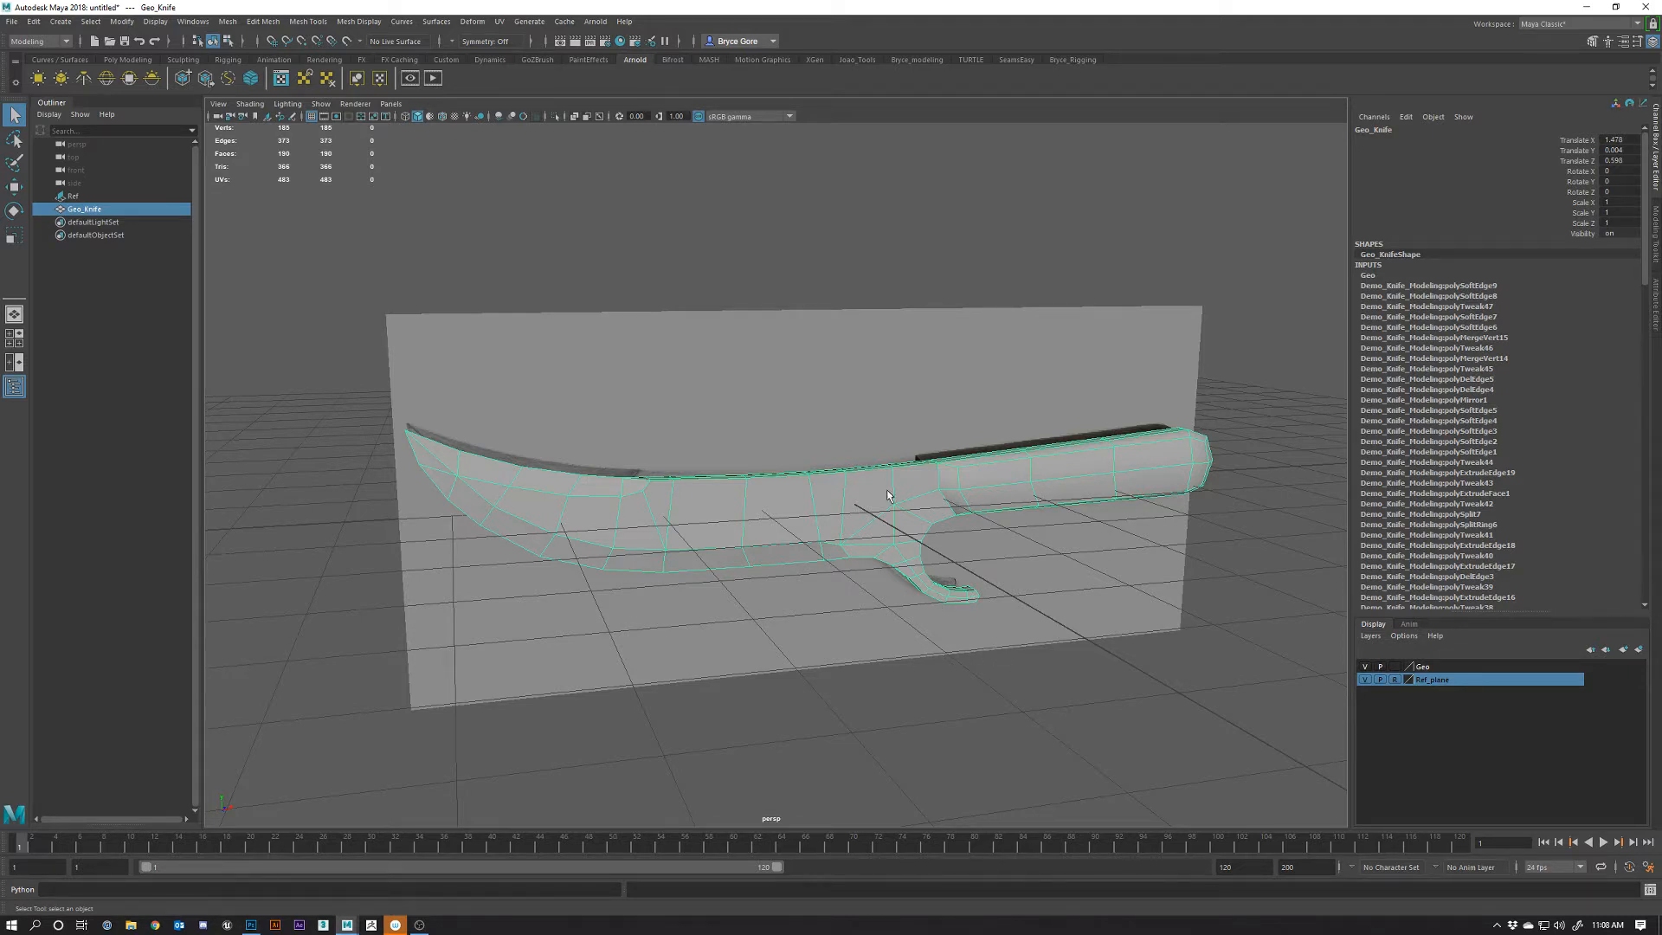
# Hide the Ref_plane display layer so the reference plane disappears
pyautogui.keyDown('alt'); pyautogui.moveTo(901, 506); pyautogui.dragTo(992, 581, button='right'); pyautogui.keyUp('alt')
pyautogui.keyDown('alt'); pyautogui.moveTo(993, 581); pyautogui.dragTo(979, 618, button='middle'); pyautogui.keyUp('alt')
pyautogui.keyDown('alt'); pyautogui.moveTo(979, 619); pyautogui.dragTo(1060, 612, button='right'); pyautogui.keyUp('alt')
pyautogui.keyDown('alt'); pyautogui.moveTo(1061, 613); pyautogui.dragTo(992, 608); pyautogui.keyUp('alt')
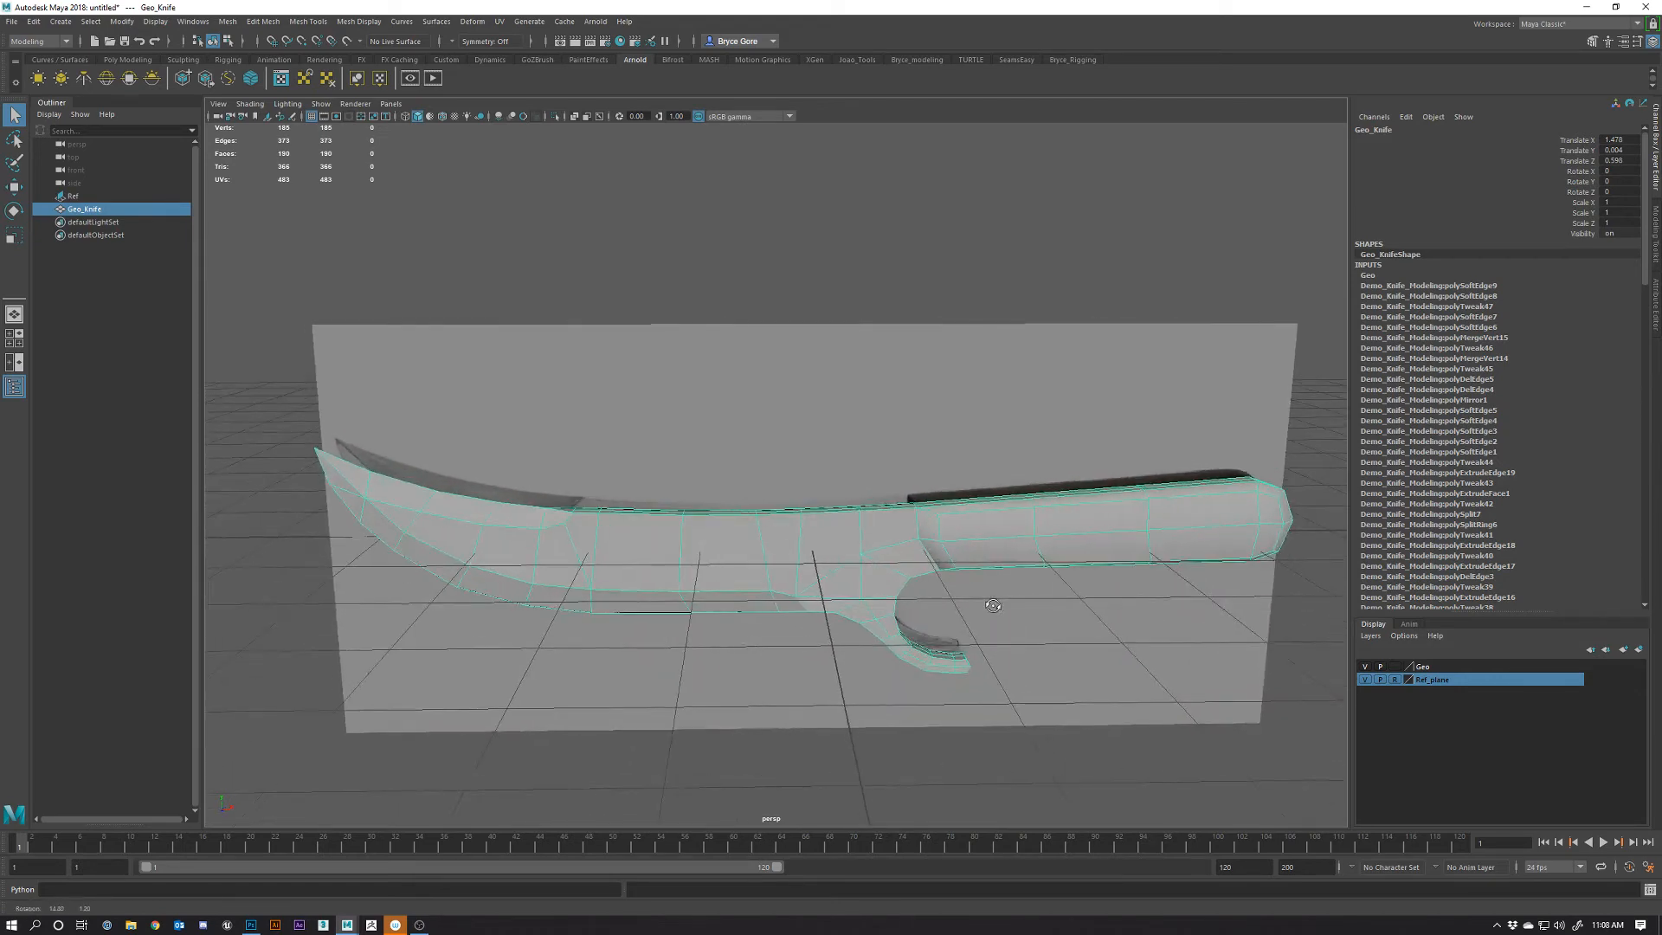
pyautogui.keyDown('alt'); pyautogui.moveTo(992, 607); pyautogui.dragTo(964, 622, button='middle'); pyautogui.keyUp('alt')
pyautogui.keyDown('alt'); pyautogui.moveTo(964, 622); pyautogui.dragTo(1073, 616); pyautogui.keyUp('alt')
pyautogui.press('w')
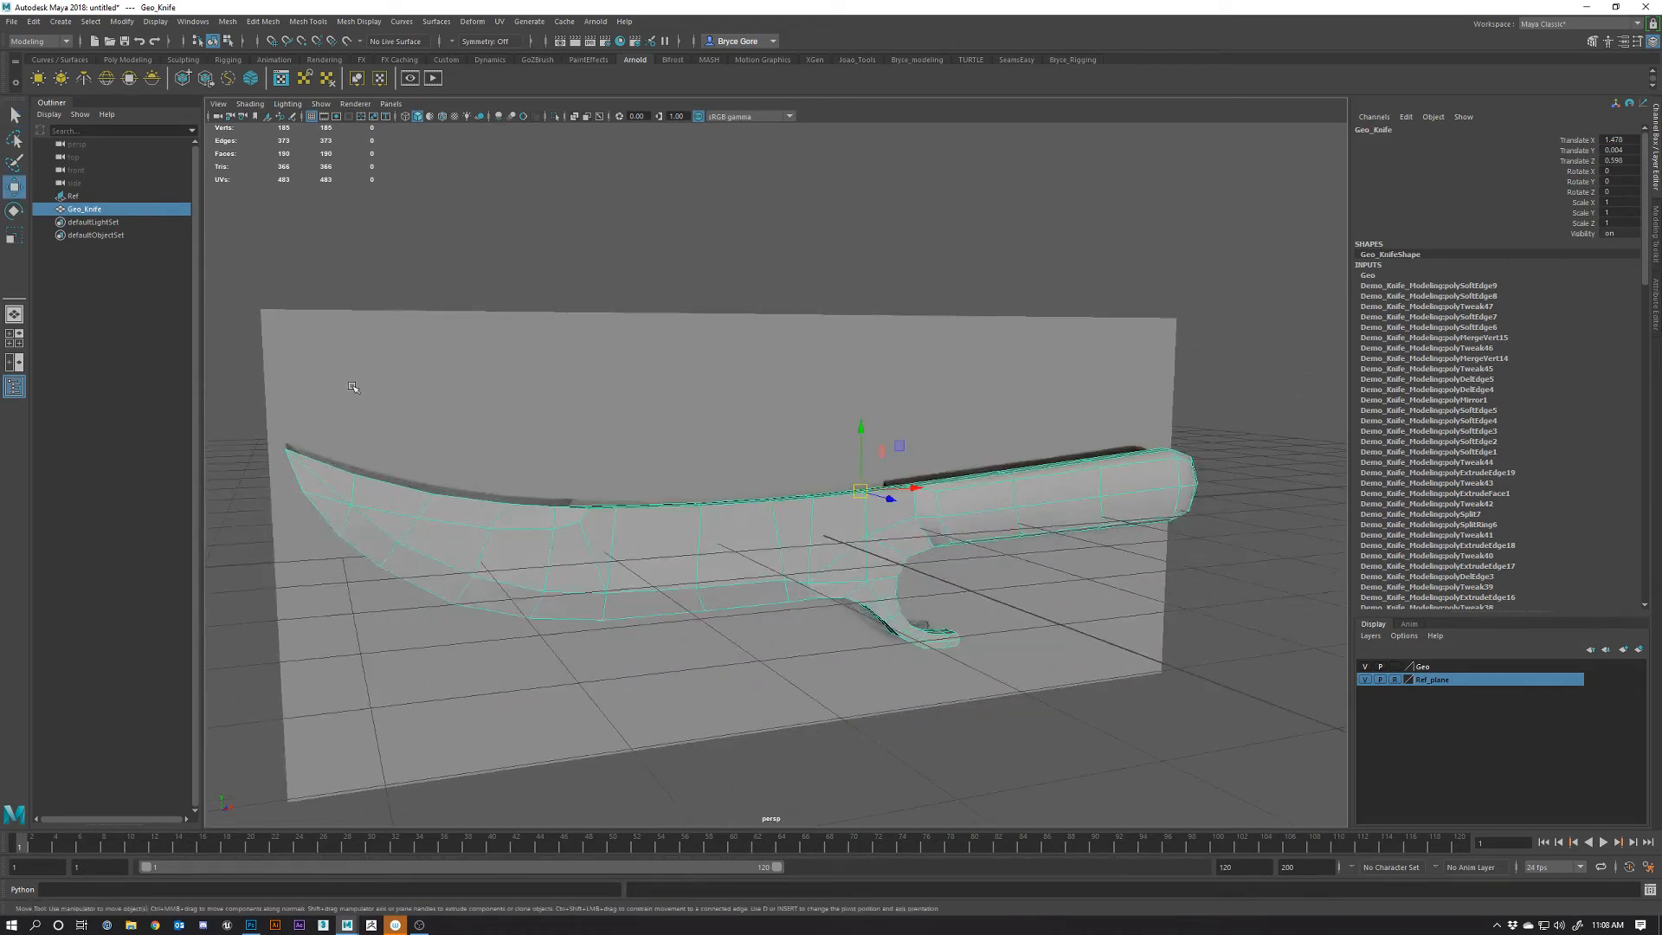
pyautogui.click(1364, 681)
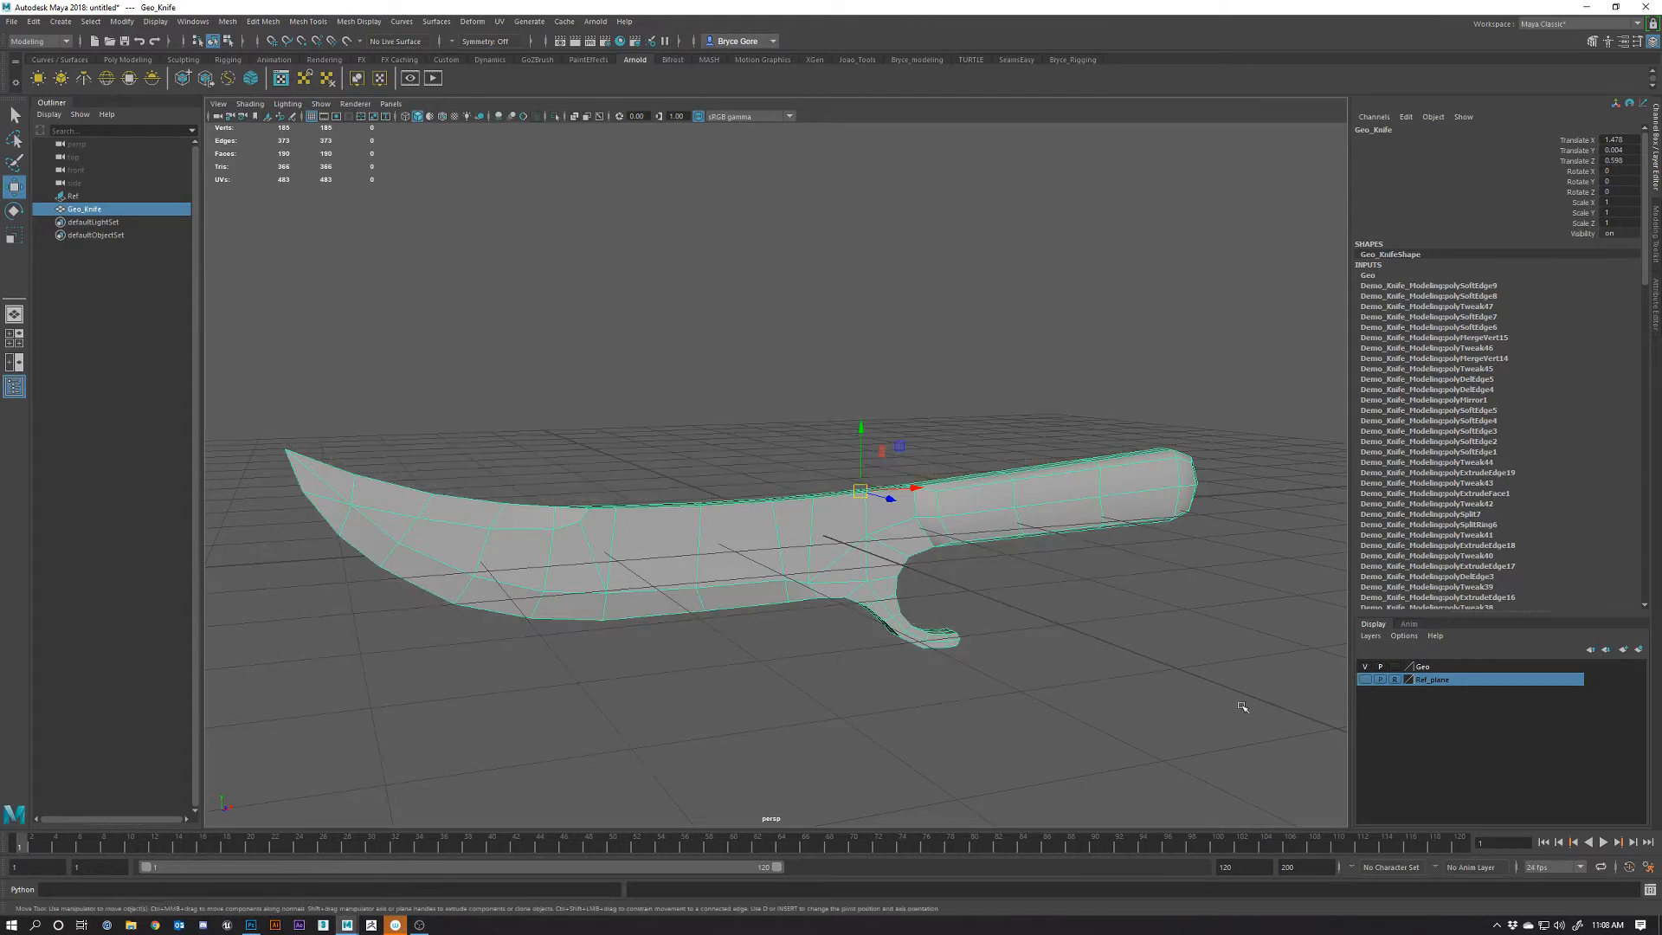
# Turn off the viewport grid and reselect the knife
pyautogui.keyDown('alt'); pyautogui.moveTo(1005, 662); pyautogui.dragTo(853, 531); pyautogui.keyUp('alt')
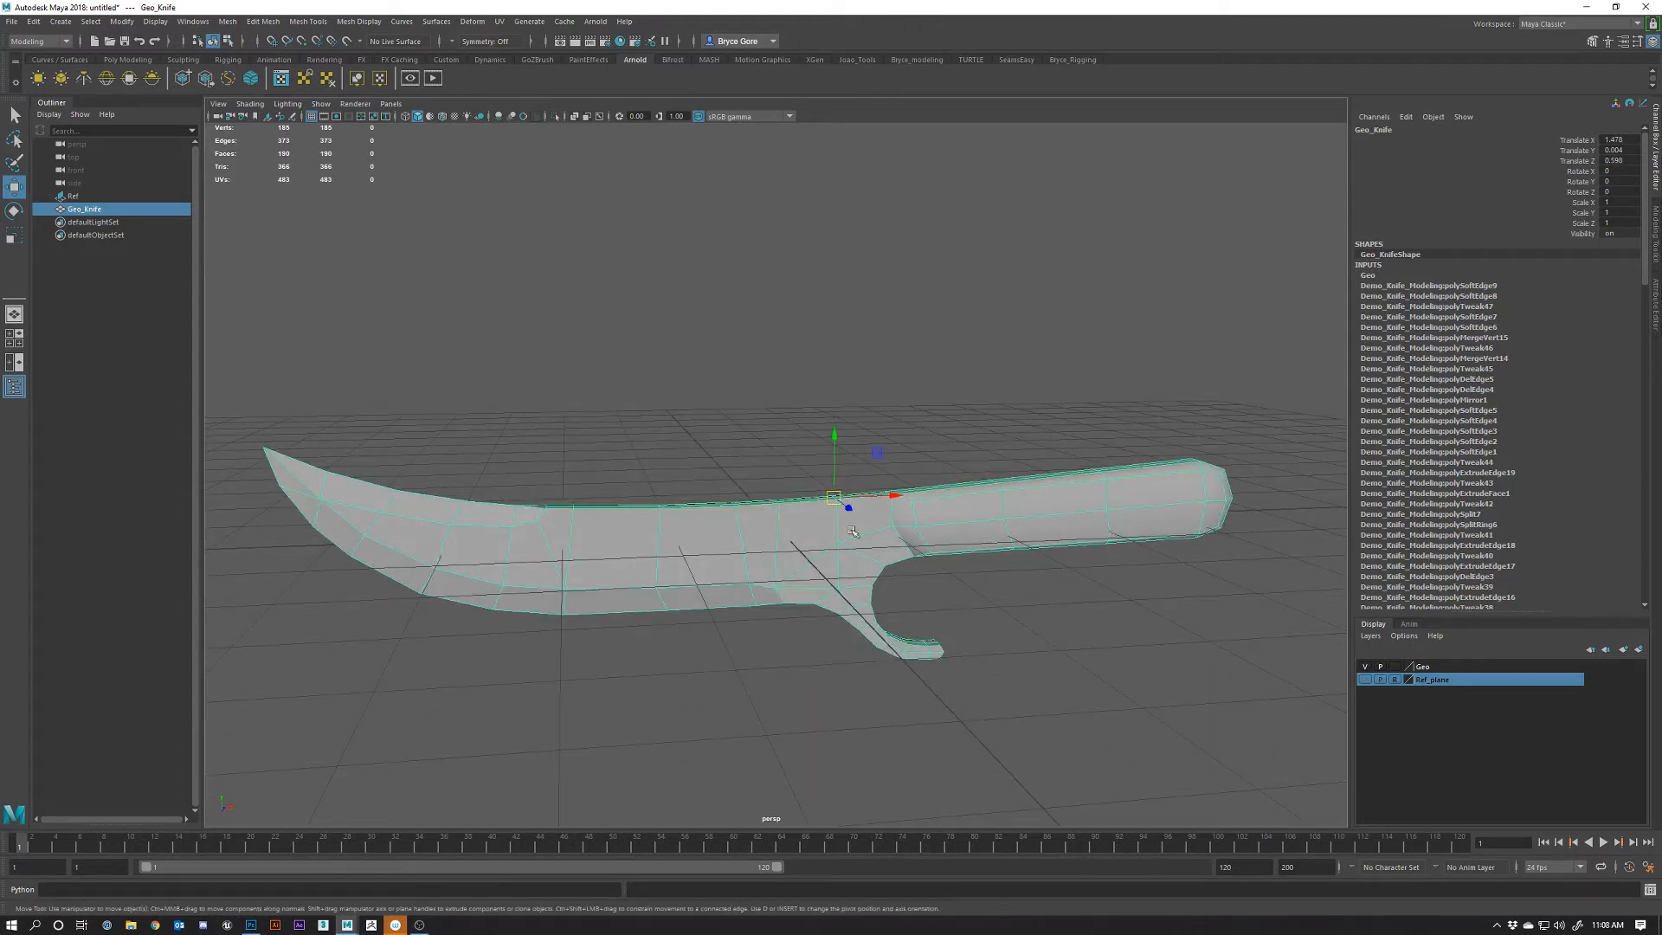
pyautogui.click(311, 116)
pyautogui.keyDown('alt'); pyautogui.moveTo(952, 588); pyautogui.dragTo(1003, 585); pyautogui.keyUp('alt')
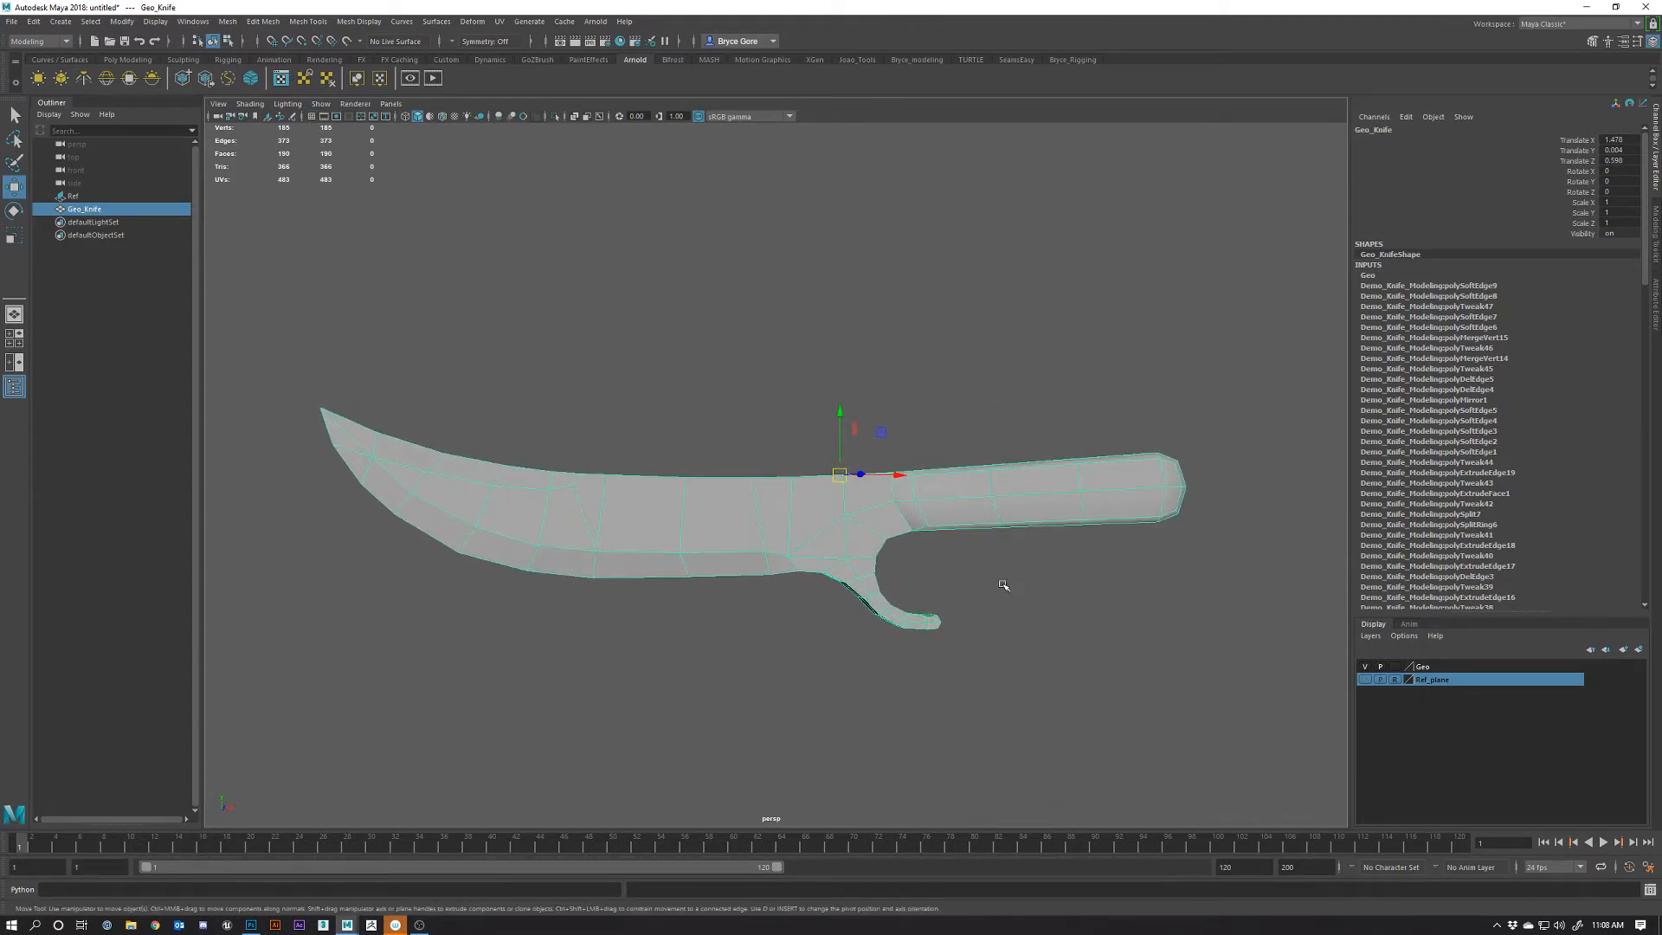
pyautogui.click(1003, 585)
pyautogui.click(861, 502)
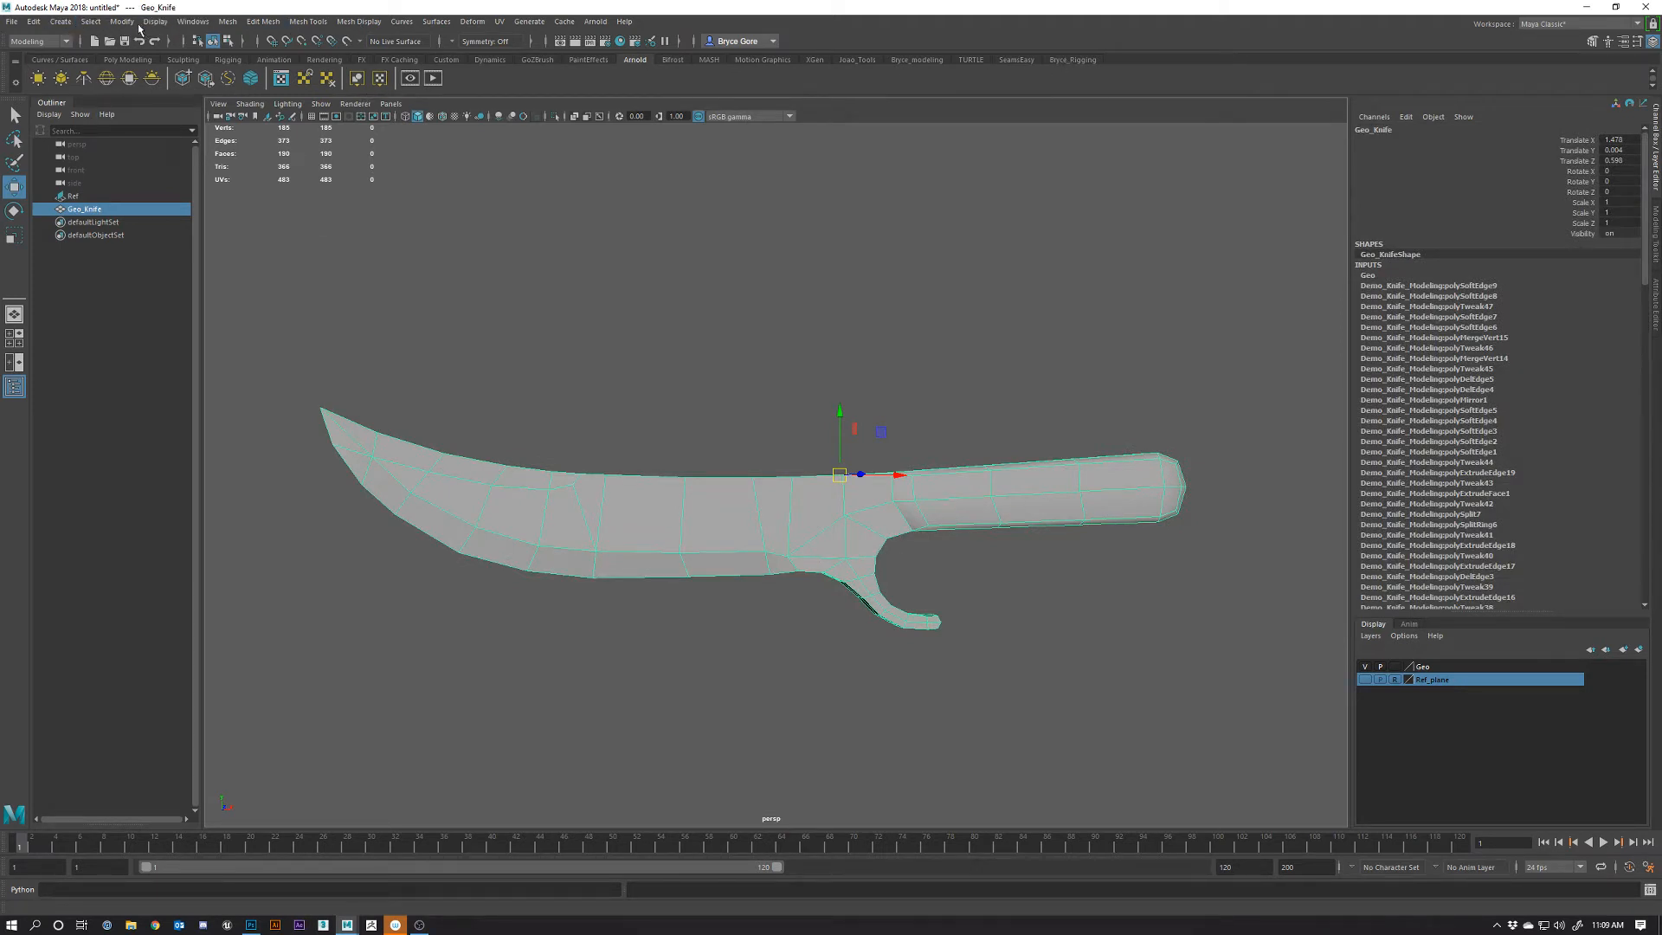
# Delete the knife's construction history and freeze its transformations
pyautogui.click(34, 21)
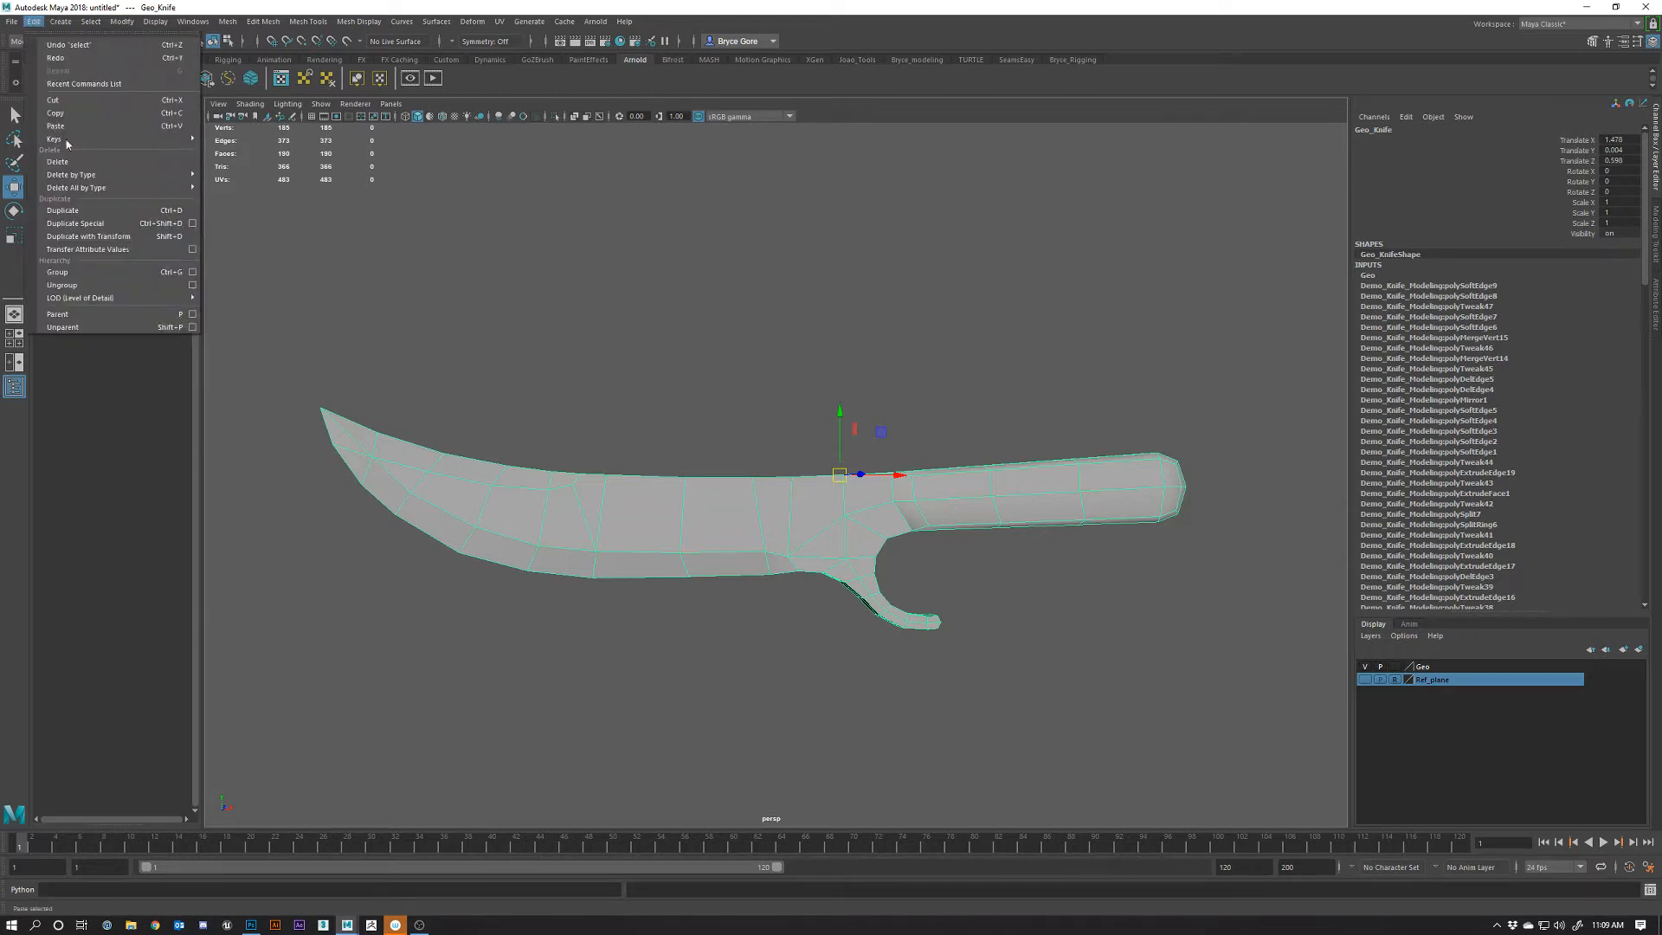
pyautogui.moveTo(125, 175)
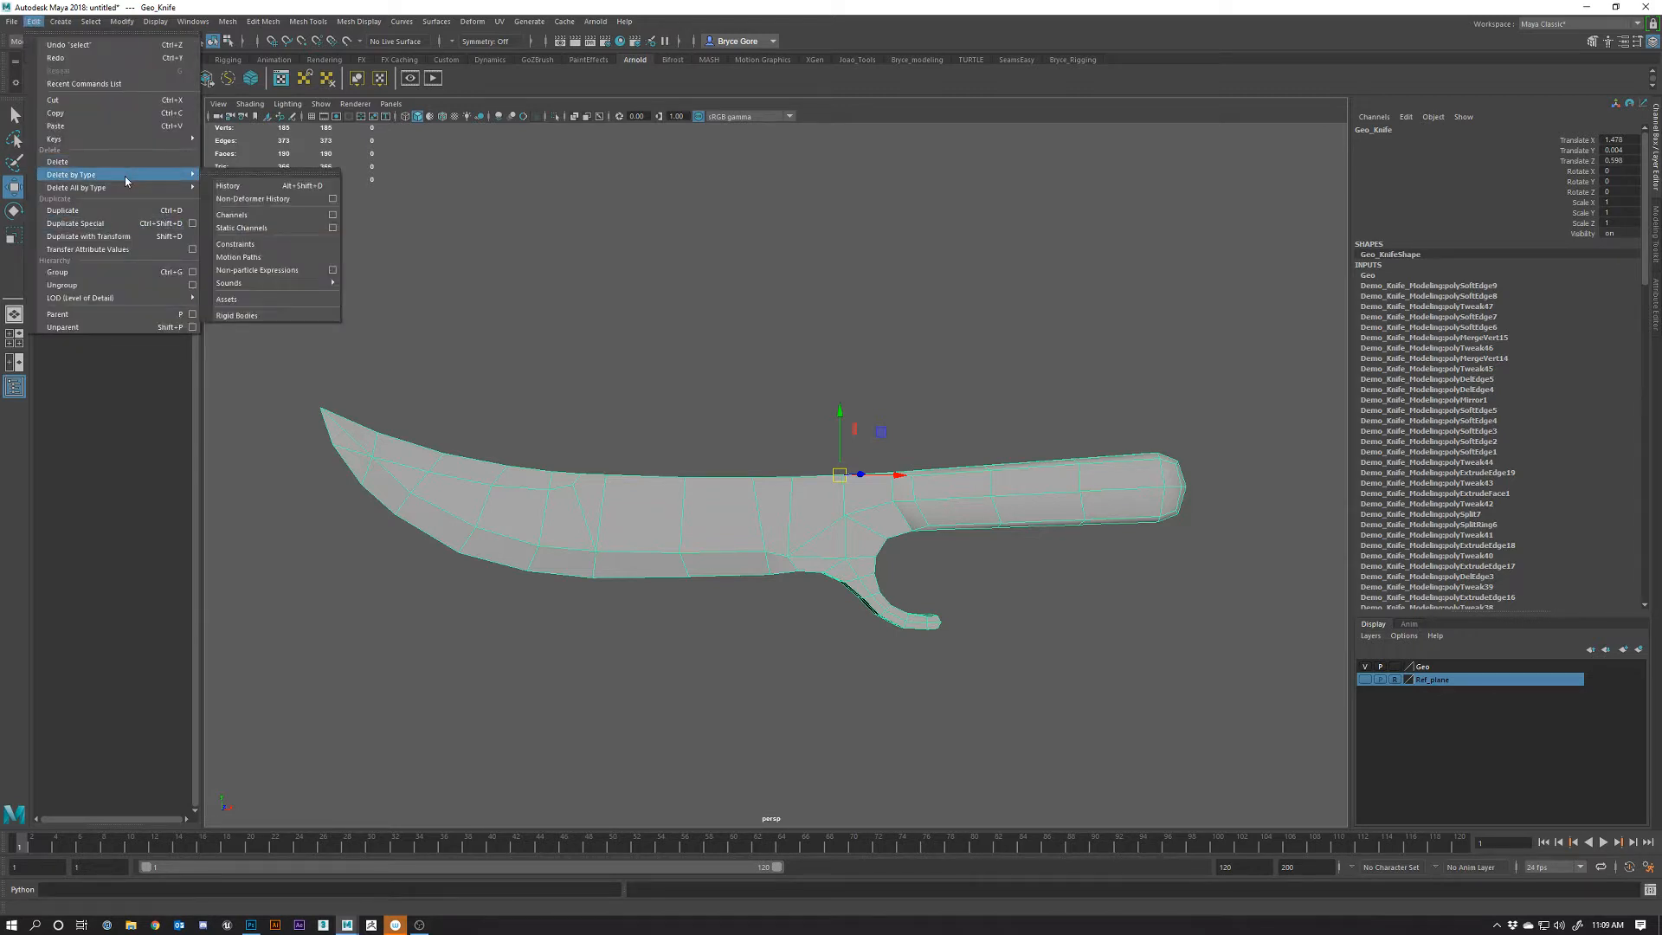
pyautogui.click(257, 193)
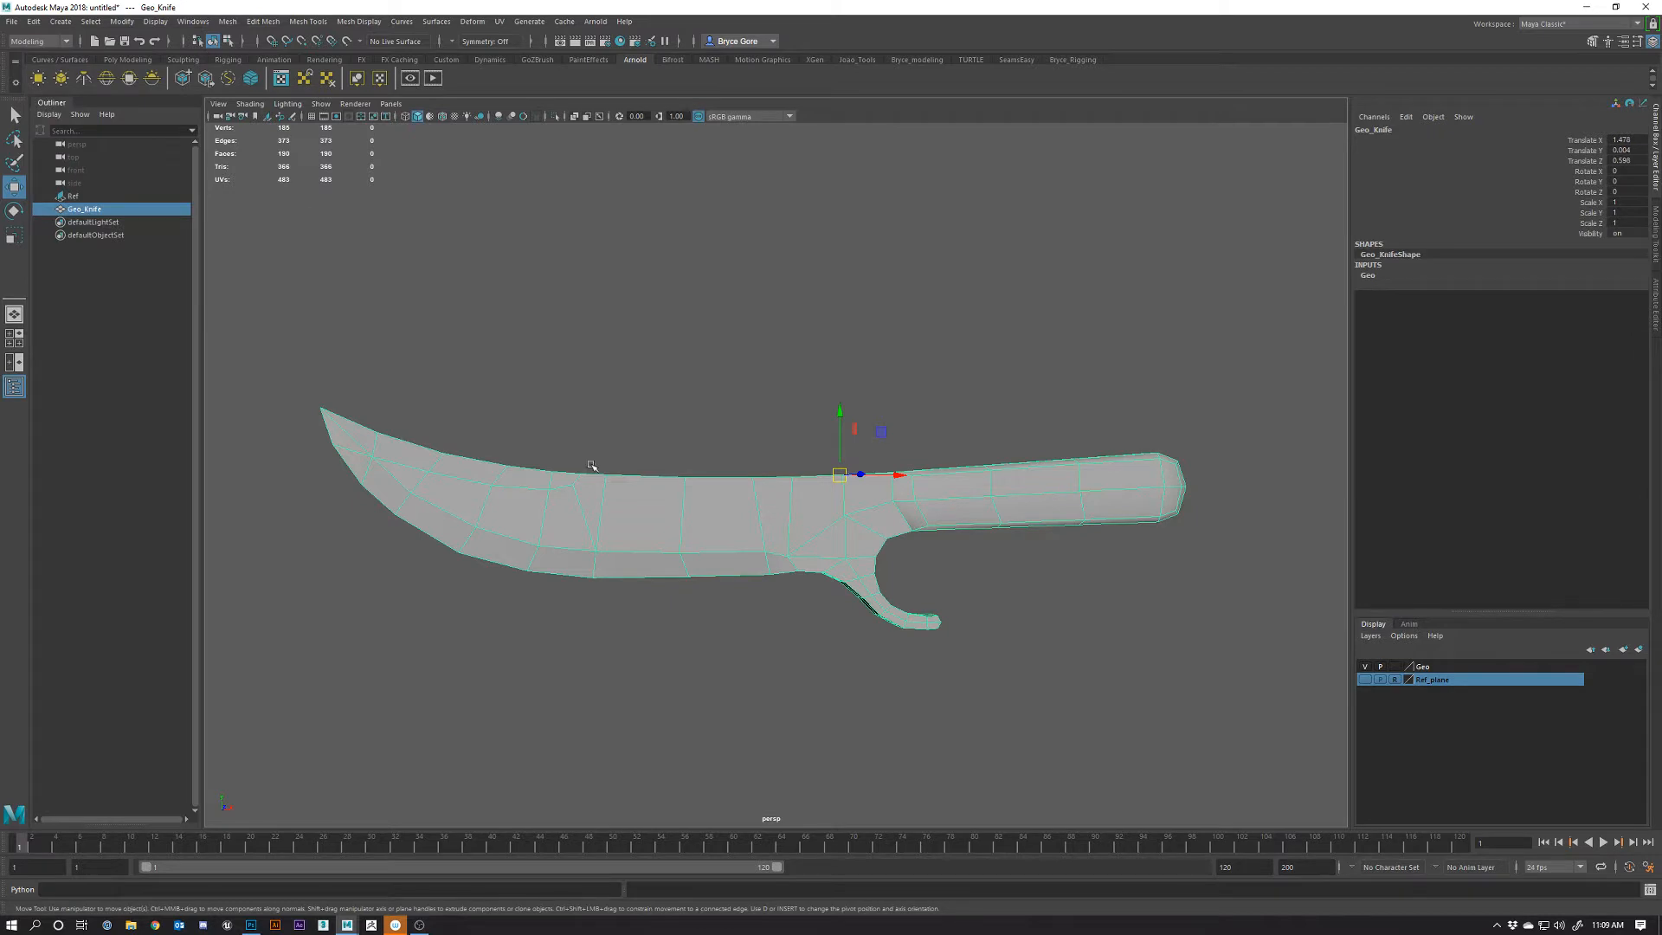
pyautogui.click(155, 22)
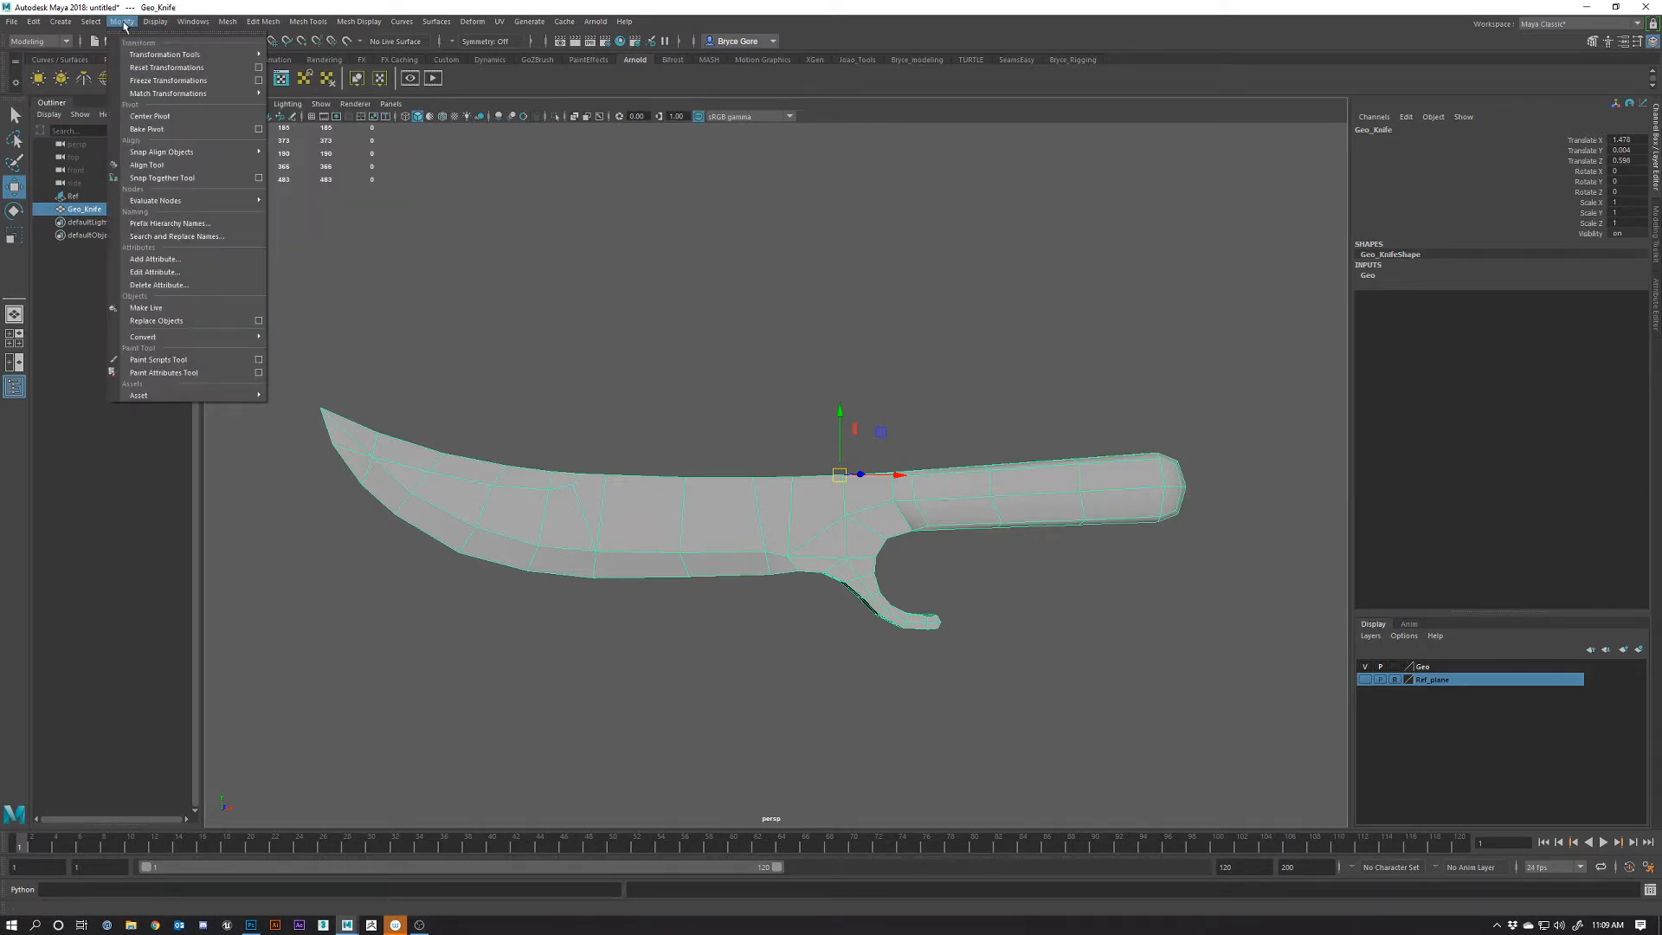
pyautogui.click(168, 81)
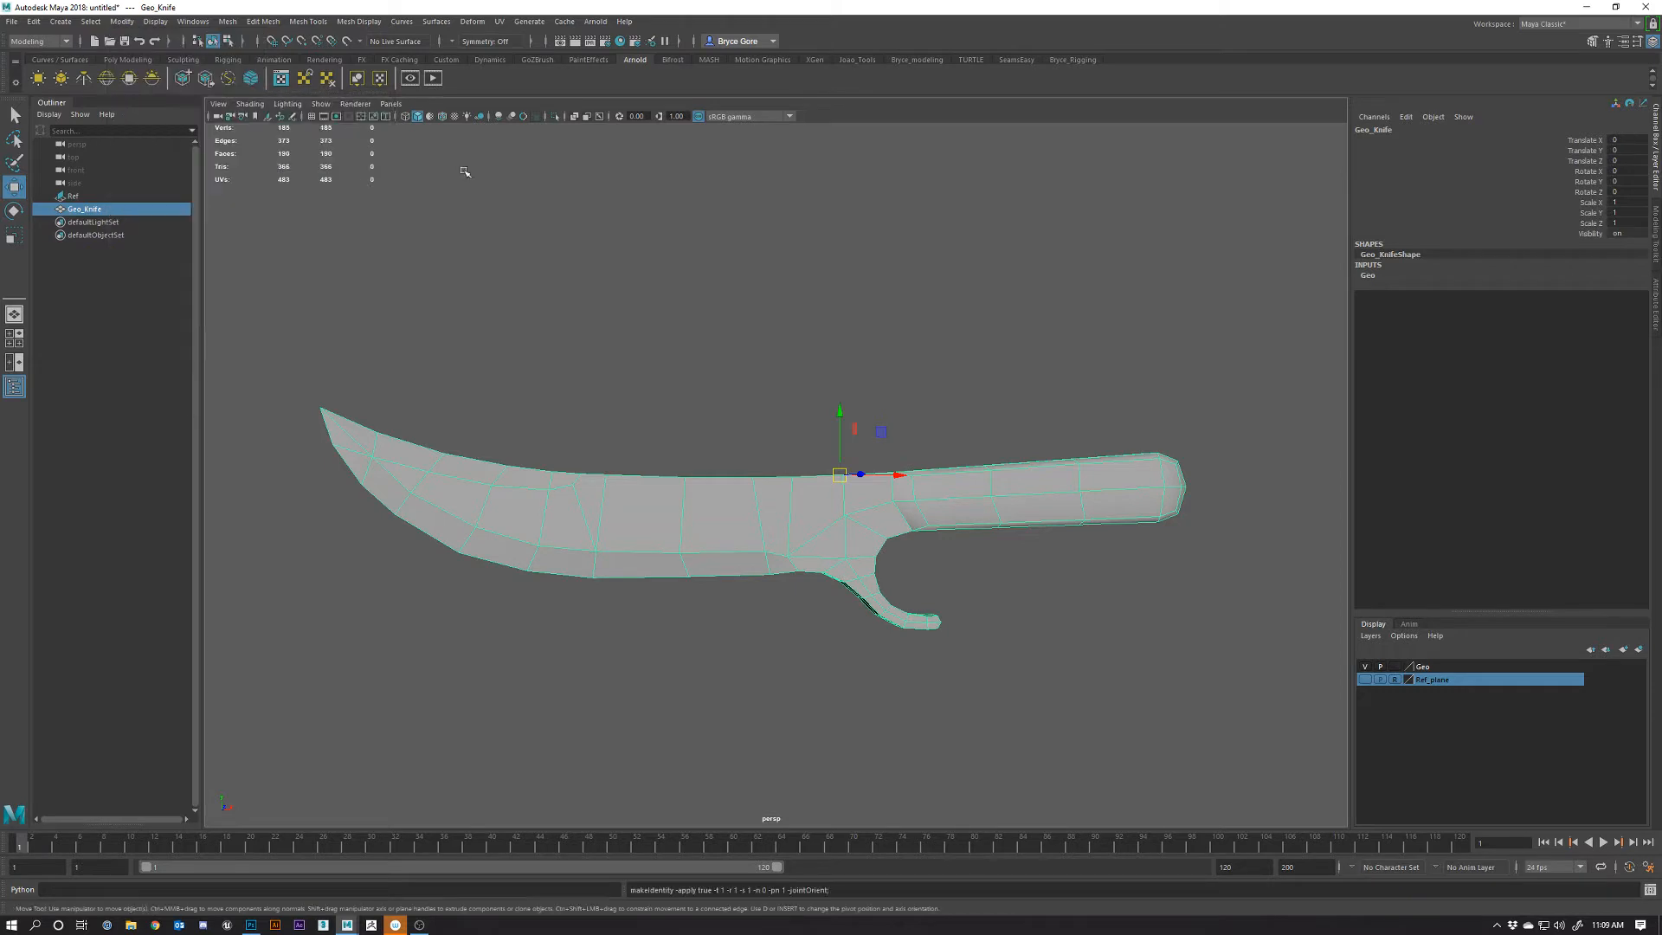
# Test-rotate the knife around Z and Y, then undo the rotations
pyautogui.click(1034, 364)
pyautogui.click(908, 621)
pyautogui.moveTo(529, 346)
pyautogui.keyDown('alt'); pyautogui.mouseDown()
pyautogui.moveTo(534, 364)
pyautogui.moveTo(511, 346)
pyautogui.mouseUp(); pyautogui.keyUp('alt')
pyautogui.keyDown('alt'); pyautogui.moveTo(770, 578); pyautogui.dragTo(779, 600); pyautogui.keyUp('alt')
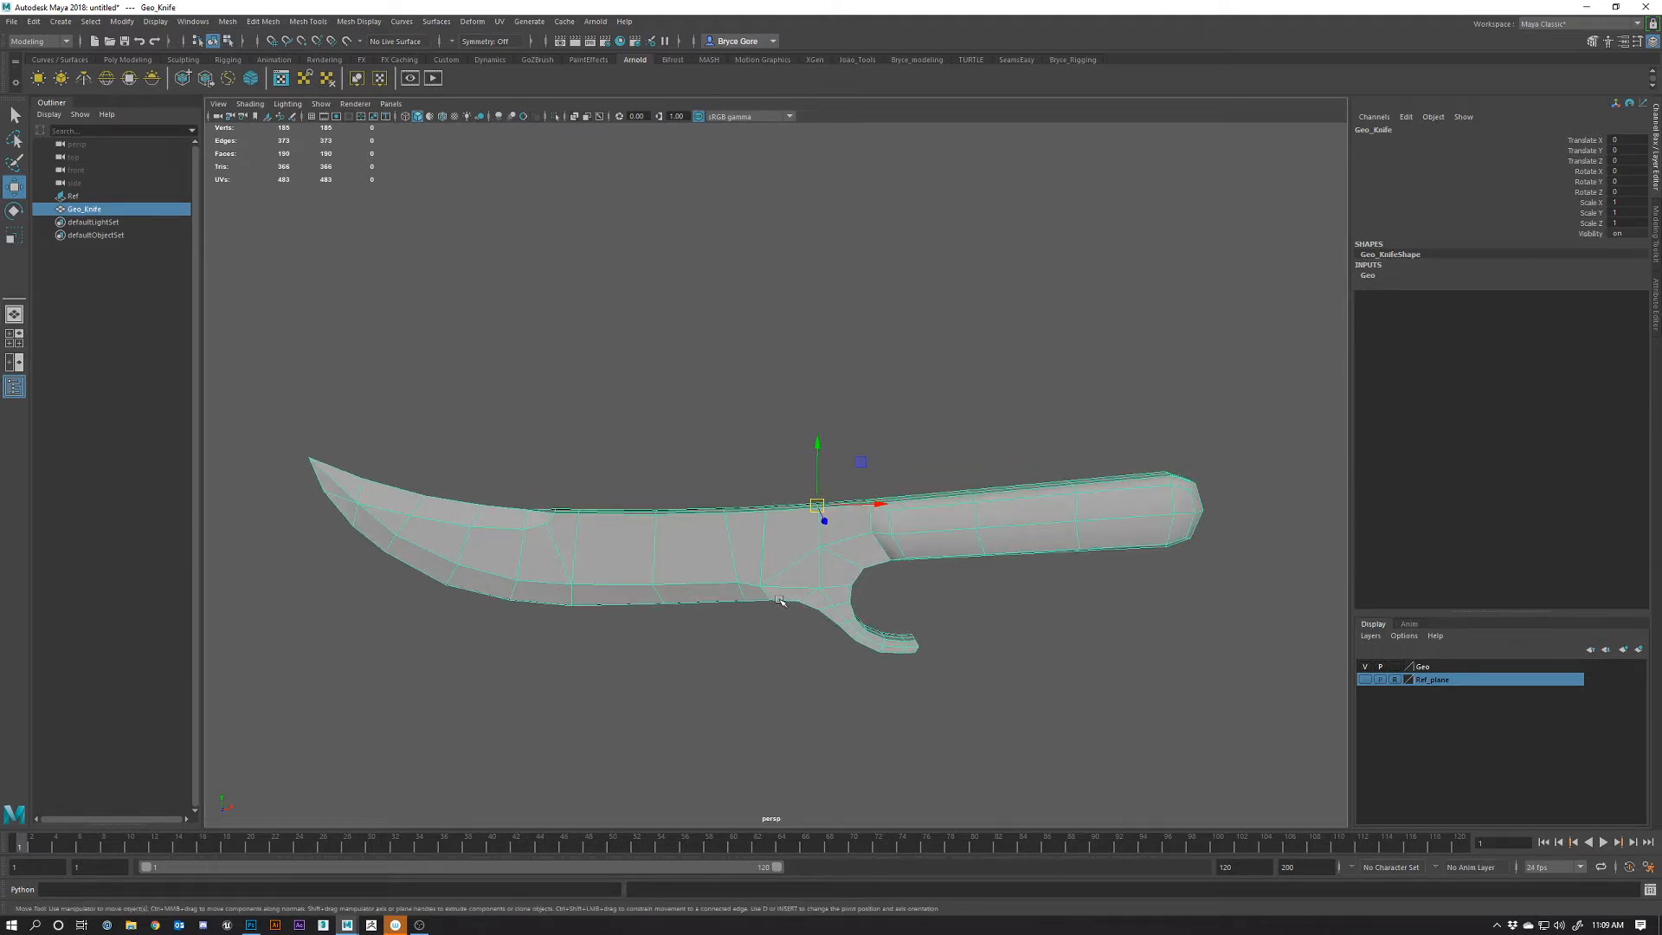
pyautogui.press('e')
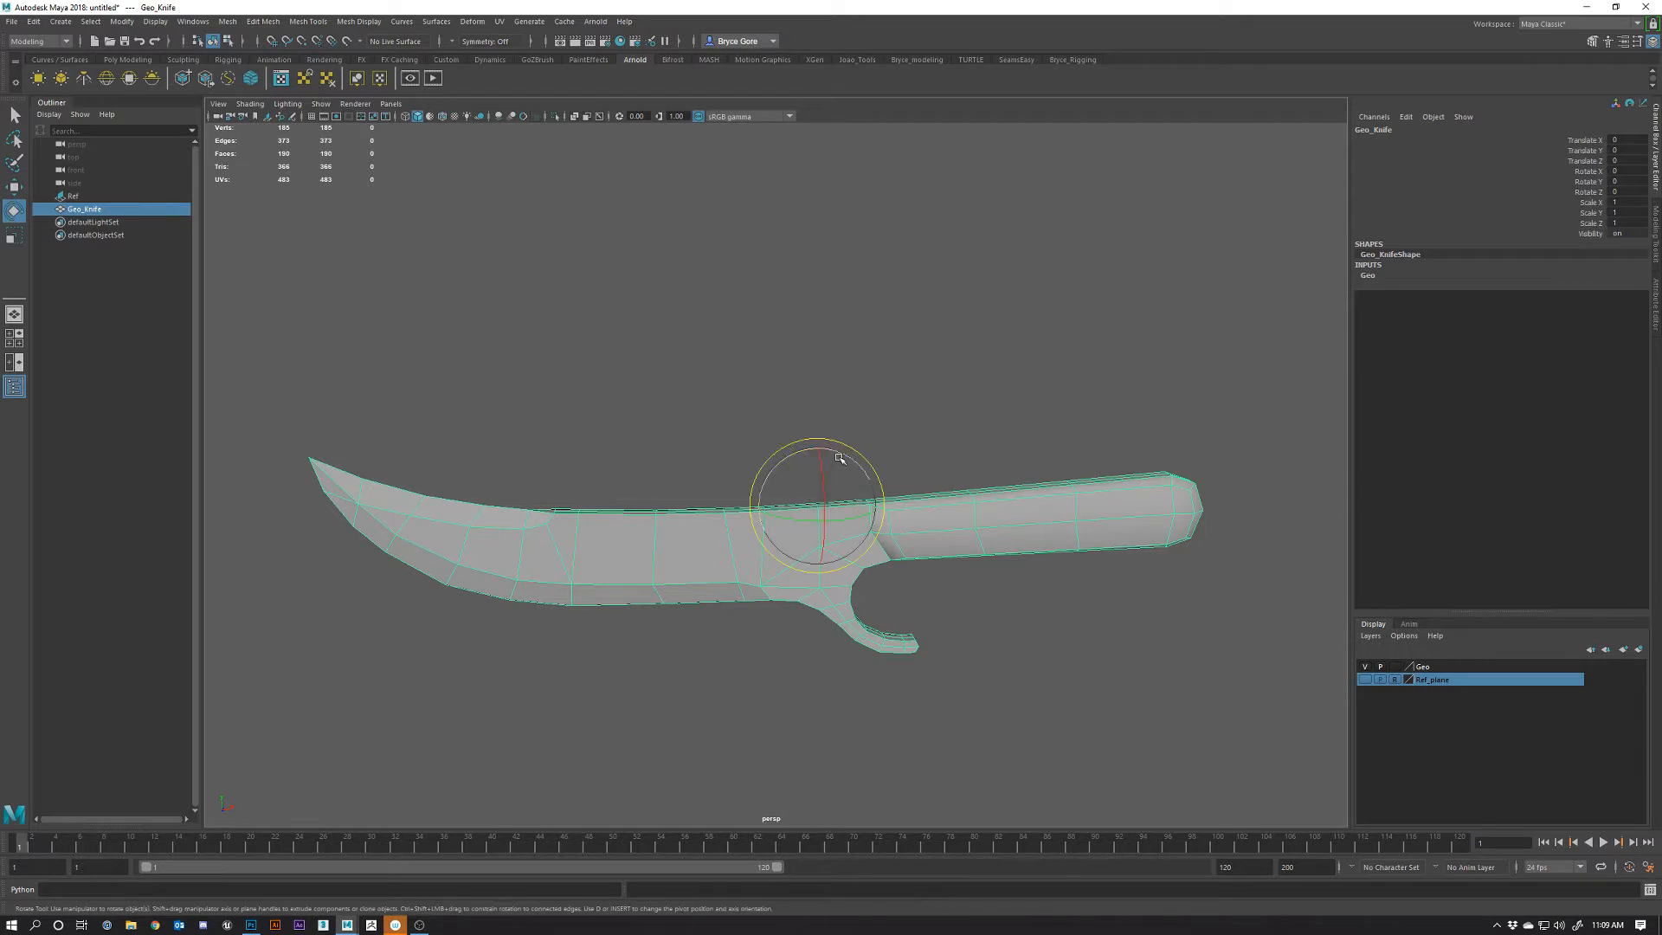
pyautogui.moveTo(840, 452); pyautogui.dragTo(870, 474)
pyautogui.moveTo(813, 521); pyautogui.dragTo(840, 525)
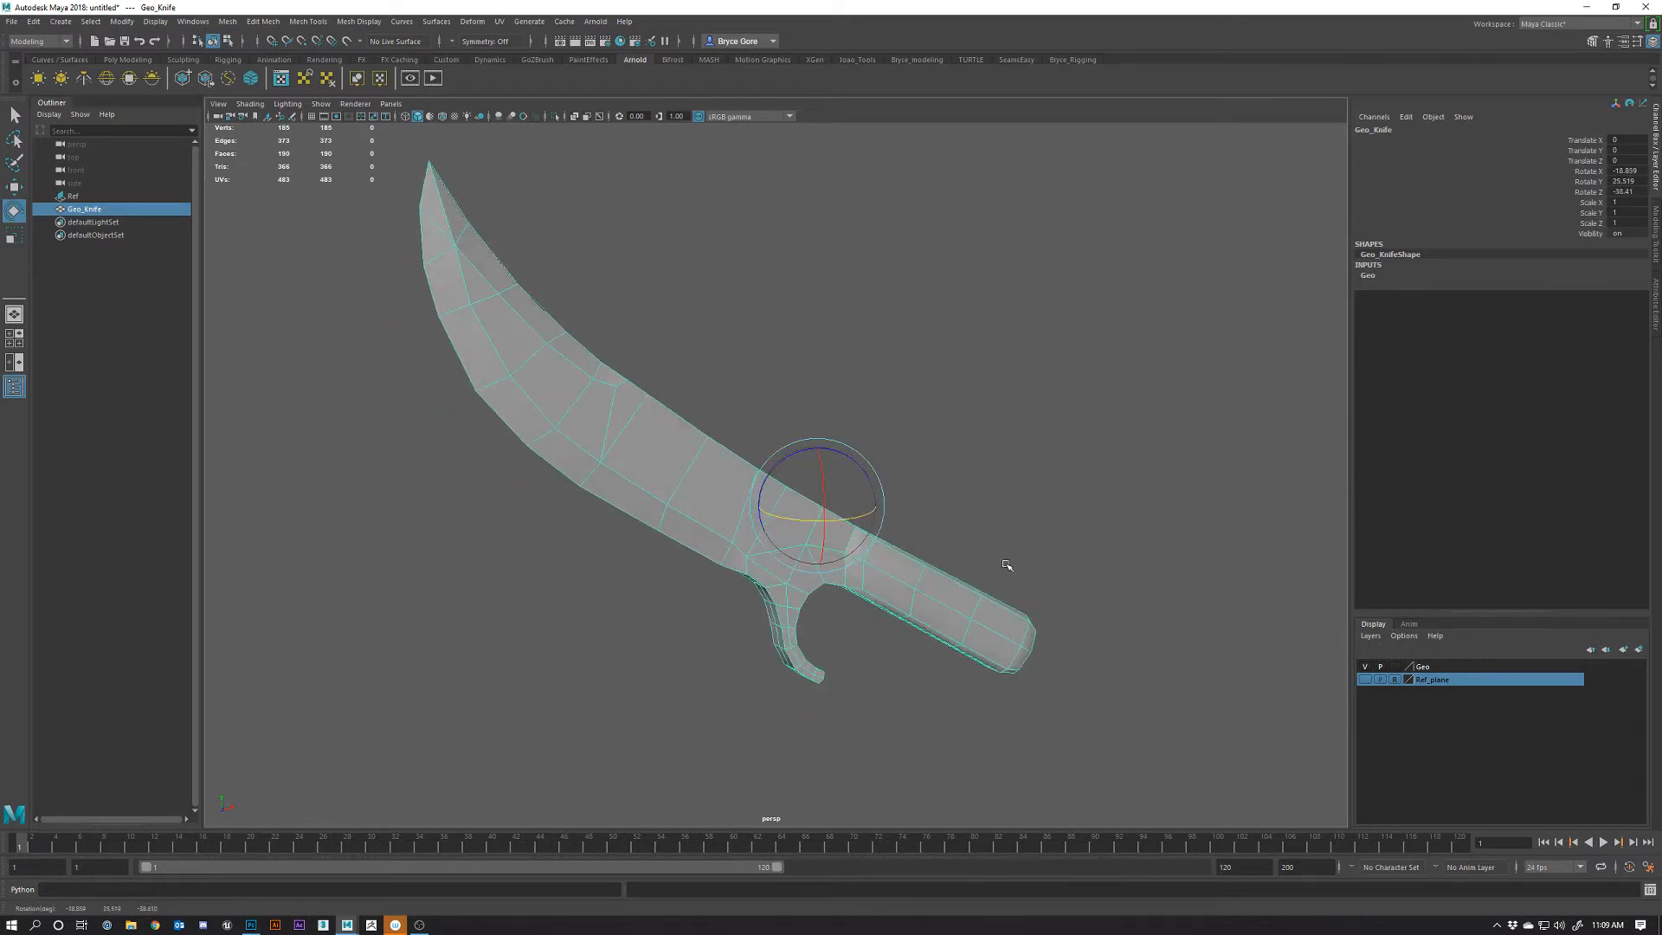
pyautogui.keyDown('alt'); pyautogui.moveTo(1005, 566); pyautogui.dragTo(1049, 582); pyautogui.keyUp('alt')
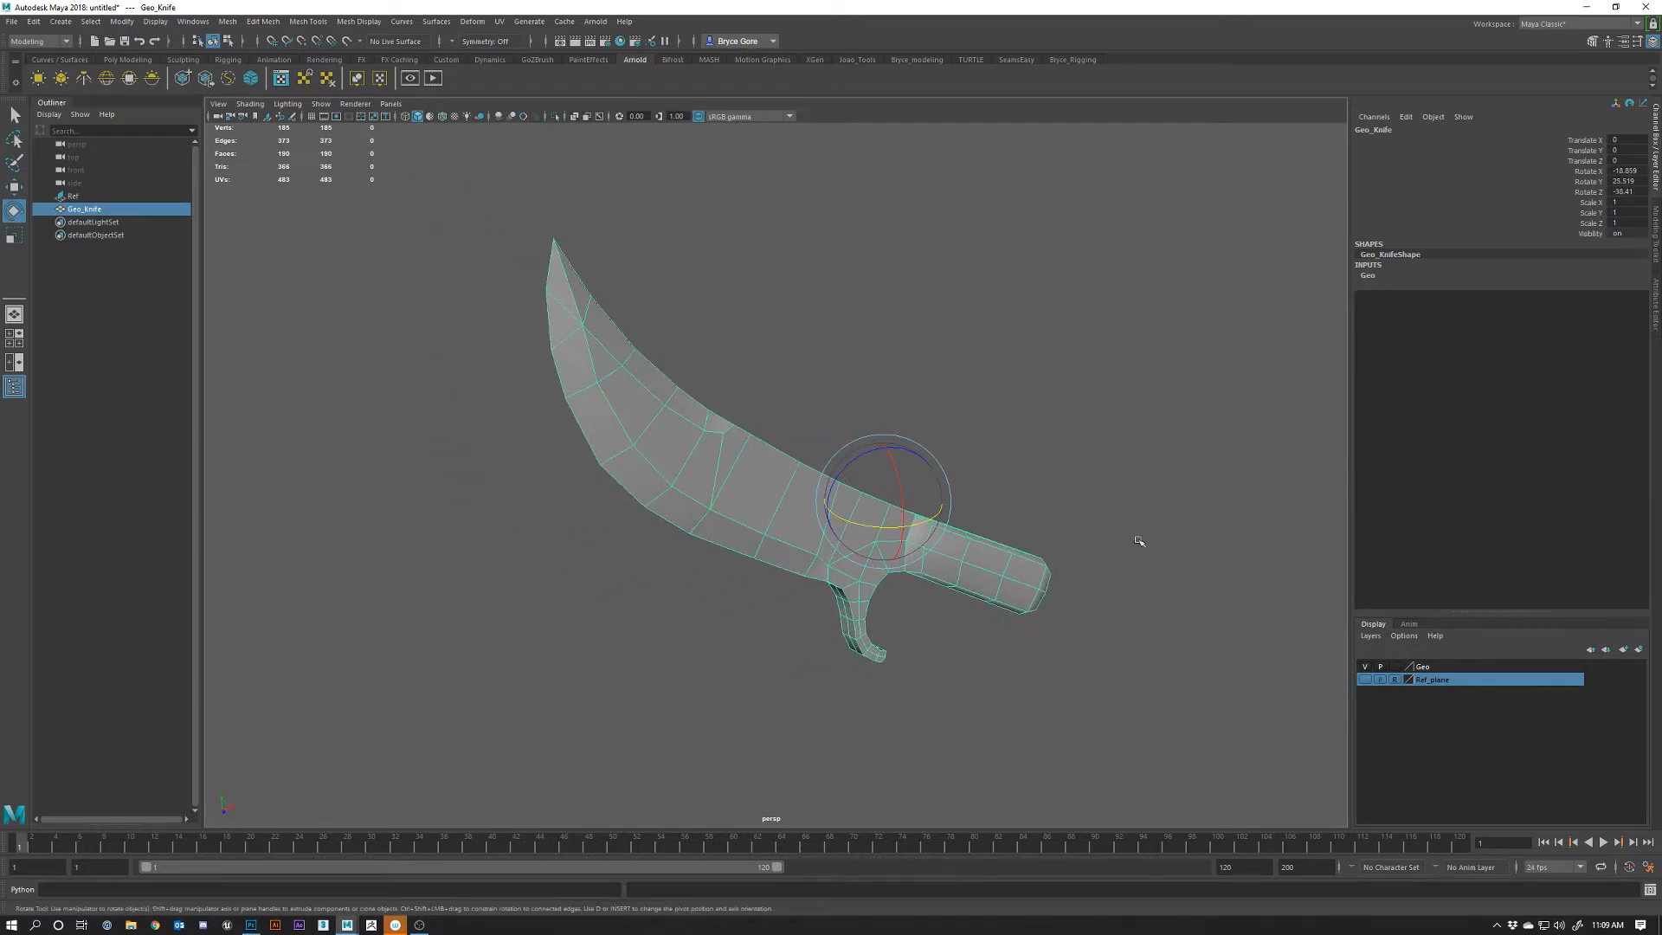
pyautogui.hotkey('ctrl', 'z')
pyautogui.hotkey('ctrl', 'z')
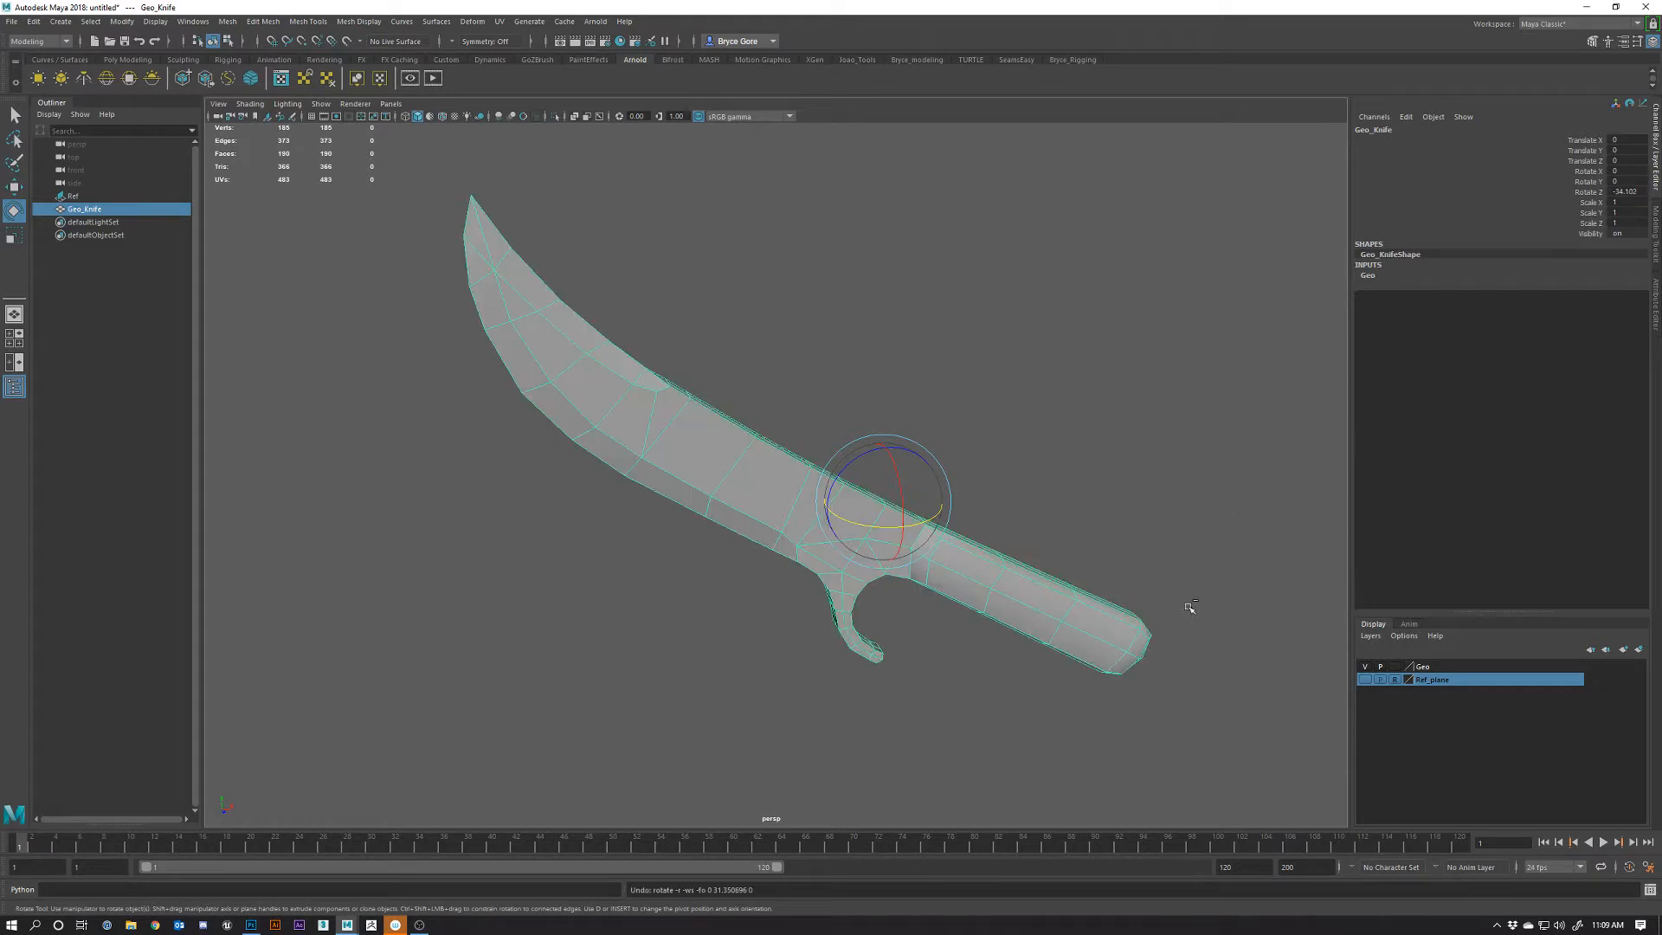
pyautogui.keyDown('alt'); pyautogui.moveTo(619, 624); pyautogui.dragTo(682, 640); pyautogui.keyUp('alt')
# Duplicate the knife and hide the original Geo_Knife
pyautogui.press('w')
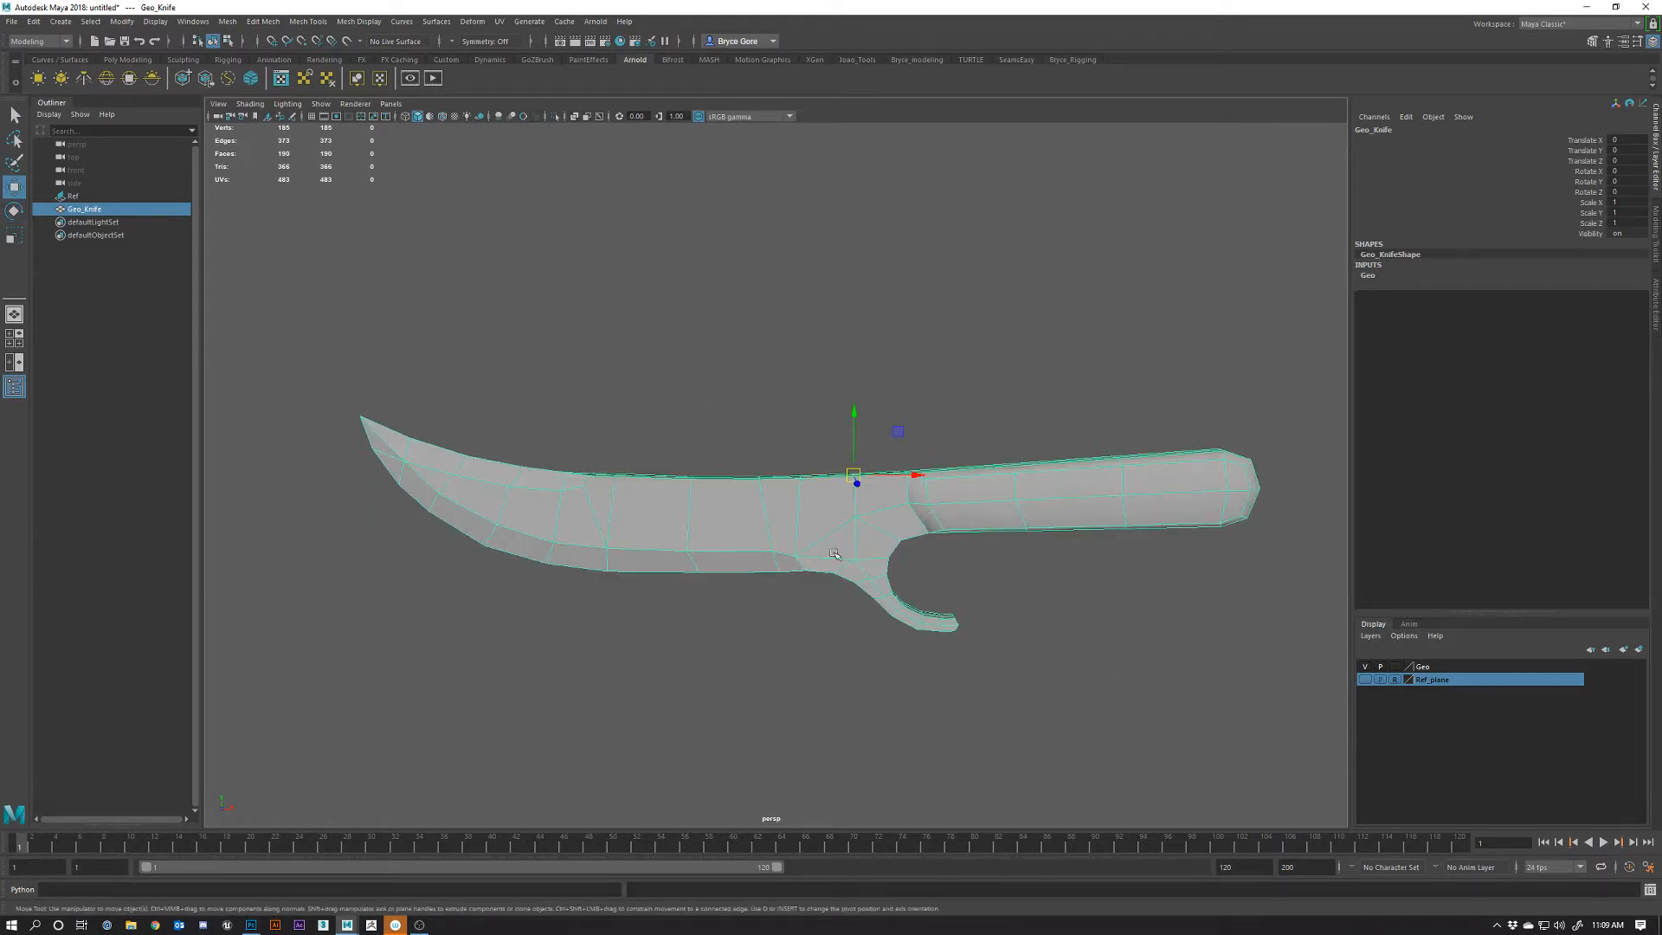
pyautogui.hotkey('ctrl', 'd')
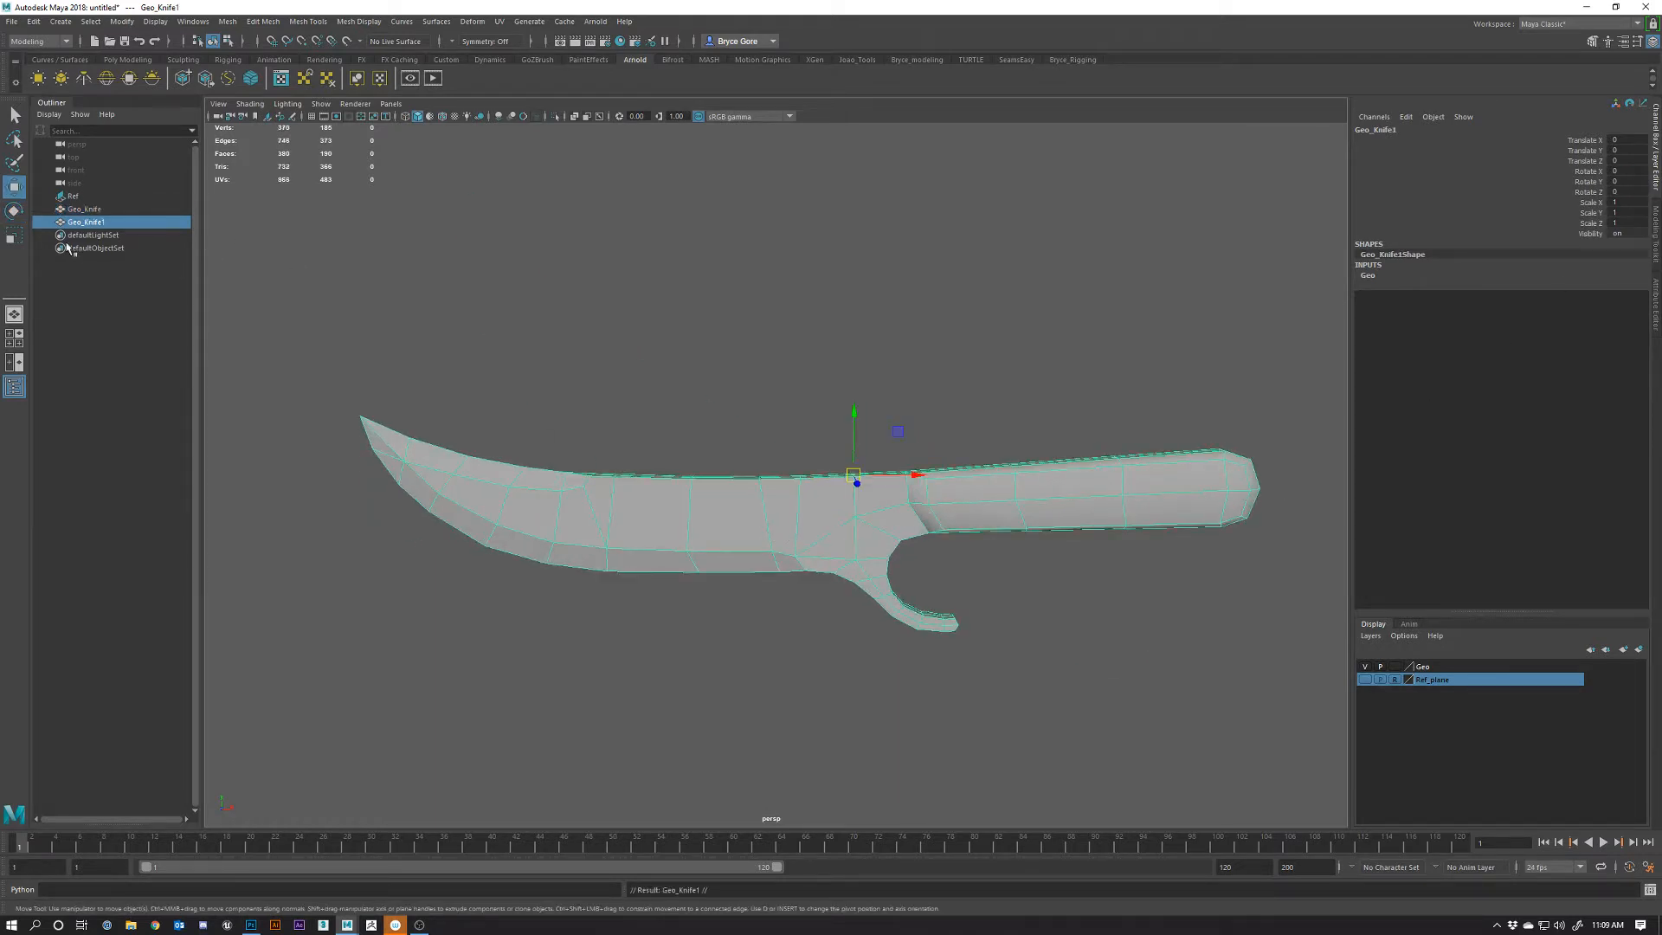
pyautogui.doubleClick(108, 222)
pyautogui.click(97, 211)
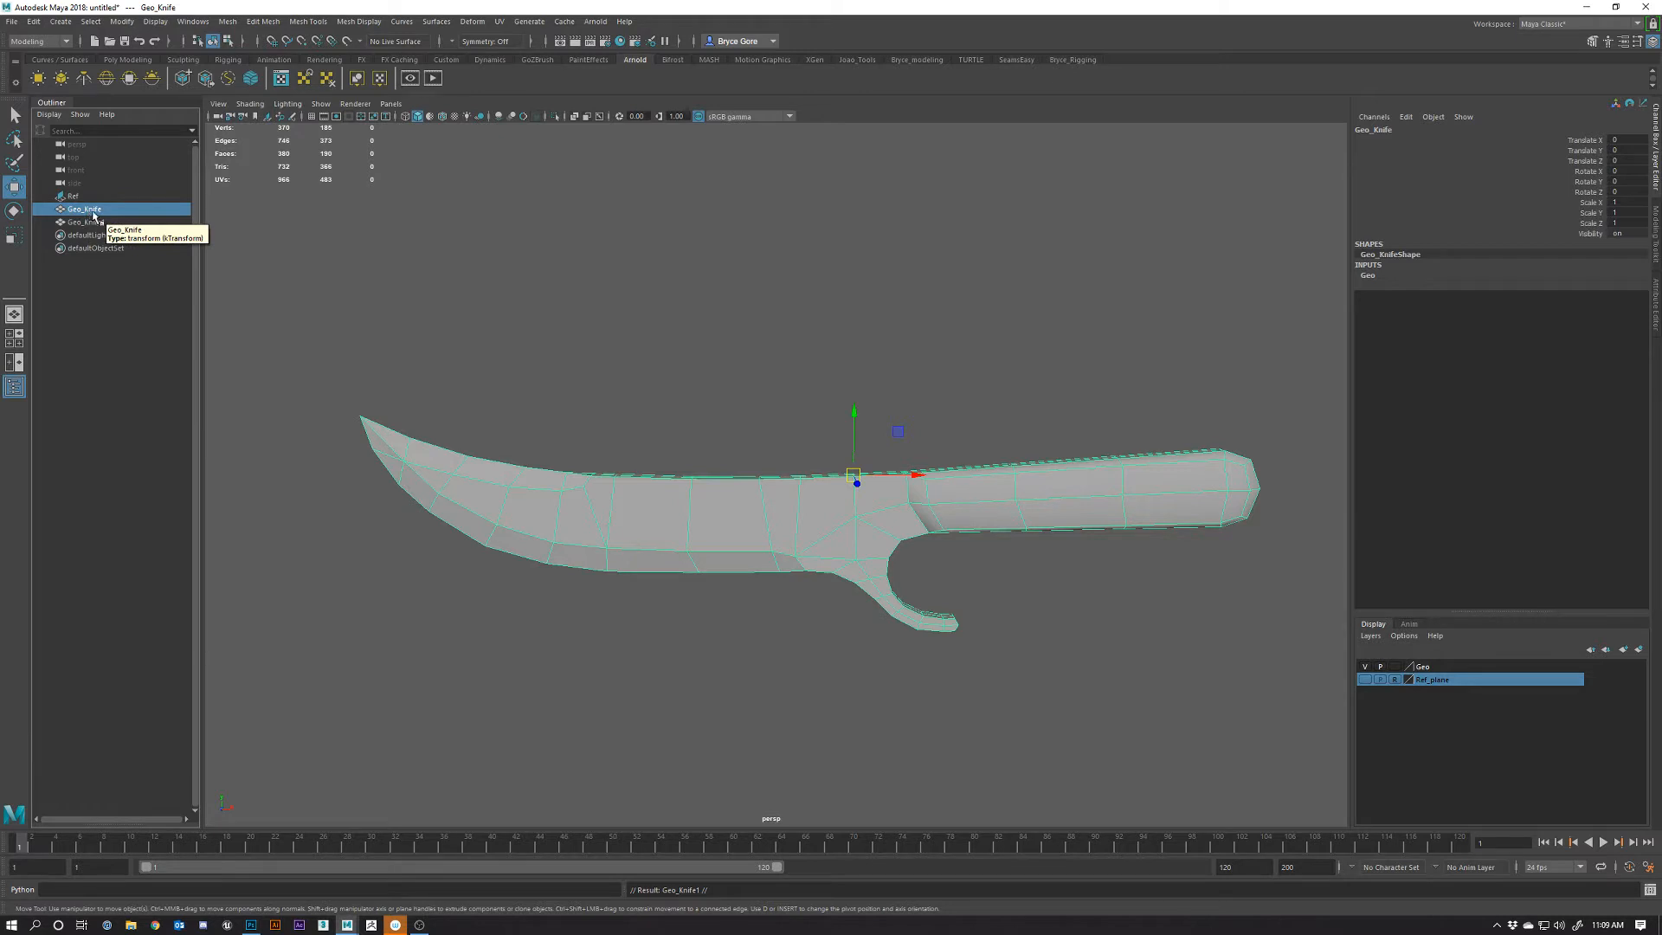
pyautogui.hotkey('ctrl', 'h')
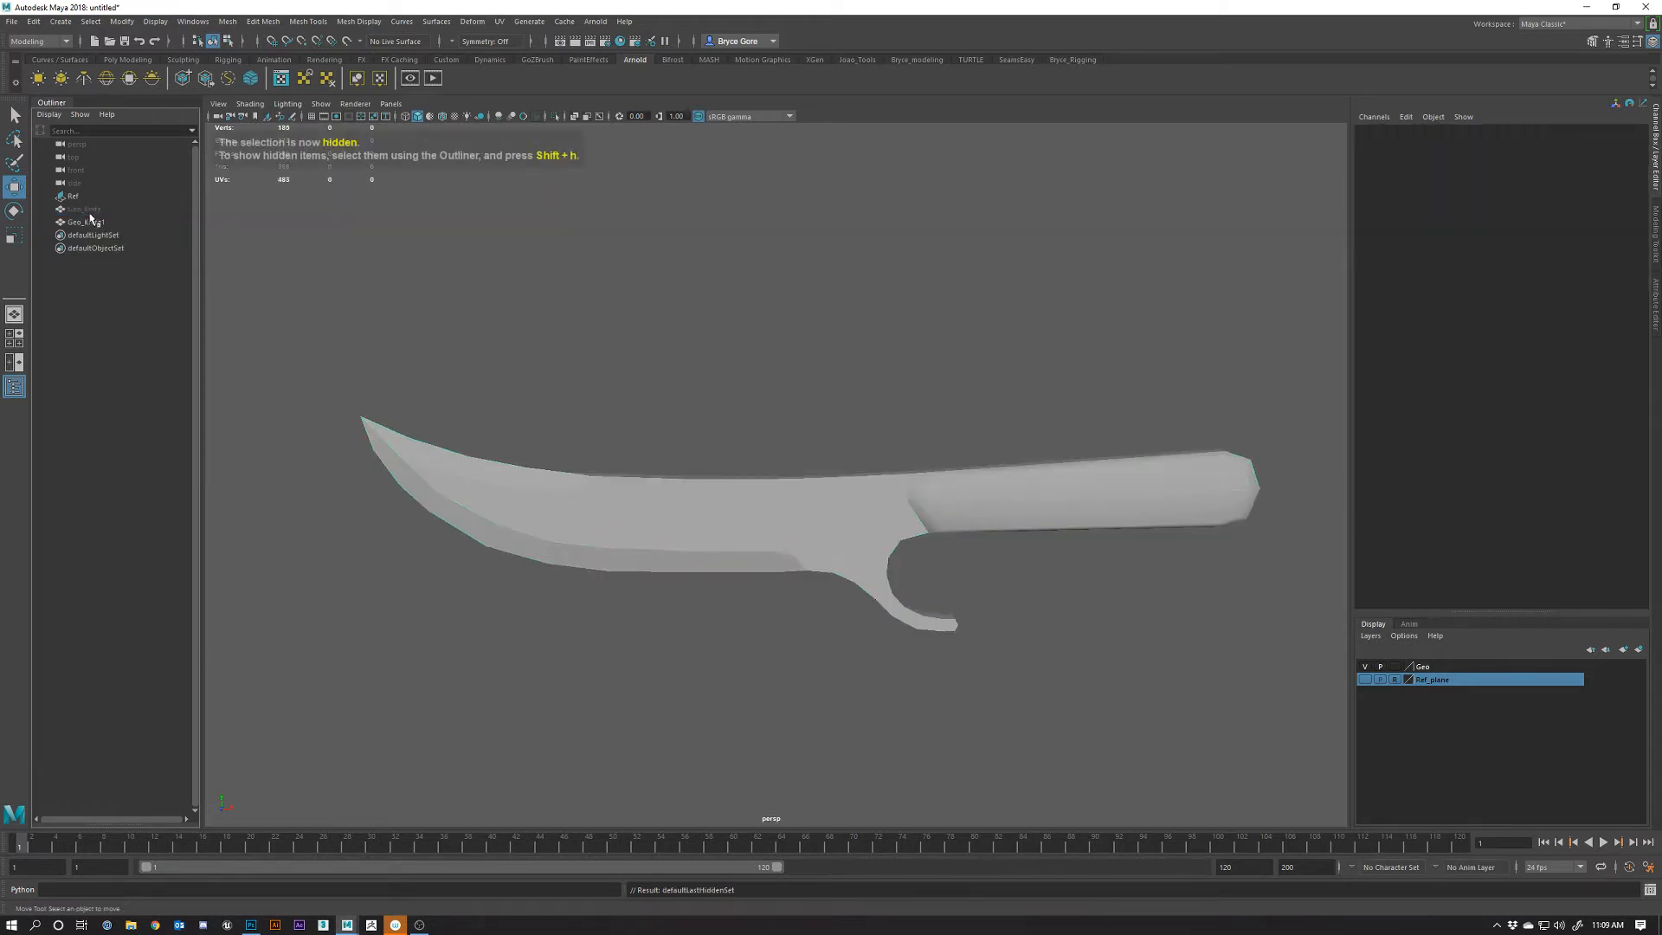
pyautogui.click(769, 531)
pyautogui.keyDown('alt'); pyautogui.moveTo(964, 574); pyautogui.dragTo(880, 521); pyautogui.keyUp('alt')
pyautogui.hotkey('ctrl', 'z')
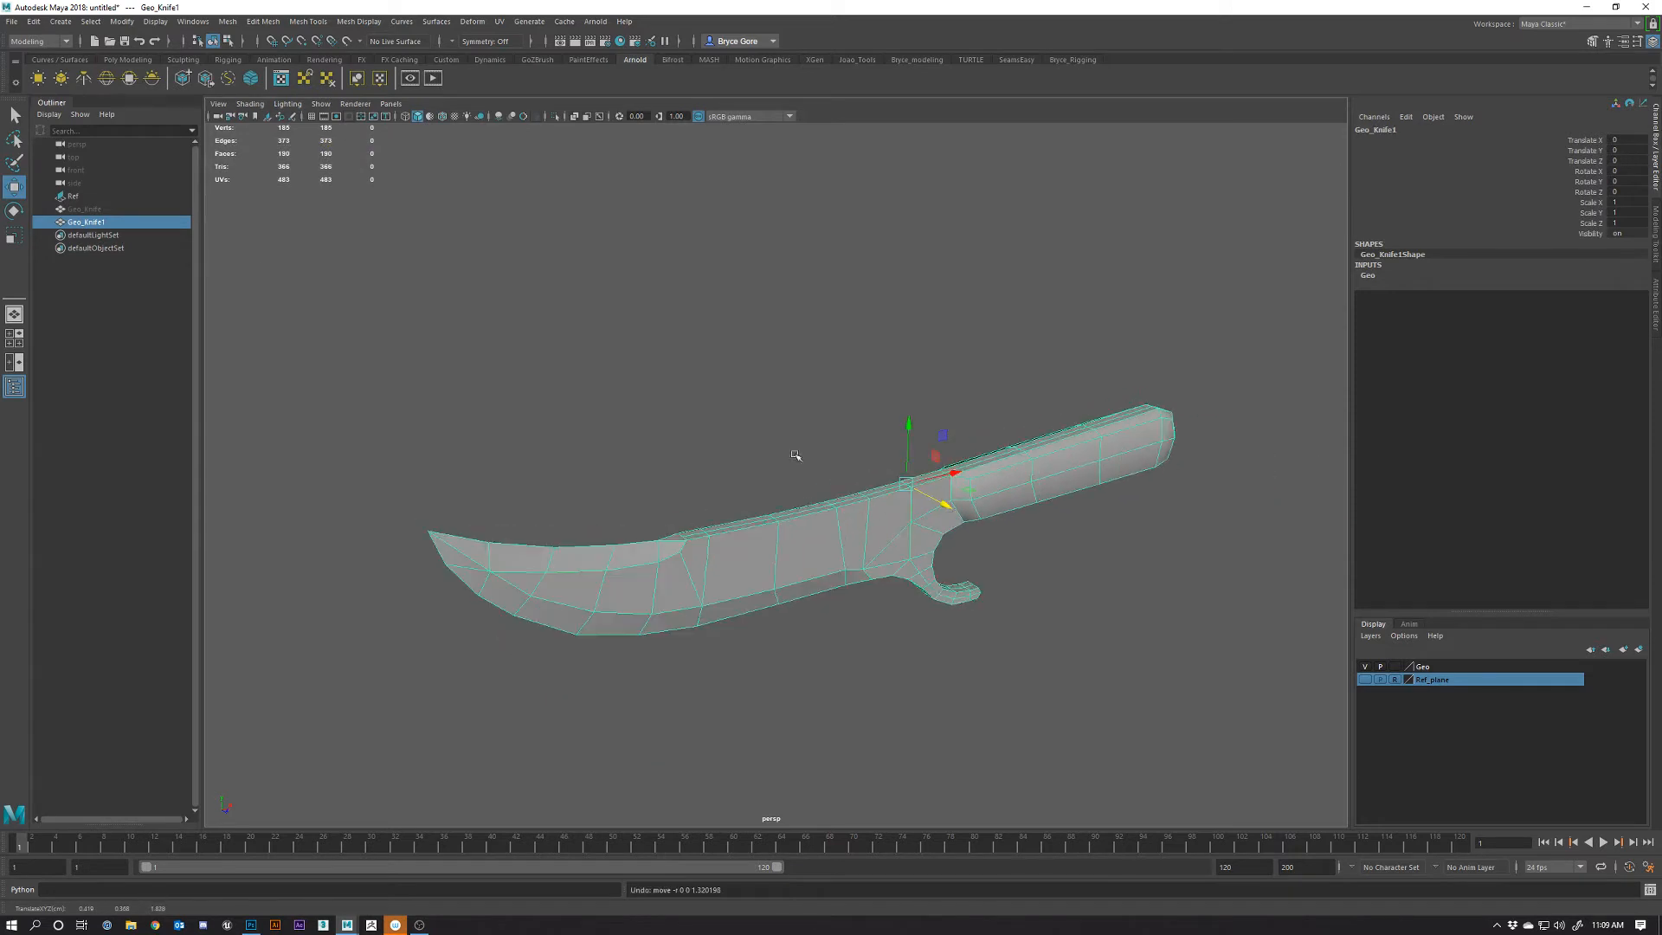
# Rename the duplicate knife to 'Geo_Knife_copy' and reselect it
pyautogui.rightClick(100, 228)
pyautogui.doubleClick(87, 222)
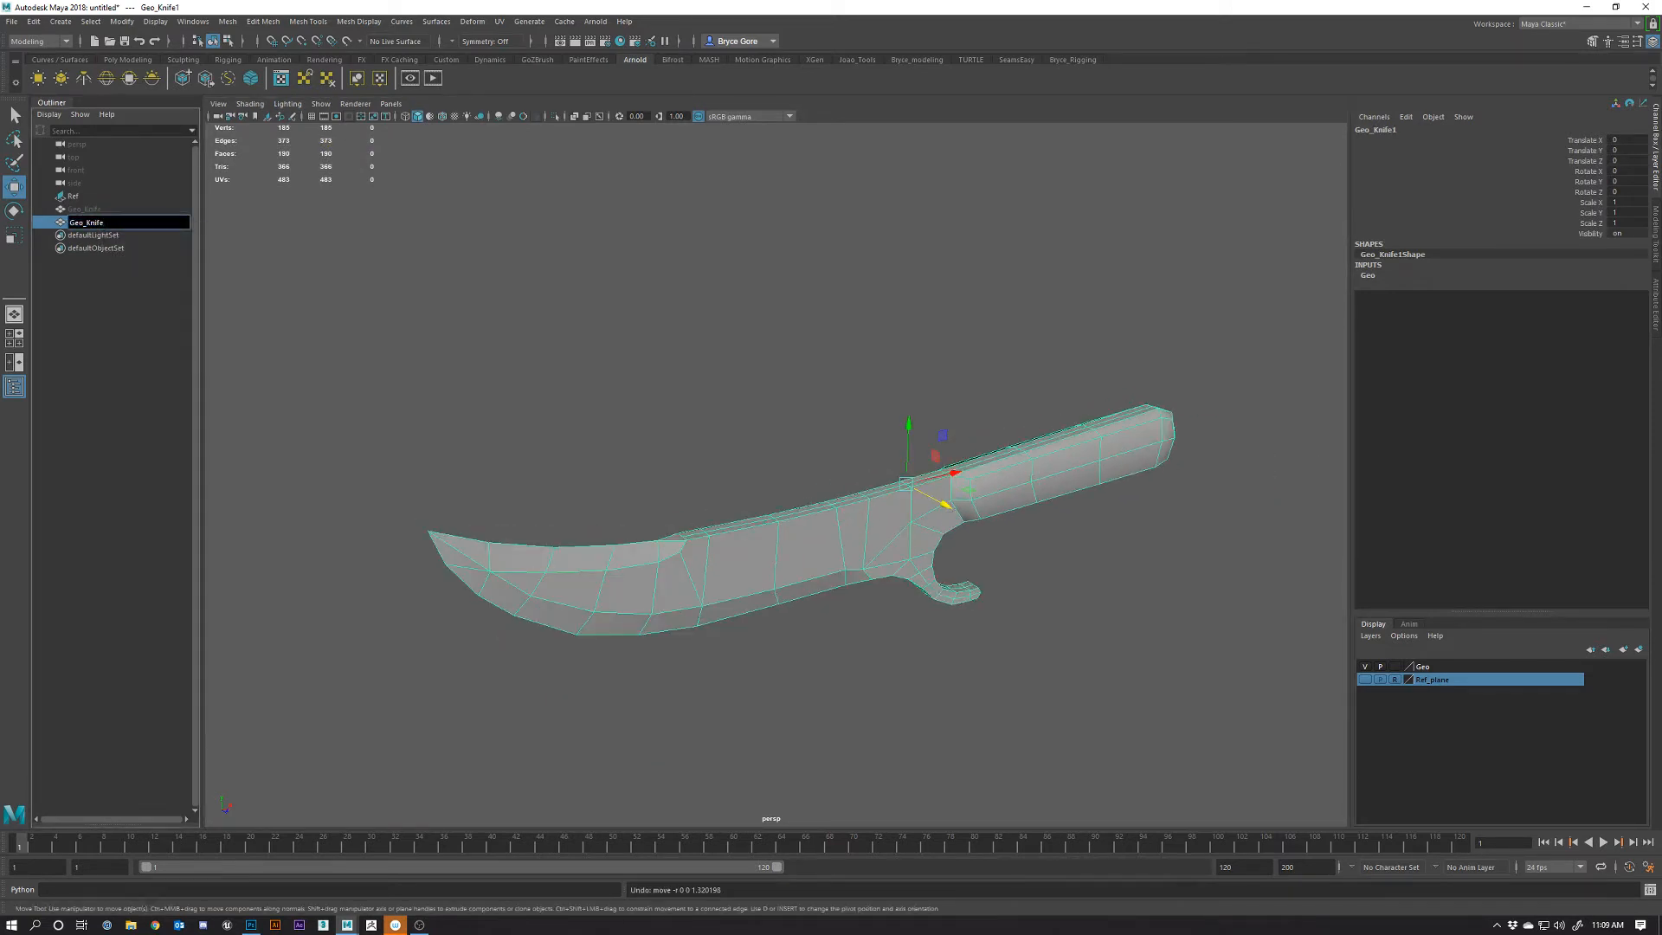
pyautogui.press('Return')
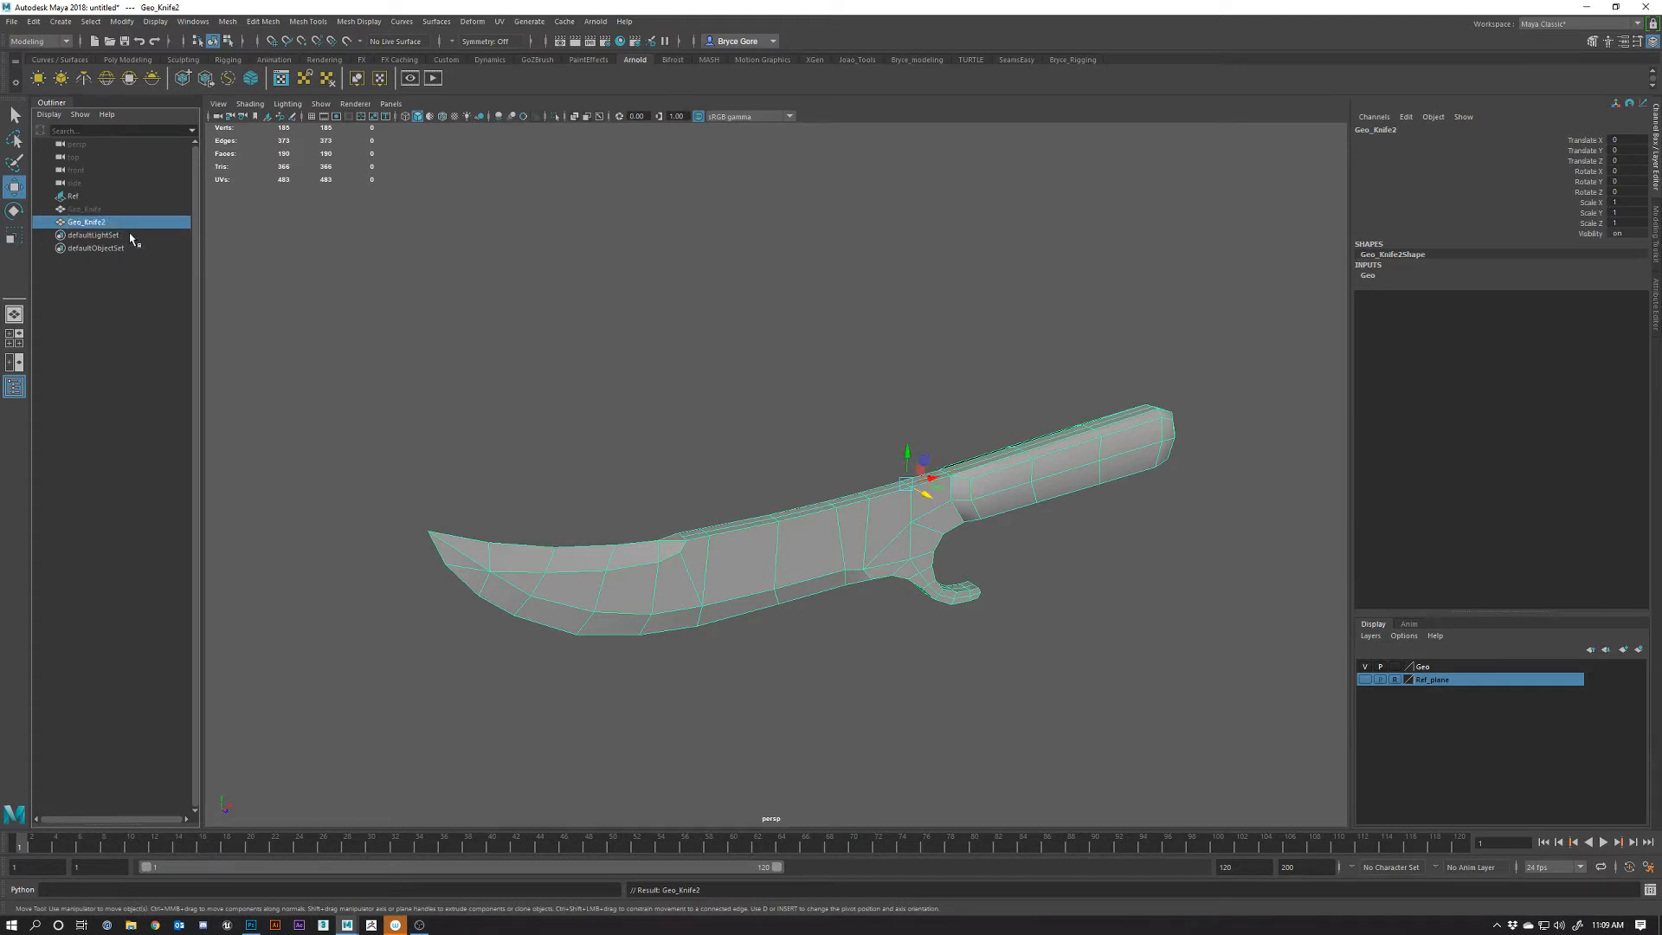
pyautogui.doubleClick(110, 223)
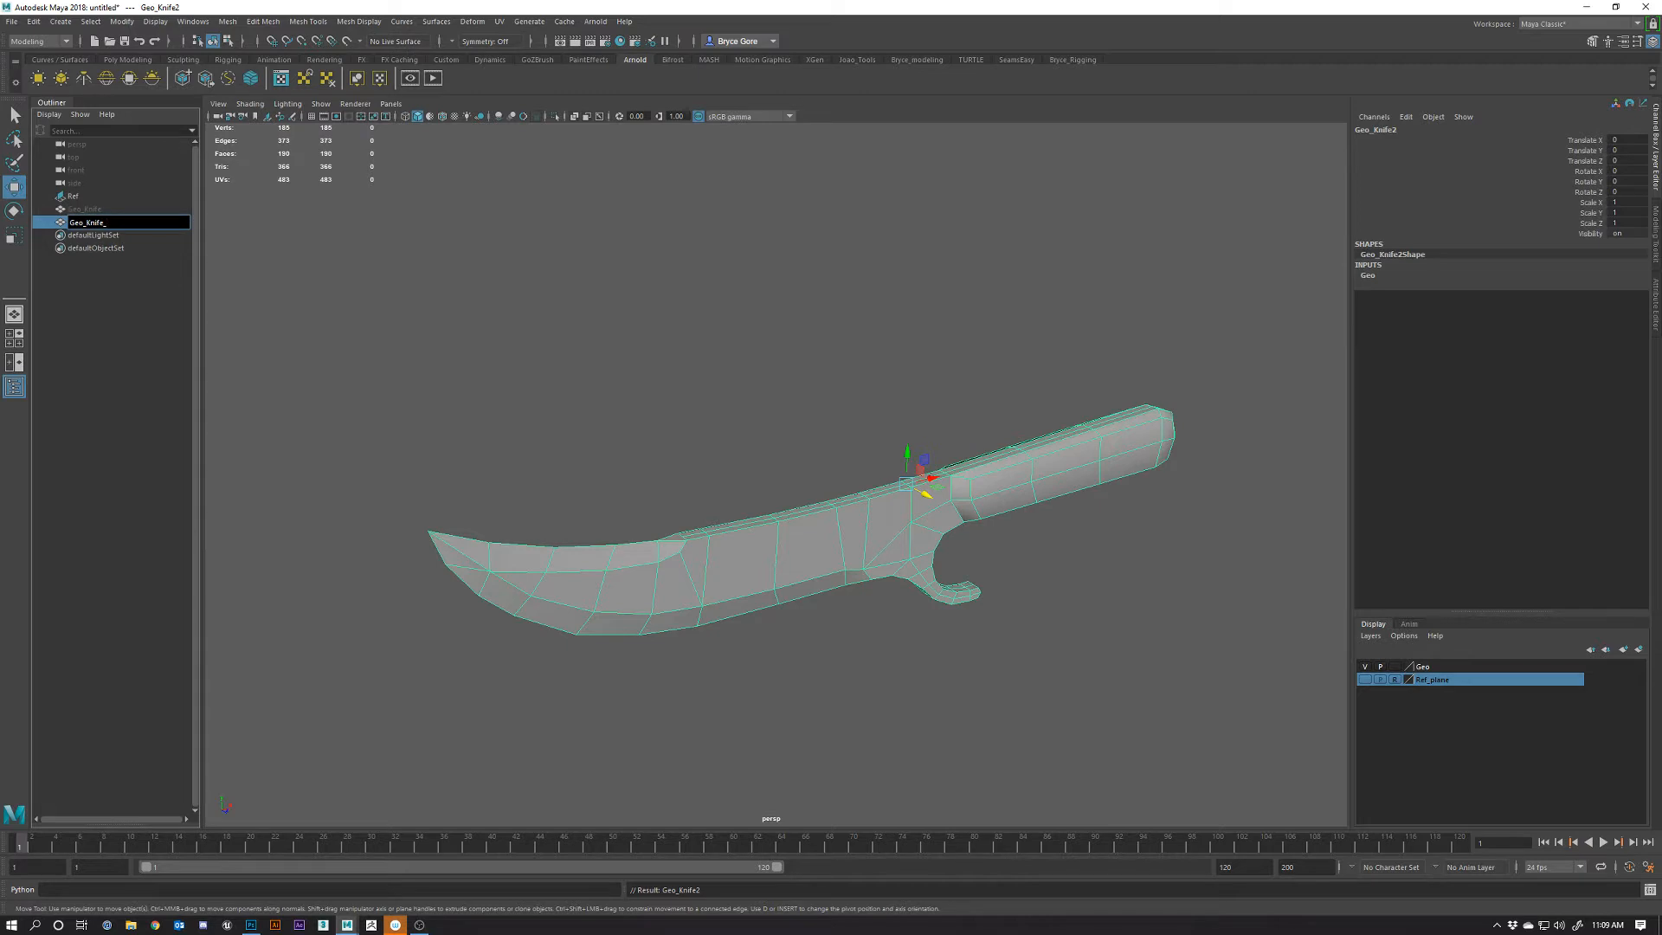
pyautogui.write('Geo_Knife_copy')
pyautogui.press('Return')
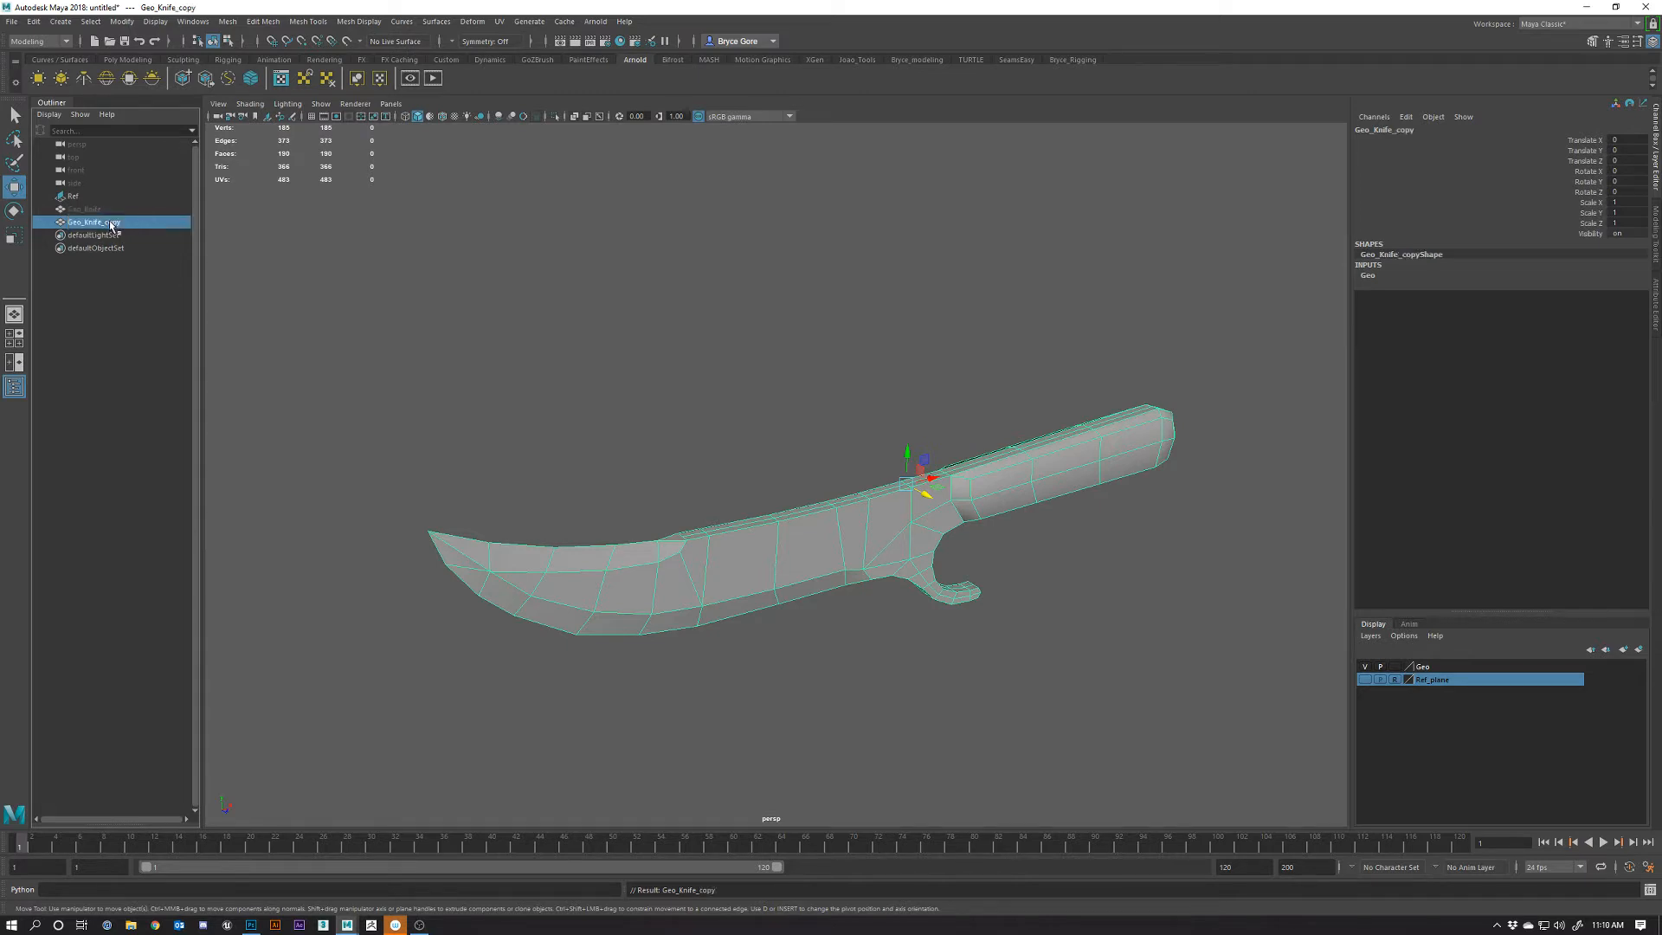
pyautogui.click(562, 334)
pyautogui.click(829, 516)
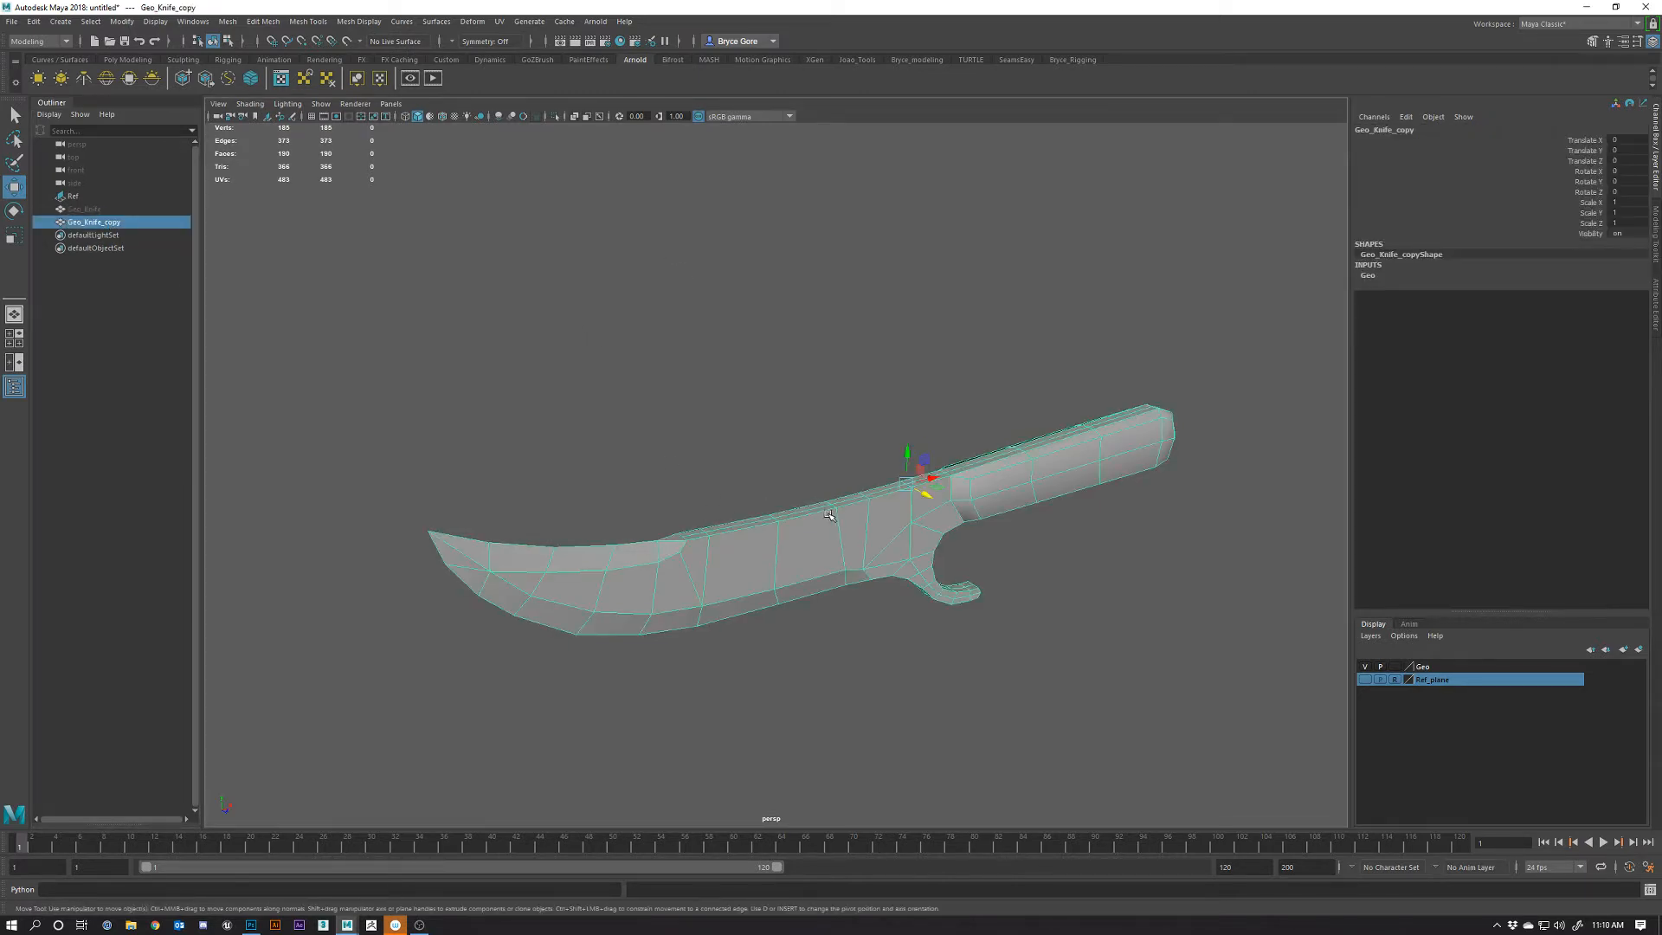
pyautogui.click(1365, 668)
pyautogui.click(1365, 668)
pyautogui.keyDown('alt'); pyautogui.moveTo(992, 612); pyautogui.dragTo(877, 617, button='right'); pyautogui.keyUp('alt')
pyautogui.keyDown('alt'); pyautogui.moveTo(877, 617); pyautogui.dragTo(934, 579); pyautogui.keyUp('alt')
pyautogui.scroll(3, 911, 594)
pyautogui.keyDown('alt'); pyautogui.moveTo(909, 545); pyautogui.dragTo(915, 554, button='right'); pyautogui.keyUp('alt')
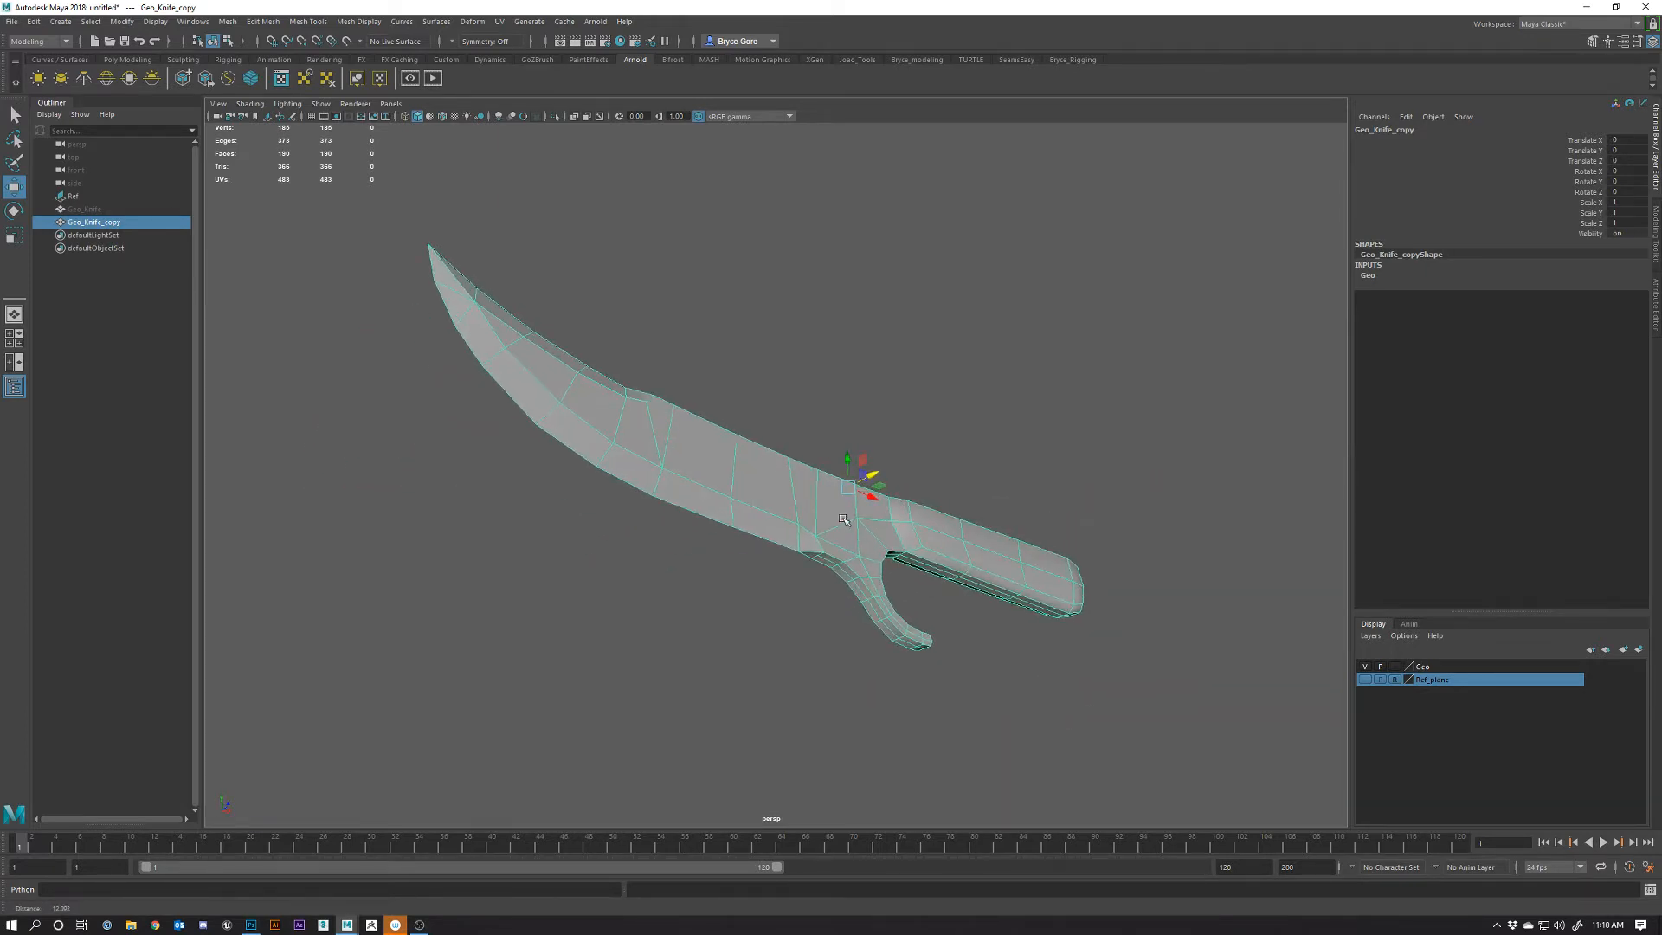
pyautogui.keyDown('alt'); pyautogui.moveTo(916, 553); pyautogui.dragTo(860, 538); pyautogui.keyUp('alt')
pyautogui.keyDown('alt'); pyautogui.moveTo(861, 537); pyautogui.dragTo(873, 563, button='right'); pyautogui.keyUp('alt')
pyautogui.keyDown('alt'); pyautogui.moveTo(873, 563); pyautogui.dragTo(865, 566); pyautogui.keyUp('alt')
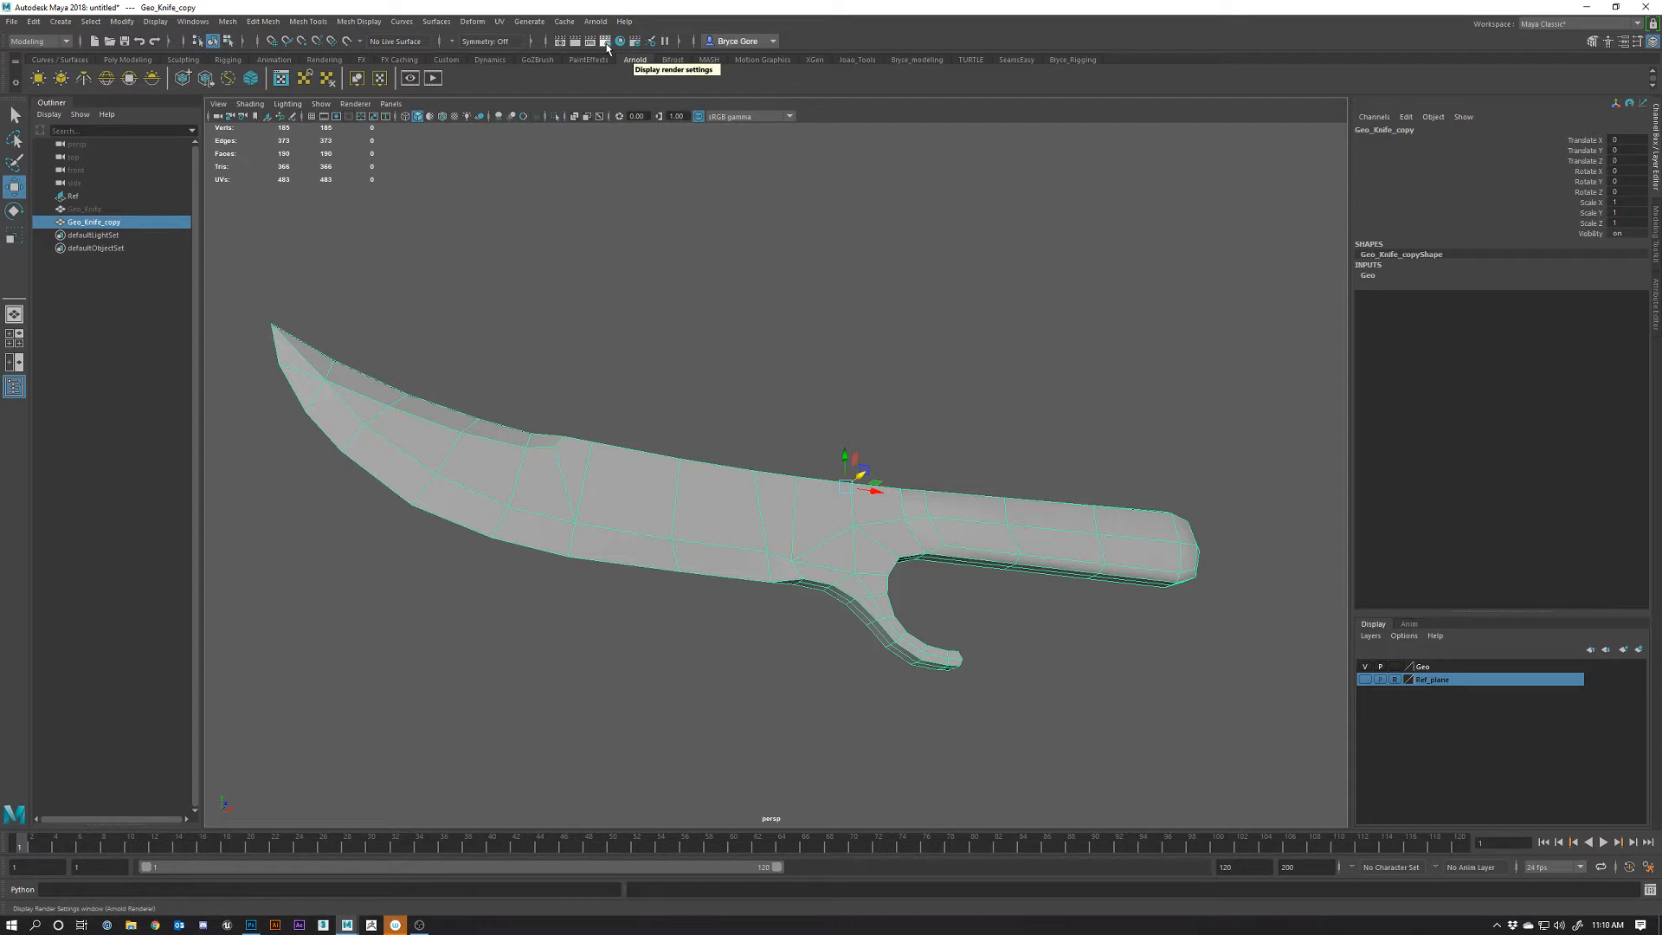
# Open Render Settings and keep Arnold Renderer as the Render Using choice
pyautogui.click(605, 43)
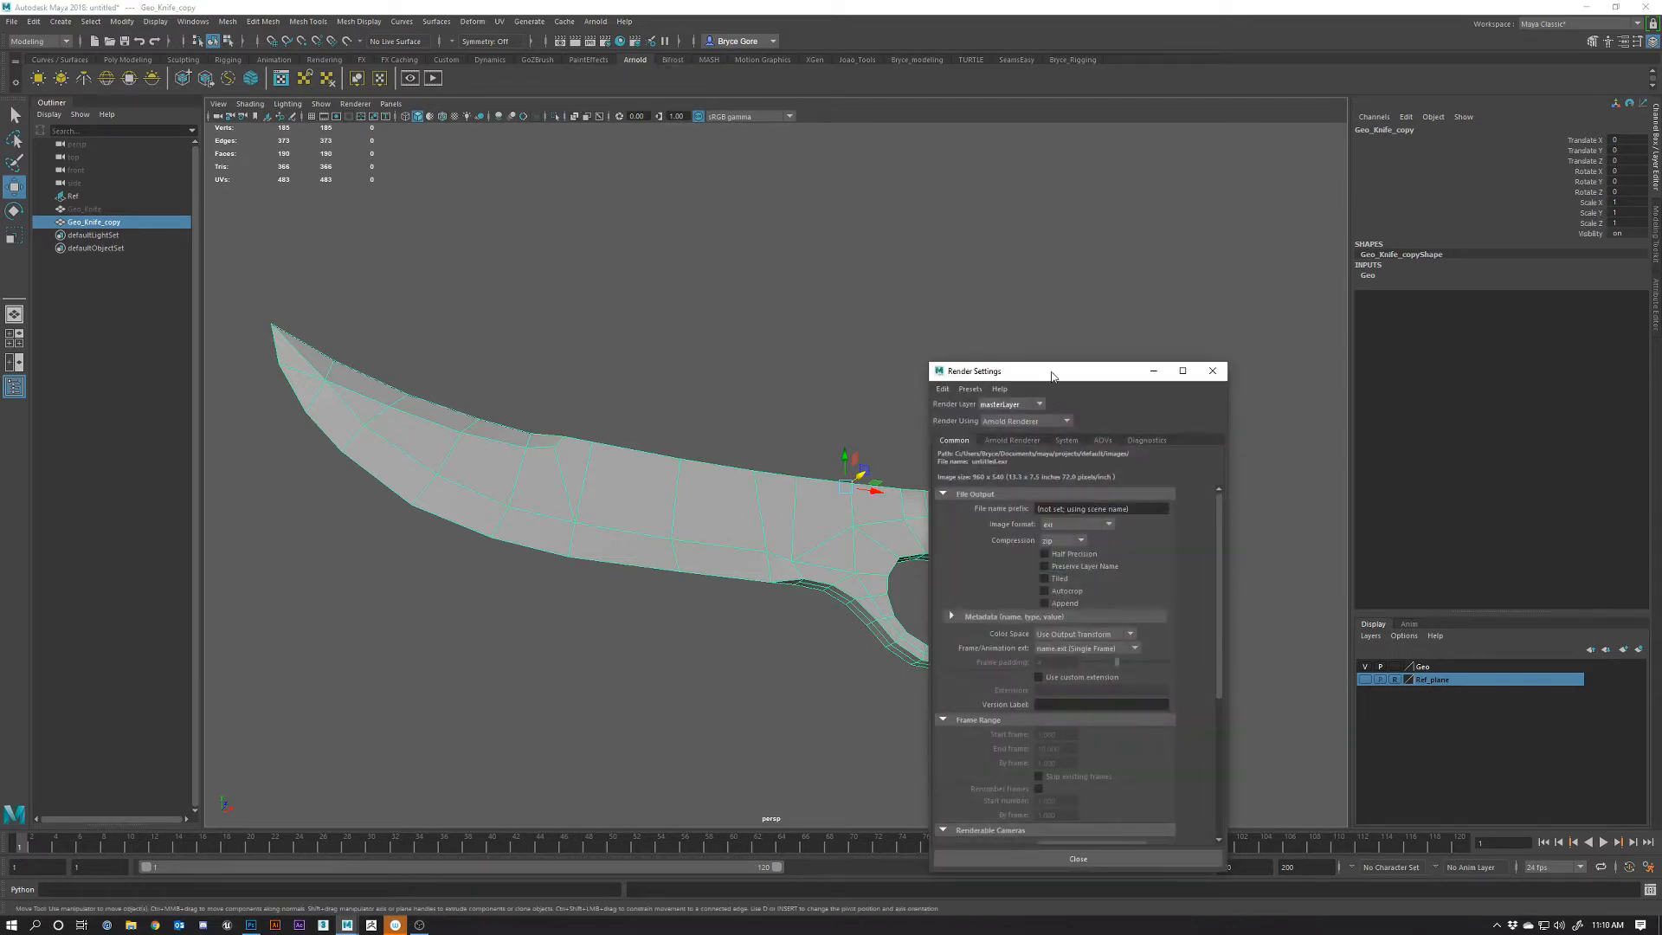
pyautogui.moveTo(1050, 375); pyautogui.dragTo(804, 230)
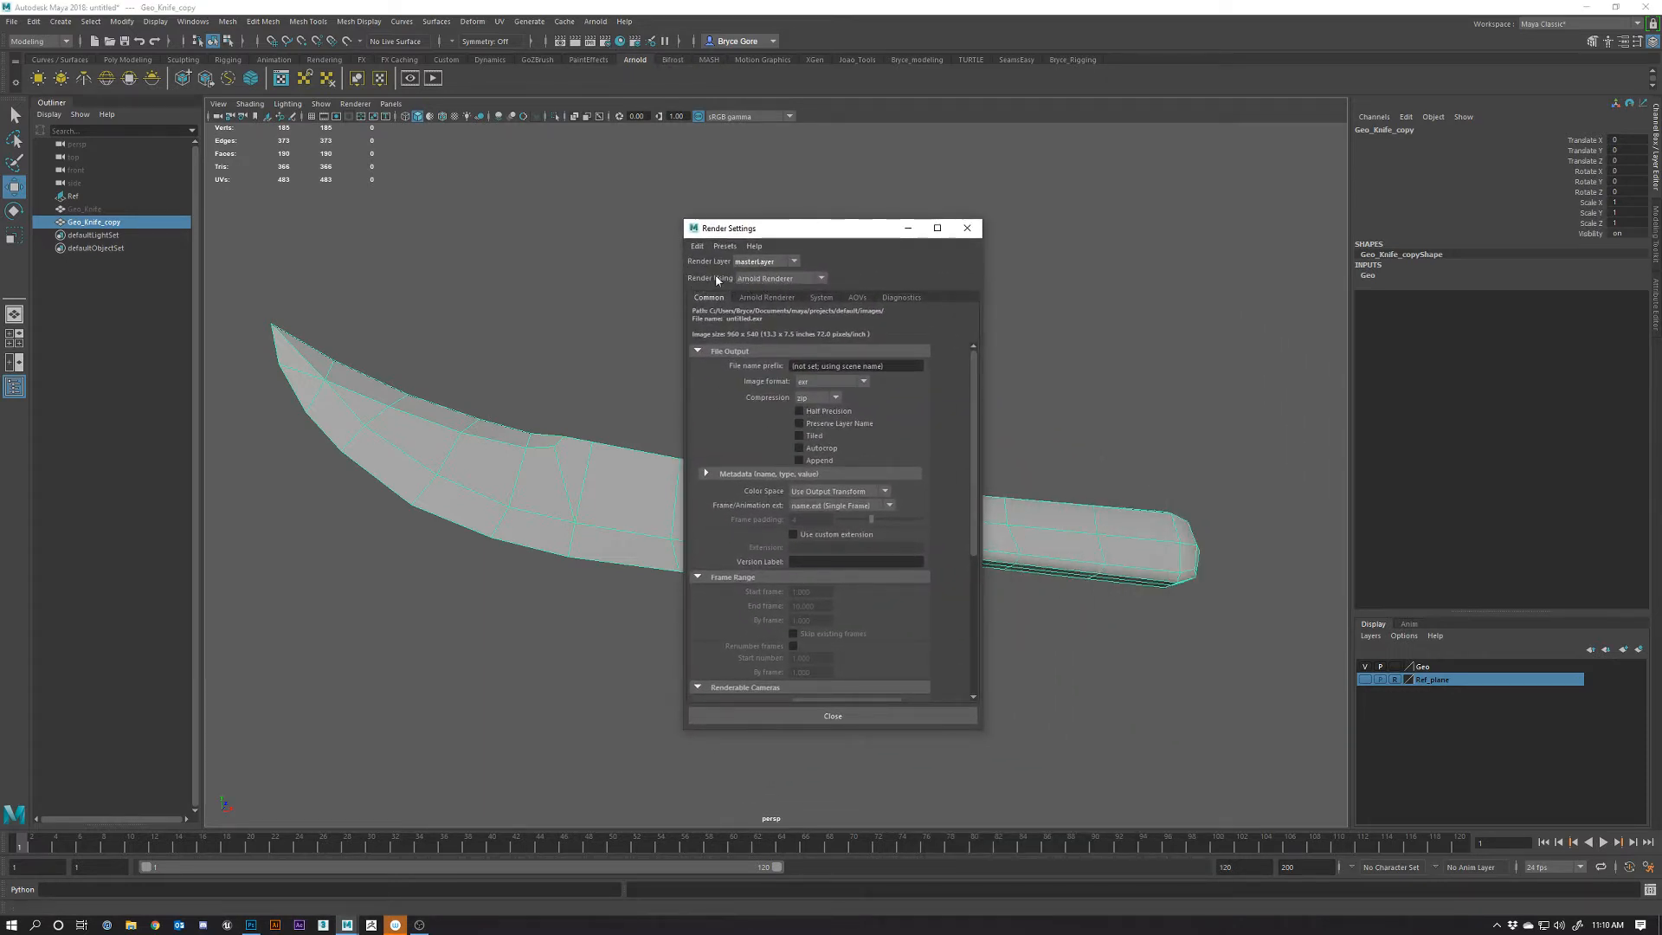
pyautogui.click(821, 279)
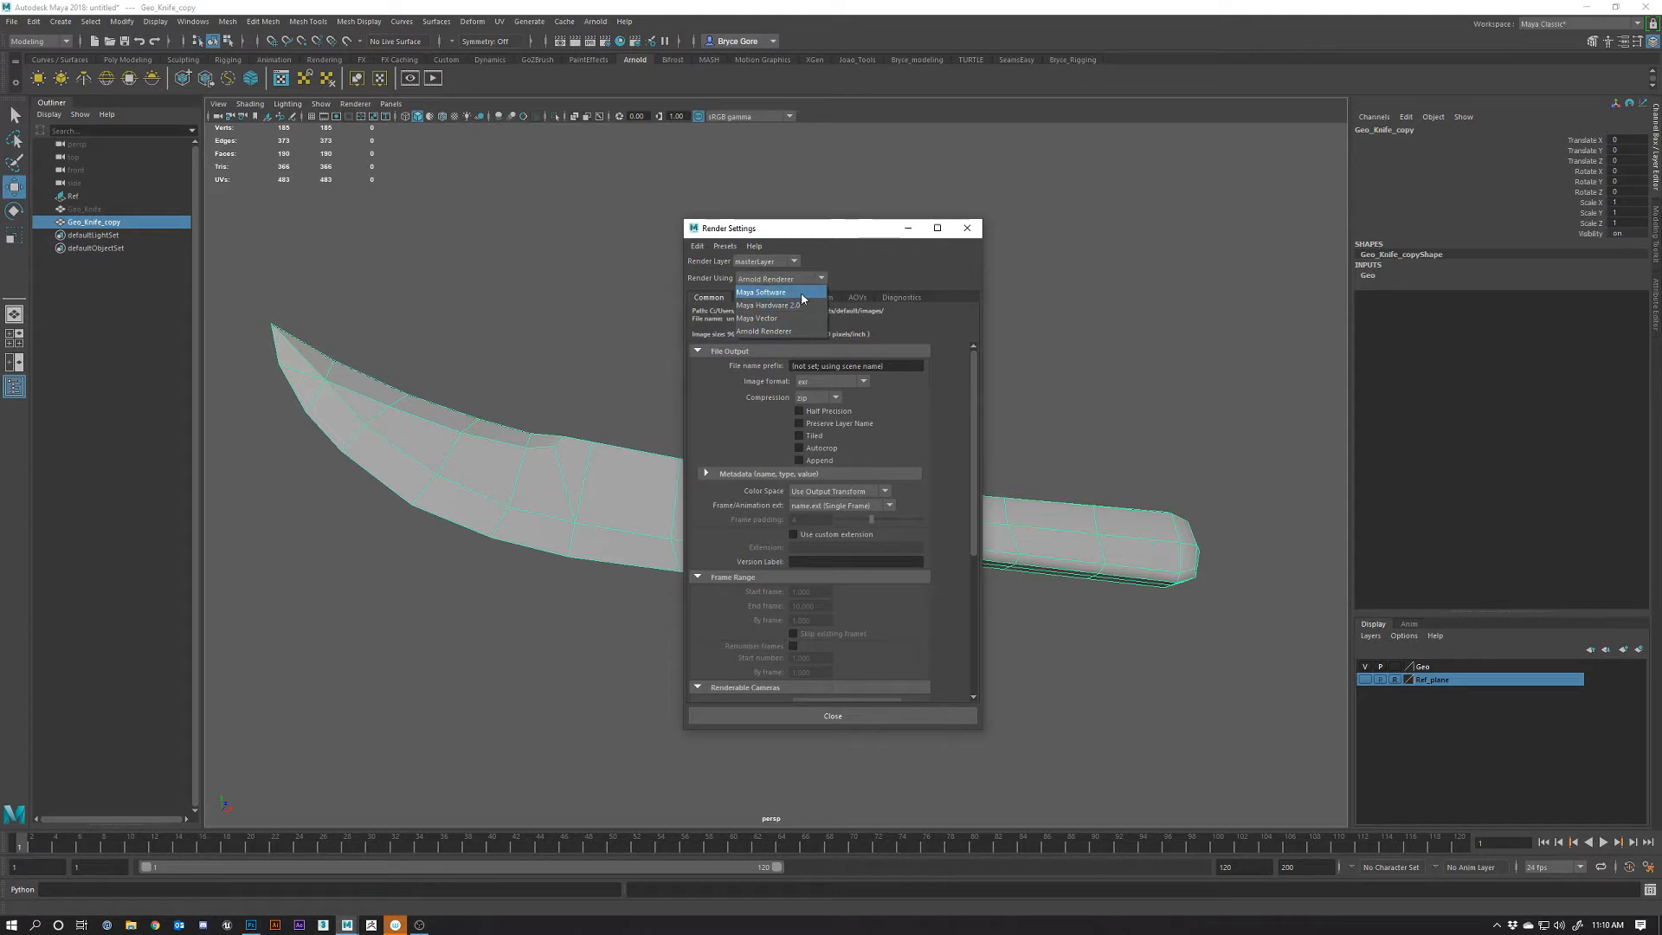
pyautogui.click(766, 292)
pyautogui.click(819, 283)
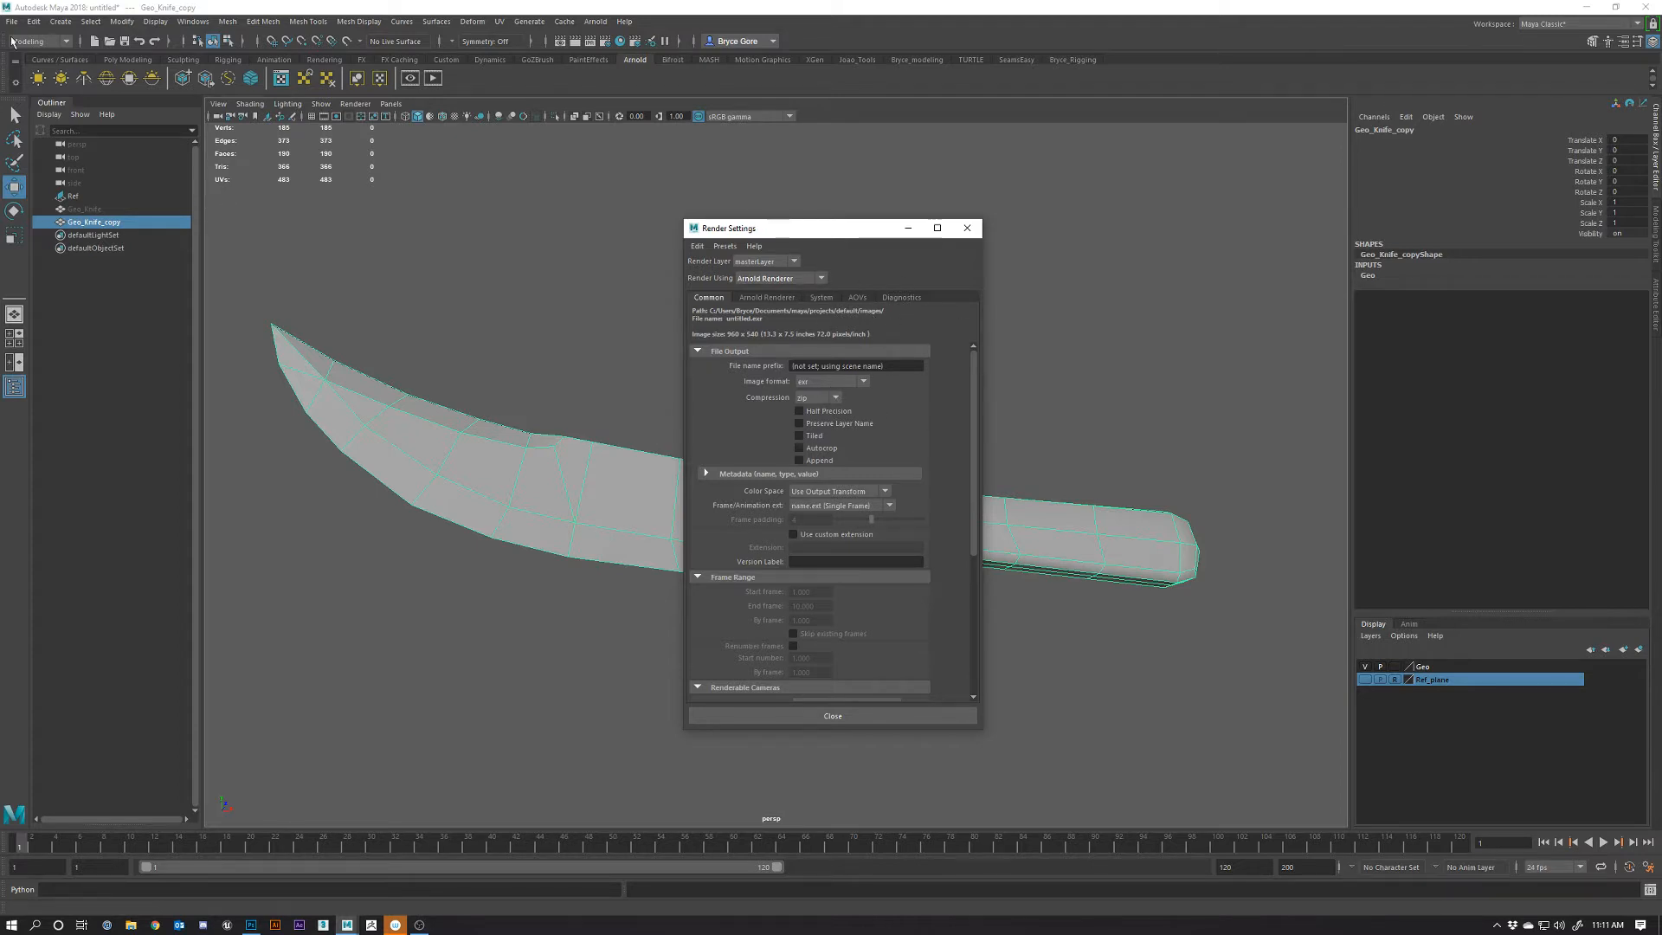
# Move the Render Settings window right, off the knife, and browse the Windows menu
pyautogui.moveTo(848, 235); pyautogui.dragTo(1020, 211)
pyautogui.click(193, 22)
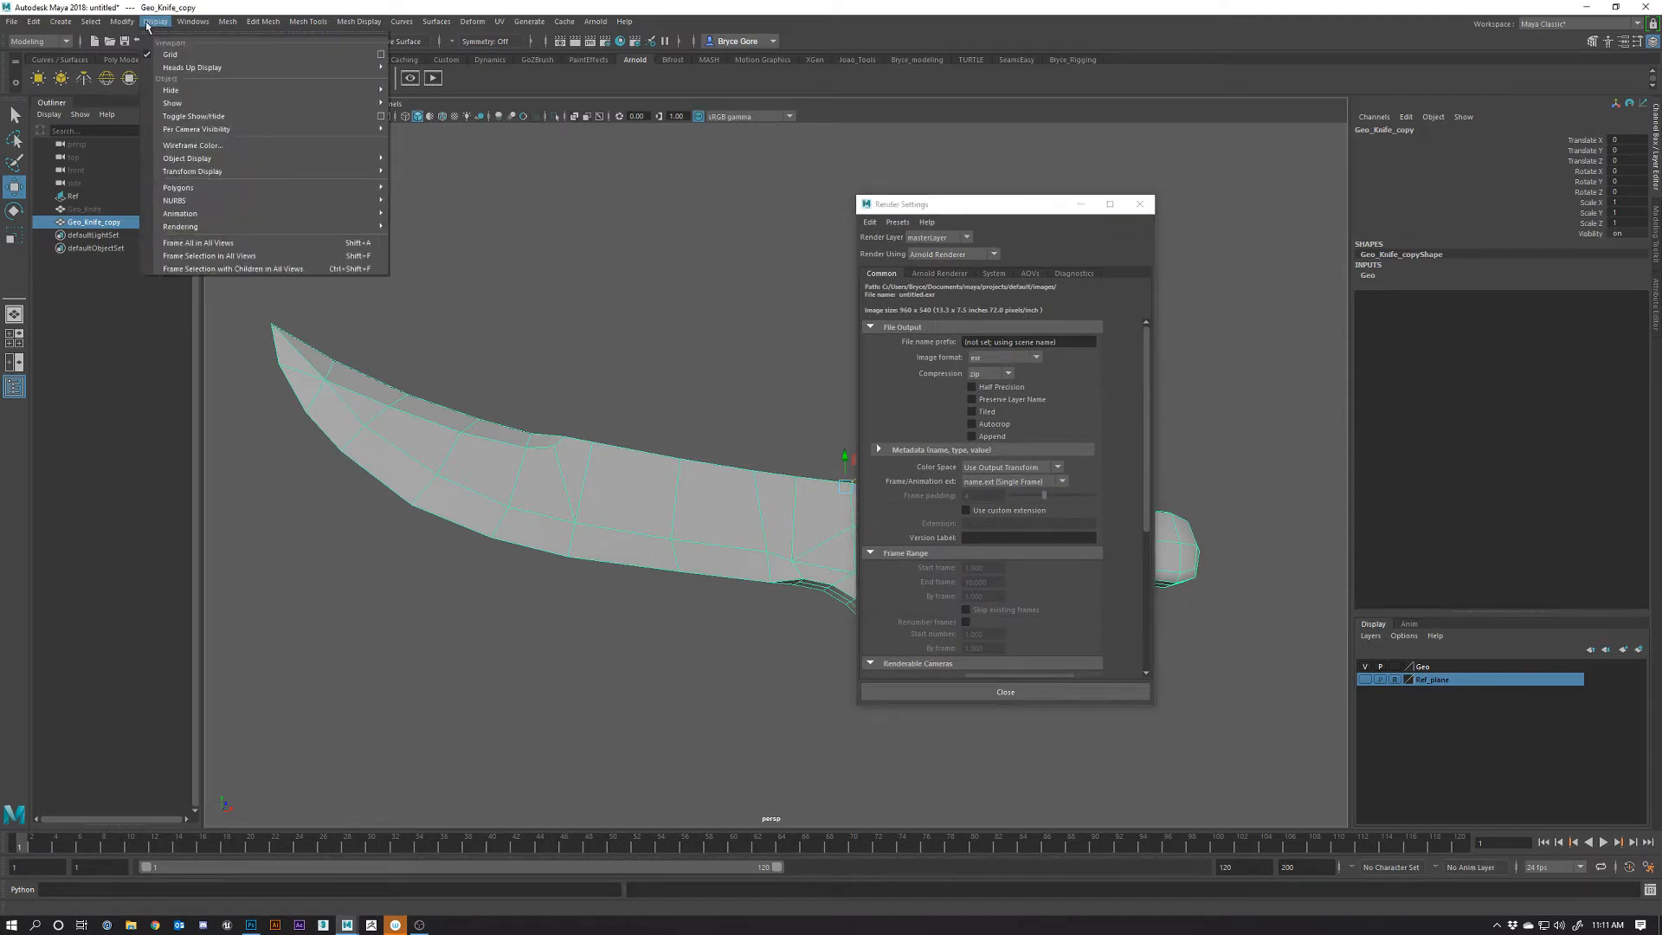
pyautogui.moveTo(123, 24)
pyautogui.moveTo(70, 24)
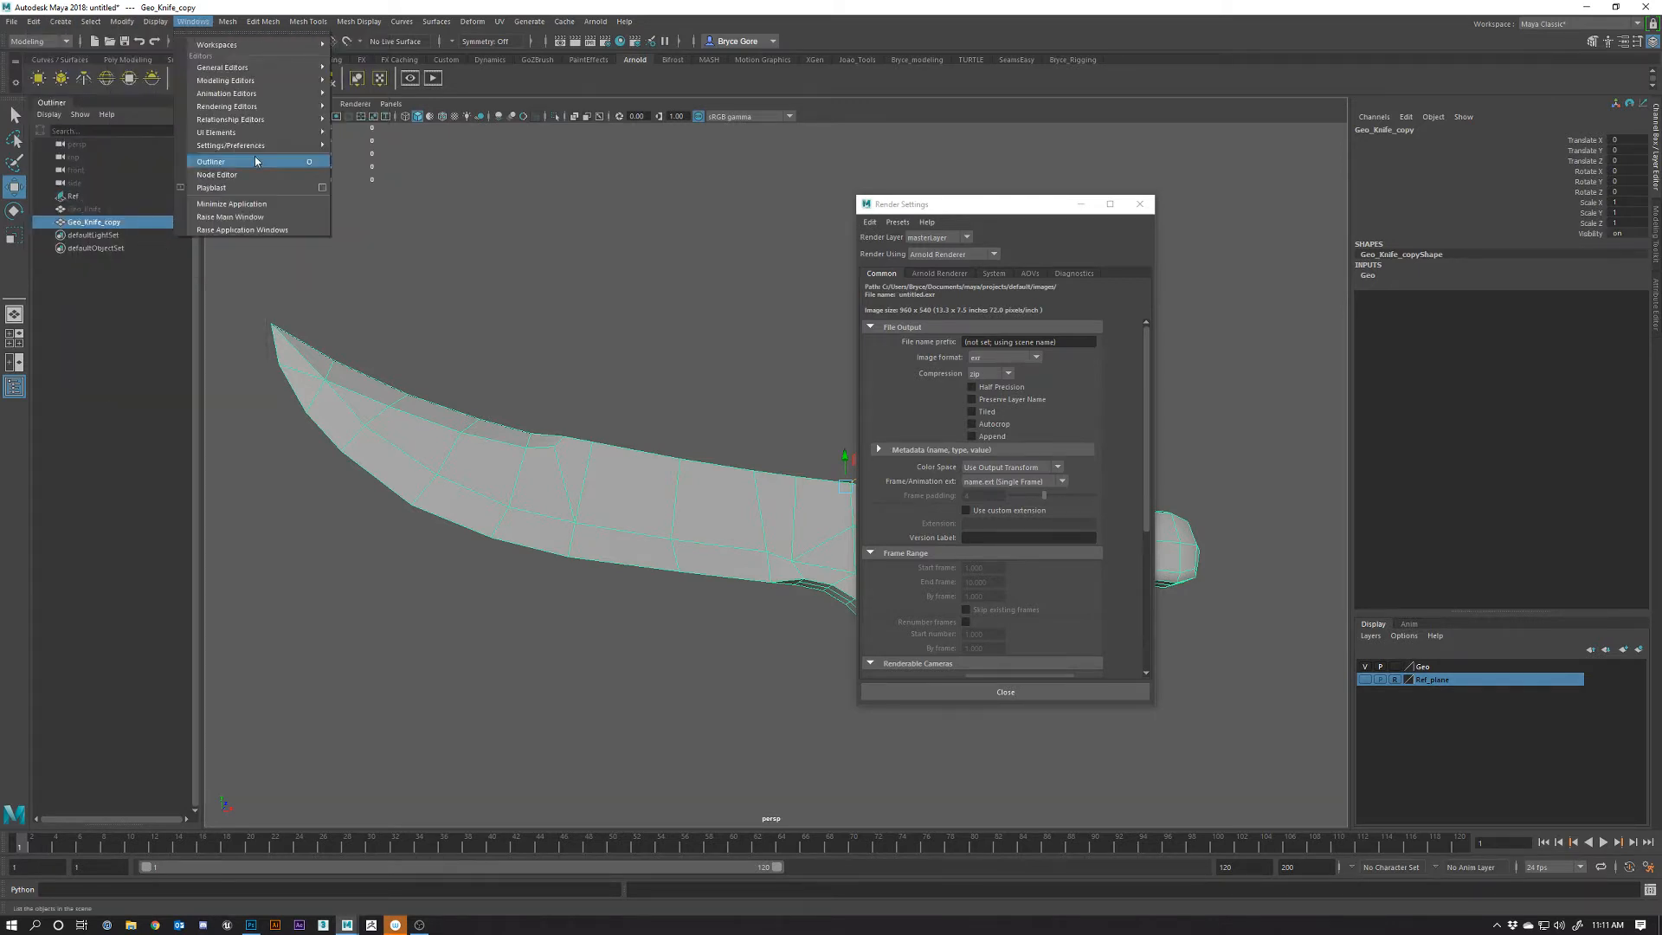
pyautogui.moveTo(259, 145)
pyautogui.click(381, 241)
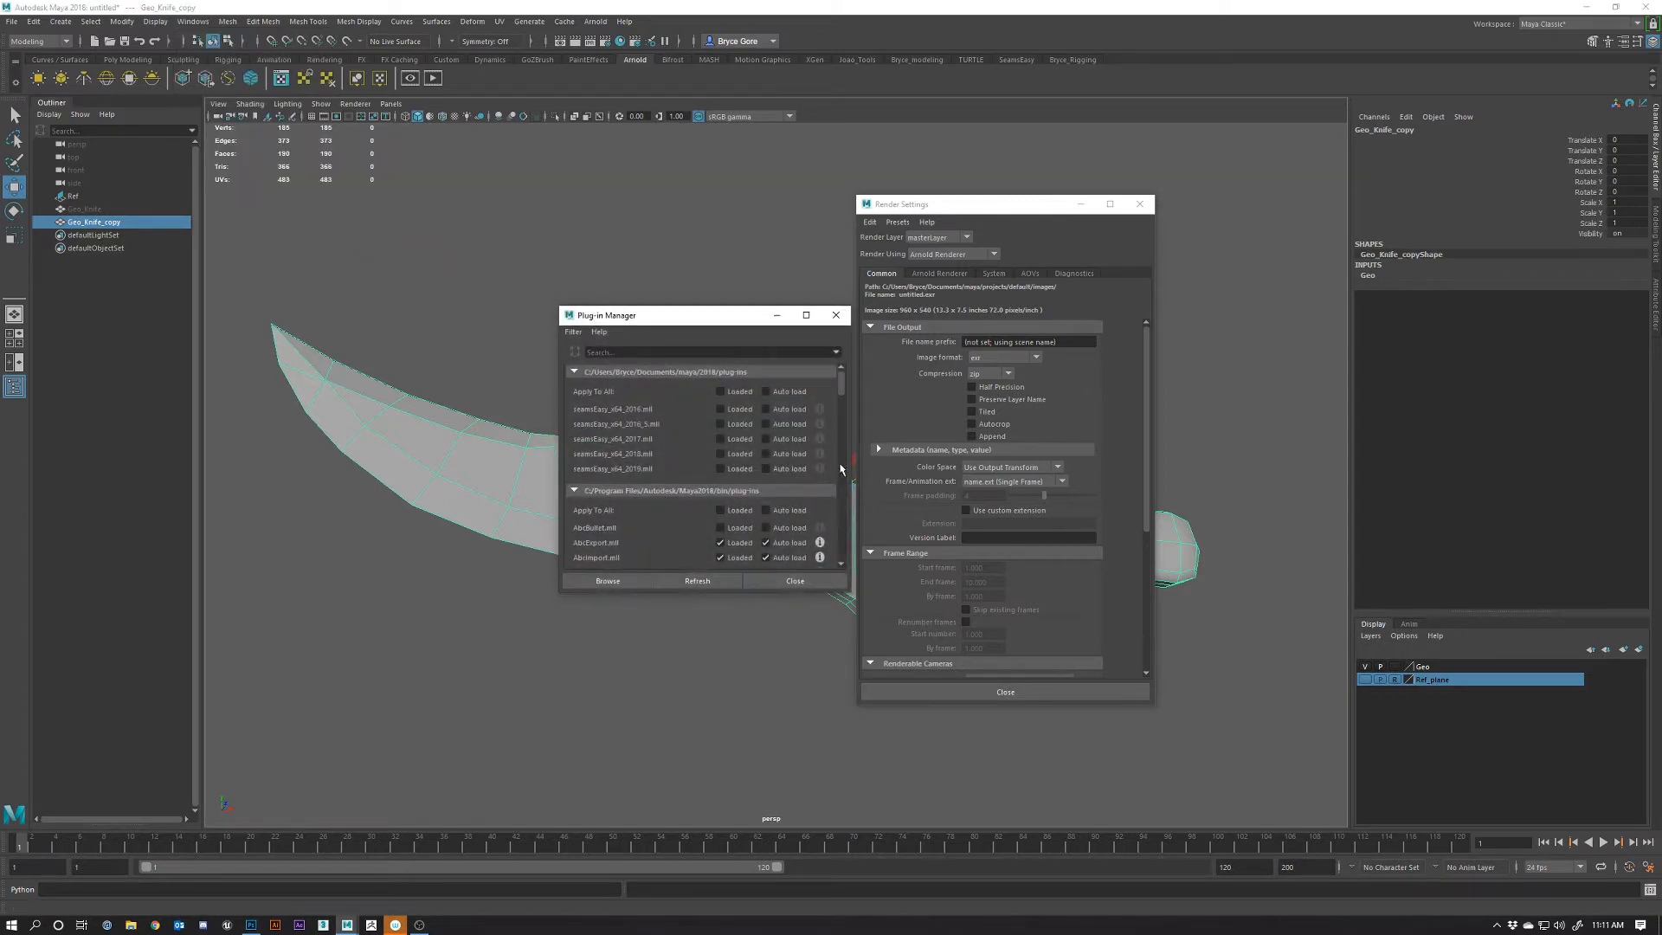
pyautogui.moveTo(842, 390); pyautogui.dragTo(817, 546)
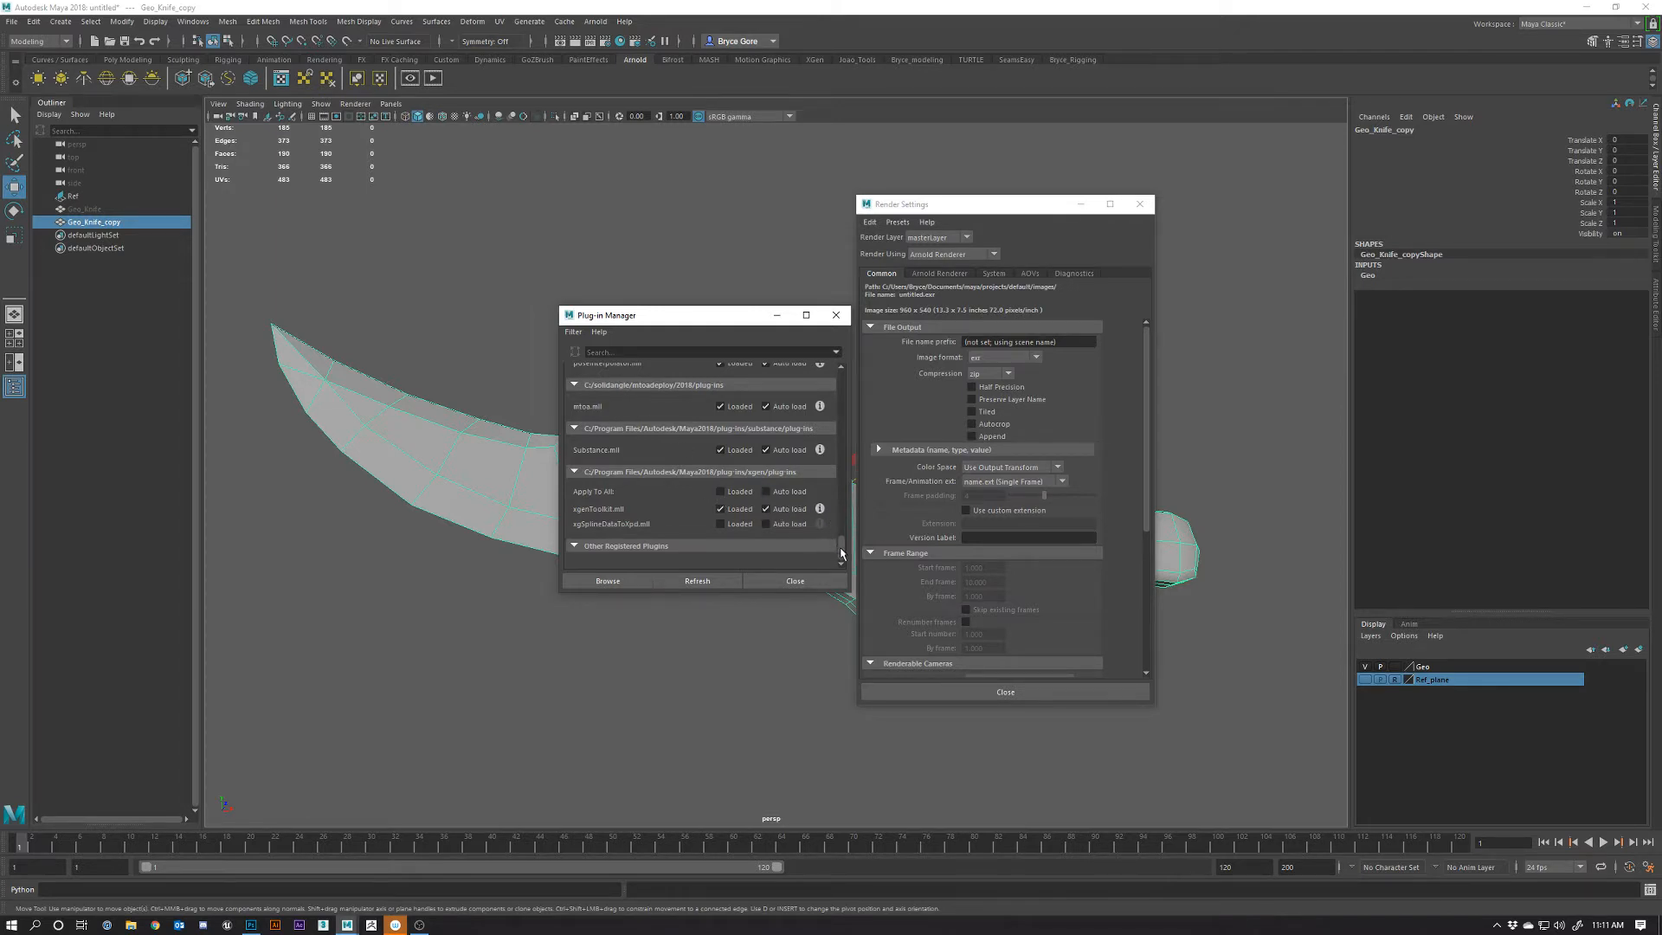
pyautogui.moveTo(841, 548); pyautogui.dragTo(834, 476)
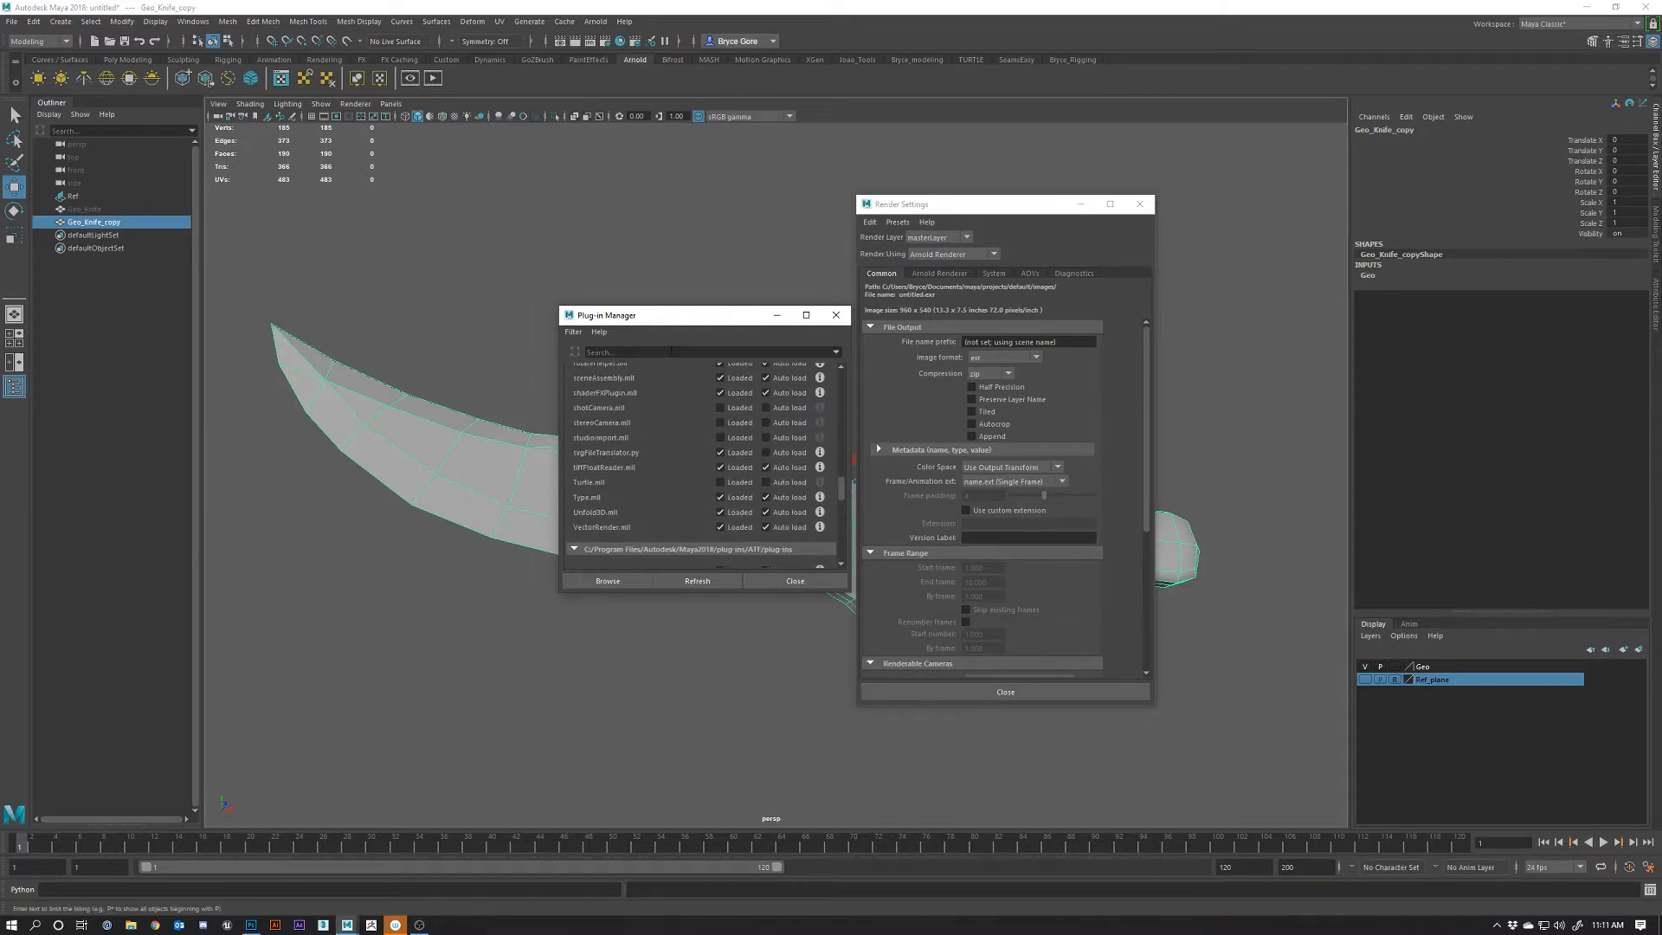
pyautogui.click(671, 352)
pyautogui.write('arnol')
pyautogui.press('BackSpace')
pyautogui.press('BackSpace')
pyautogui.press('BackSpace')
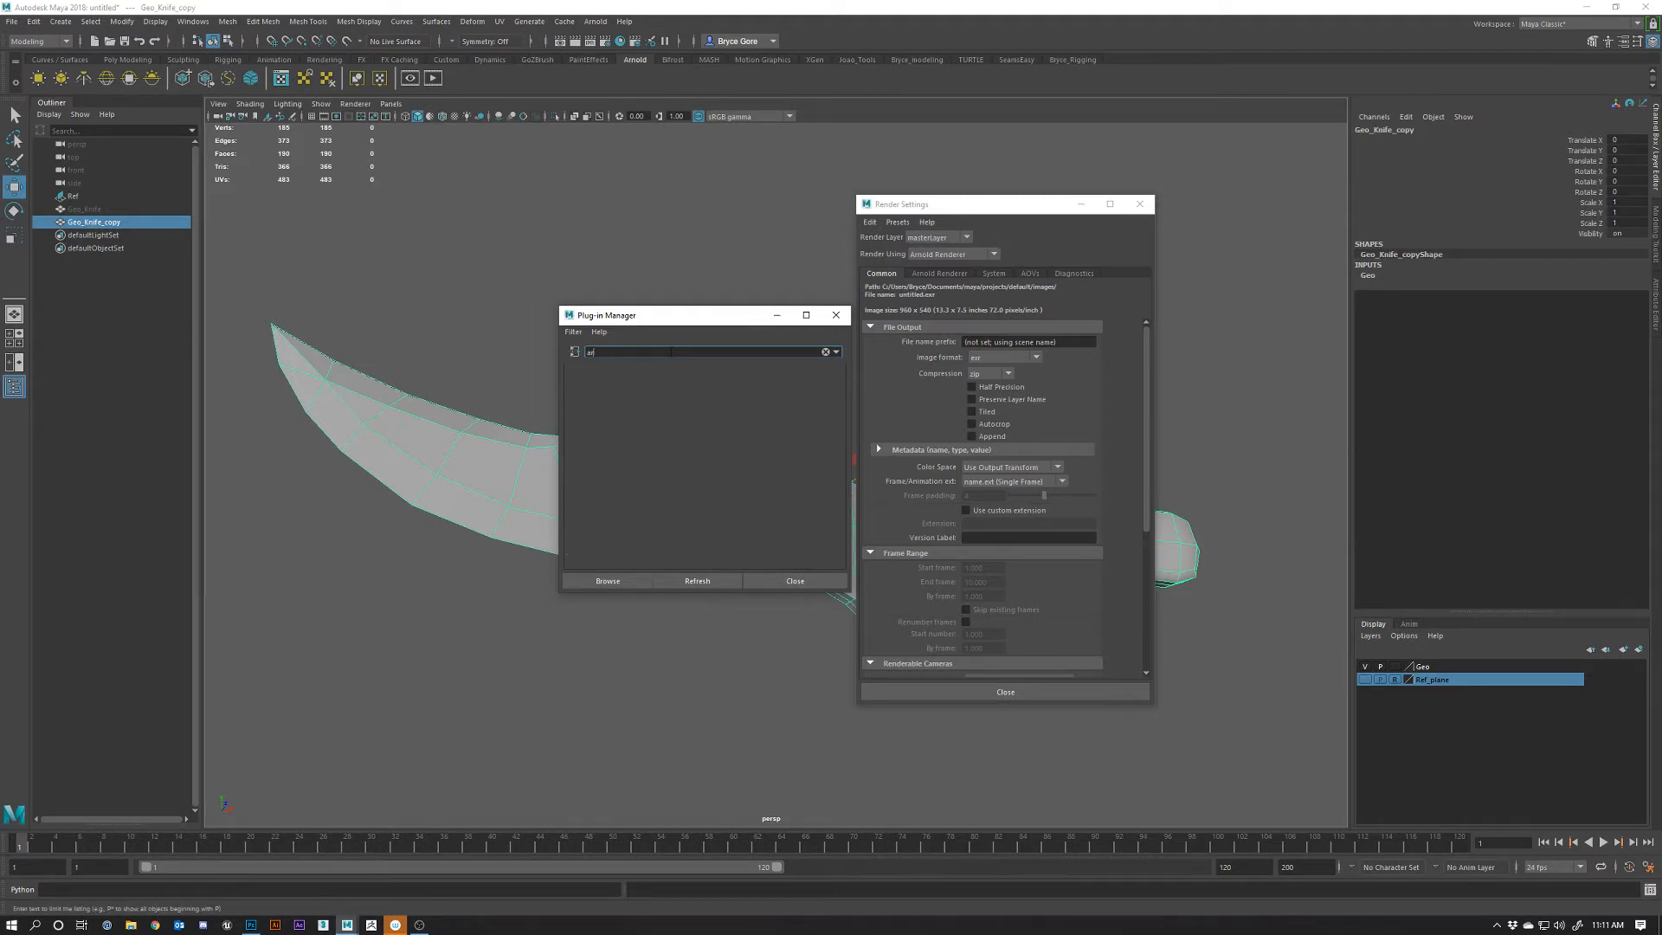
pyautogui.write('i')
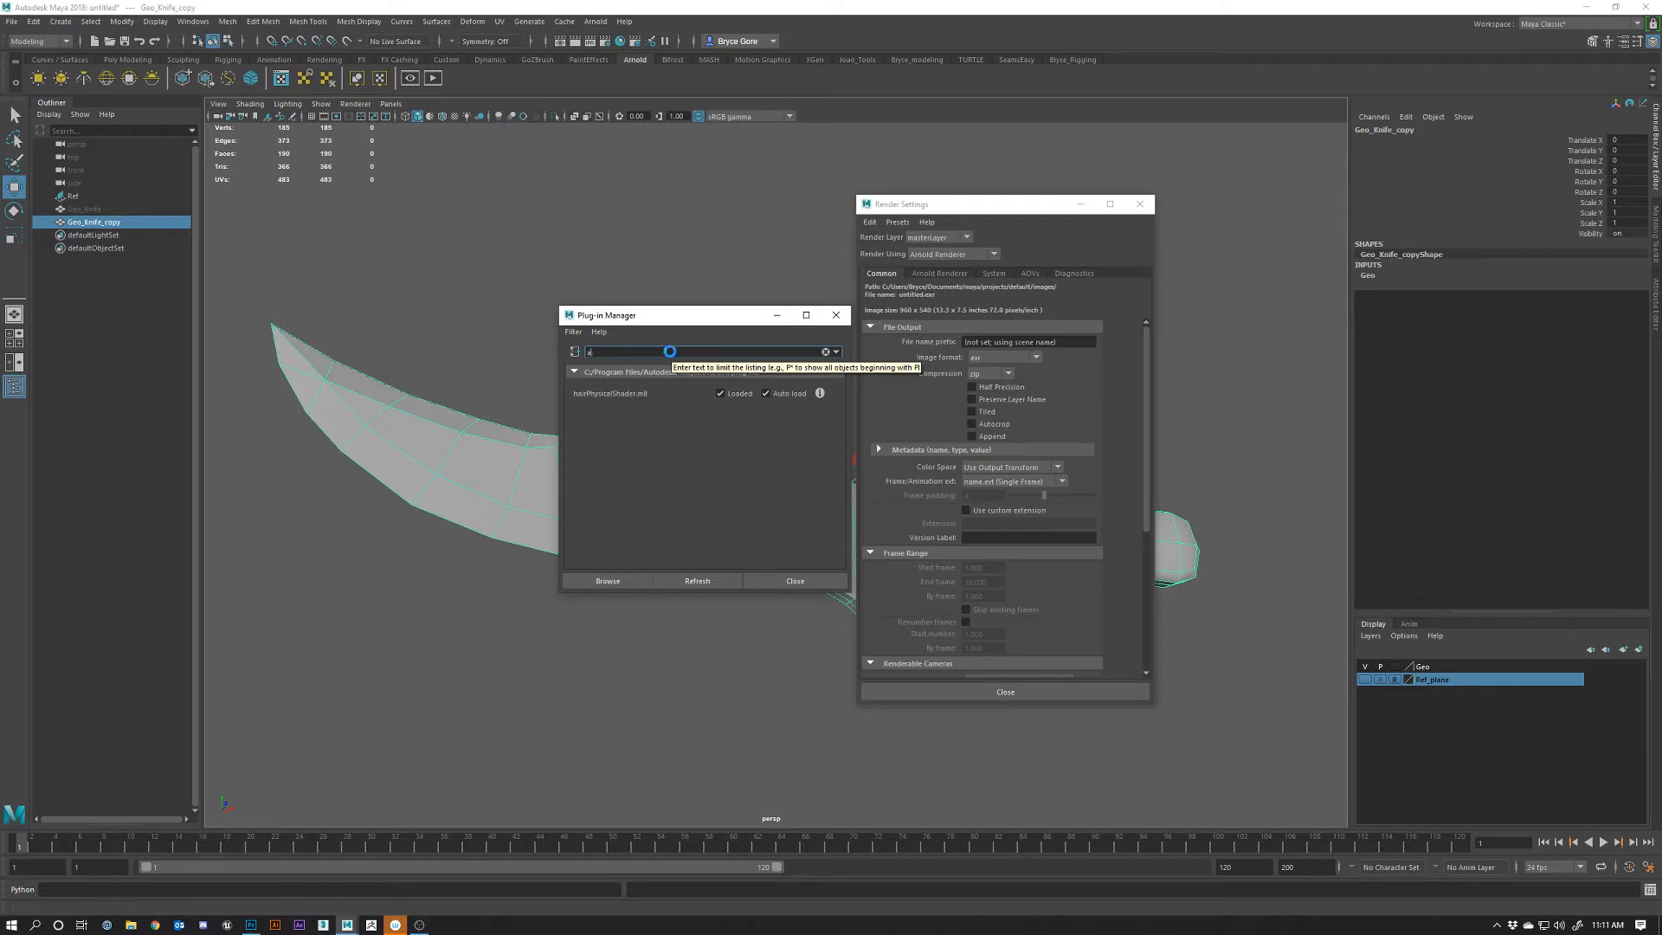
pyautogui.press('BackSpace')
pyautogui.press('BackSpace')
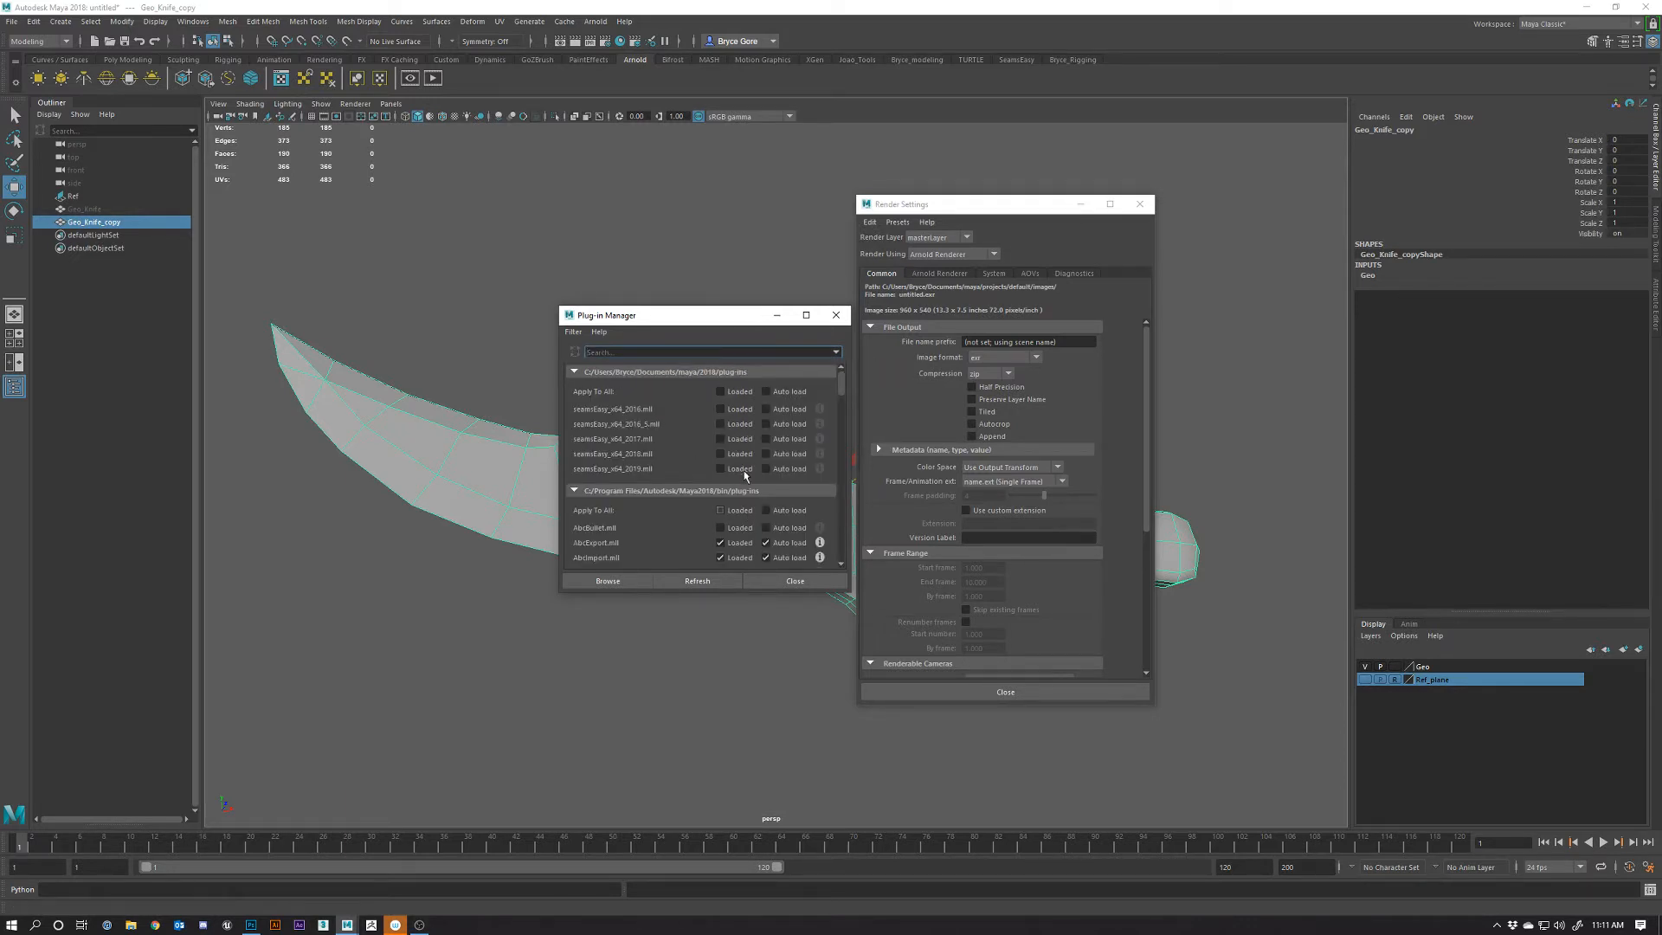
pyautogui.moveTo(837, 391); pyautogui.dragTo(851, 557)
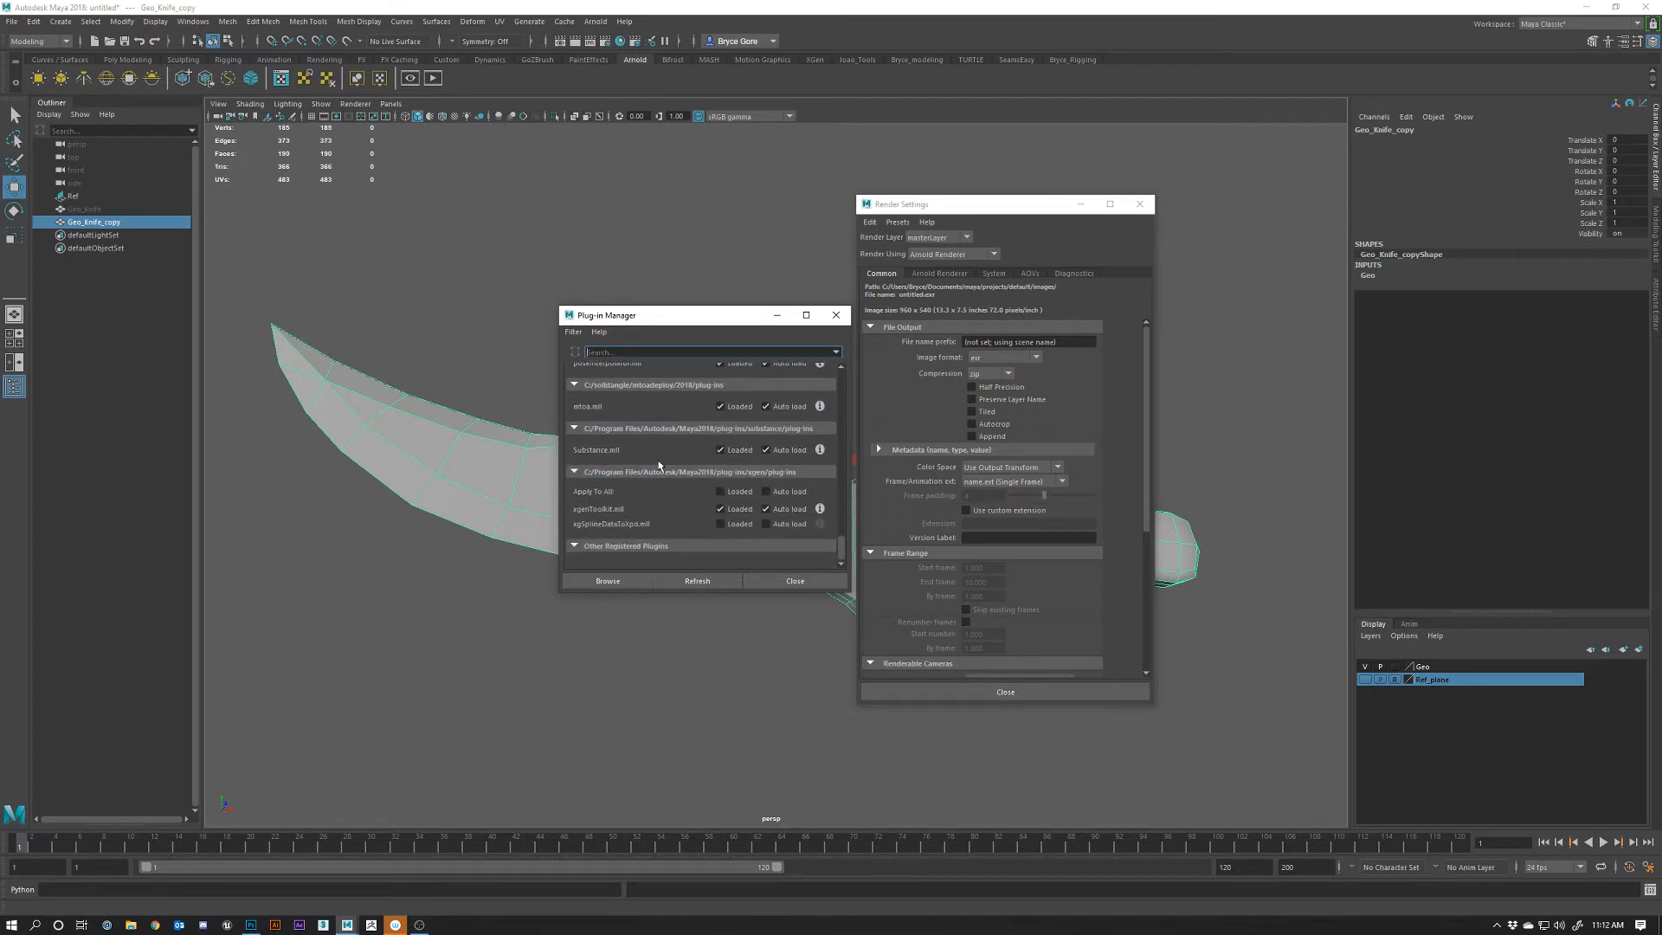
pyautogui.click(836, 317)
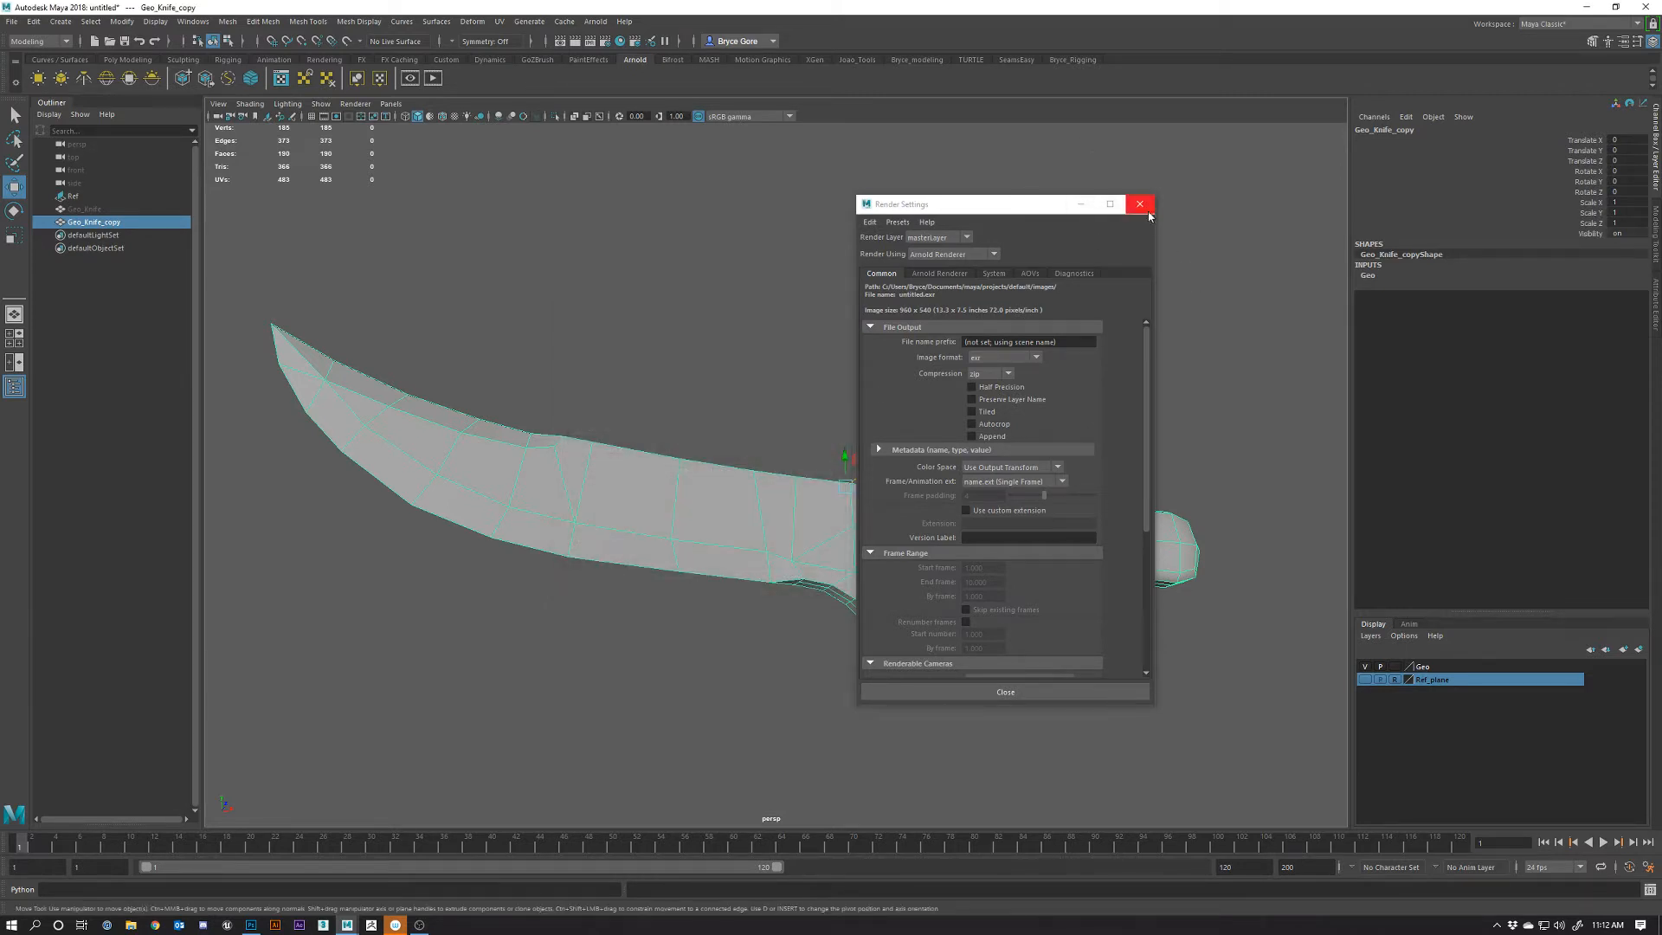
# Set the Image Size preset to HD_1080 (1920×1080) and close Render Settings
pyautogui.moveTo(1013, 204); pyautogui.dragTo(865, 168)
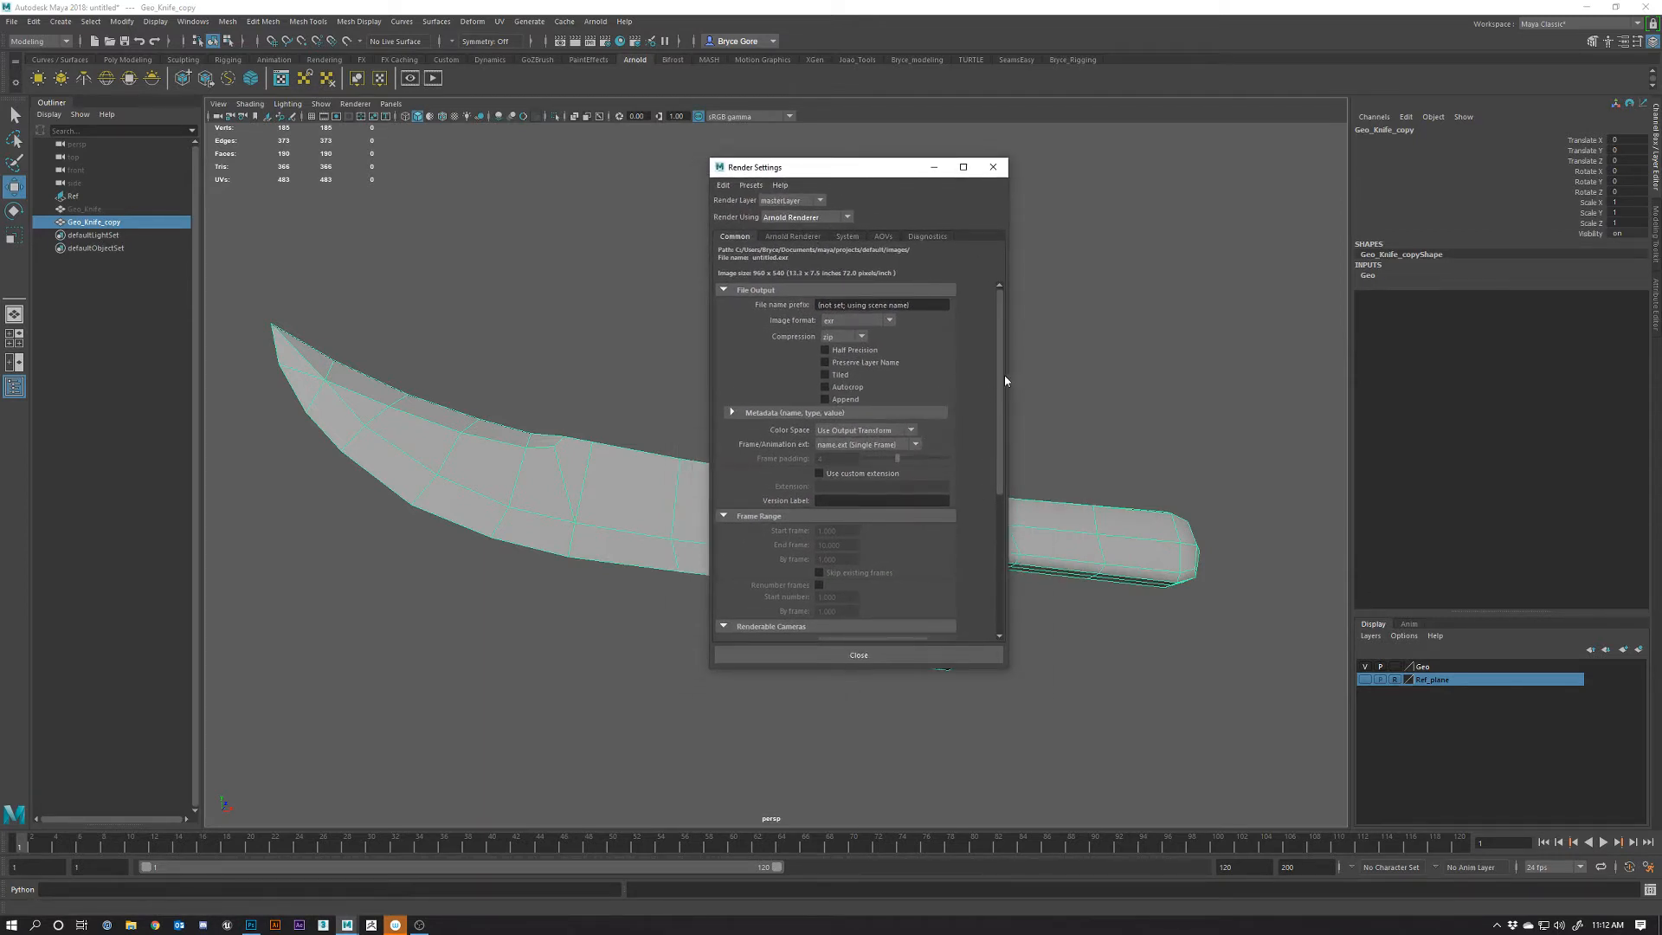
pyautogui.moveTo(1004, 379); pyautogui.dragTo(976, 525)
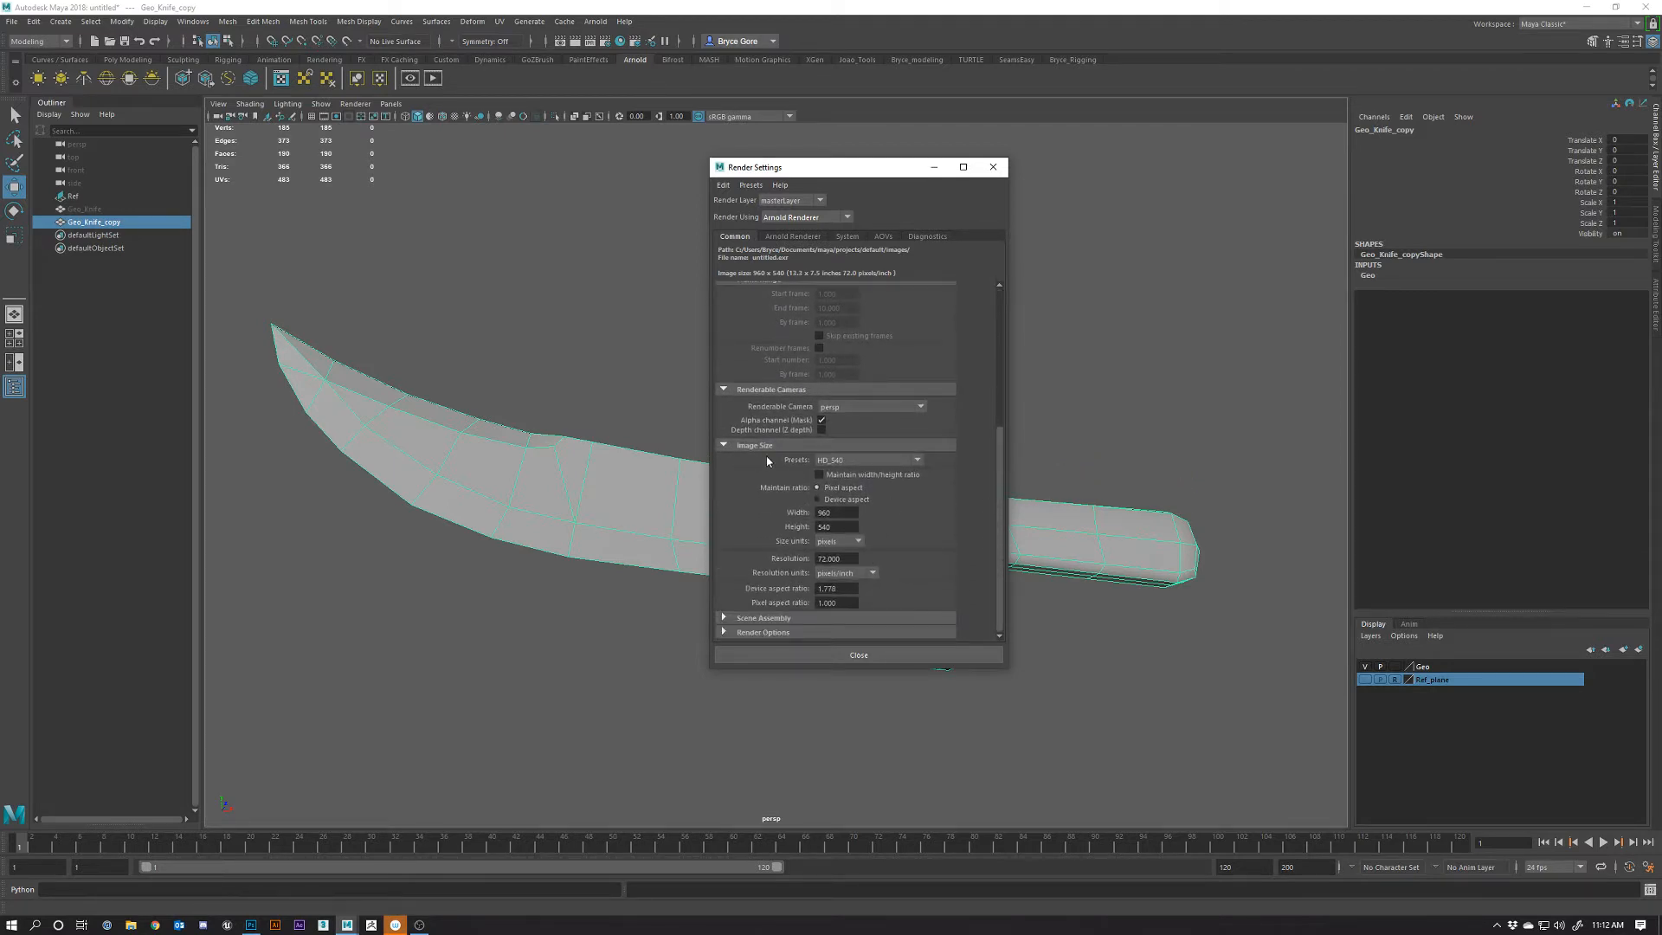
pyautogui.click(918, 461)
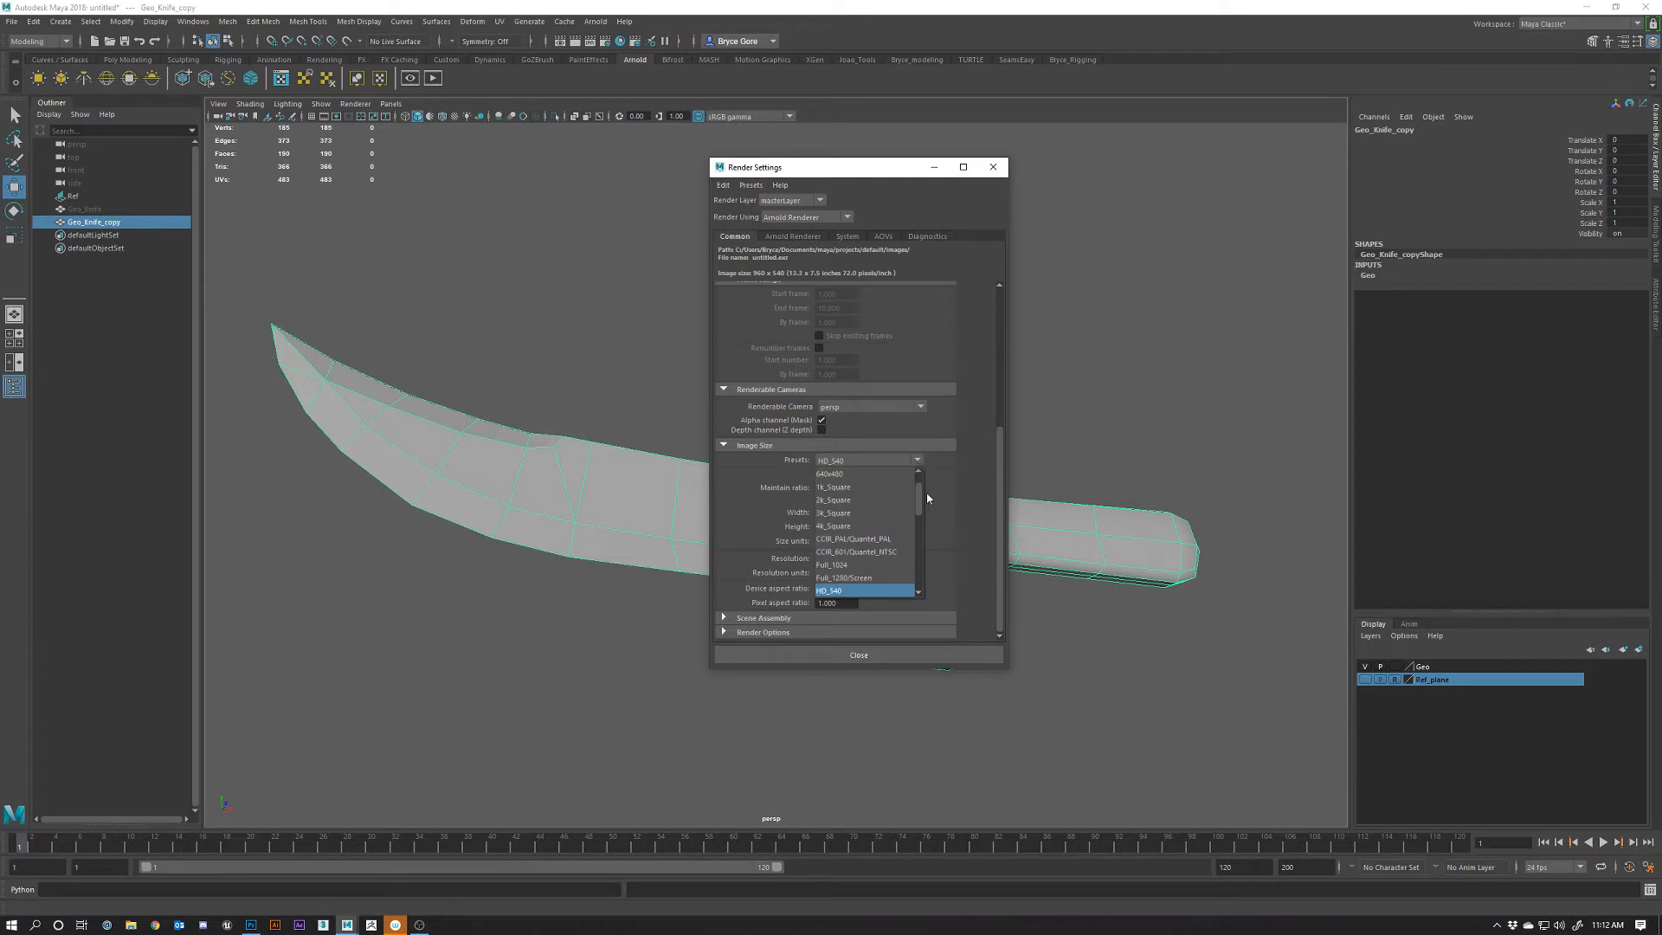
pyautogui.scroll(-3, 853, 558)
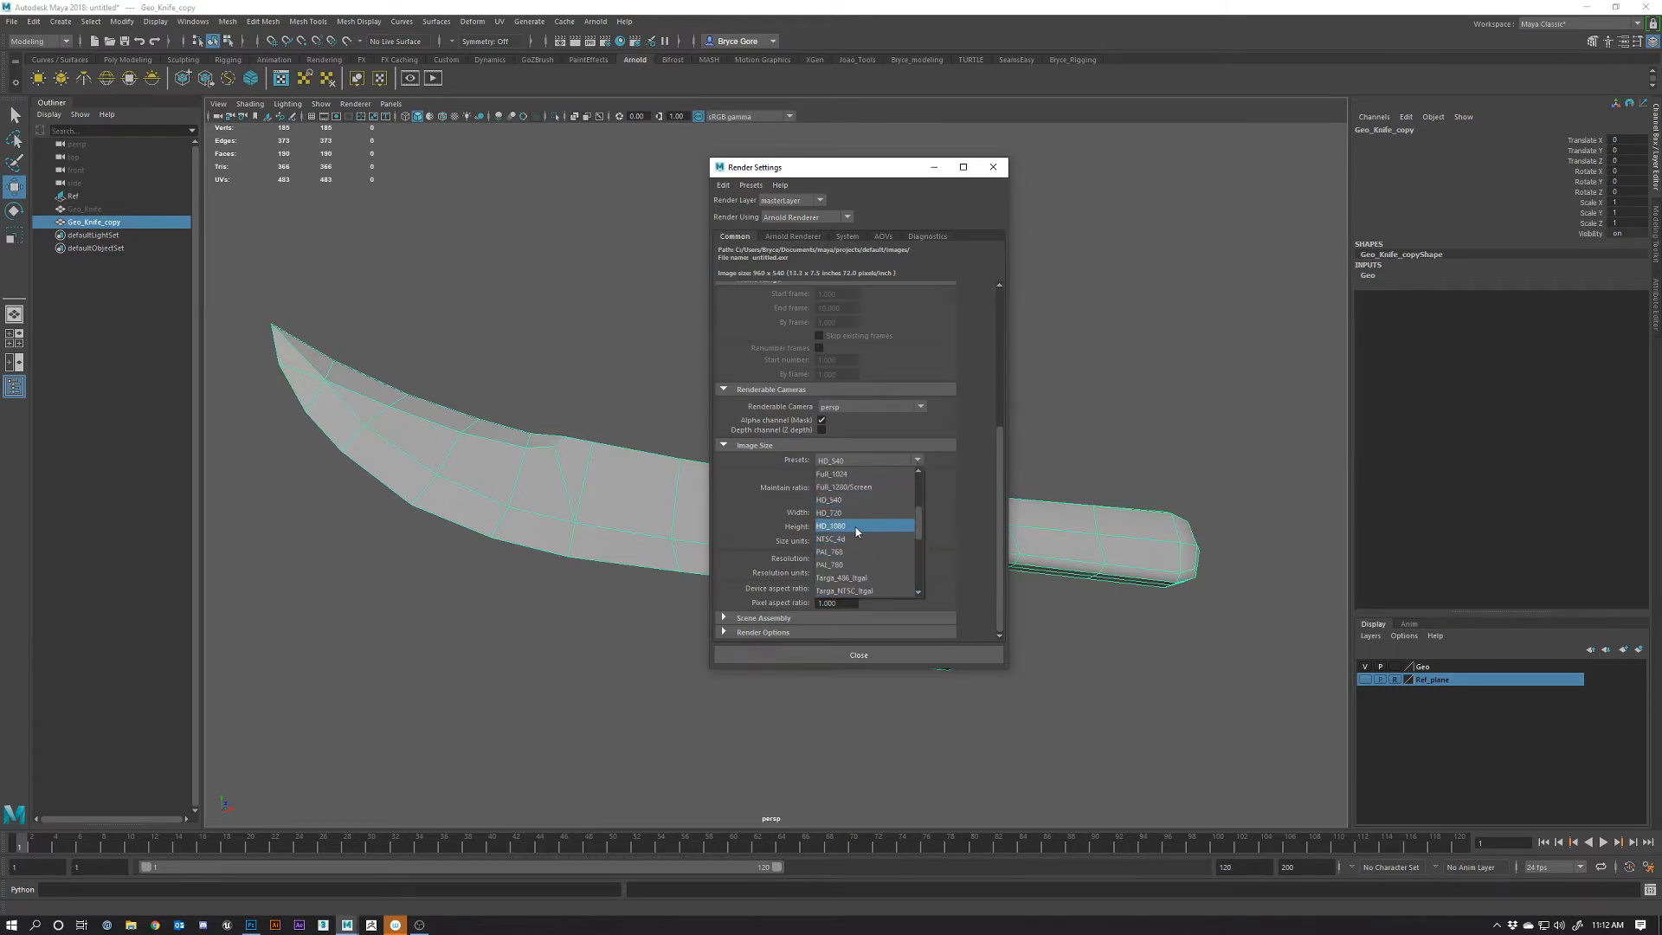
pyautogui.click(855, 525)
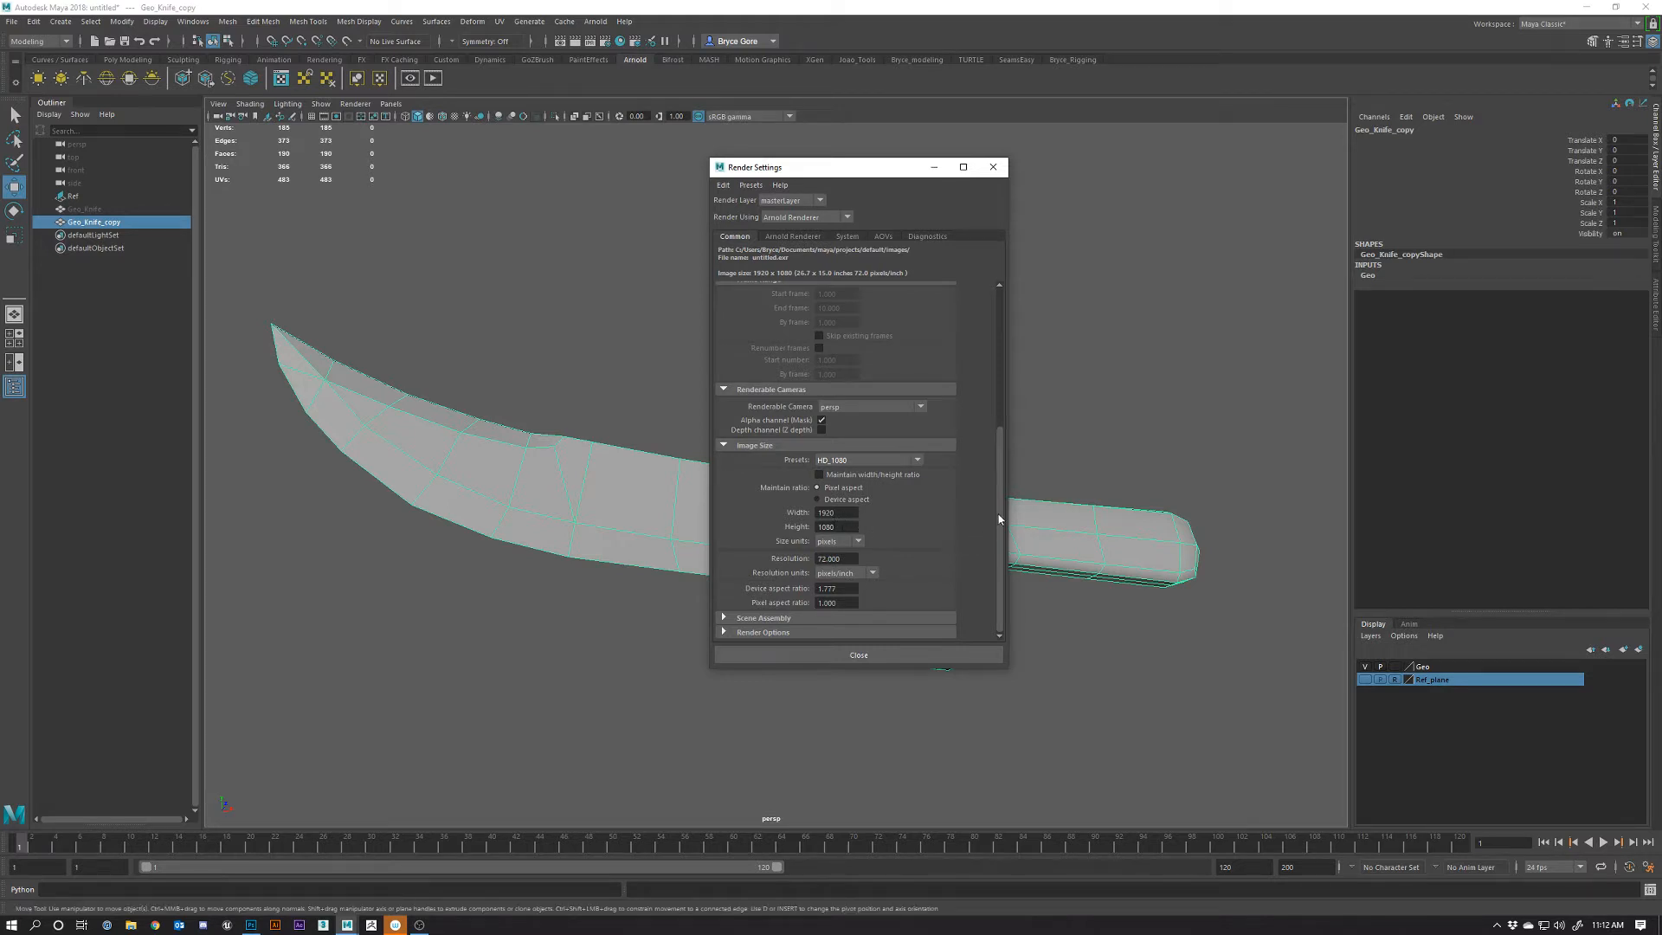
pyautogui.moveTo(999, 519); pyautogui.dragTo(1011, 360)
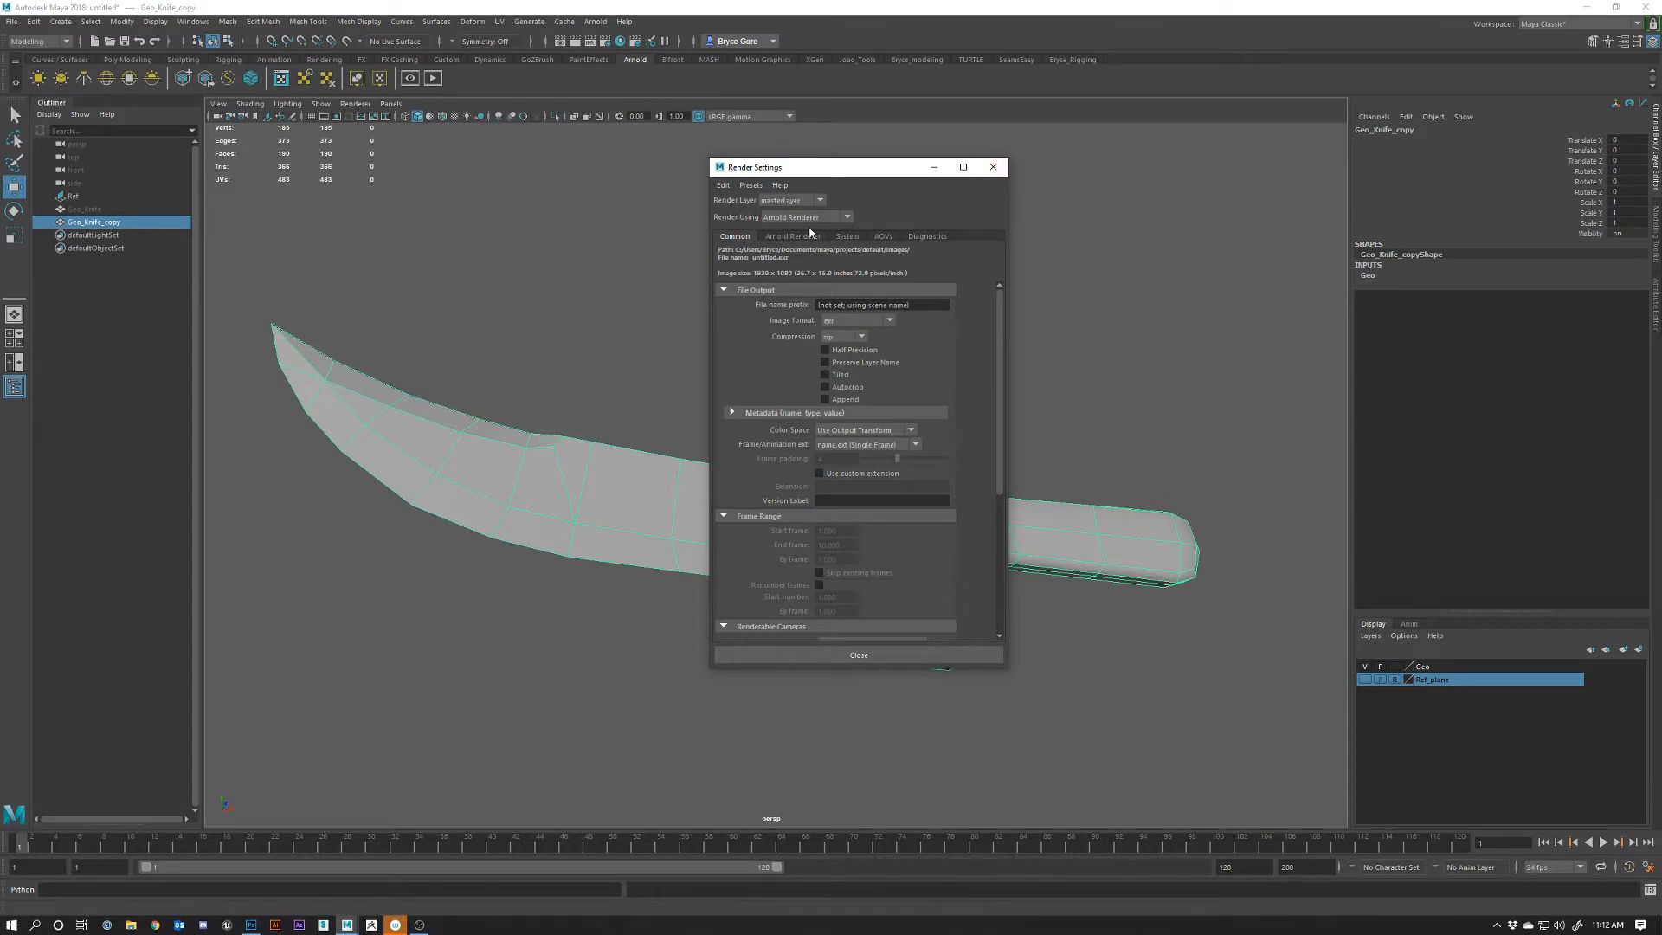
pyautogui.click(992, 167)
# Switch to the Bryce_modeling shelf and start the Polygon Plane tool
pyautogui.scroll(-4, 743, 496)
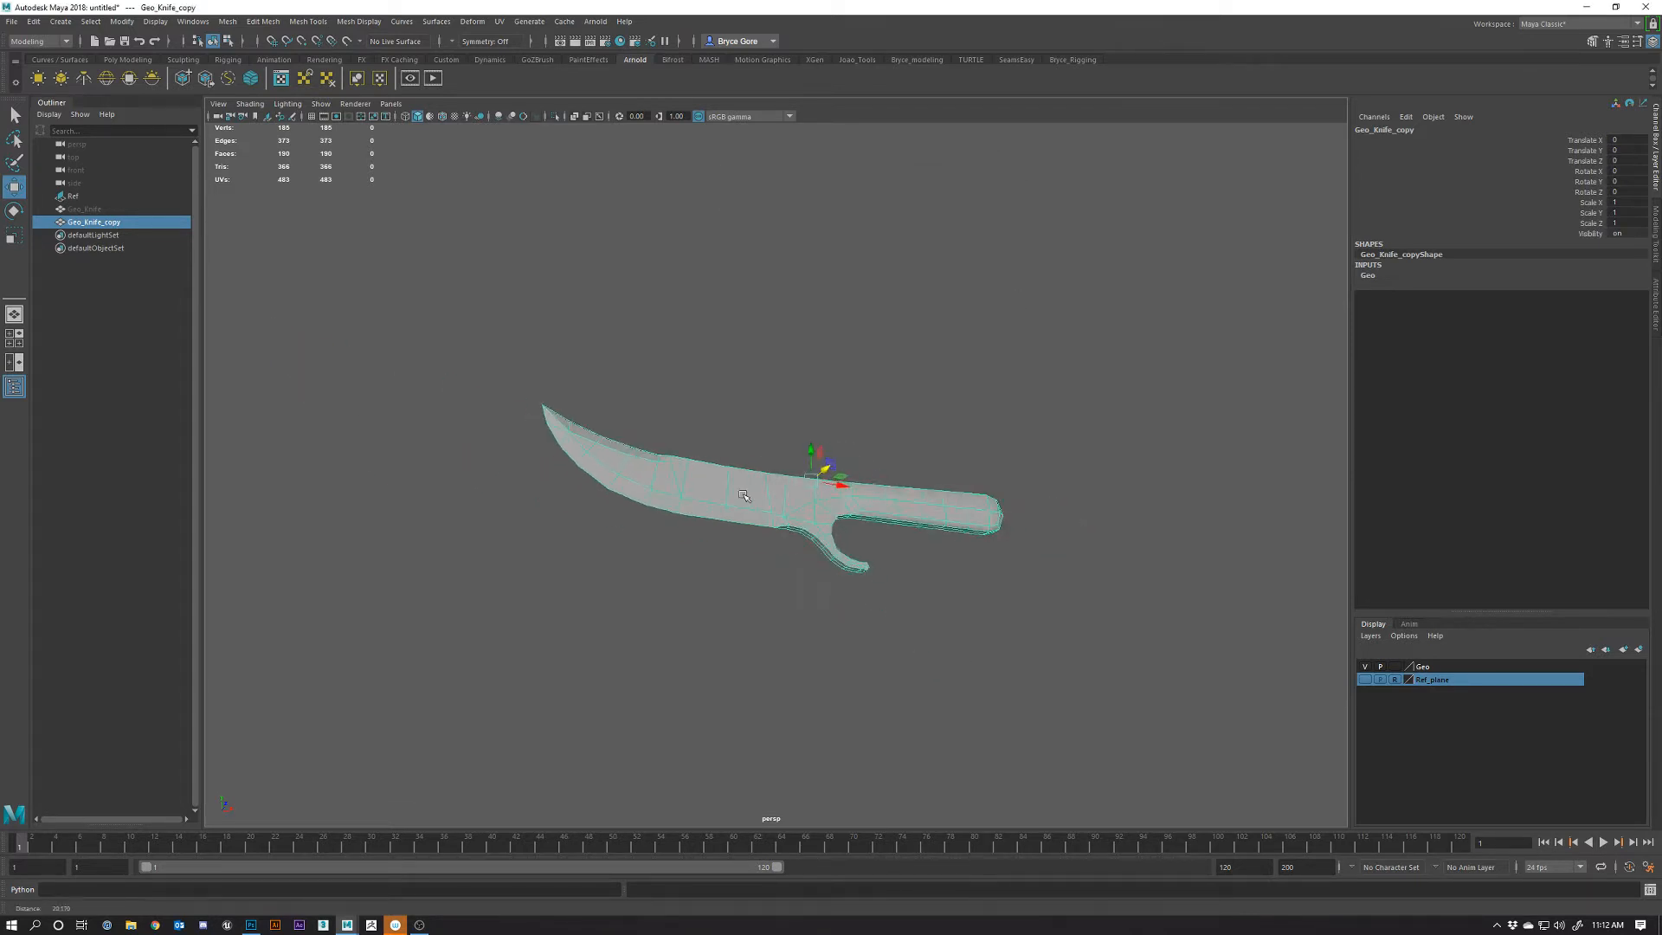
pyautogui.keyDown('alt'); pyautogui.moveTo(743, 496); pyautogui.dragTo(761, 549); pyautogui.keyUp('alt')
pyautogui.scroll(-4, 879, 583)
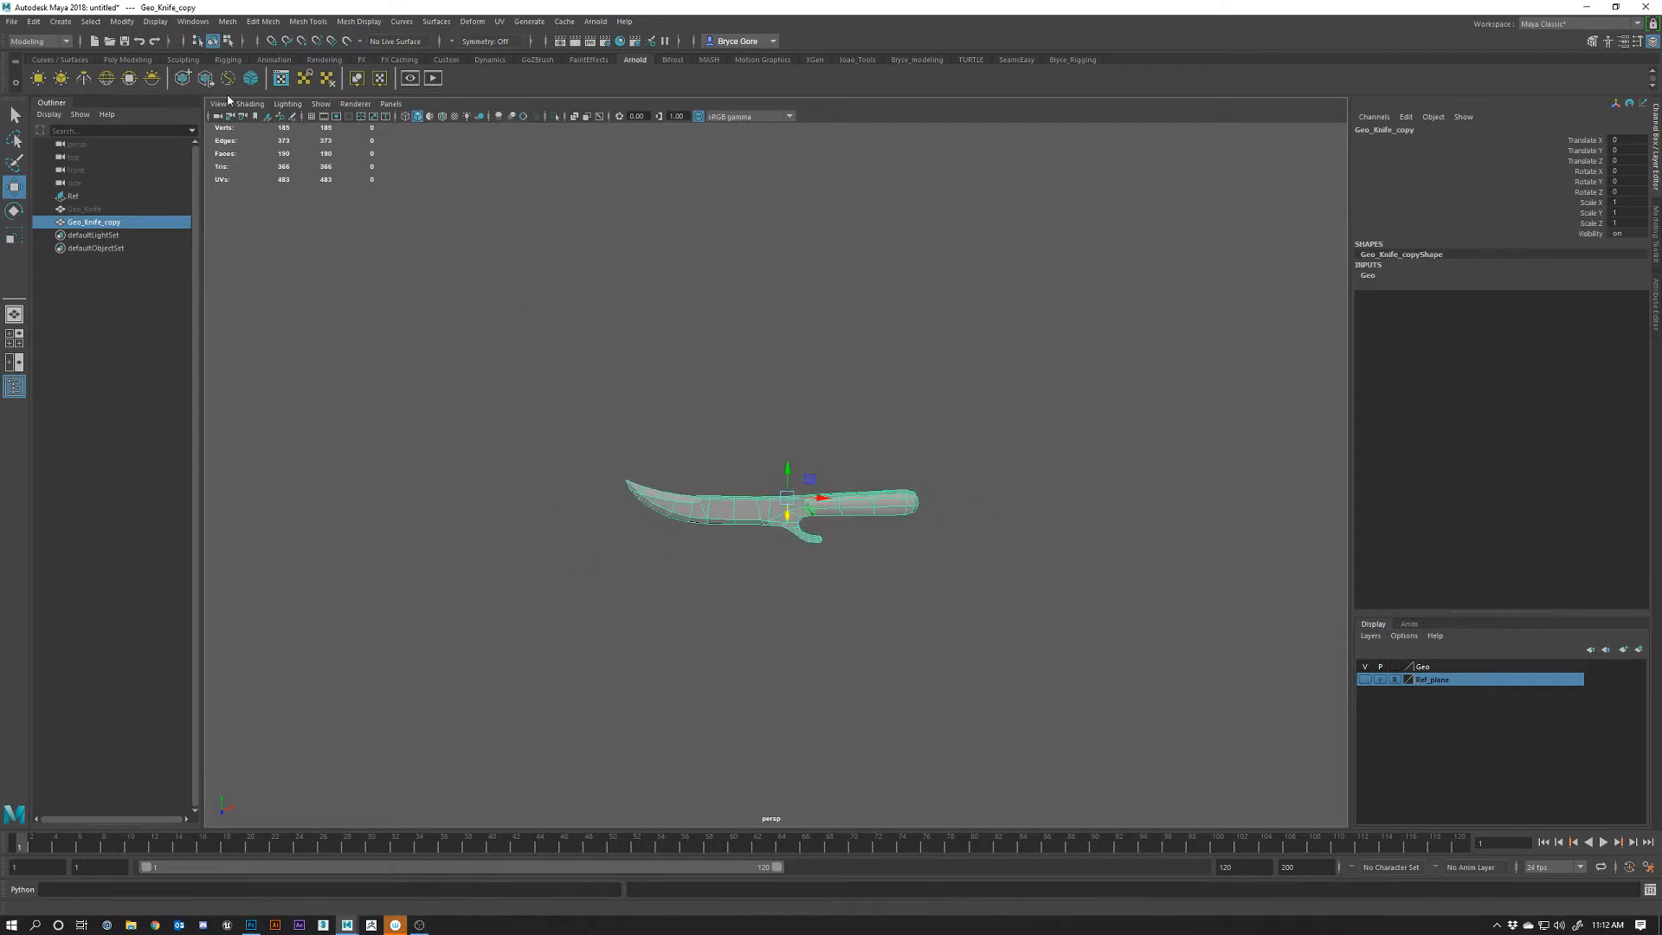
pyautogui.click(127, 58)
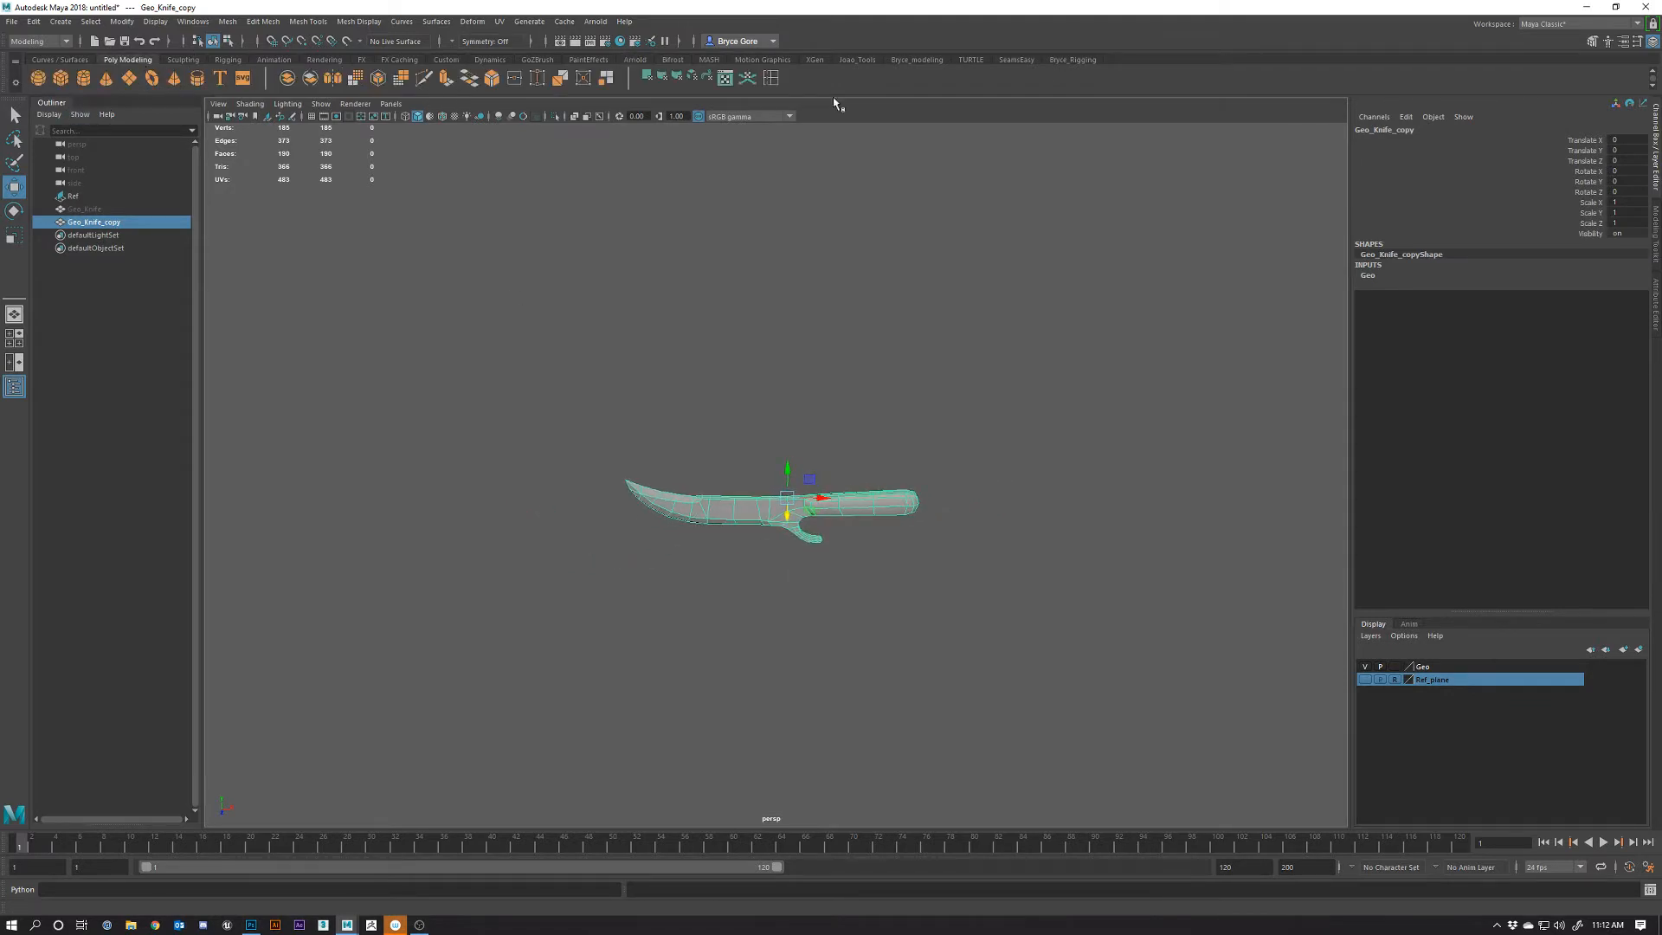
pyautogui.click(903, 64)
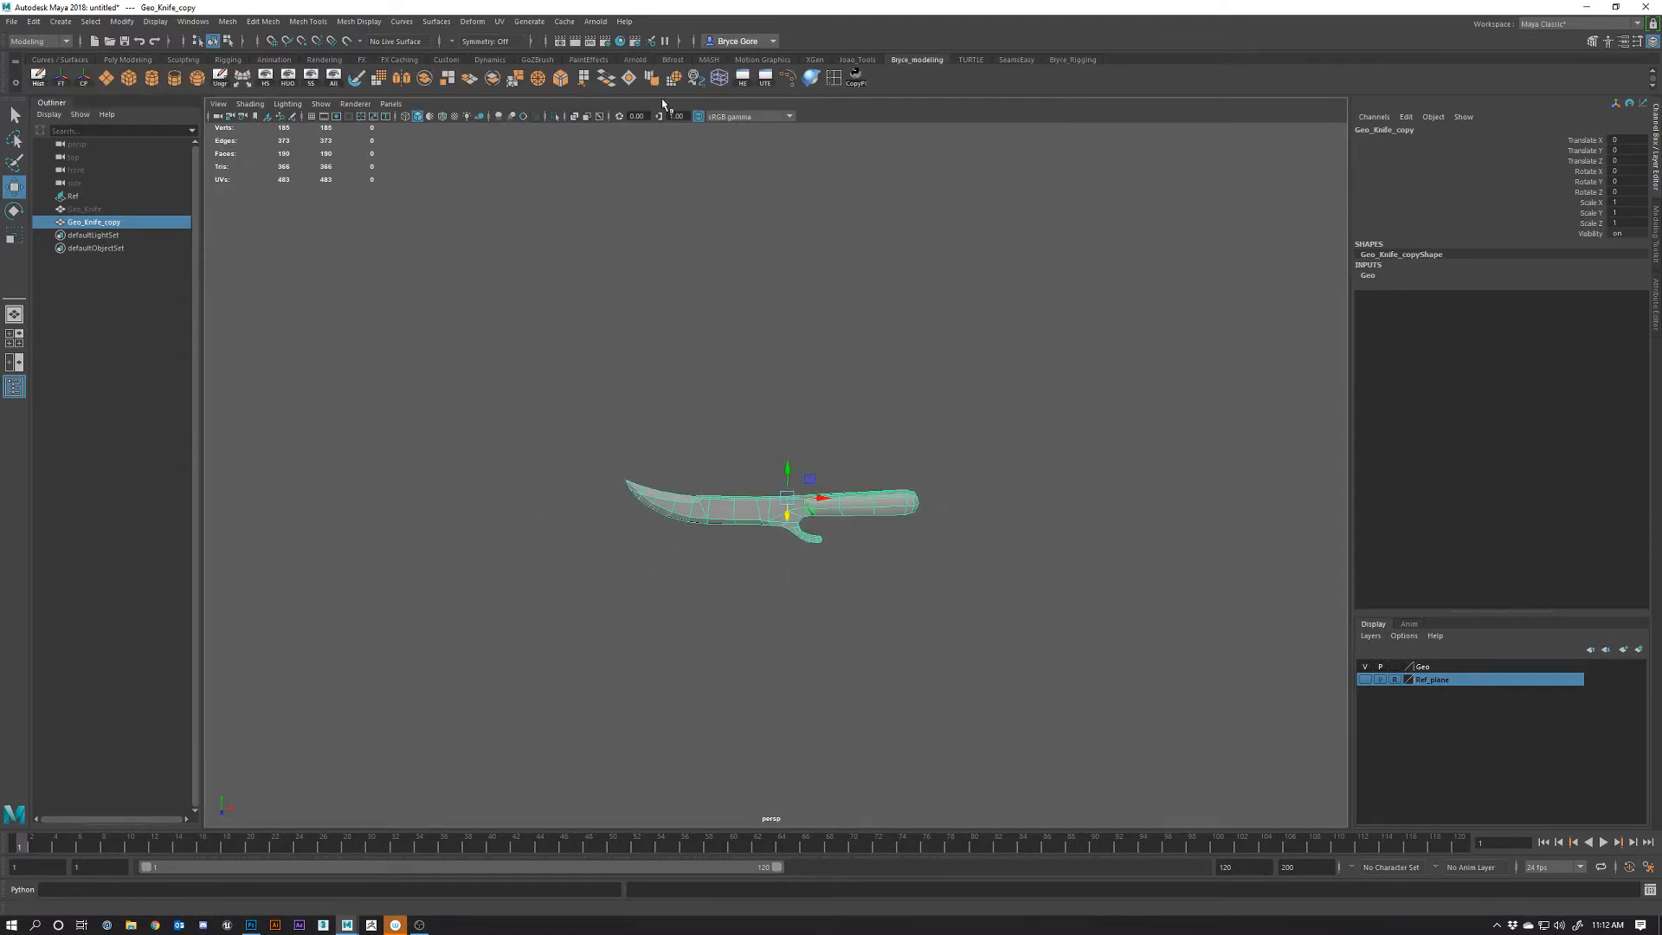
pyautogui.click(109, 80)
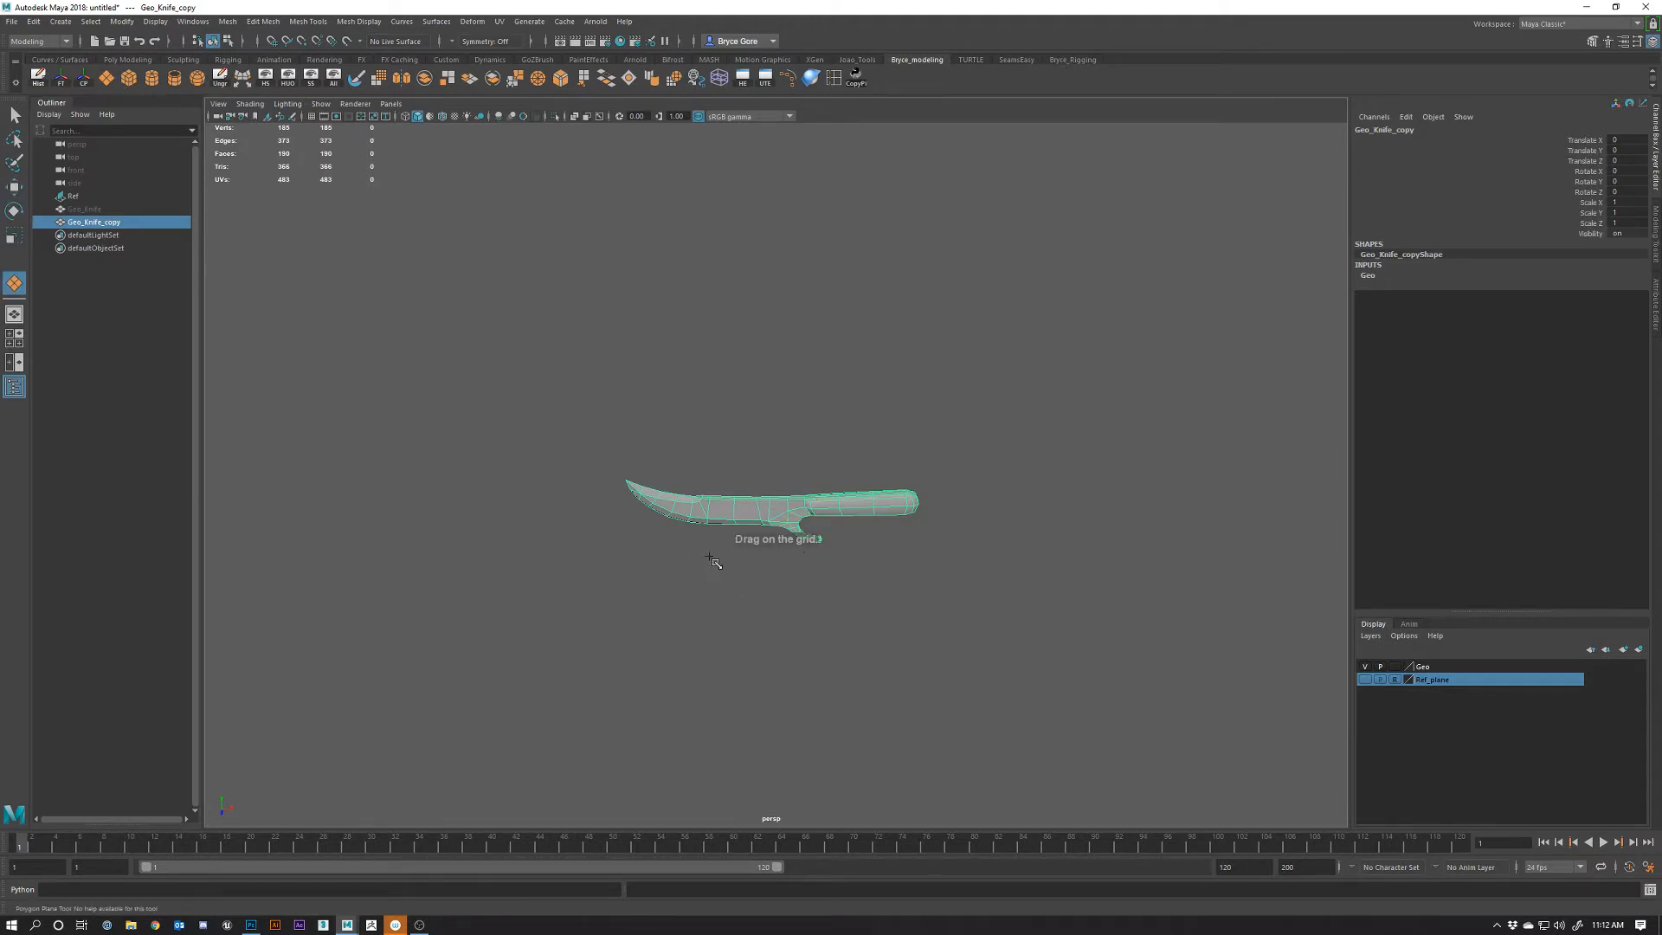
# Draw a polygon plane, lower it under the knife, and scale it along X and Z
pyautogui.moveTo(712, 561); pyautogui.dragTo(898, 598)
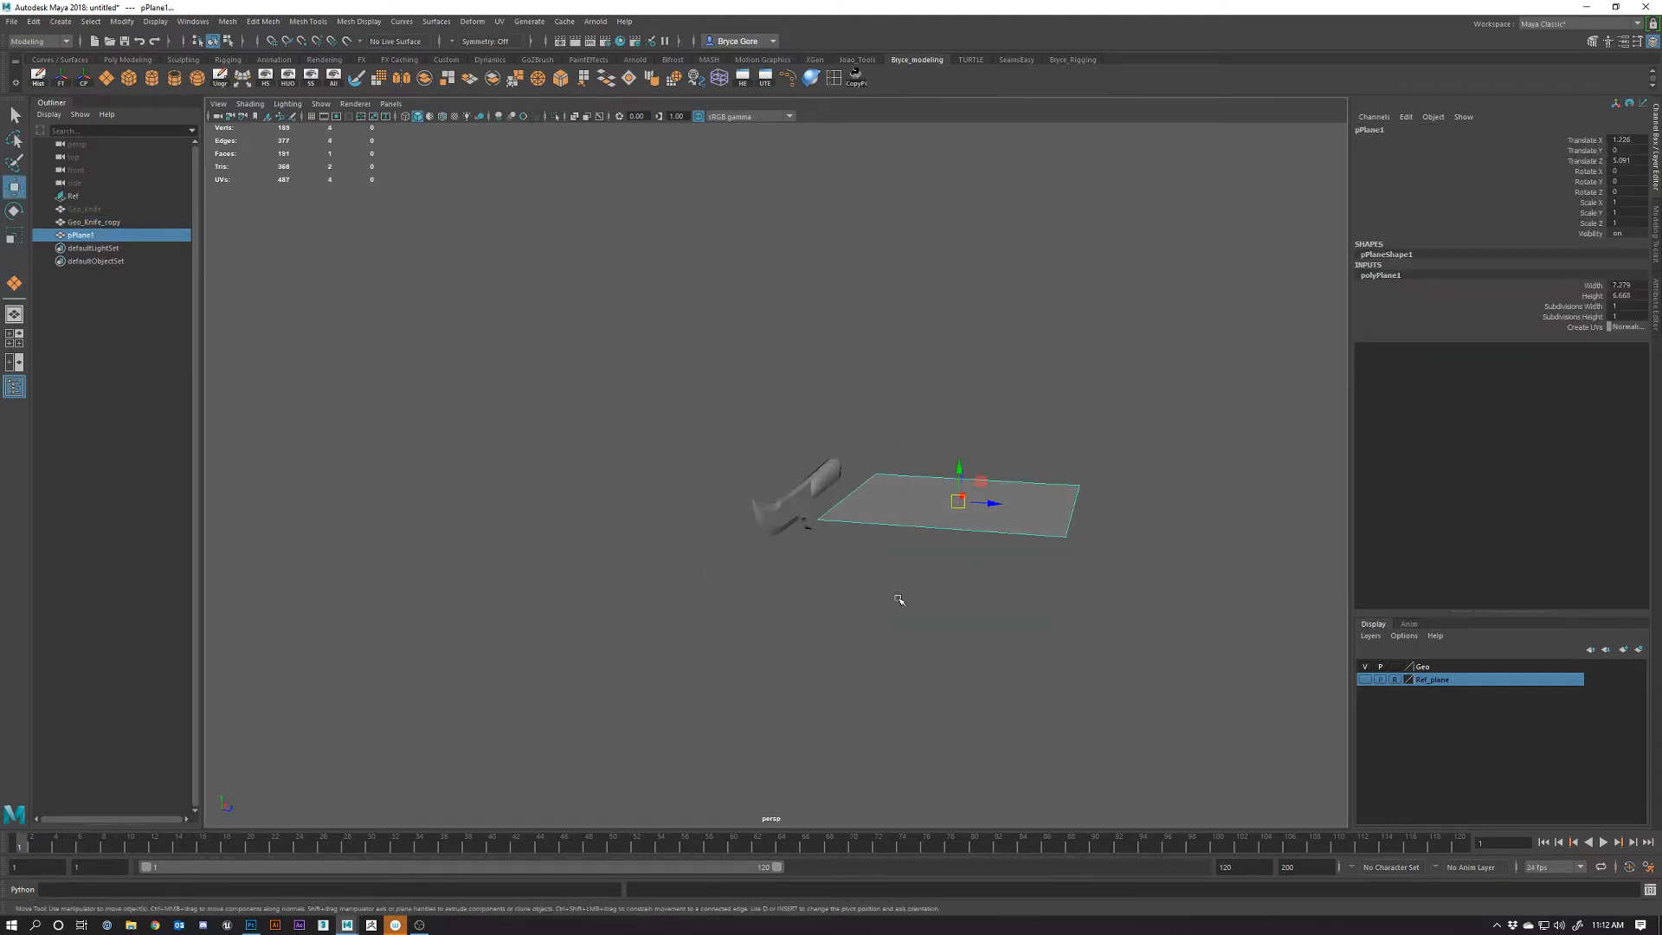
pyautogui.moveTo(958, 474); pyautogui.dragTo(786, 564)
pyautogui.press('r')
pyautogui.moveTo(756, 548); pyautogui.dragTo(759, 509, button='right')
# Extrude the plane's back edge upward into a backdrop wall
pyautogui.click(665, 532)
pyautogui.press('w')
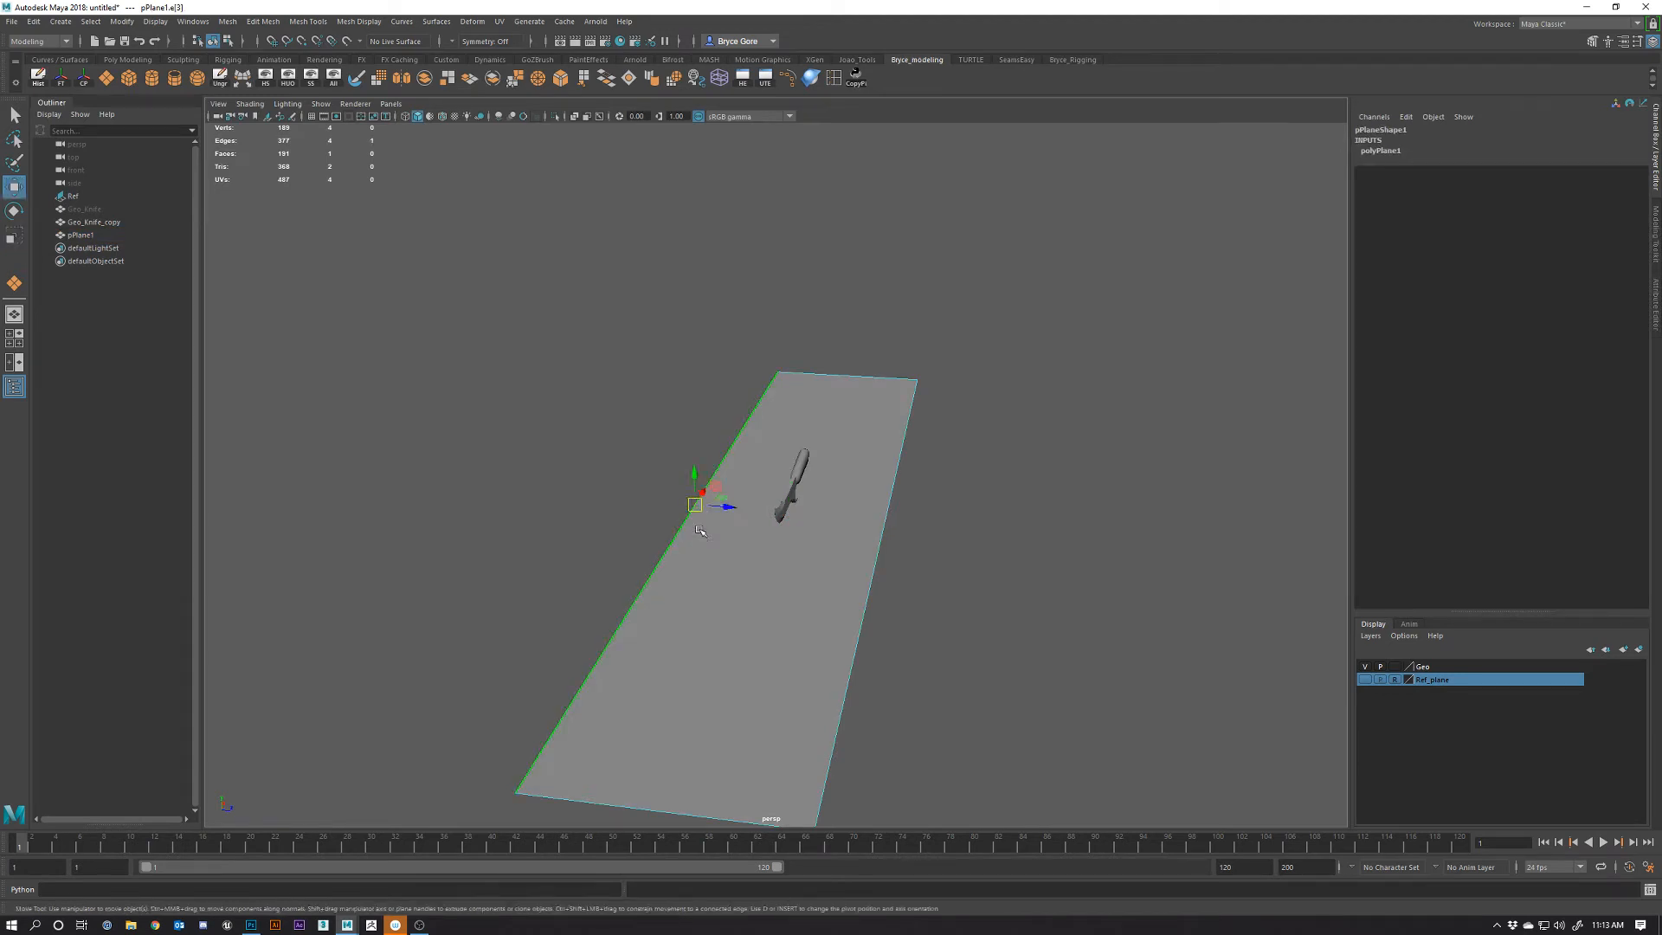
pyautogui.keyDown('shift'); pyautogui.moveTo(692, 476); pyautogui.dragTo(662, 312); pyautogui.keyUp('shift')
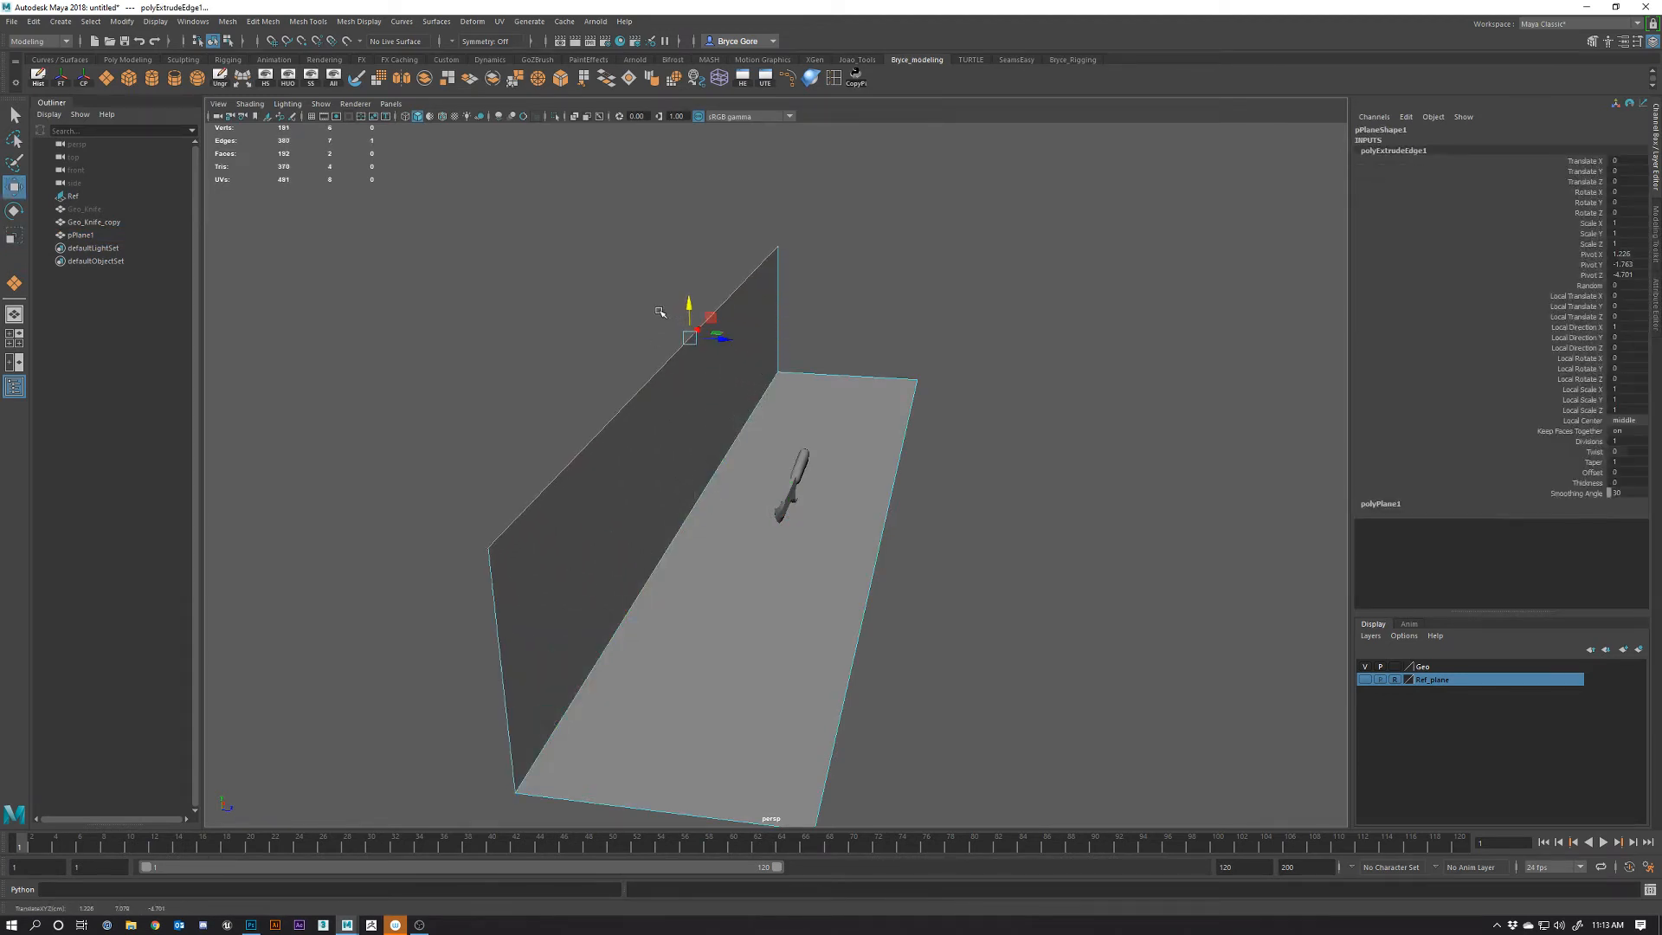
pyautogui.moveTo(802, 525)
pyautogui.keyDown('alt'); pyautogui.mouseDown()
pyautogui.moveTo(549, 512)
pyautogui.moveTo(826, 467)
pyautogui.moveTo(829, 542)
pyautogui.mouseUp(); pyautogui.keyUp('alt')
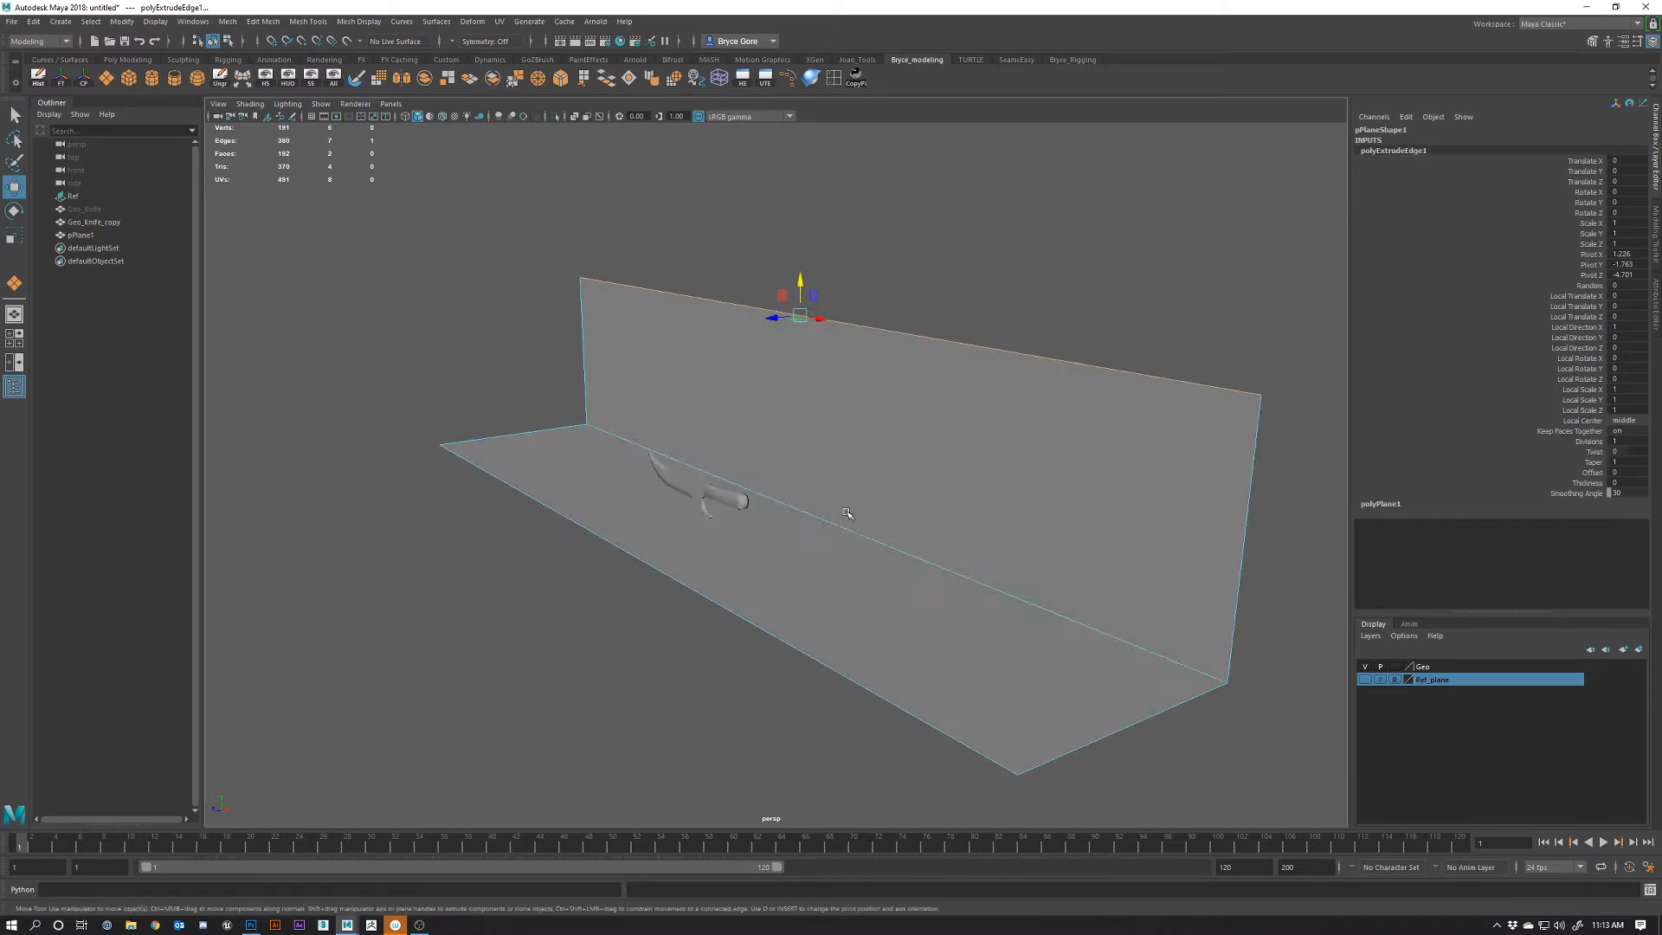
pyautogui.moveTo(846, 501); pyautogui.dragTo(894, 464, button='right')
pyautogui.click(572, 655)
pyautogui.keyDown('alt'); pyautogui.moveTo(726, 485); pyautogui.dragTo(883, 545); pyautogui.keyUp('alt')
# Select the wall-floor corner edge, then reselect the whole backdrop in Object Mode
pyautogui.moveTo(693, 566); pyautogui.dragTo(687, 514, button='right')
pyautogui.click(699, 564)
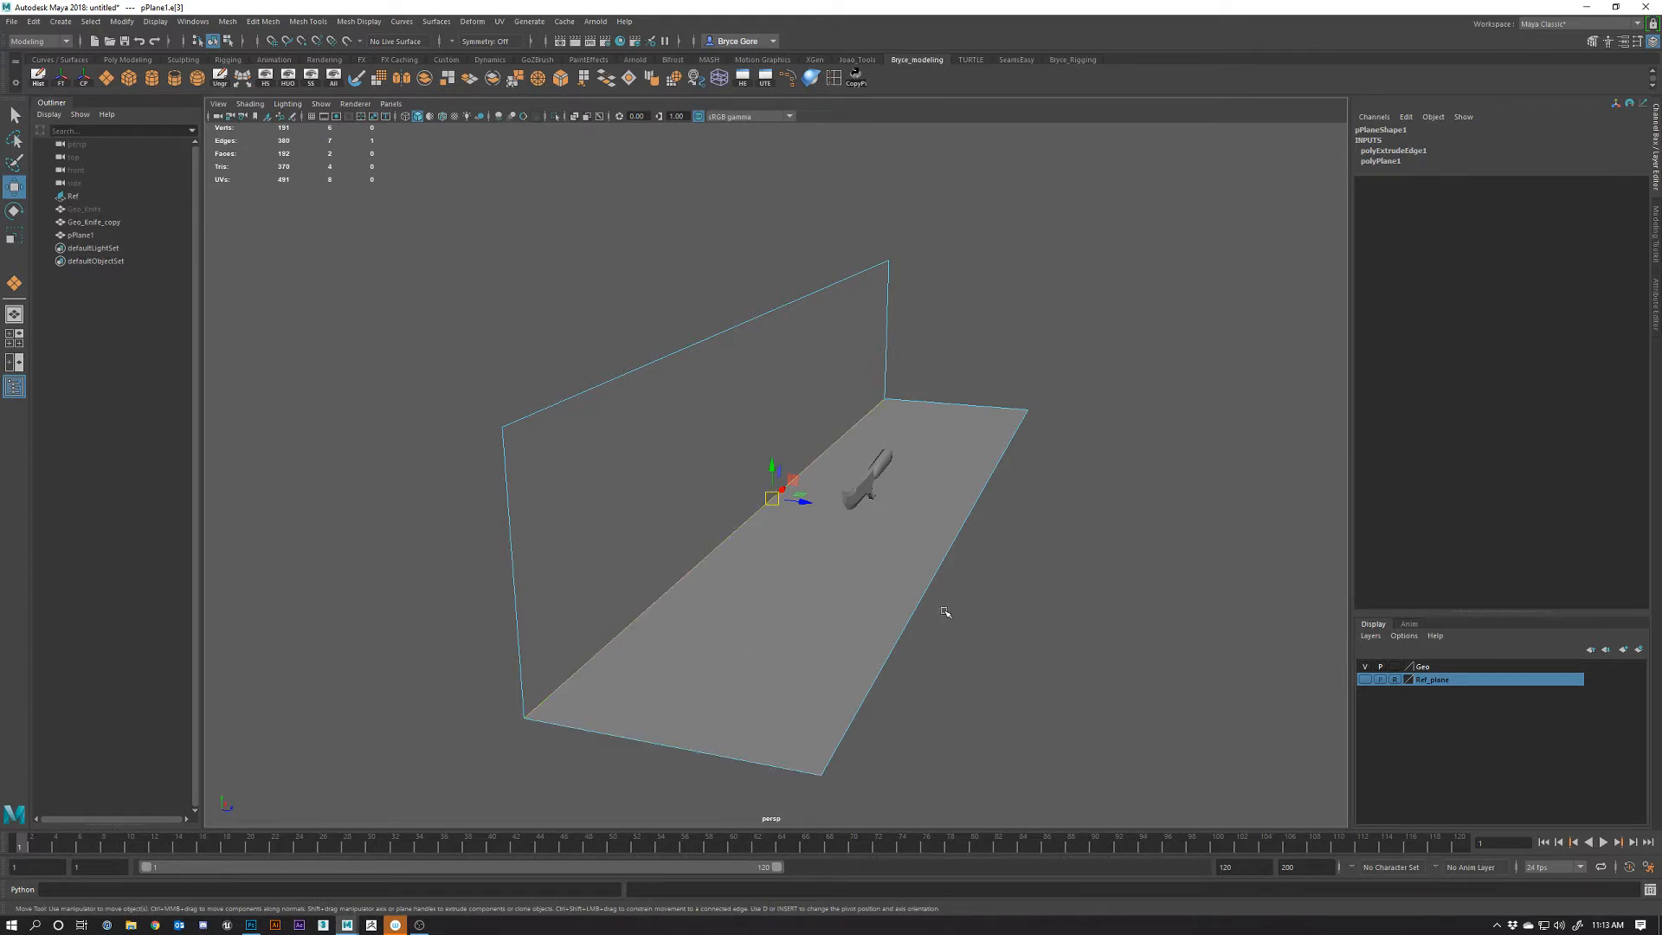
pyautogui.keyDown('alt'); pyautogui.moveTo(946, 615); pyautogui.dragTo(636, 609); pyautogui.keyUp('alt')
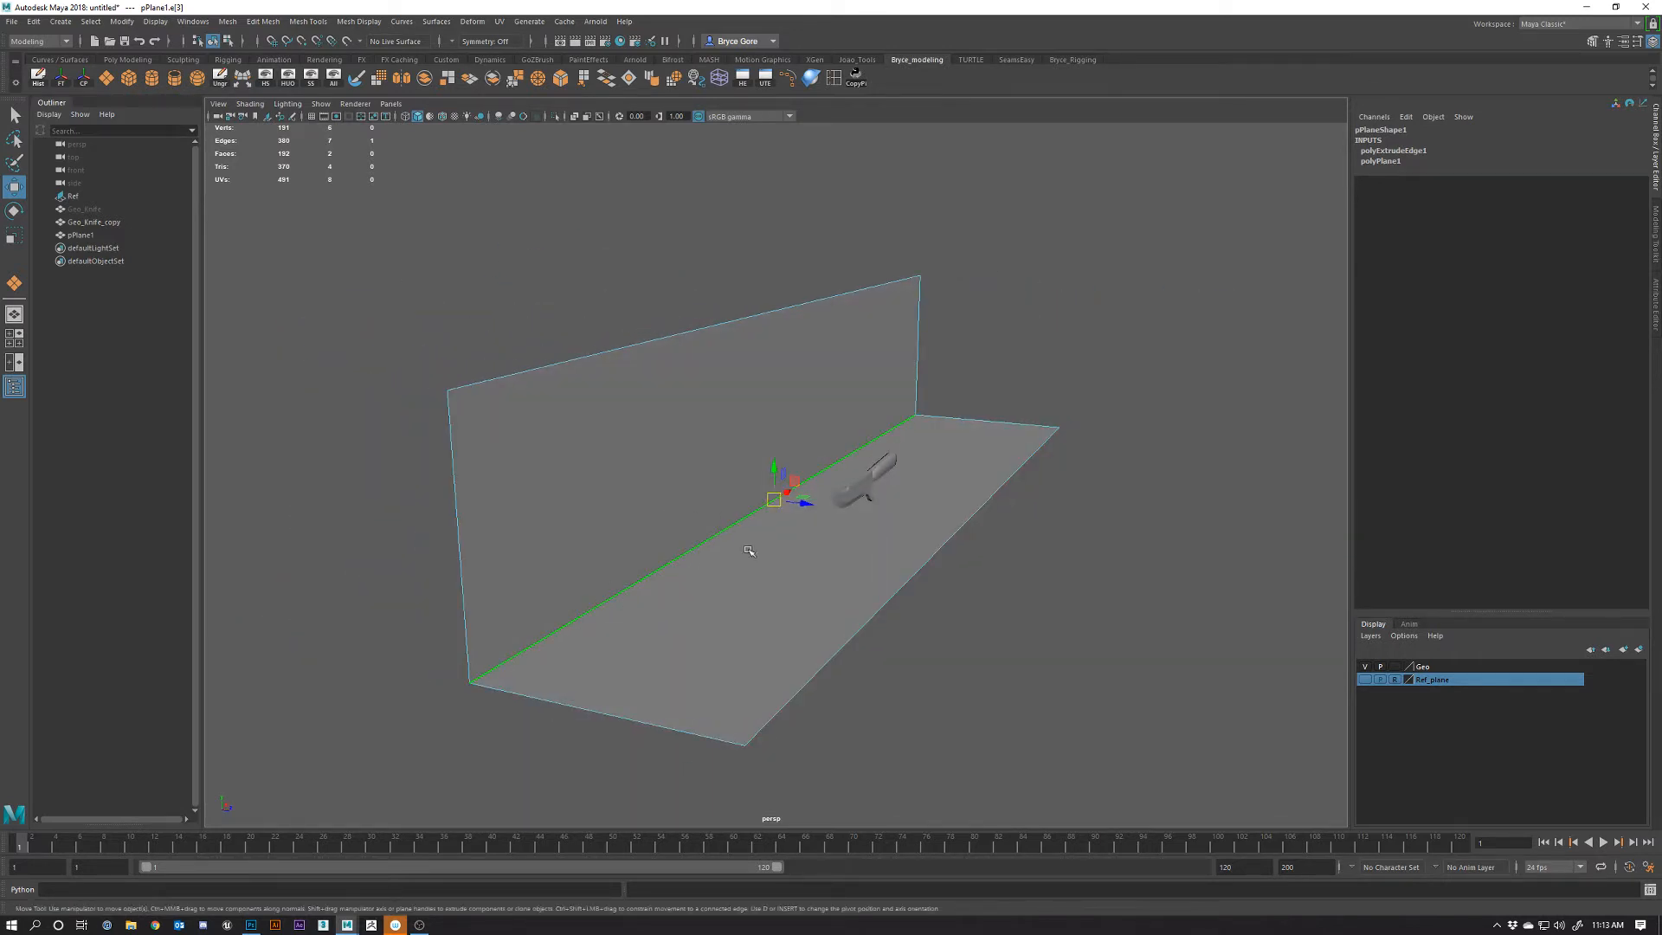
pyautogui.keyDown('alt'); pyautogui.moveTo(669, 617); pyautogui.dragTo(703, 605); pyautogui.keyUp('alt')
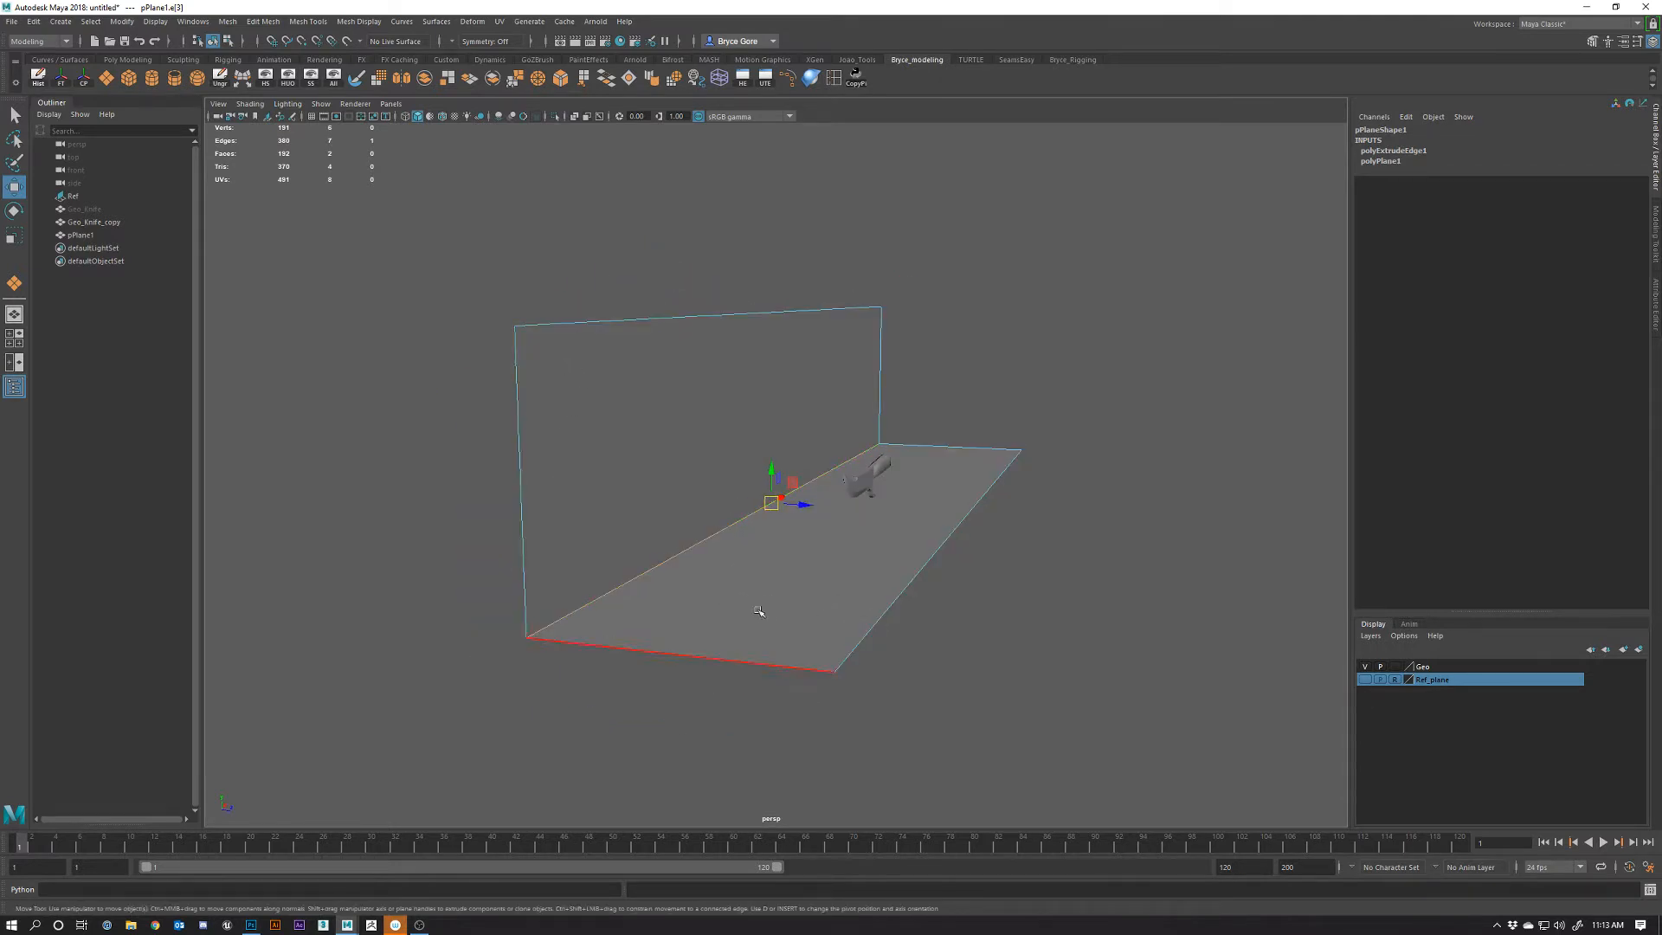
pyautogui.moveTo(684, 551); pyautogui.dragTo(750, 524, button='right')
pyautogui.click(934, 645)
pyautogui.click(823, 612)
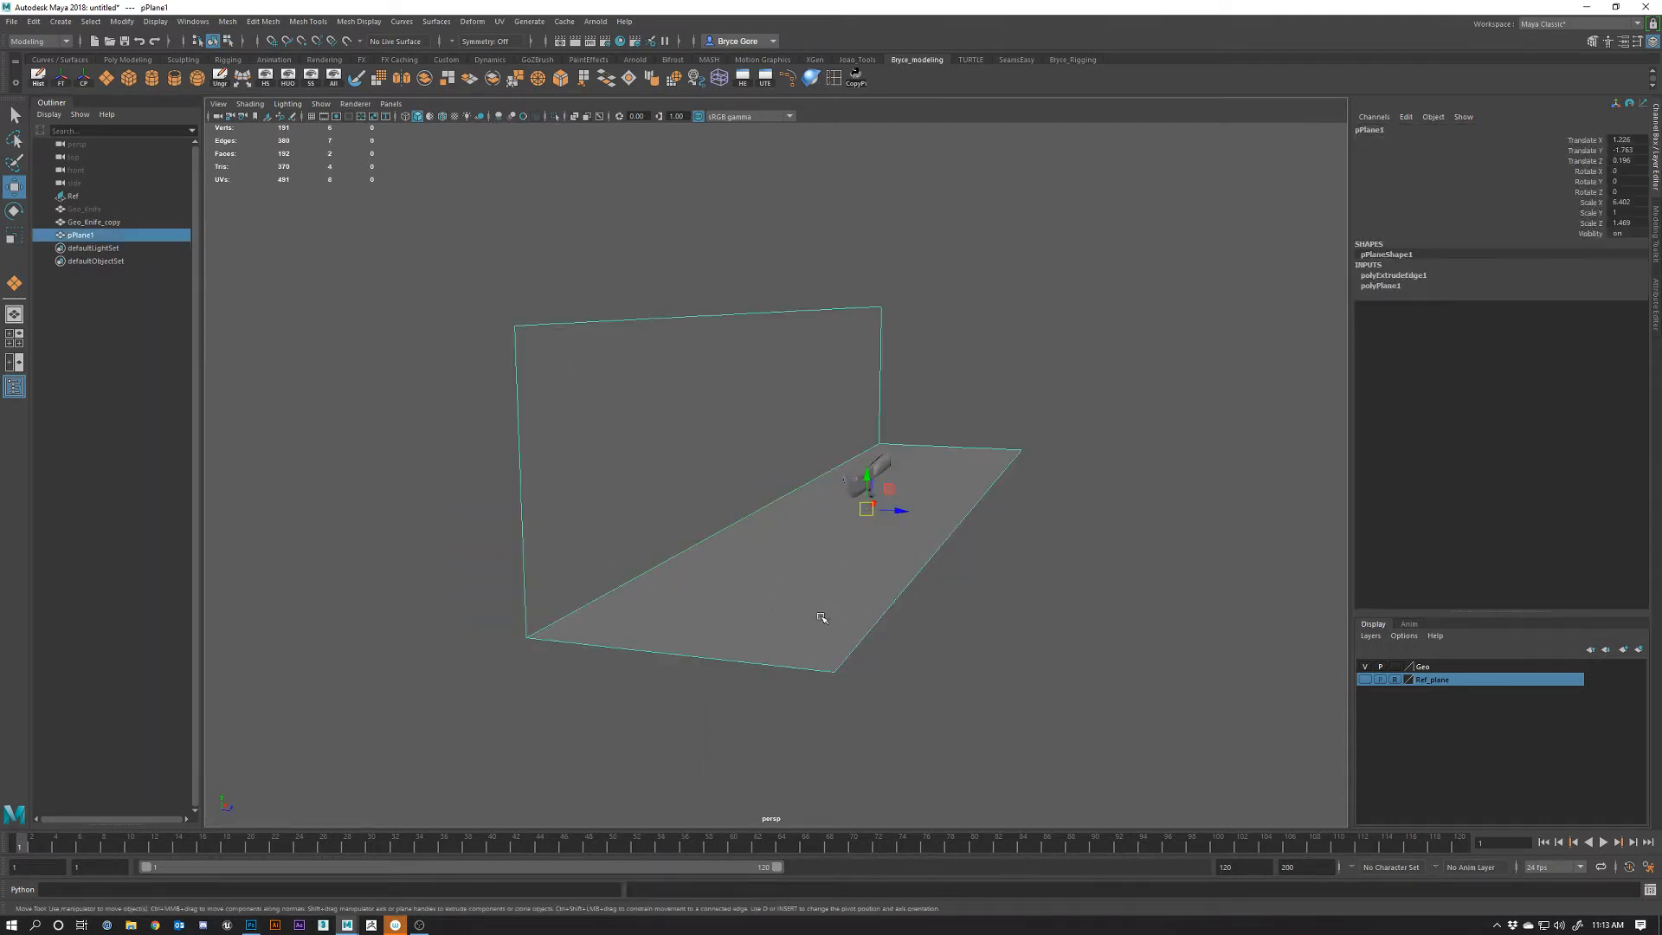
# Frame the backdrop, lower it slightly, and check it in wireframe before returning to shaded
pyautogui.press('f')
pyautogui.keyDown('alt'); pyautogui.moveTo(701, 588); pyautogui.dragTo(676, 651); pyautogui.keyUp('alt')
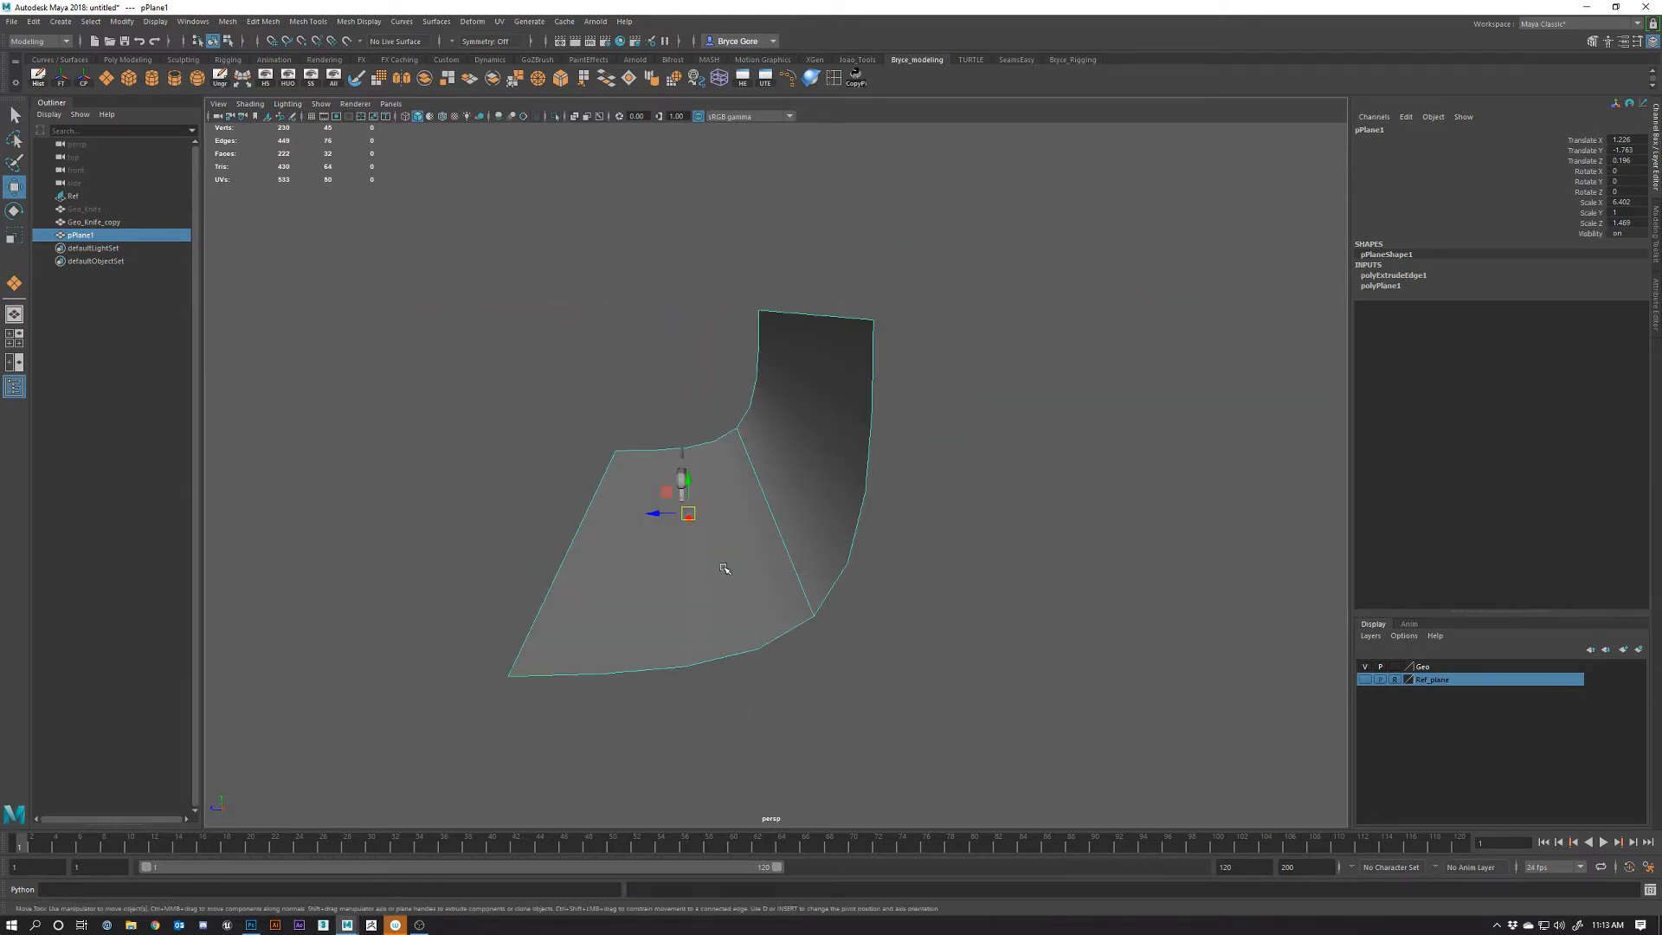
pyautogui.moveTo(768, 475); pyautogui.dragTo(841, 458, button='right')
pyautogui.click(1009, 608)
pyautogui.keyDown('alt'); pyautogui.moveTo(837, 606); pyautogui.dragTo(940, 612); pyautogui.keyUp('alt')
pyautogui.click(859, 530)
pyautogui.moveTo(829, 479); pyautogui.dragTo(830, 492)
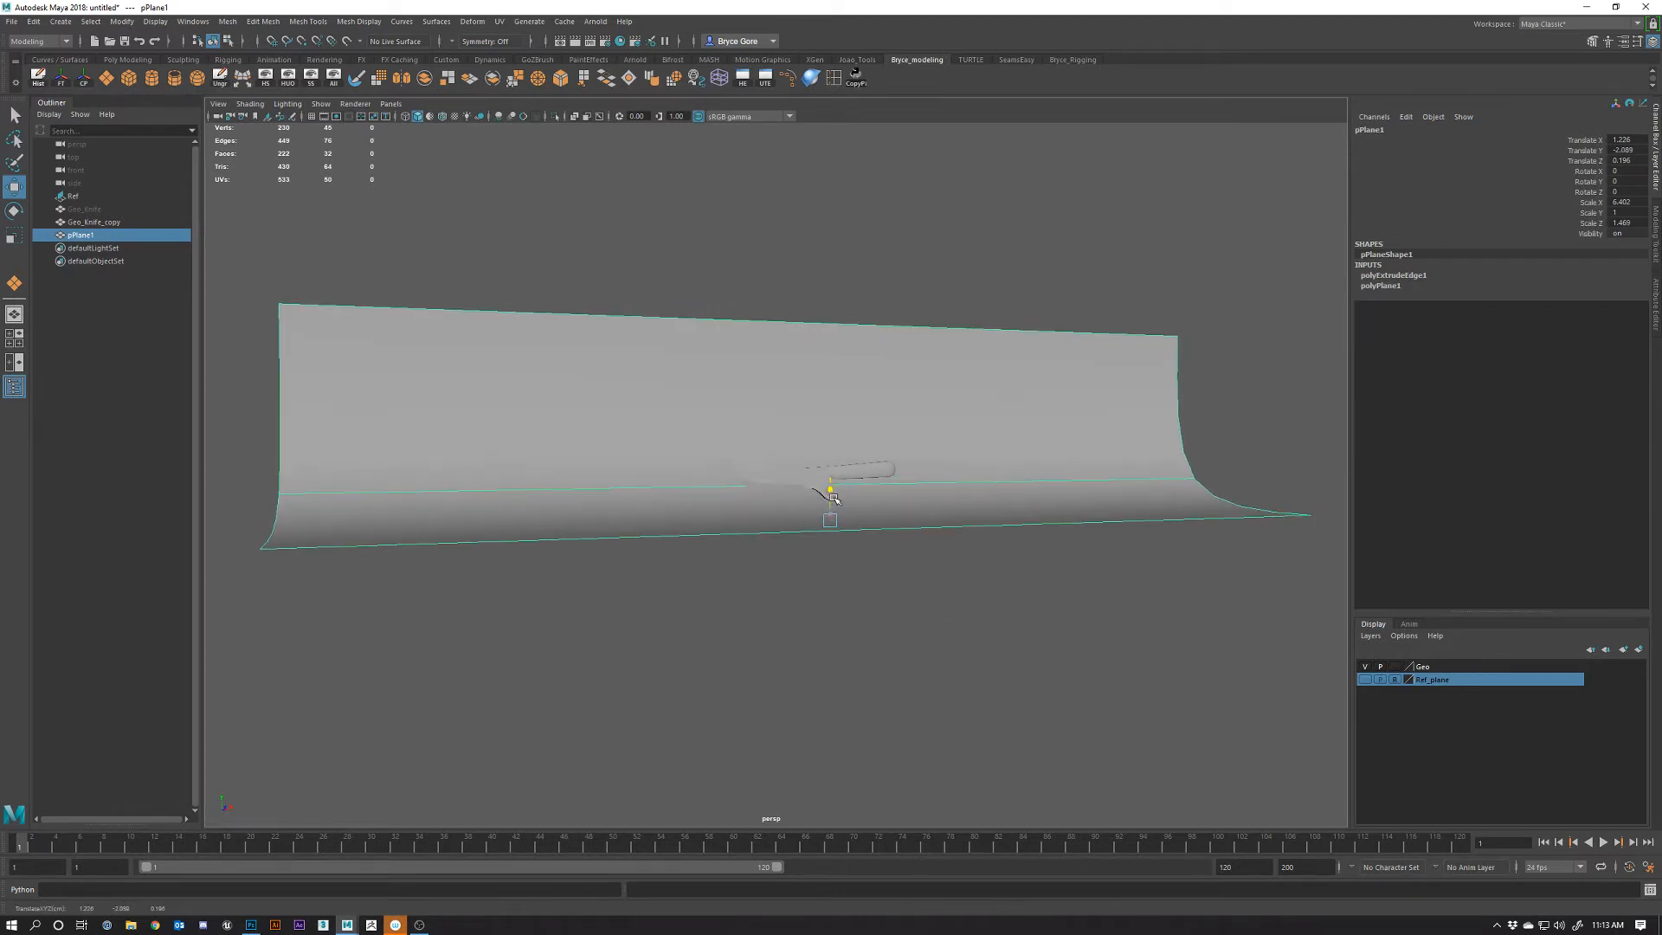
pyautogui.keyDown('alt'); pyautogui.moveTo(959, 539); pyautogui.dragTo(776, 610); pyautogui.keyUp('alt')
pyautogui.click(698, 702)
pyautogui.scroll(3, 849, 605)
pyautogui.click(776, 610)
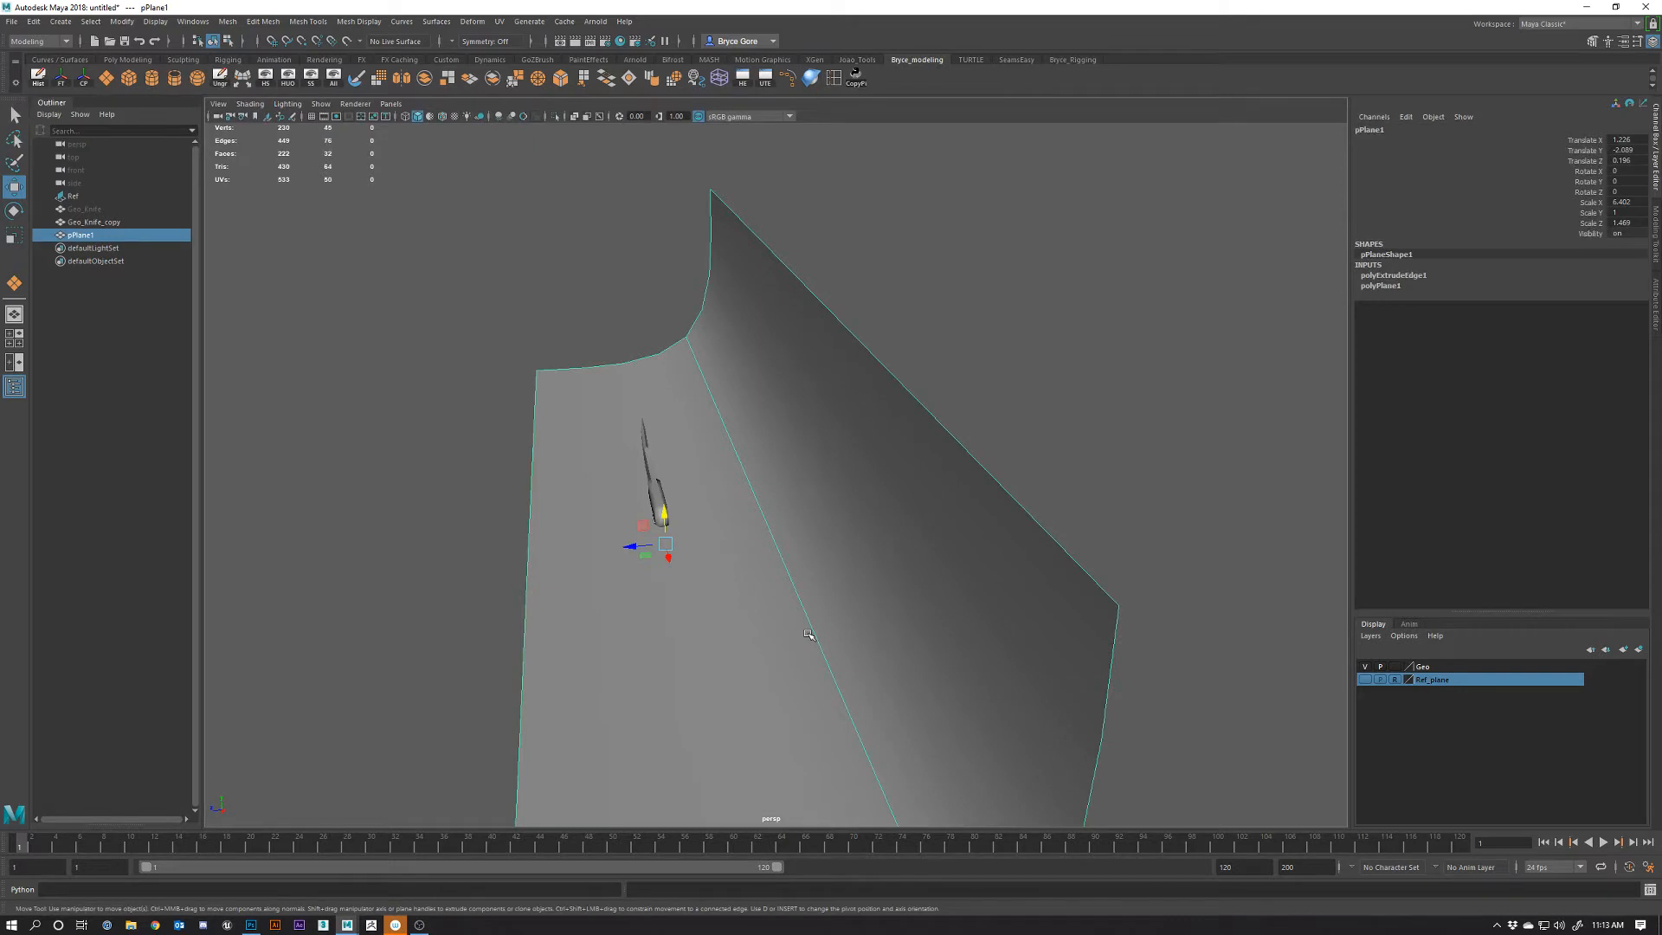
pyautogui.press('4')
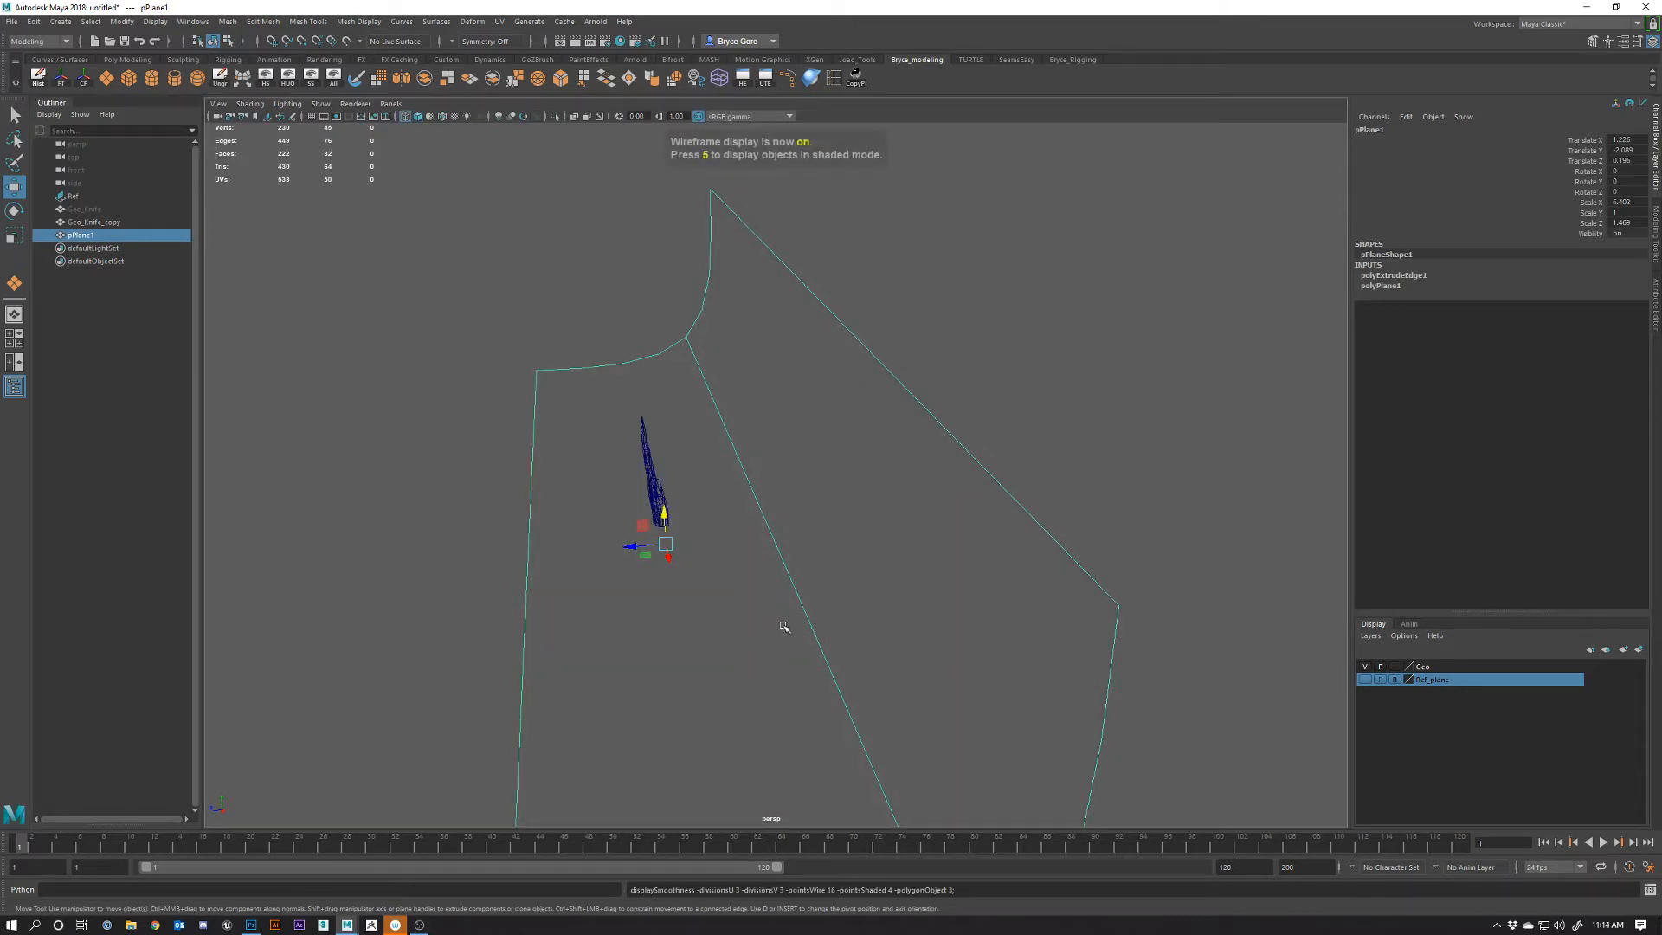
pyautogui.press('5')
pyautogui.keyDown('alt'); pyautogui.moveTo(784, 626); pyautogui.dragTo(723, 636); pyautogui.keyUp('alt')
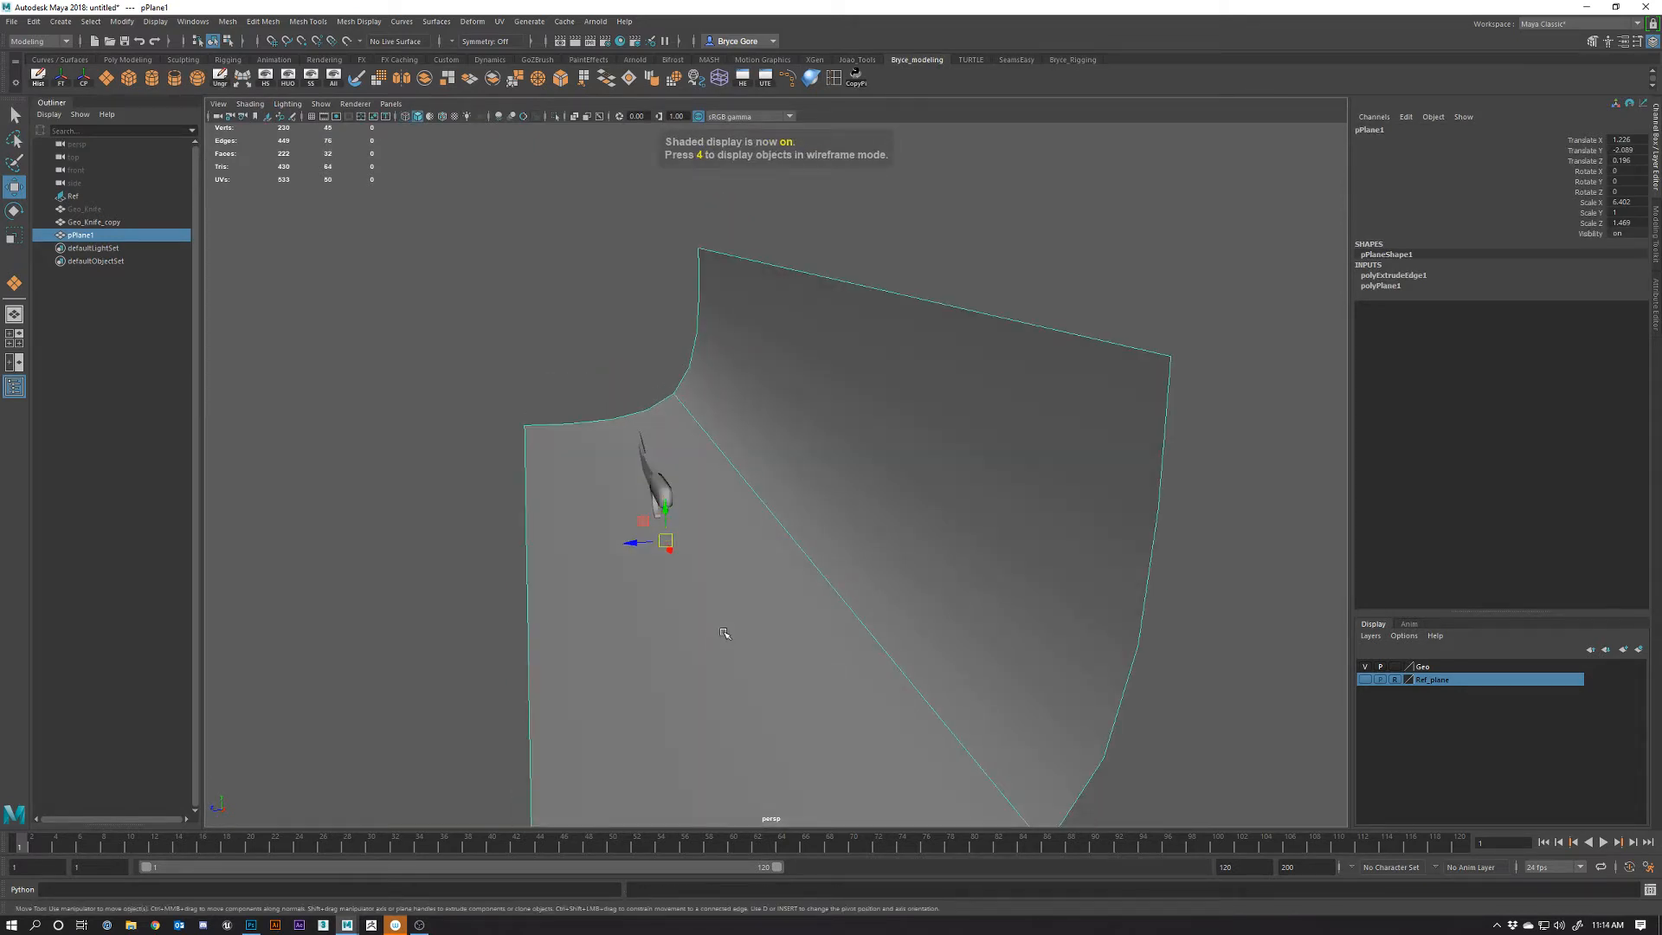
# Scale the backdrop along Z to about 2.3 and move it down beneath the knife
pyautogui.press('e')
pyautogui.press('r')
pyautogui.moveTo(636, 545); pyautogui.dragTo(623, 547)
pyautogui.keyDown('alt'); pyautogui.moveTo(679, 646); pyautogui.dragTo(925, 592); pyautogui.keyUp('alt')
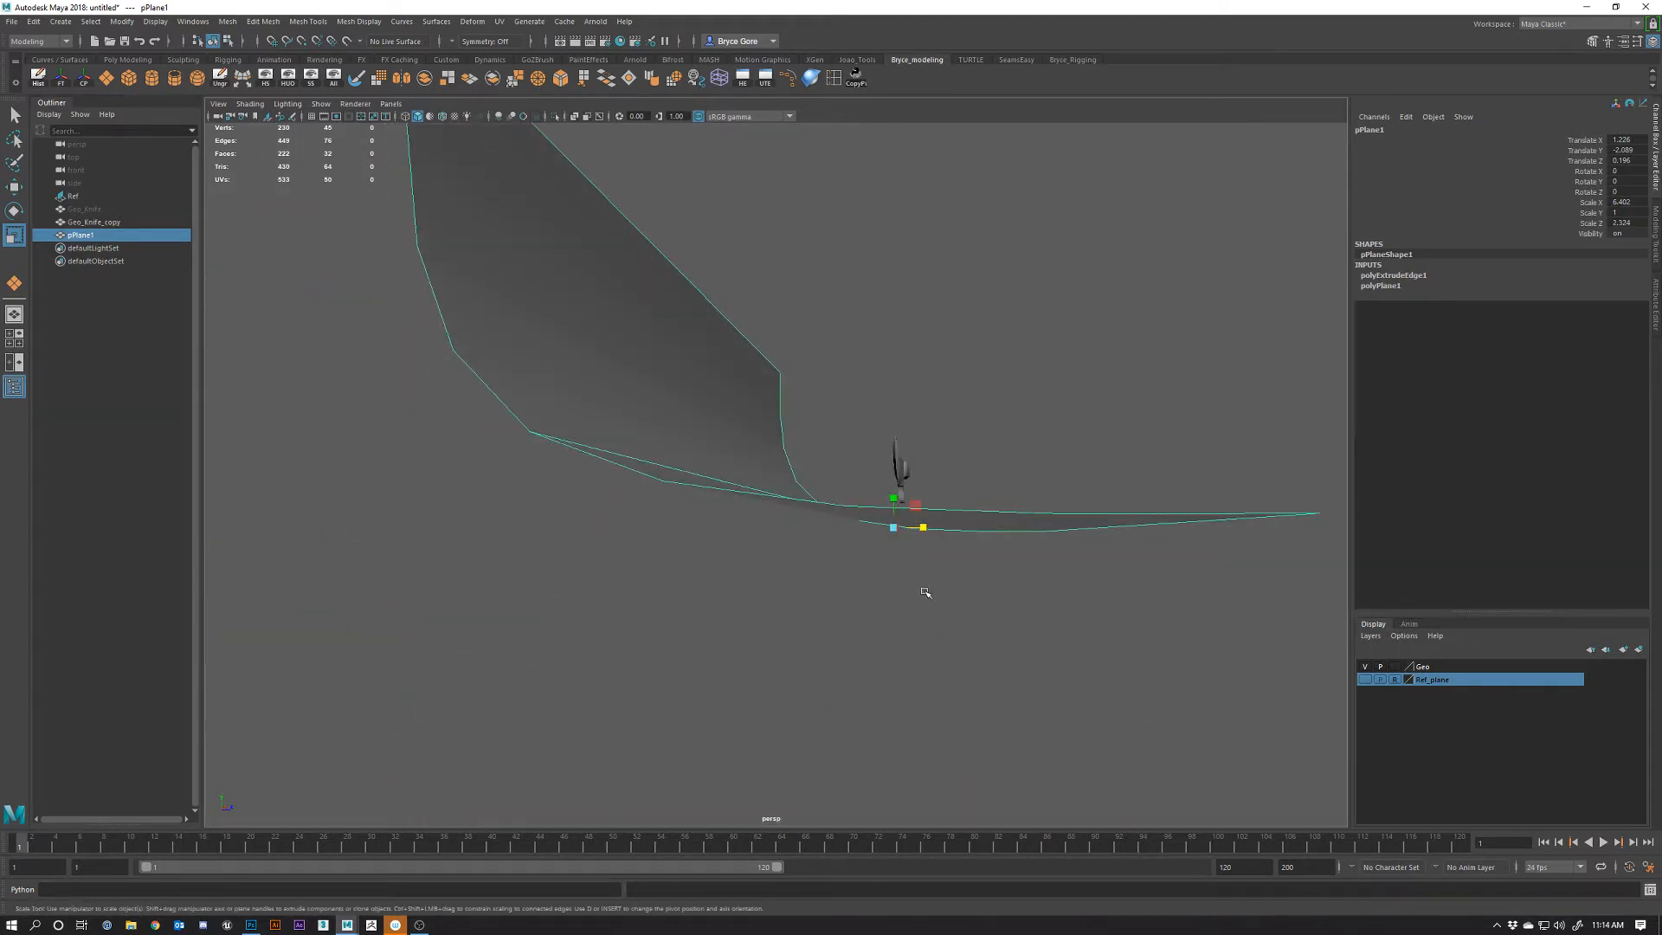
pyautogui.press('w')
pyautogui.moveTo(897, 513); pyautogui.dragTo(866, 655)
pyautogui.click(905, 793)
pyautogui.moveTo(944, 609)
pyautogui.keyDown('alt'); pyautogui.mouseDown()
pyautogui.moveTo(808, 600)
pyautogui.moveTo(719, 627)
pyautogui.moveTo(874, 589)
pyautogui.moveTo(860, 521)
pyautogui.moveTo(835, 619)
pyautogui.moveTo(855, 597)
pyautogui.moveTo(817, 605)
pyautogui.moveTo(890, 586)
pyautogui.moveTo(901, 626)
pyautogui.moveTo(968, 622)
pyautogui.moveTo(952, 586)
pyautogui.mouseUp(); pyautogui.keyUp('alt')
pyautogui.click(956, 589)
# Select the backdrop's top edge and move it up on Y to heighten the wall
pyautogui.press('e')
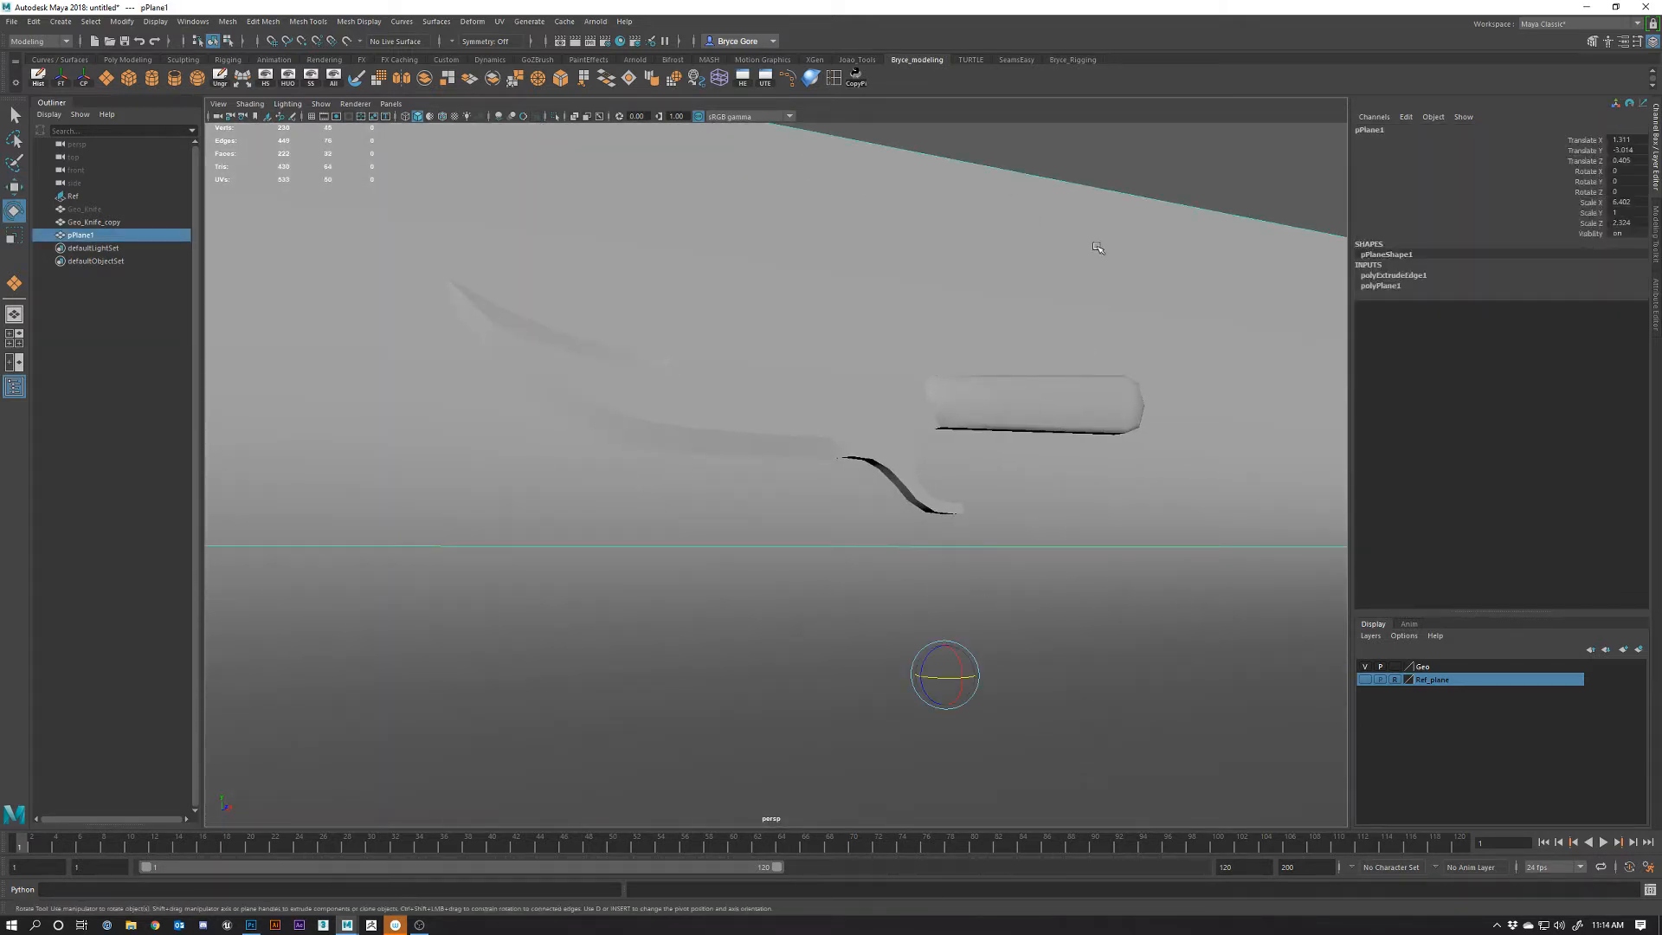
pyautogui.moveTo(1097, 248); pyautogui.dragTo(1092, 199, button='right')
pyautogui.click(827, 143)
pyautogui.press('w')
pyautogui.press('f')
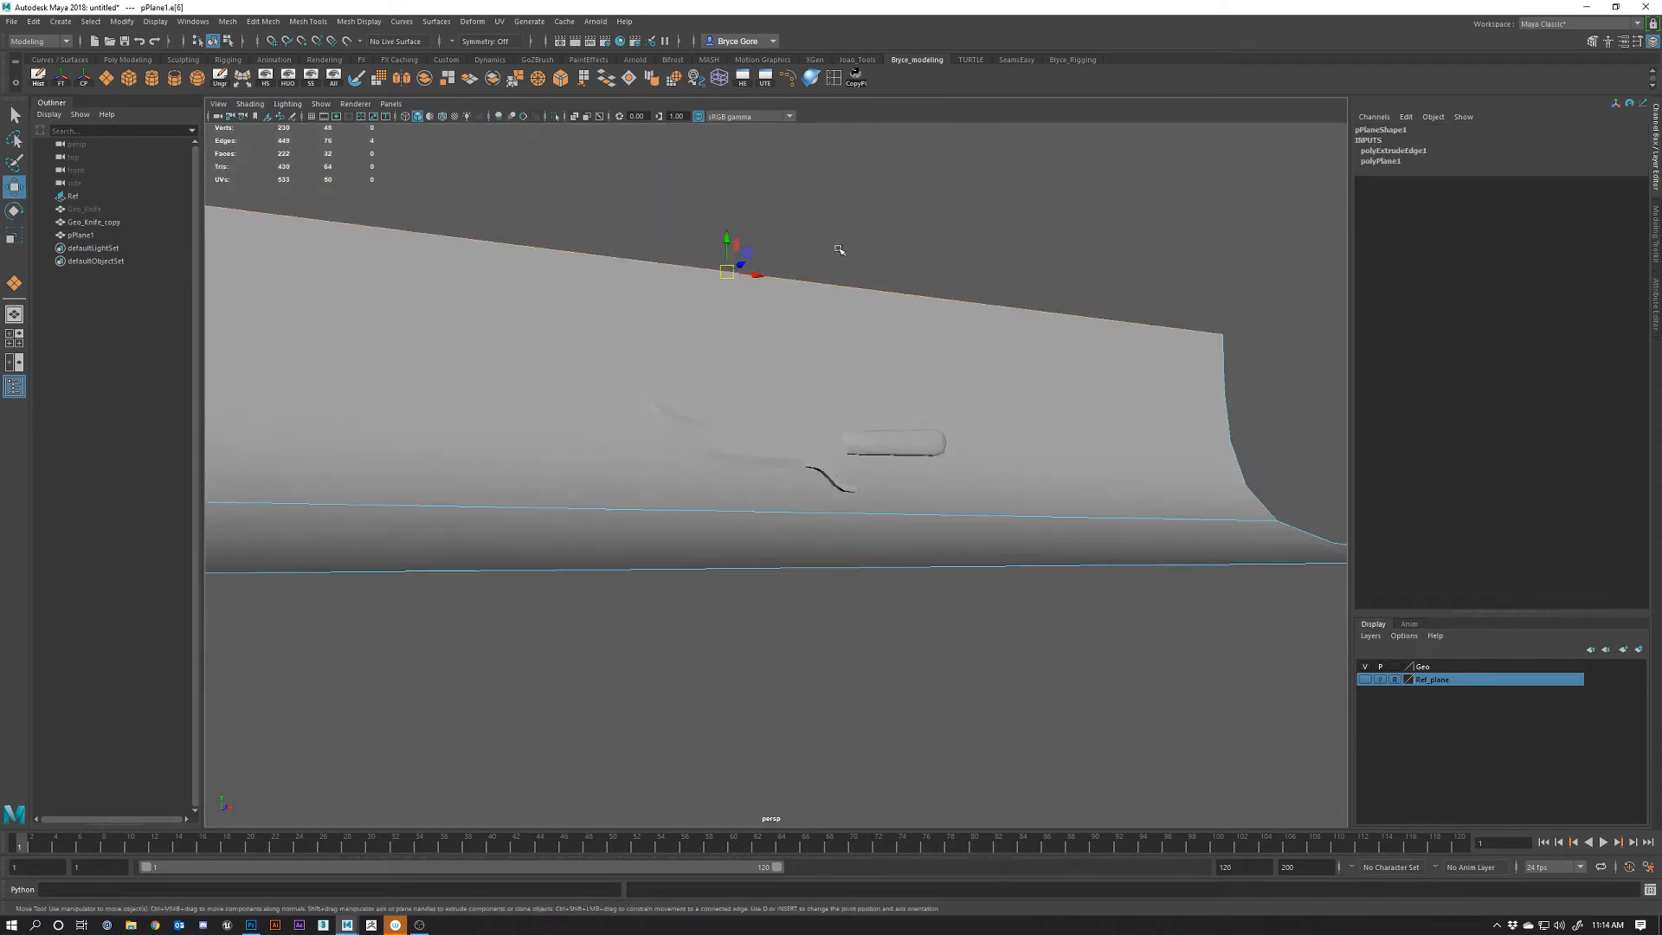
pyautogui.moveTo(727, 253); pyautogui.dragTo(733, 109)
pyautogui.keyDown('alt'); pyautogui.moveTo(866, 519); pyautogui.dragTo(857, 367); pyautogui.keyUp('alt')
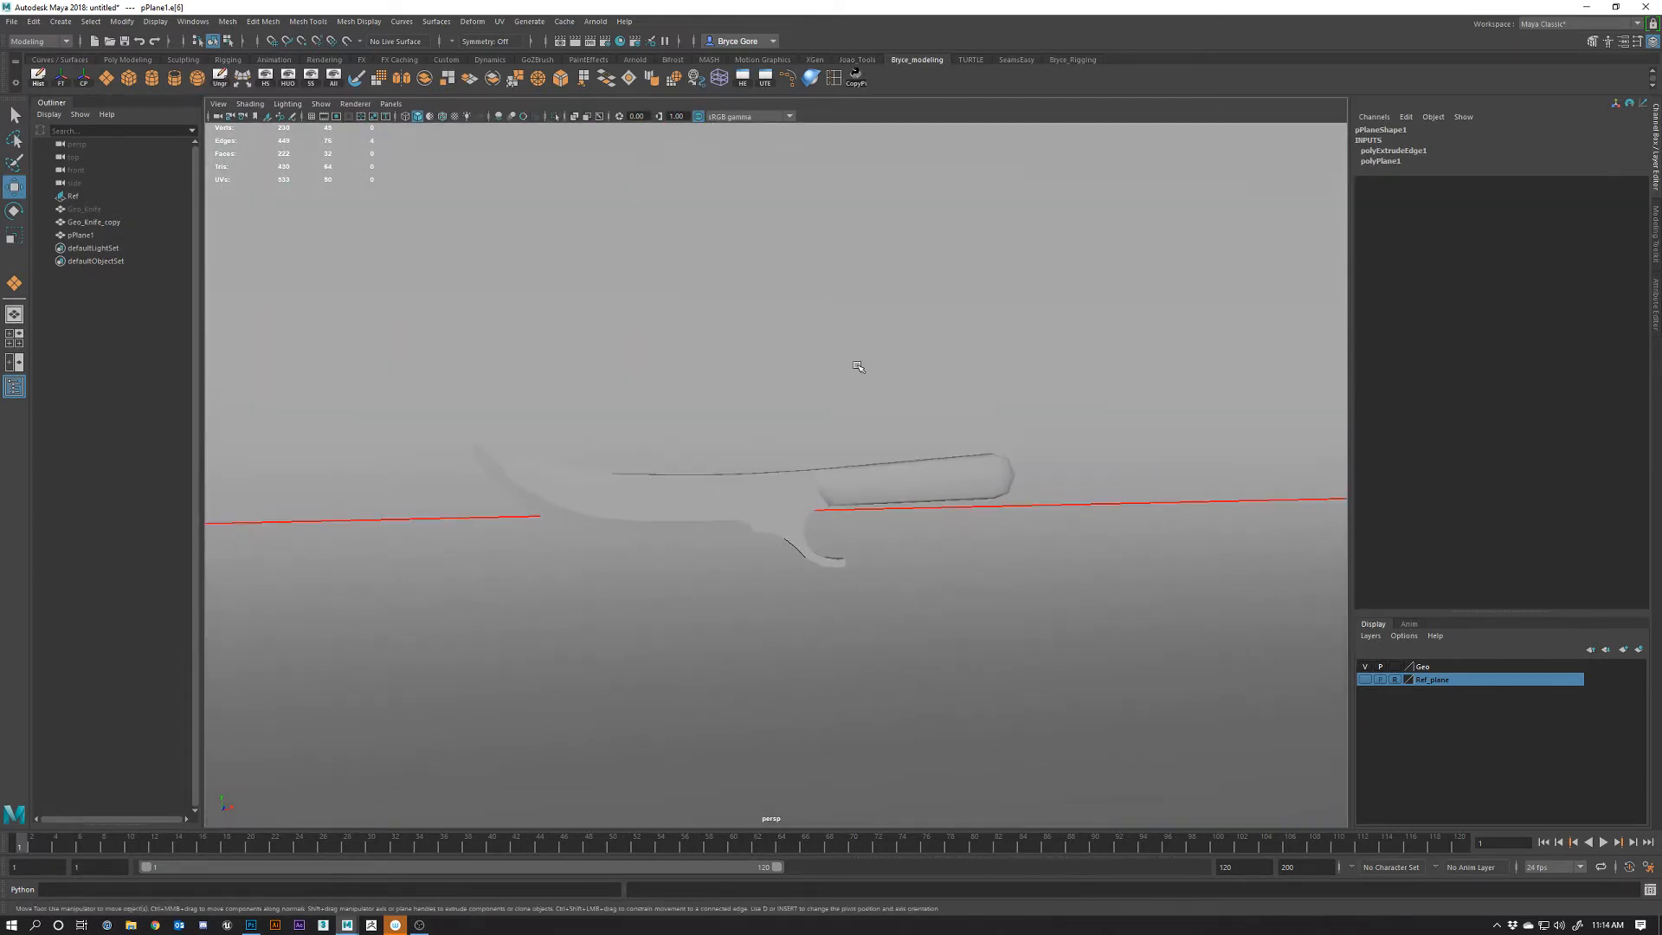
# Return to Object Mode and turn on Wireframe on Shaded for the models
pyautogui.moveTo(857, 367); pyautogui.dragTo(930, 342, button='right')
pyautogui.keyDown('alt'); pyautogui.moveTo(791, 449); pyautogui.dragTo(768, 614, button='right'); pyautogui.keyUp('alt')
pyautogui.keyDown('alt'); pyautogui.moveTo(768, 614); pyautogui.dragTo(816, 568); pyautogui.keyUp('alt')
pyautogui.click(811, 439)
pyautogui.click(987, 620)
pyautogui.hotkey('alt', '5')
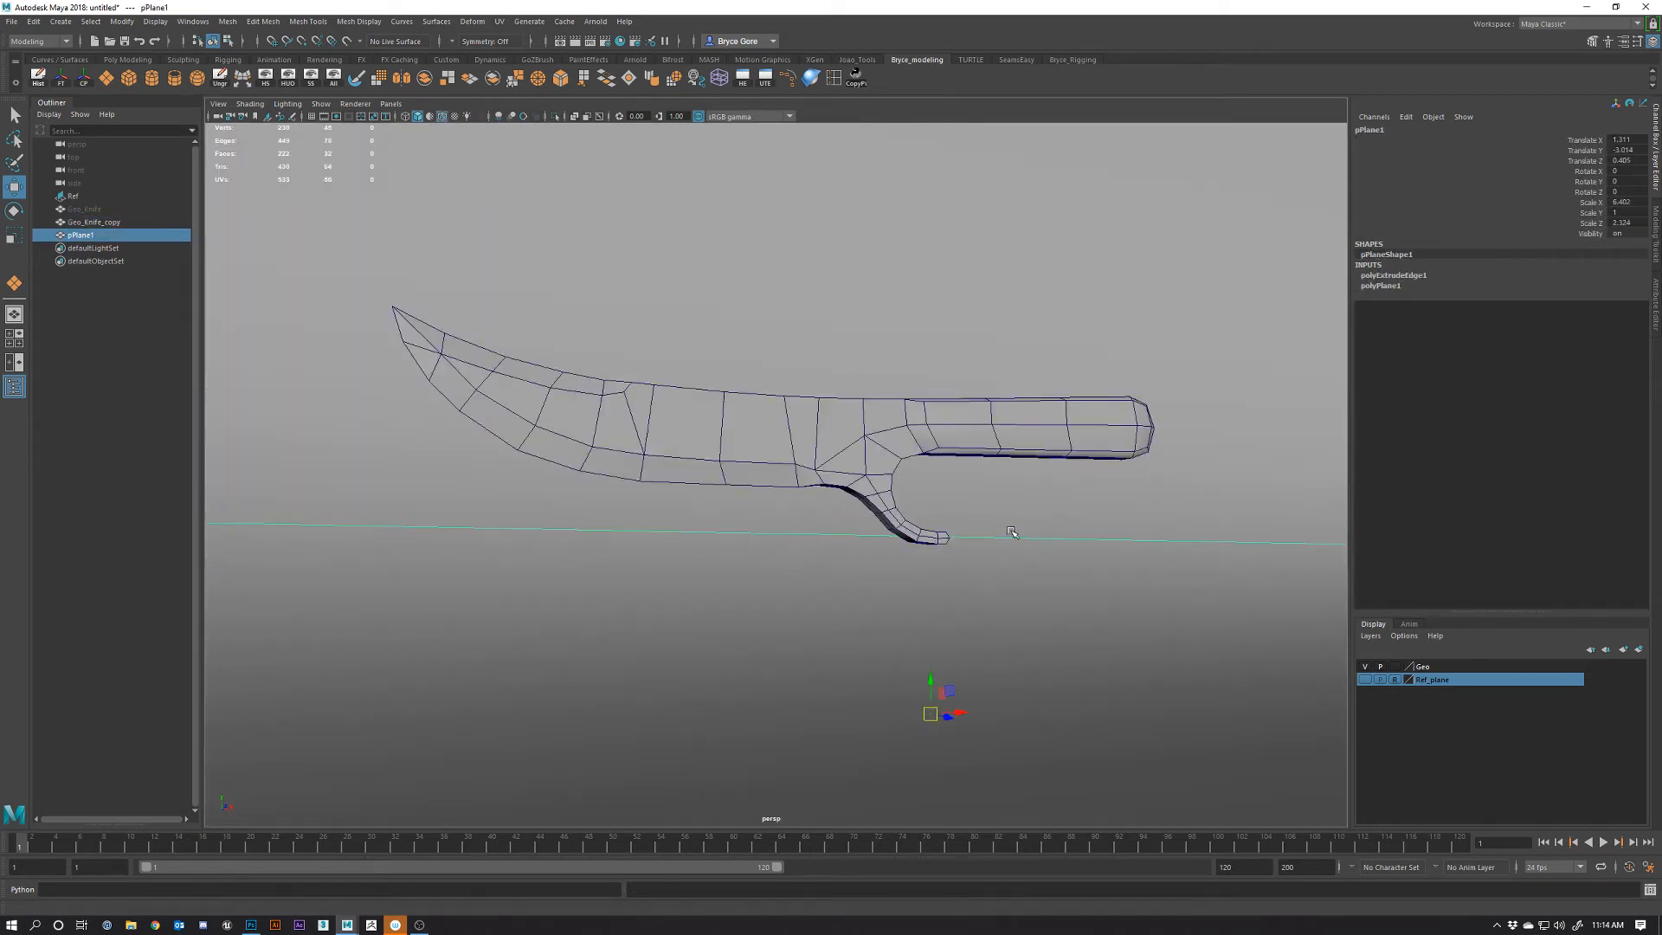
pyautogui.keyDown('alt'); pyautogui.moveTo(1012, 532); pyautogui.dragTo(987, 598); pyautogui.keyUp('alt')
pyautogui.keyDown('alt'); pyautogui.moveTo(987, 597); pyautogui.dragTo(992, 642, button='right'); pyautogui.keyUp('alt')
pyautogui.moveTo(992, 642)
pyautogui.keyDown('alt'); pyautogui.mouseDown()
pyautogui.moveTo(976, 617)
pyautogui.moveTo(970, 639)
pyautogui.mouseUp(); pyautogui.keyUp('alt')
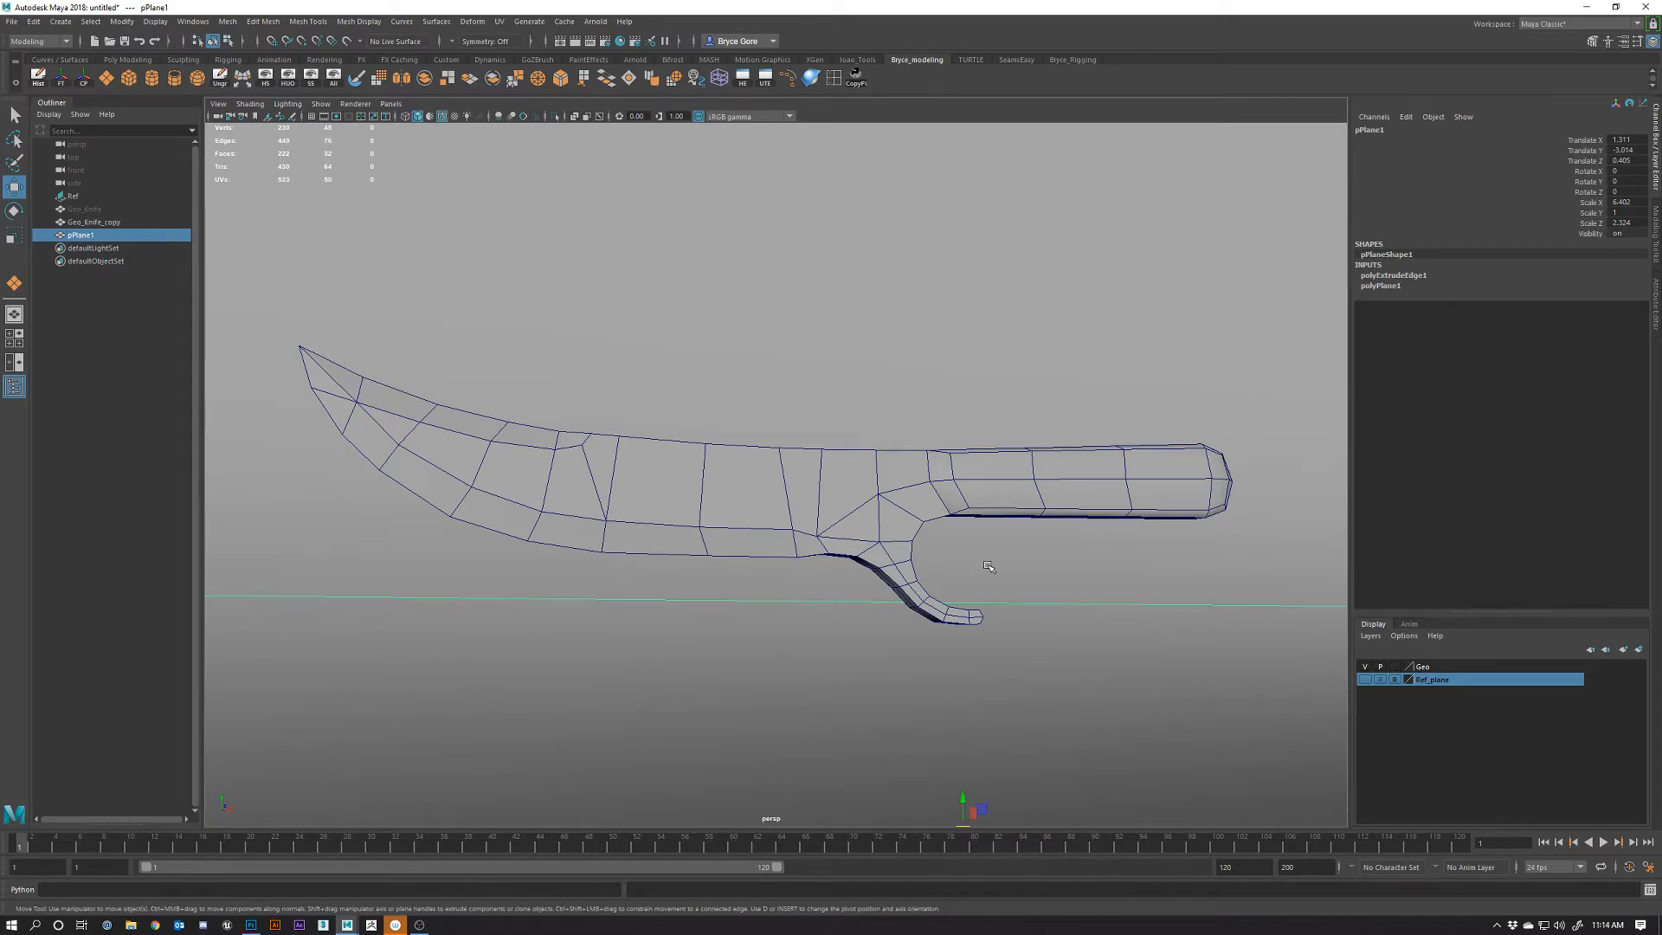
pyautogui.keyDown('alt'); pyautogui.moveTo(967, 539); pyautogui.dragTo(971, 502); pyautogui.keyUp('alt')
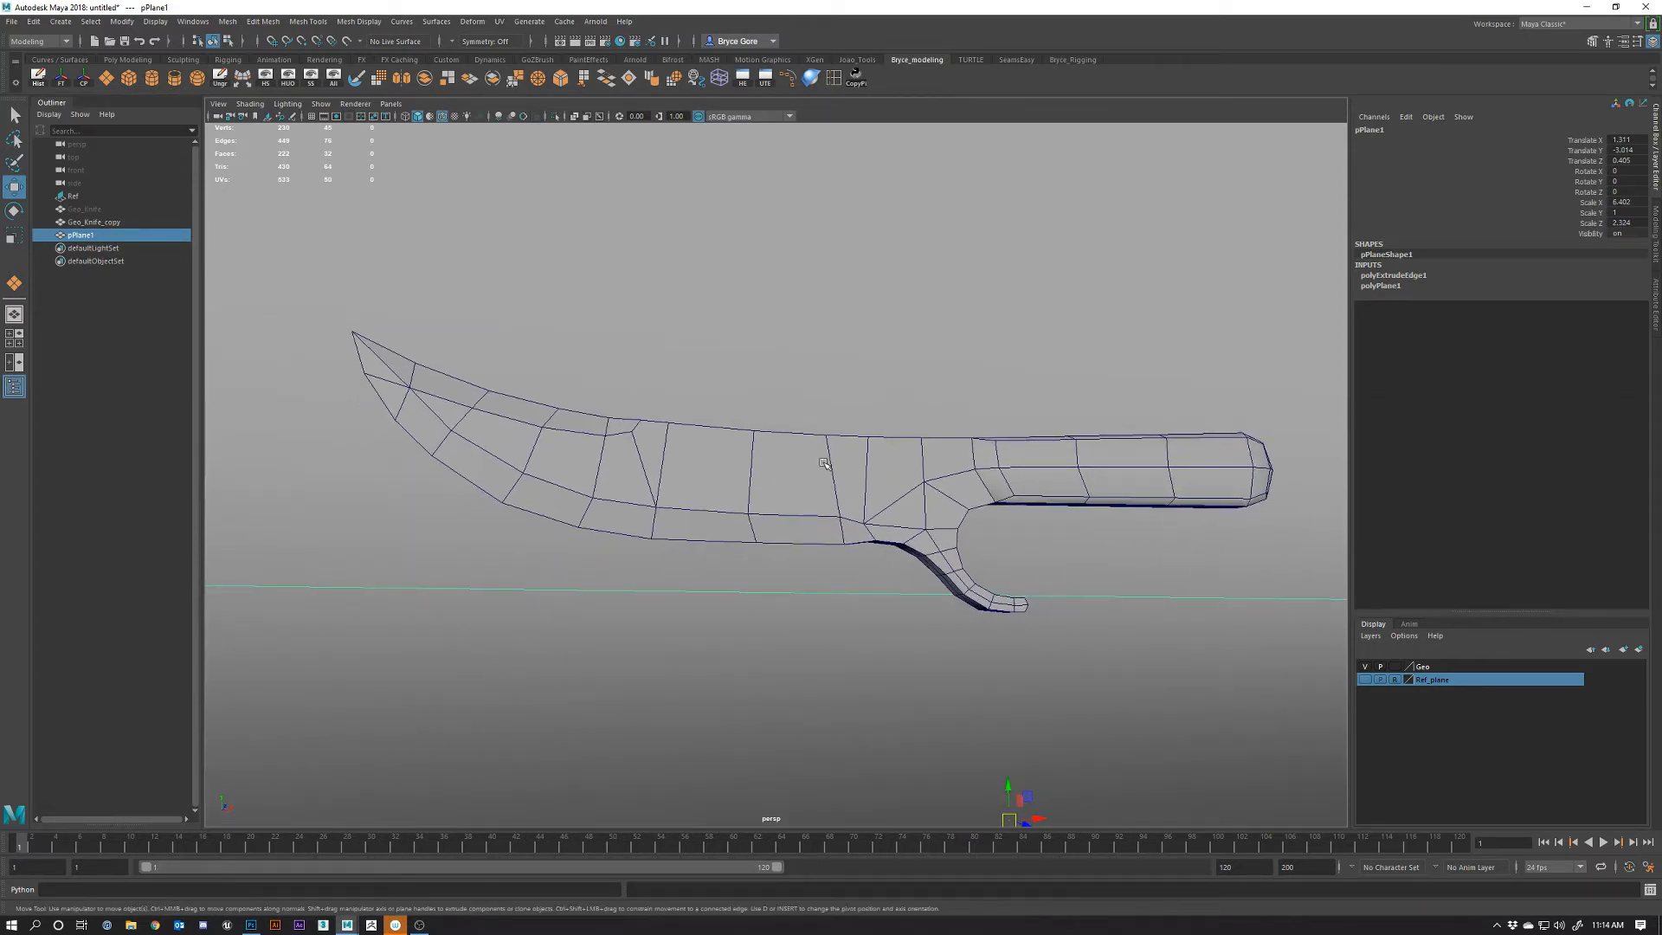
pyautogui.press('space')
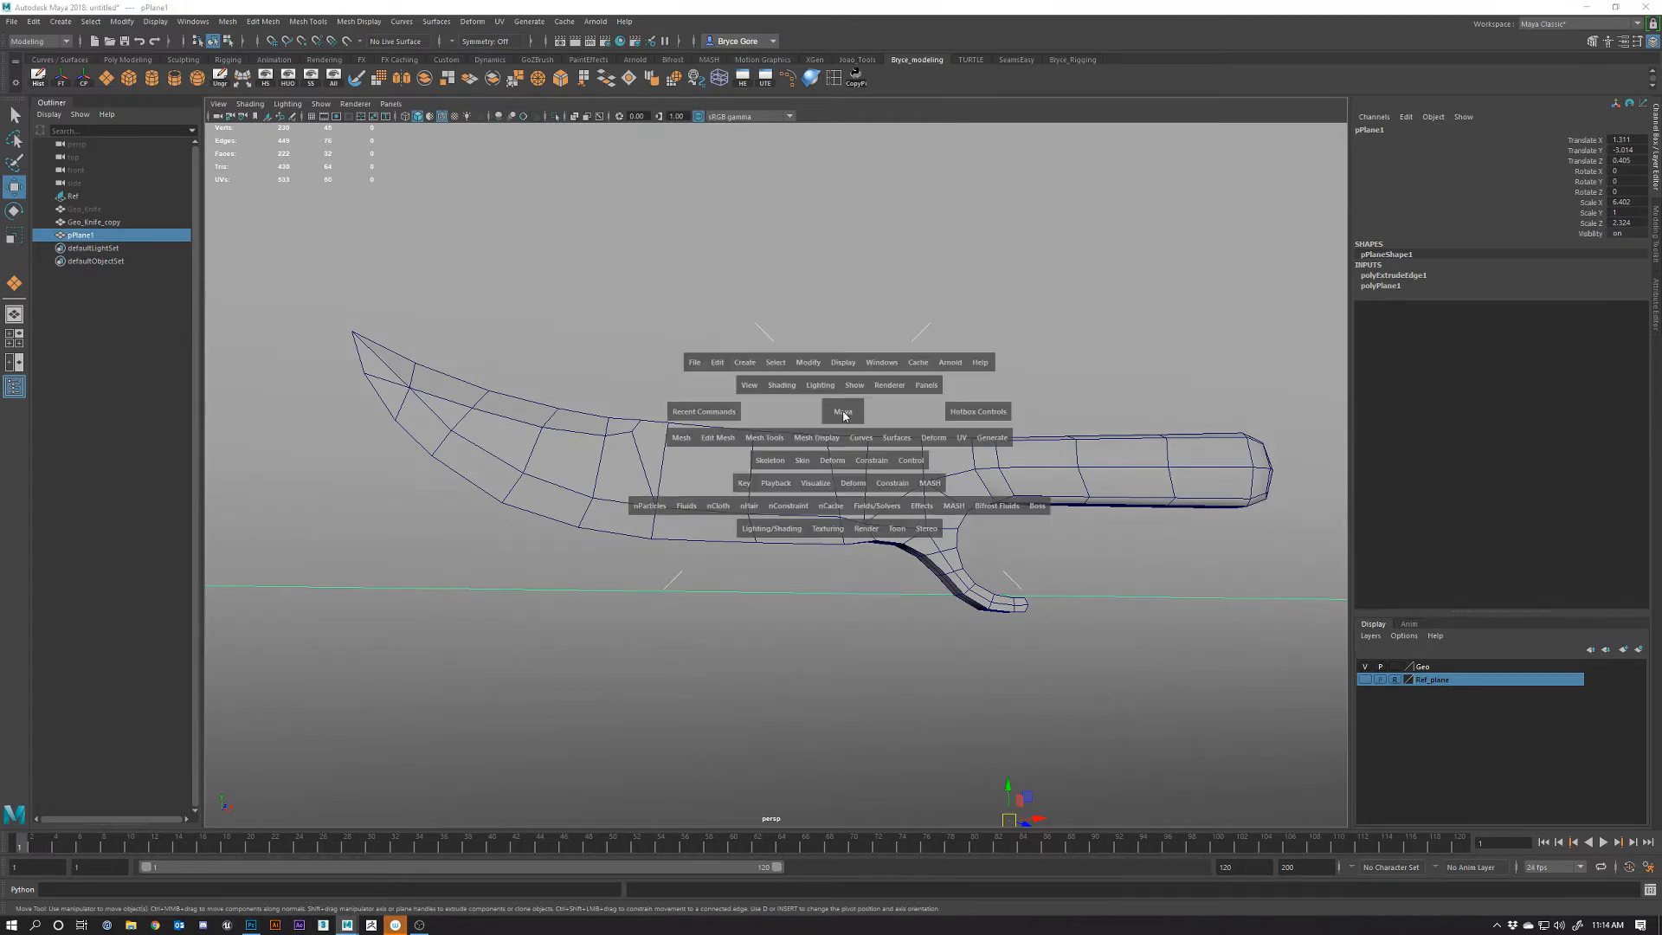
# Create a new camera from the current view and rename it 'CAM_1'
pyautogui.moveTo(846, 415); pyautogui.dragTo(904, 391)
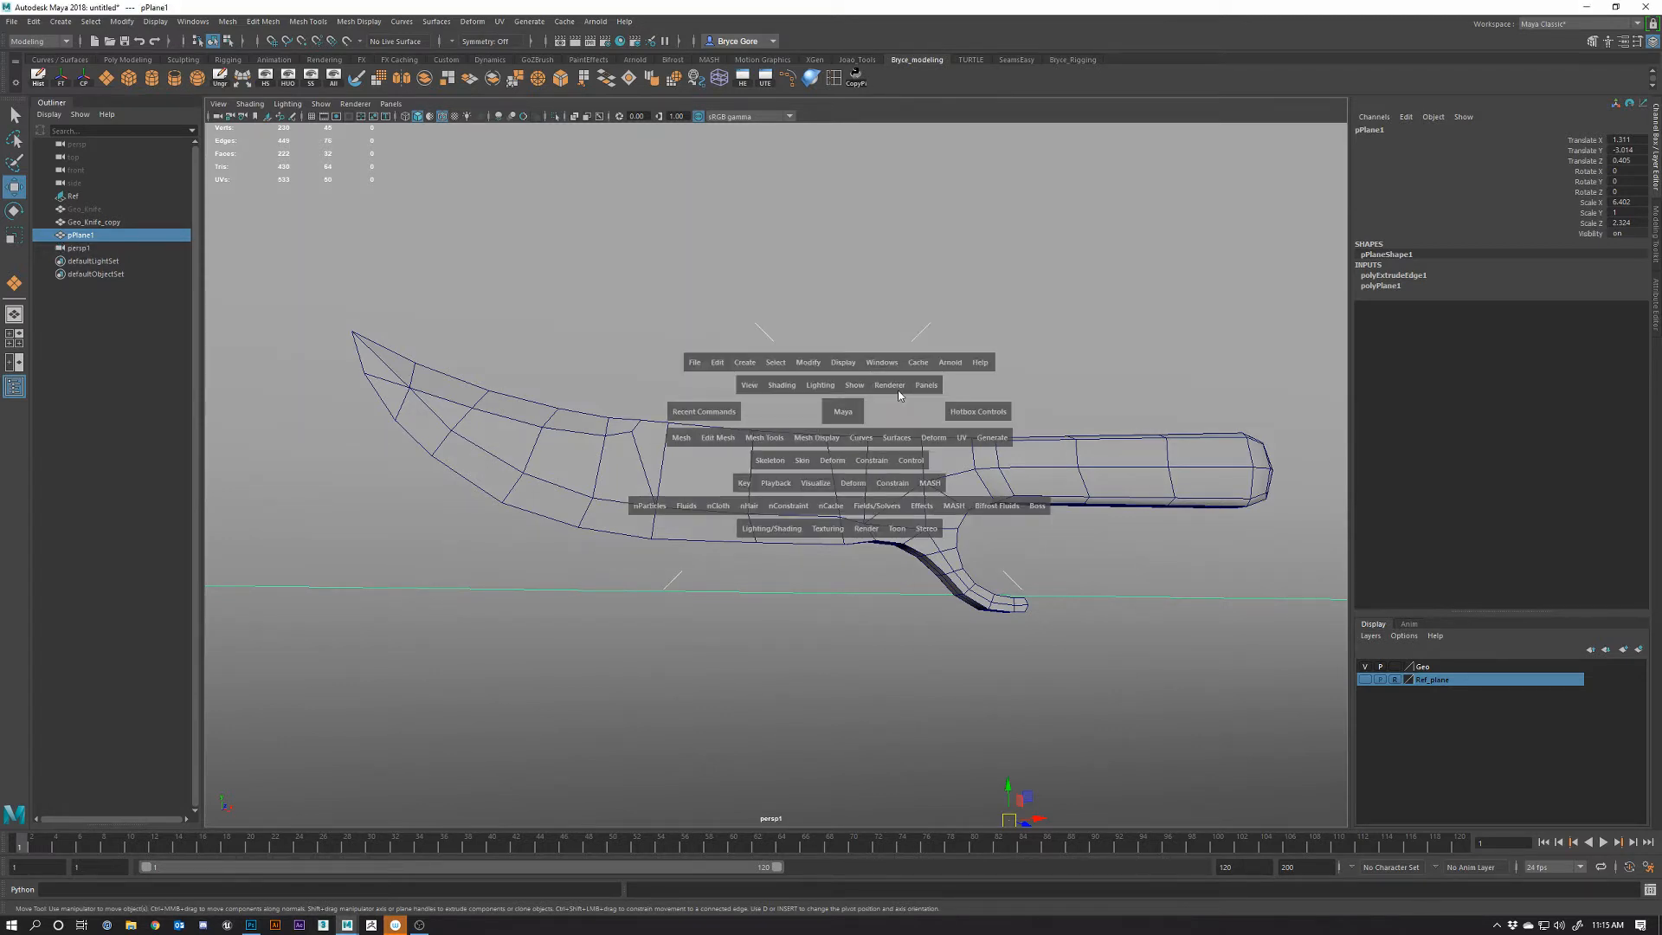
pyautogui.click(82, 249)
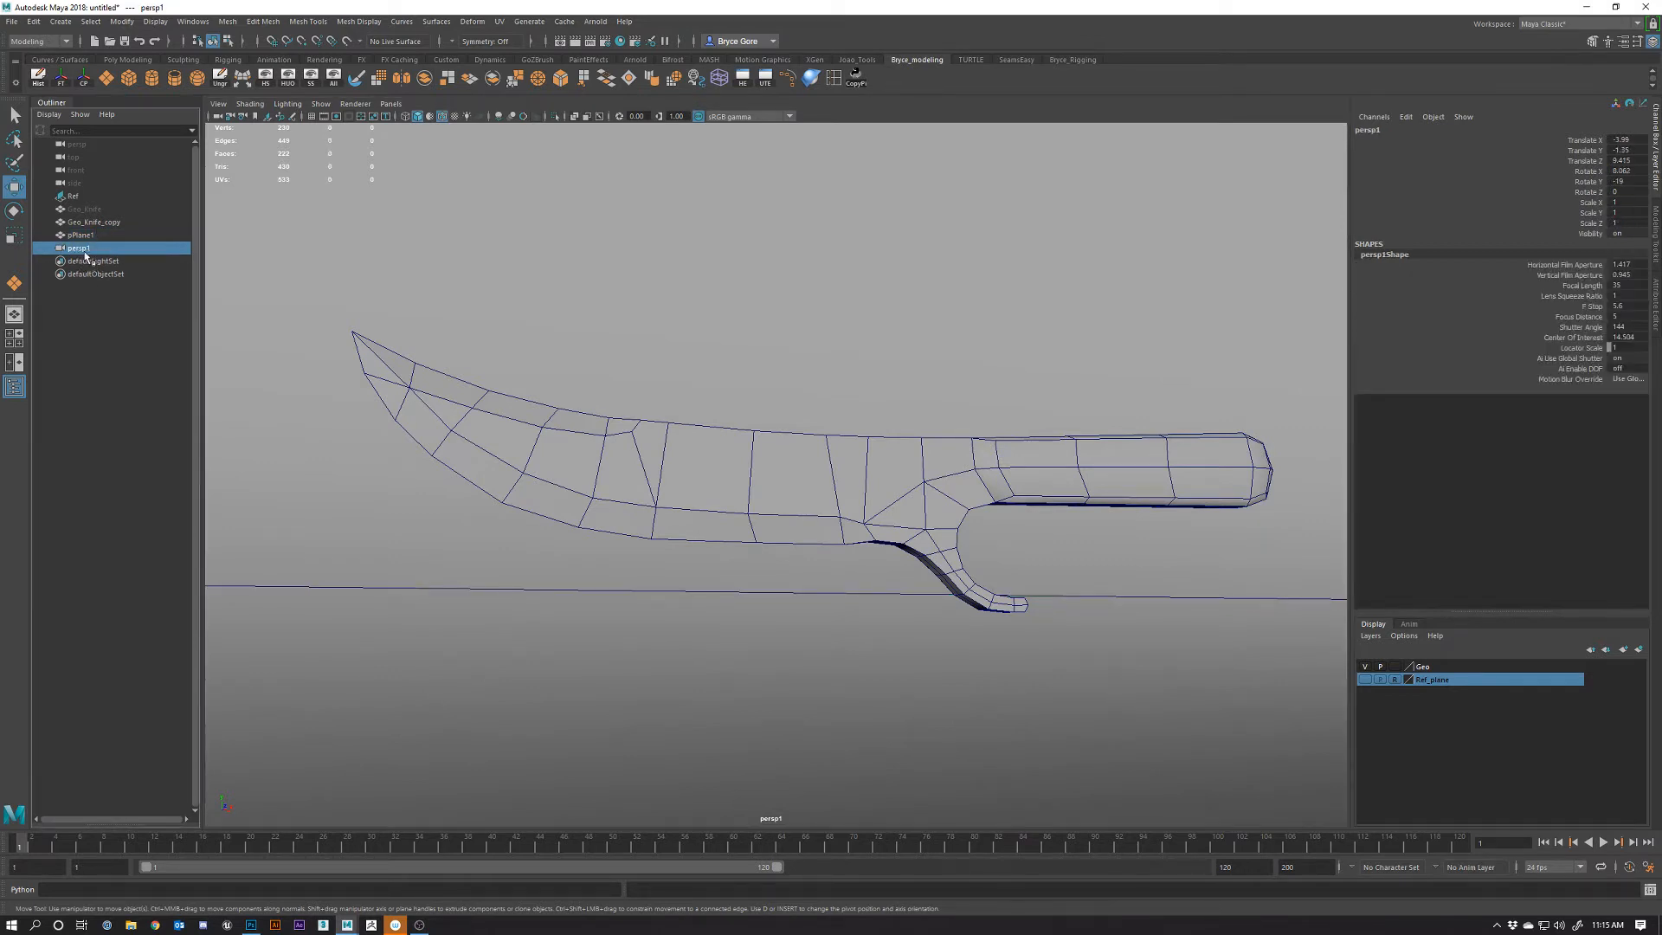
pyautogui.doubleClick(83, 251)
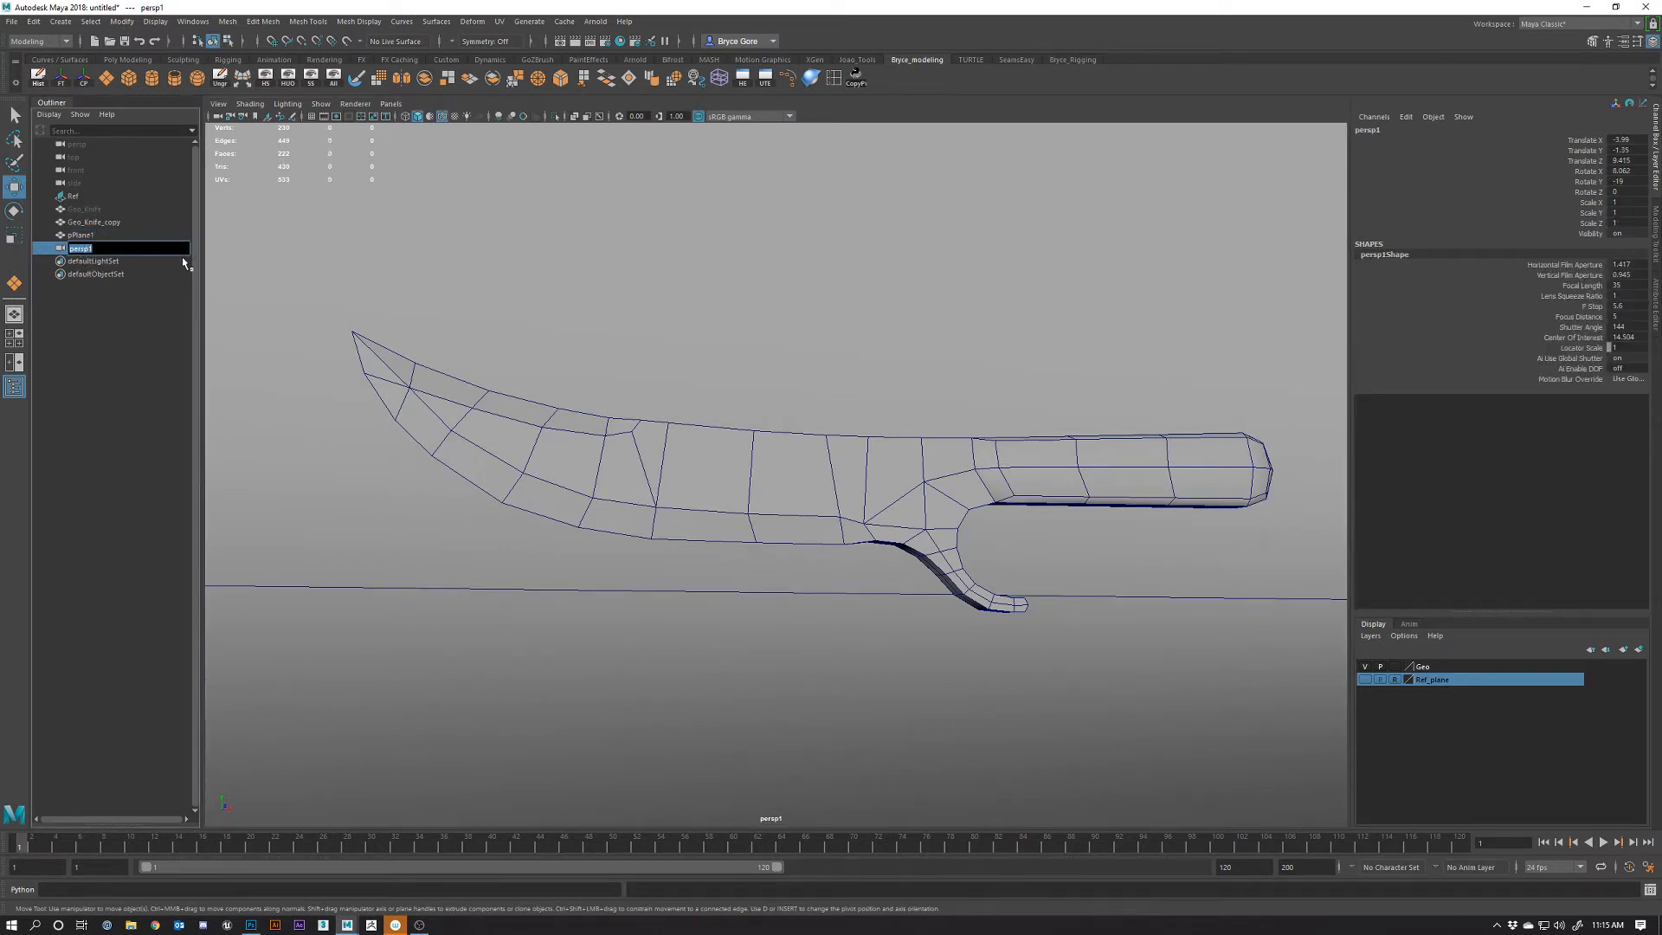
pyautogui.write('CAM_1')
pyautogui.press('Return')
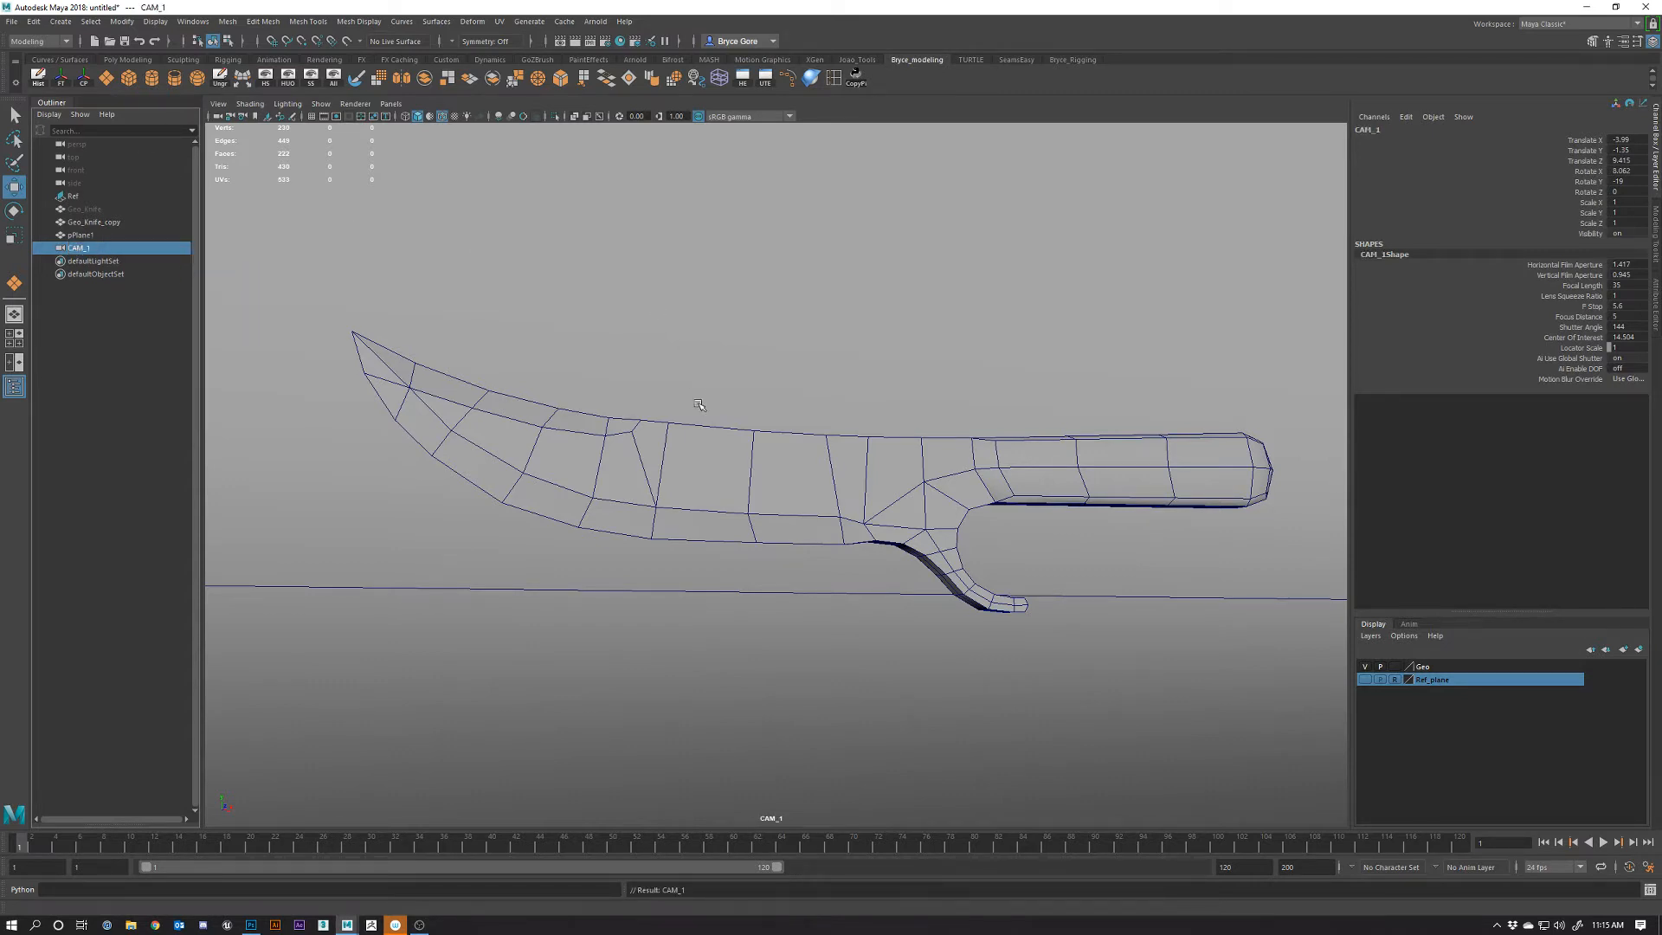
# Pan, dolly and tumble CAM_1 to frame the knife side-on
pyautogui.moveTo(834, 417)
pyautogui.keyDown('alt'); pyautogui.mouseDown(button='middle')
pyautogui.moveTo(705, 377)
pyautogui.moveTo(818, 426)
pyautogui.moveTo(808, 415)
pyautogui.mouseUp(button='middle'); pyautogui.keyUp('alt')
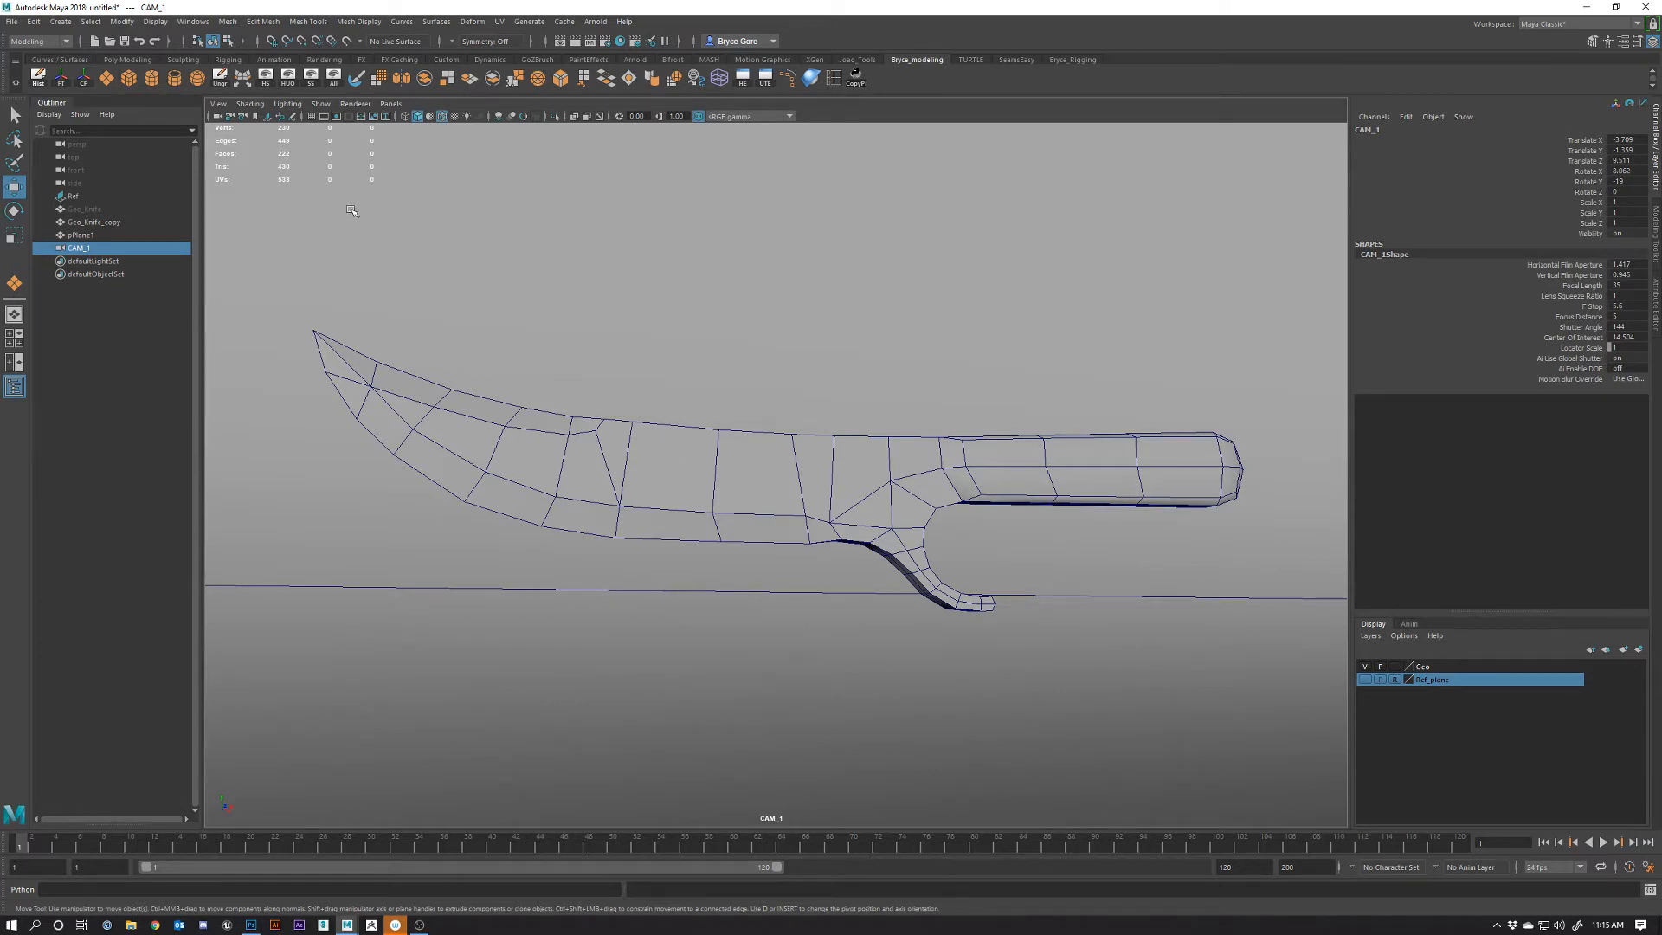
pyautogui.scroll(2, 757, 464)
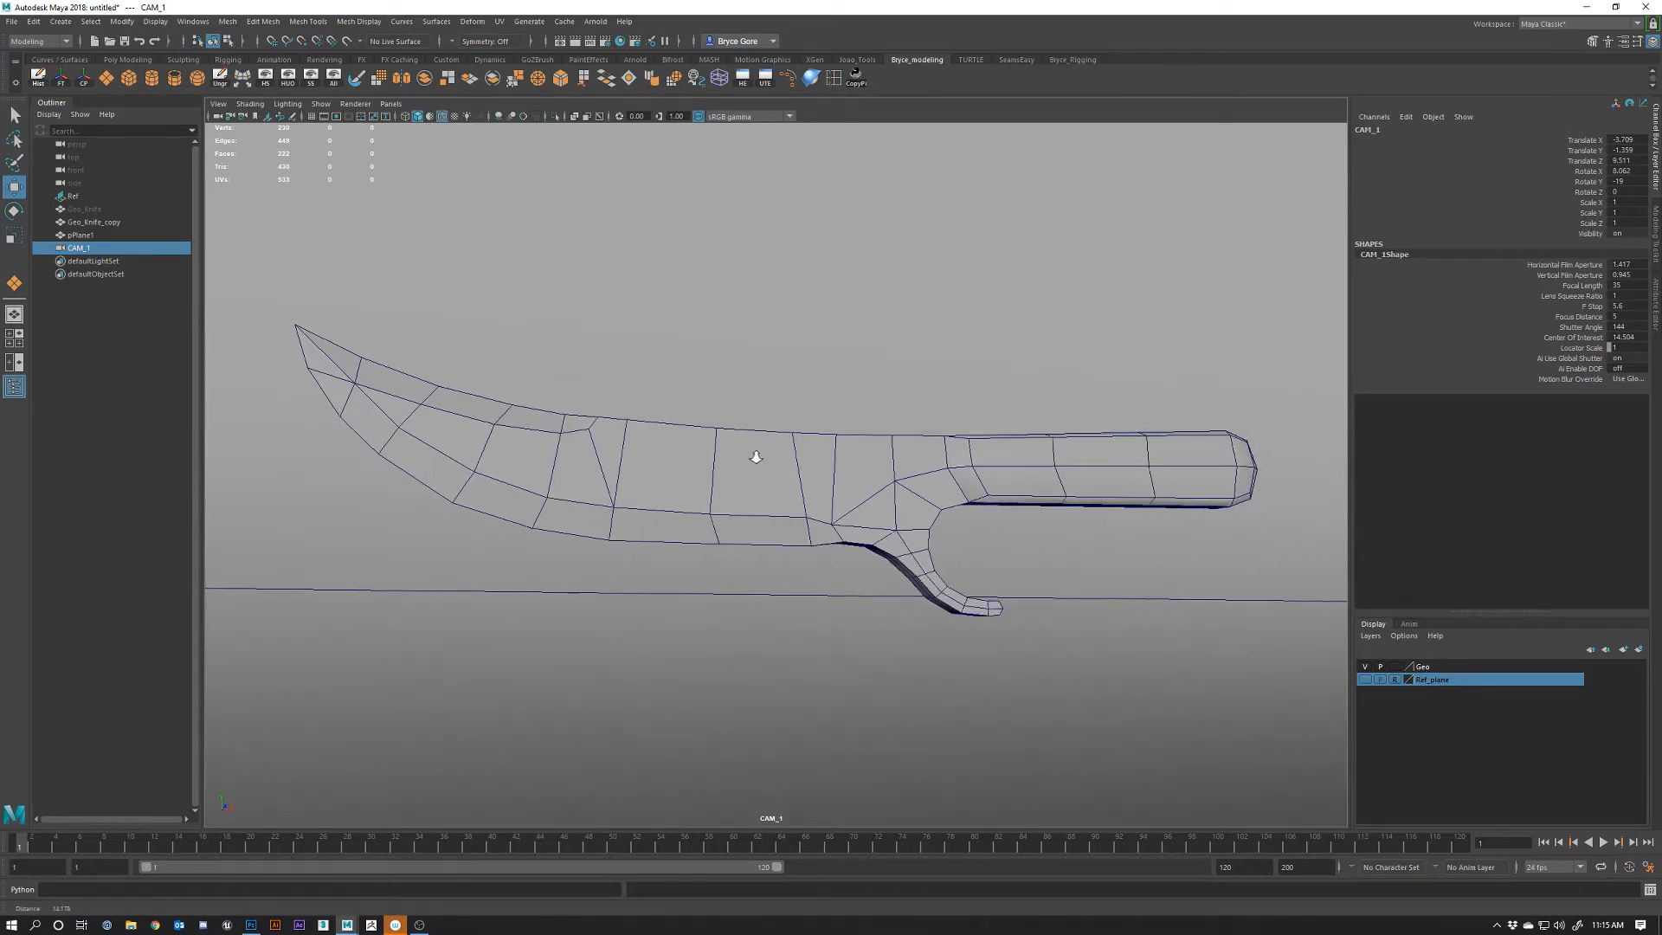
pyautogui.keyDown('alt'); pyautogui.moveTo(756, 457); pyautogui.dragTo(749, 452, button='right'); pyautogui.keyUp('alt')
pyautogui.keyDown('alt'); pyautogui.moveTo(749, 451); pyautogui.dragTo(746, 453); pyautogui.keyUp('alt')
pyautogui.keyDown('alt'); pyautogui.moveTo(810, 489); pyautogui.dragTo(801, 476, button='middle'); pyautogui.keyUp('alt')
pyautogui.keyDown('alt'); pyautogui.moveTo(802, 477); pyautogui.dragTo(808, 462, button='right'); pyautogui.keyUp('alt')
pyautogui.keyDown('alt'); pyautogui.moveTo(809, 461); pyautogui.dragTo(809, 468, button='middle'); pyautogui.keyUp('alt')
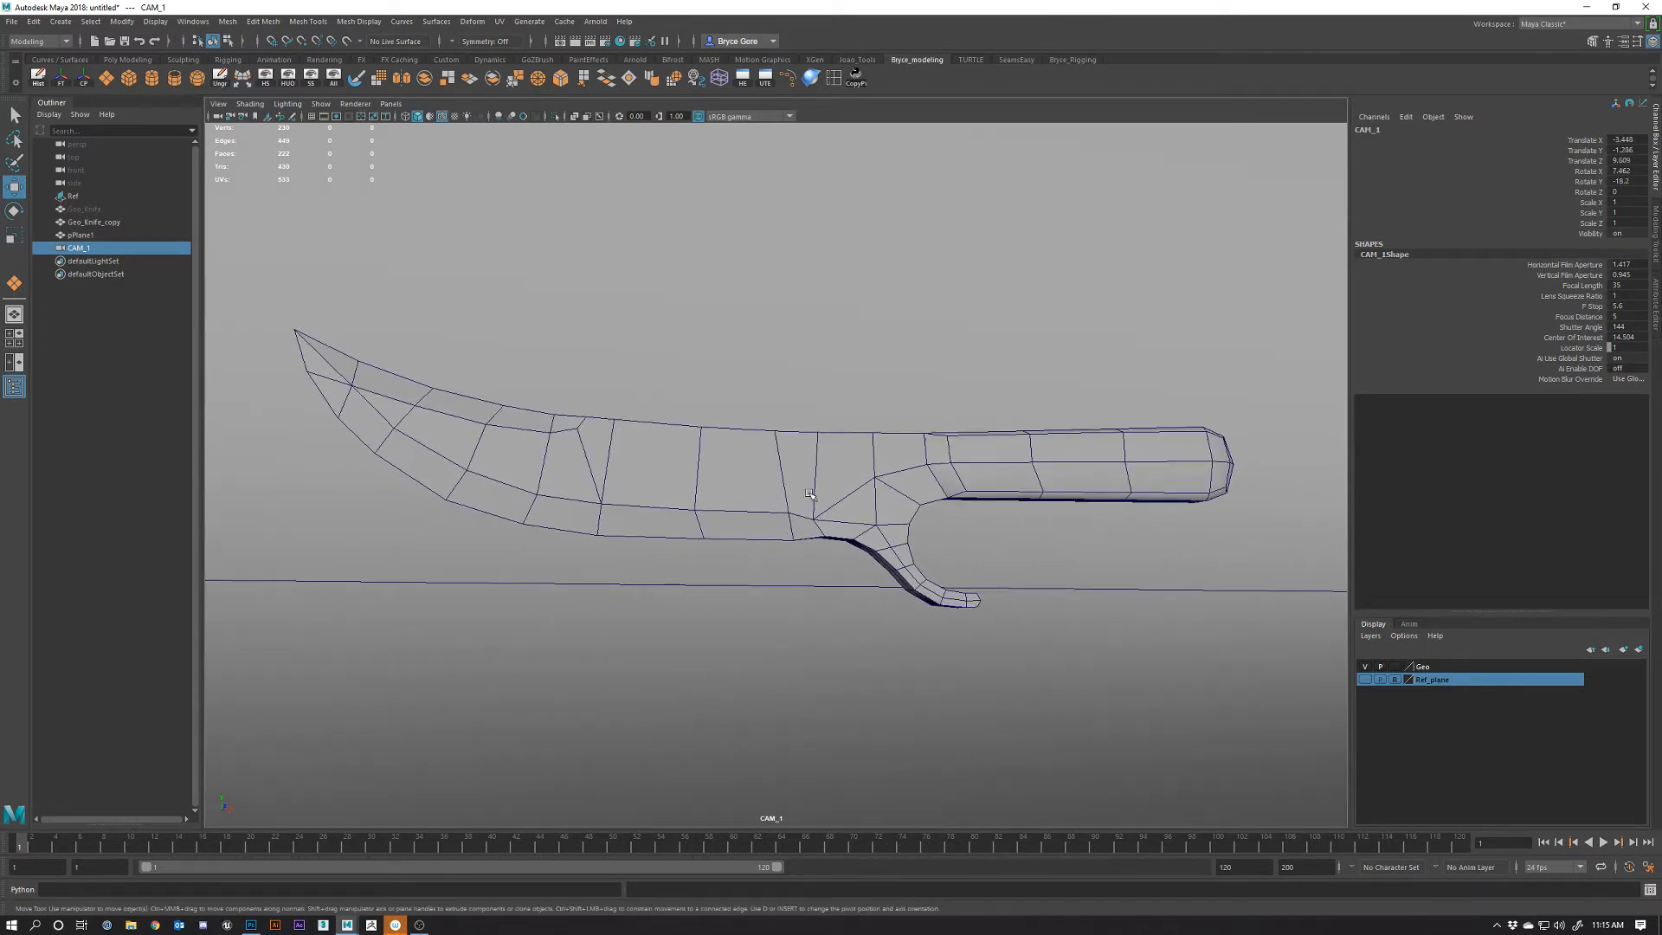
pyautogui.keyDown('alt'); pyautogui.moveTo(809, 494); pyautogui.dragTo(845, 486); pyautogui.keyUp('alt')
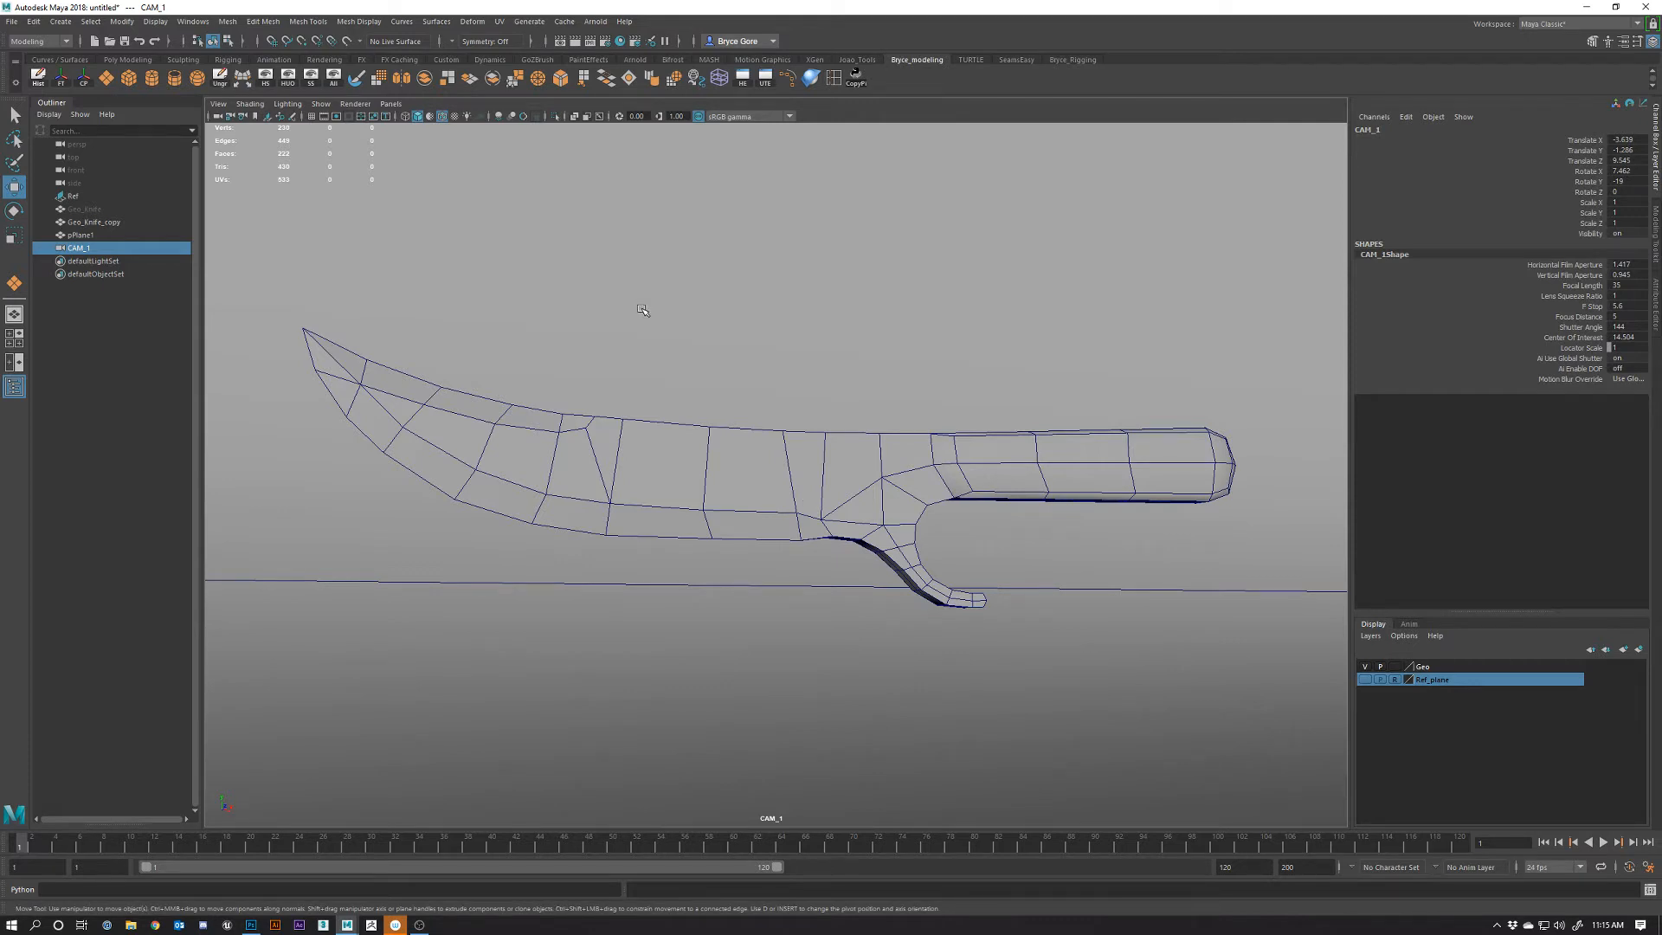
# Show the field chart in CAM_1 and dolly closer so the knife sits lower in frame
pyautogui.click(361, 118)
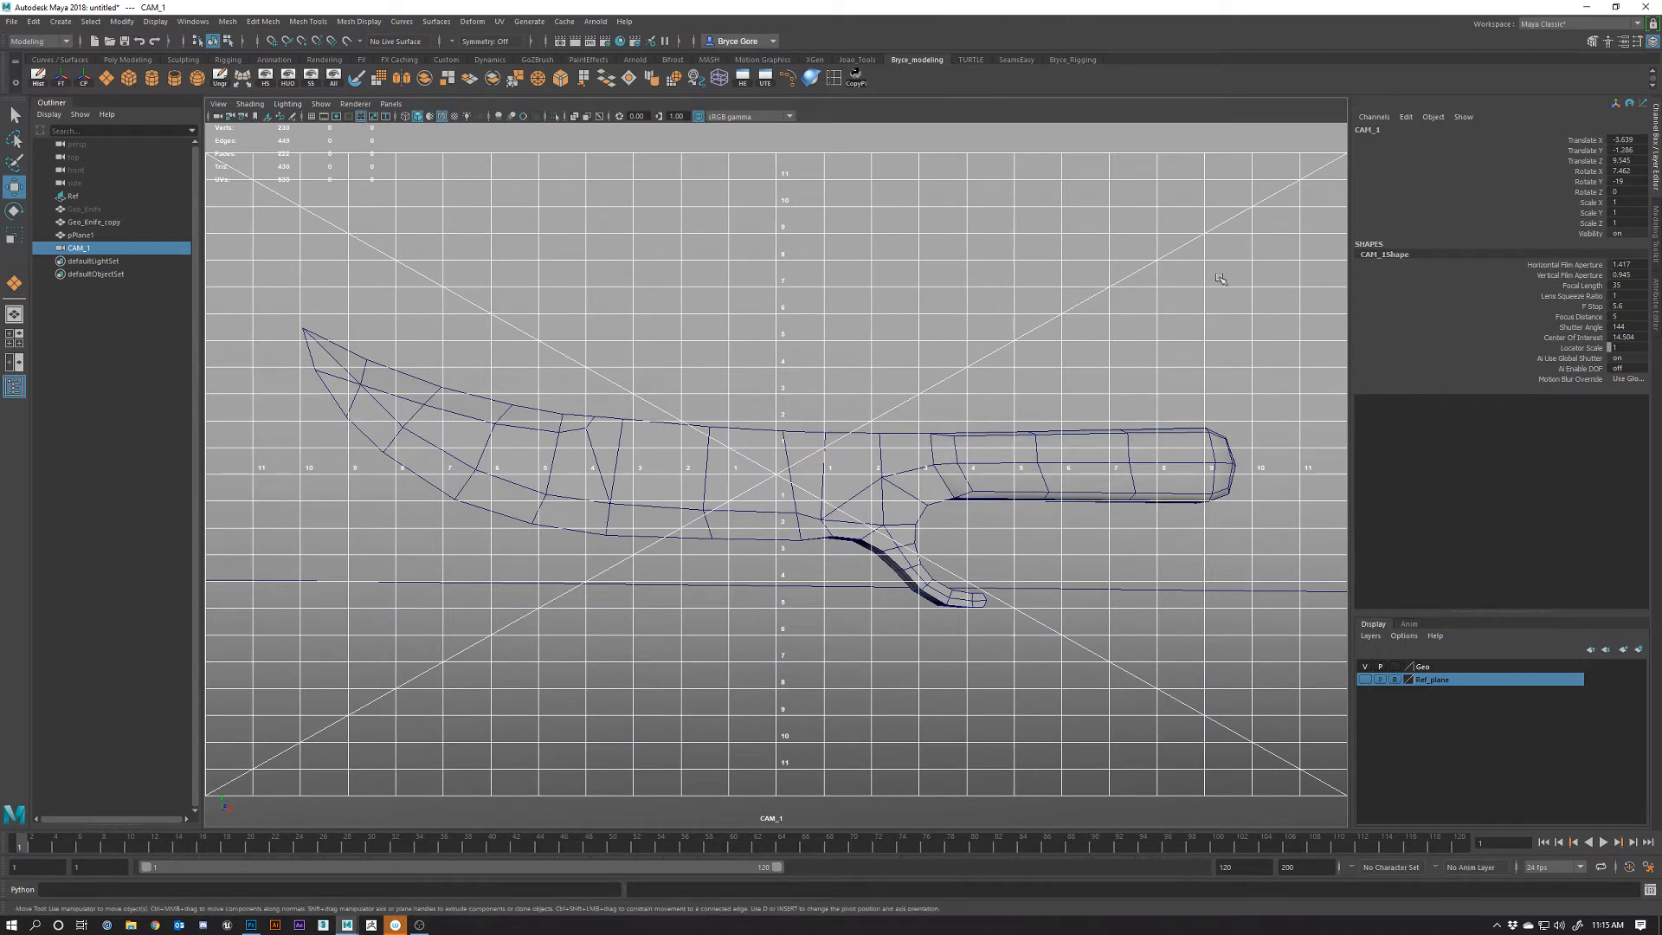
pyautogui.keyDown('alt'); pyautogui.moveTo(776, 548); pyautogui.dragTo(838, 421, button='right'); pyautogui.keyUp('alt')
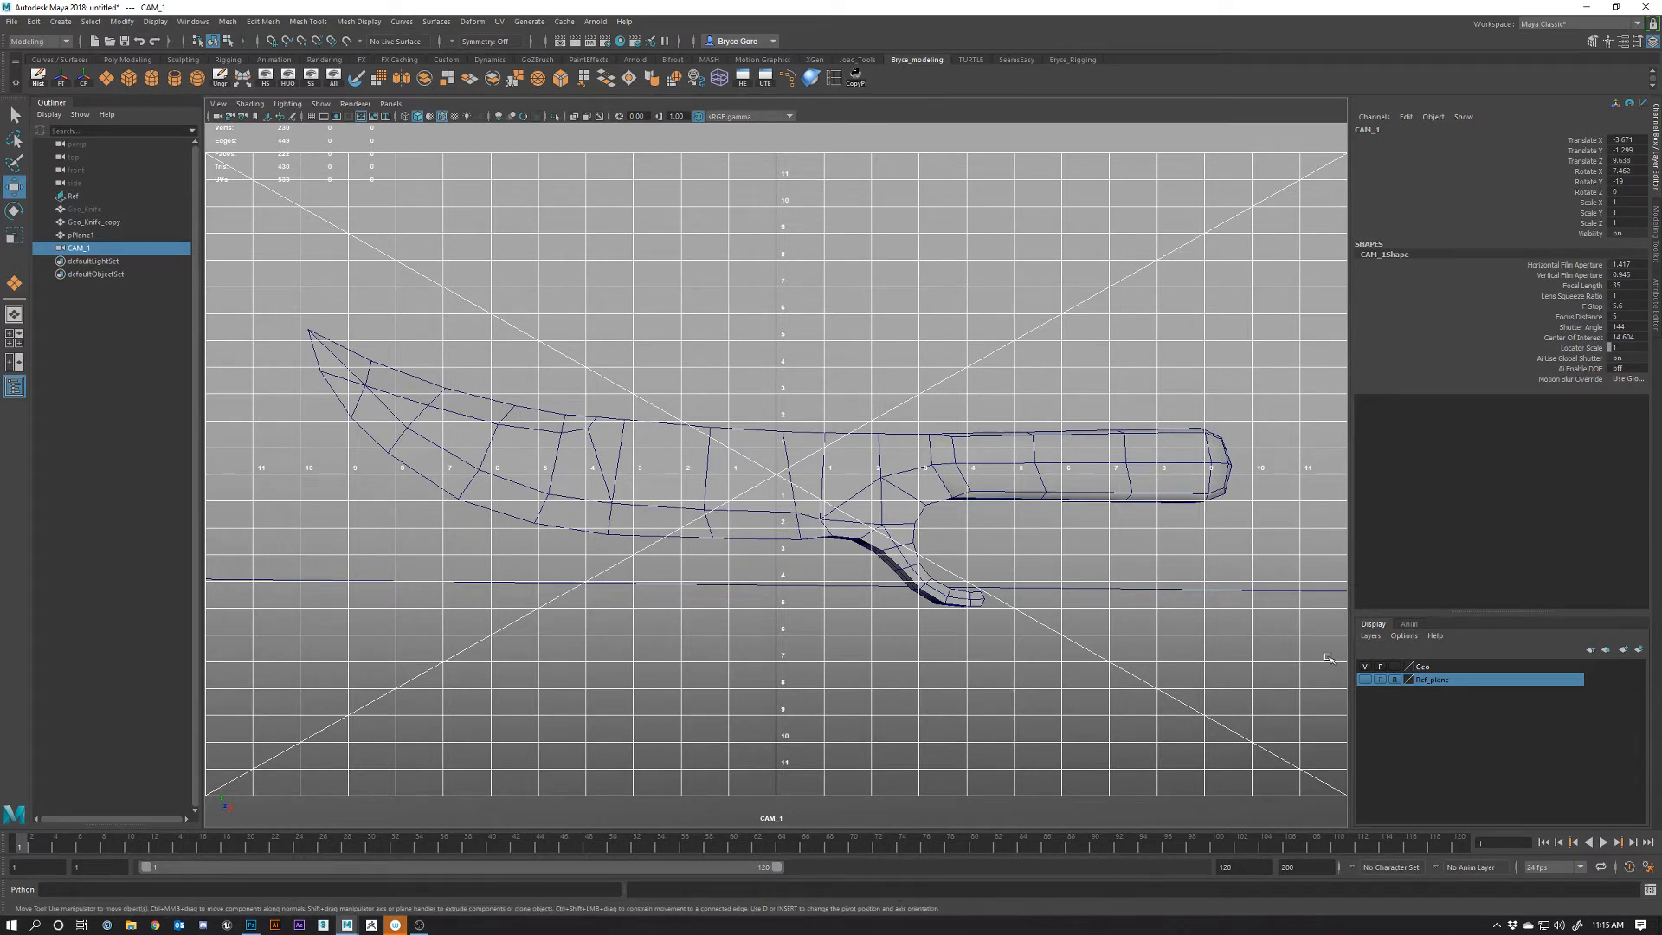
pyautogui.keyDown('alt'); pyautogui.moveTo(805, 537); pyautogui.dragTo(848, 572, button='right'); pyautogui.keyUp('alt')
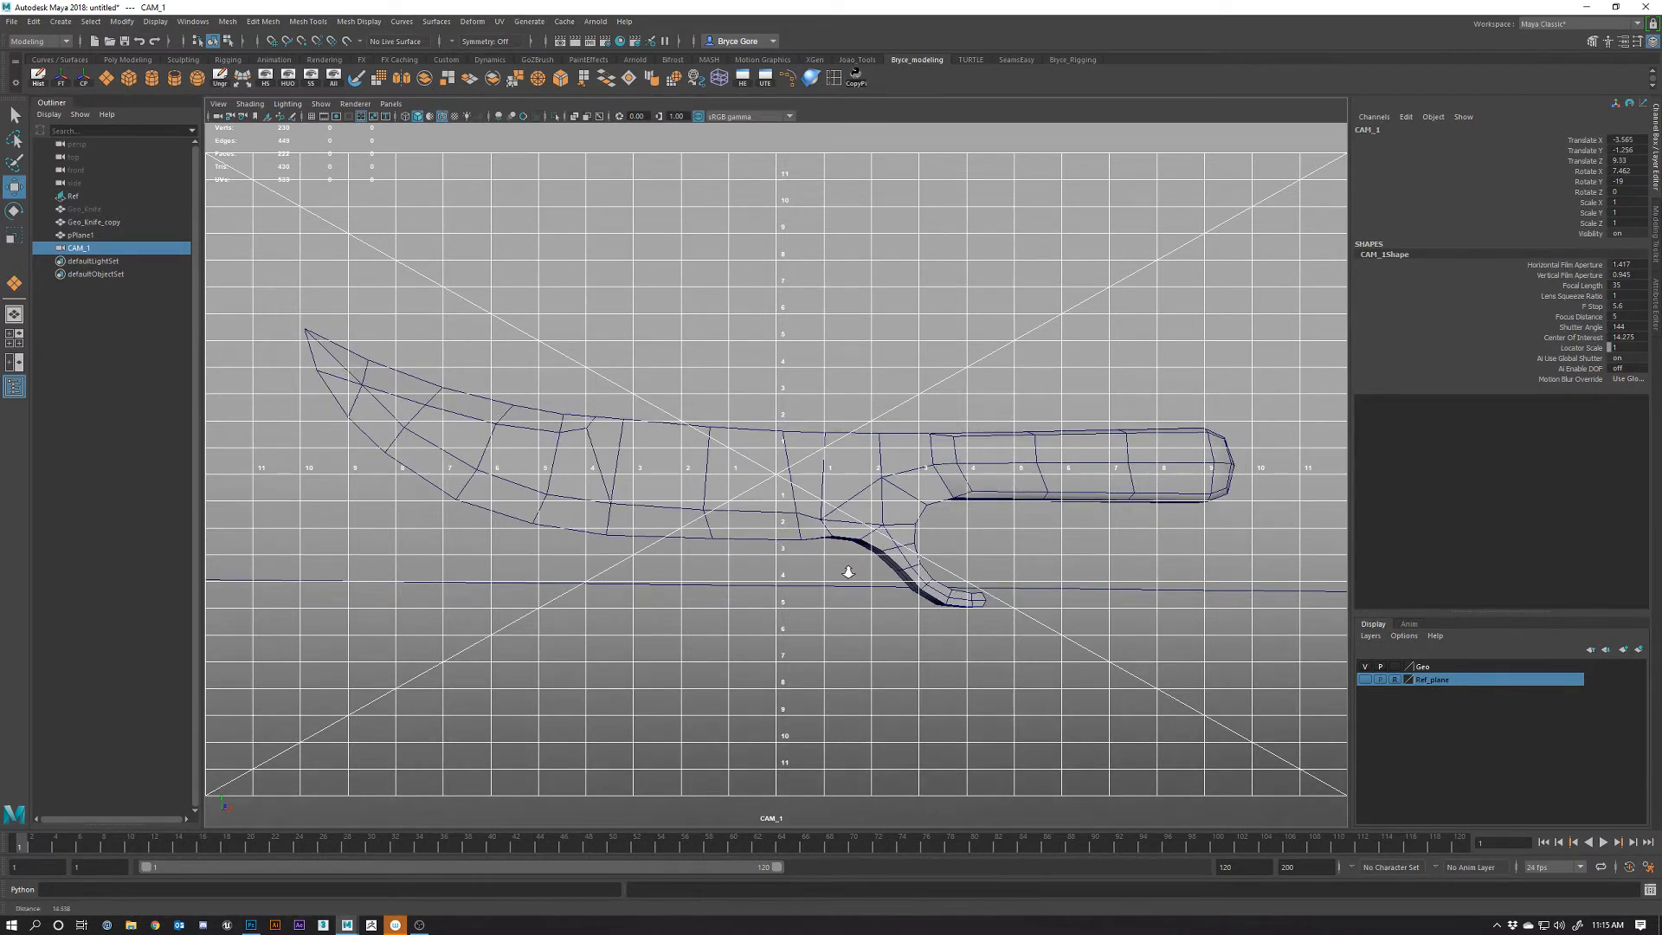
pyautogui.keyDown('alt'); pyautogui.moveTo(860, 547); pyautogui.dragTo(860, 572, button='middle'); pyautogui.keyUp('alt')
pyautogui.keyDown('alt'); pyautogui.moveTo(861, 575); pyautogui.dragTo(896, 575); pyautogui.keyUp('alt')
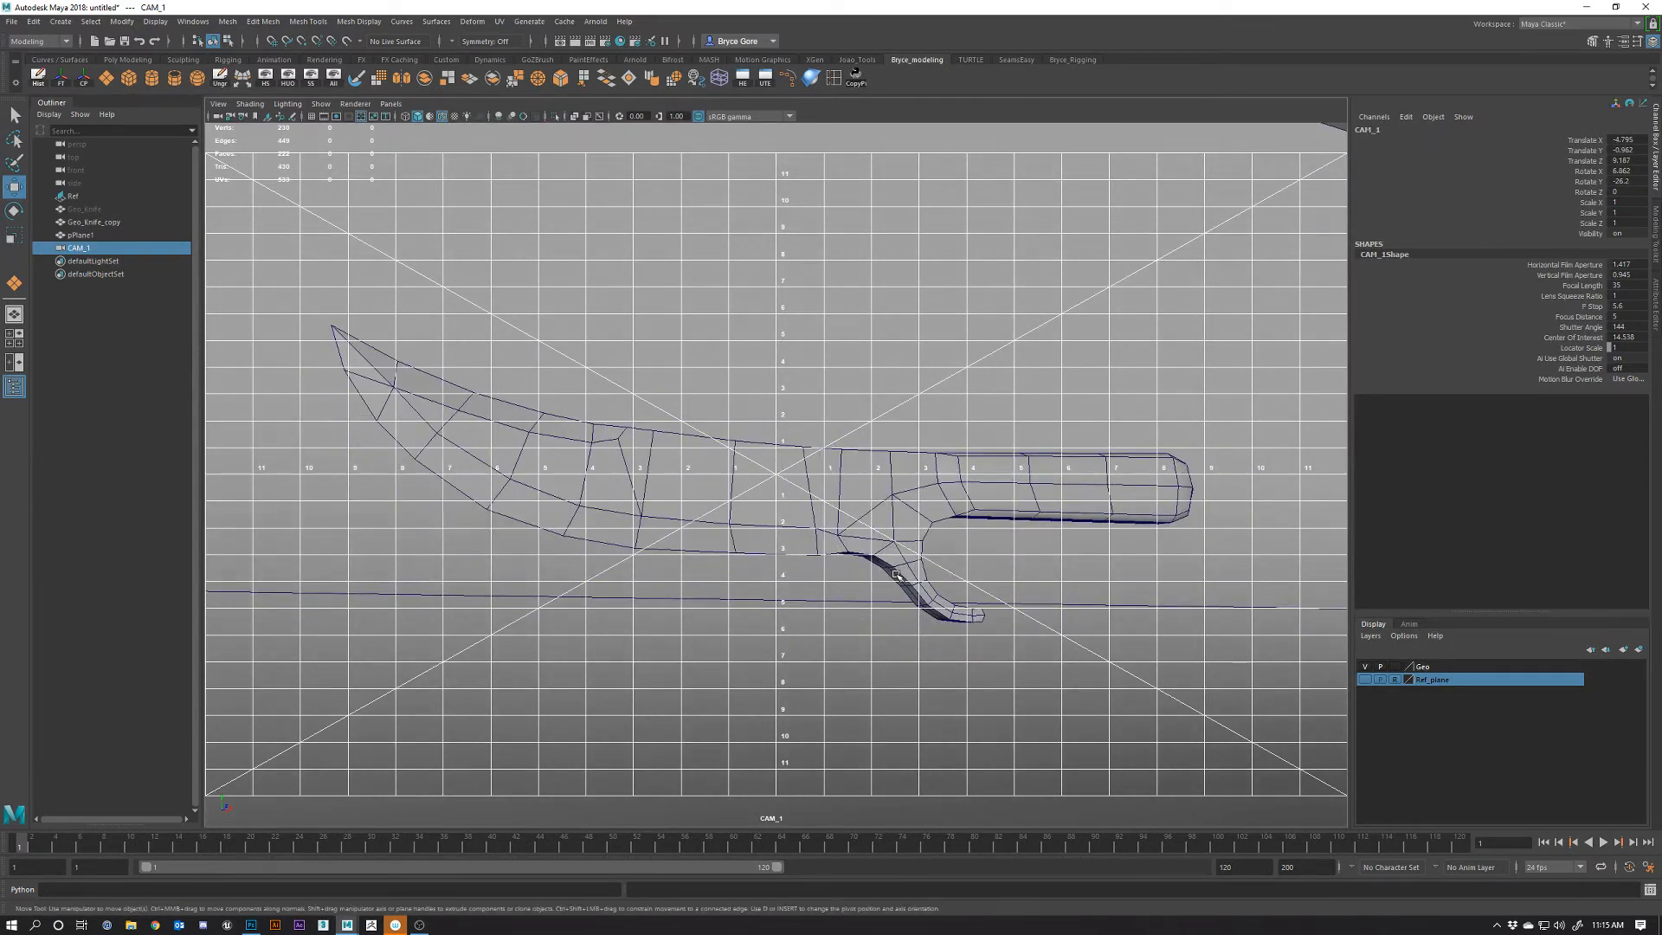
pyautogui.keyDown('alt'); pyautogui.moveTo(935, 599); pyautogui.dragTo(919, 611, button='right'); pyautogui.keyUp('alt')
pyautogui.keyDown('alt'); pyautogui.moveTo(919, 610); pyautogui.dragTo(920, 609, button='middle'); pyautogui.keyUp('alt')
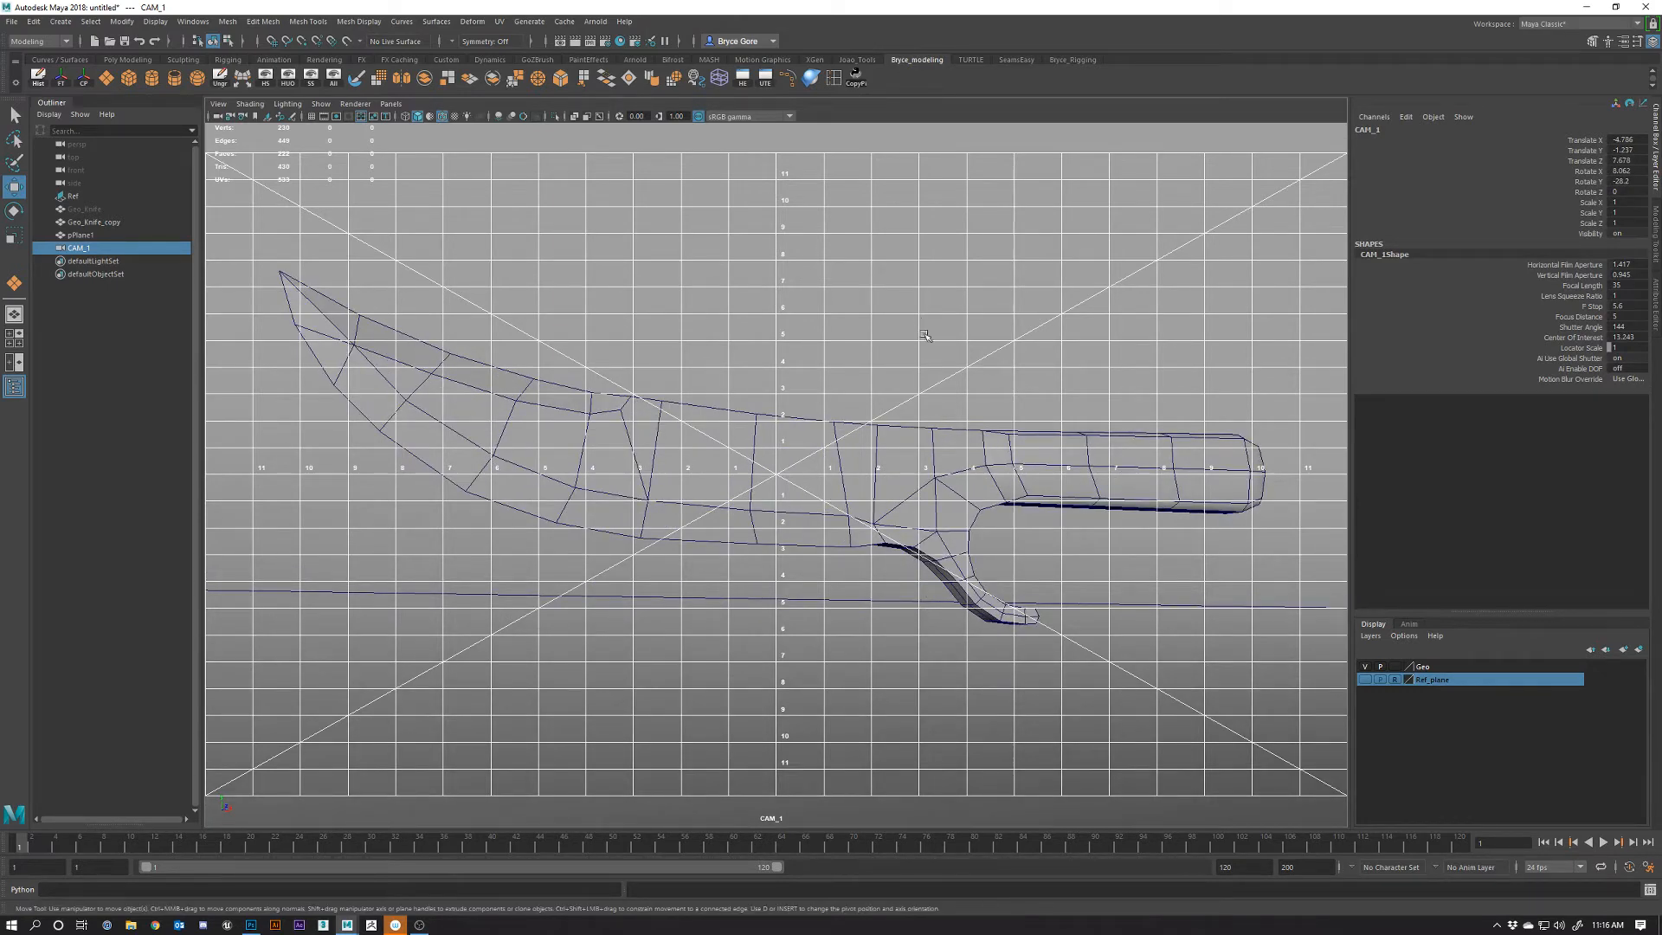
# Tumble and dolly CAM_1 so the larger knife angles diagonally across the frame, tip raised
pyautogui.keyDown('alt'); pyautogui.moveTo(924, 335); pyautogui.dragTo(905, 590, button='middle'); pyautogui.keyUp('alt')
pyautogui.keyDown('alt'); pyautogui.moveTo(905, 590); pyautogui.dragTo(1073, 381, button='right'); pyautogui.keyUp('alt')
pyautogui.keyDown('alt'); pyautogui.moveTo(1073, 381); pyautogui.dragTo(933, 199, button='middle'); pyautogui.keyUp('alt')
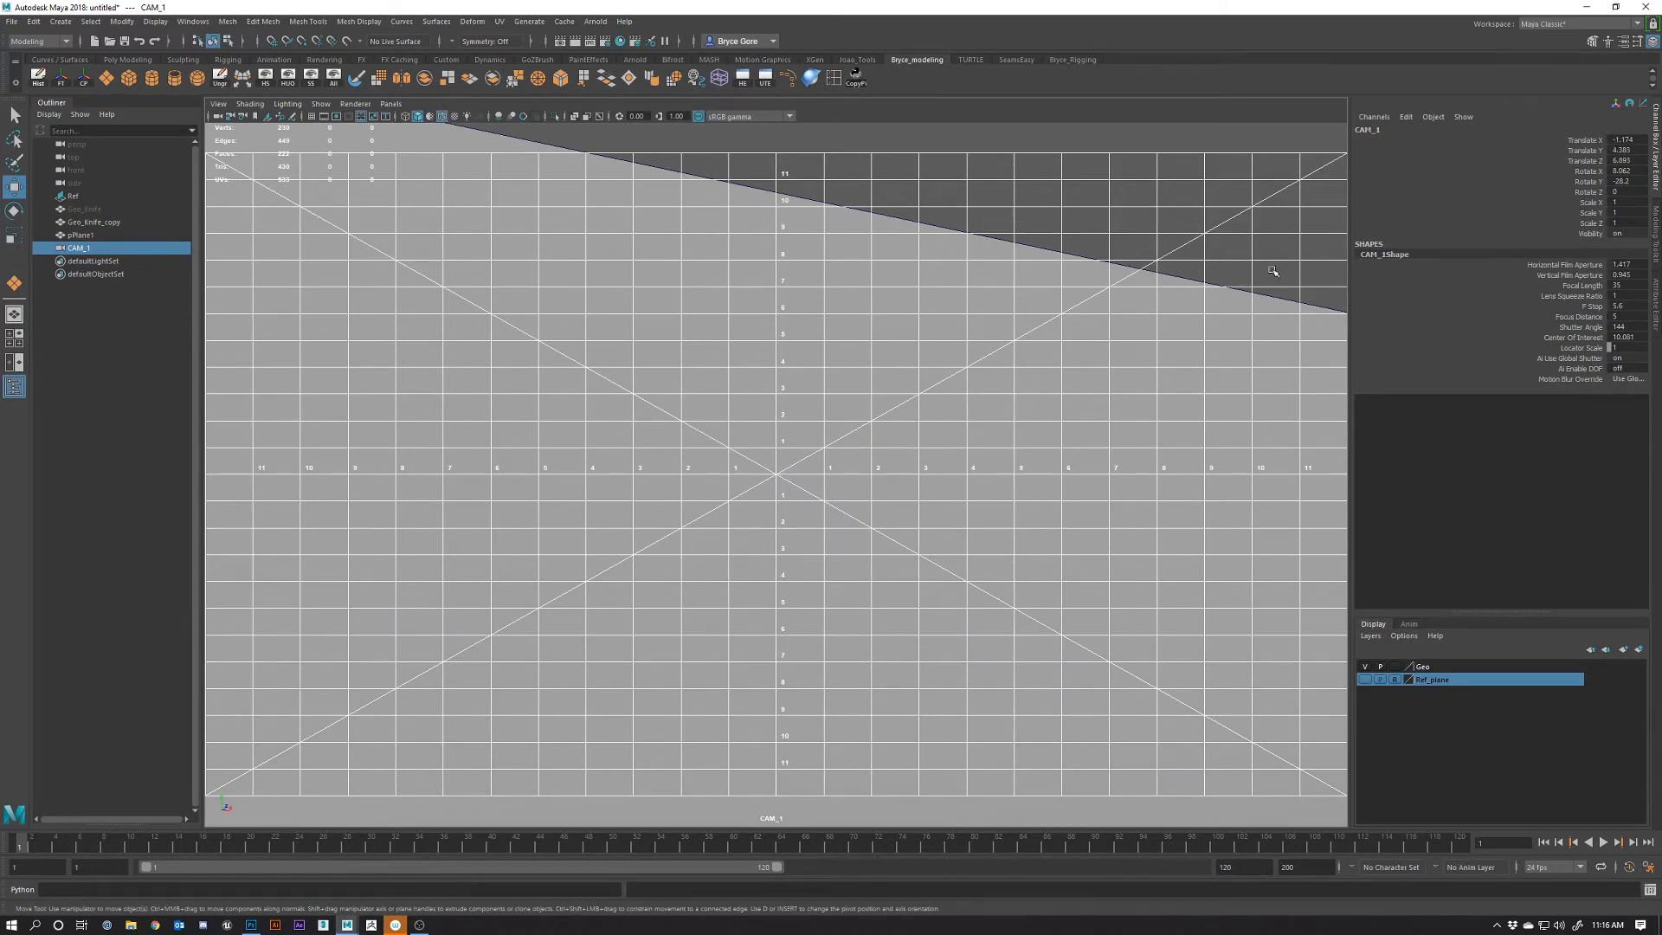
pyautogui.keyDown('alt'); pyautogui.moveTo(779, 629); pyautogui.dragTo(860, 338, button='middle'); pyautogui.keyUp('alt')
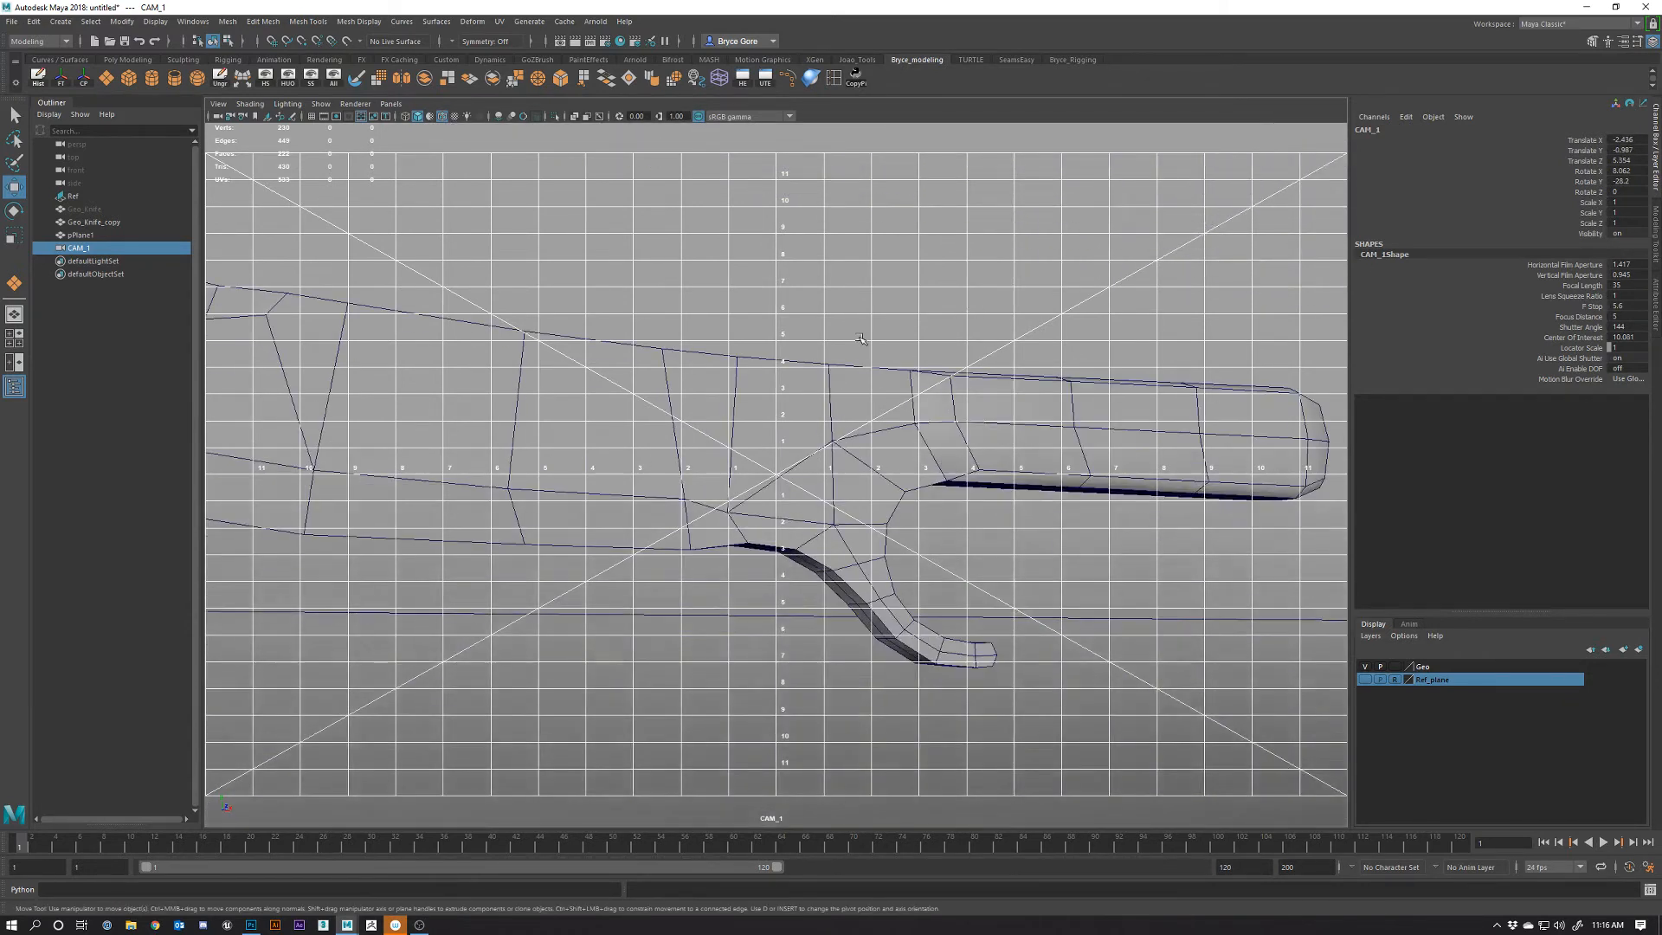
pyautogui.keyDown('alt'); pyautogui.moveTo(859, 337); pyautogui.dragTo(857, 555, button='right'); pyautogui.keyUp('alt')
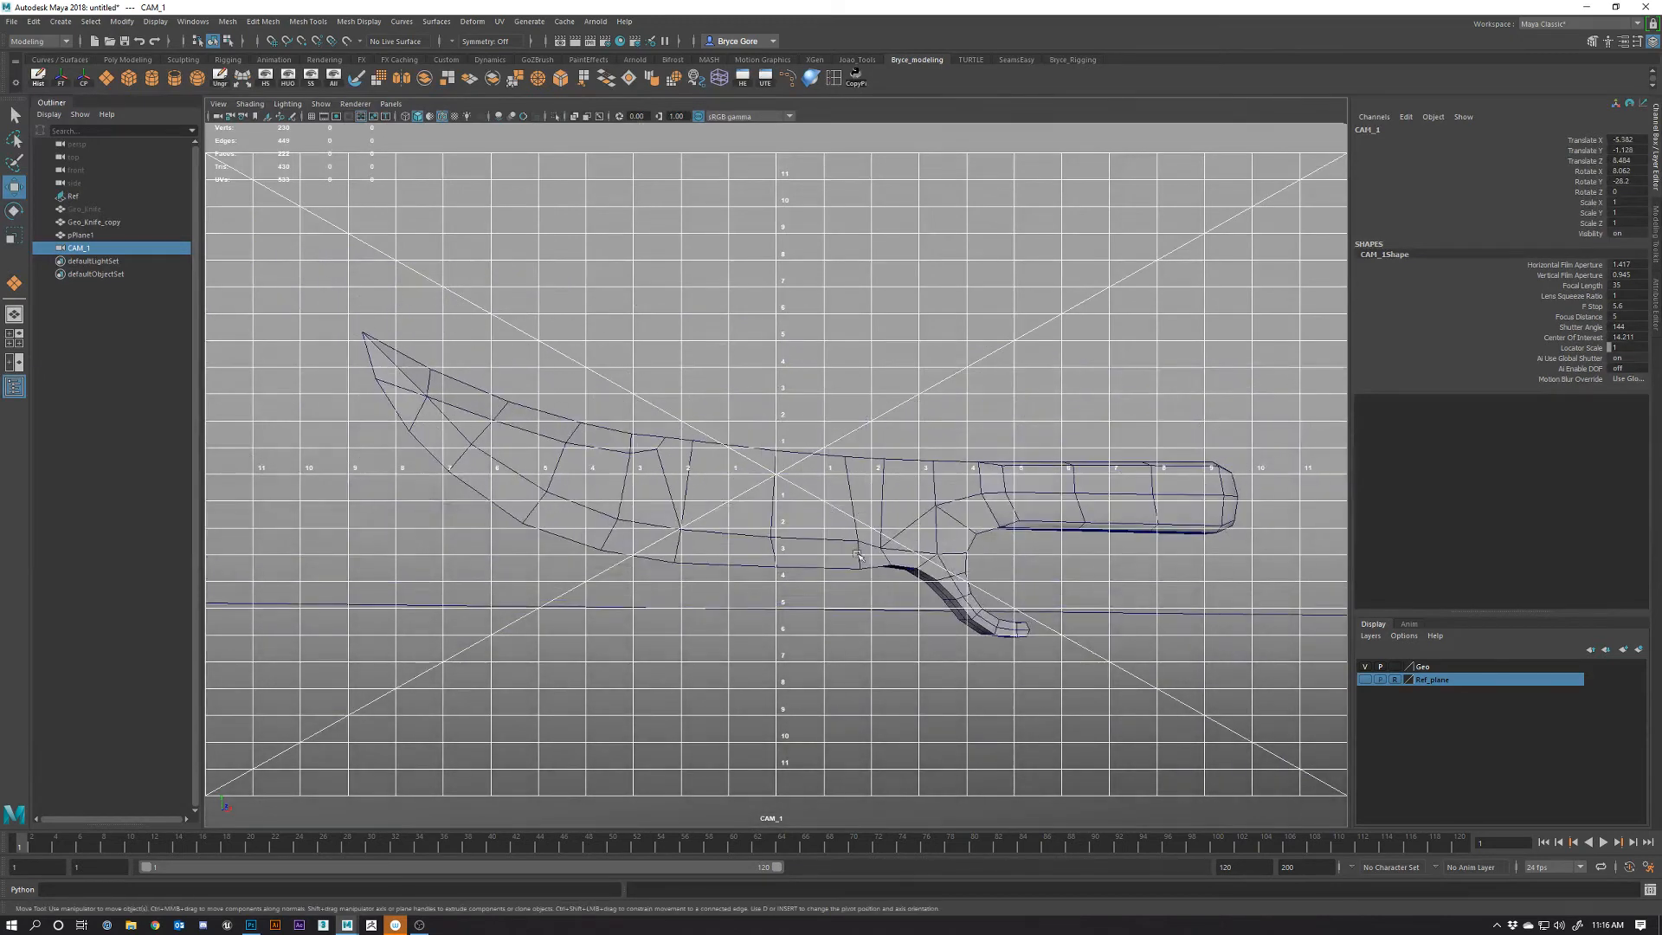
pyautogui.keyDown('alt'); pyautogui.moveTo(856, 555); pyautogui.dragTo(941, 618); pyautogui.keyUp('alt')
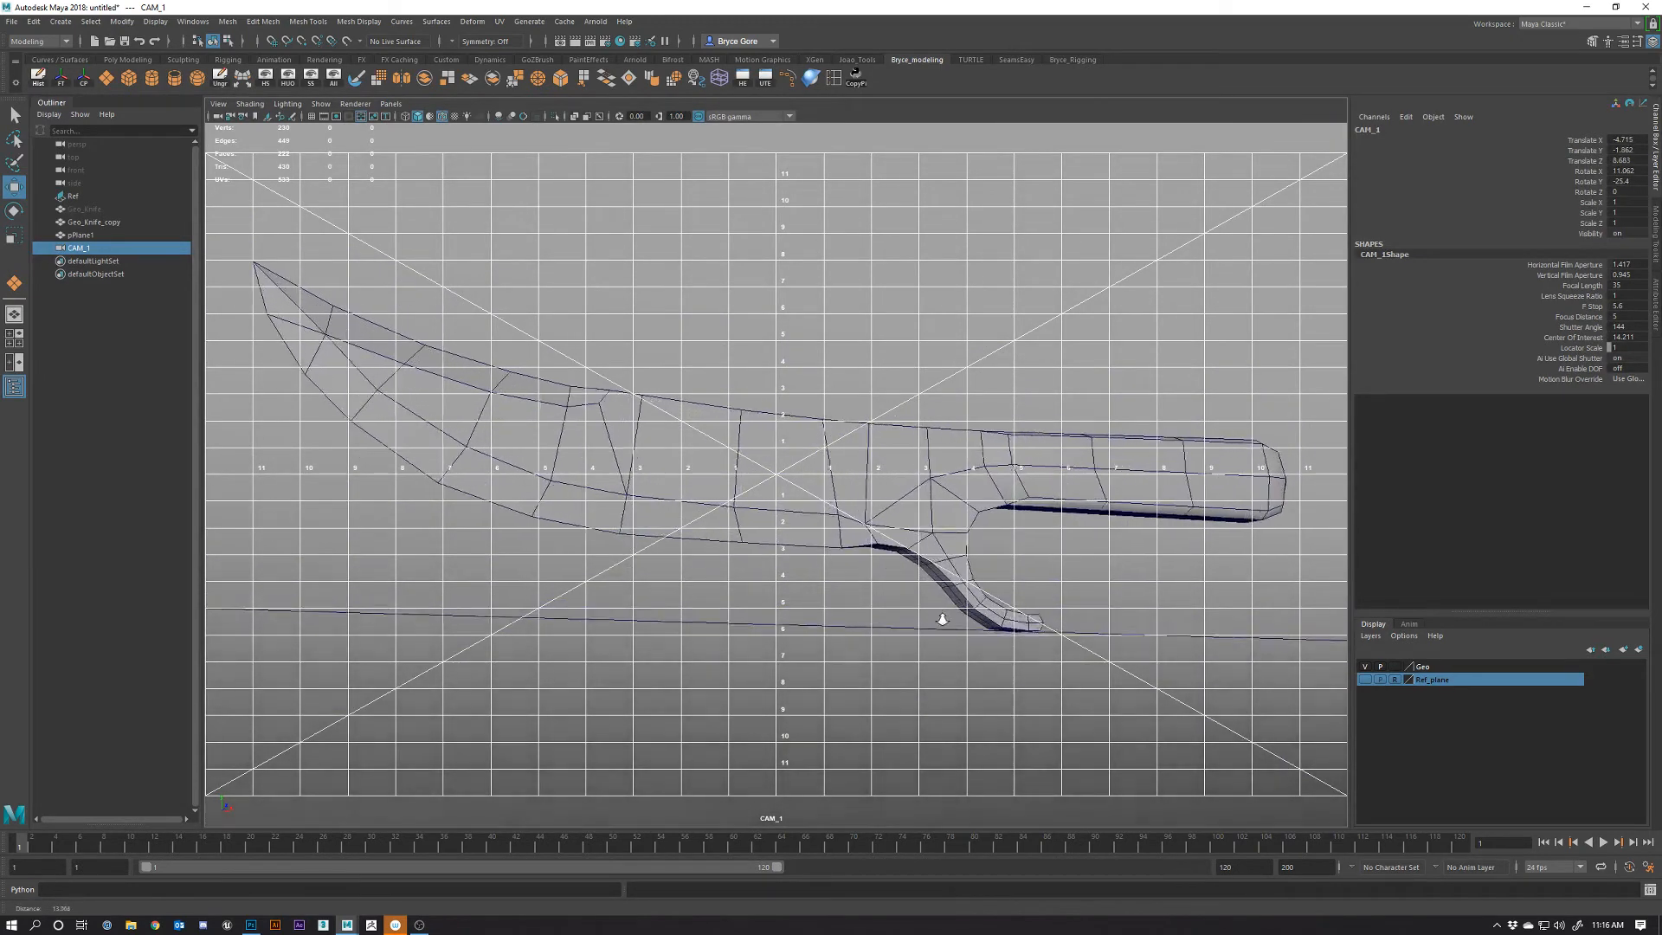
pyautogui.keyDown('alt'); pyautogui.moveTo(941, 619); pyautogui.dragTo(891, 605, button='right'); pyautogui.keyUp('alt')
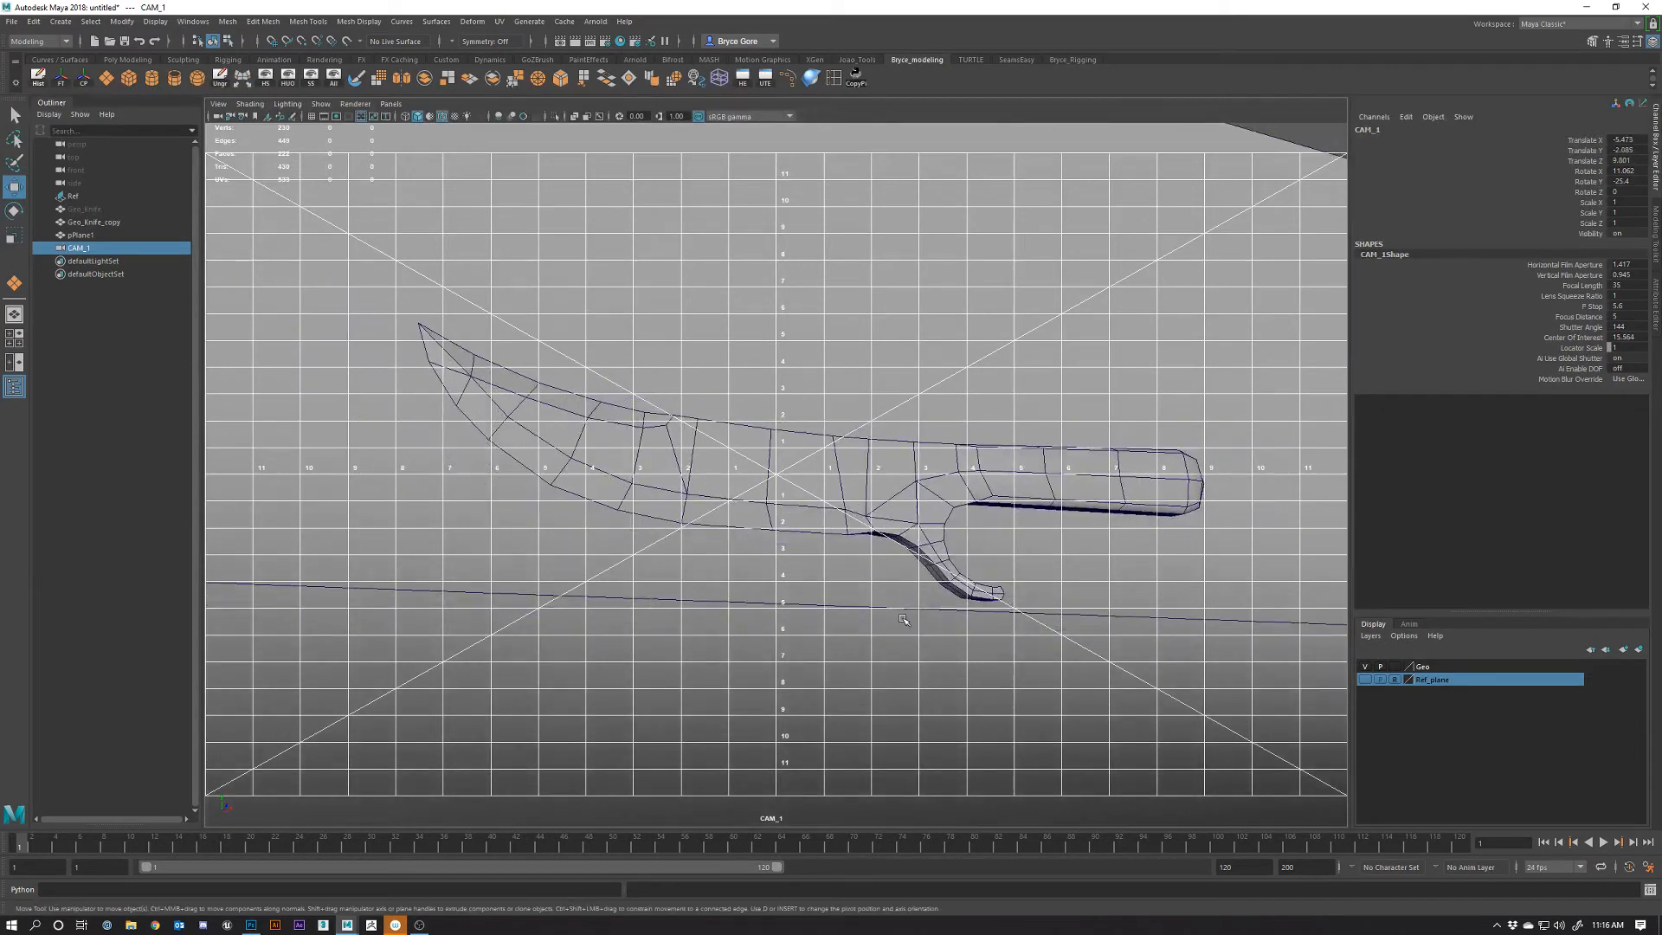
pyautogui.keyDown('alt'); pyautogui.moveTo(903, 619); pyautogui.dragTo(900, 612); pyautogui.keyUp('alt')
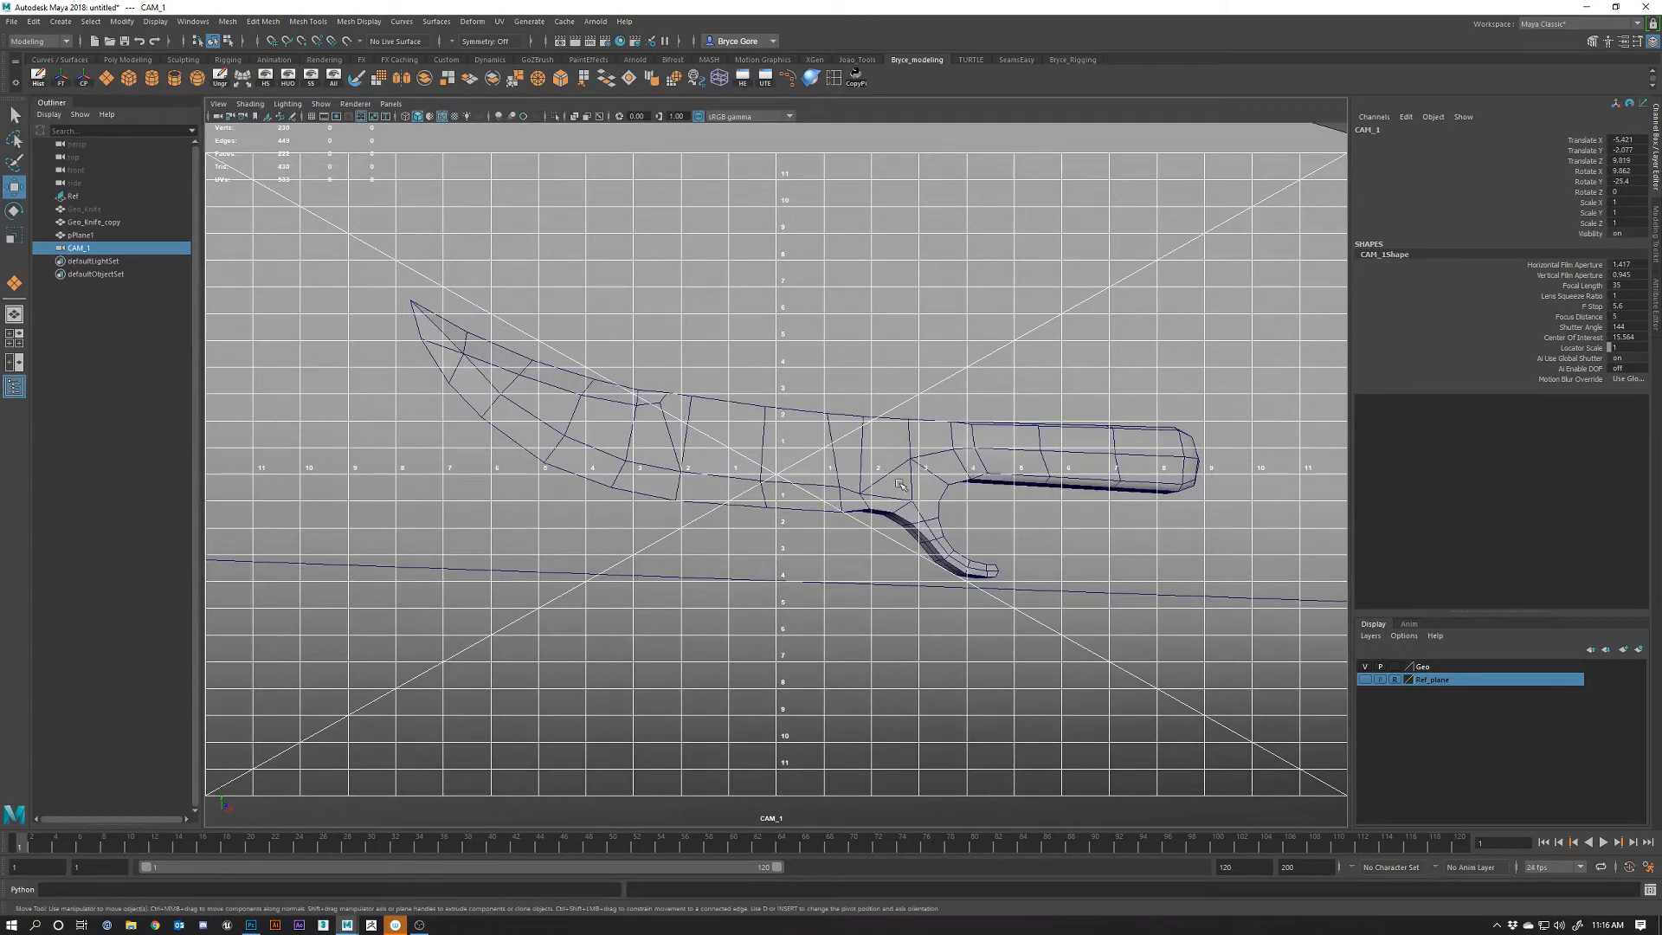
# Rotate Geo_Knife_copy to about -10.5 degrees in Z and pan CAM_1 so it sits lower-left
pyautogui.click(900, 485)
pyautogui.press('e')
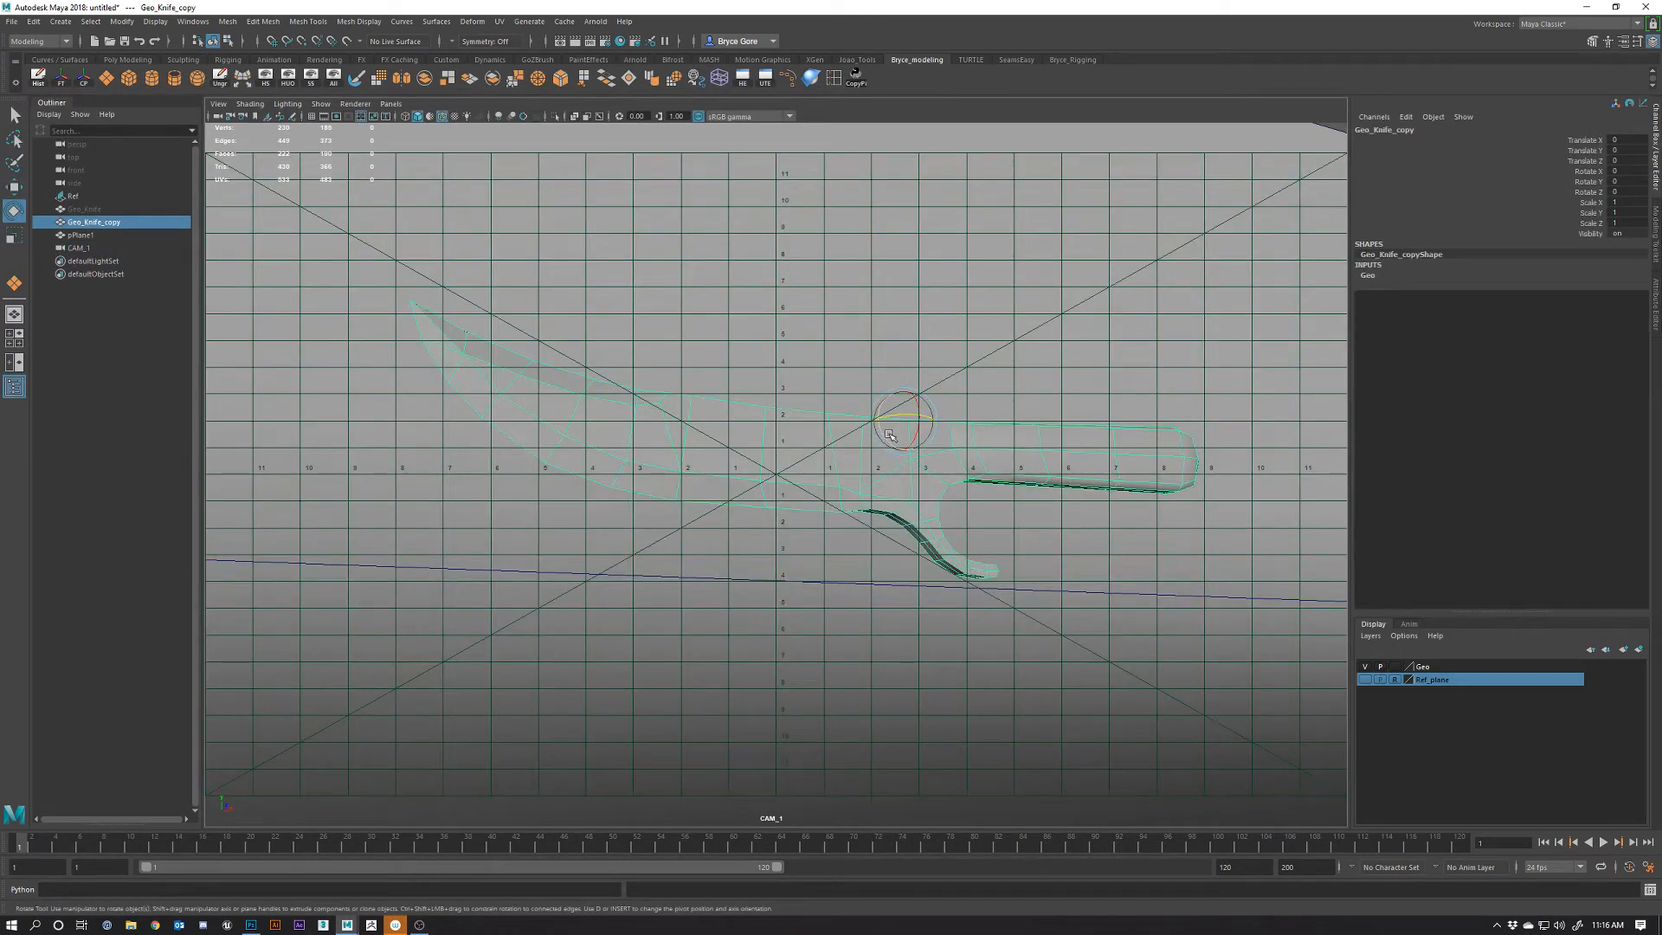
pyautogui.moveTo(888, 435)
pyautogui.mouseDown()
pyautogui.moveTo(938, 450)
pyautogui.moveTo(897, 435)
pyautogui.moveTo(900, 419)
pyautogui.mouseUp()
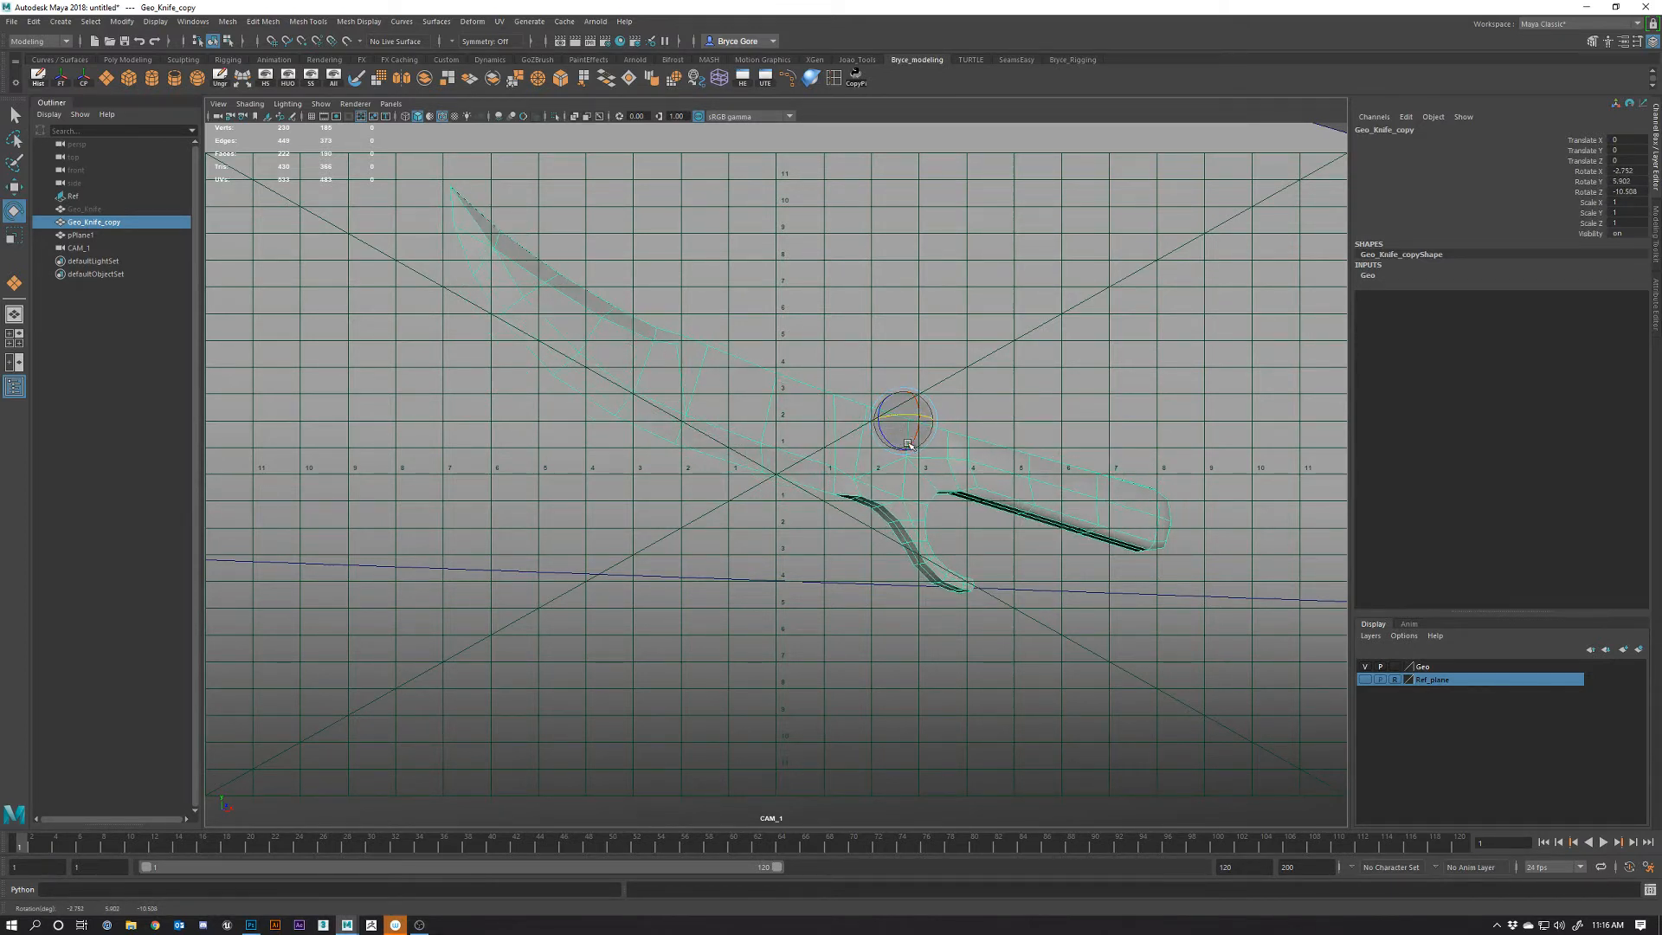
pyautogui.keyDown('alt'); pyautogui.moveTo(918, 439); pyautogui.dragTo(883, 469, button='middle'); pyautogui.keyUp('alt')
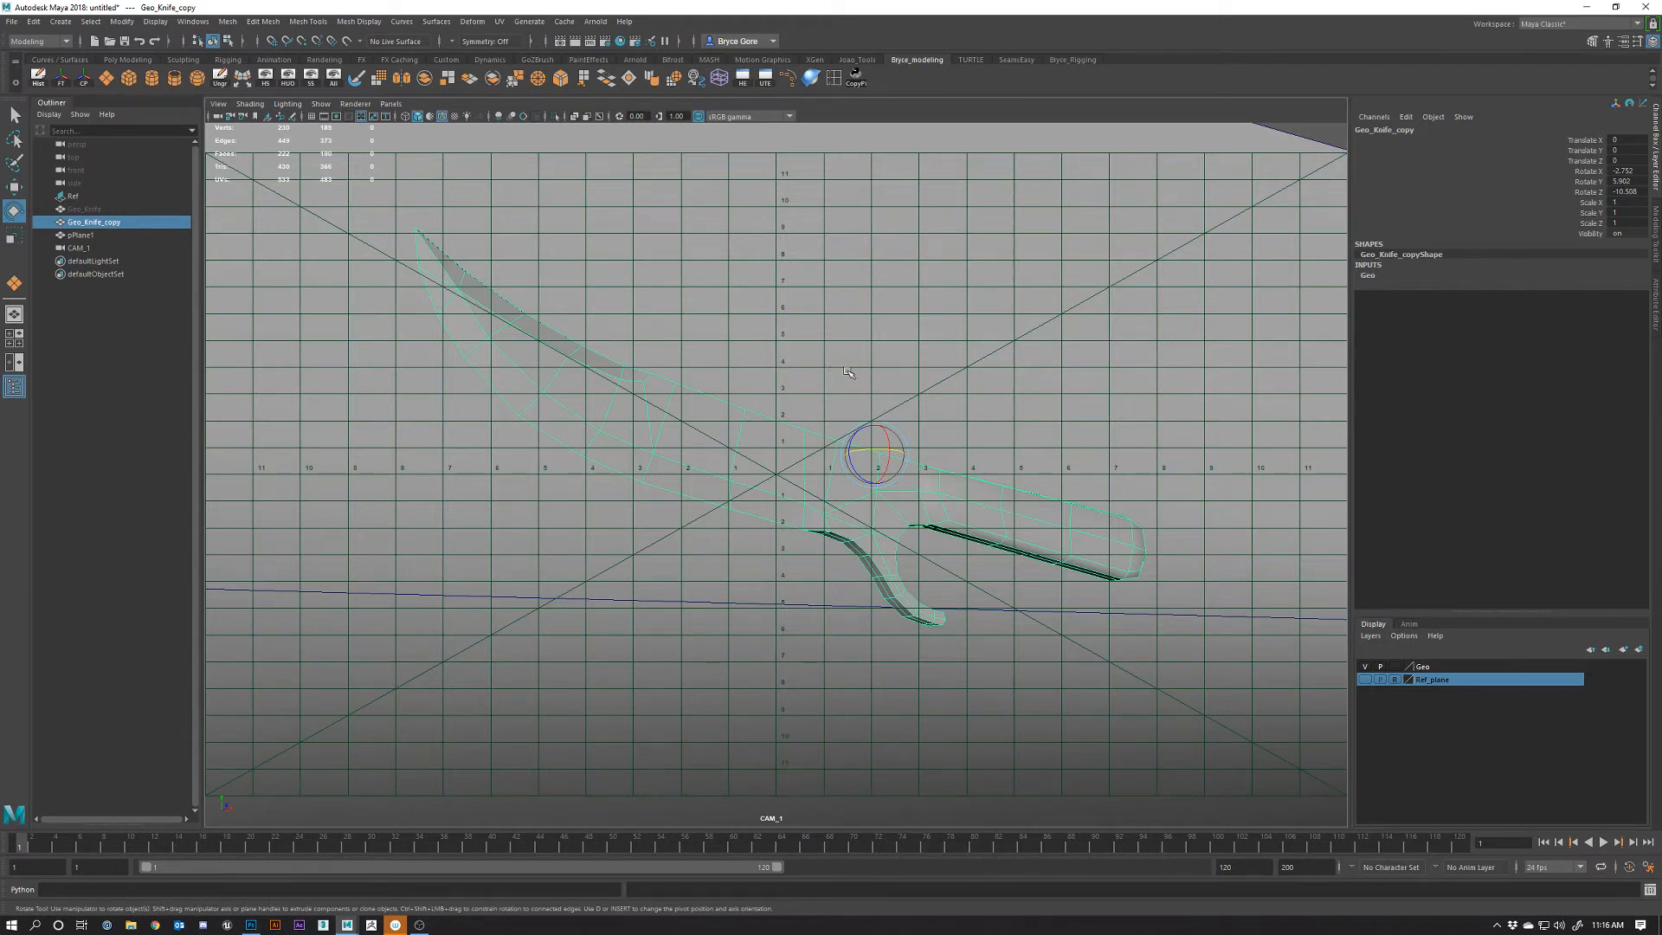
pyautogui.keyDown('alt'); pyautogui.moveTo(850, 374); pyautogui.dragTo(856, 393, button='middle'); pyautogui.keyUp('alt')
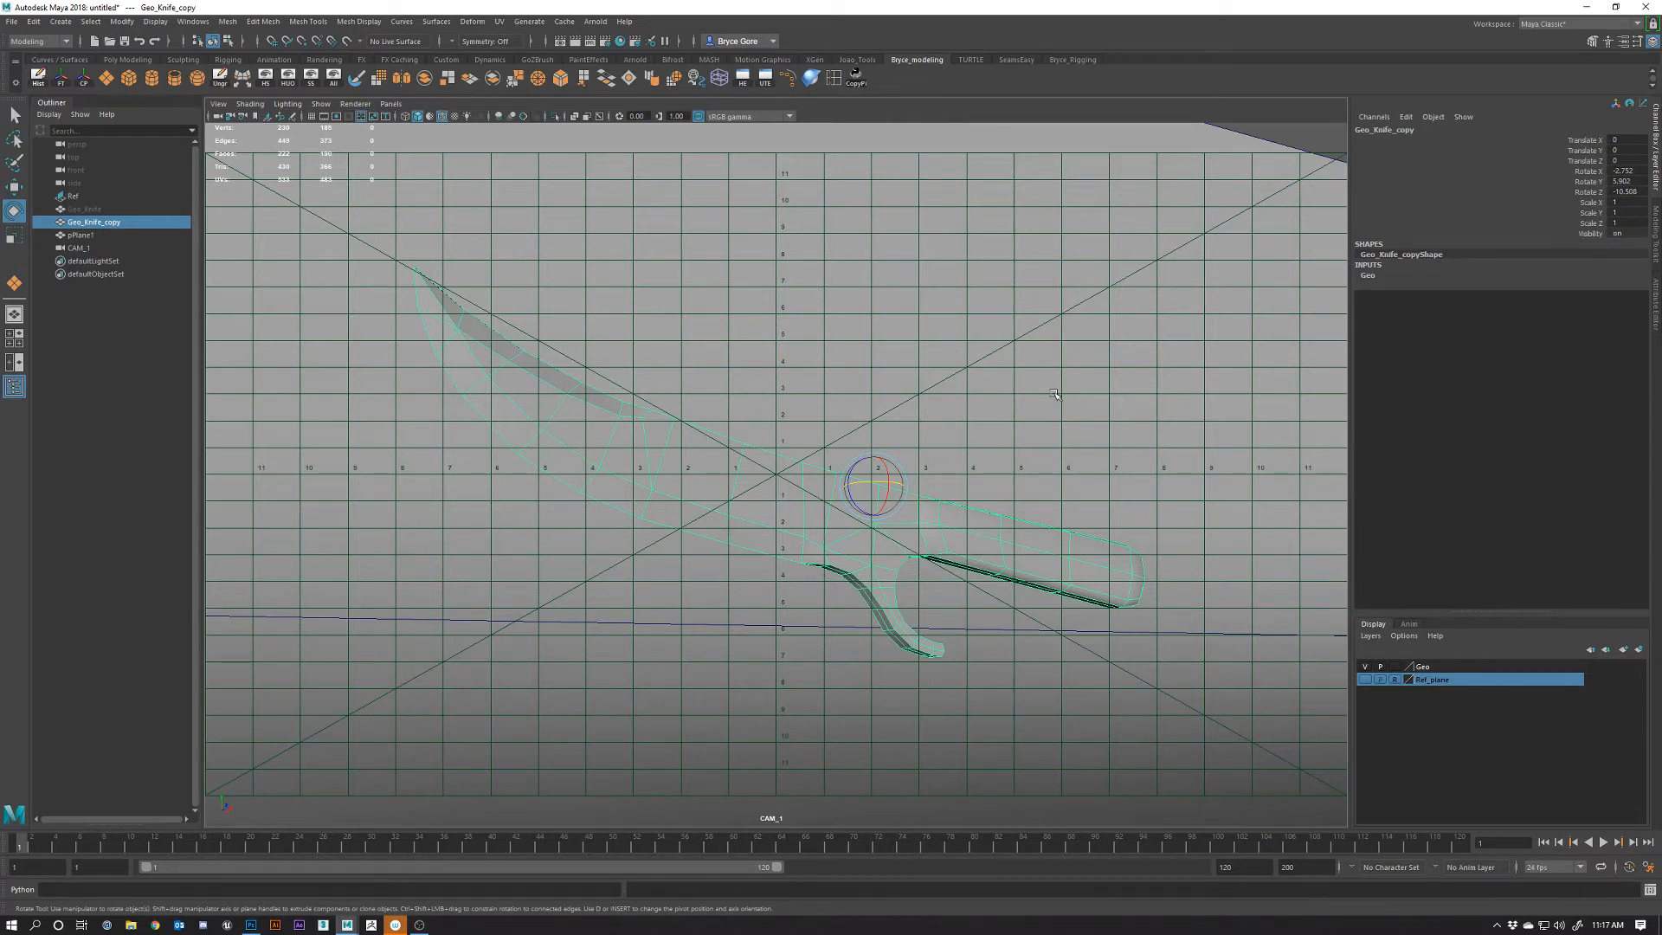
pyautogui.click(1330, 159)
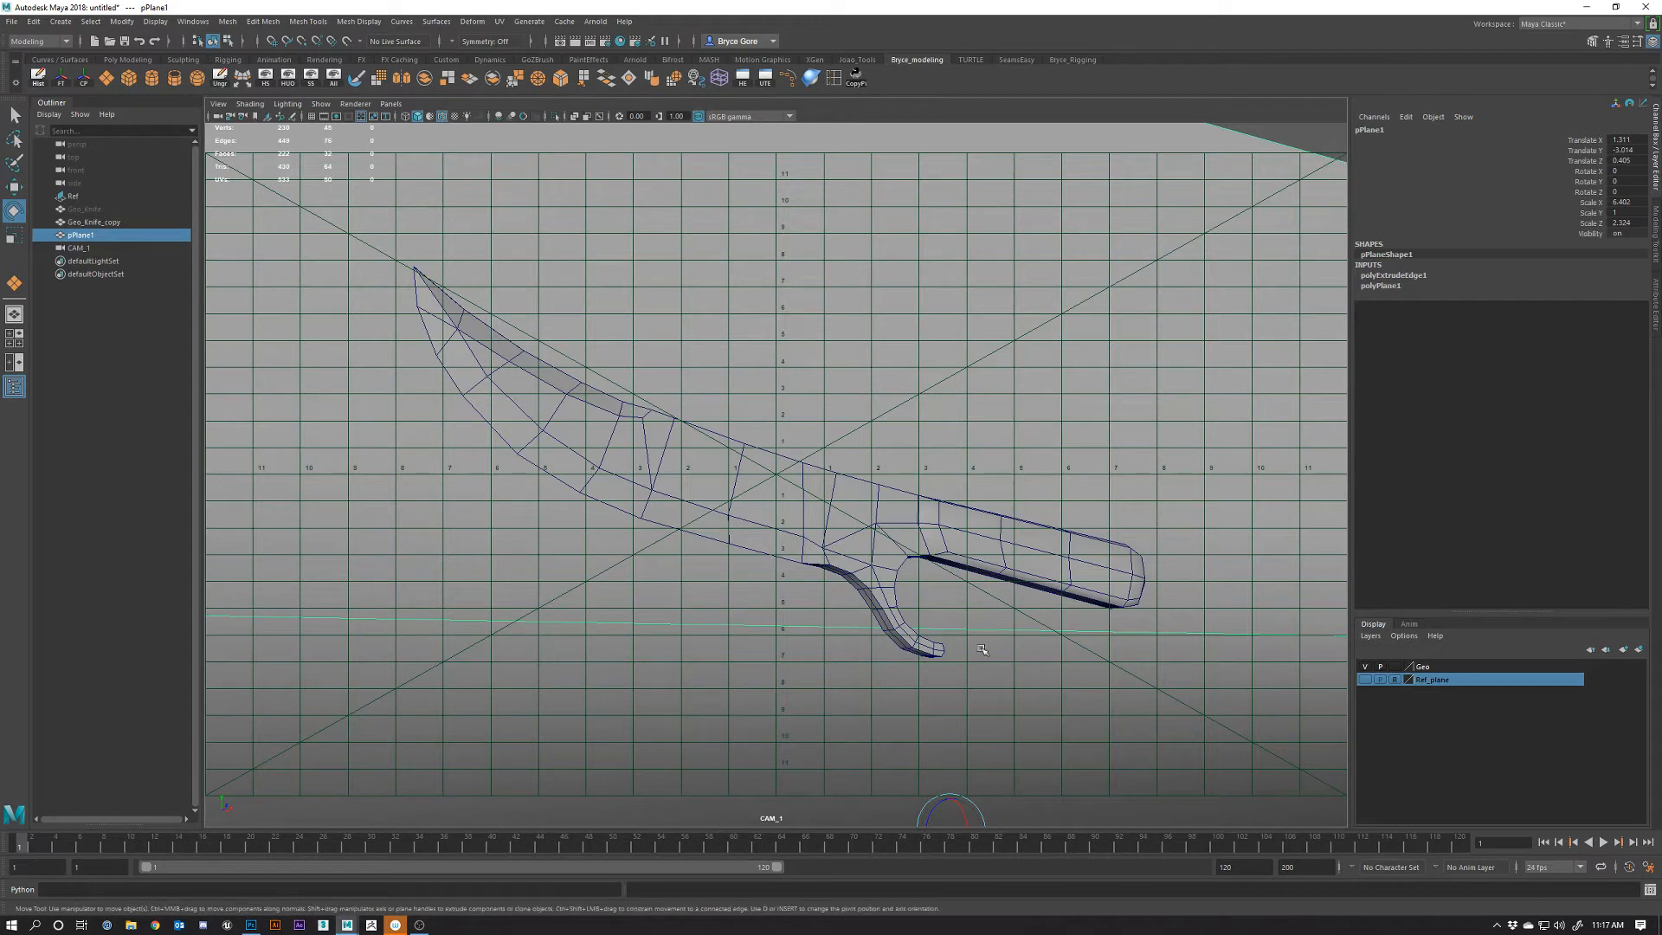
# Raise pPlane1 slightly in Y, lock CAM_1 against movement, and switch to the four-view layout
pyautogui.press('w')
pyautogui.moveTo(957, 802); pyautogui.dragTo(962, 761)
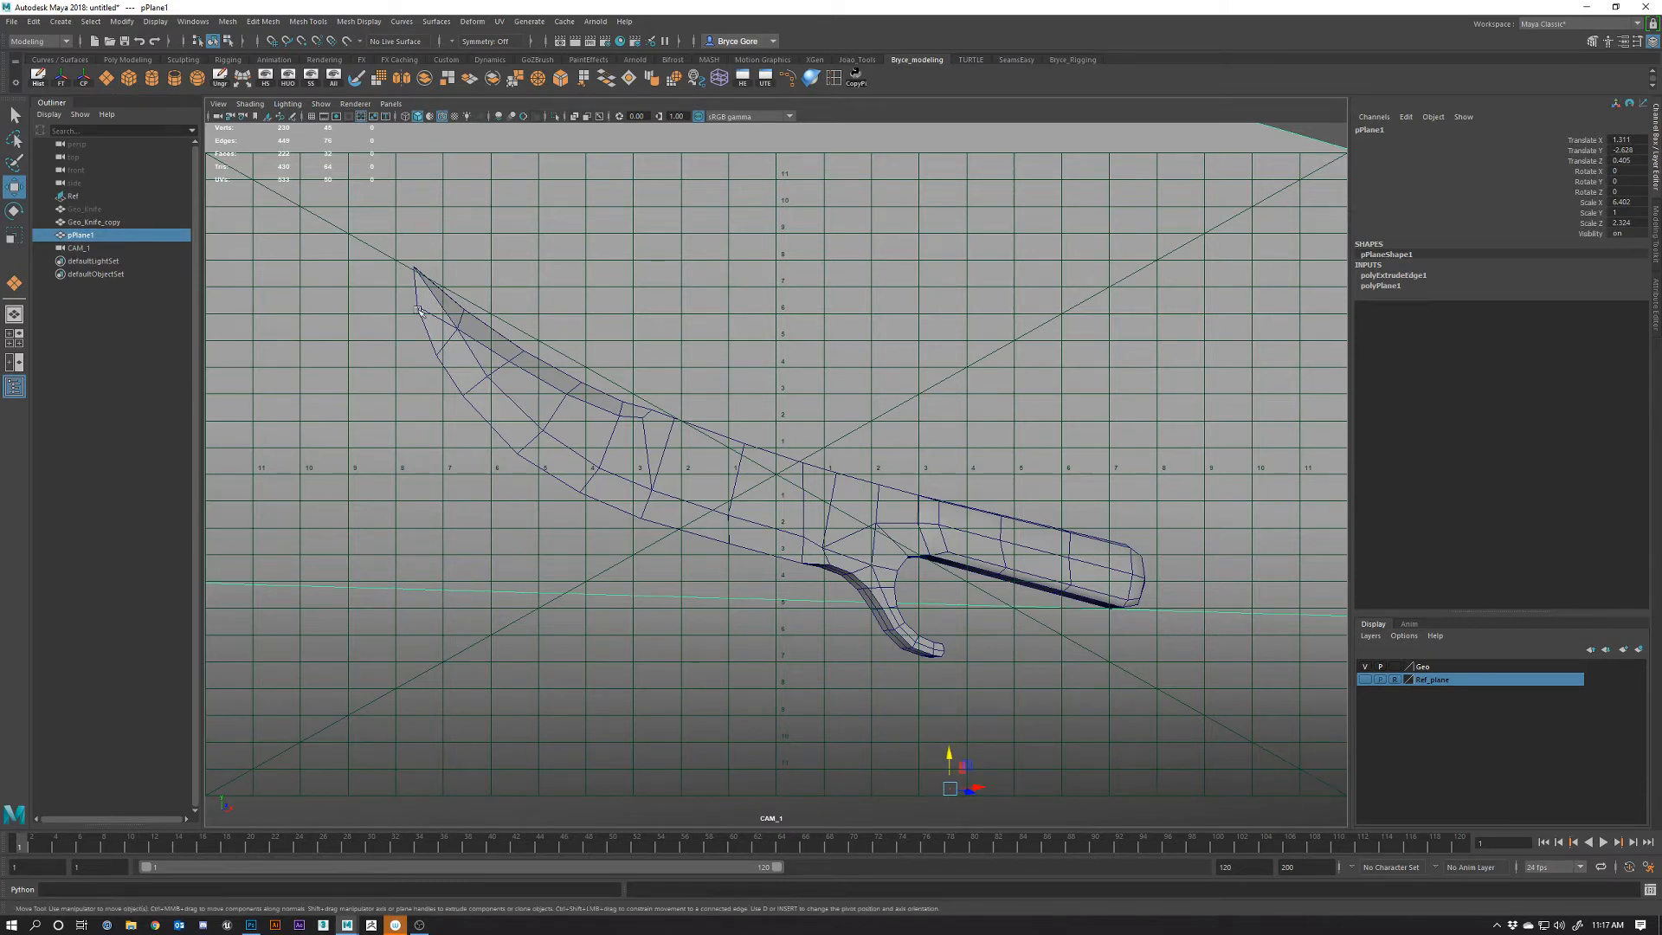
pyautogui.click(231, 117)
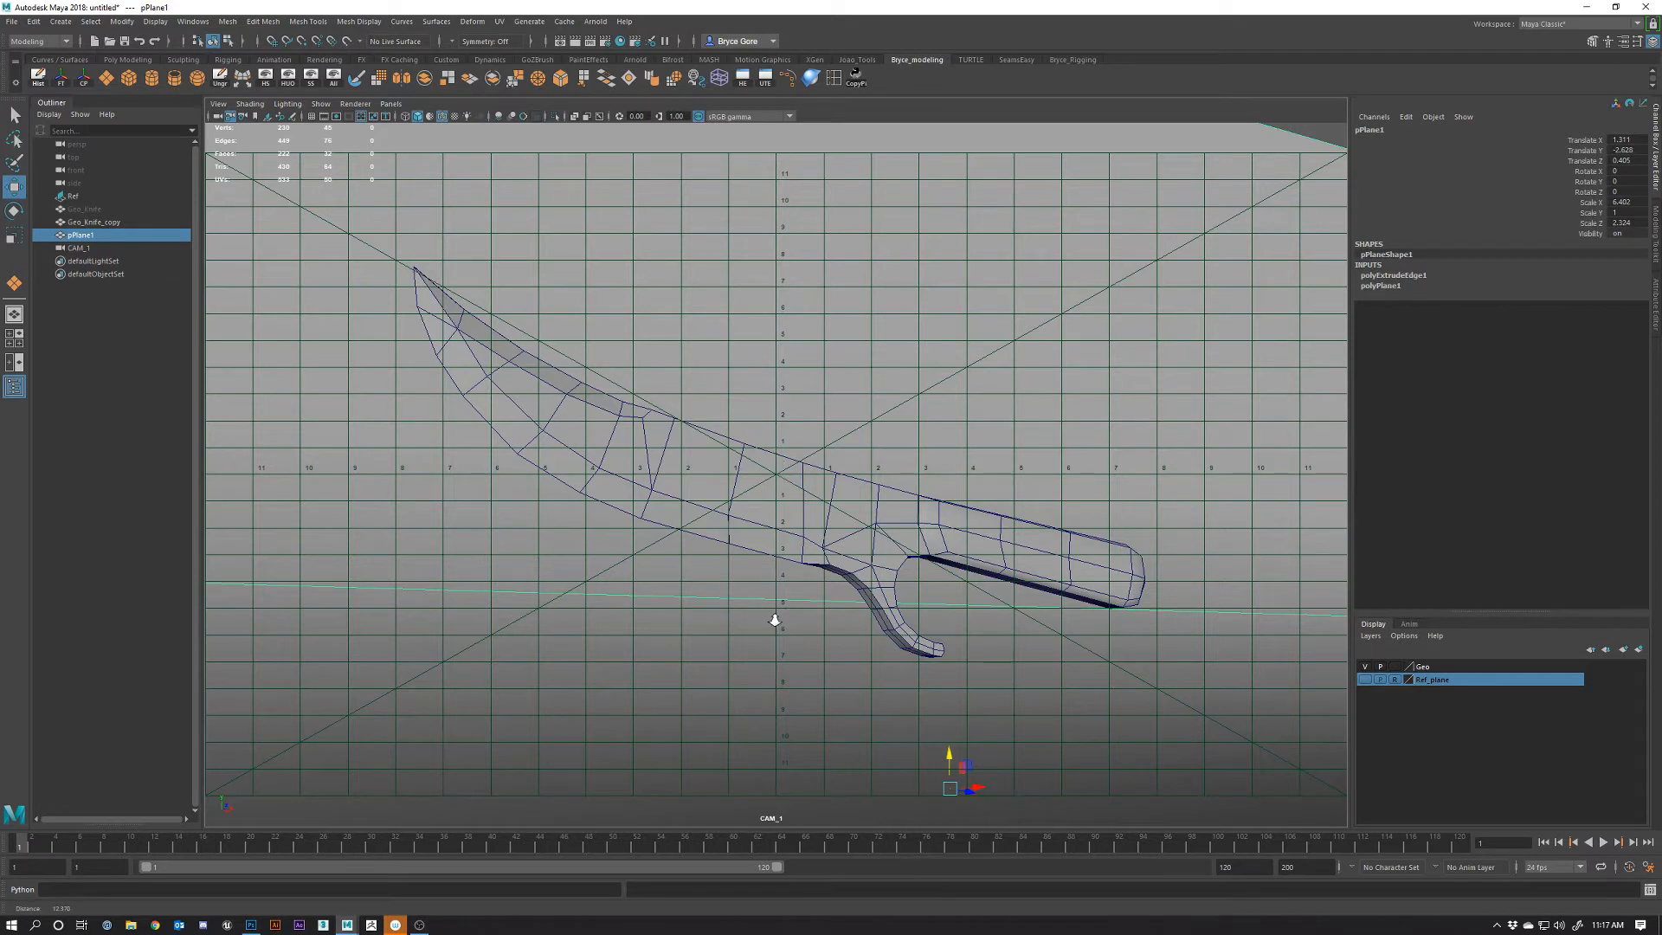
pyautogui.keyDown('alt'); pyautogui.moveTo(830, 531); pyautogui.dragTo(821, 454, button='middle'); pyautogui.keyUp('alt')
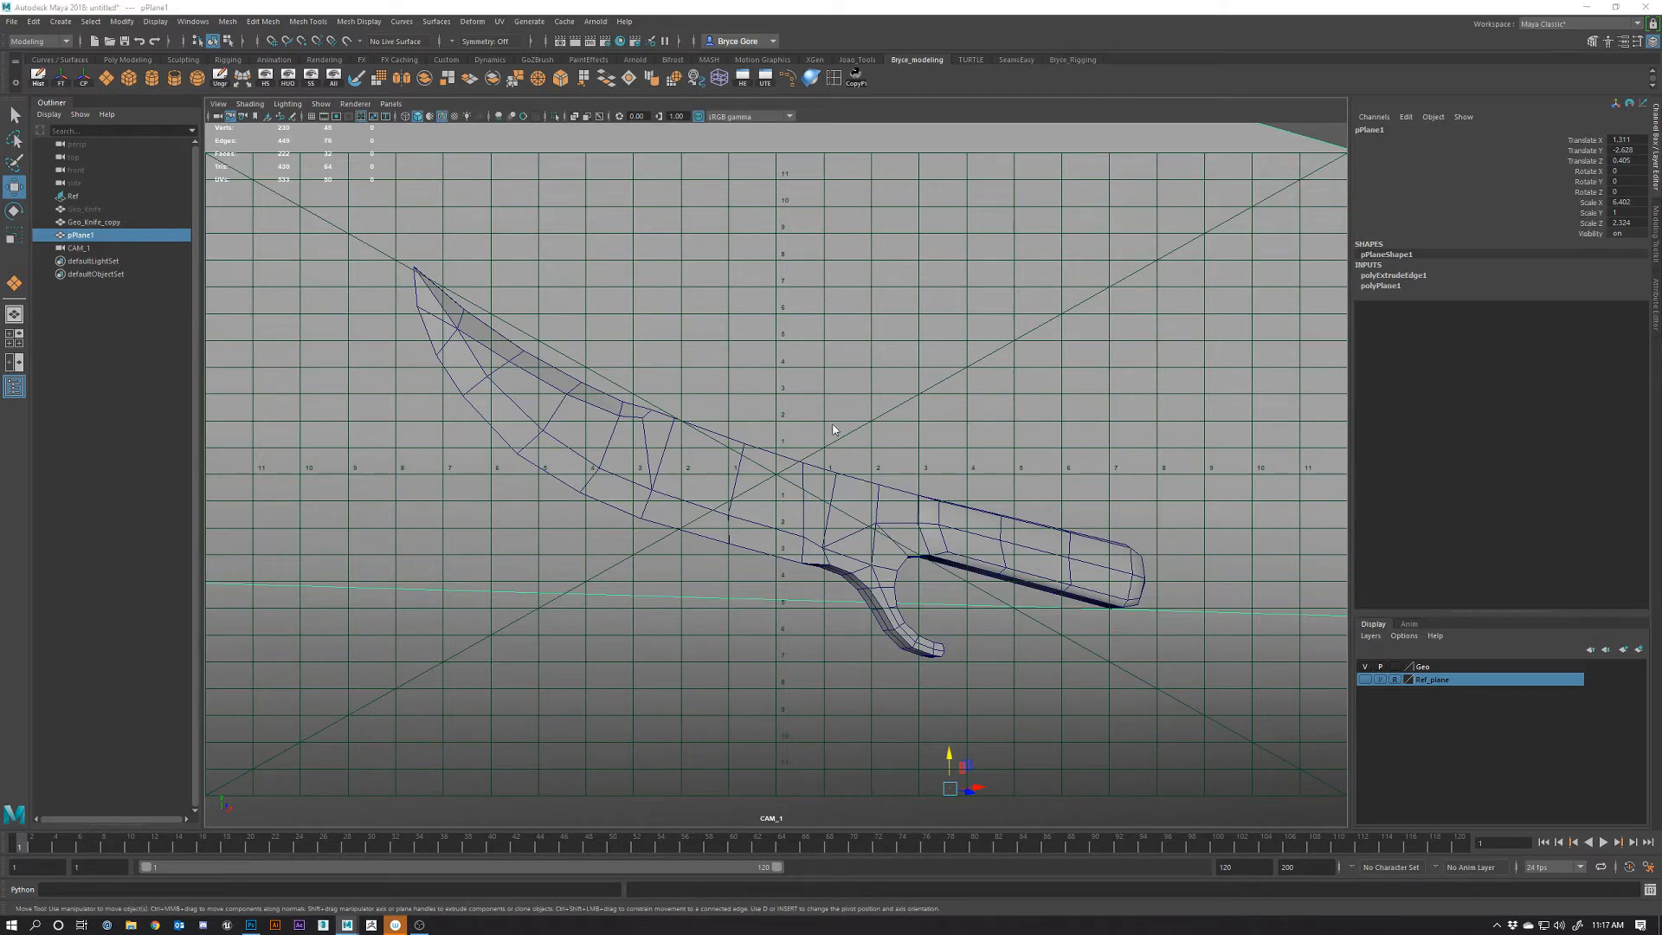
pyautogui.press('space')
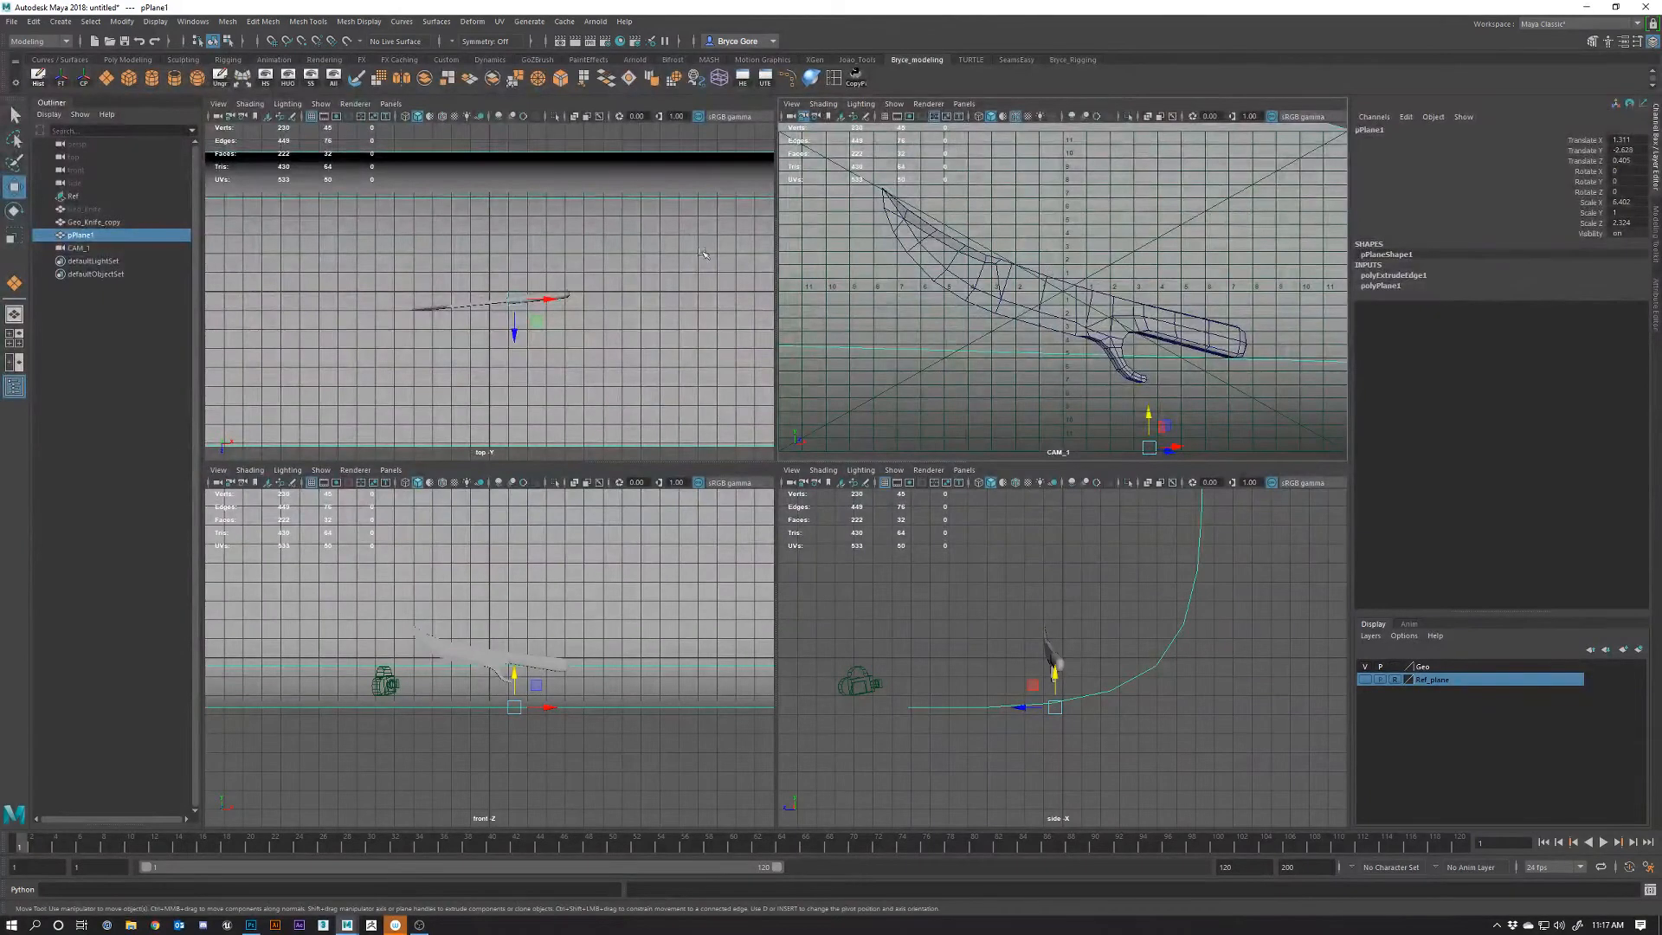
# Switch a panel to the perspective view, maximize it, and orbit around the knife
pyautogui.press('space')
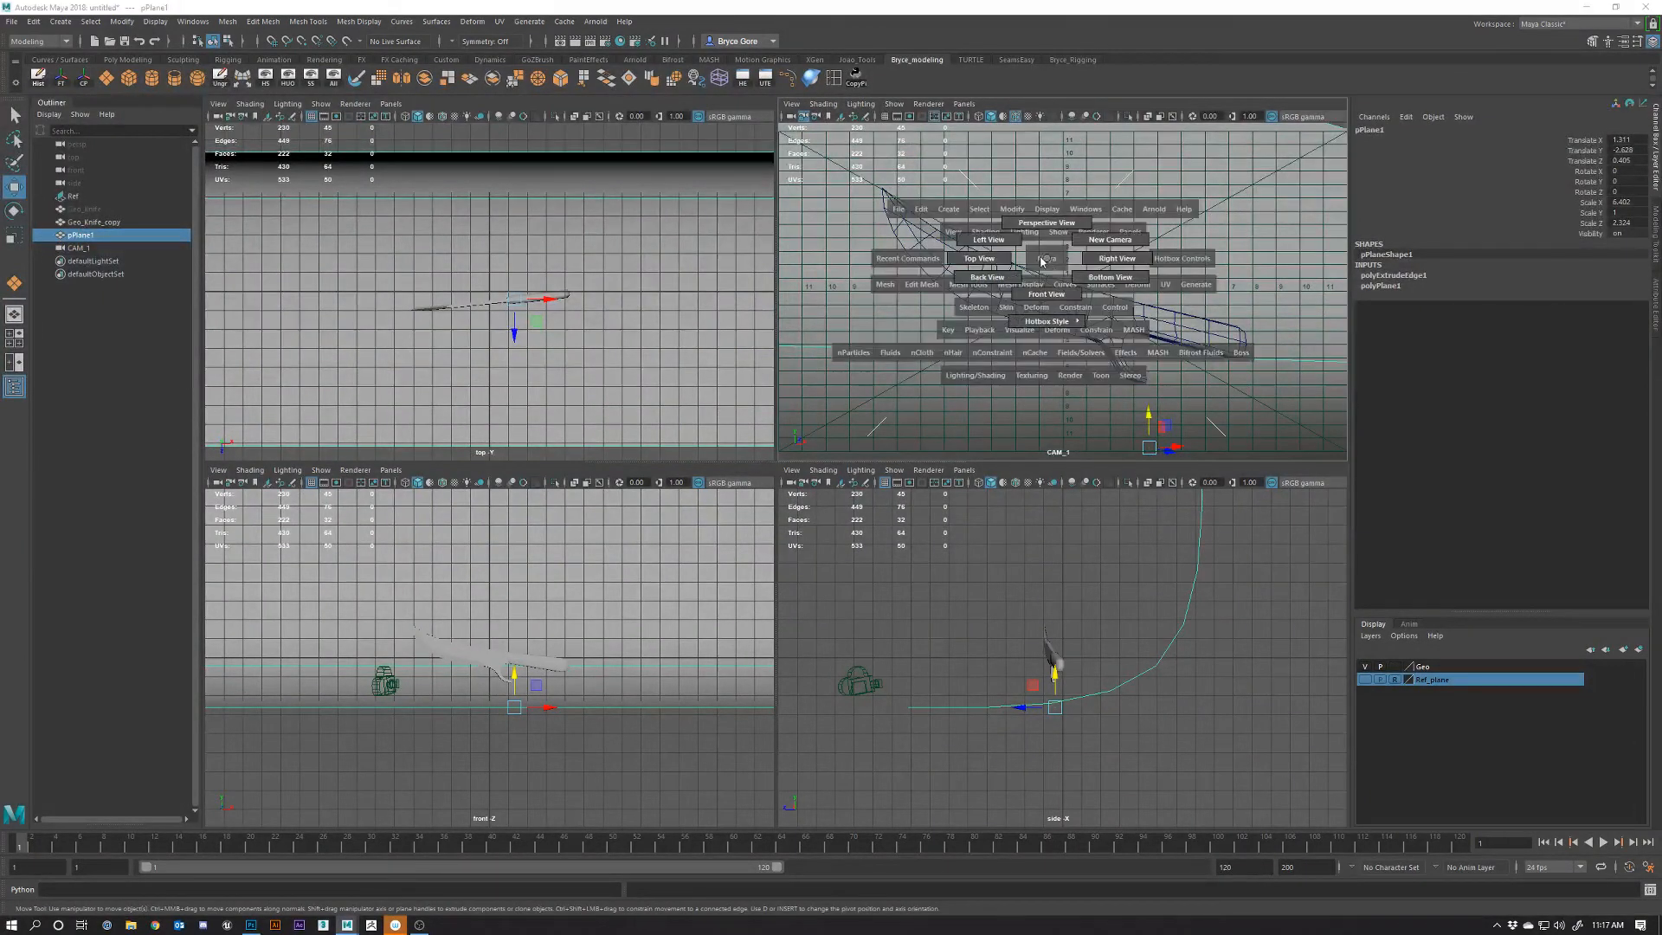
pyautogui.moveTo(1047, 258); pyautogui.dragTo(1053, 223)
pyautogui.keyDown('alt'); pyautogui.moveTo(1254, 378); pyautogui.dragTo(1194, 385); pyautogui.keyUp('alt')
pyautogui.keyDown('alt'); pyautogui.moveTo(1194, 385); pyautogui.dragTo(1116, 346, button='right'); pyautogui.keyUp('alt')
pyautogui.keyDown('alt'); pyautogui.moveTo(1116, 346); pyautogui.dragTo(1117, 309); pyautogui.keyUp('alt')
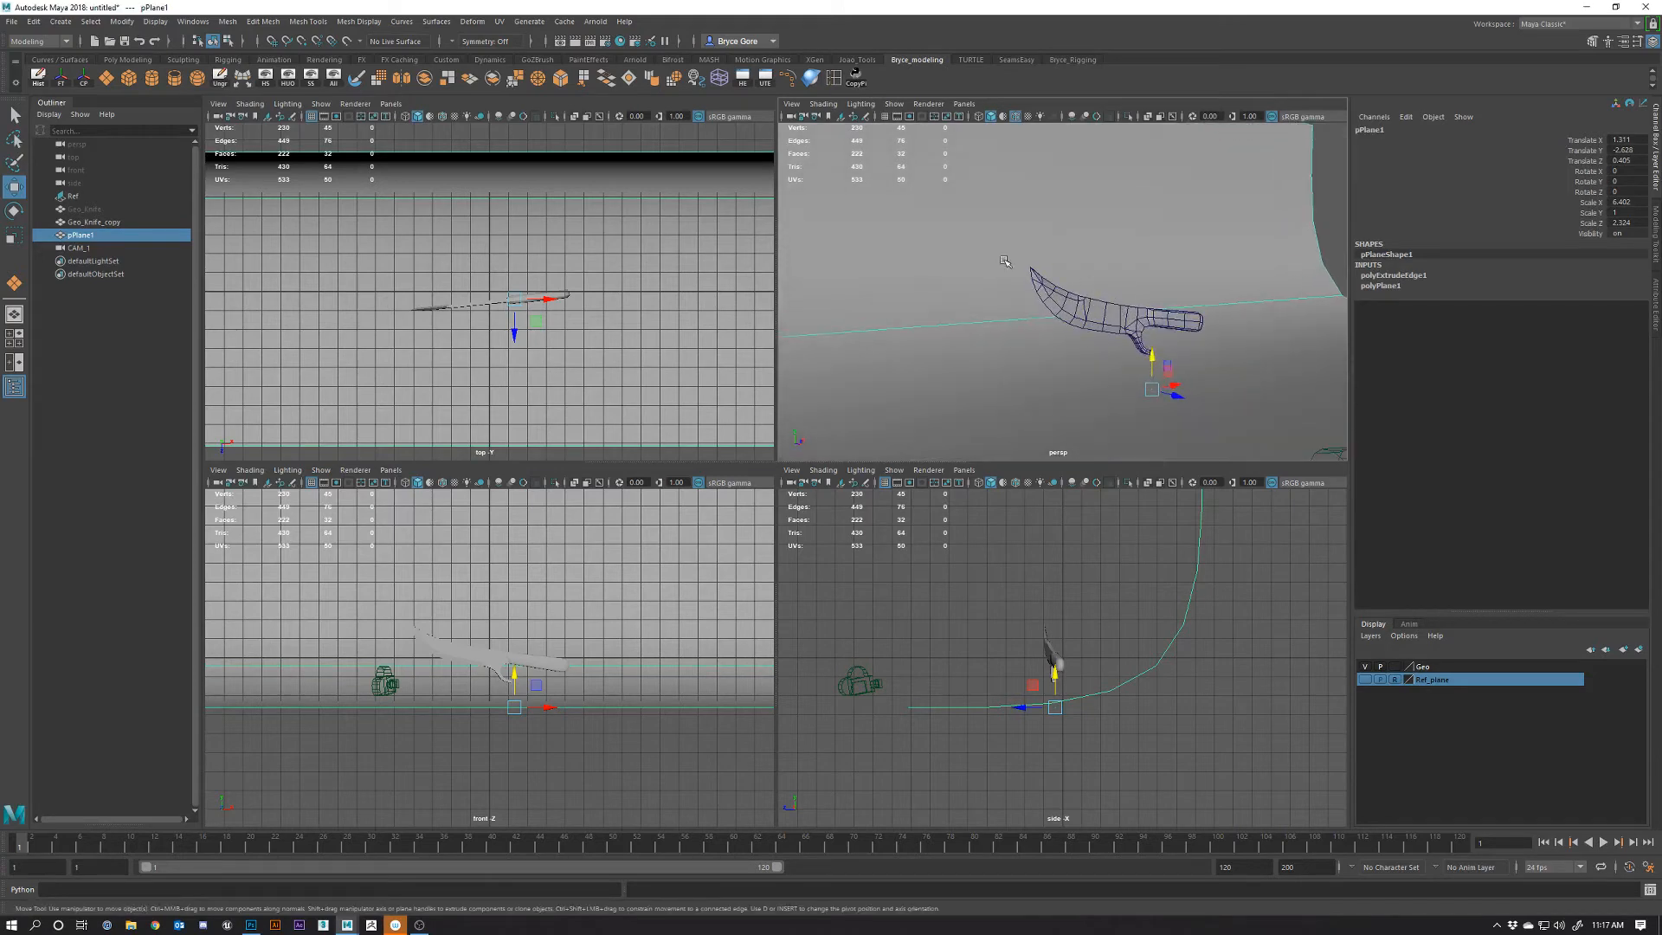
pyautogui.press('space')
pyautogui.keyDown('alt'); pyautogui.moveTo(712, 294); pyautogui.dragTo(835, 346, button='right'); pyautogui.keyUp('alt')
pyautogui.keyDown('alt'); pyautogui.moveTo(979, 548); pyautogui.dragTo(909, 337, button='middle'); pyautogui.keyUp('alt')
pyautogui.keyDown('alt'); pyautogui.moveTo(909, 338); pyautogui.dragTo(1027, 468); pyautogui.keyUp('alt')
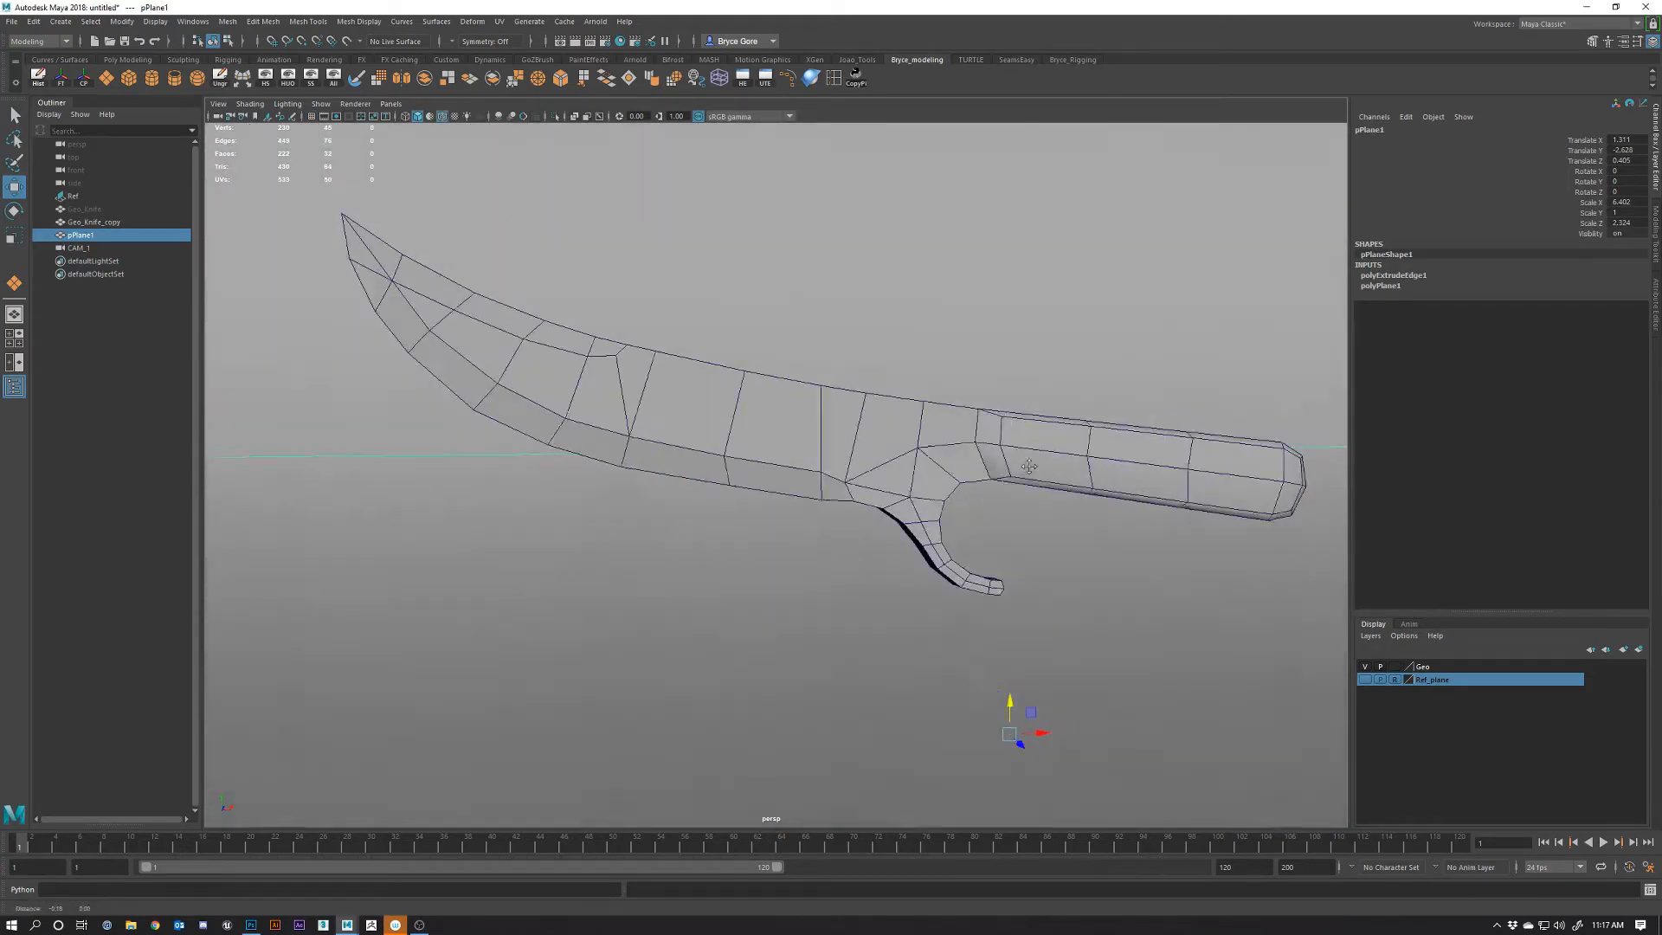
pyautogui.moveTo(909, 442)
pyautogui.keyDown('alt'); pyautogui.mouseDown()
pyautogui.moveTo(879, 445)
pyautogui.moveTo(900, 448)
pyautogui.mouseUp(); pyautogui.keyUp('alt')
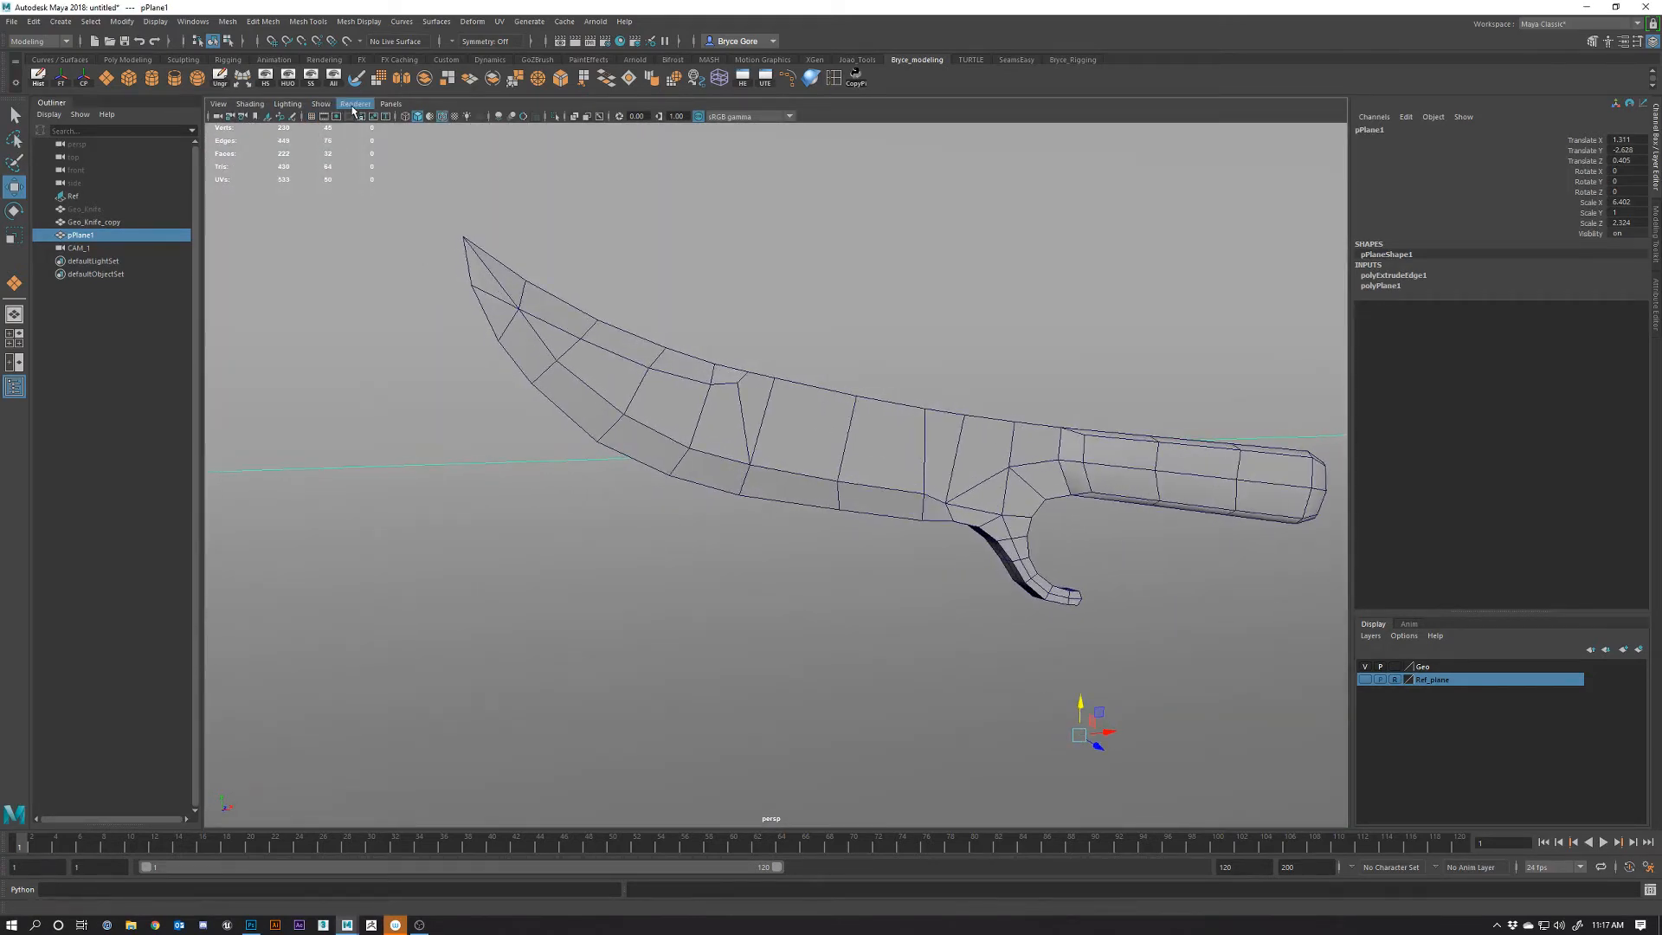
# Look through CAM_1 in the panel and maximize it as the single full-size view
pyautogui.click(390, 104)
pyautogui.moveTo(414, 117)
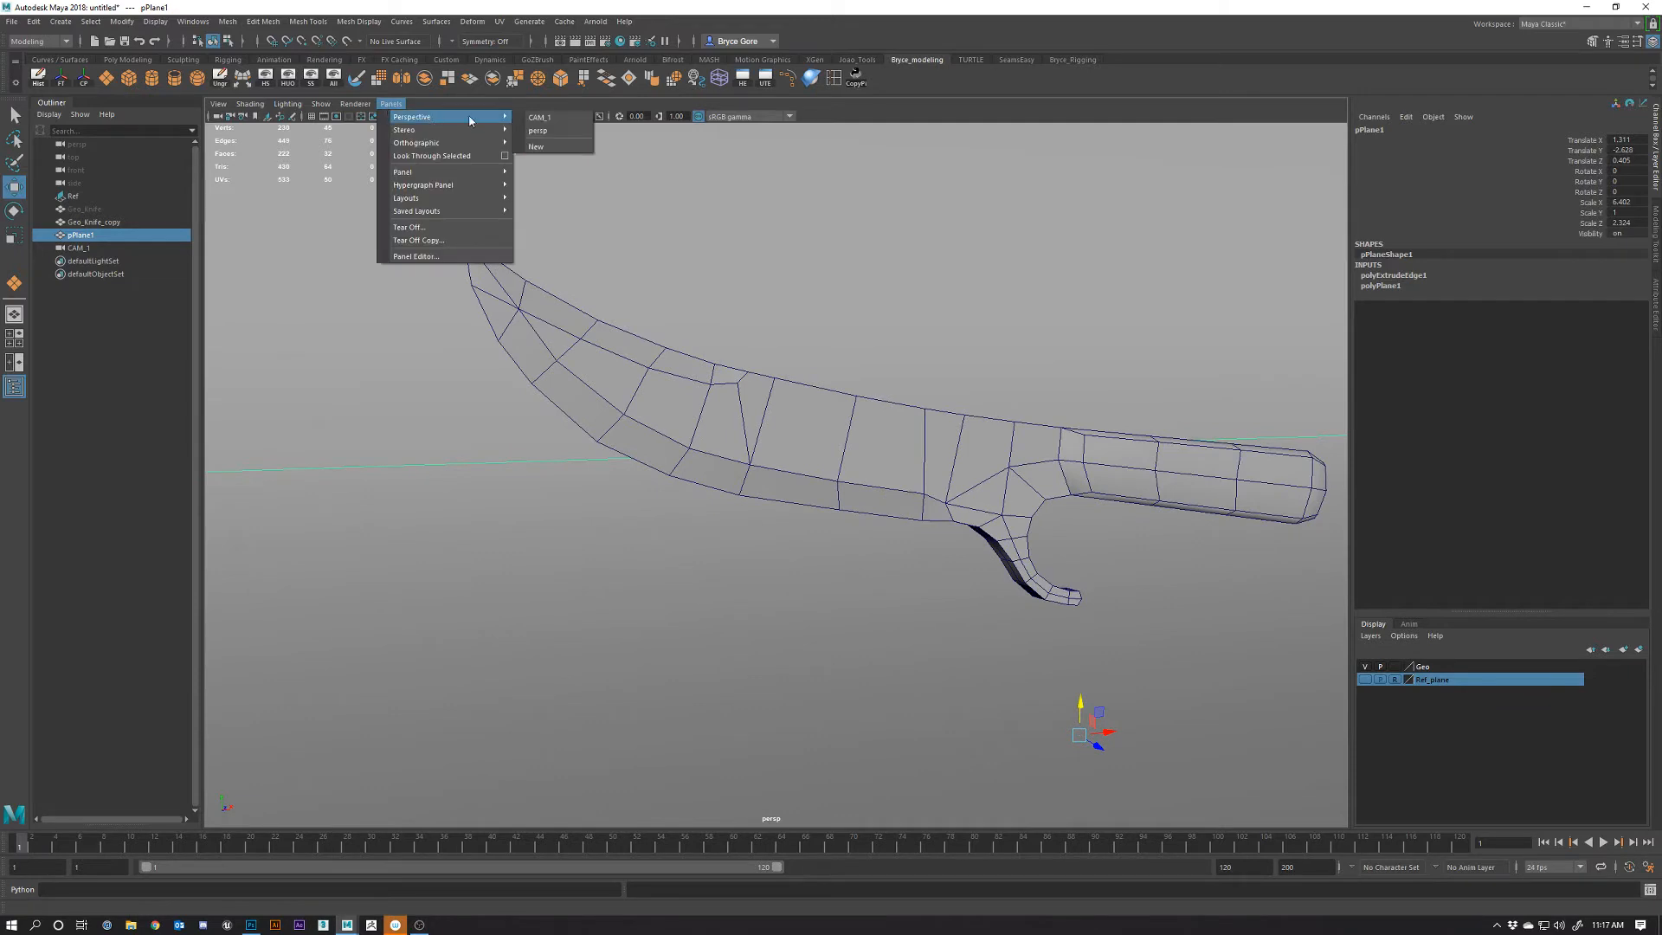
pyautogui.click(543, 122)
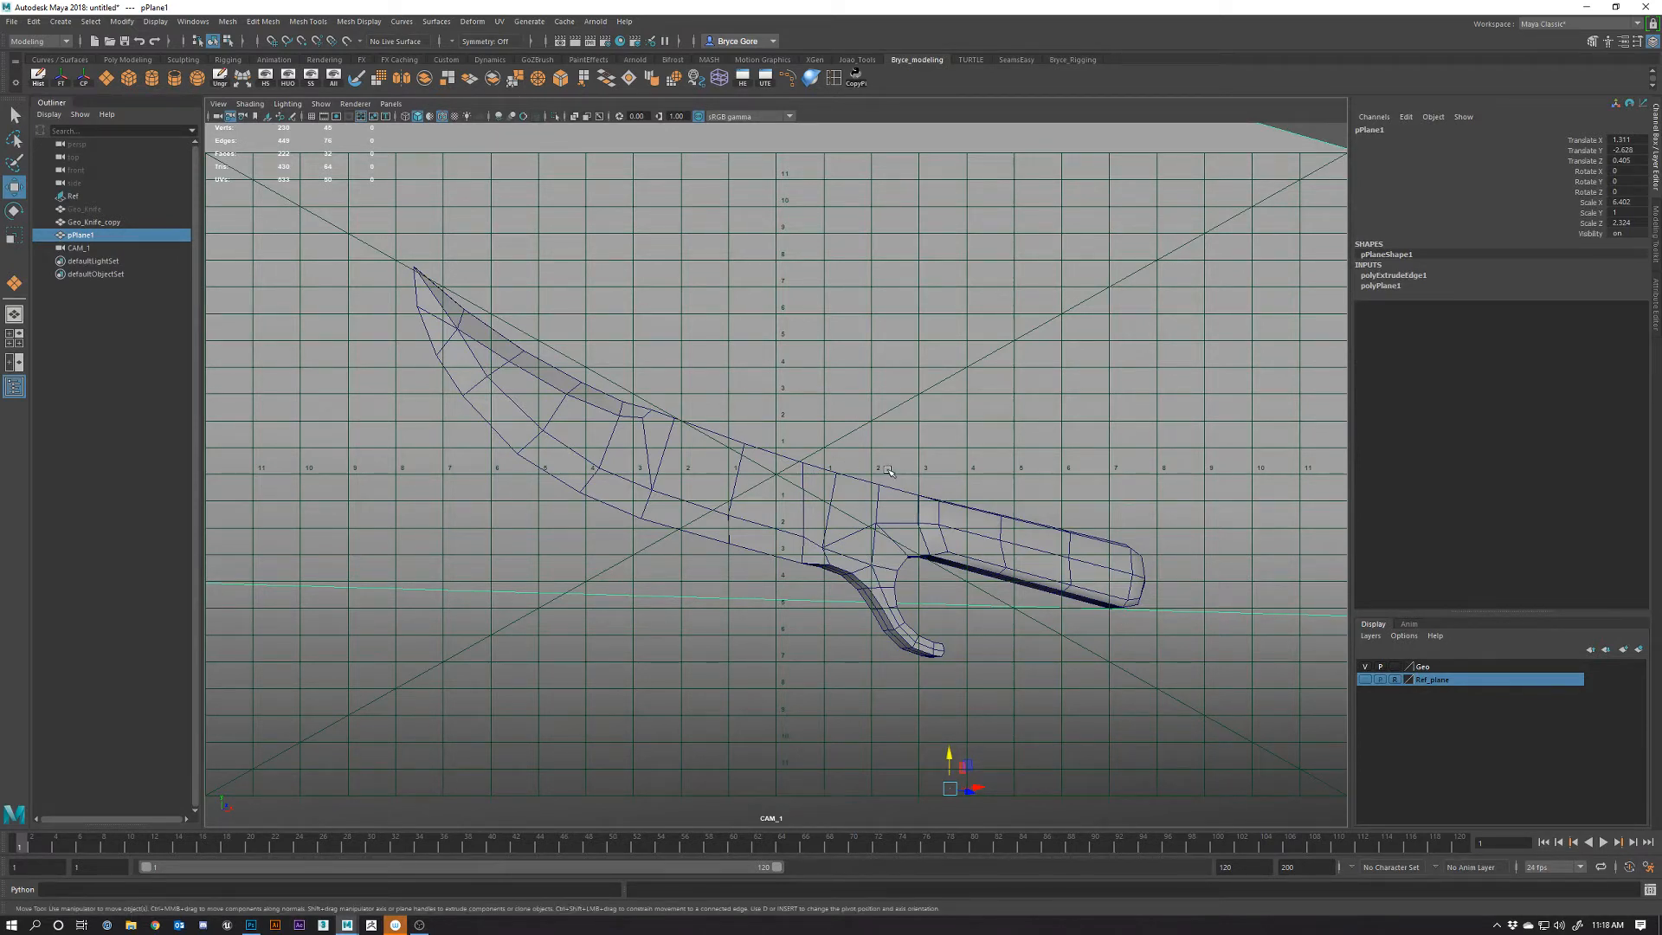
pyautogui.press('space')
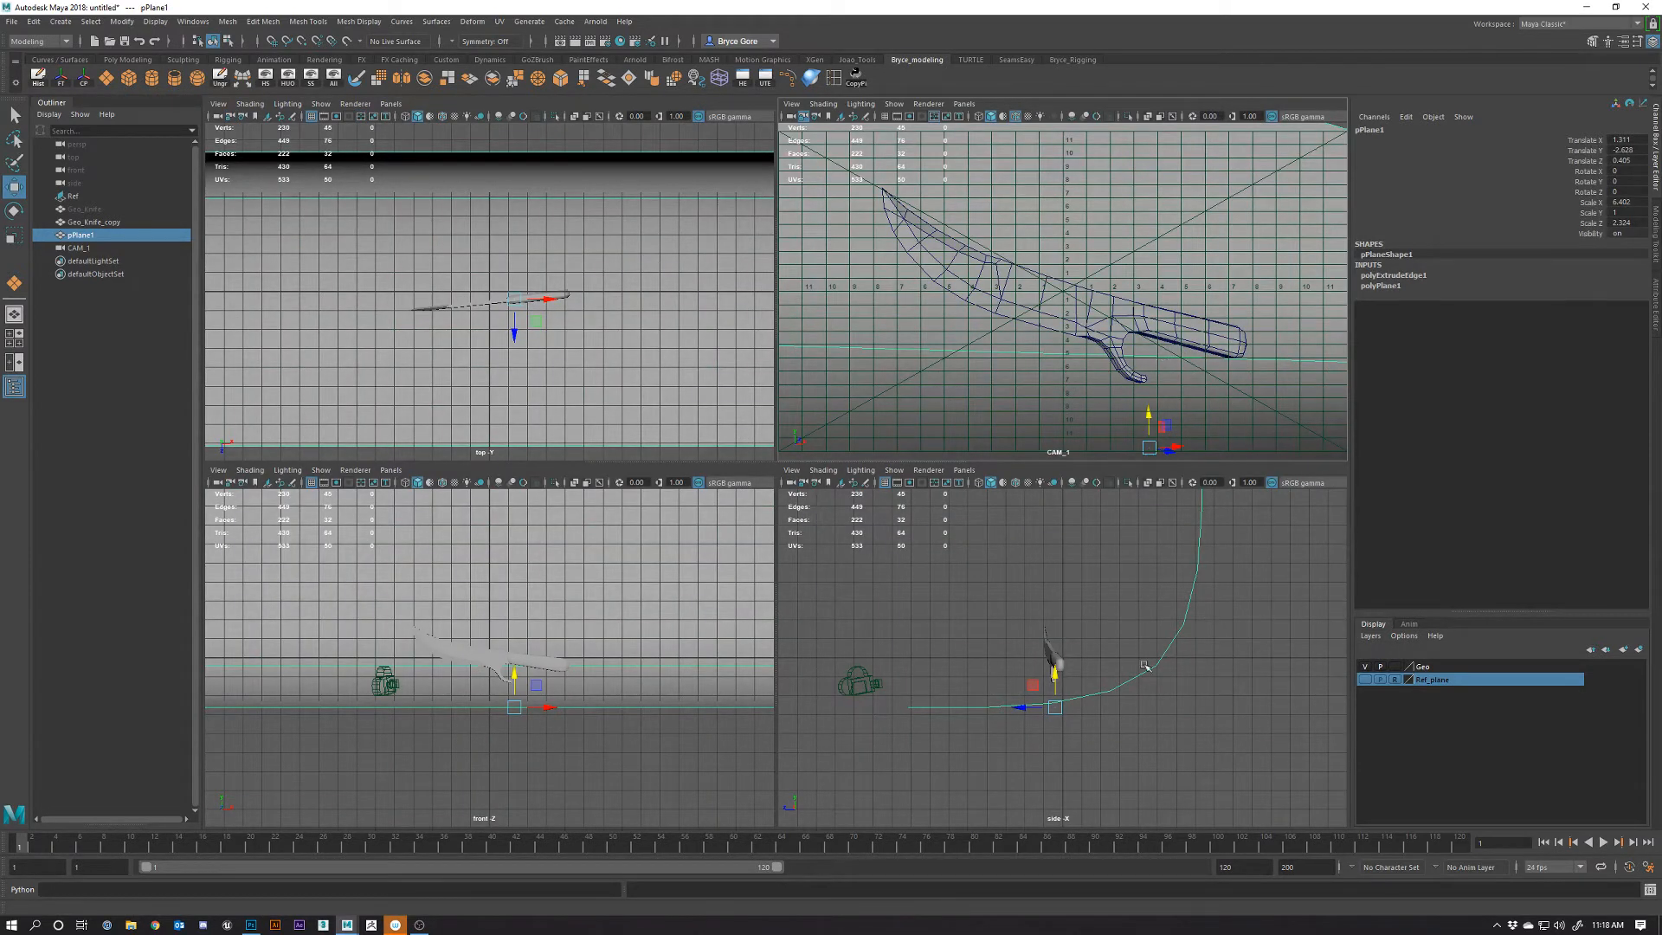
pyautogui.scroll(-2, 1031, 689)
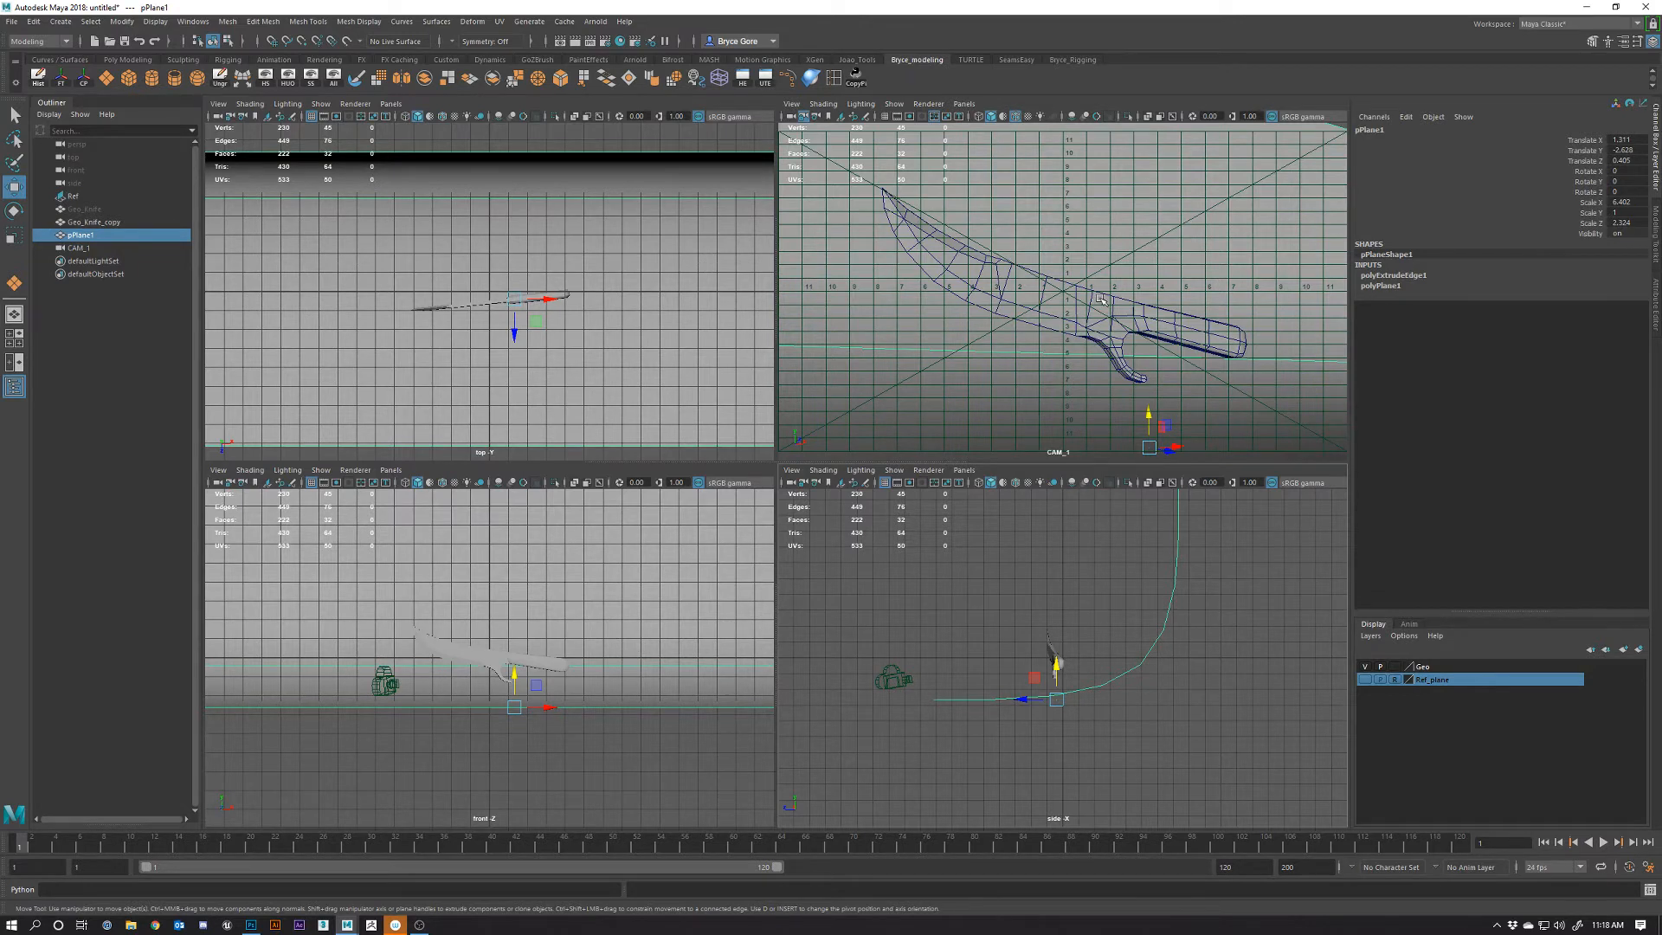
pyautogui.press('space')
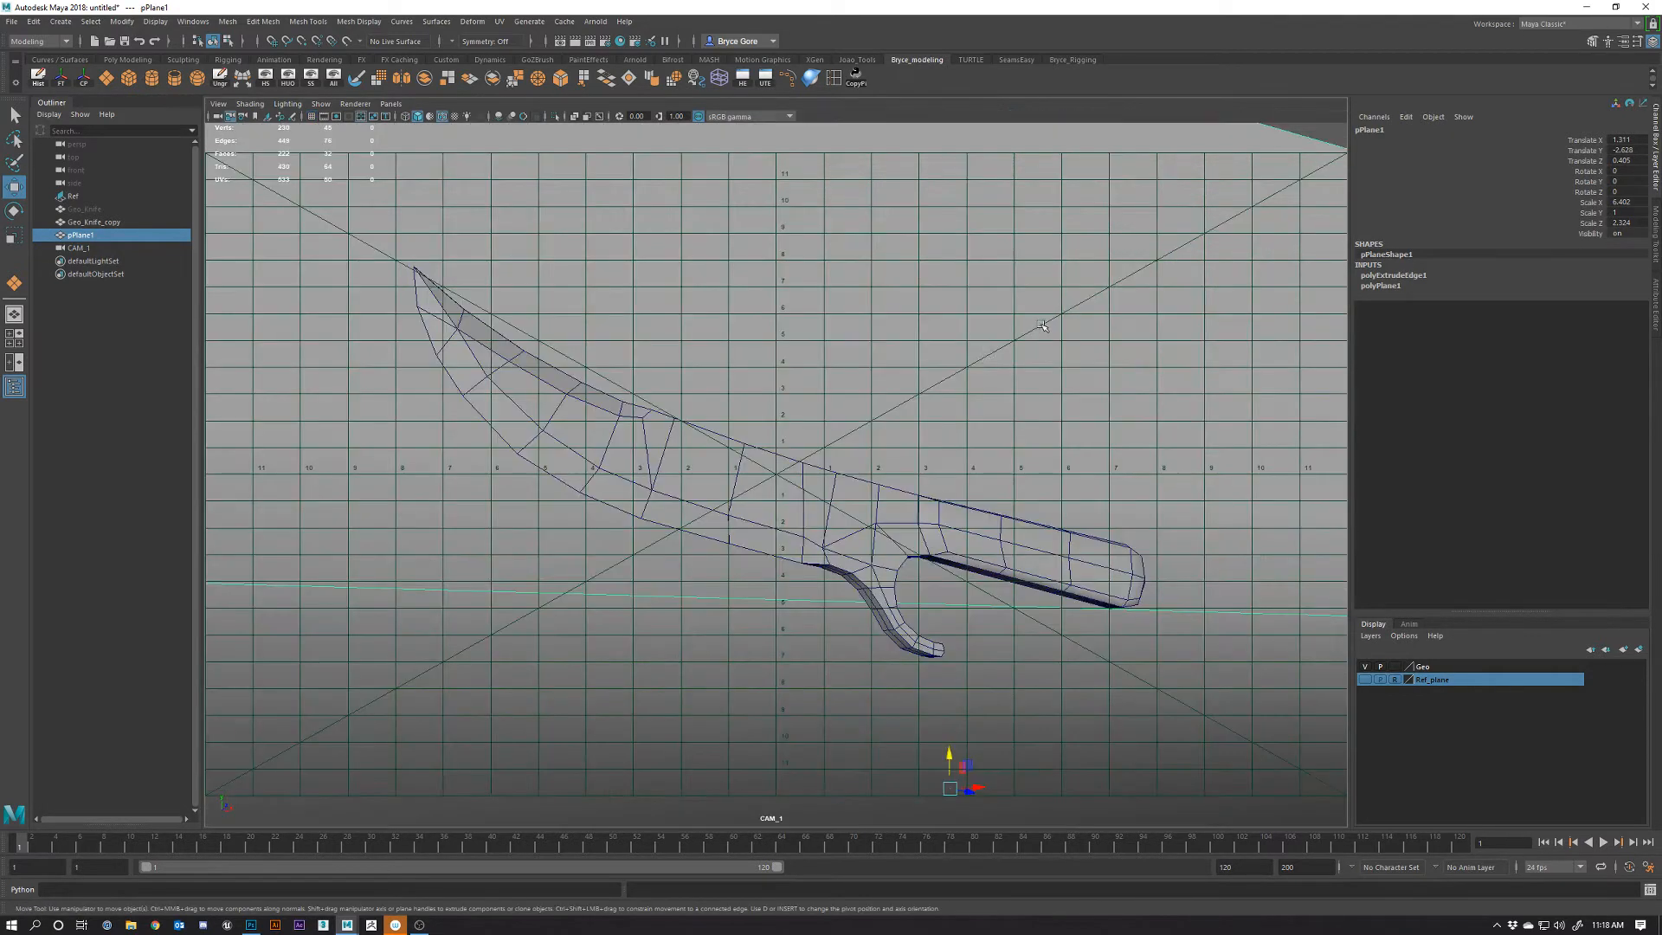
# Switch to the perspective view and orbit out to see the whole curved backdrop
pyautogui.press('space')
pyautogui.moveTo(950, 392)
pyautogui.mouseDown()
pyautogui.moveTo(947, 330)
pyautogui.moveTo(944, 362)
pyautogui.mouseUp()
pyautogui.keyDown('alt'); pyautogui.moveTo(1029, 529); pyautogui.dragTo(938, 545, button='right'); pyautogui.keyUp('alt')
pyautogui.keyDown('alt'); pyautogui.moveTo(938, 545); pyautogui.dragTo(673, 586, button='middle'); pyautogui.keyUp('alt')
pyautogui.keyDown('alt'); pyautogui.moveTo(673, 586); pyautogui.dragTo(416, 597); pyautogui.keyUp('alt')
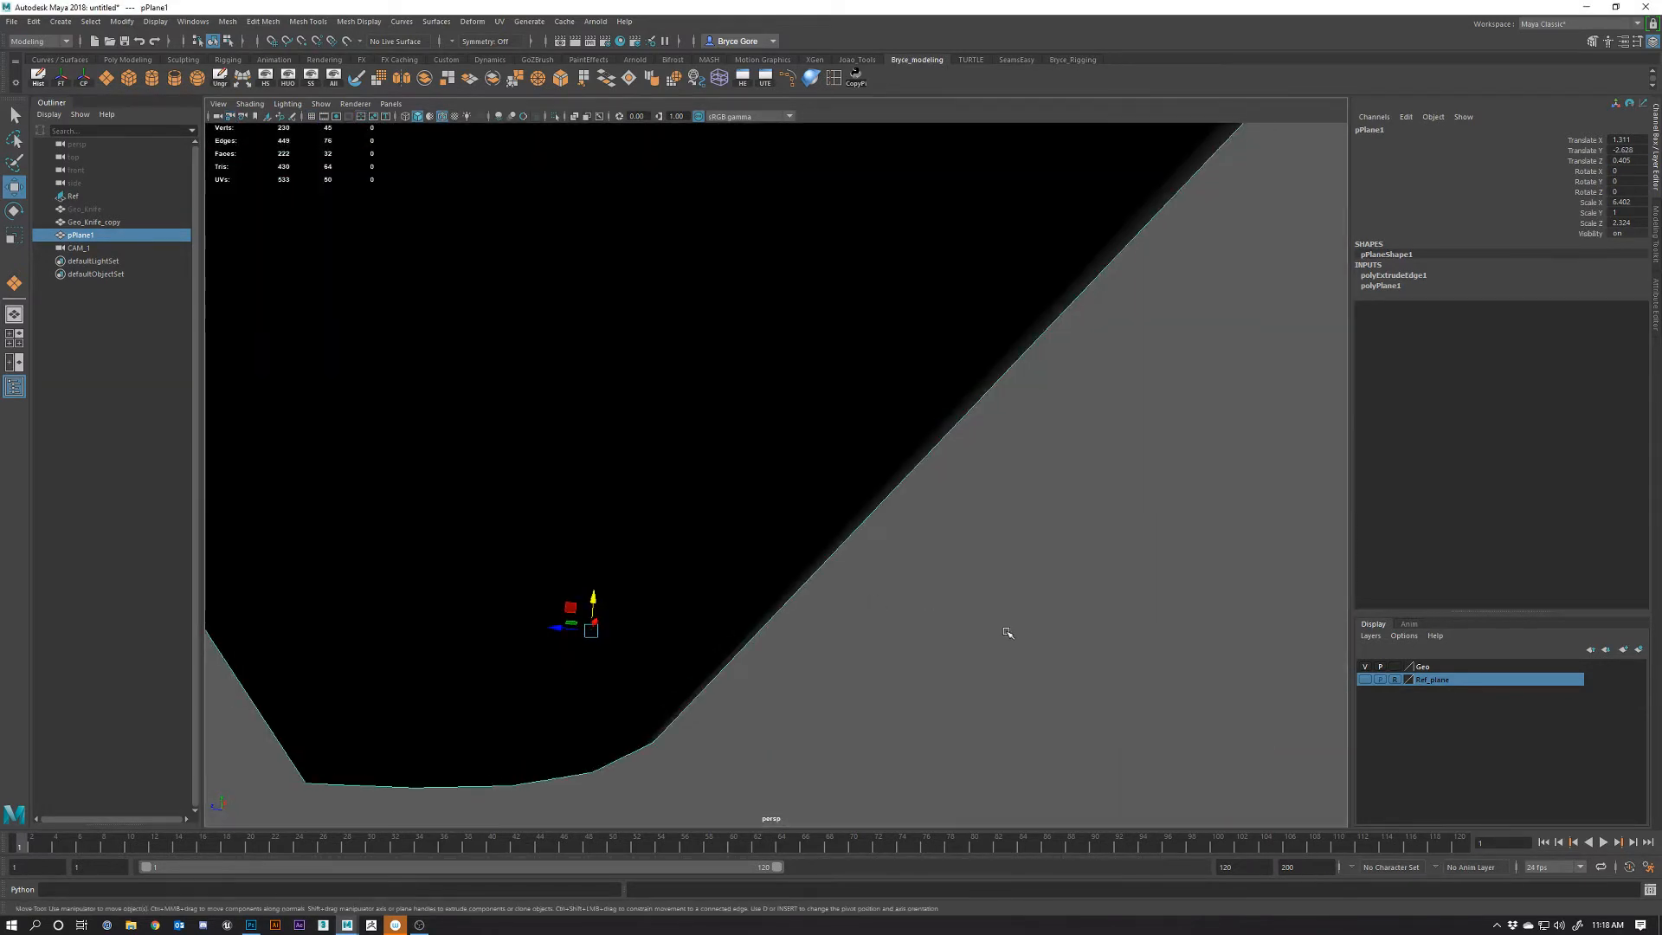
pyautogui.keyDown('alt'); pyautogui.moveTo(1007, 631); pyautogui.dragTo(795, 547, button='right'); pyautogui.keyUp('alt')
pyautogui.keyDown('alt'); pyautogui.moveTo(794, 547); pyautogui.dragTo(969, 640); pyautogui.keyUp('alt')
pyautogui.keyDown('alt'); pyautogui.moveTo(606, 658); pyautogui.dragTo(884, 526, button='middle'); pyautogui.keyUp('alt')
pyautogui.keyDown('alt'); pyautogui.moveTo(885, 526); pyautogui.dragTo(754, 567); pyautogui.keyUp('alt')
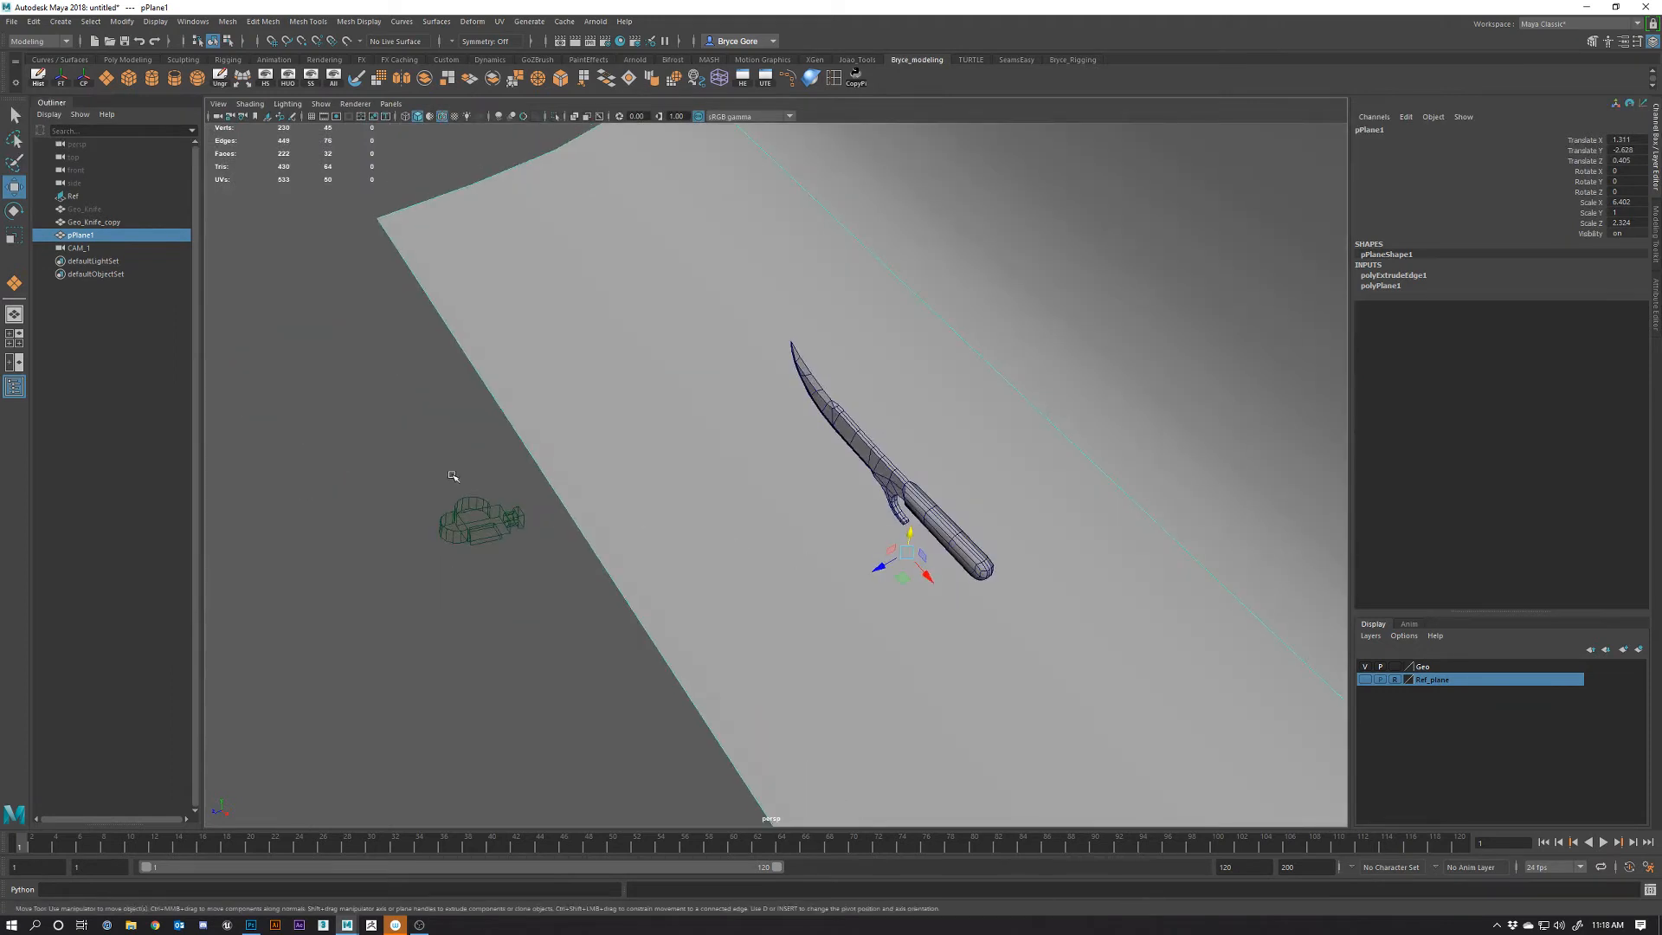
# Select CAM_1, level the view on backdrop, knife and camera, and toggle the Channel Box
pyautogui.click(475, 515)
pyautogui.moveTo(473, 518); pyautogui.dragTo(712, 627)
pyautogui.keyDown('alt'); pyautogui.moveTo(840, 623); pyautogui.dragTo(874, 612); pyautogui.keyUp('alt')
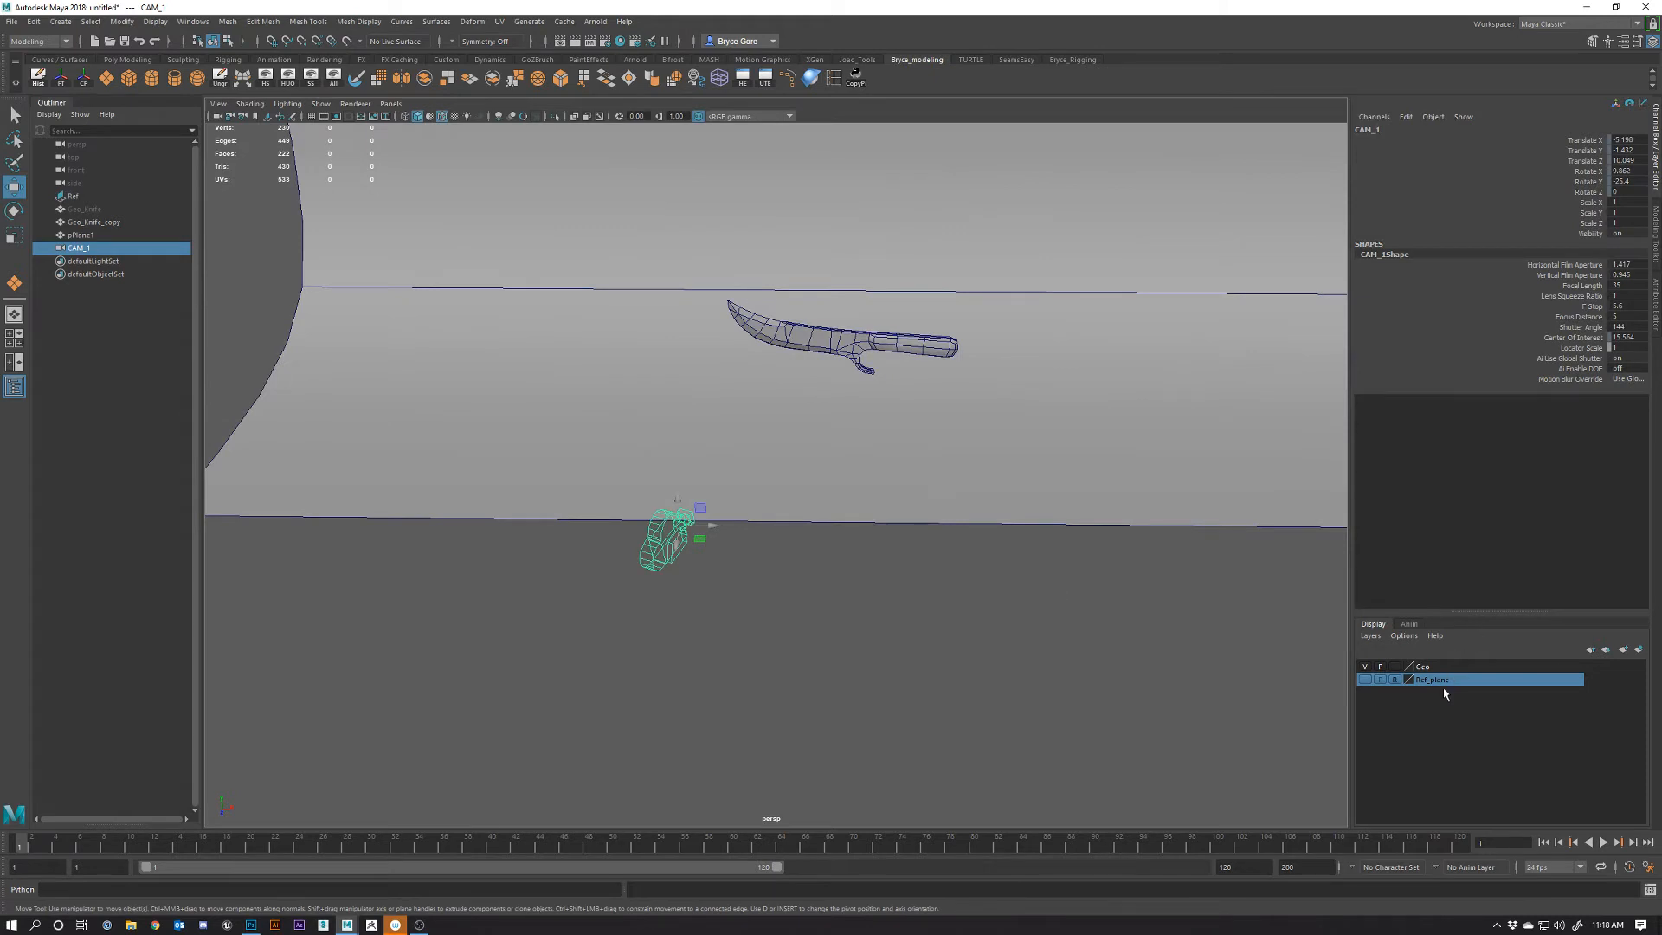
pyautogui.keyDown('alt'); pyautogui.moveTo(1000, 467); pyautogui.dragTo(729, 500); pyautogui.keyUp('alt')
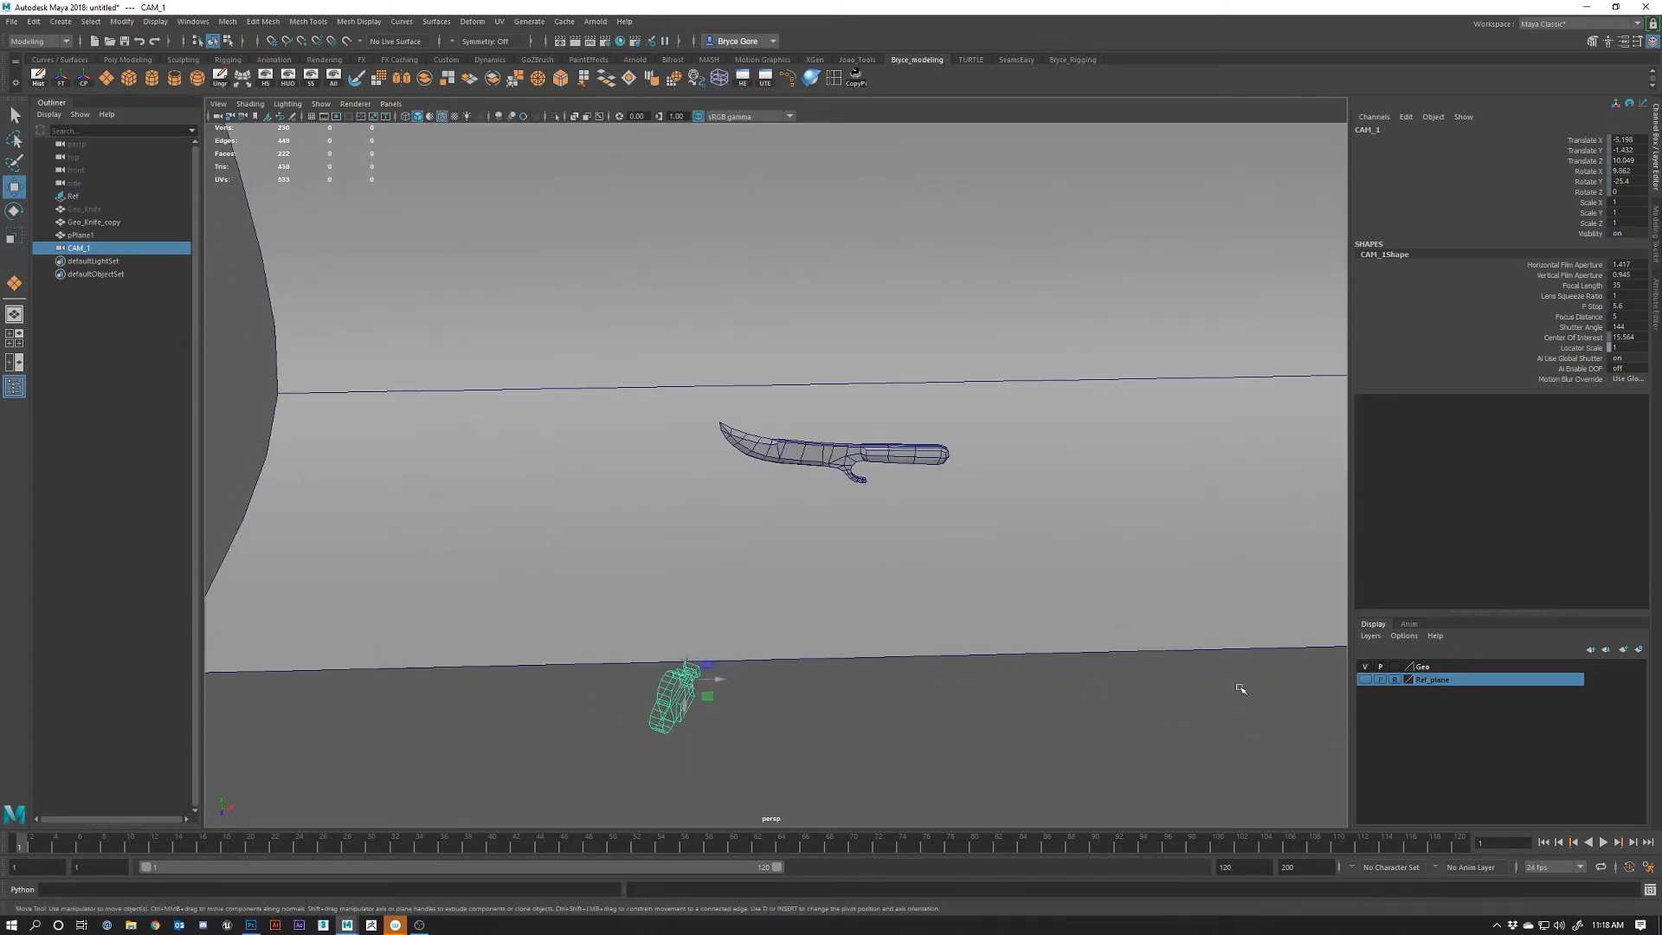
pyautogui.click(1655, 137)
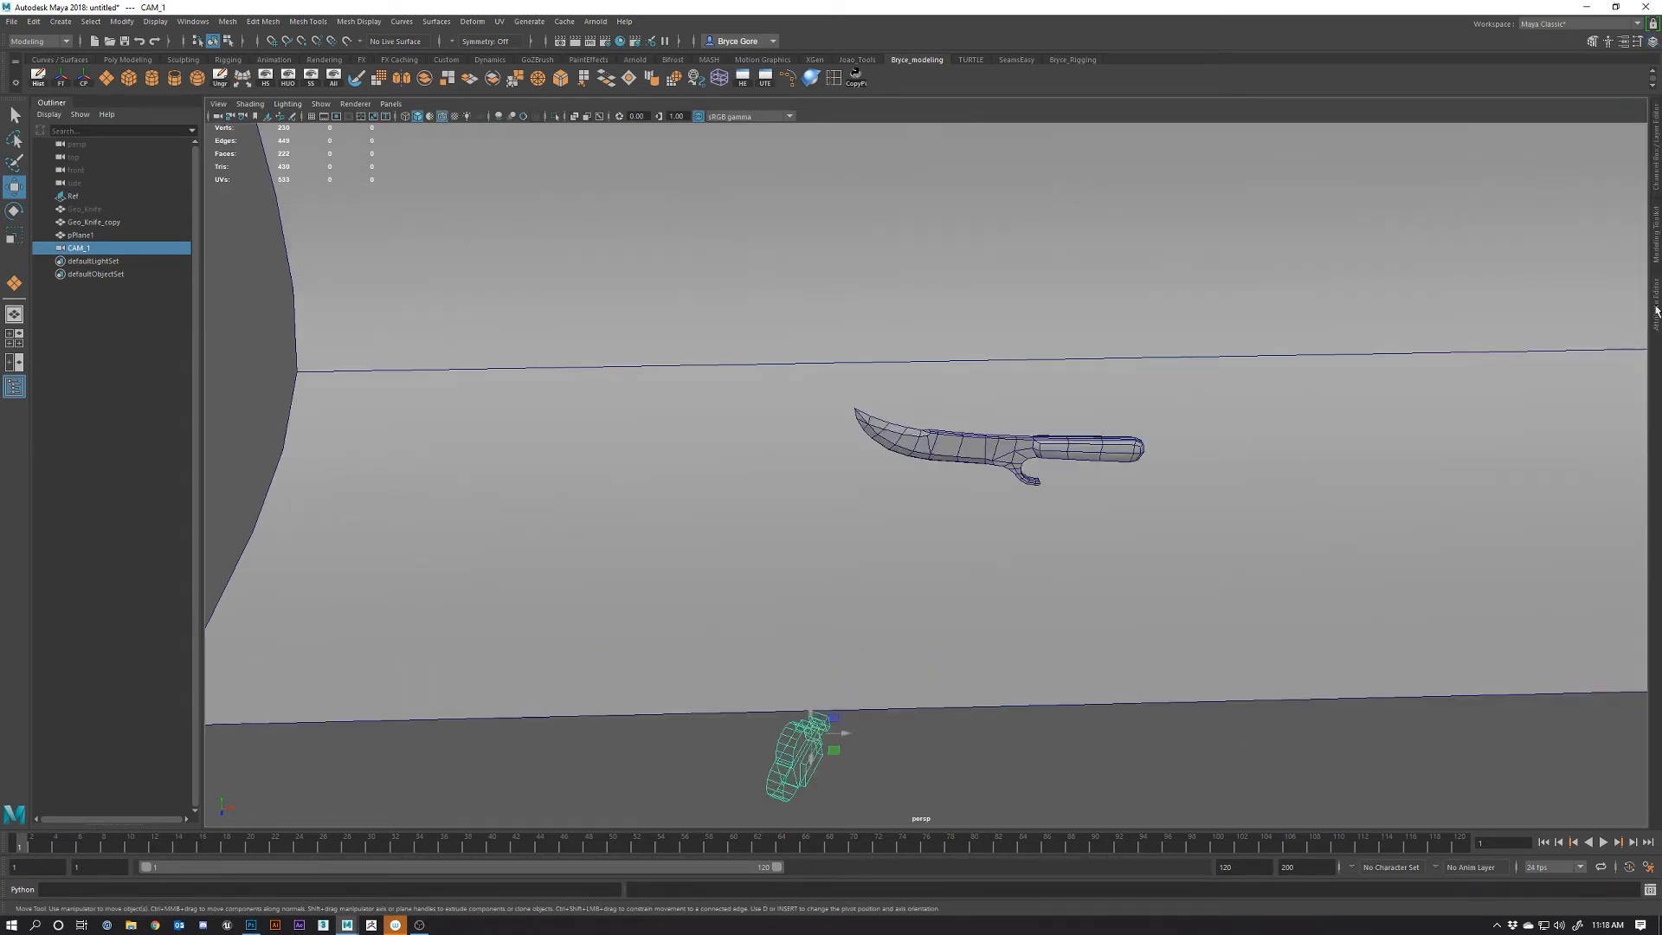
pyautogui.click(1655, 143)
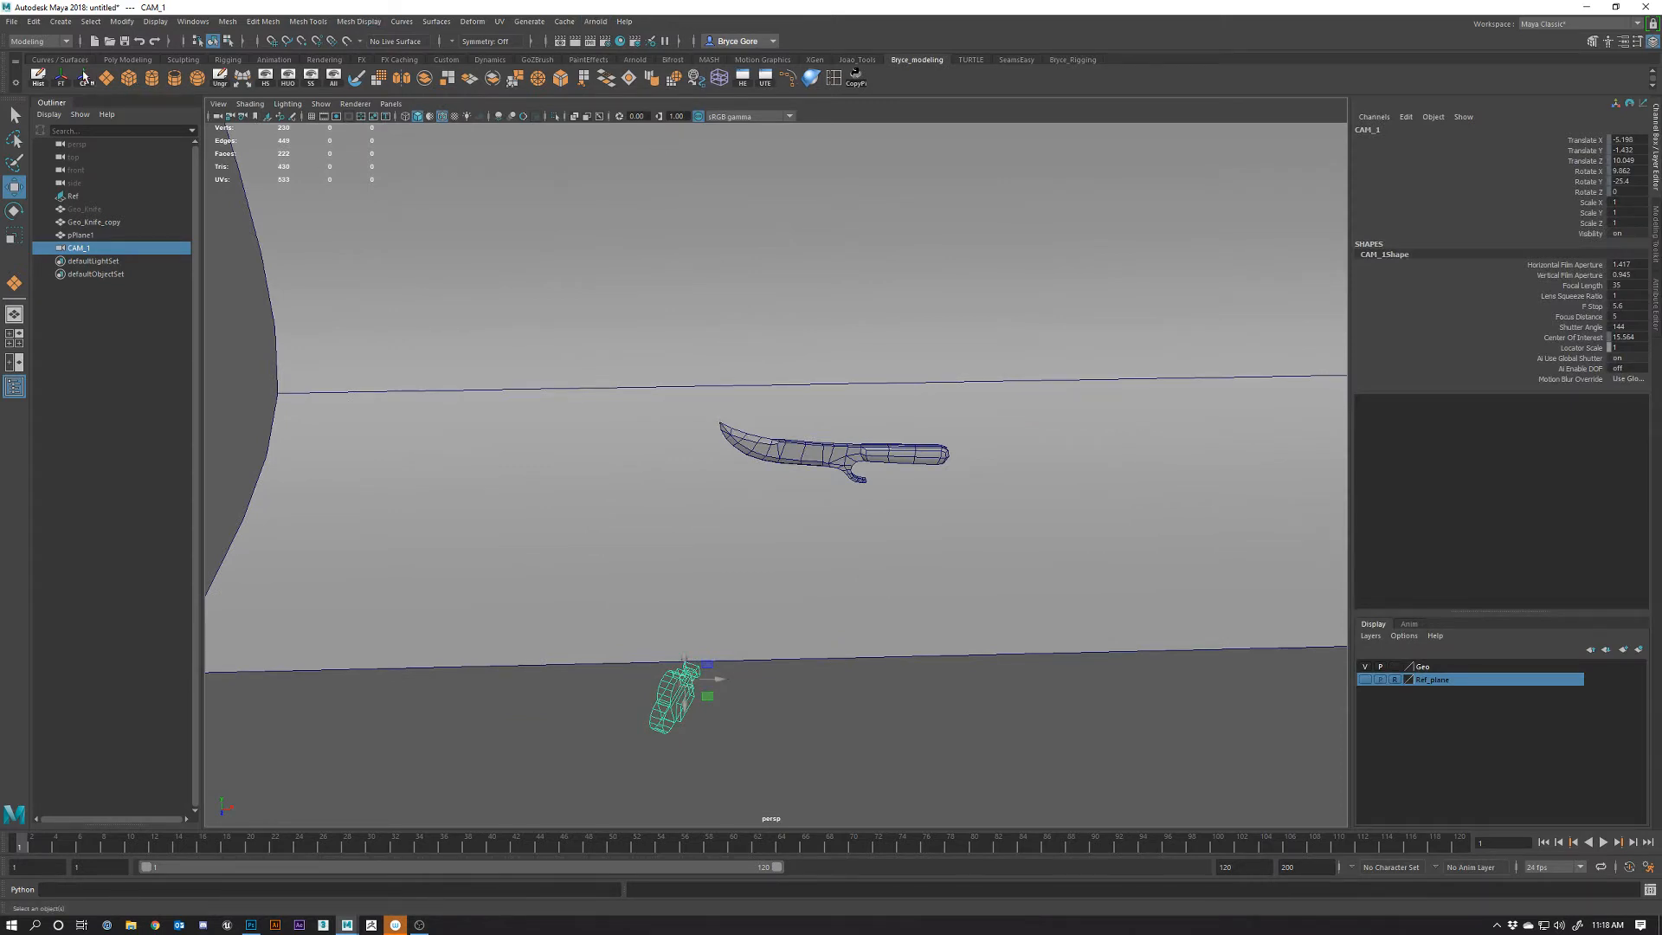
pyautogui.click(65, 43)
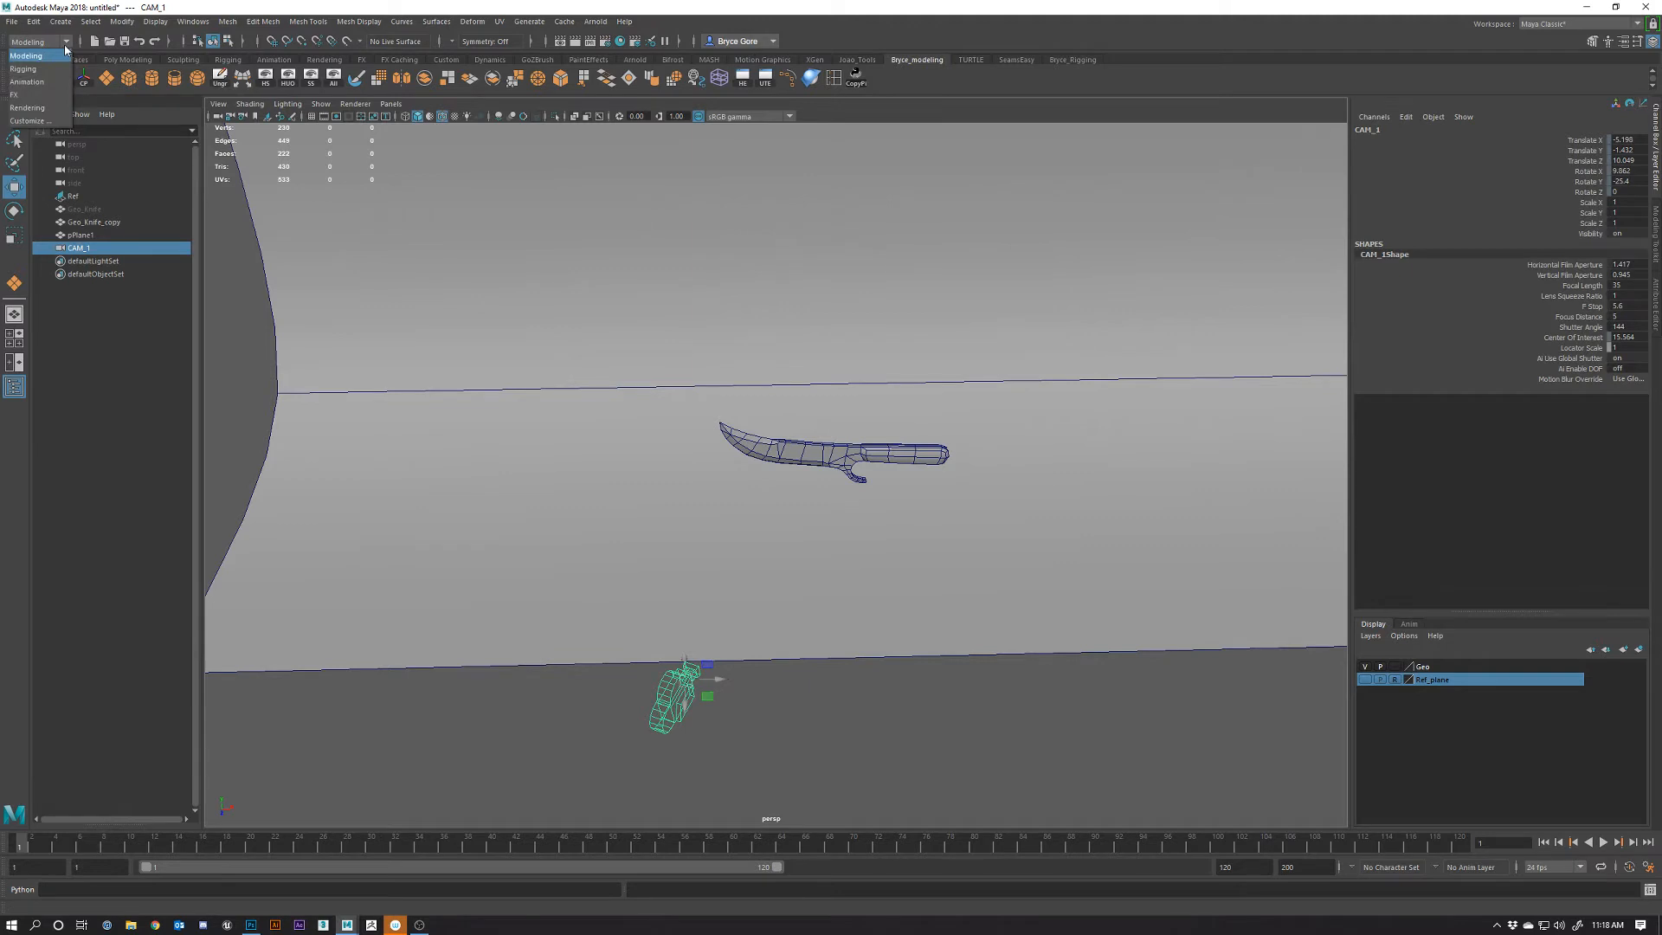
# Try the Rendering menu set, return to Modeling, and show the Arnold shelf tools
pyautogui.click(48, 109)
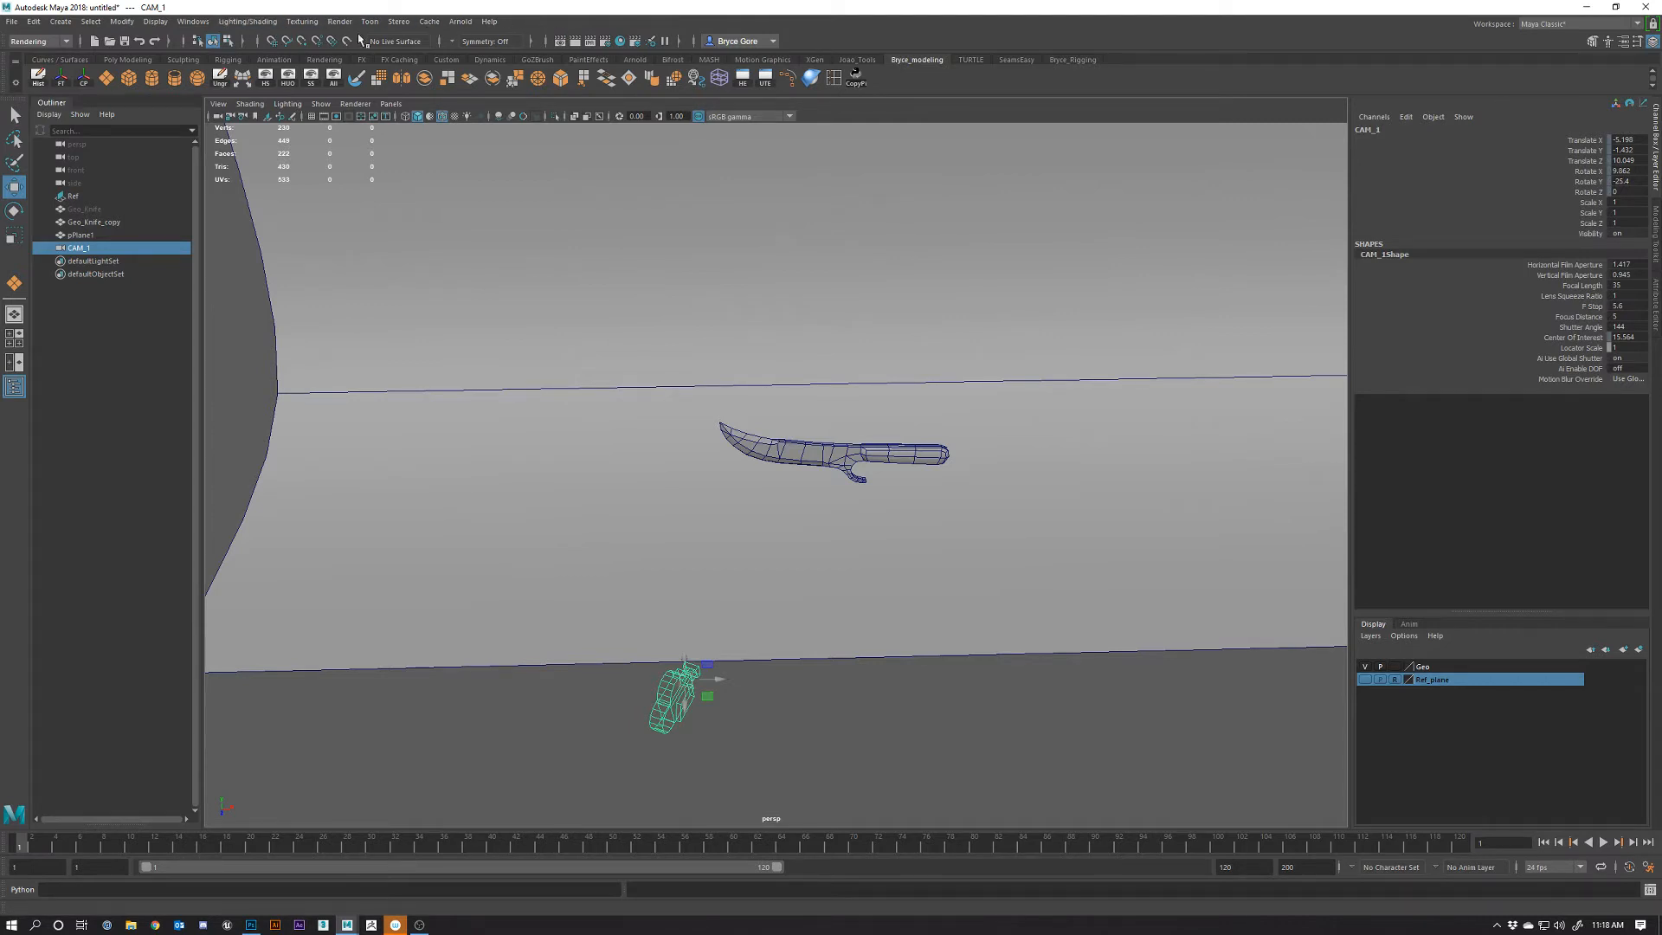
pyautogui.click(61, 40)
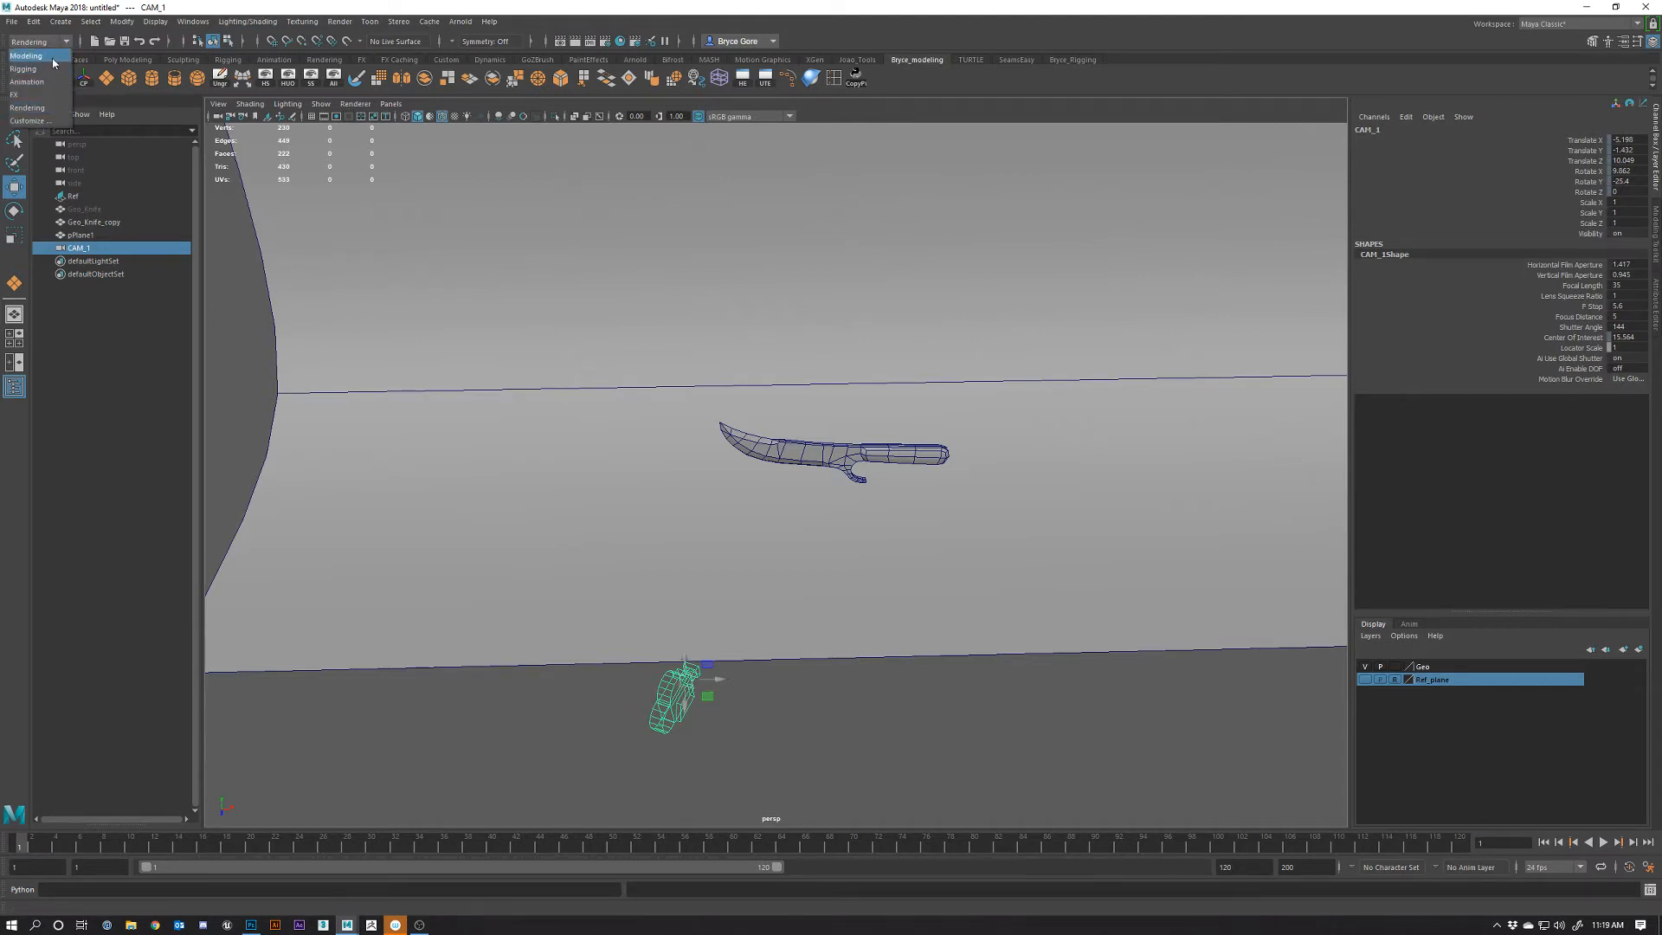
pyautogui.click(51, 57)
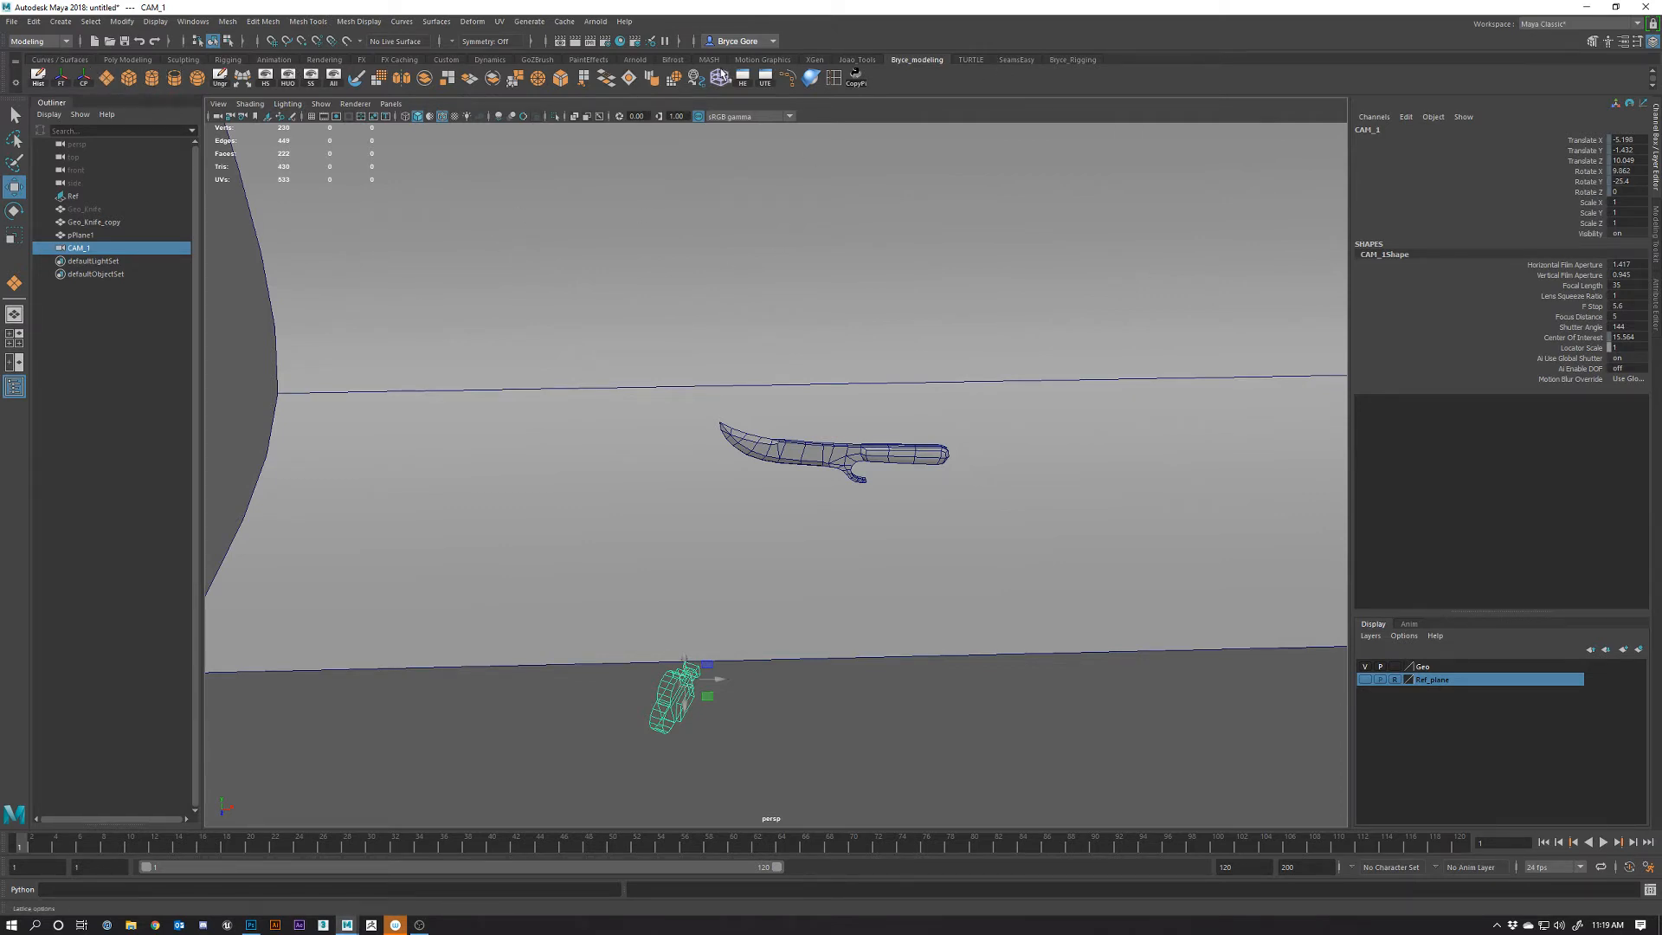
pyautogui.click(634, 60)
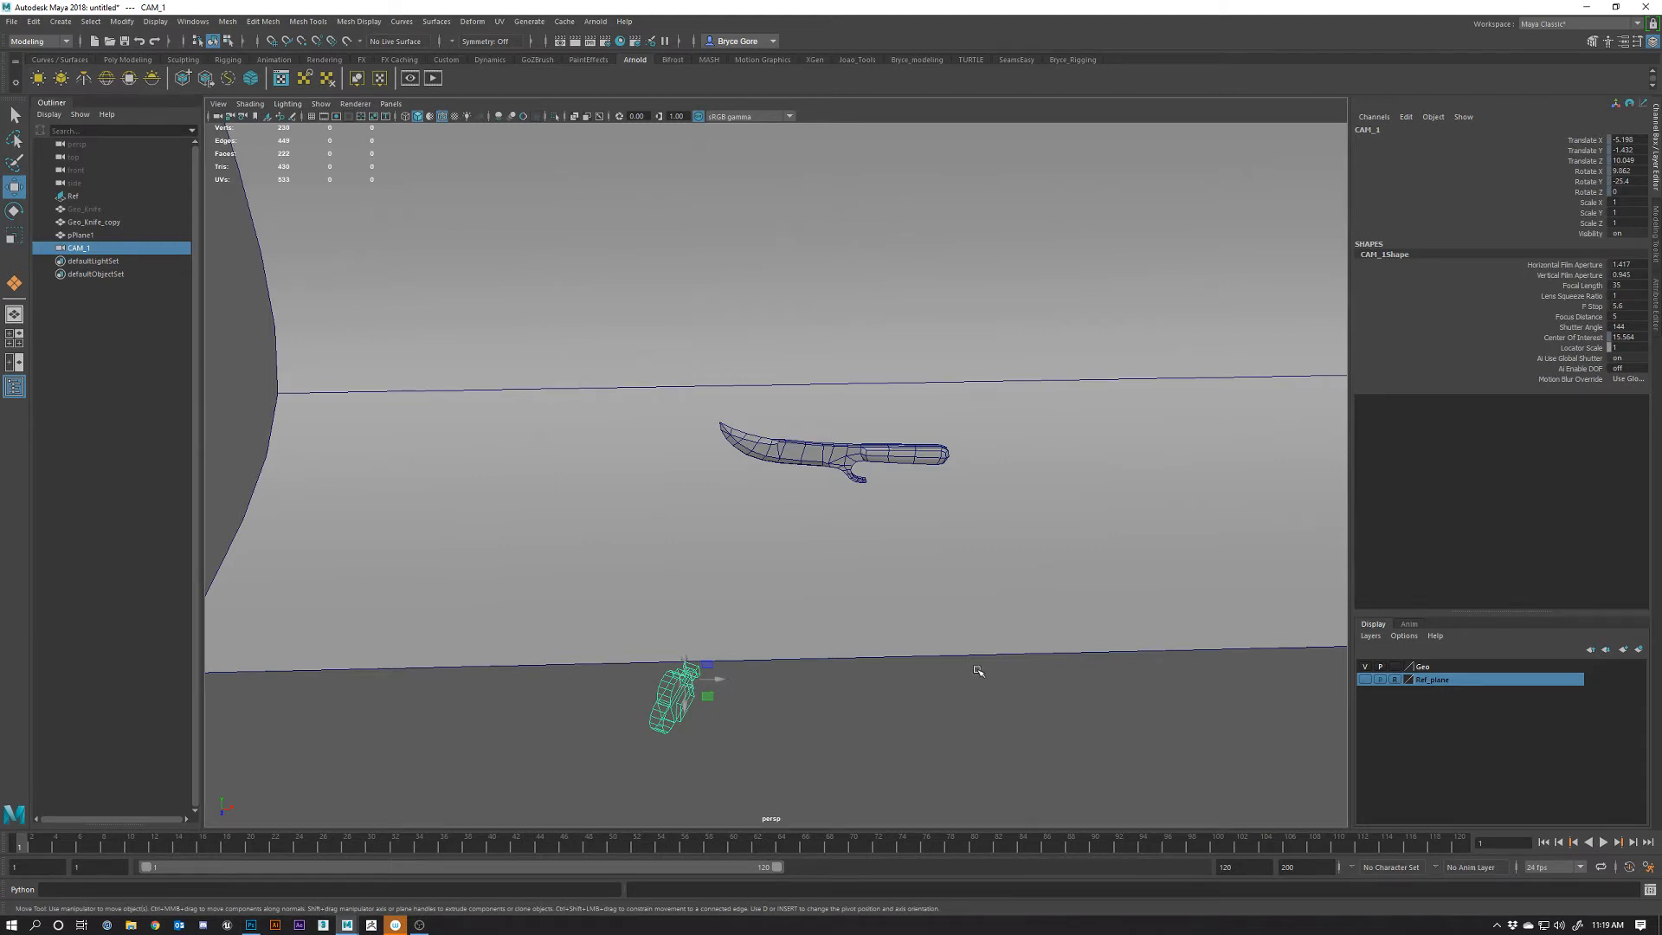
# Create an Arnold area light, aiAreaLight1, and slide it sideways beside the knife's handle
pyautogui.keyDown('alt'); pyautogui.moveTo(894, 579); pyautogui.dragTo(699, 568); pyautogui.keyUp('alt')
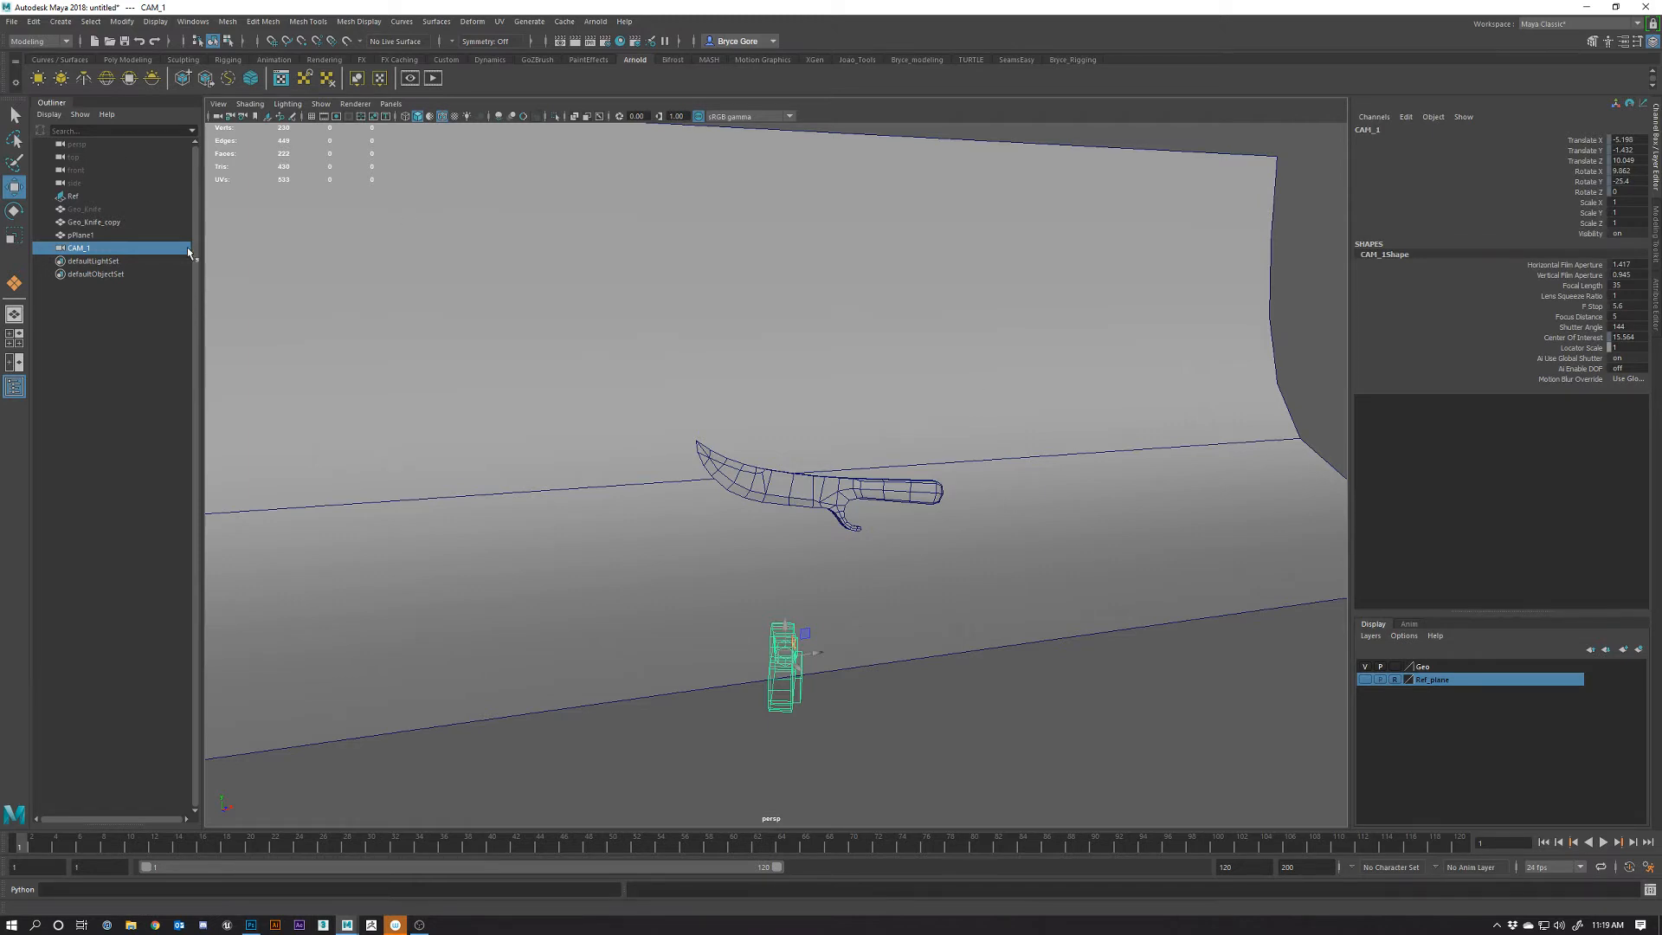
pyautogui.click(39, 79)
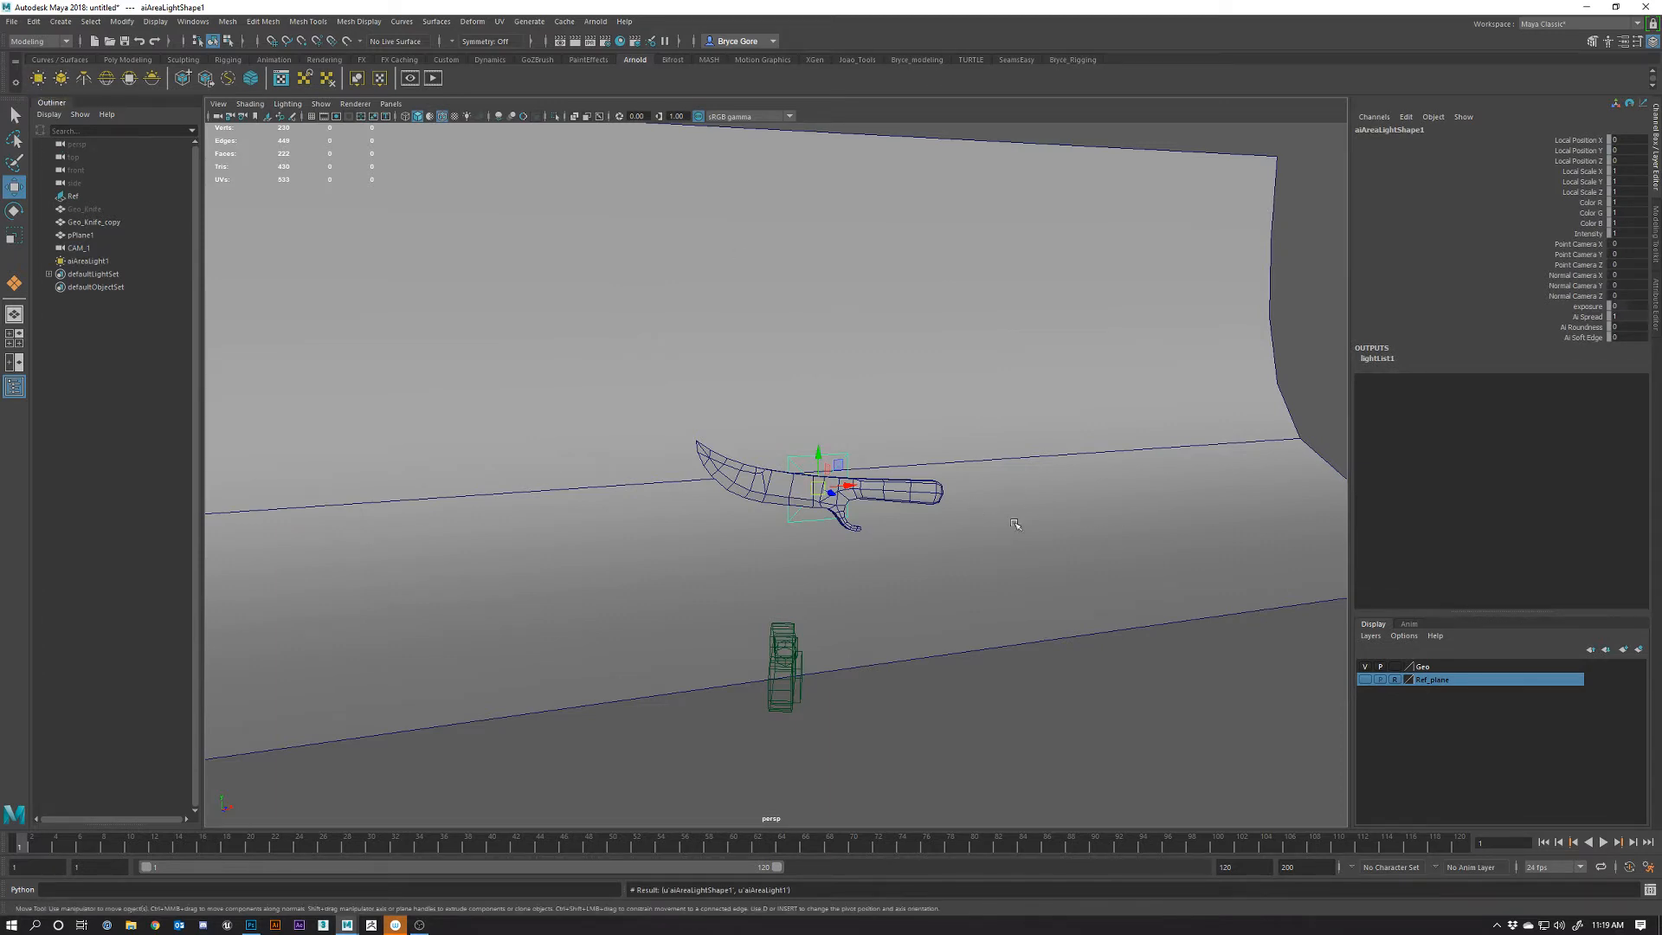
pyautogui.keyDown('alt'); pyautogui.moveTo(1017, 525); pyautogui.dragTo(1211, 373); pyautogui.keyUp('alt')
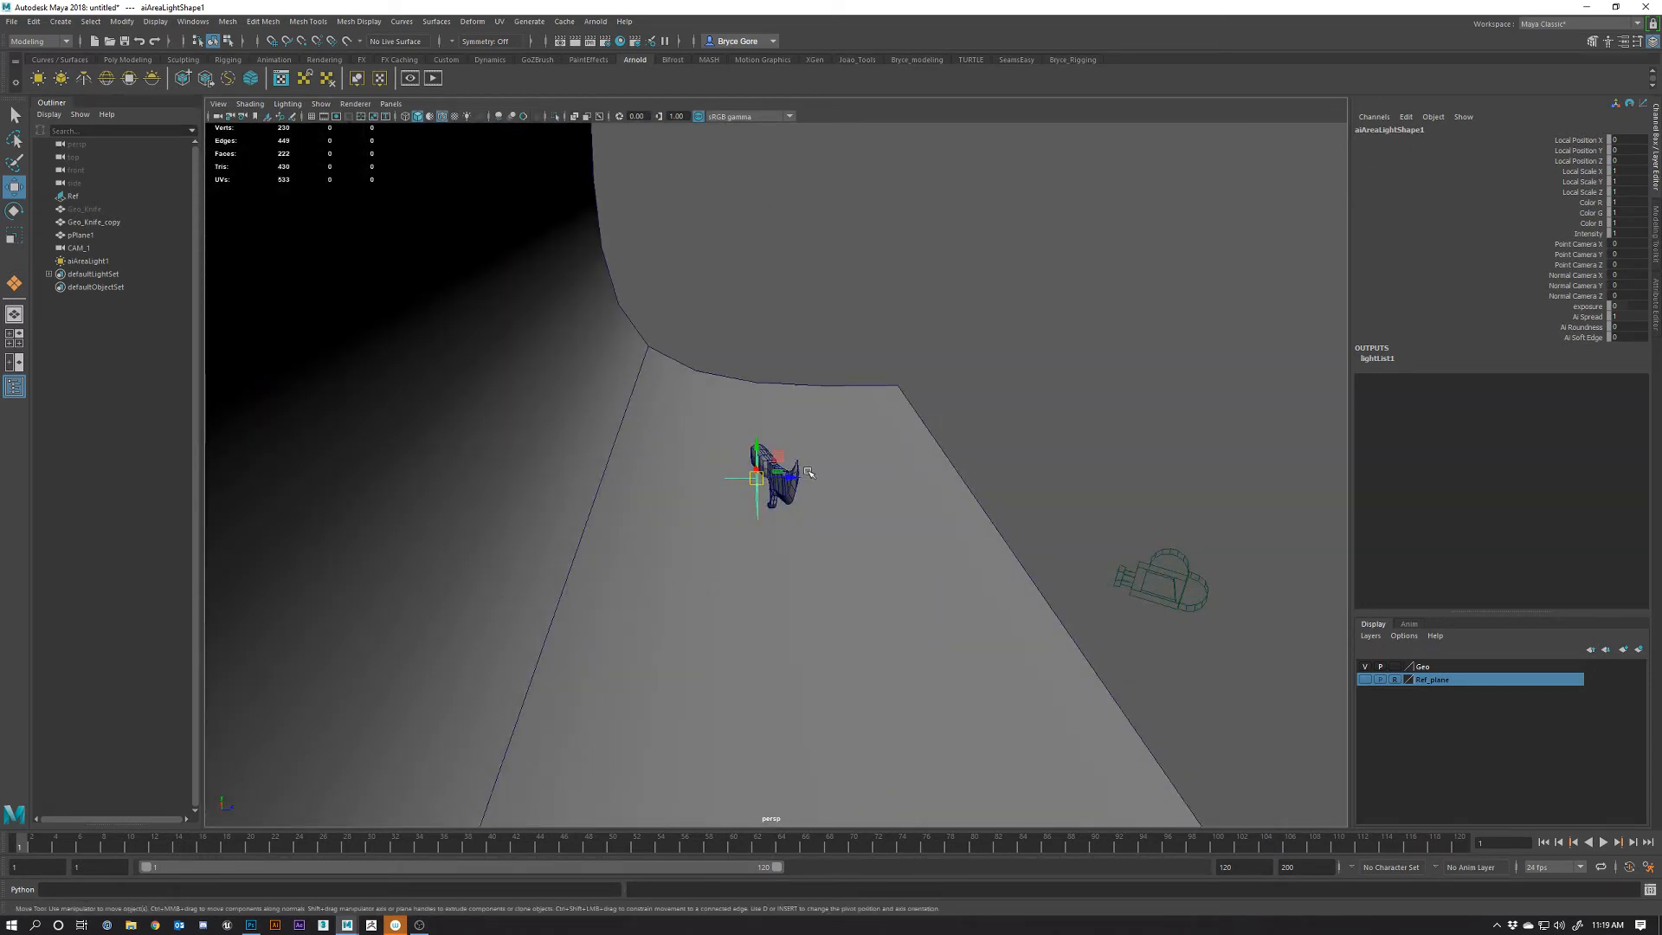
pyautogui.moveTo(805, 473); pyautogui.dragTo(889, 540)
pyautogui.press('e')
pyautogui.press('w')
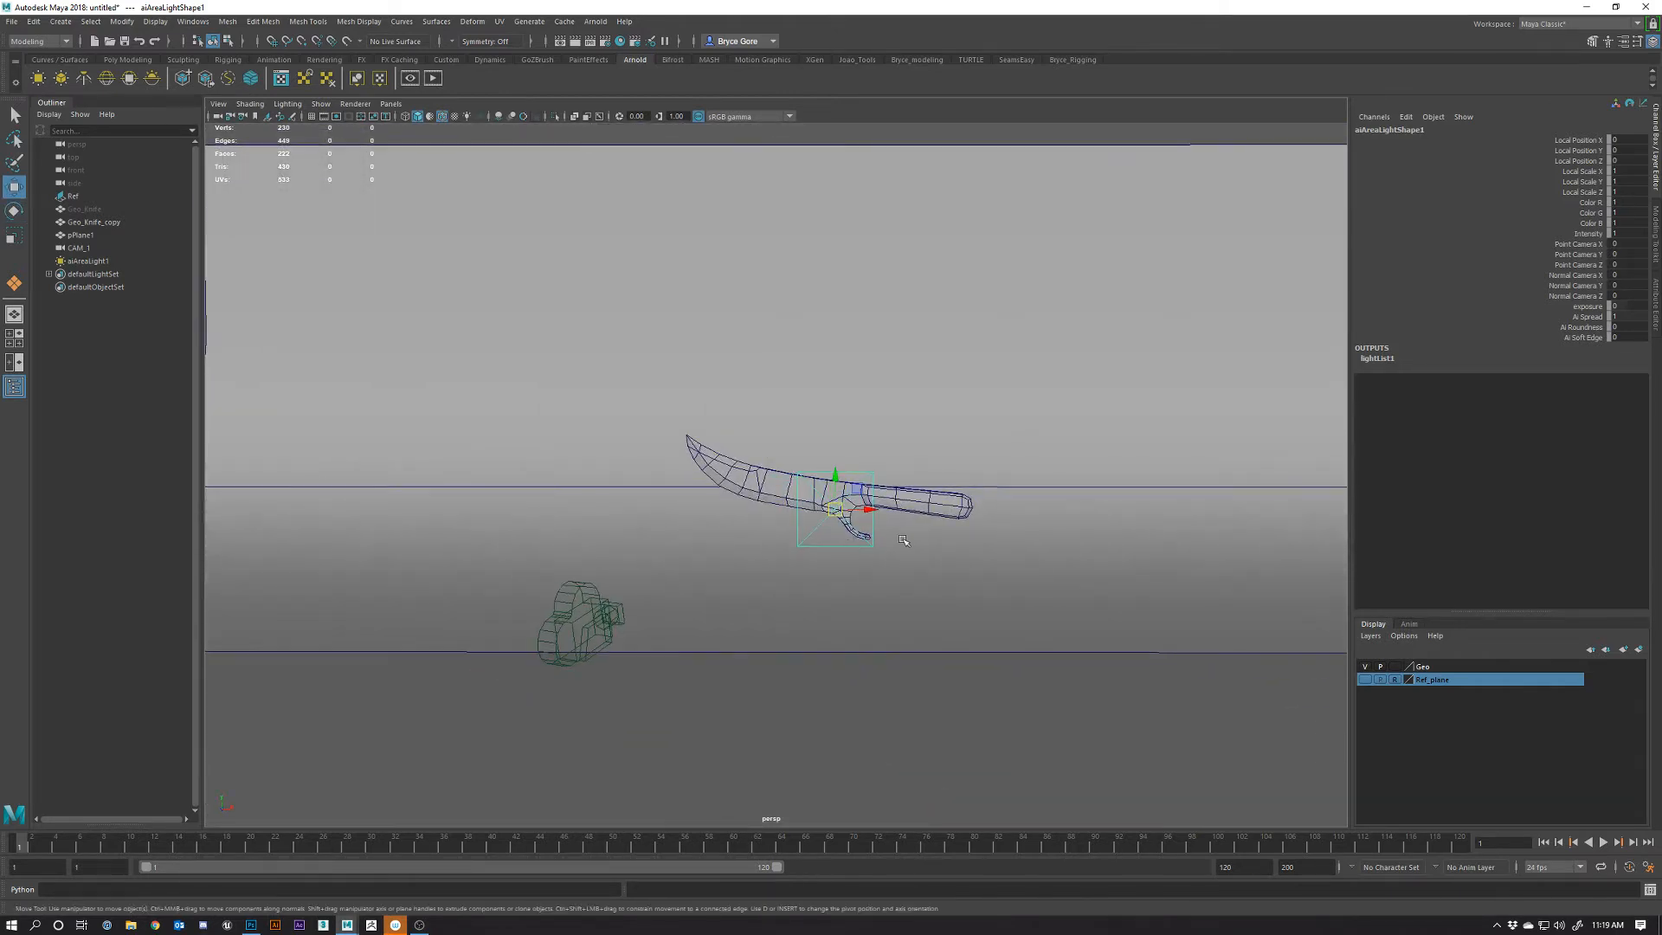
pyautogui.press('e')
# Tumble and dolly the perspective view around the knife to check the area light's placement
pyautogui.keyDown('alt'); pyautogui.moveTo(778, 564); pyautogui.dragTo(827, 568); pyautogui.keyUp('alt')
pyautogui.keyDown('alt'); pyautogui.moveTo(827, 568); pyautogui.dragTo(905, 578, button='right'); pyautogui.keyUp('alt')
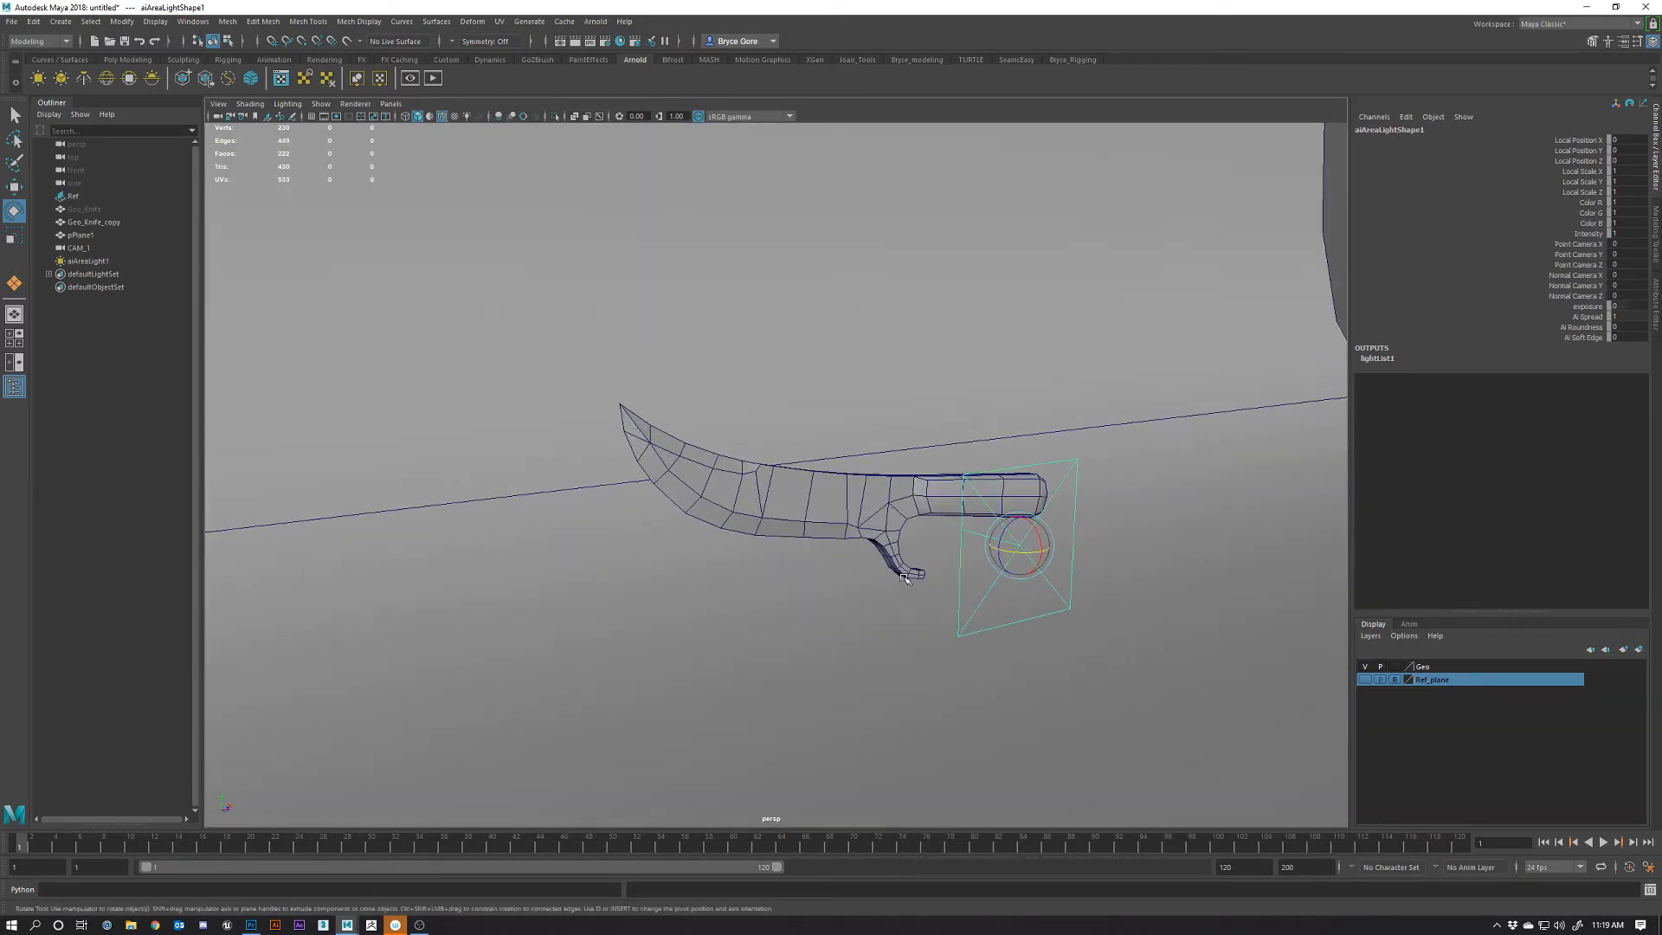
pyautogui.keyDown('alt'); pyautogui.moveTo(710, 431); pyautogui.dragTo(844, 553, button='right'); pyautogui.keyUp('alt')
pyautogui.keyDown('alt'); pyautogui.moveTo(870, 569); pyautogui.dragTo(835, 579); pyautogui.keyUp('alt')
pyautogui.keyDown('alt'); pyautogui.moveTo(849, 580); pyautogui.dragTo(827, 534, button='middle'); pyautogui.keyUp('alt')
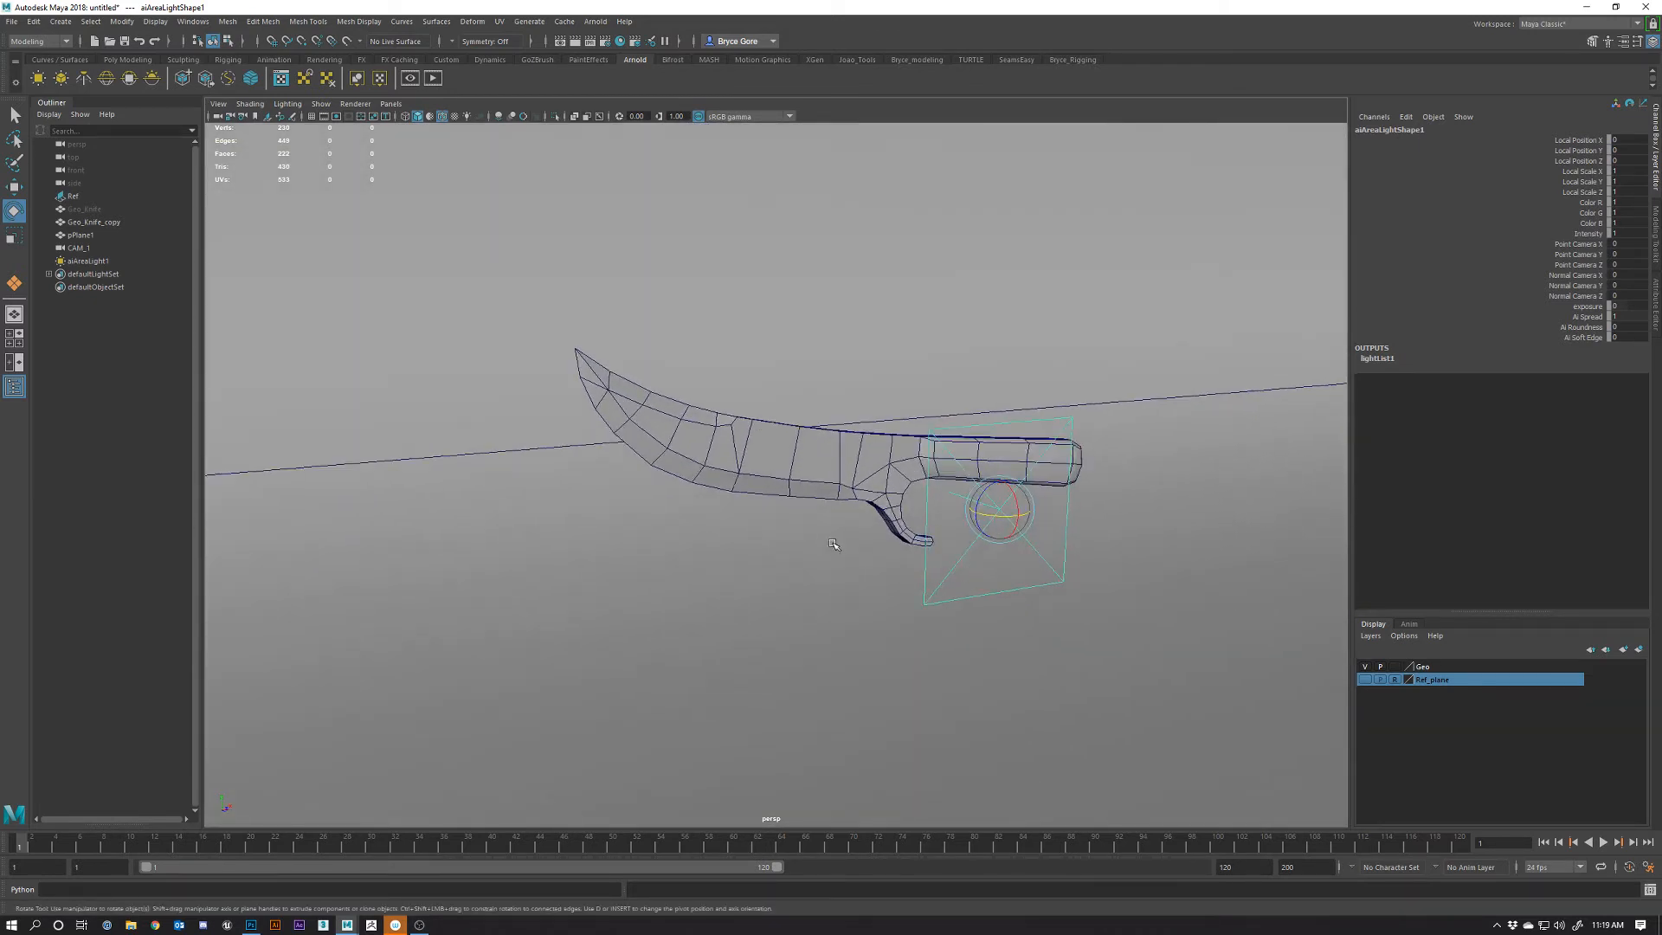
pyautogui.keyDown('alt'); pyautogui.moveTo(889, 629); pyautogui.dragTo(823, 615); pyautogui.keyUp('alt')
pyautogui.keyDown('alt'); pyautogui.moveTo(823, 615); pyautogui.dragTo(891, 630, button='right'); pyautogui.keyUp('alt')
pyautogui.keyDown('alt'); pyautogui.moveTo(1017, 656); pyautogui.dragTo(1035, 601, button='middle'); pyautogui.keyUp('alt')
pyautogui.keyDown('alt'); pyautogui.moveTo(1035, 600); pyautogui.dragTo(883, 270, button='right'); pyautogui.keyUp('alt')
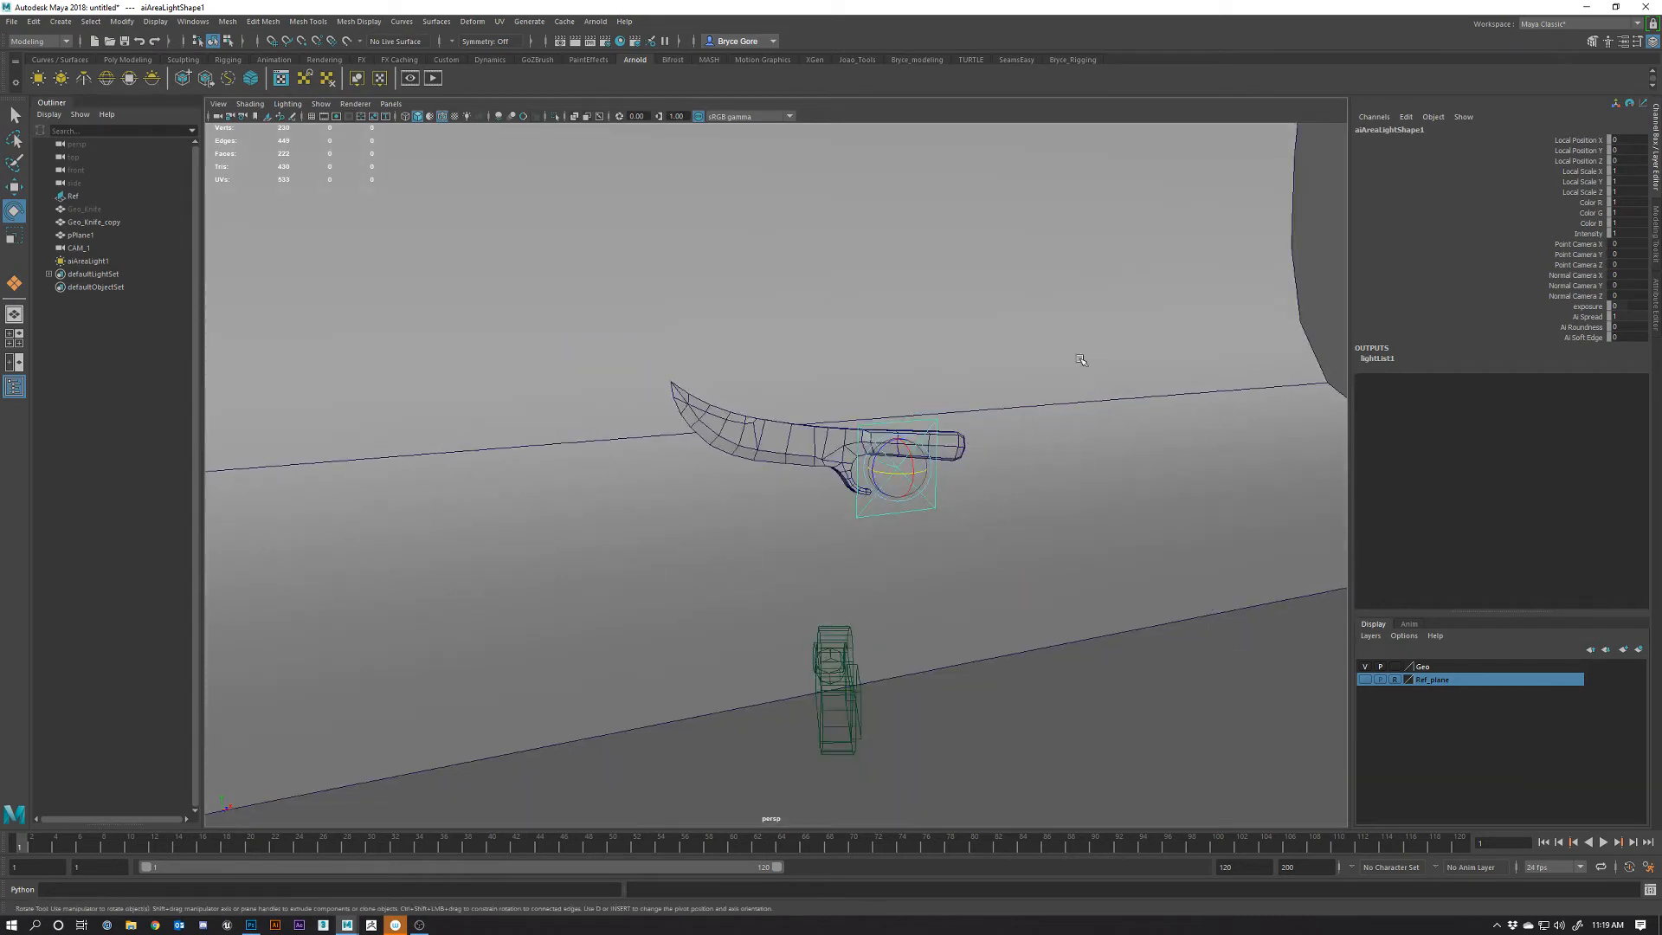
pyautogui.keyDown('alt'); pyautogui.moveTo(1157, 206); pyautogui.dragTo(790, 456); pyautogui.keyUp('alt')
pyautogui.keyDown('alt'); pyautogui.moveTo(790, 457); pyautogui.dragTo(833, 475, button='right'); pyautogui.keyUp('alt')
pyautogui.keyDown('alt'); pyautogui.moveTo(832, 474); pyautogui.dragTo(925, 575, button='middle'); pyautogui.keyUp('alt')
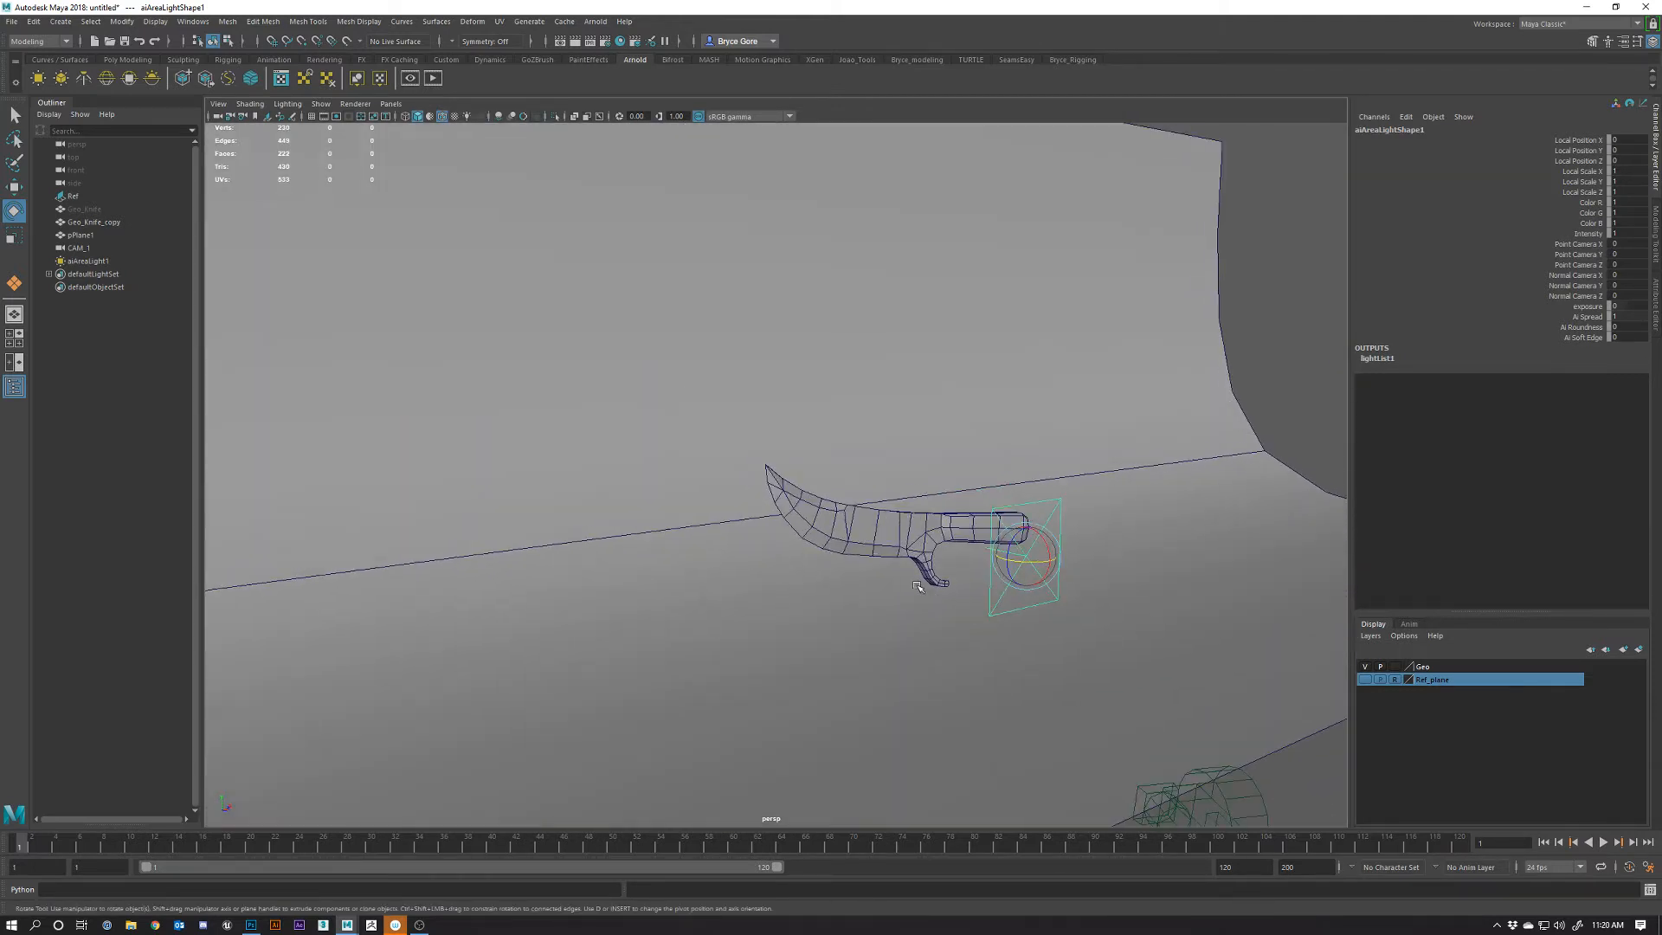
pyautogui.keyDown('alt'); pyautogui.moveTo(925, 575); pyautogui.dragTo(684, 521); pyautogui.keyUp('alt')
pyautogui.keyDown('alt'); pyautogui.moveTo(684, 521); pyautogui.dragTo(743, 543, button='right'); pyautogui.keyUp('alt')
pyautogui.keyDown('alt'); pyautogui.moveTo(743, 543); pyautogui.dragTo(872, 556); pyautogui.keyUp('alt')
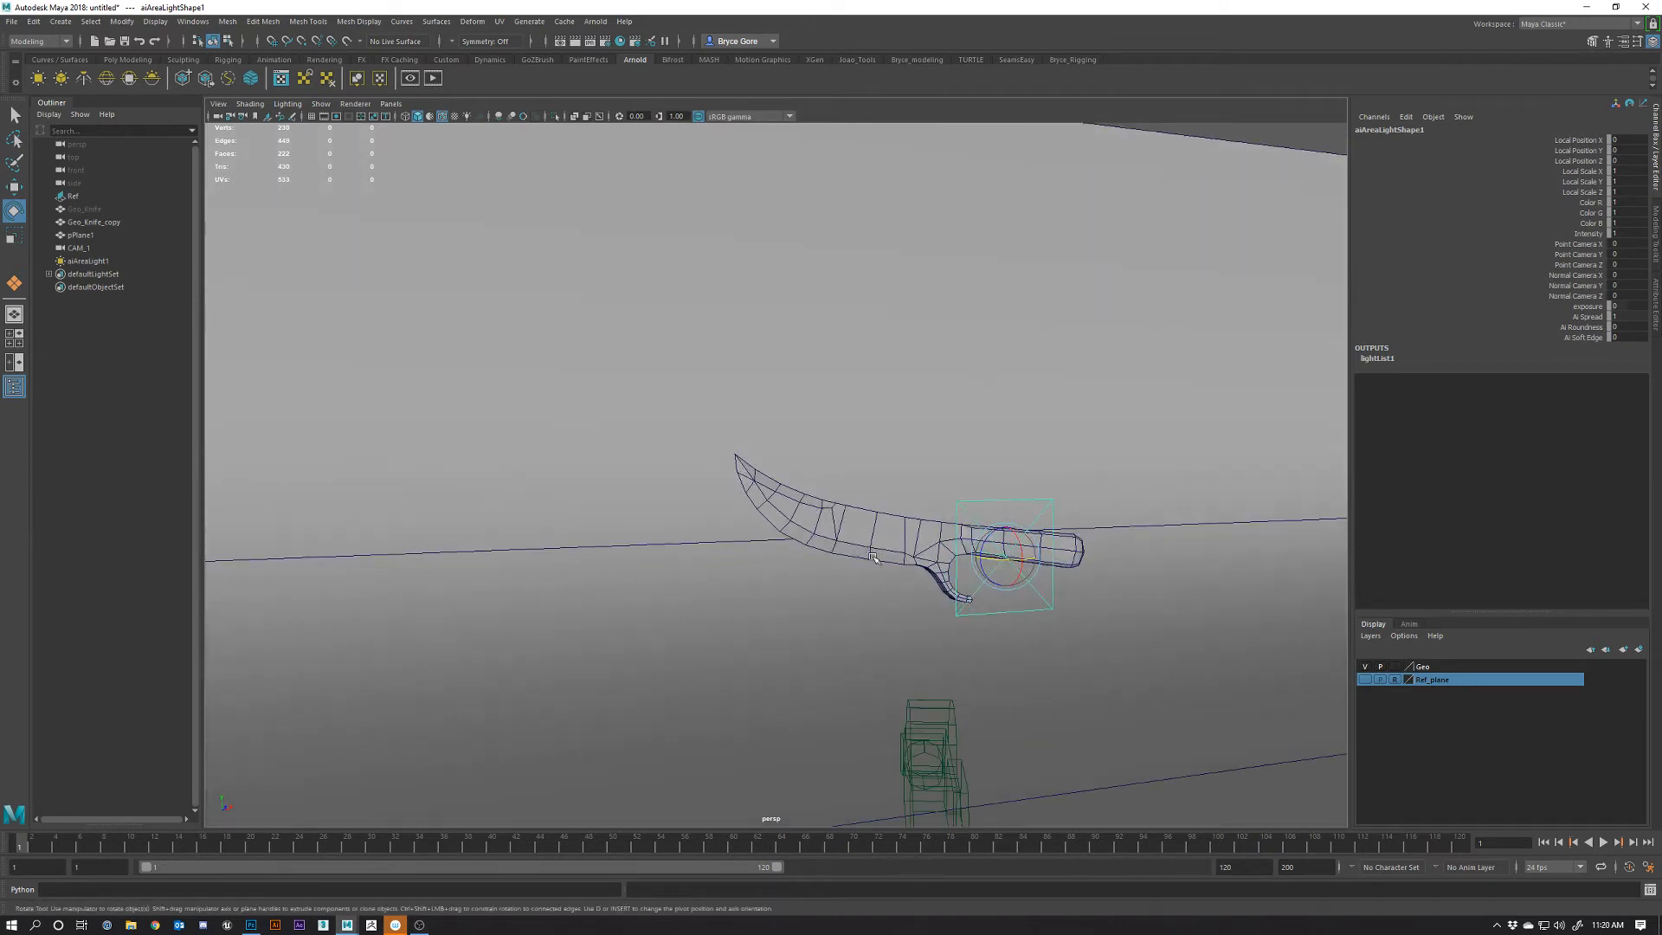
# Render the current frame with Arnold, set the region to the whole image, and shrink Render View
pyautogui.click(591, 42)
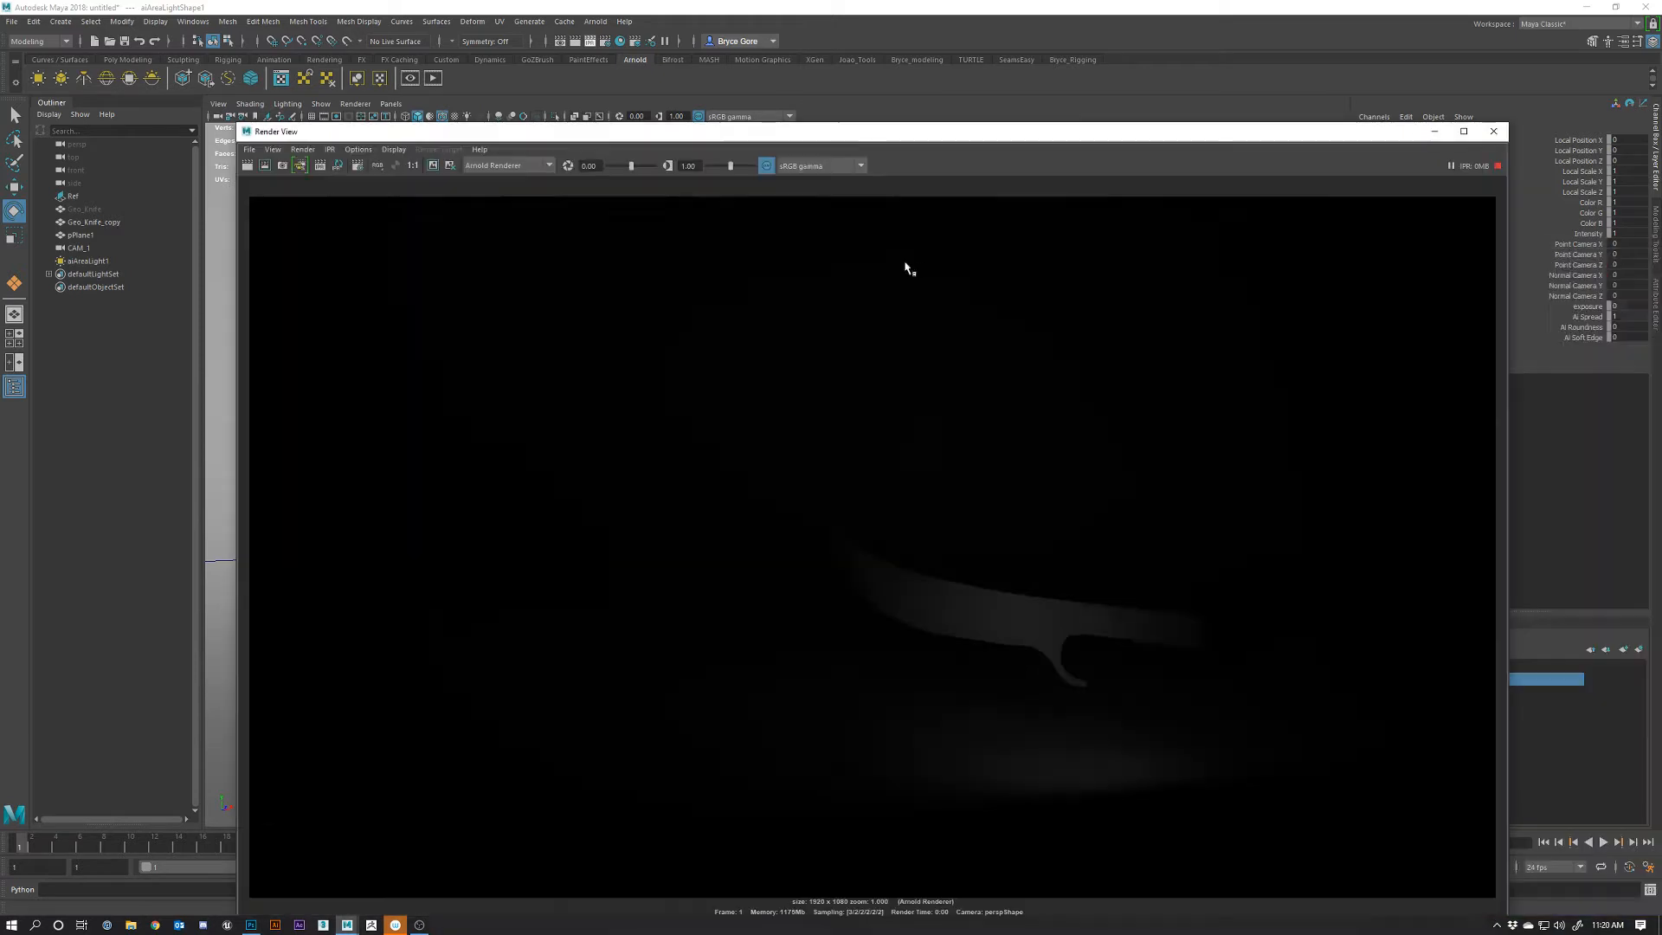
pyautogui.moveTo(921, 263); pyautogui.dragTo(603, 196)
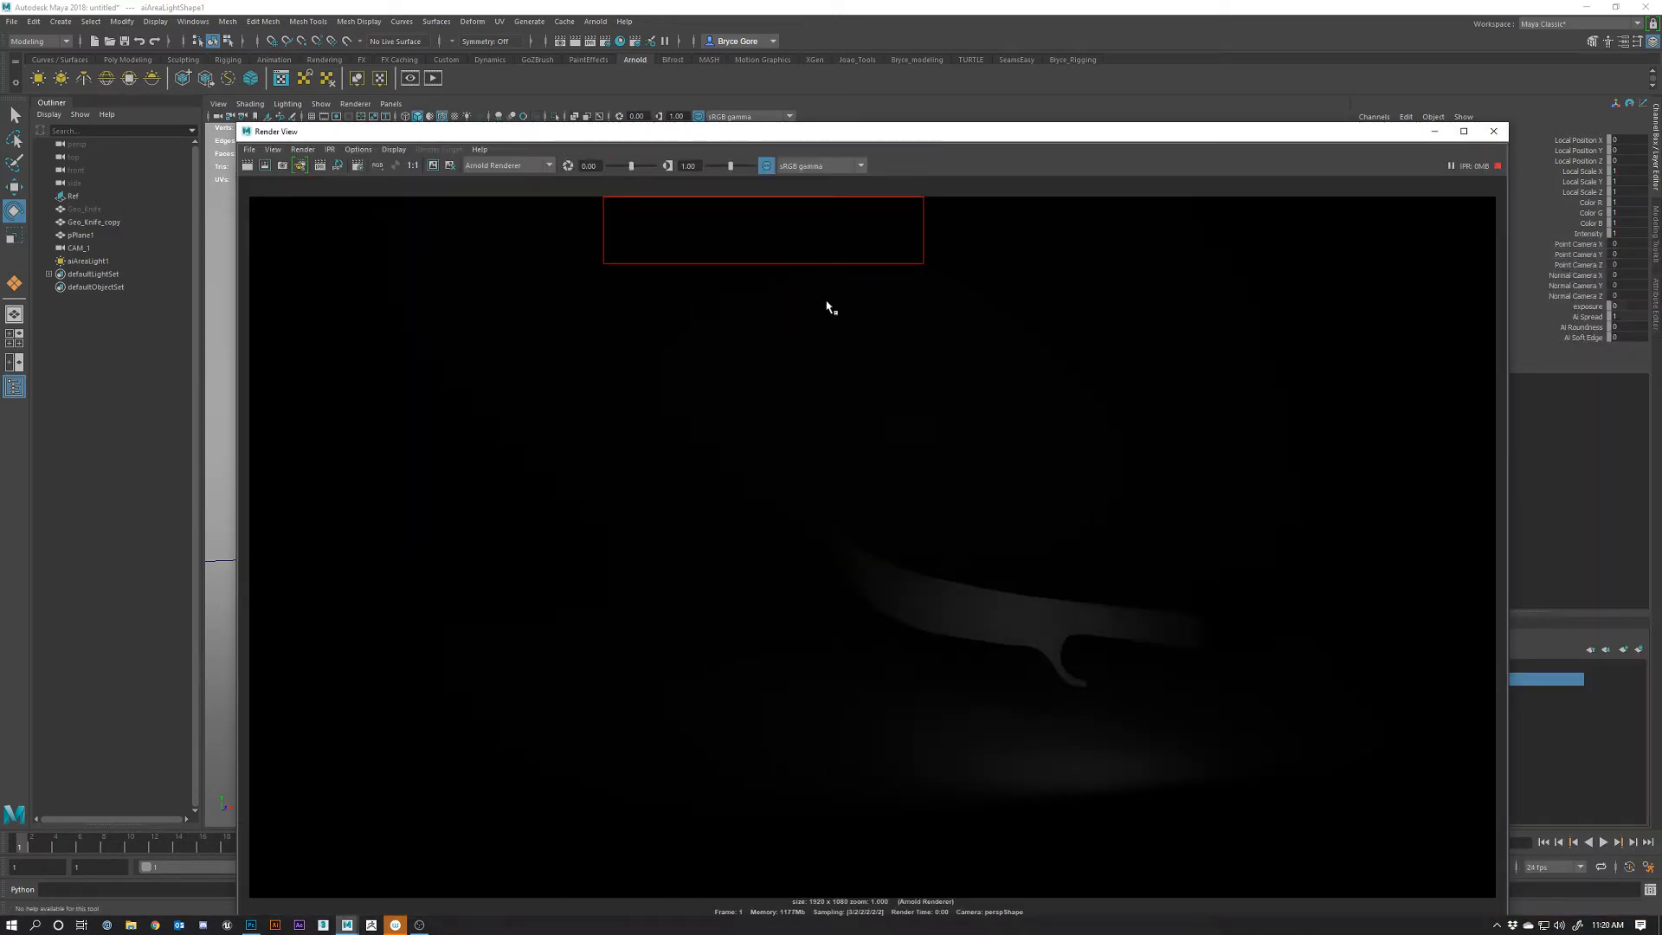
pyautogui.moveTo(794, 251); pyautogui.dragTo(967, 385)
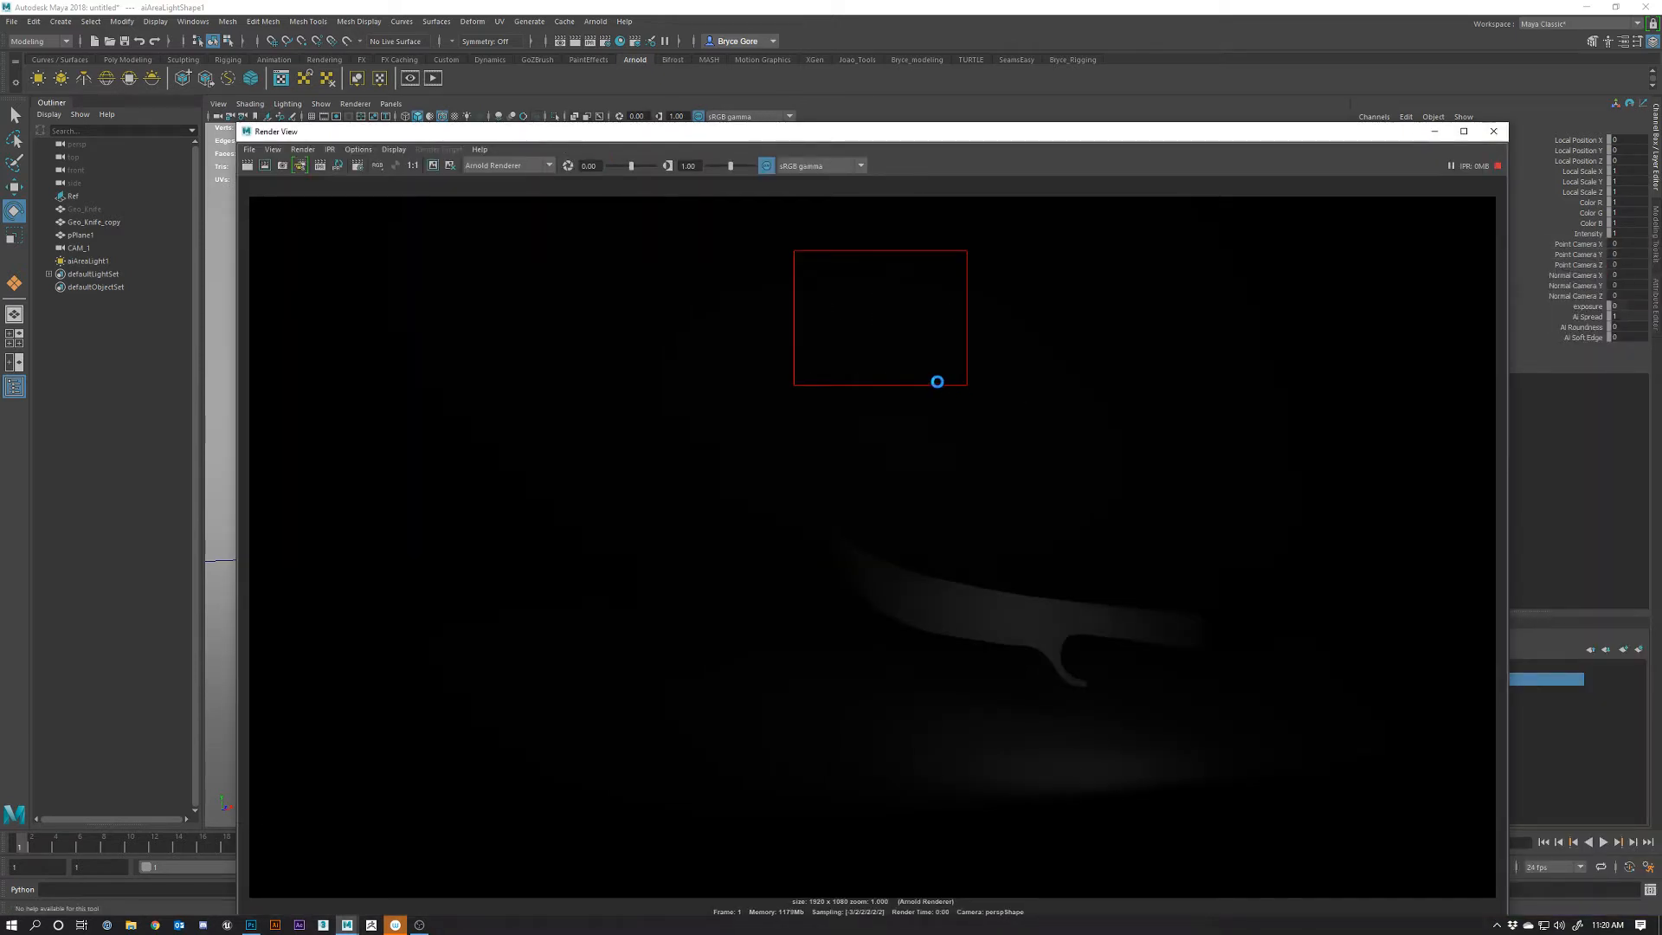
pyautogui.rightClick(889, 371)
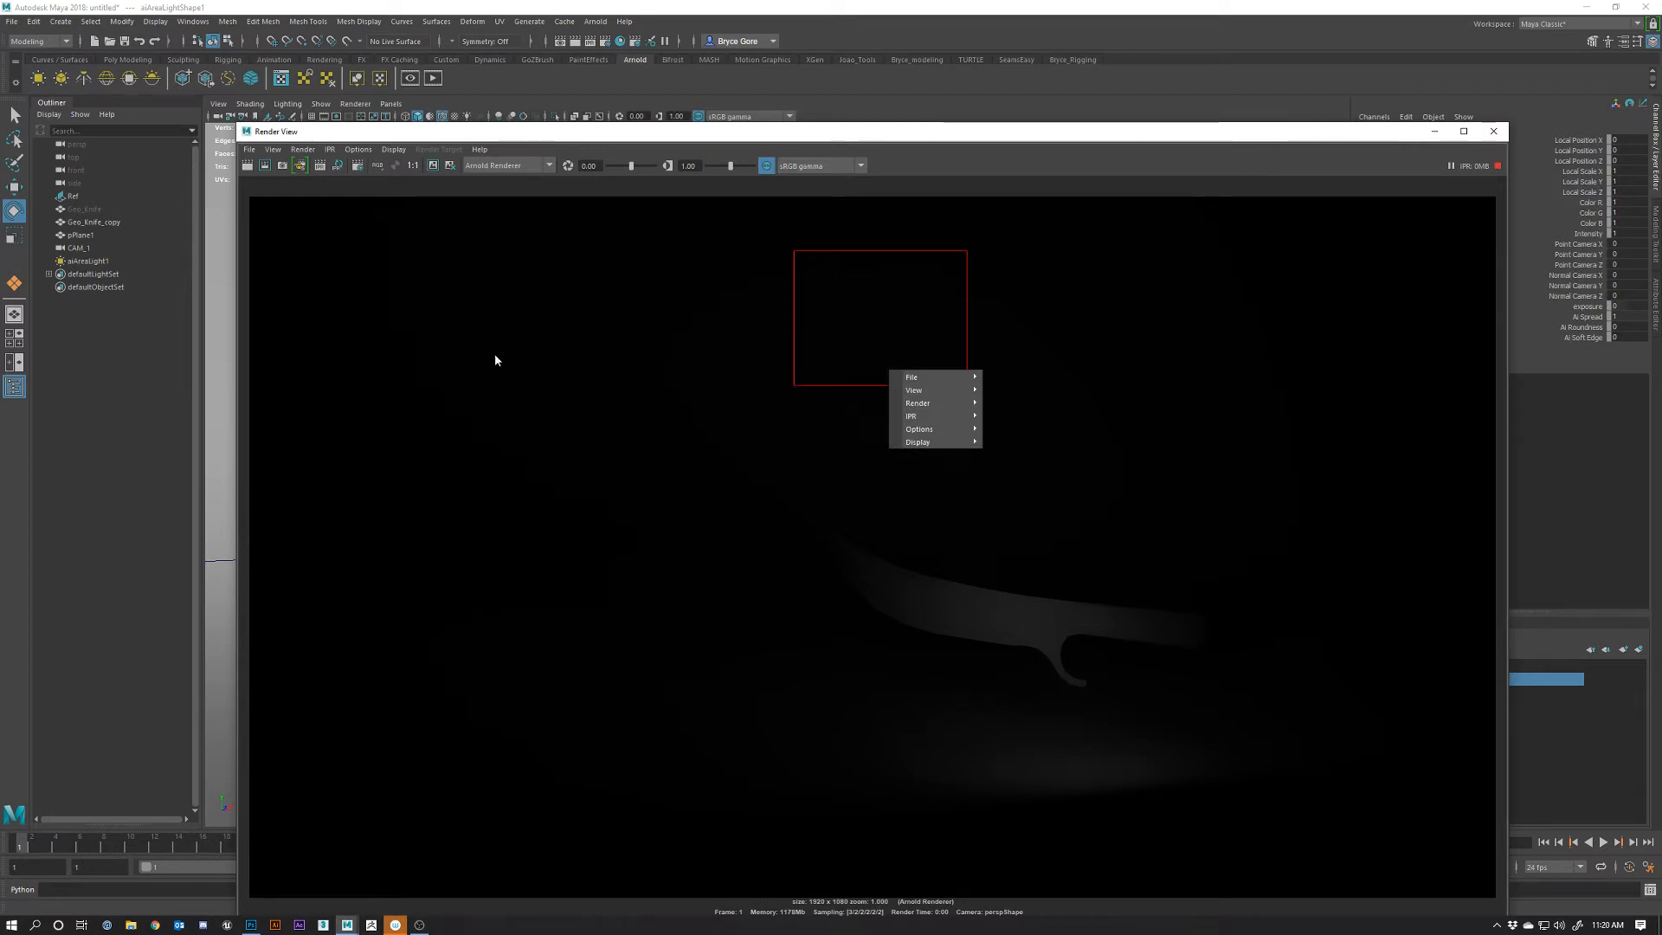
pyautogui.click(266, 164)
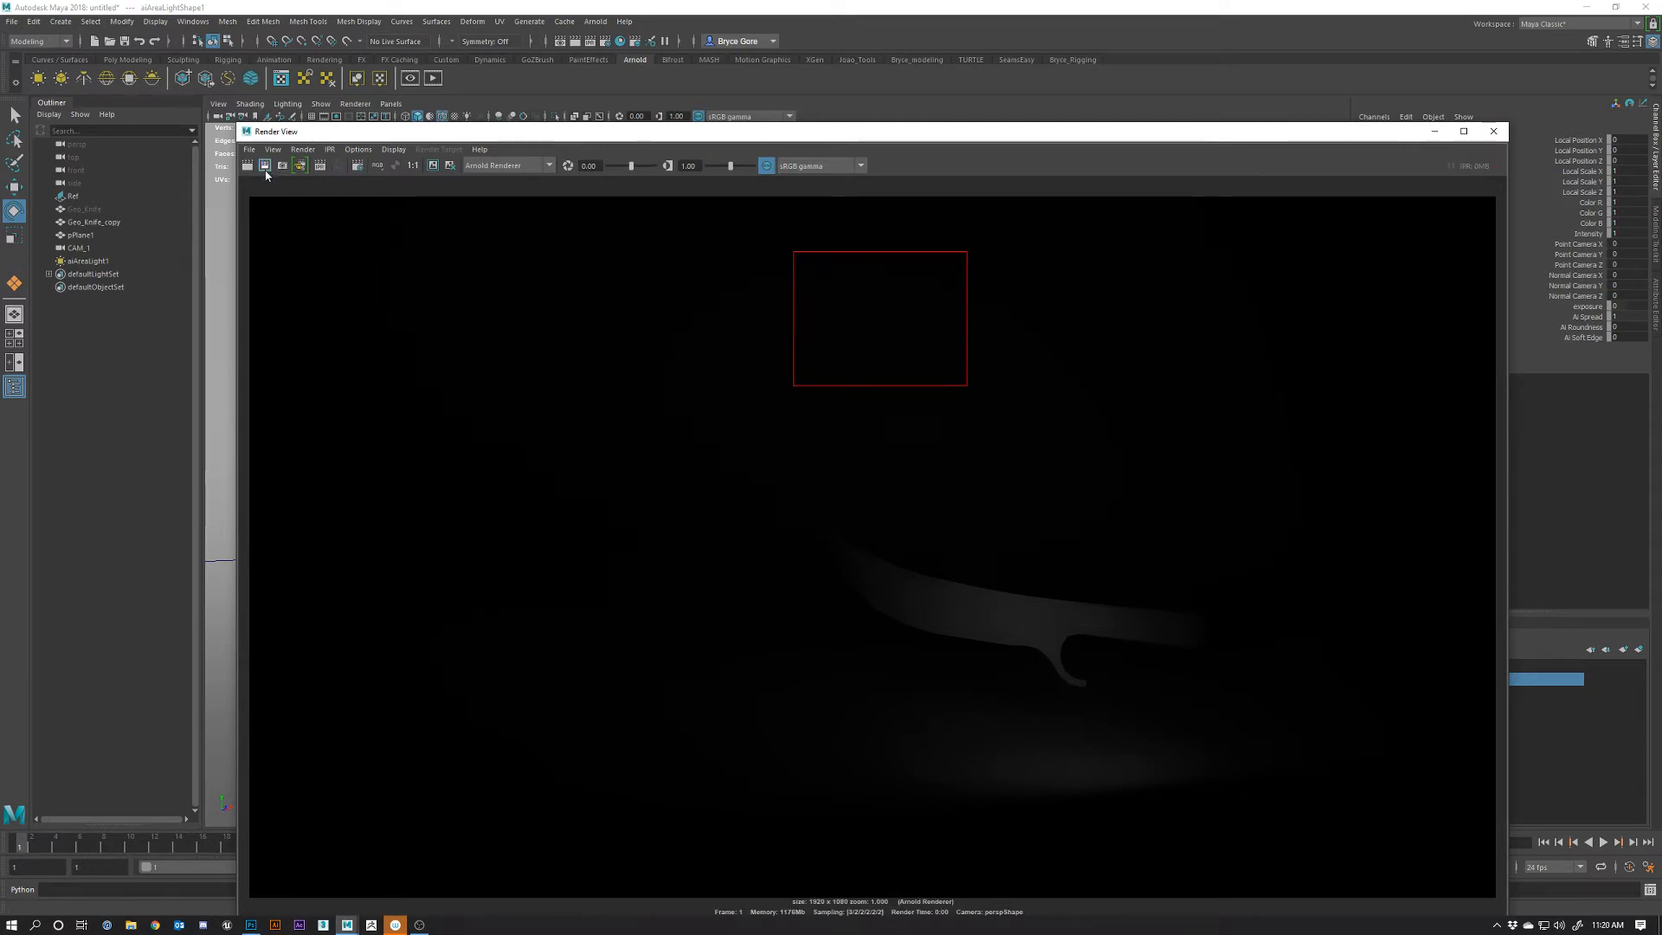
pyautogui.moveTo(246, 185); pyautogui.dragTo(1503, 913)
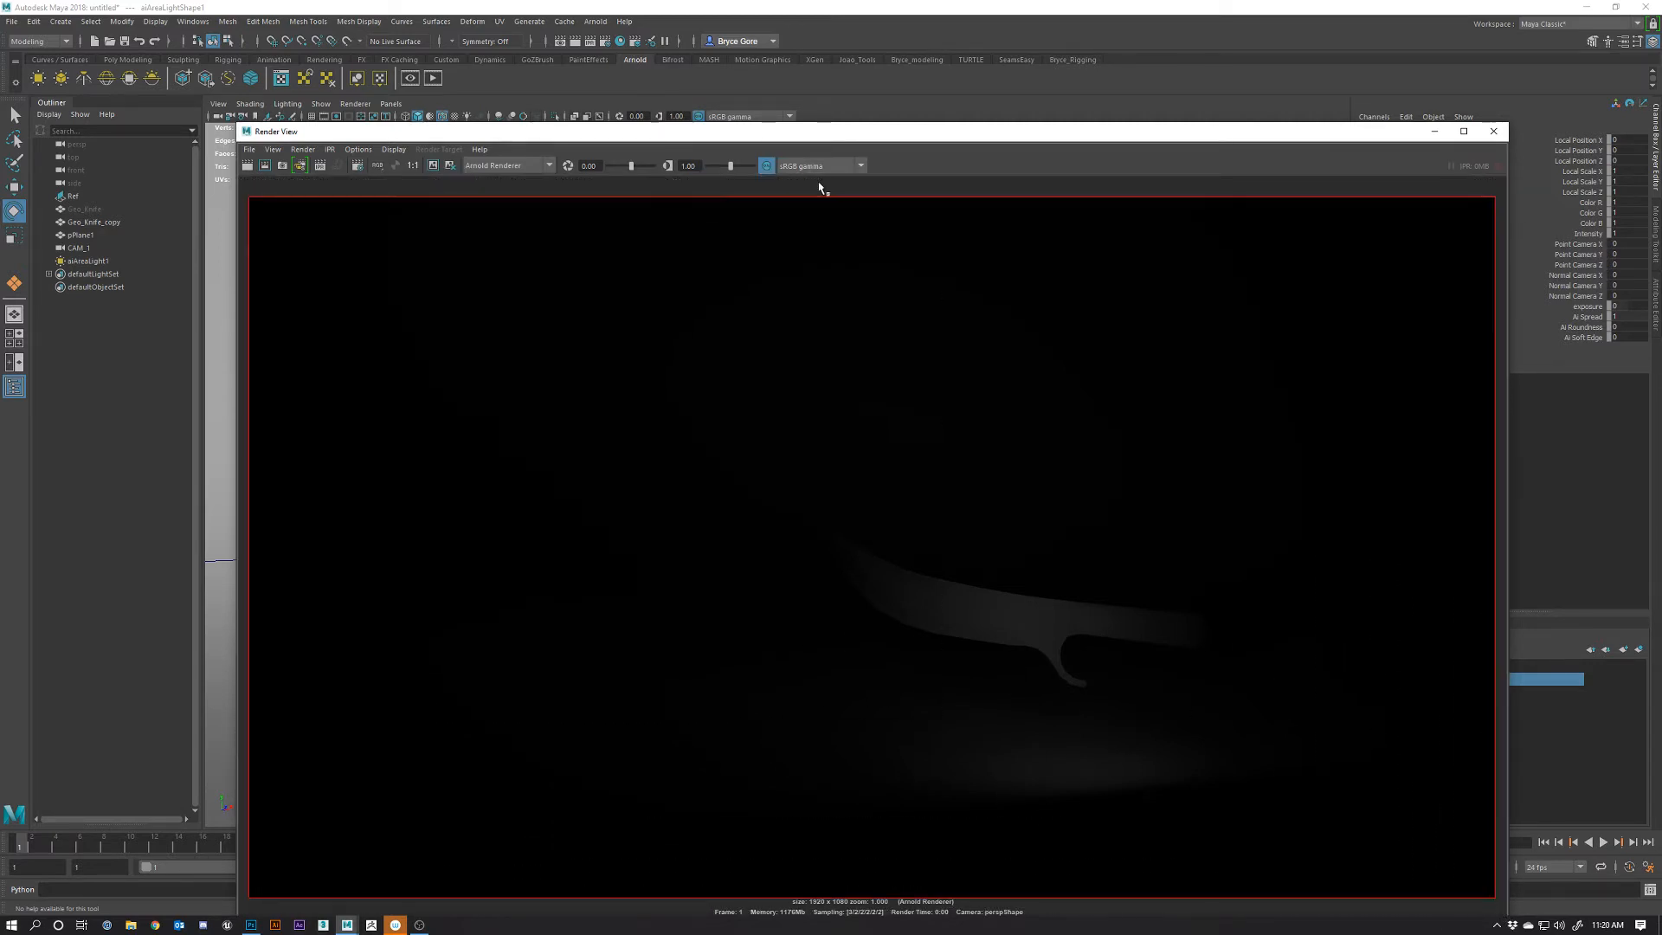
pyautogui.moveTo(1092, 132); pyautogui.dragTo(841, 57)
pyautogui.moveTo(1257, 838); pyautogui.dragTo(607, 568)
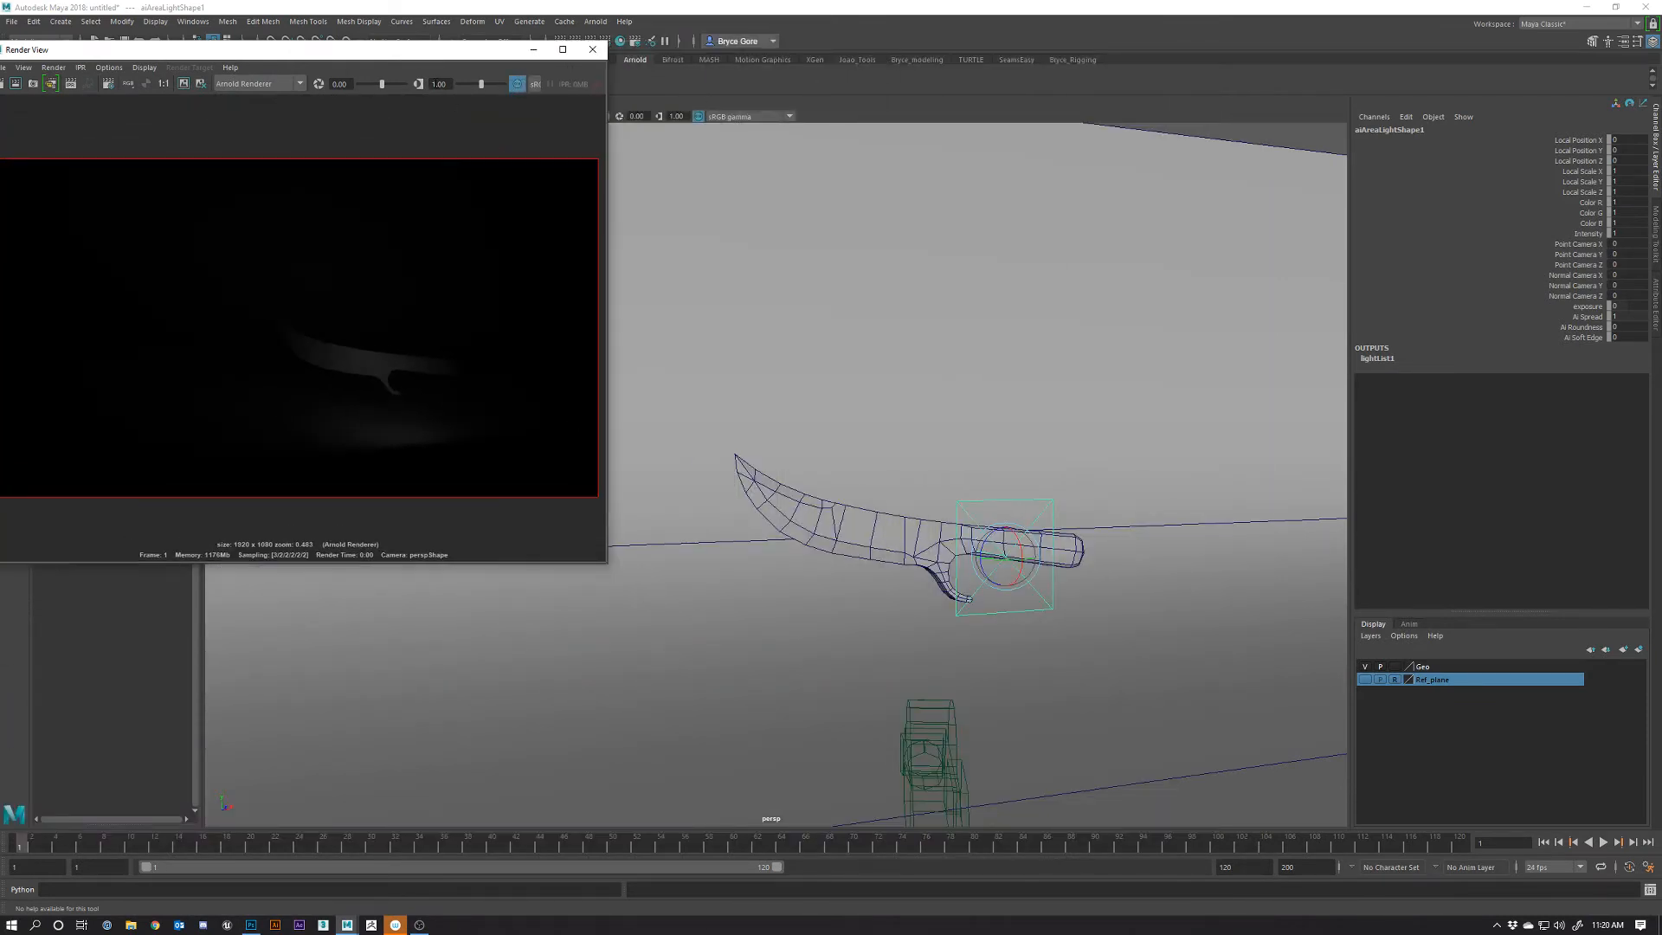
# Start the live Arnold interactive render and orbit to view the knife and light
pyautogui.moveTo(259, 49); pyautogui.dragTo(326, 68)
pyautogui.keyDown('alt'); pyautogui.moveTo(868, 530); pyautogui.dragTo(881, 642); pyautogui.keyUp('alt')
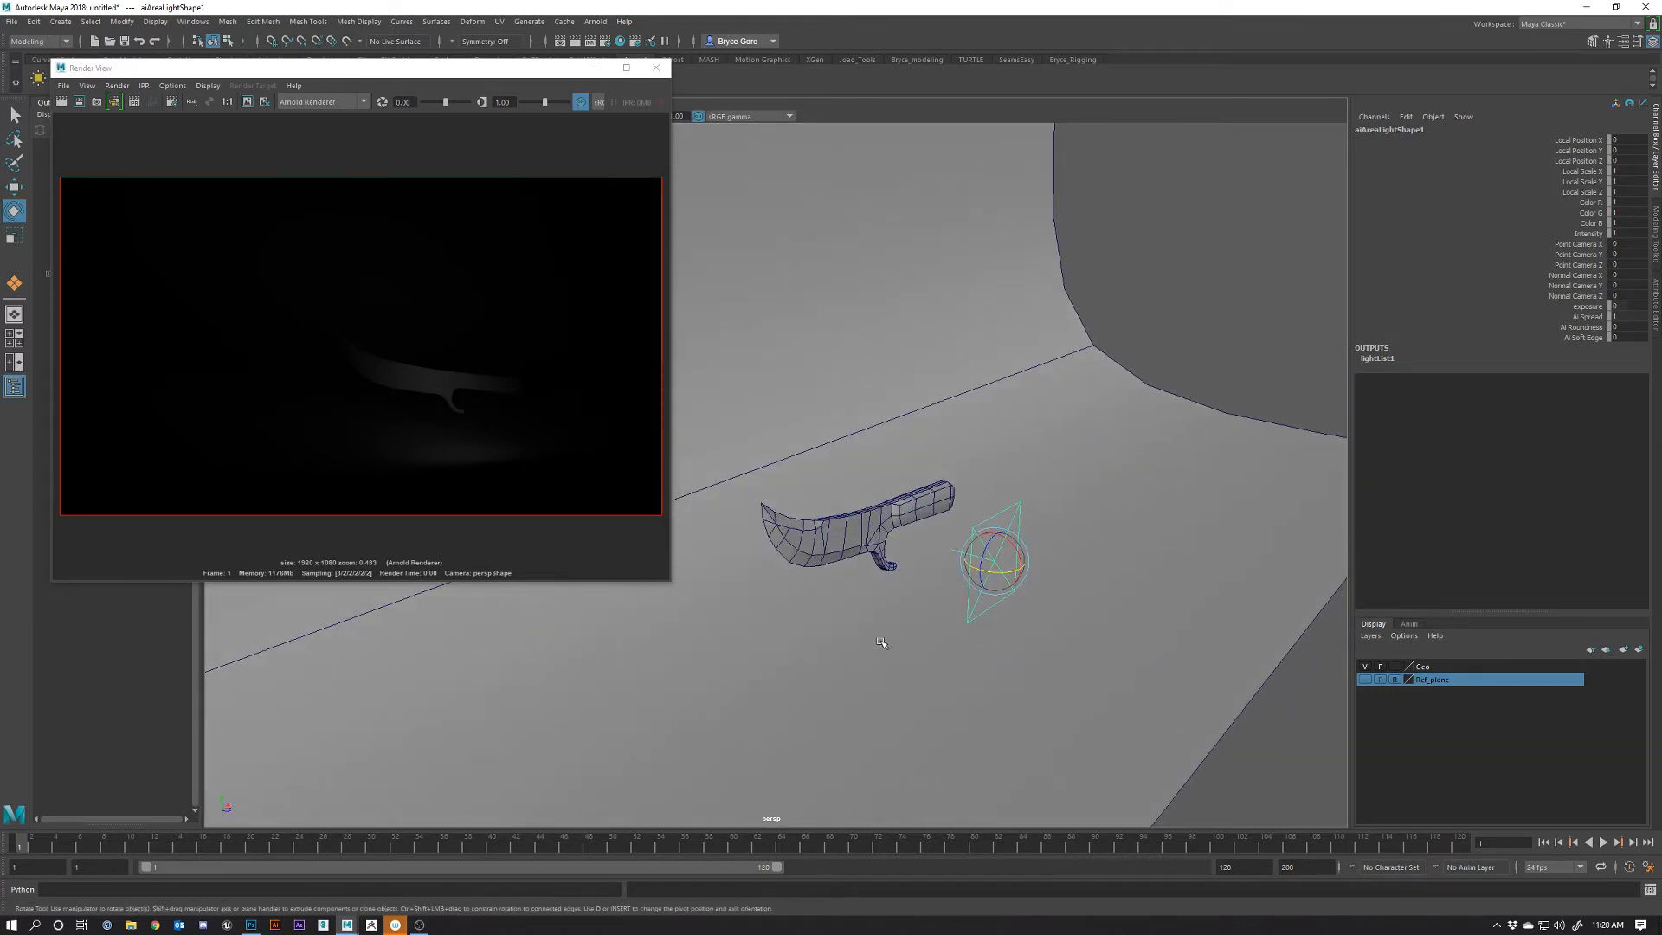
pyautogui.click(135, 101)
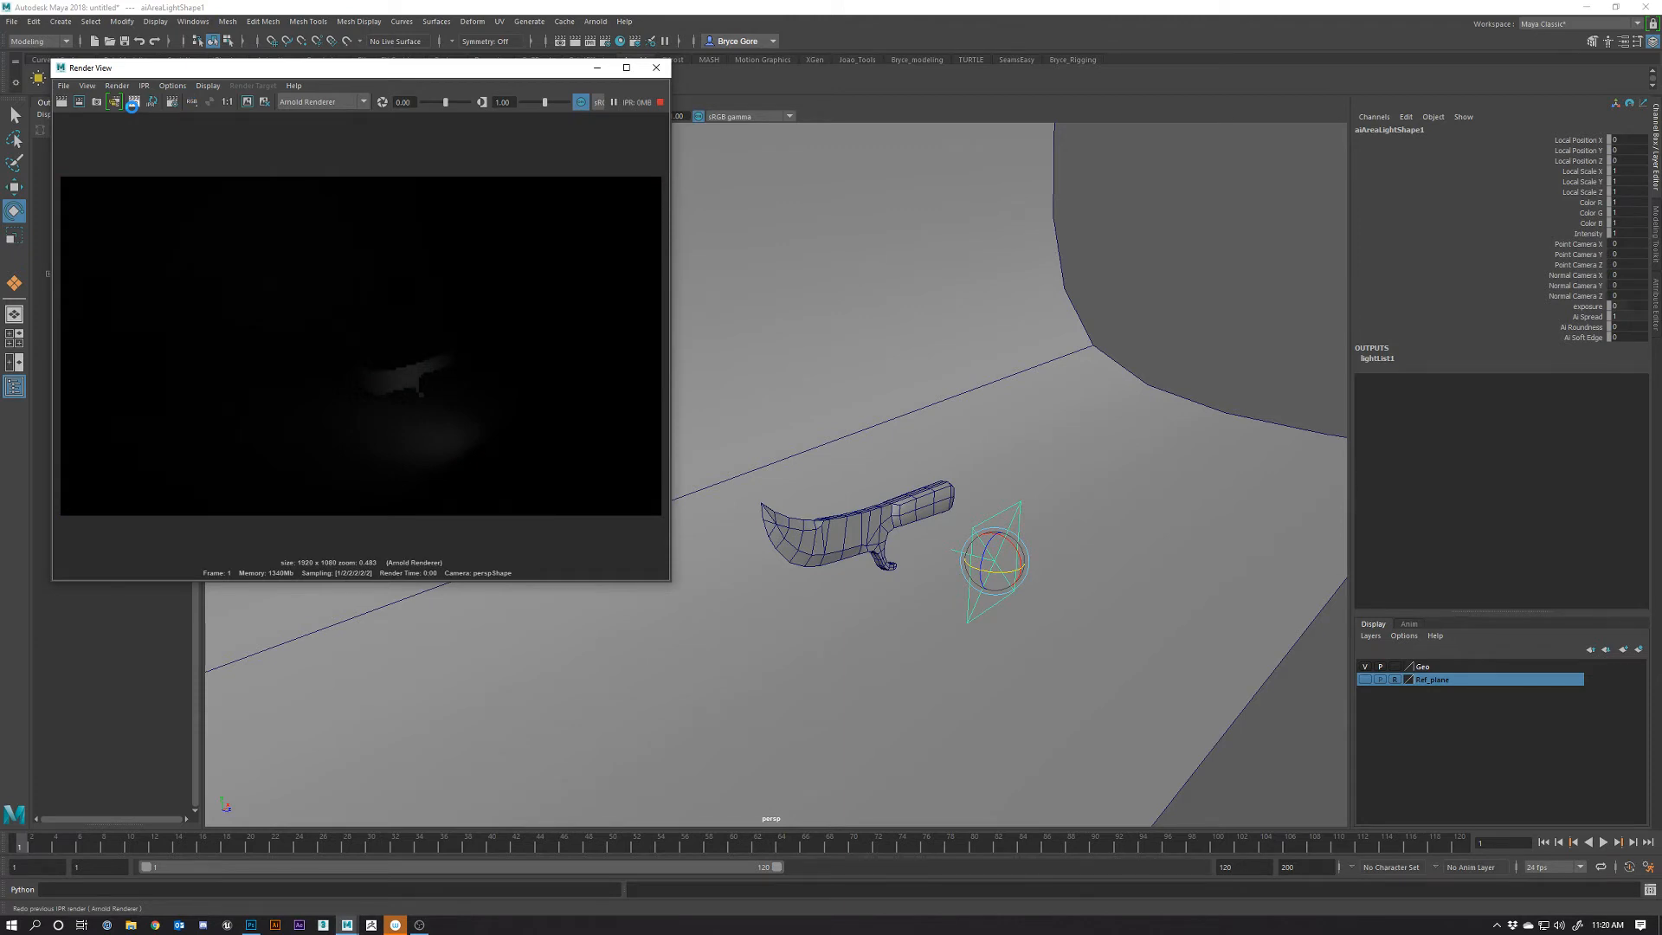
pyautogui.keyDown('alt'); pyautogui.moveTo(1012, 619); pyautogui.dragTo(856, 571); pyautogui.keyUp('alt')
pyautogui.keyDown('alt'); pyautogui.moveTo(848, 594); pyautogui.dragTo(868, 624, button='right'); pyautogui.keyUp('alt')
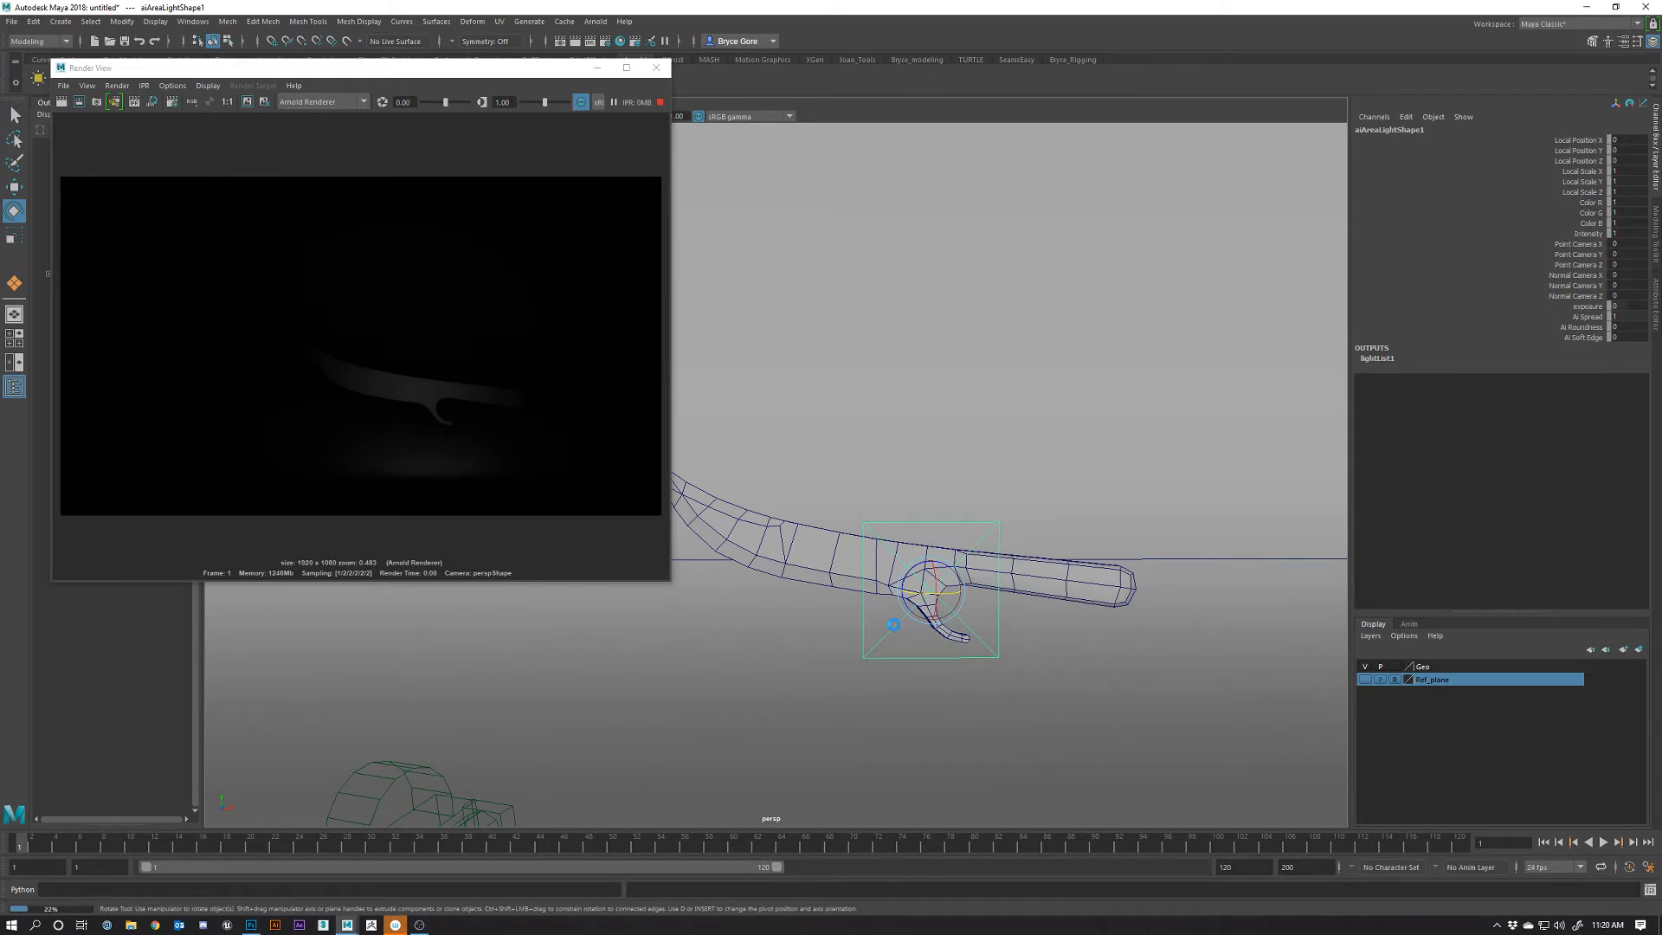
pyautogui.keyDown('alt'); pyautogui.moveTo(892, 624); pyautogui.dragTo(952, 603); pyautogui.keyUp('alt')
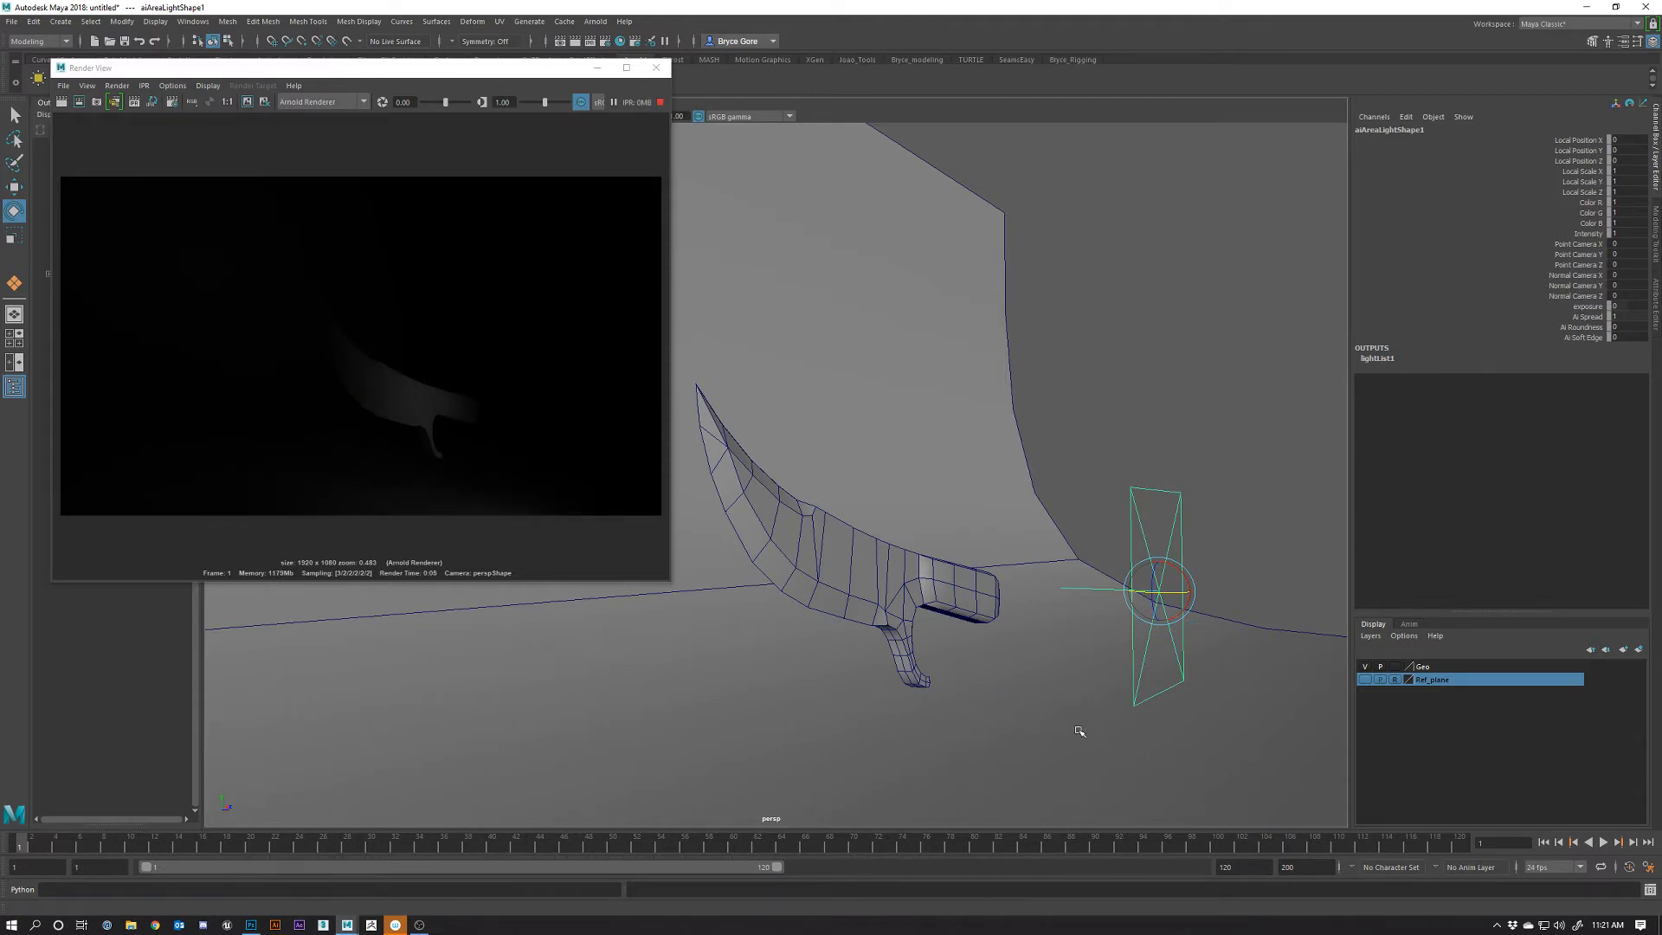
pyautogui.keyDown('alt'); pyautogui.moveTo(1079, 724); pyautogui.dragTo(929, 644); pyautogui.keyUp('alt')
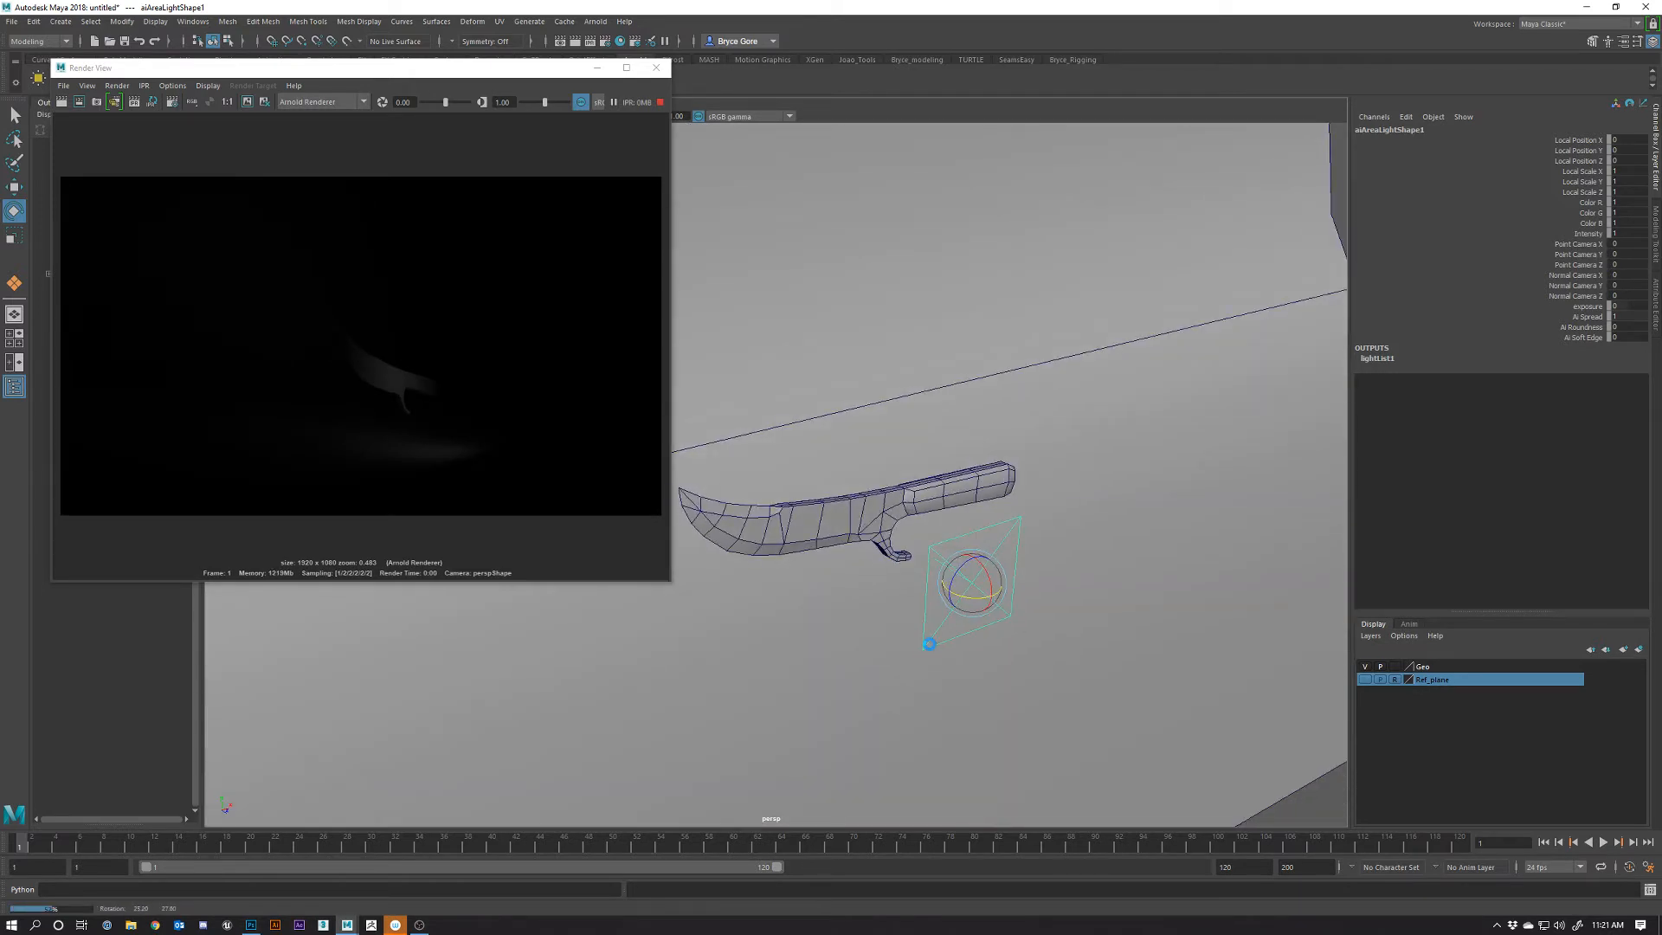
pyautogui.keyDown('alt'); pyautogui.moveTo(929, 644); pyautogui.dragTo(900, 632); pyautogui.keyUp('alt')
# Scale the area light much wider
pyautogui.press('r')
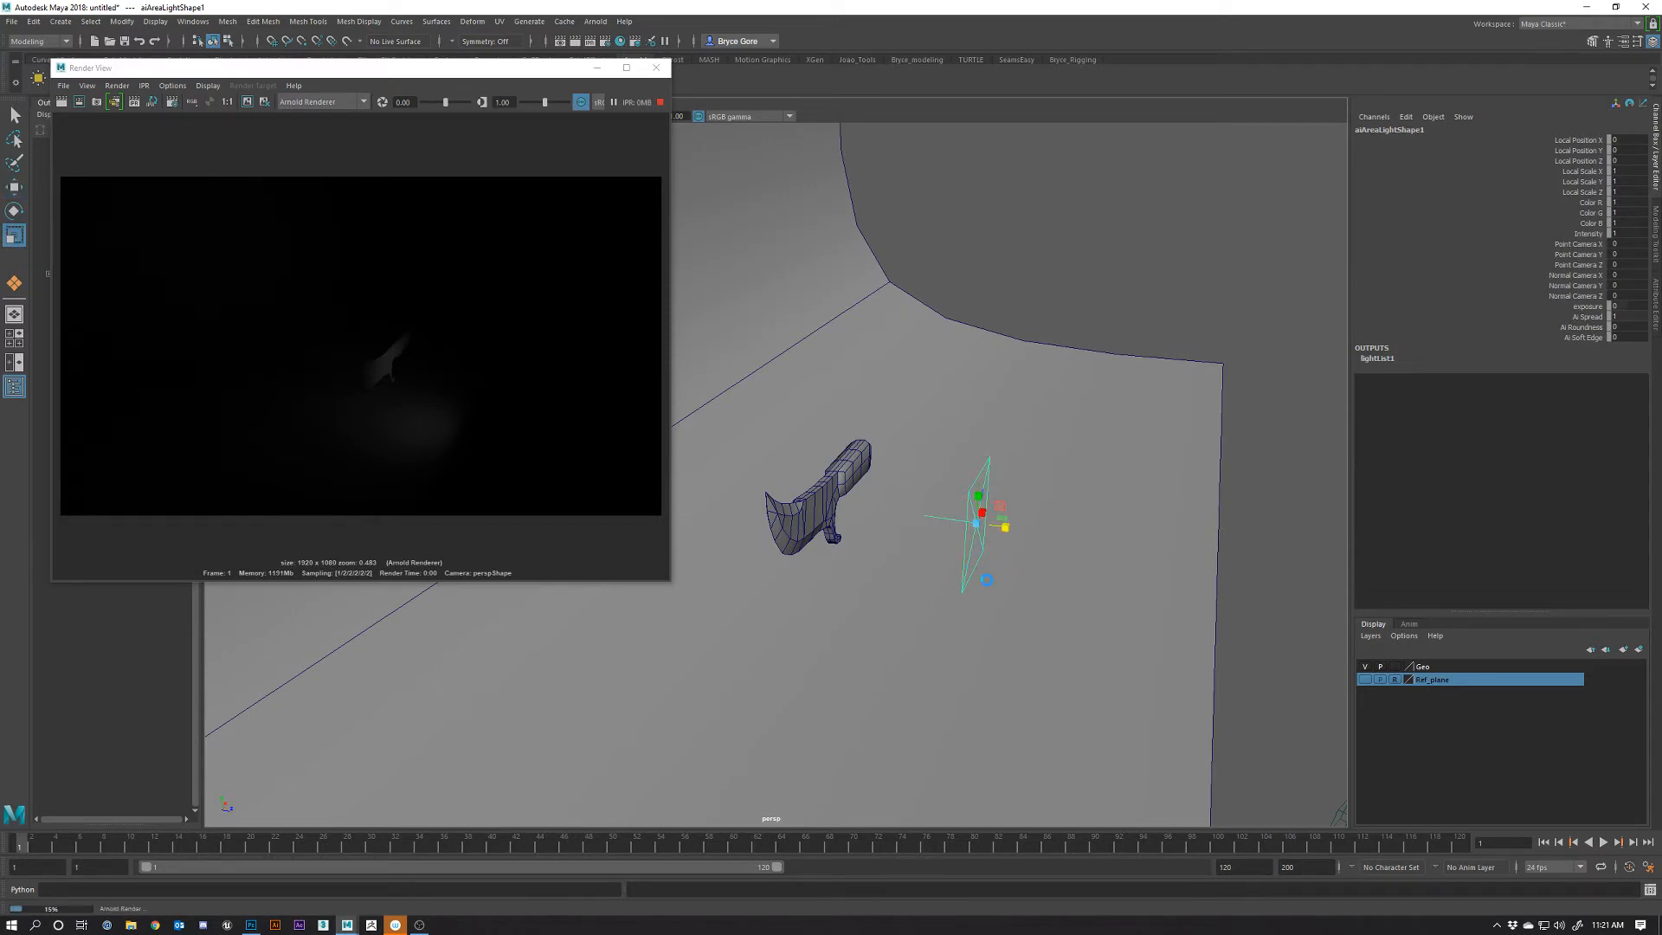
pyautogui.keyDown('alt'); pyautogui.moveTo(882, 611); pyautogui.dragTo(935, 666); pyautogui.keyUp('alt')
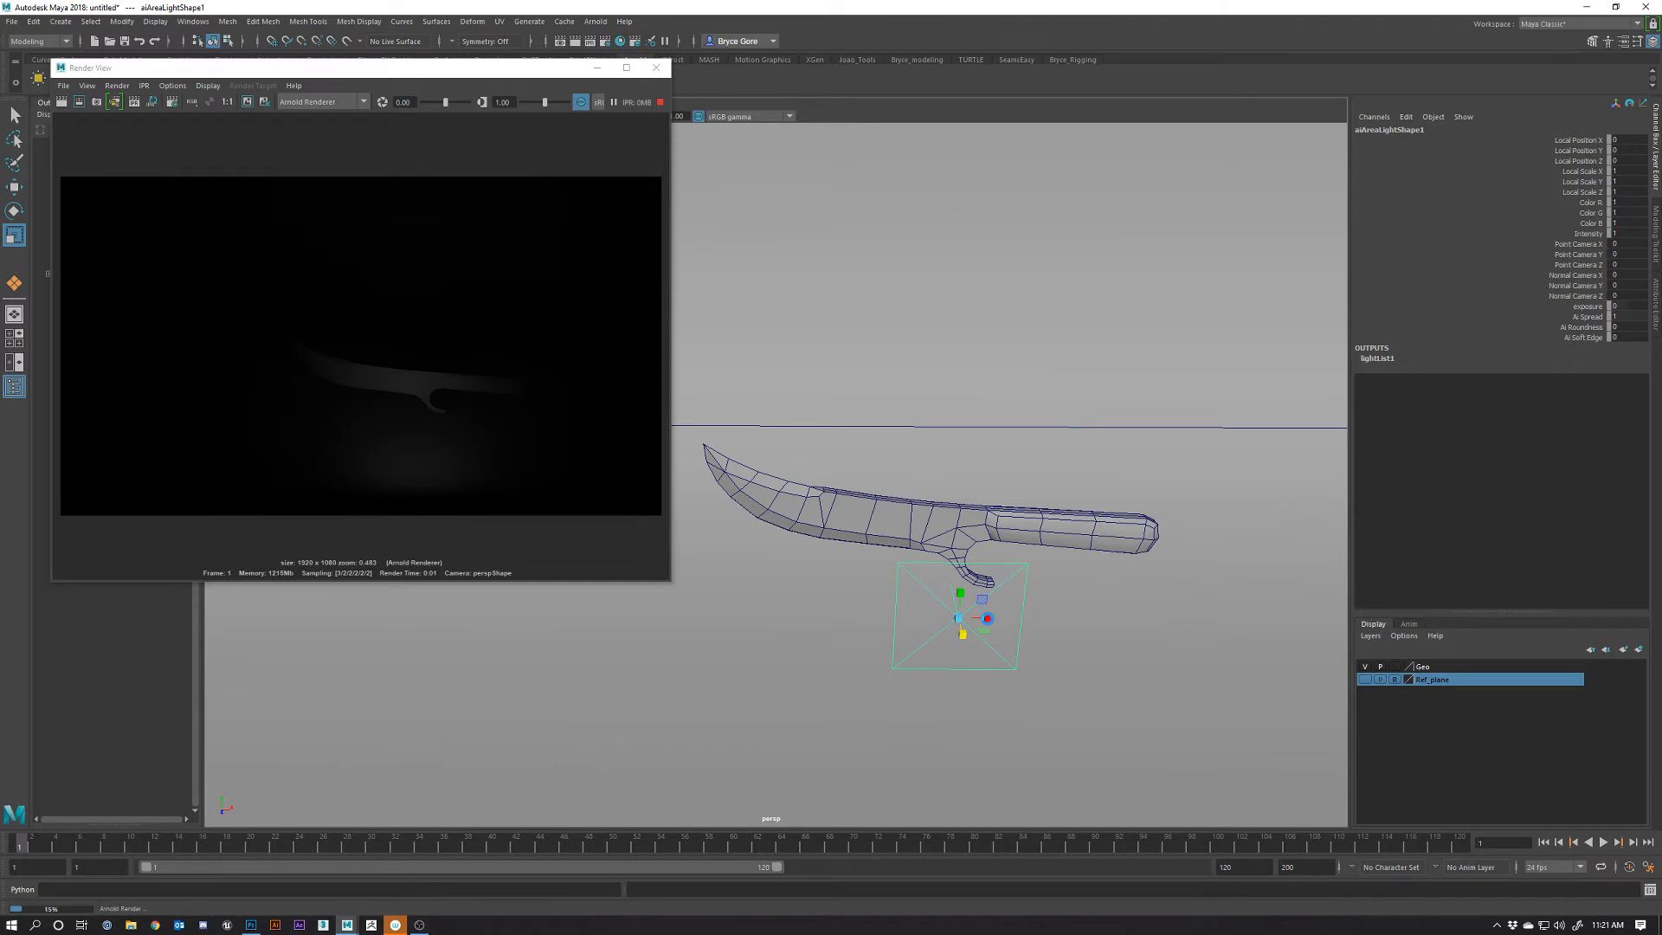
pyautogui.moveTo(988, 618); pyautogui.dragTo(1120, 627)
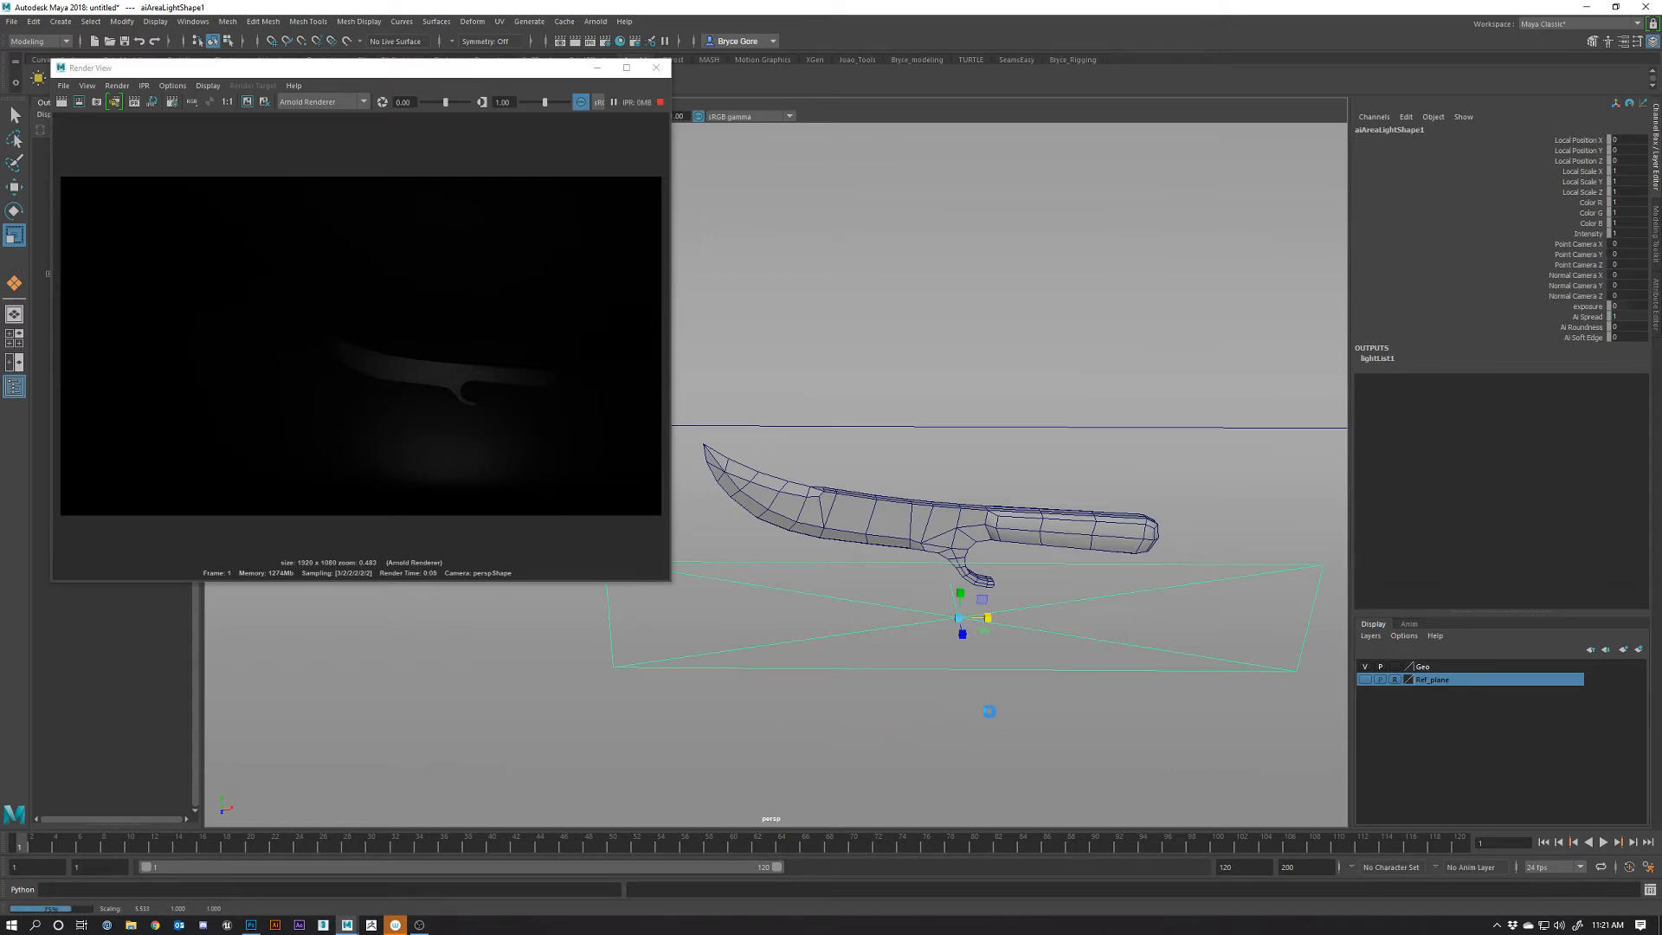
pyautogui.moveTo(1027, 704)
pyautogui.keyDown('alt'); pyautogui.mouseDown()
pyautogui.moveTo(1079, 693)
pyautogui.moveTo(998, 695)
pyautogui.mouseUp(); pyautogui.keyUp('alt')
# Raise and tilt the area light above the knife, then show aiAreaLightShape1's Arnold attributes
pyautogui.press('w')
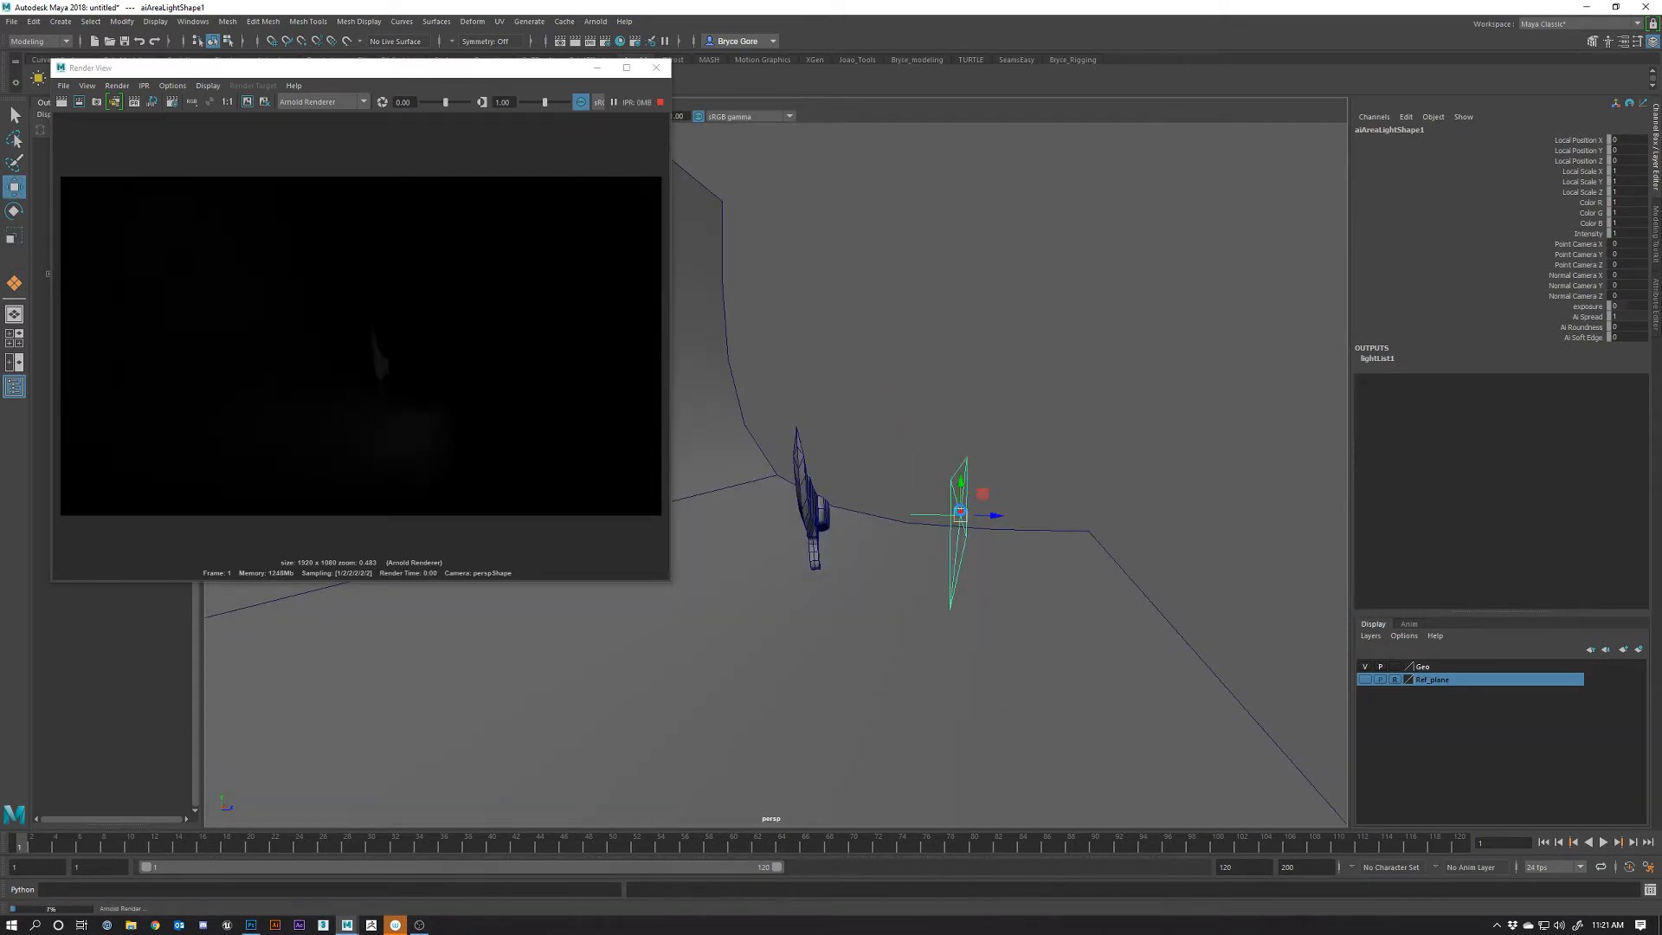
pyautogui.moveTo(961, 481); pyautogui.dragTo(1007, 388)
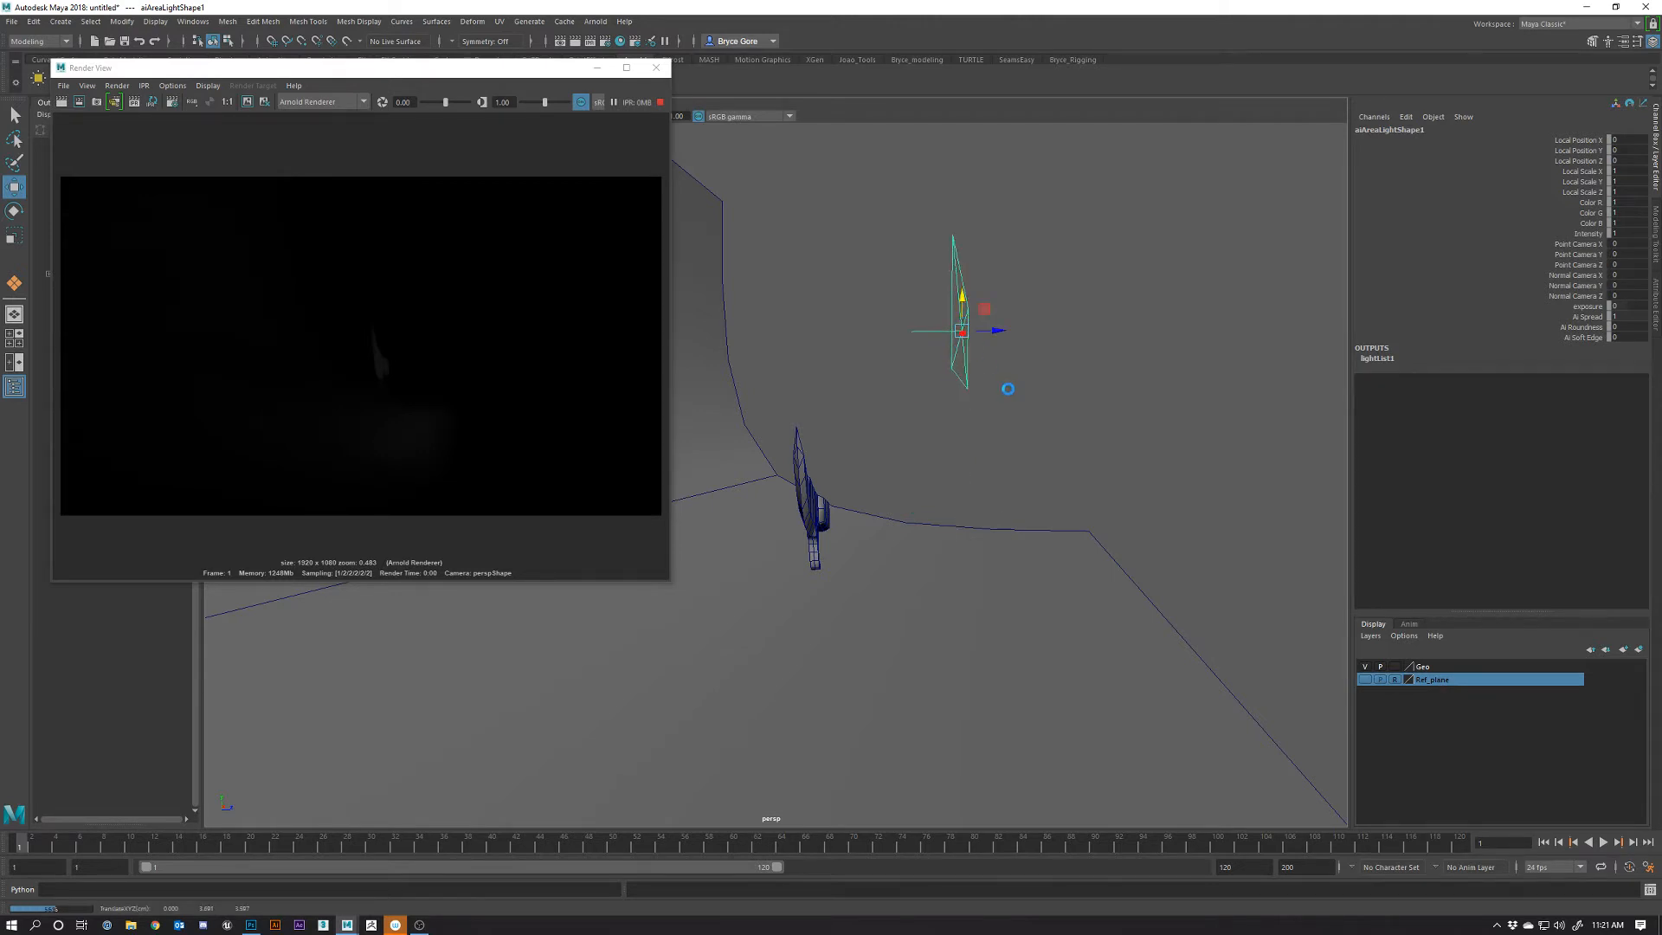
pyautogui.press('e')
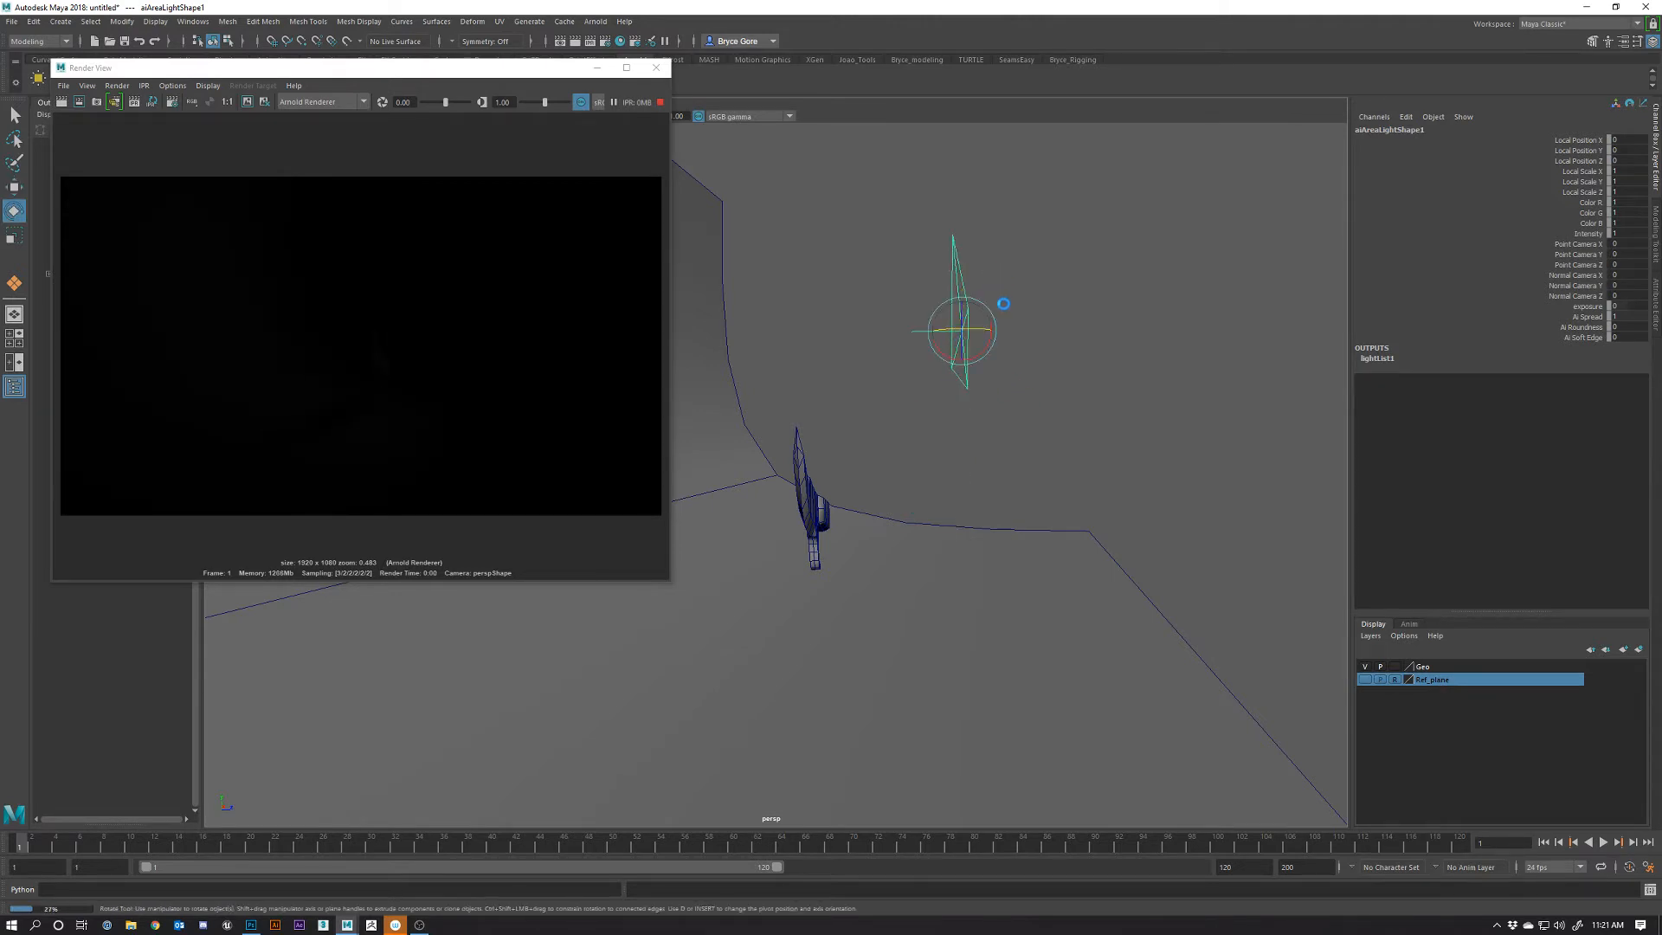
pyautogui.moveTo(984, 344); pyautogui.dragTo(1001, 328)
pyautogui.keyDown('alt'); pyautogui.moveTo(1154, 455); pyautogui.dragTo(1049, 586); pyautogui.keyUp('alt')
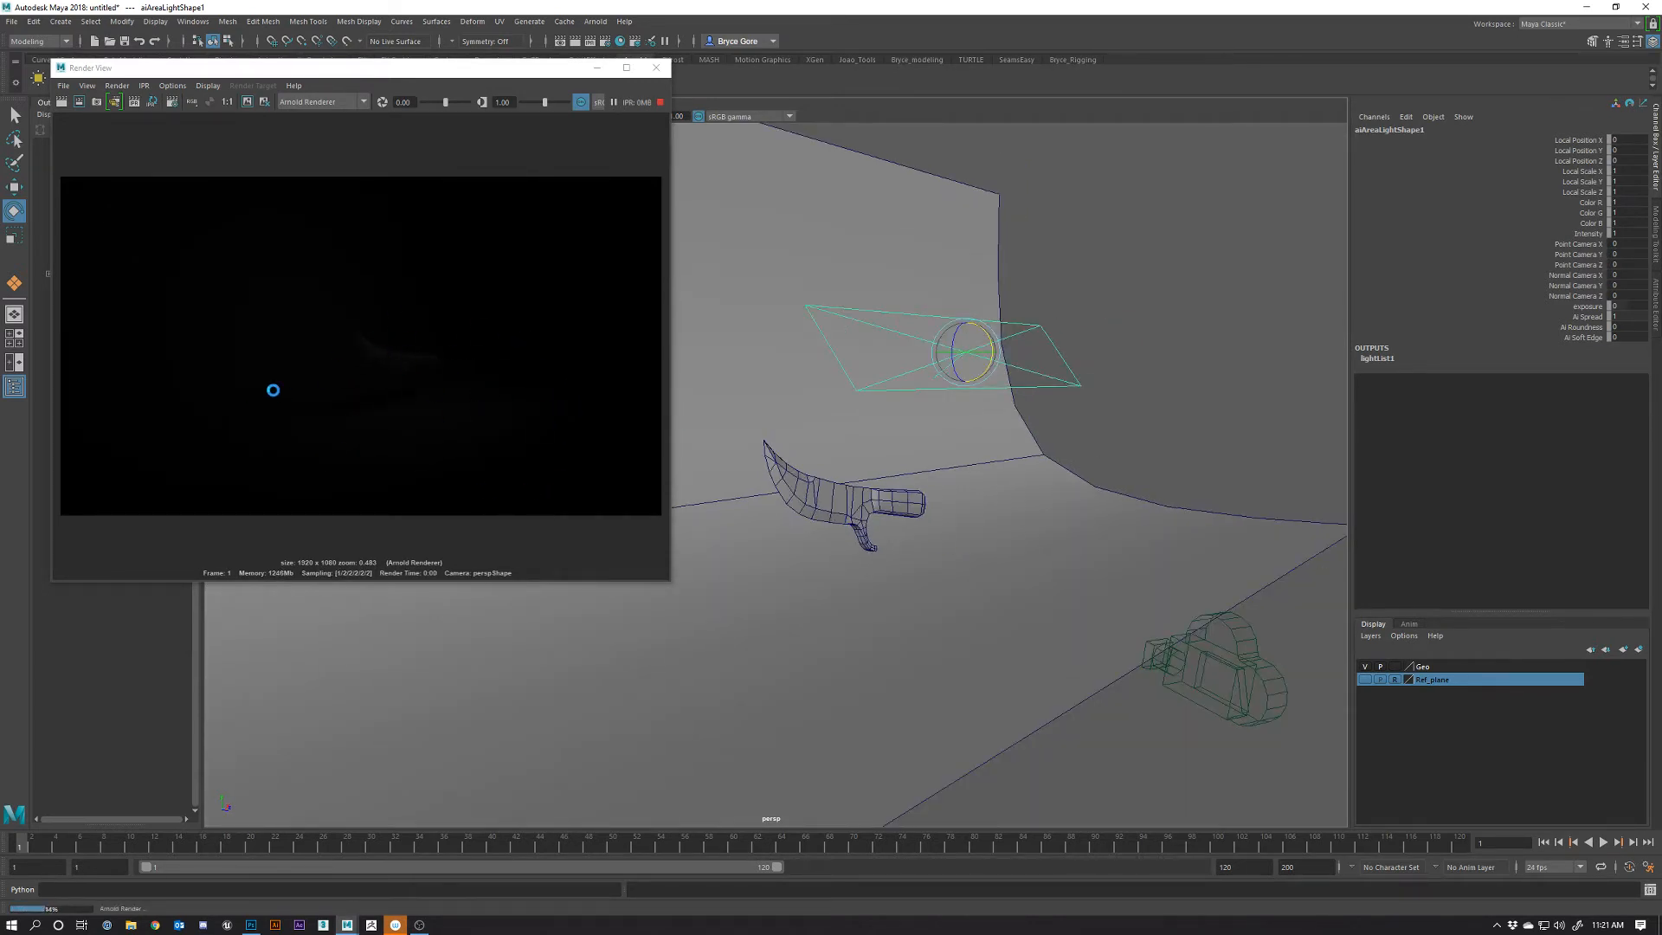
pyautogui.press('w')
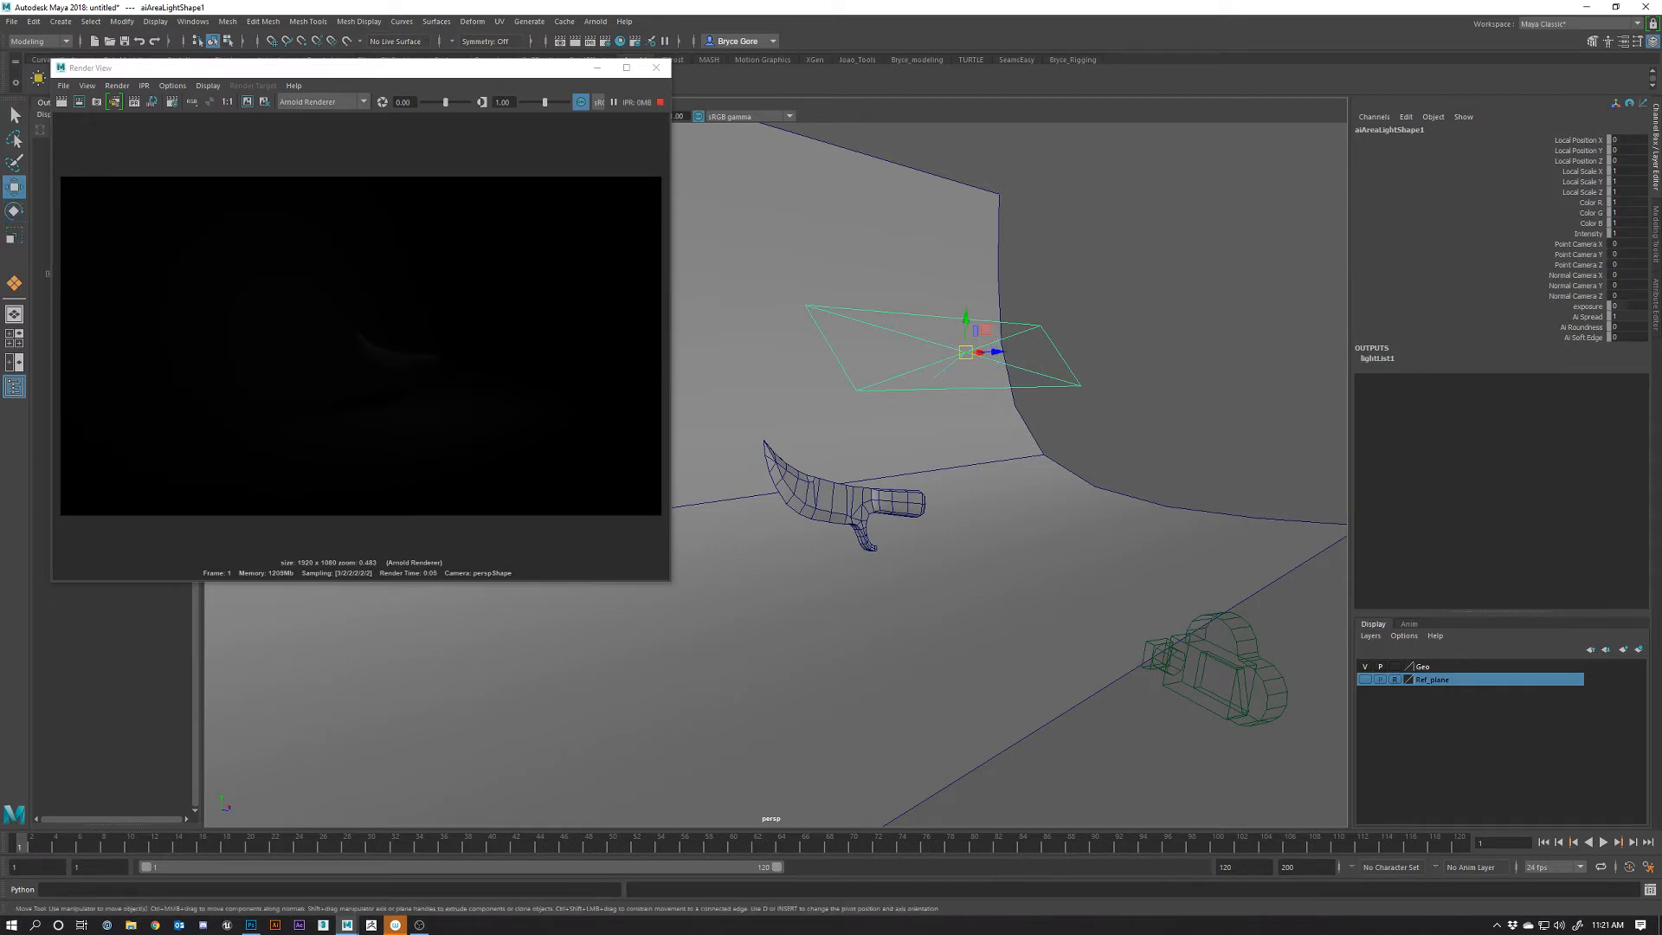
pyautogui.click(1652, 305)
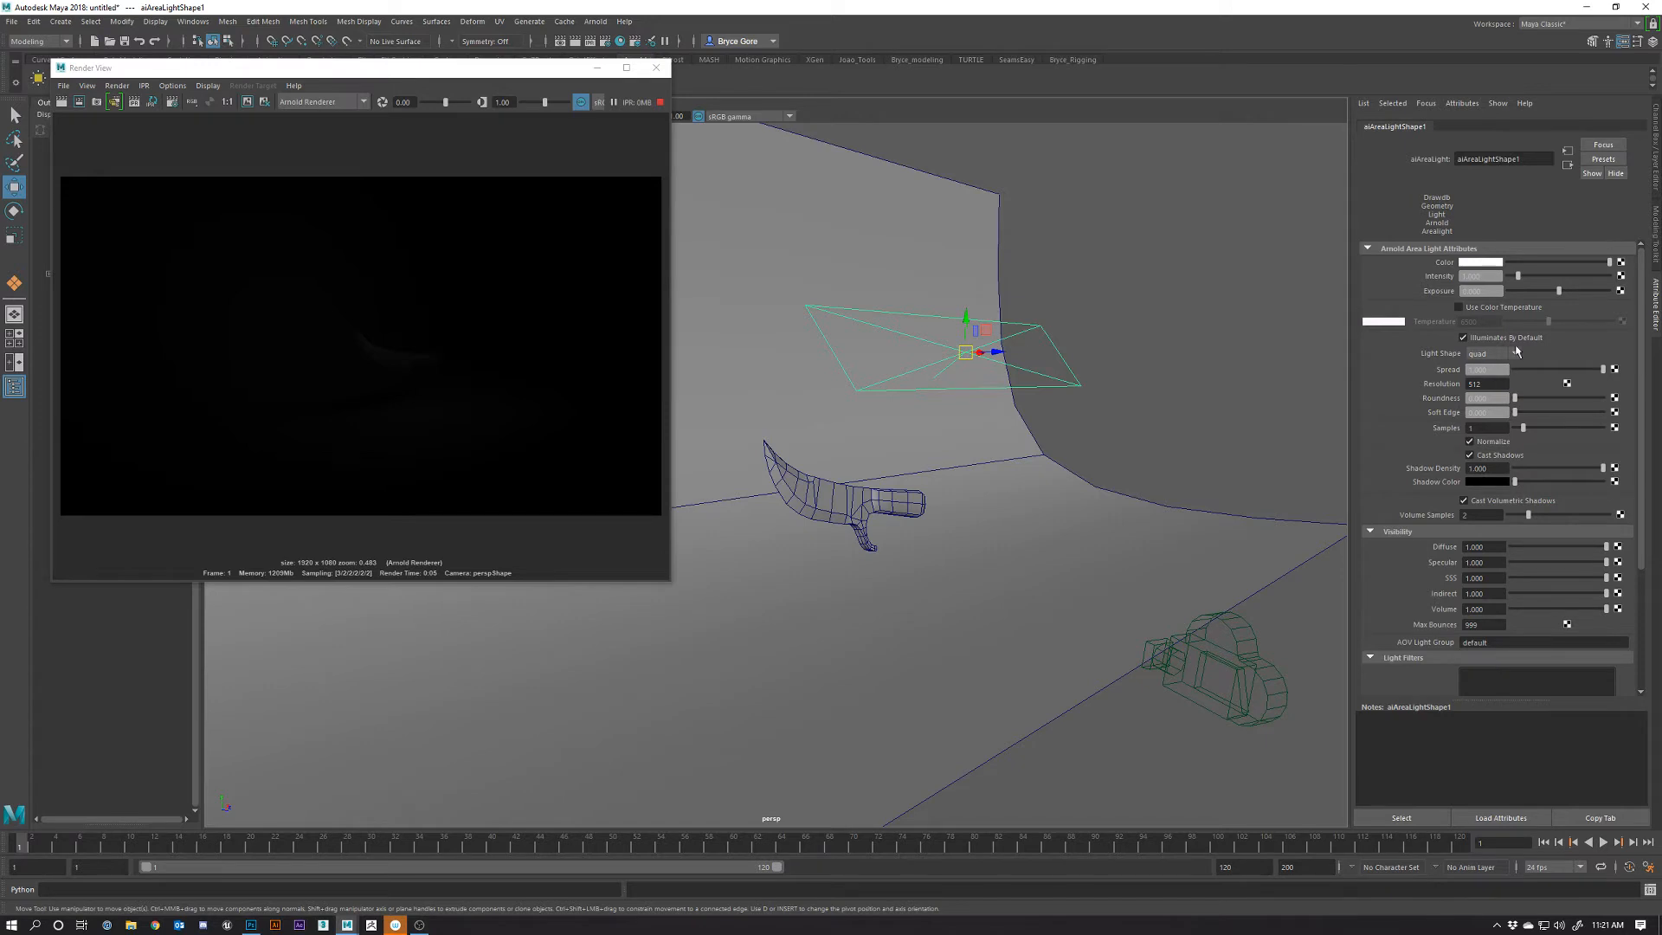
# Increase aiAreaLightShape1's Intensity, uncheck Normalize, and dolly in to inspect the brightly lit knife
pyautogui.moveTo(1516, 274); pyautogui.dragTo(1520, 273)
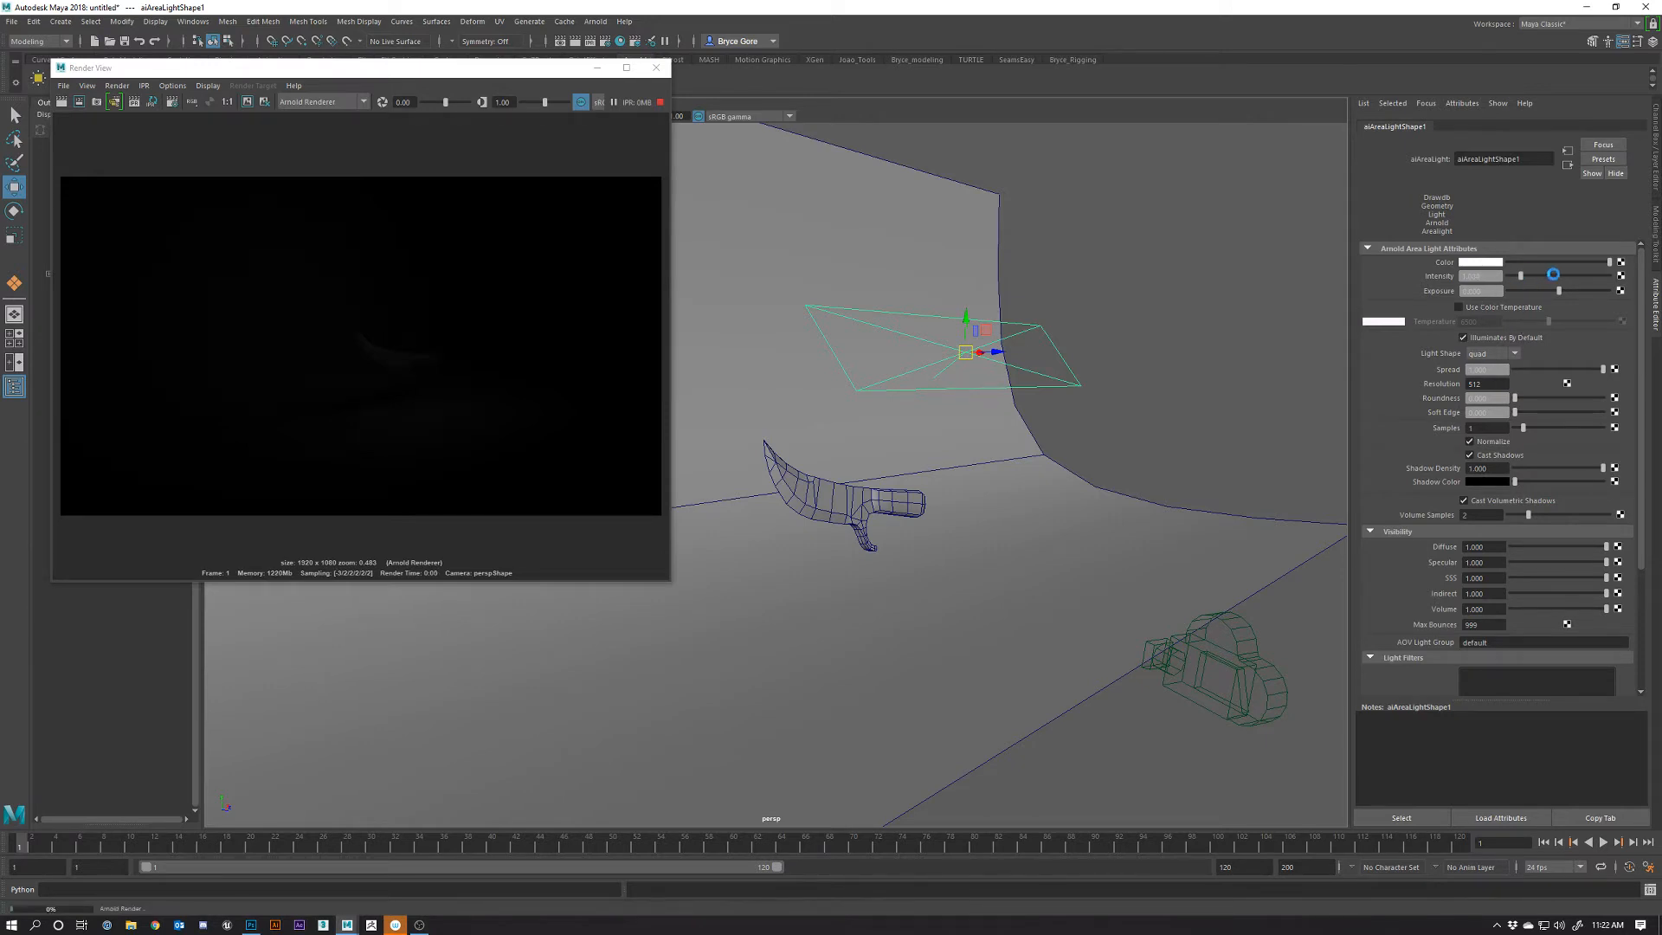
pyautogui.click(1556, 274)
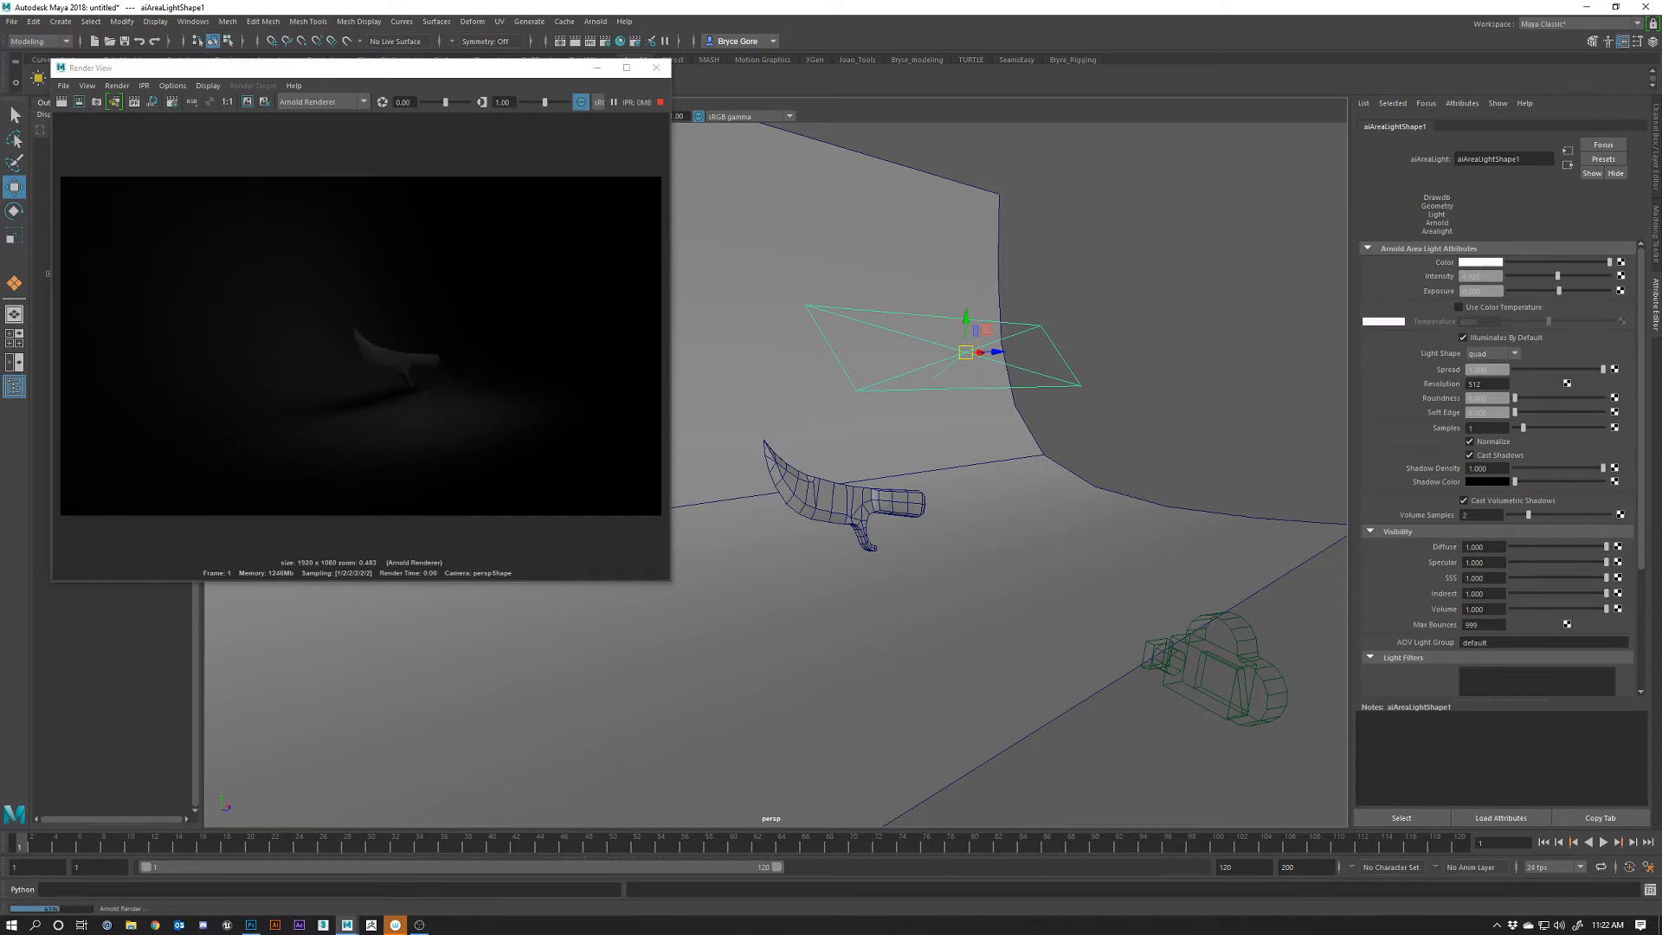
pyautogui.click(1470, 442)
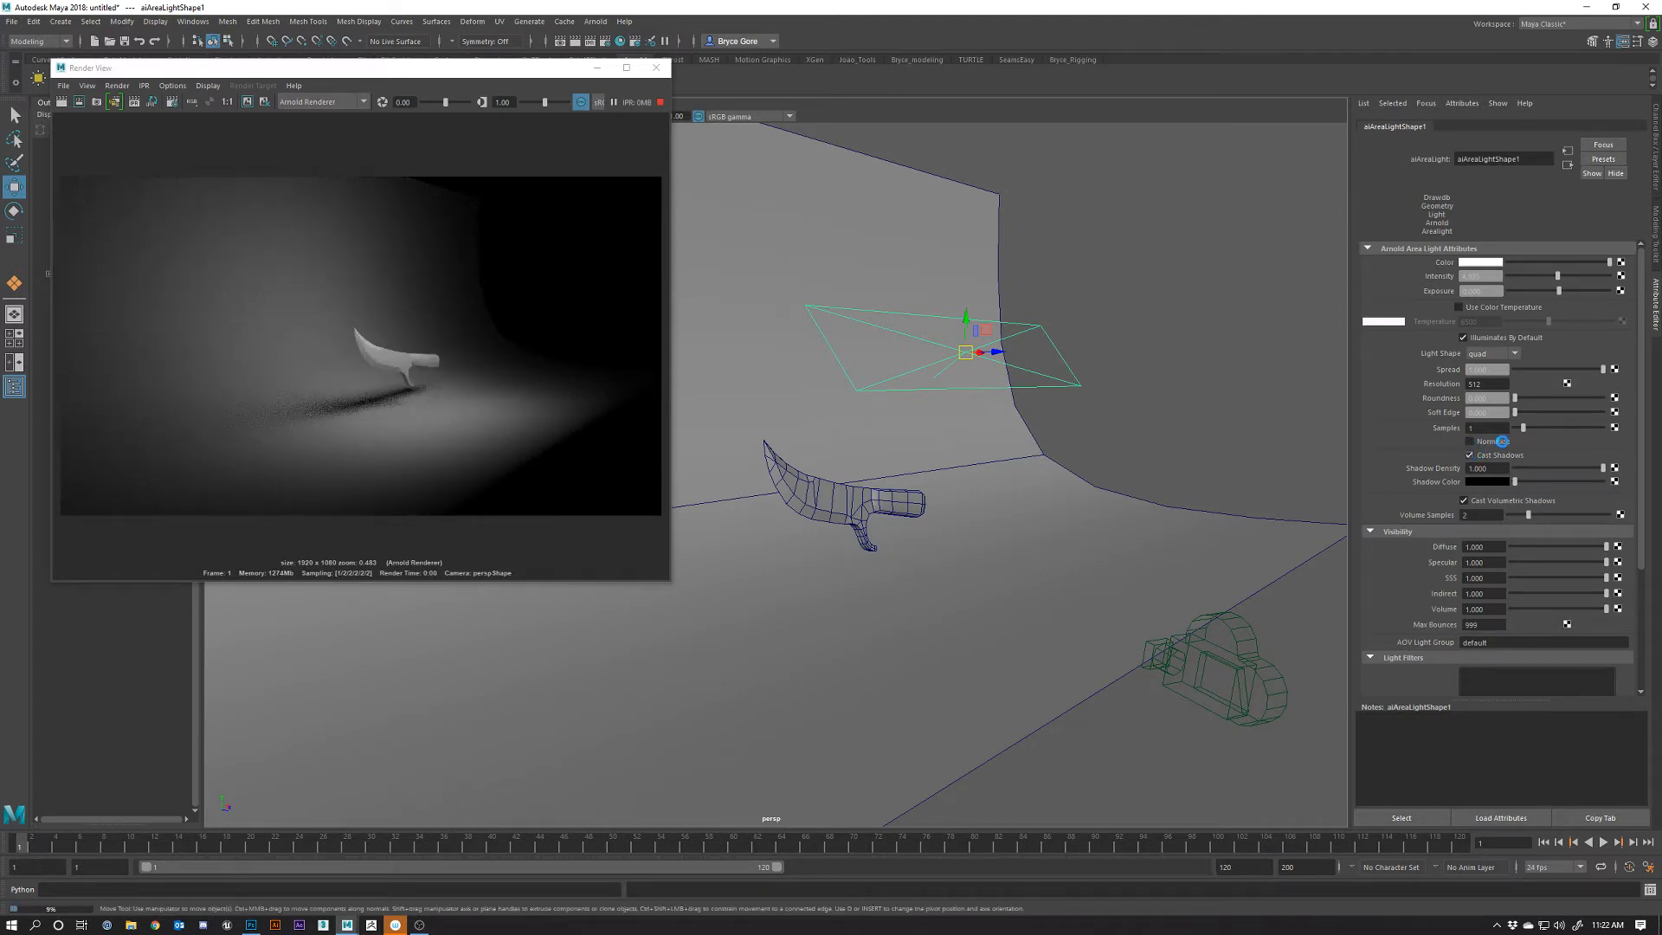
pyautogui.keyDown('alt'); pyautogui.moveTo(949, 571); pyautogui.dragTo(1009, 620, button='right'); pyautogui.keyUp('alt')
pyautogui.moveTo(1045, 580)
pyautogui.keyDown('alt'); pyautogui.mouseDown()
pyautogui.moveTo(958, 583)
pyautogui.moveTo(1066, 603)
pyautogui.mouseUp(); pyautogui.keyUp('alt')
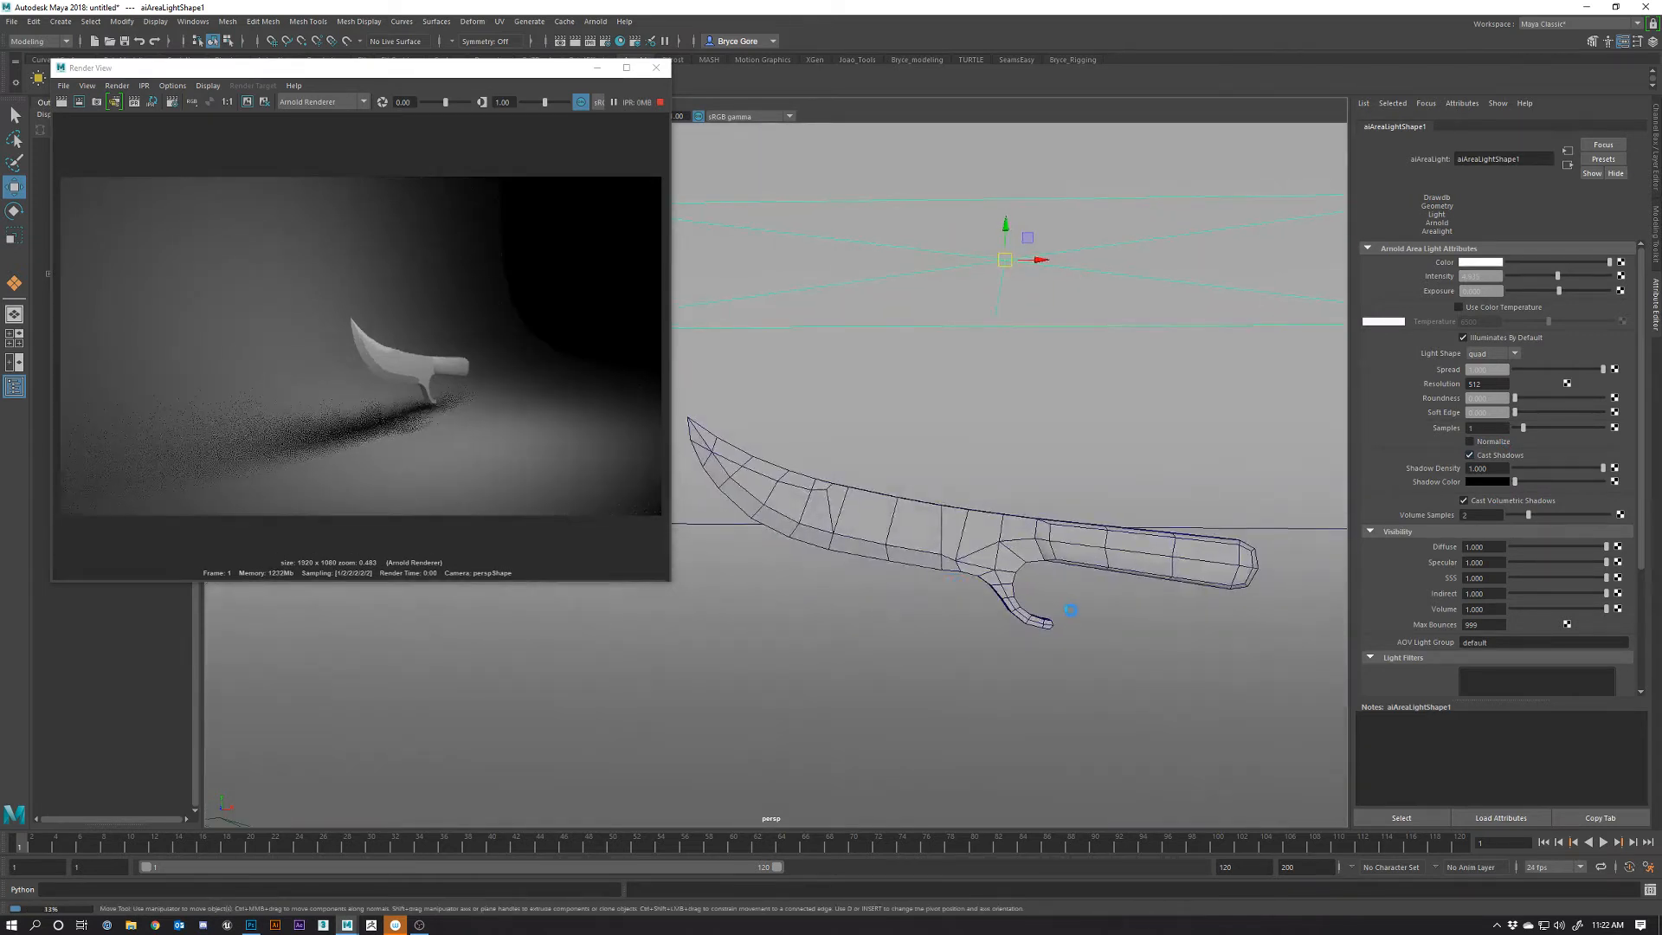
pyautogui.keyDown('alt'); pyautogui.moveTo(1056, 597); pyautogui.dragTo(1035, 578, button='right'); pyautogui.keyUp('alt')
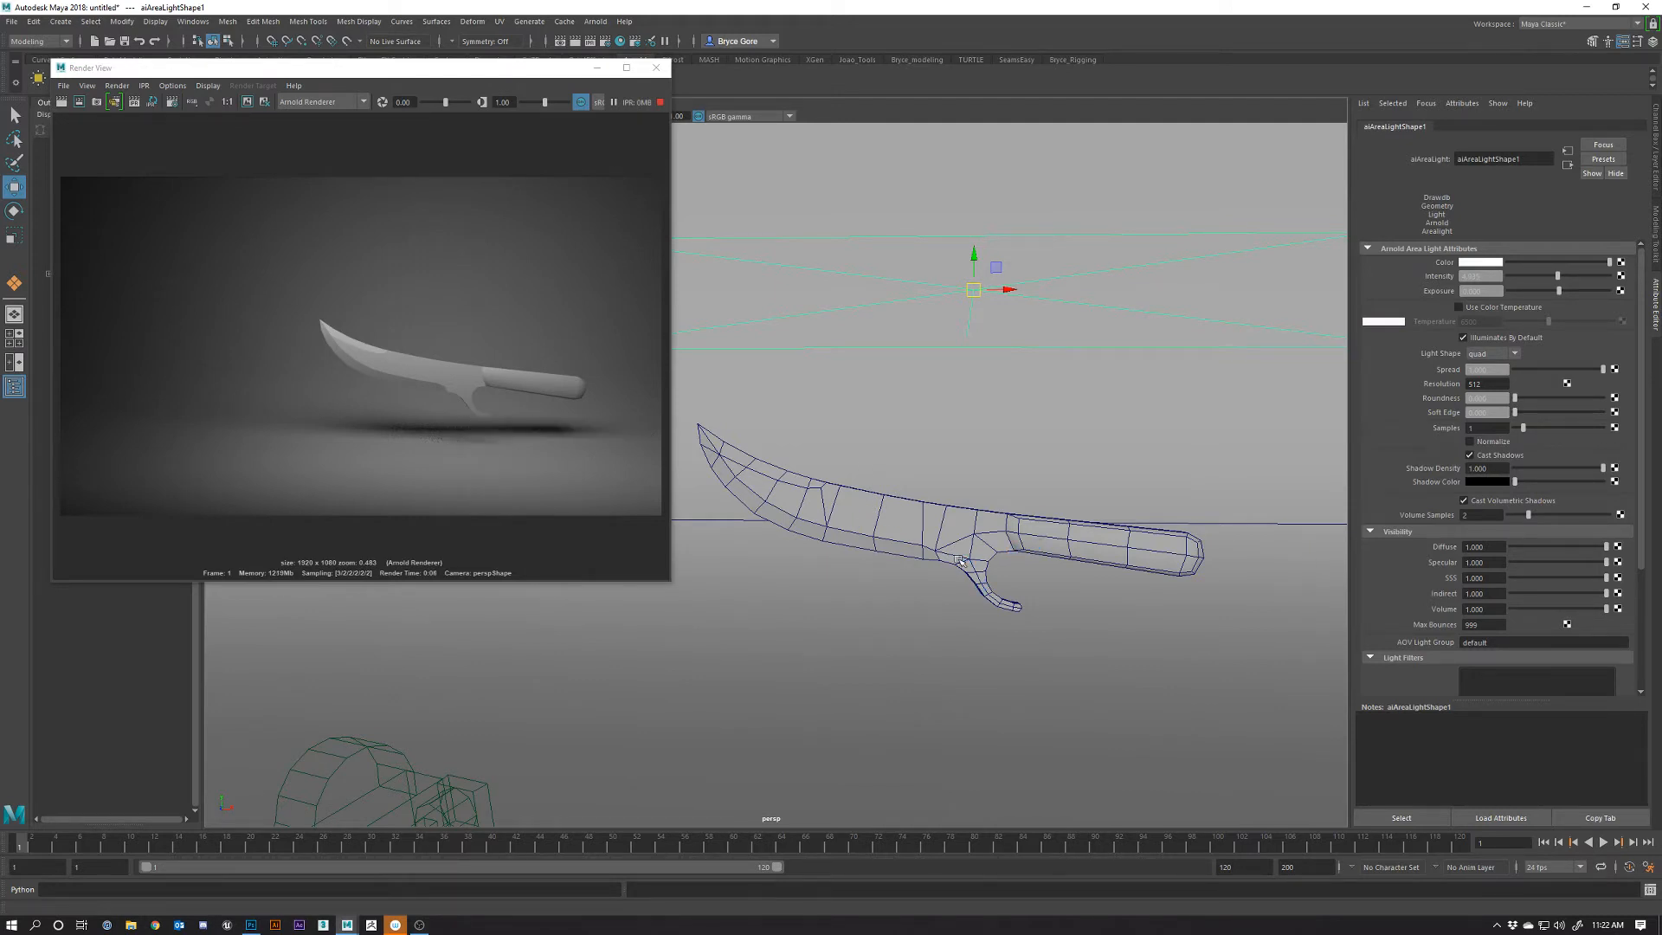
pyautogui.click(872, 511)
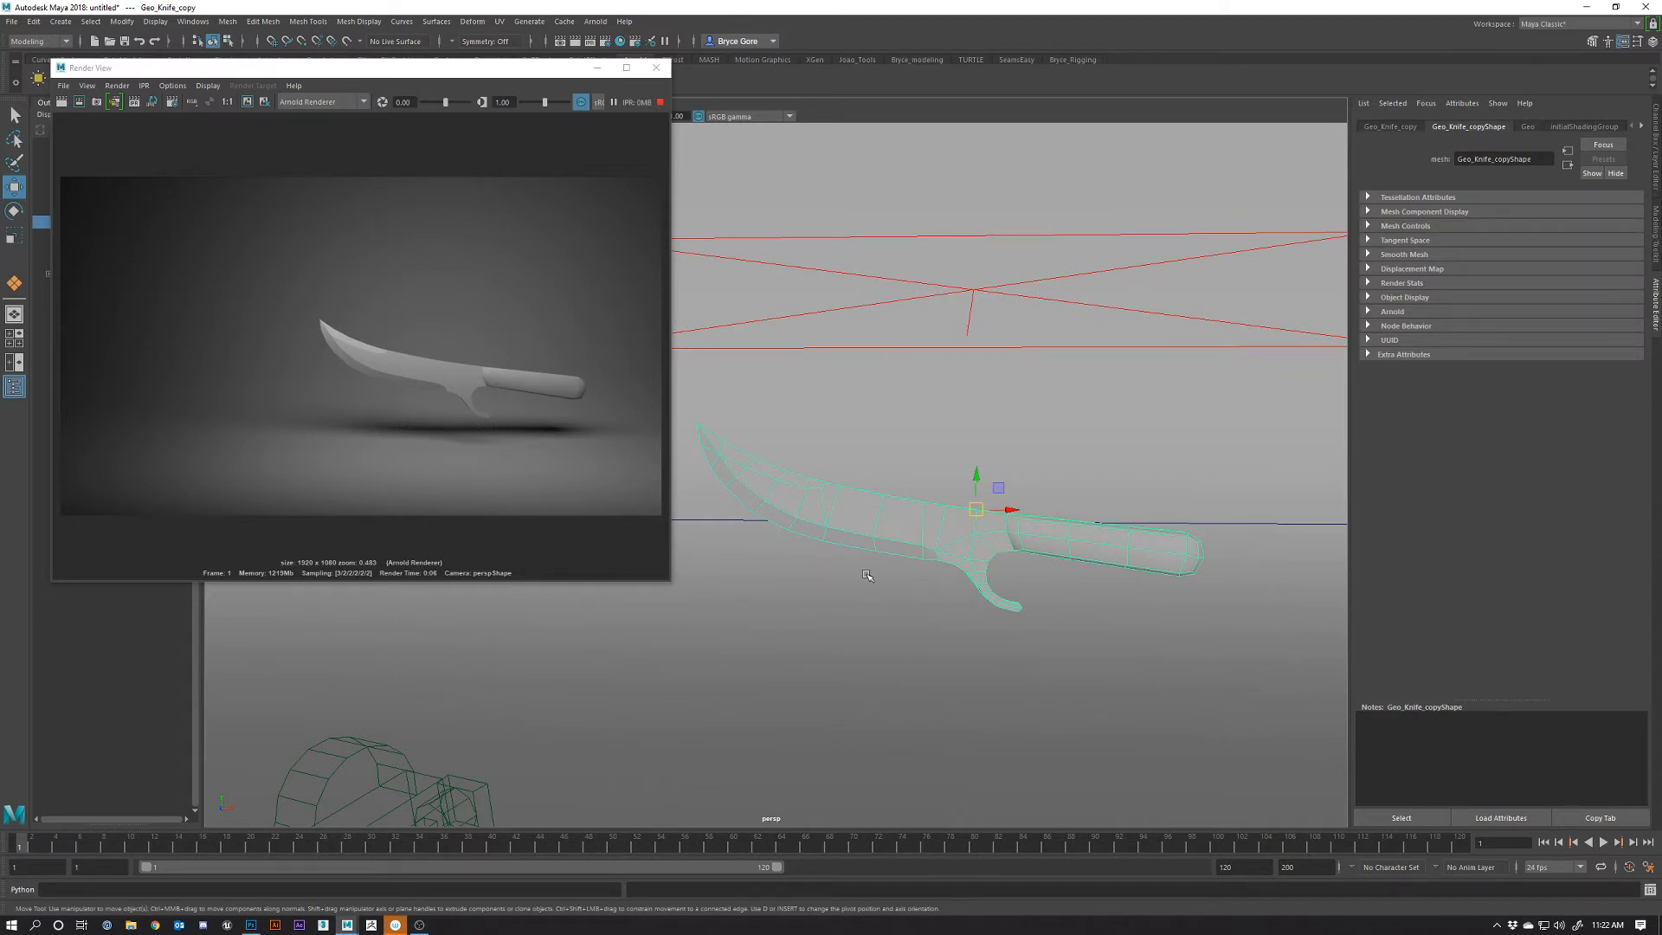
pyautogui.keyDown('alt'); pyautogui.moveTo(862, 573); pyautogui.dragTo(994, 568); pyautogui.keyUp('alt')
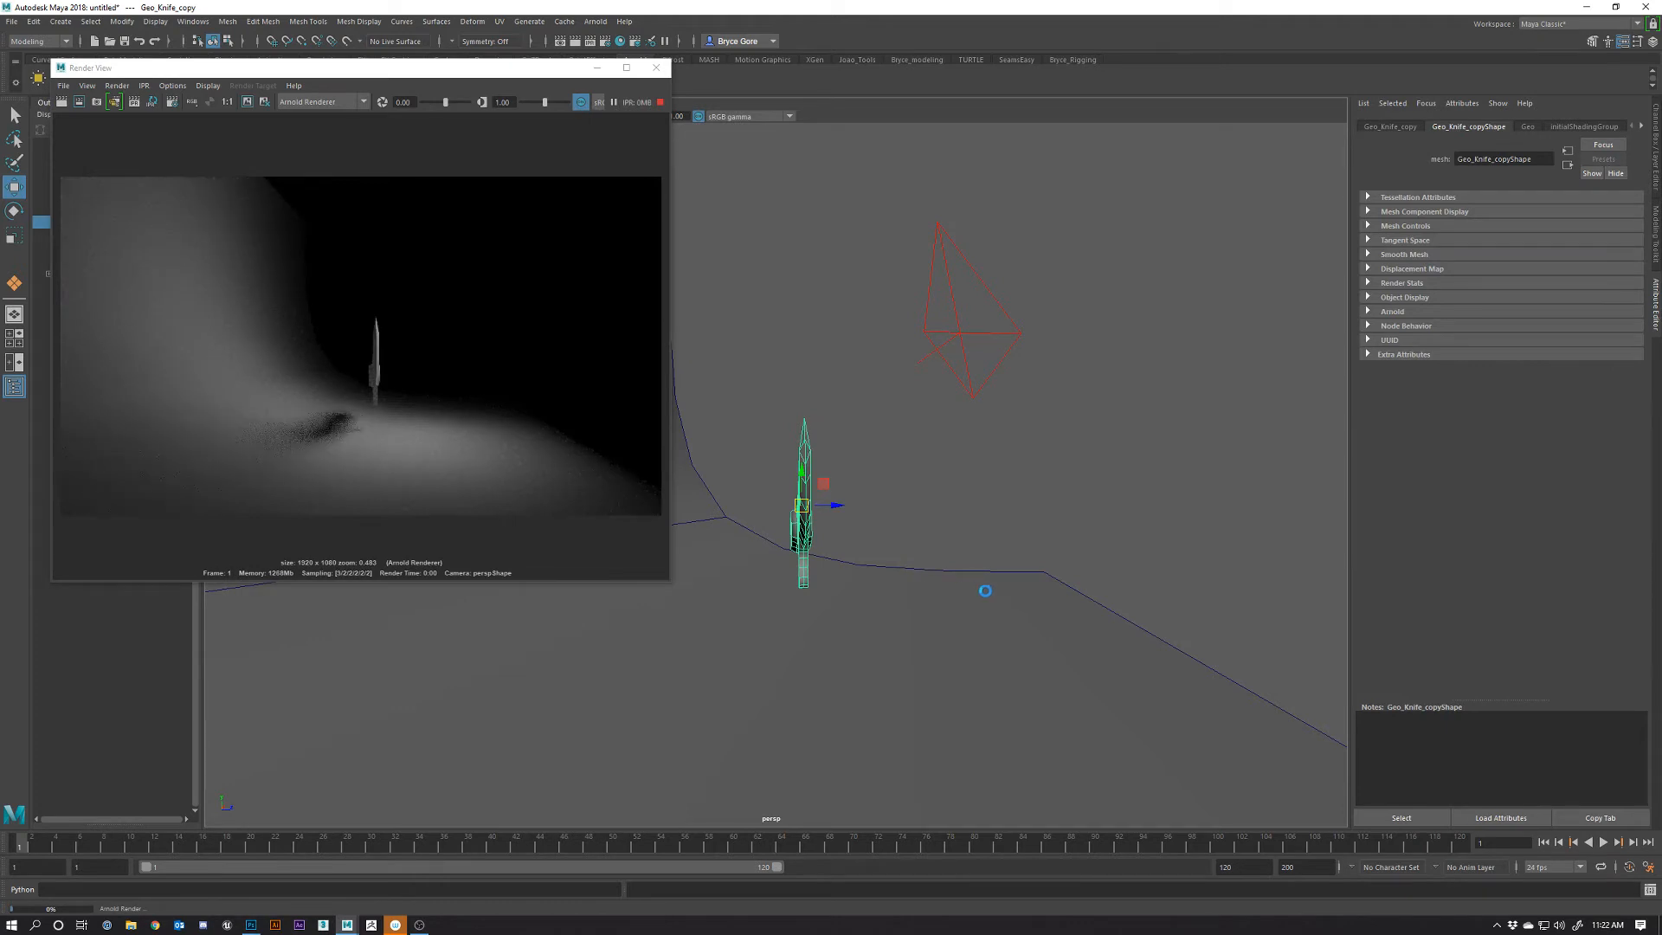
pyautogui.keyDown('alt'); pyautogui.moveTo(916, 602); pyautogui.dragTo(833, 612); pyautogui.keyUp('alt')
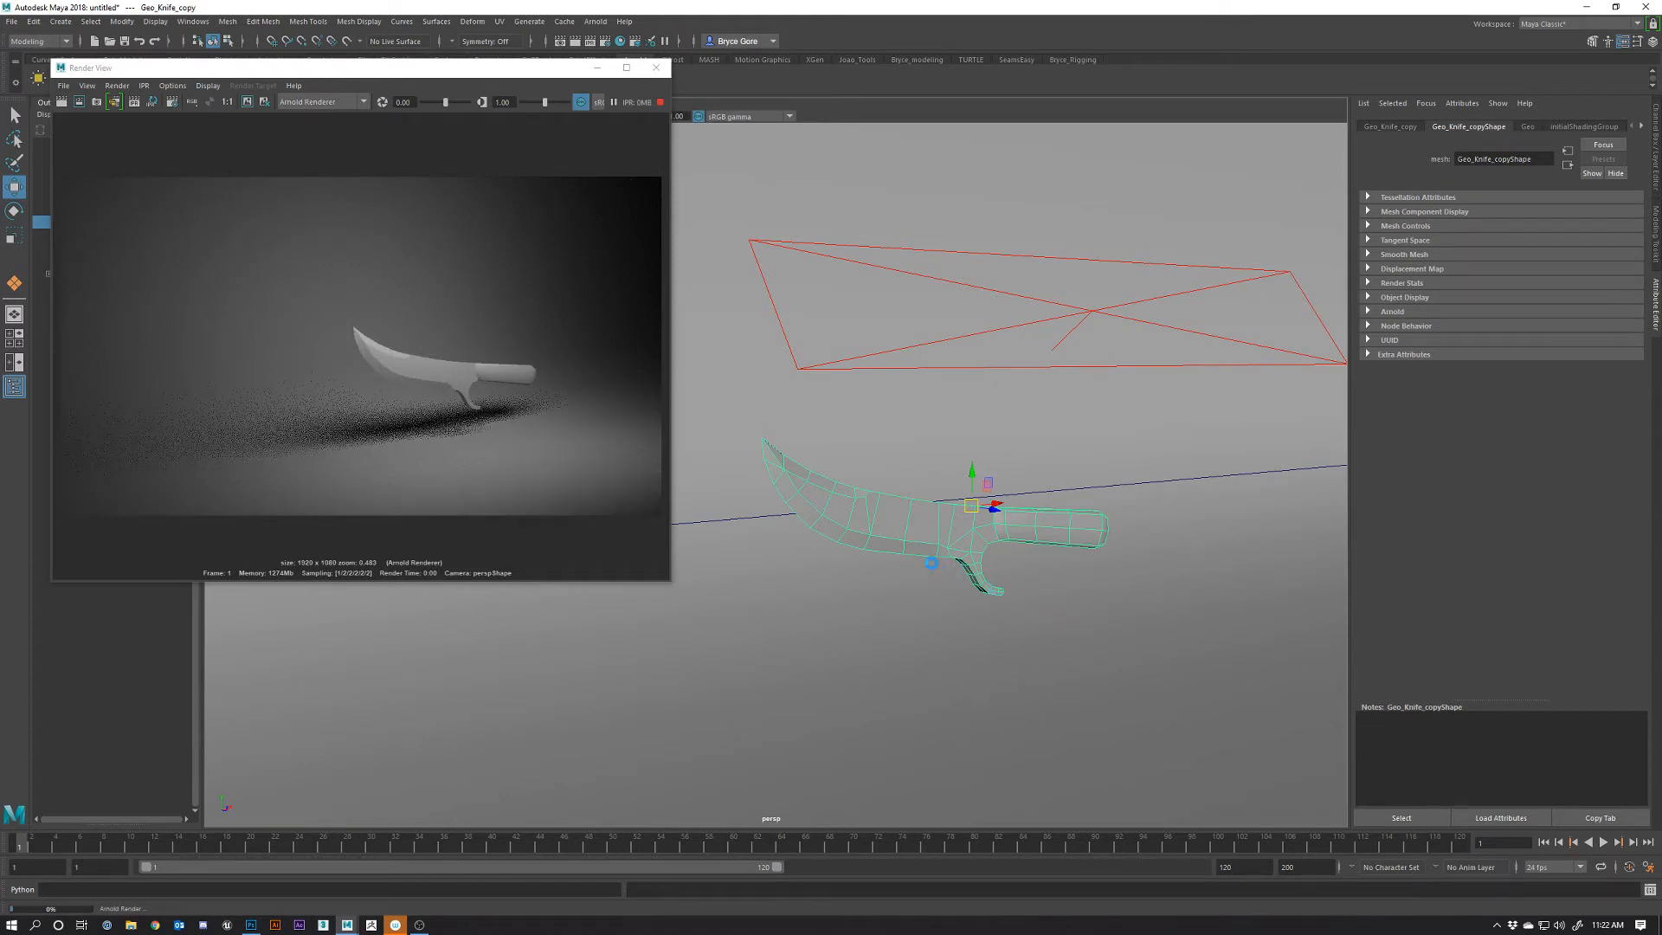
pyautogui.scroll(-3, 981, 604)
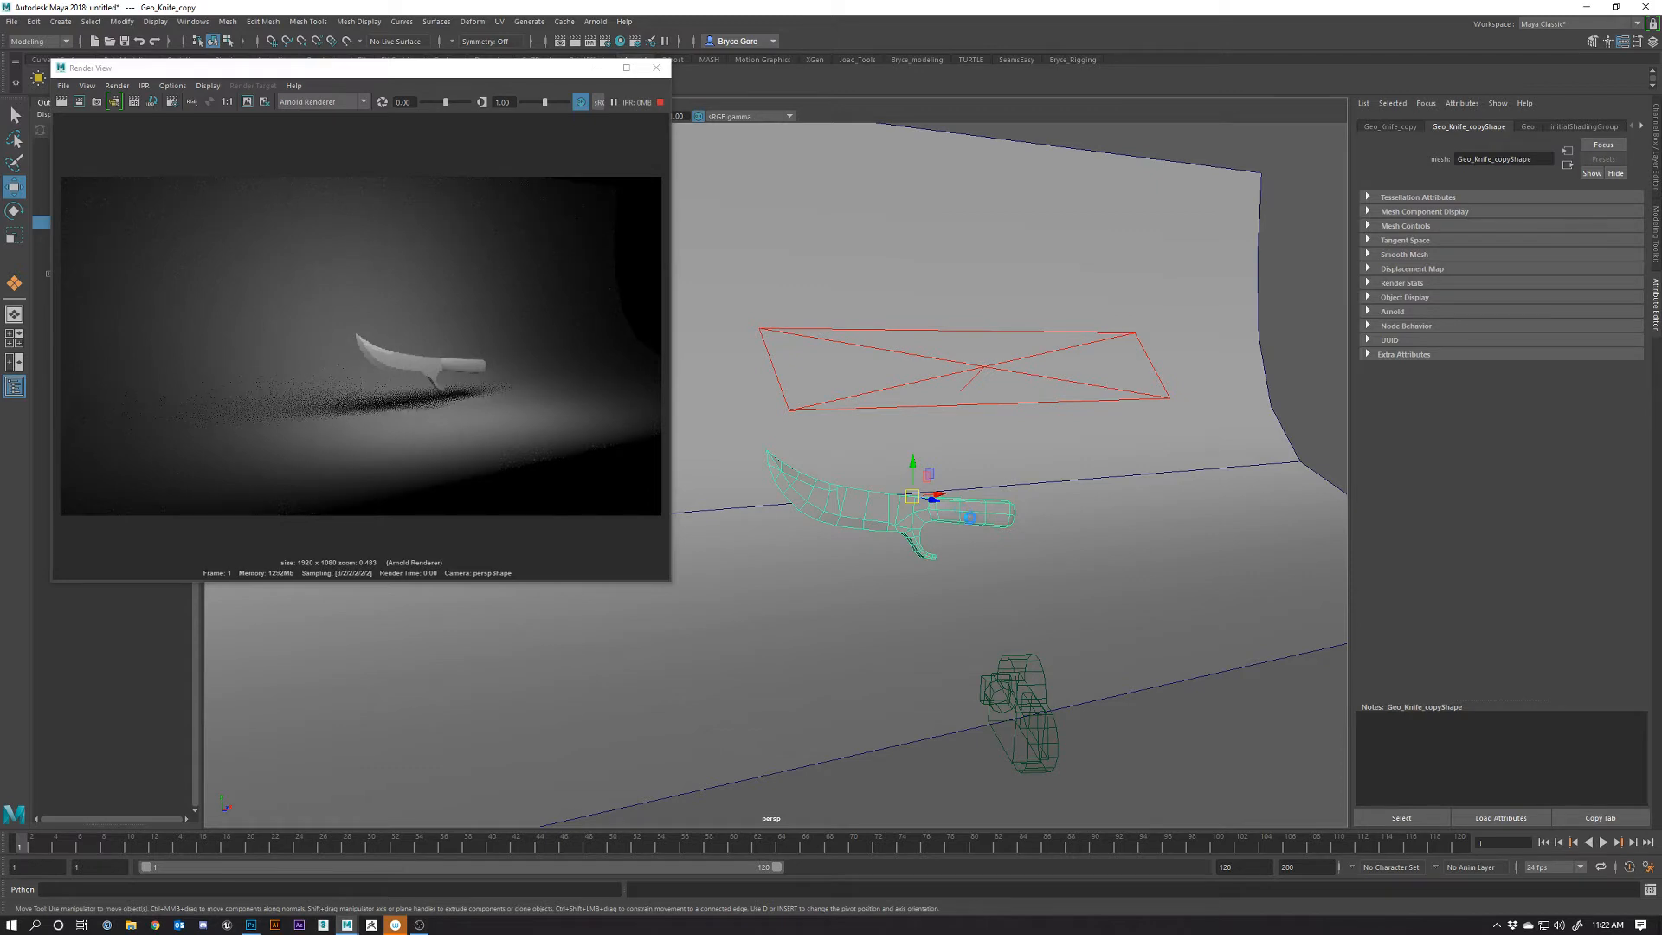
pyautogui.keyDown('alt'); pyautogui.moveTo(961, 510); pyautogui.dragTo(957, 523); pyautogui.keyUp('alt')
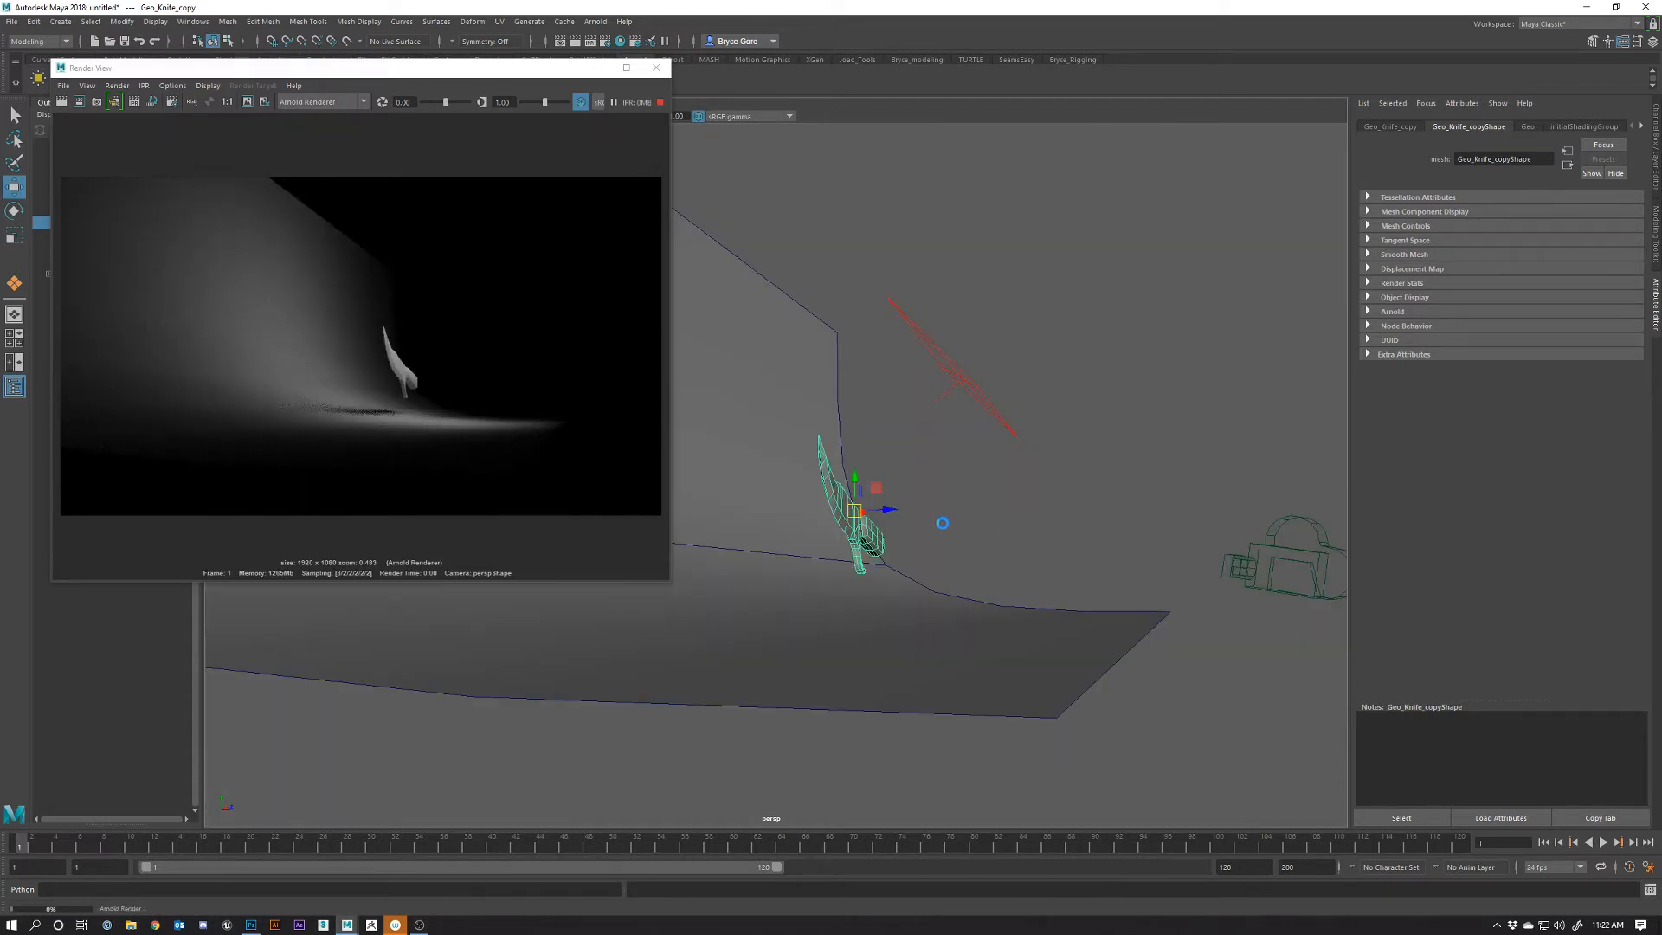
pyautogui.keyDown('alt'); pyautogui.moveTo(942, 522); pyautogui.dragTo(916, 540); pyautogui.keyUp('alt')
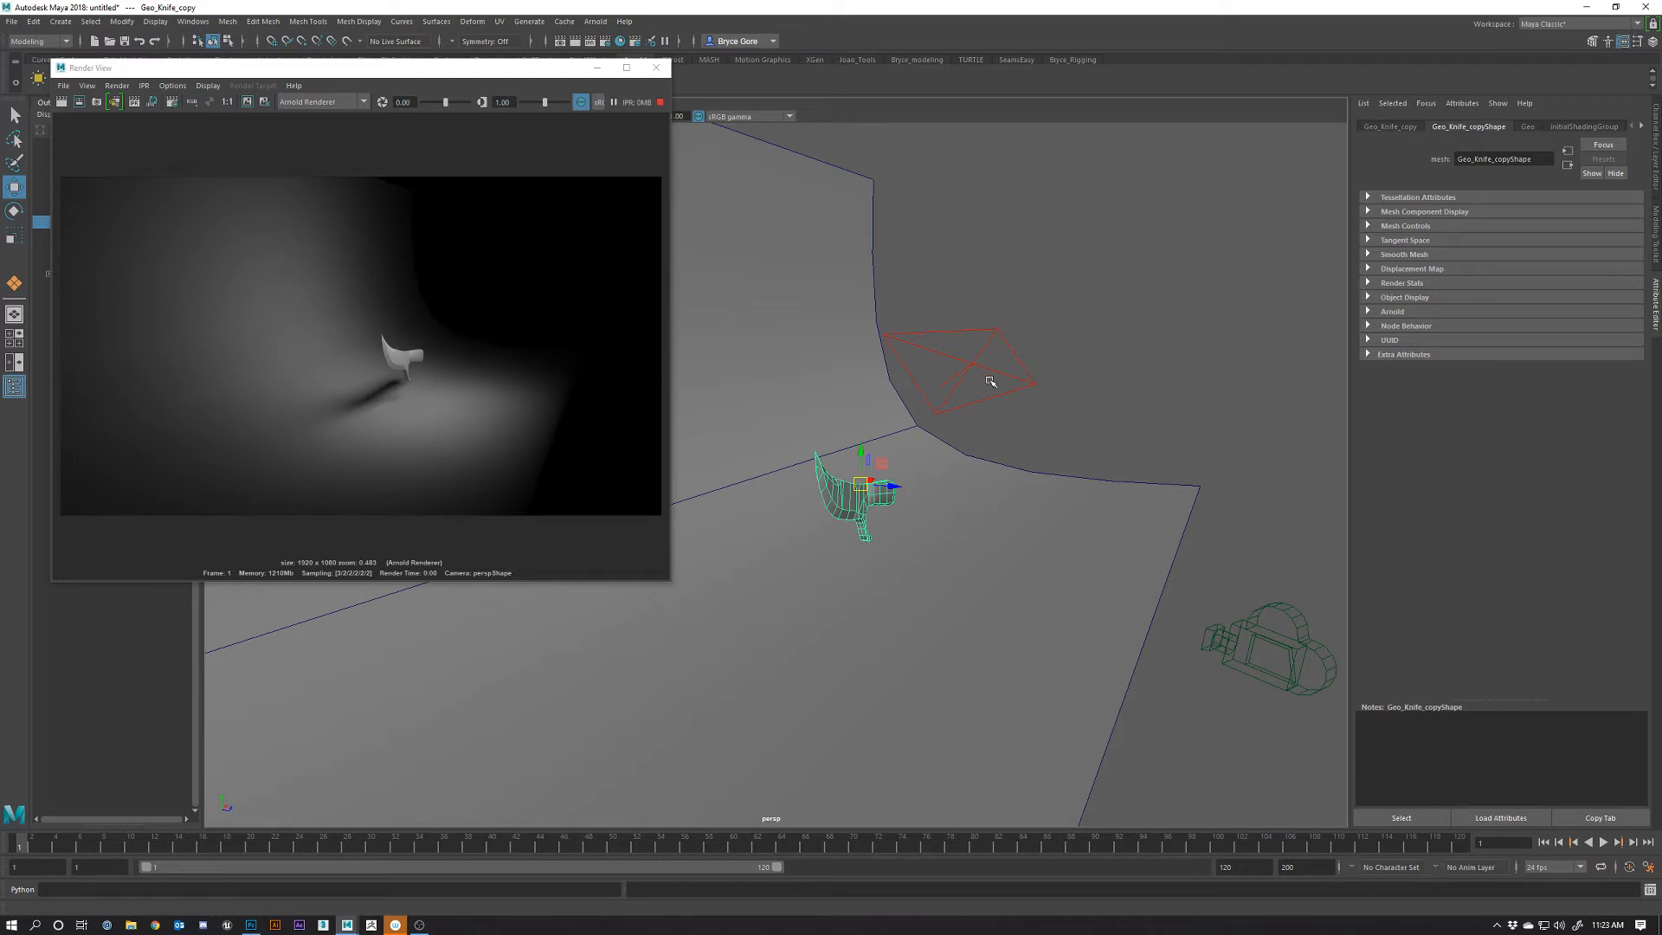
pyautogui.moveTo(943, 292); pyautogui.dragTo(981, 347)
pyautogui.keyDown('alt'); pyautogui.moveTo(1003, 455); pyautogui.dragTo(1001, 467); pyautogui.keyUp('alt')
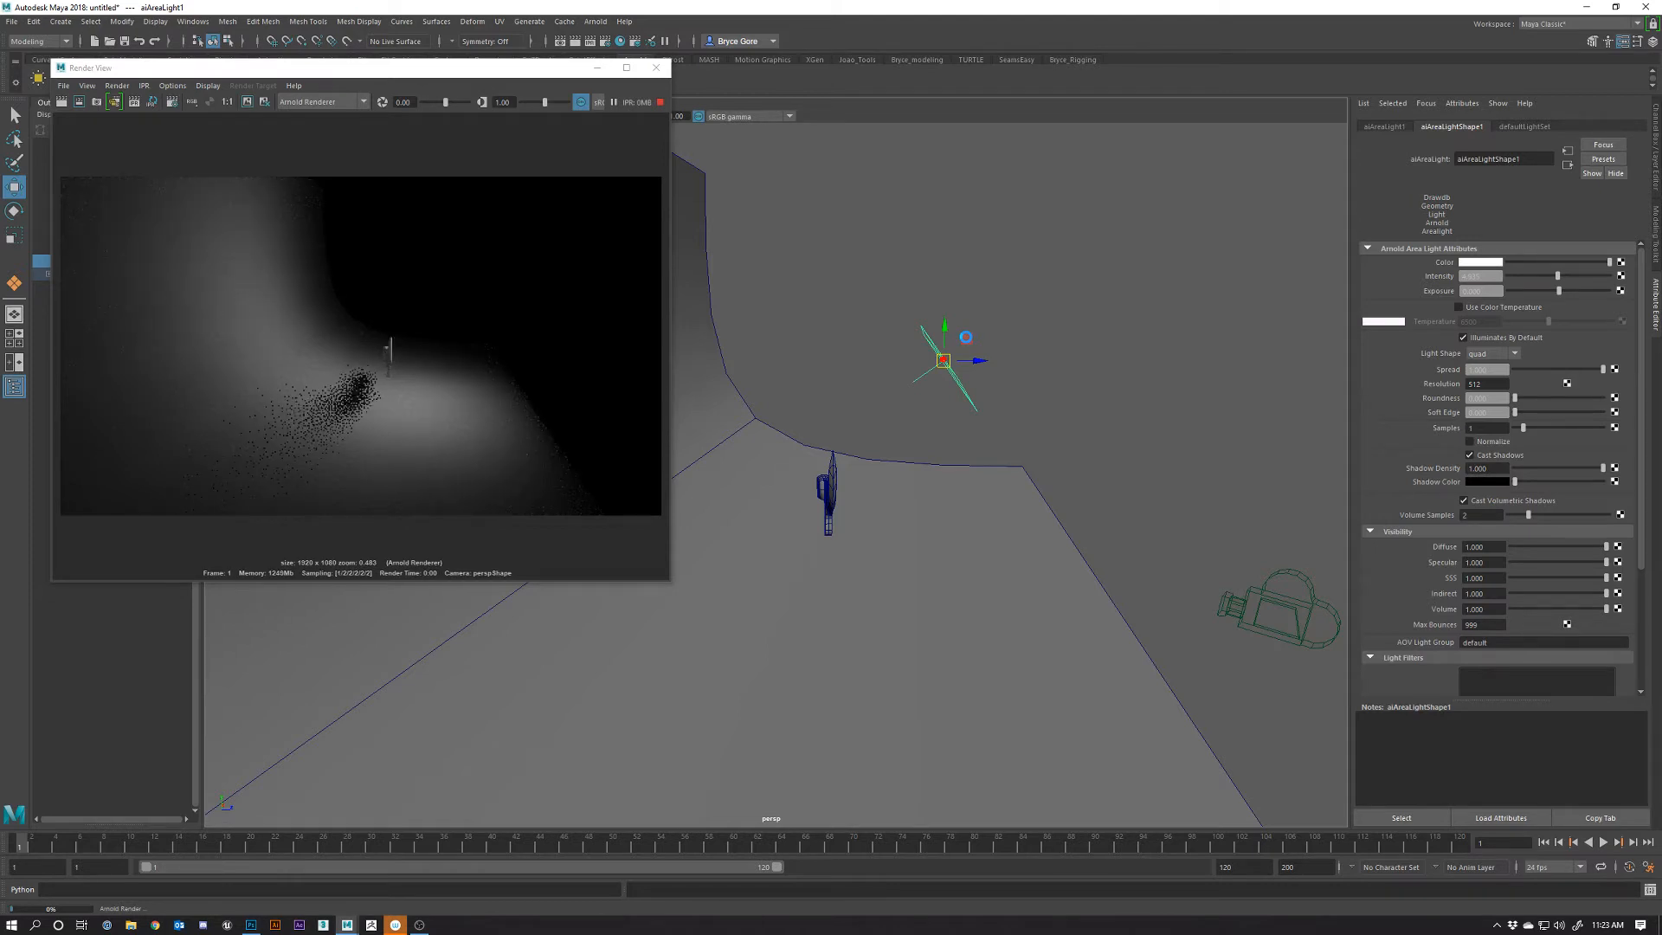
# Shift the area light up and to the right so the knife's shadow moves in the render
pyautogui.moveTo(968, 337); pyautogui.dragTo(1017, 293)
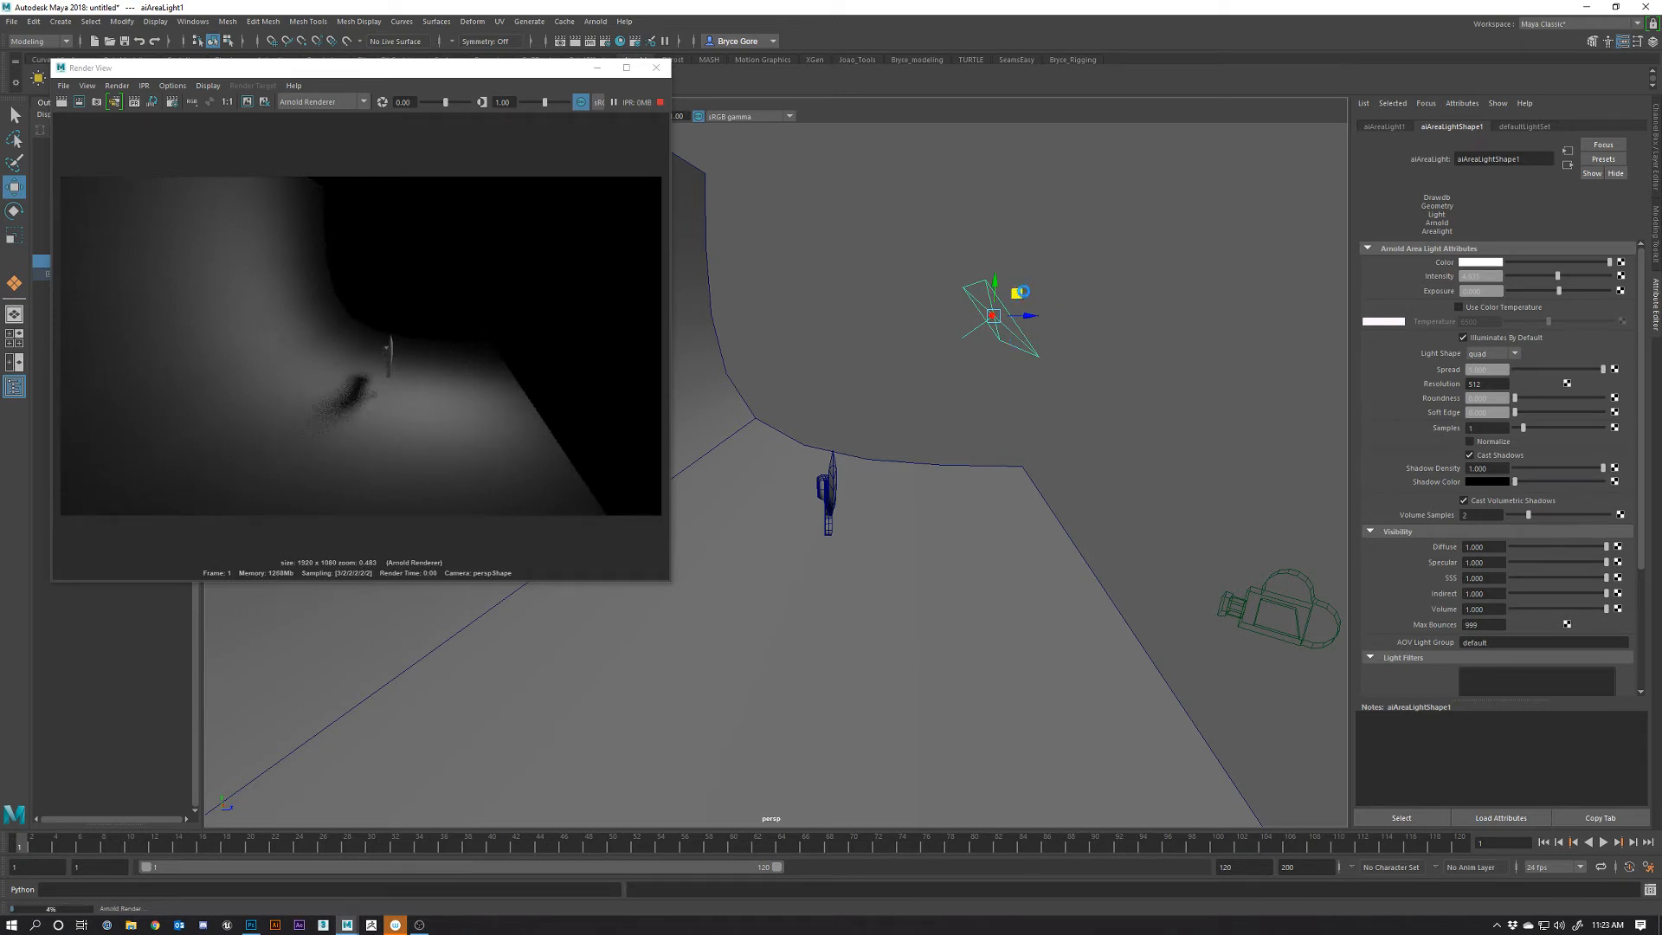
pyautogui.moveTo(1017, 294); pyautogui.dragTo(1022, 289)
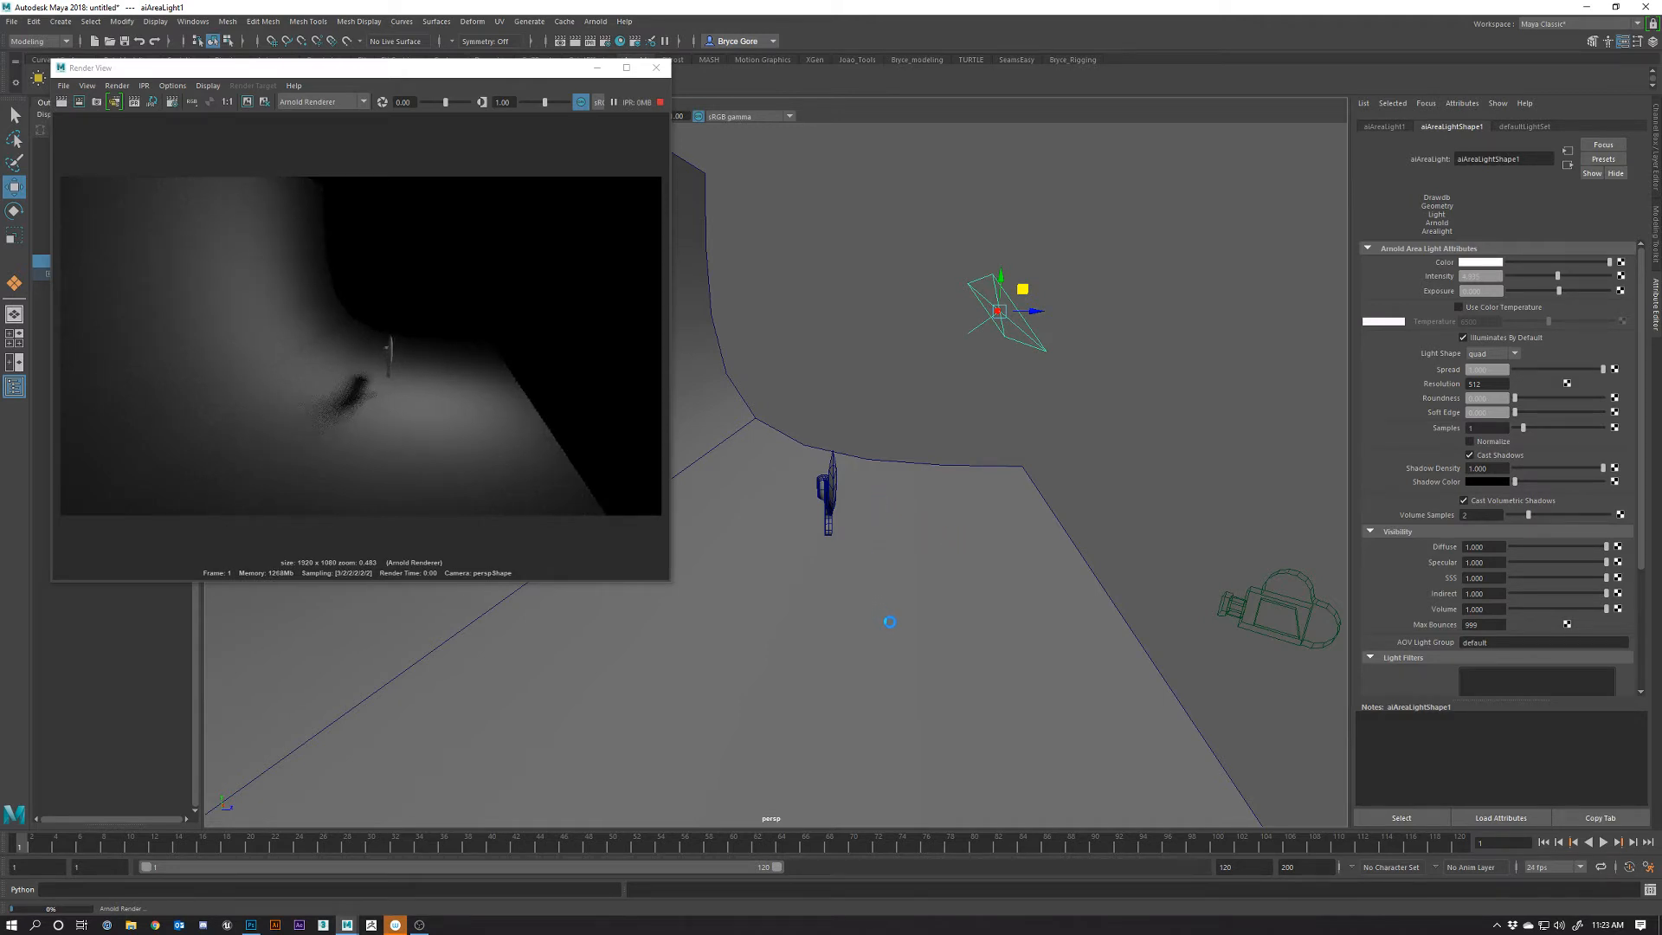
pyautogui.scroll(5, 890, 622)
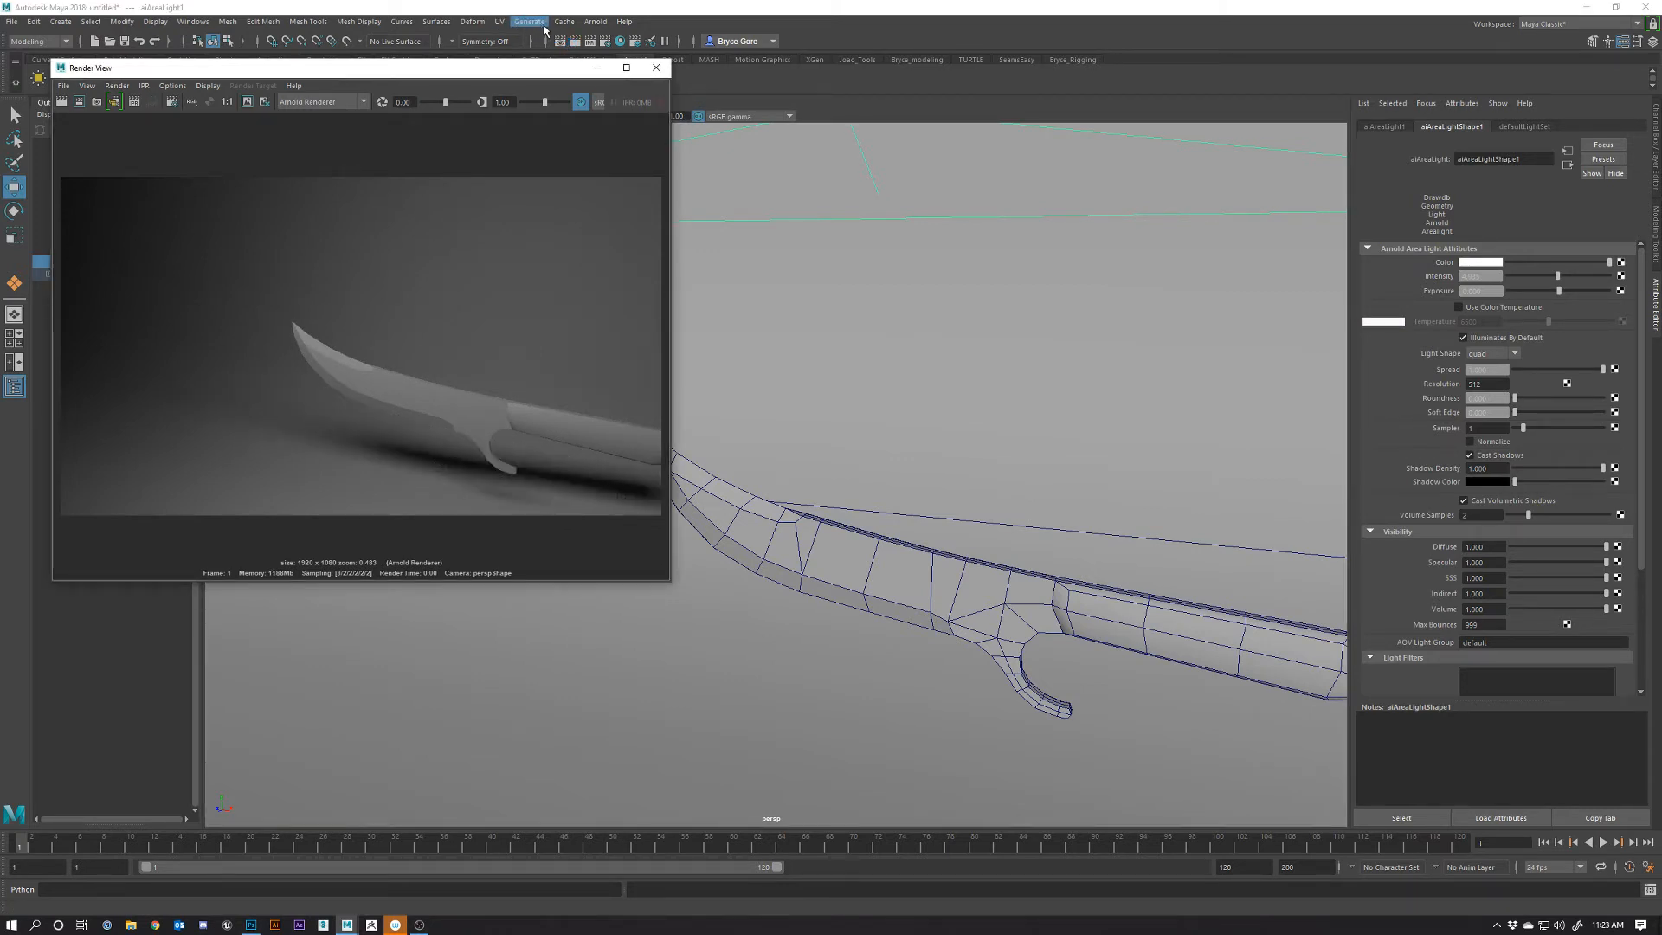
# In Render Settings, choose the HD_720 image size preset (1280×720), then close the window
pyautogui.click(595, 22)
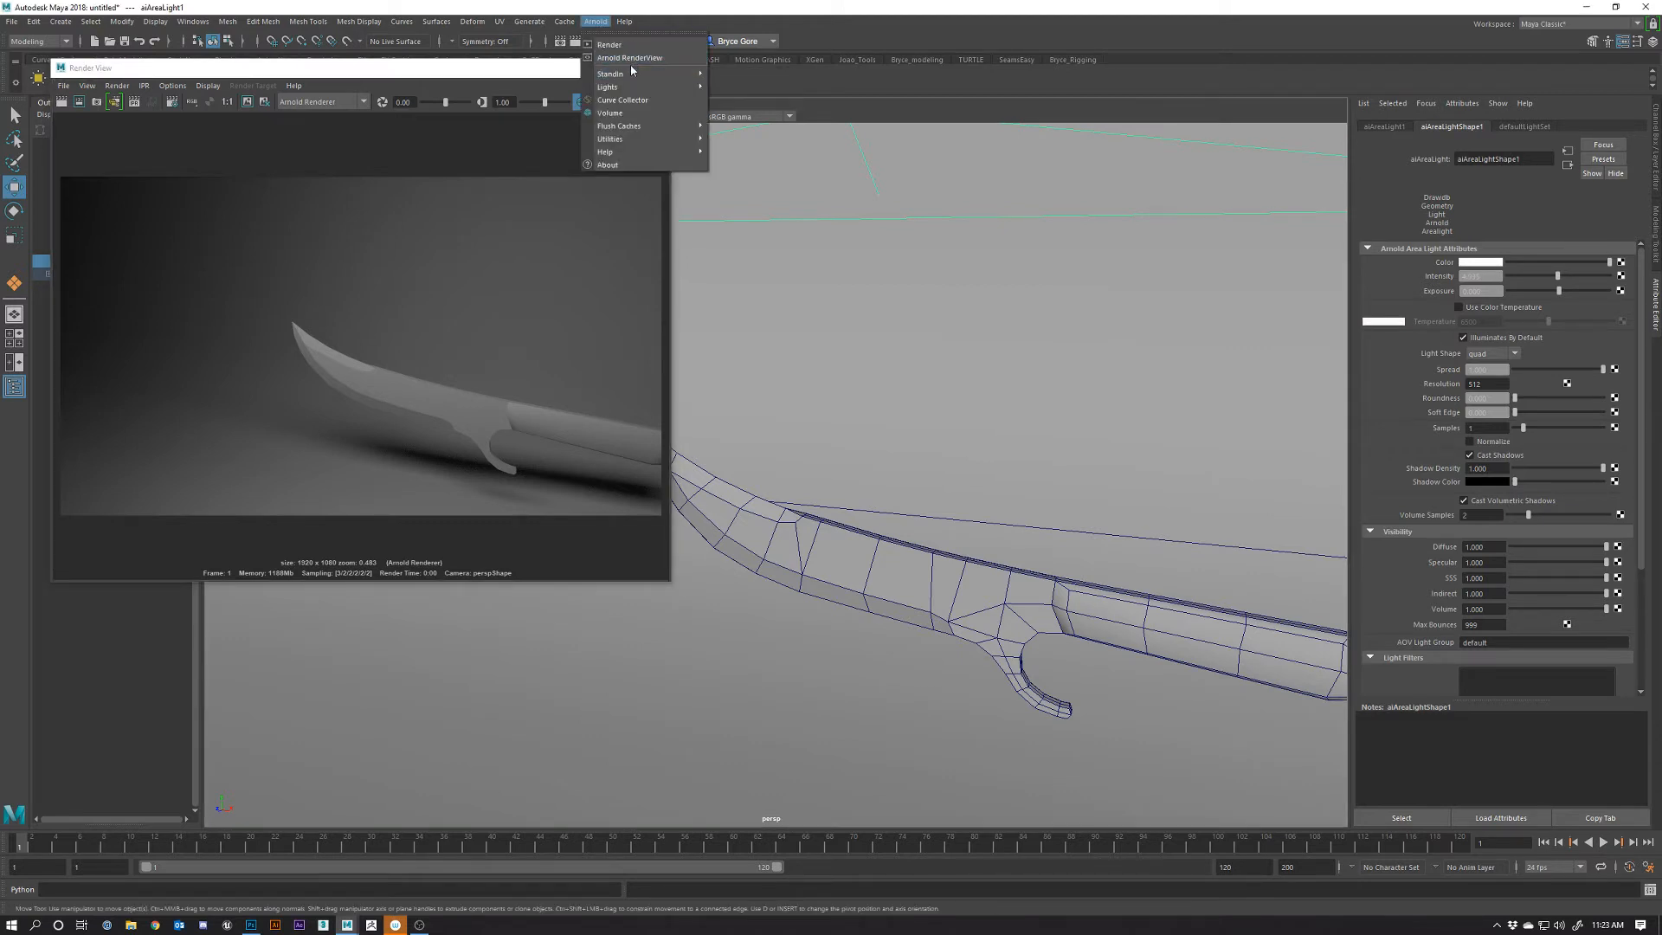
pyautogui.click(857, 26)
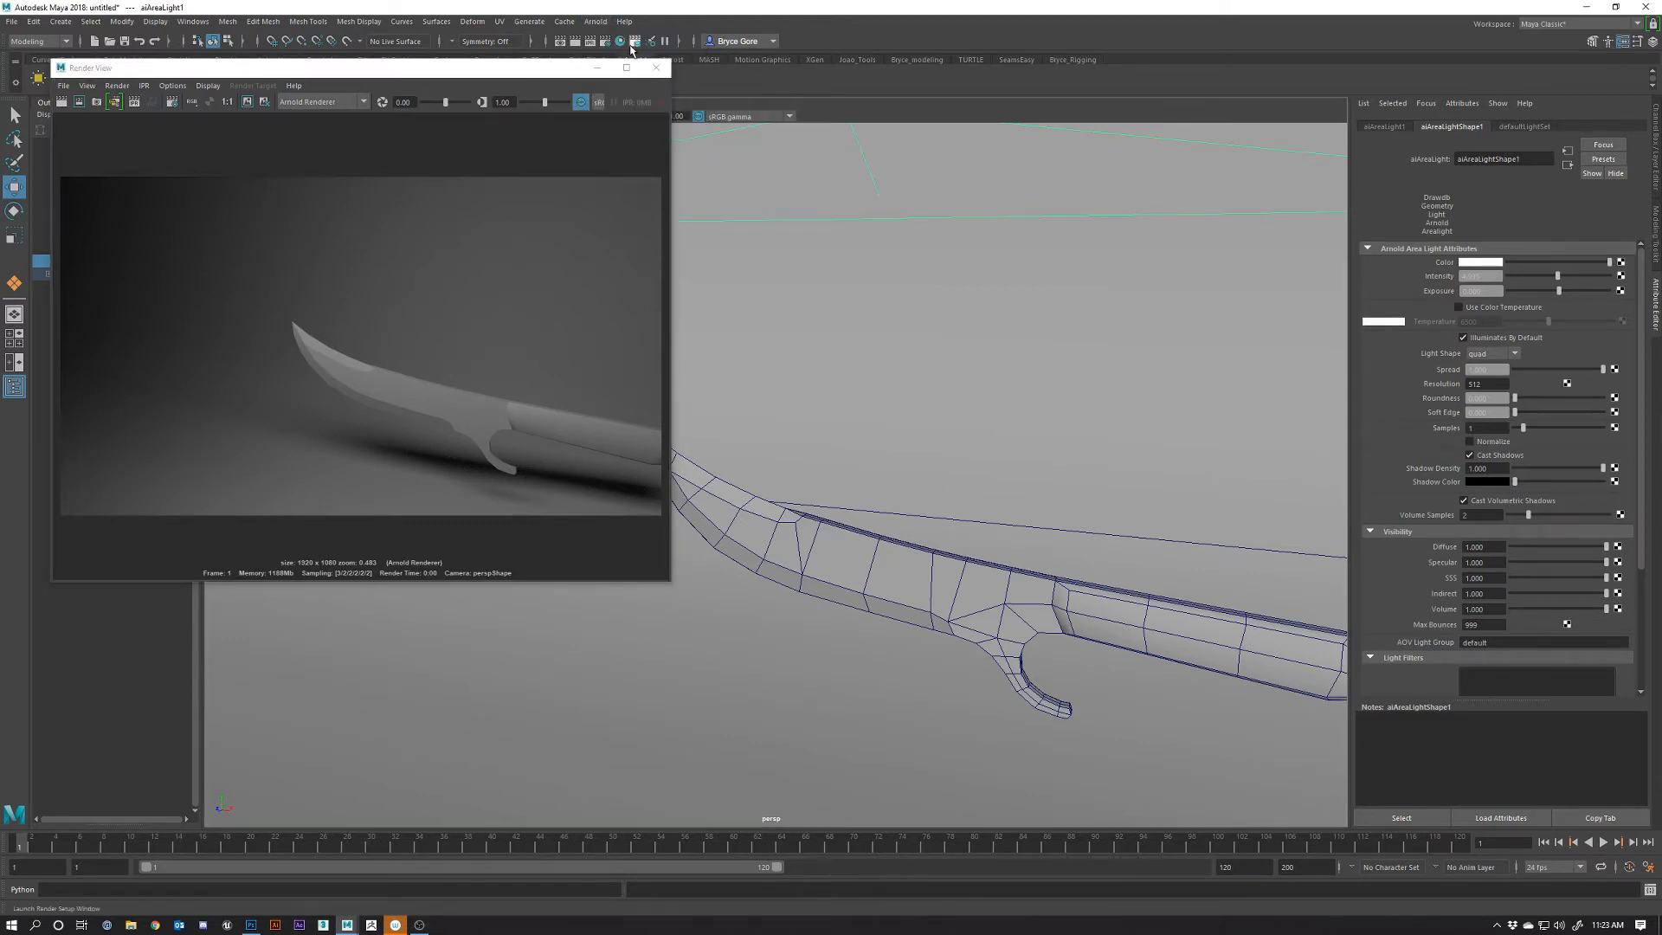
pyautogui.click(605, 41)
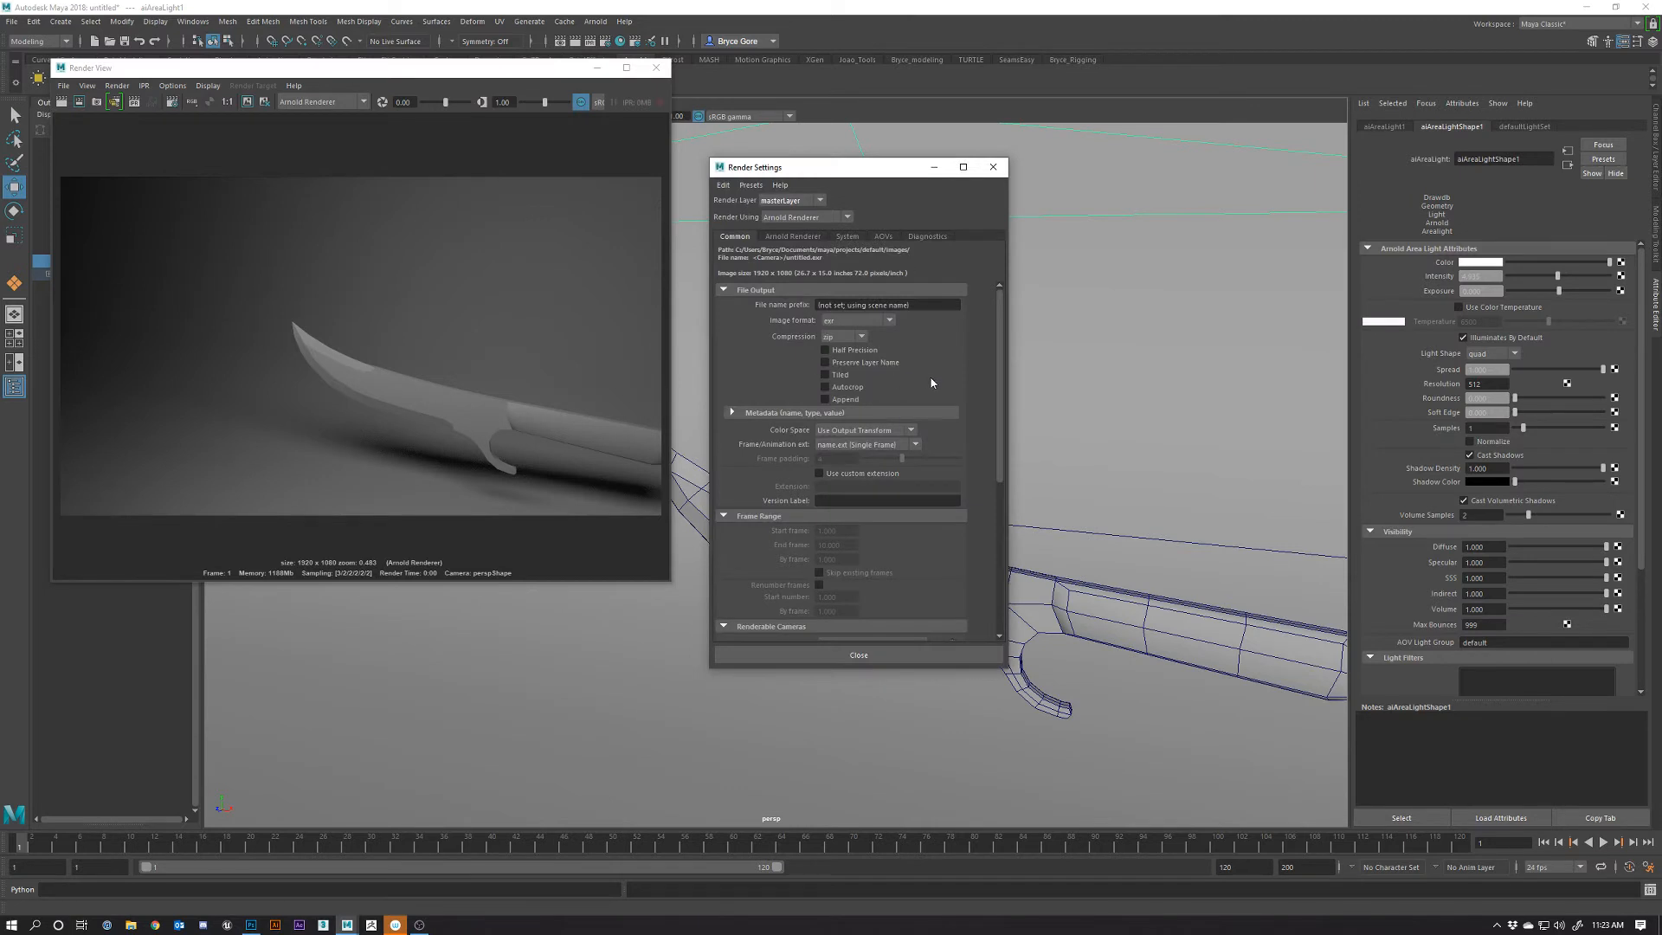
pyautogui.moveTo(1004, 370); pyautogui.dragTo(997, 519)
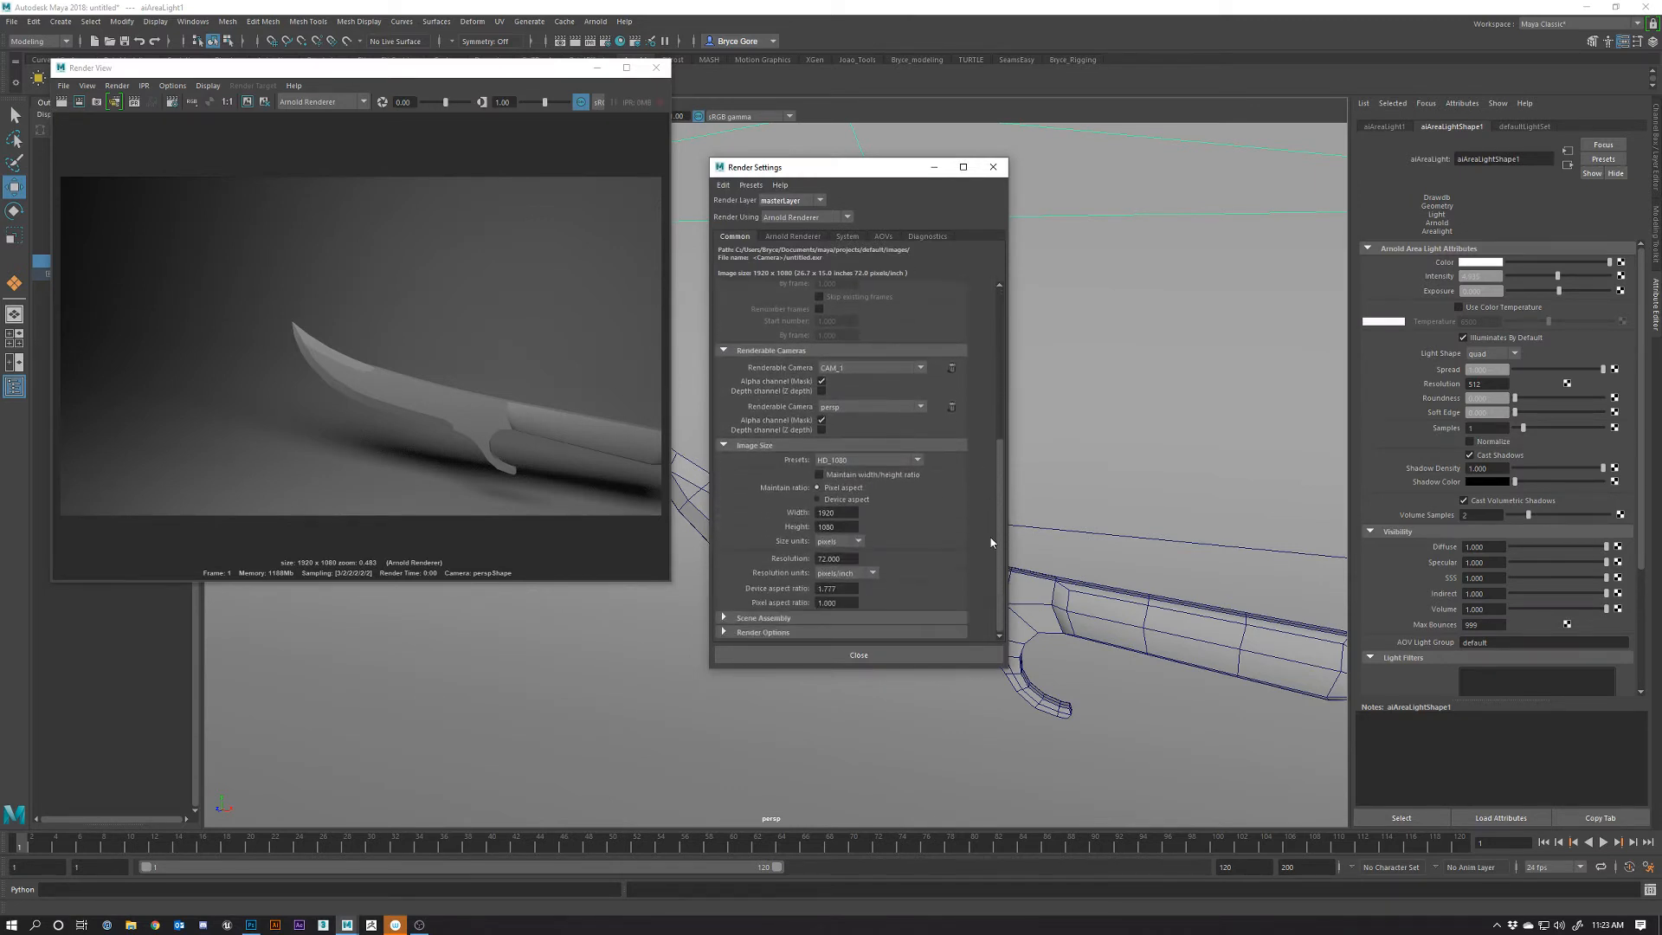
pyautogui.click(918, 460)
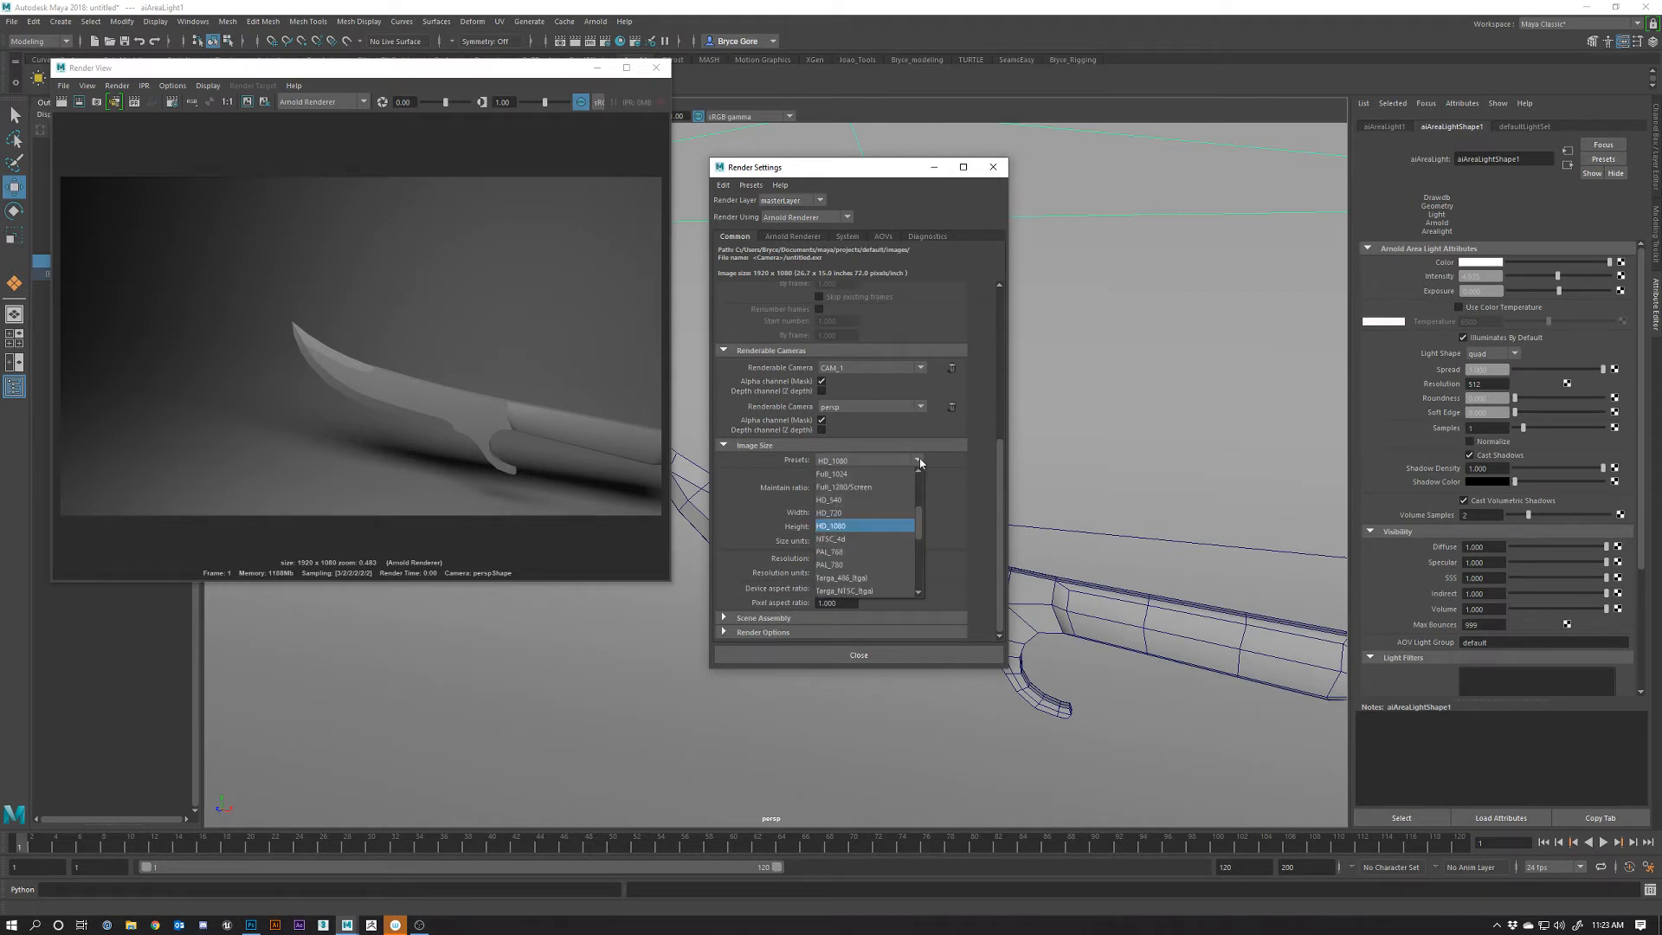
pyautogui.click(851, 513)
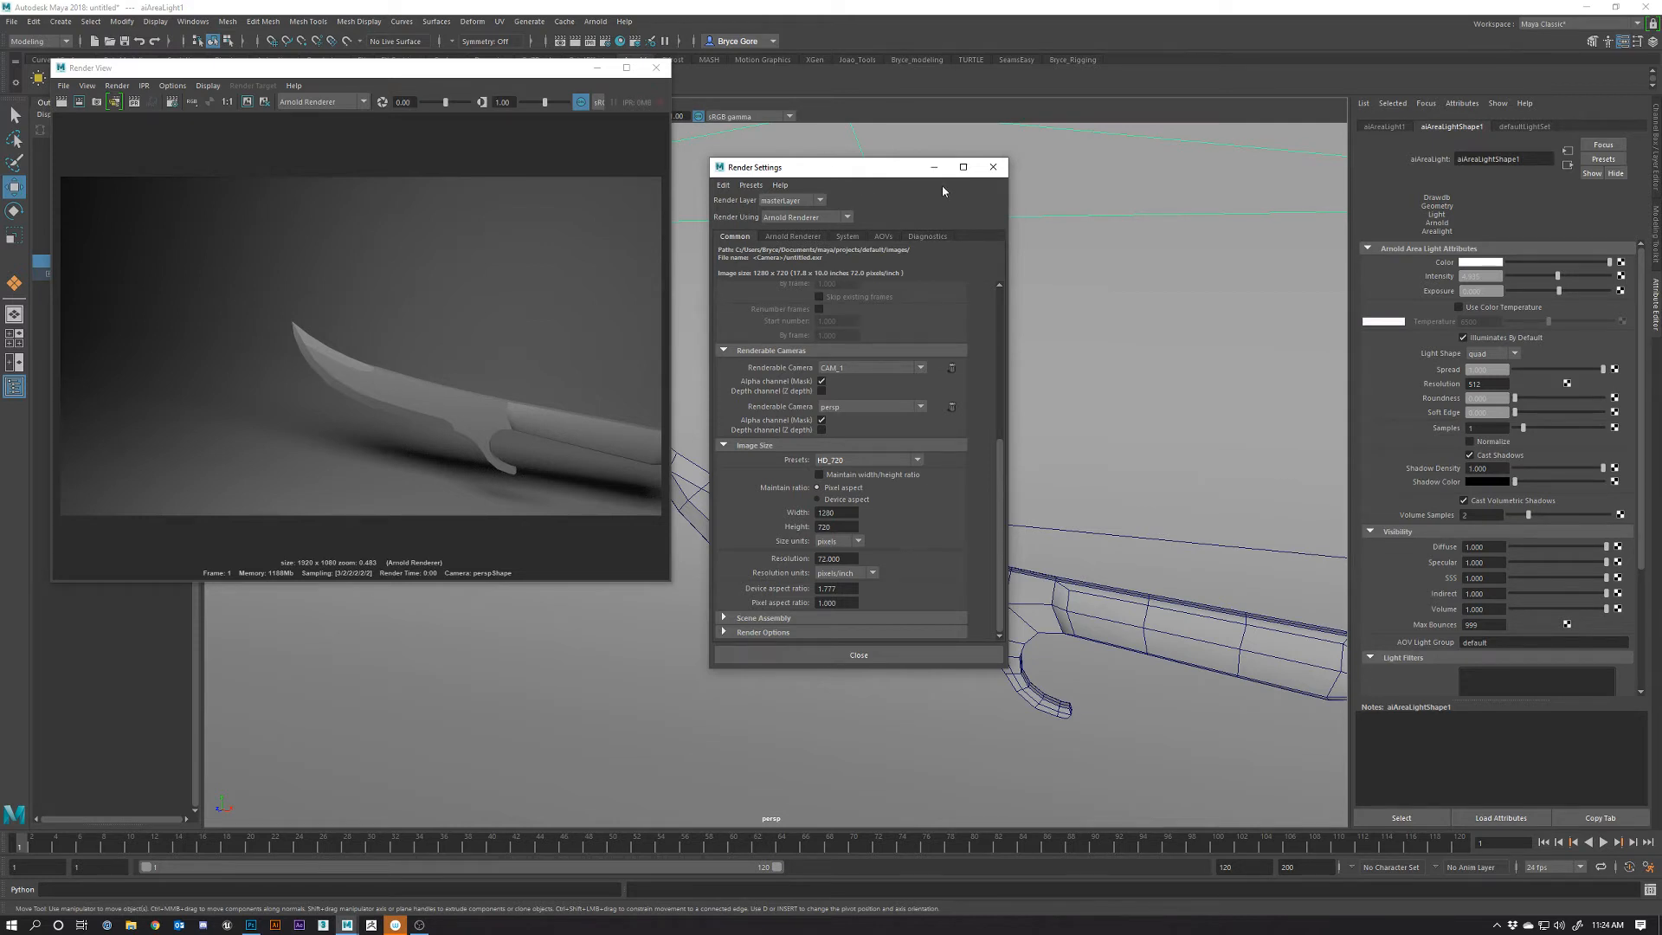
pyautogui.moveTo(871, 169); pyautogui.dragTo(913, 151)
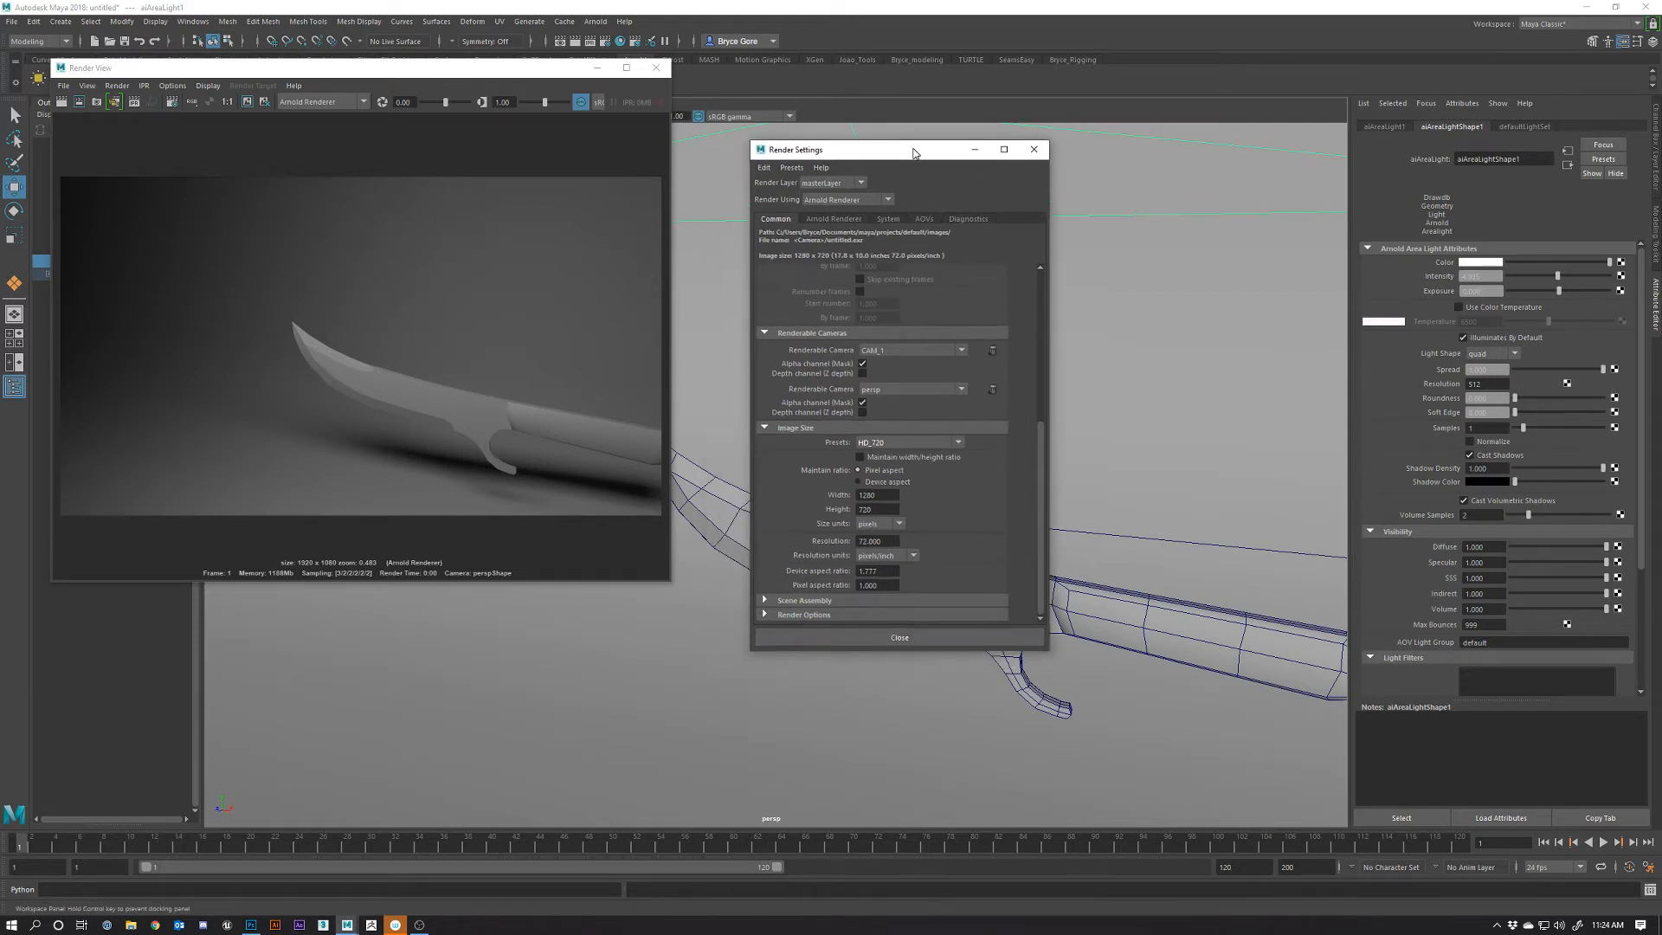
pyautogui.click(1035, 149)
# Orbit and reframe the viewport so the whole knife sits higher in view
pyautogui.keyDown('alt'); pyautogui.moveTo(952, 511); pyautogui.dragTo(990, 509); pyautogui.keyUp('alt')
pyautogui.keyDown('alt'); pyautogui.moveTo(989, 510); pyautogui.dragTo(1029, 546, button='right'); pyautogui.keyUp('alt')
pyautogui.keyDown('alt'); pyautogui.moveTo(1028, 545); pyautogui.dragTo(947, 520, button='middle'); pyautogui.keyUp('alt')
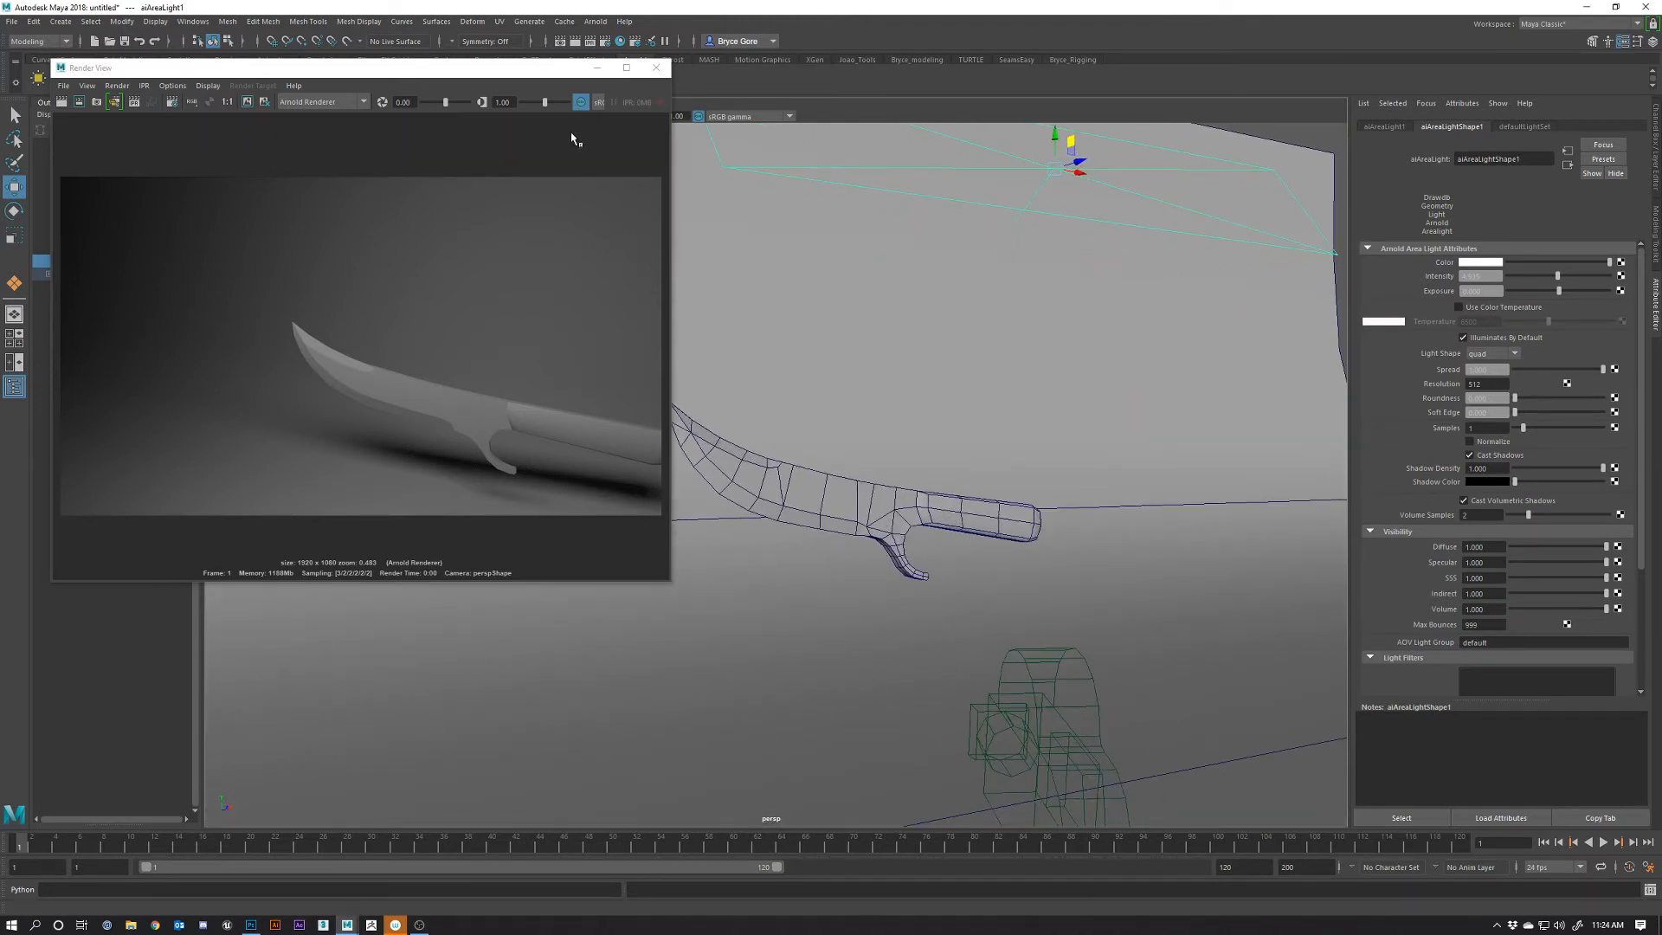
# Restart the interactive render at the new resolution and look through CAM_1
pyautogui.click(151, 101)
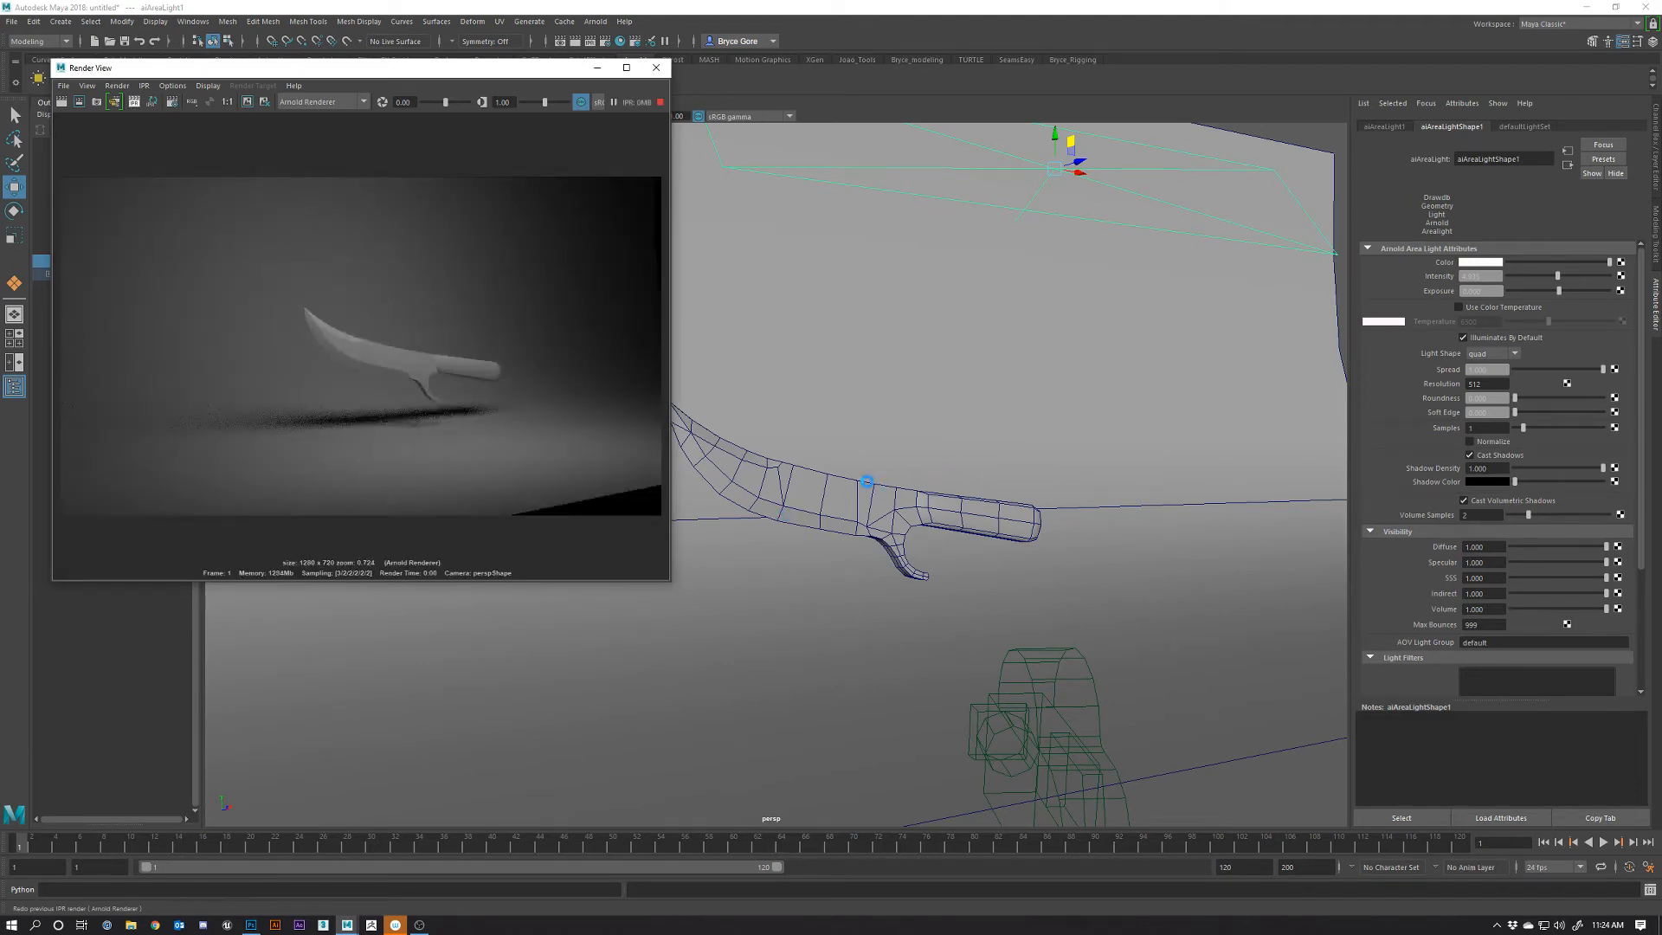
pyautogui.keyDown('alt'); pyautogui.moveTo(866, 481); pyautogui.dragTo(936, 507); pyautogui.keyUp('alt')
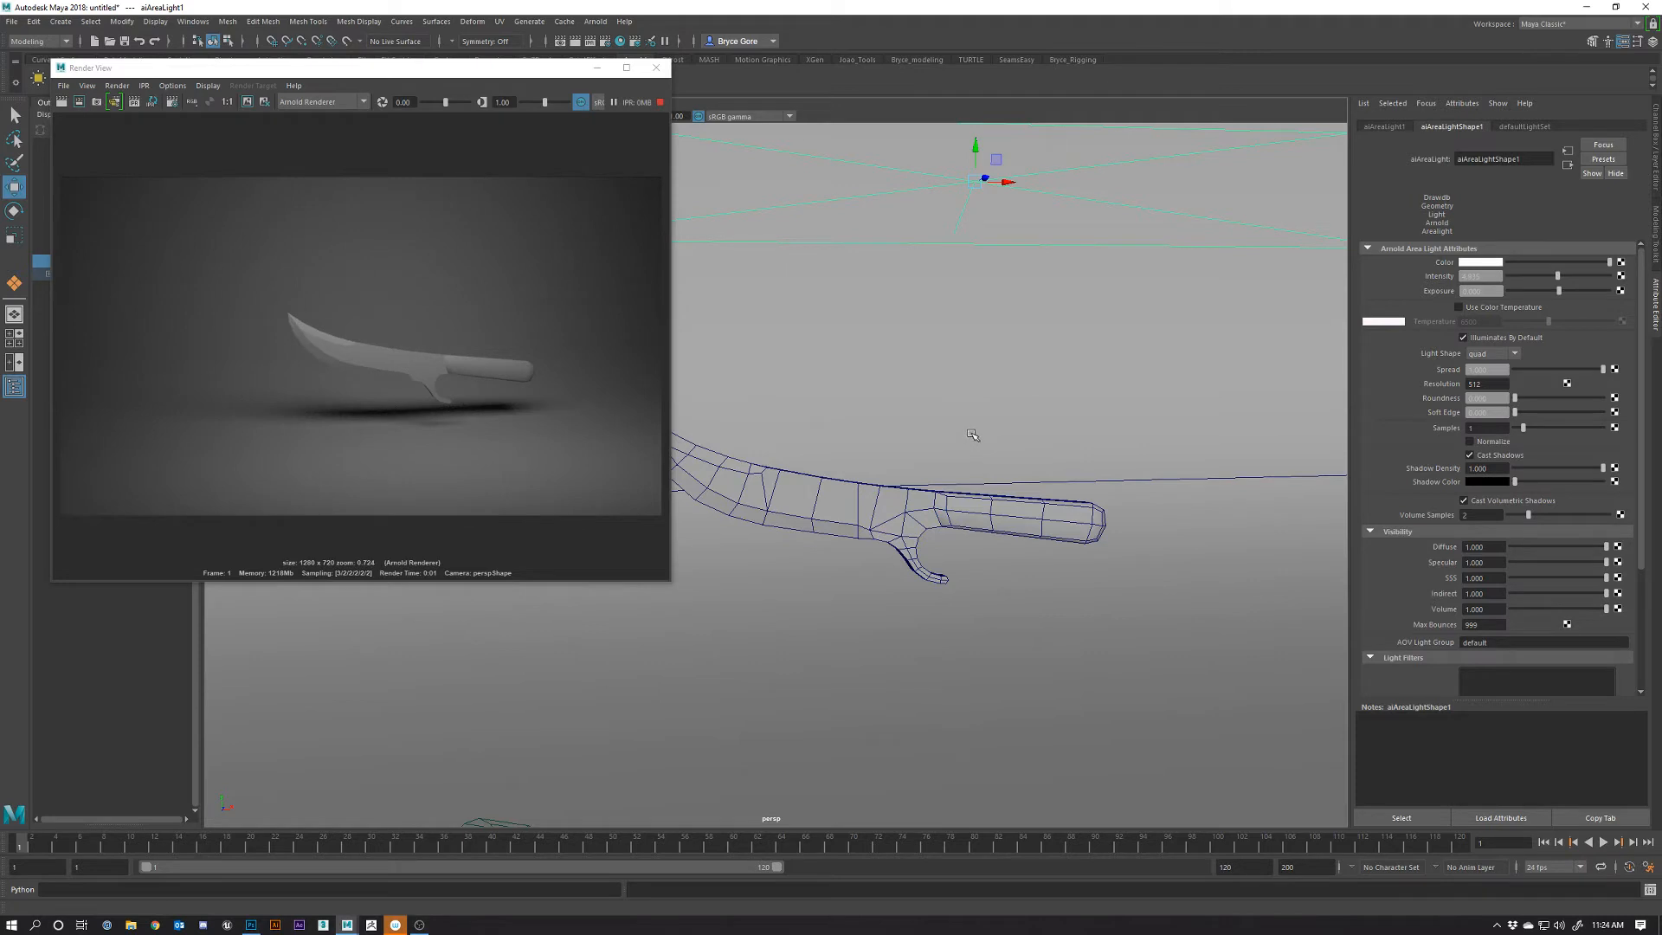
pyautogui.moveTo(480, 69); pyautogui.dragTo(475, 180)
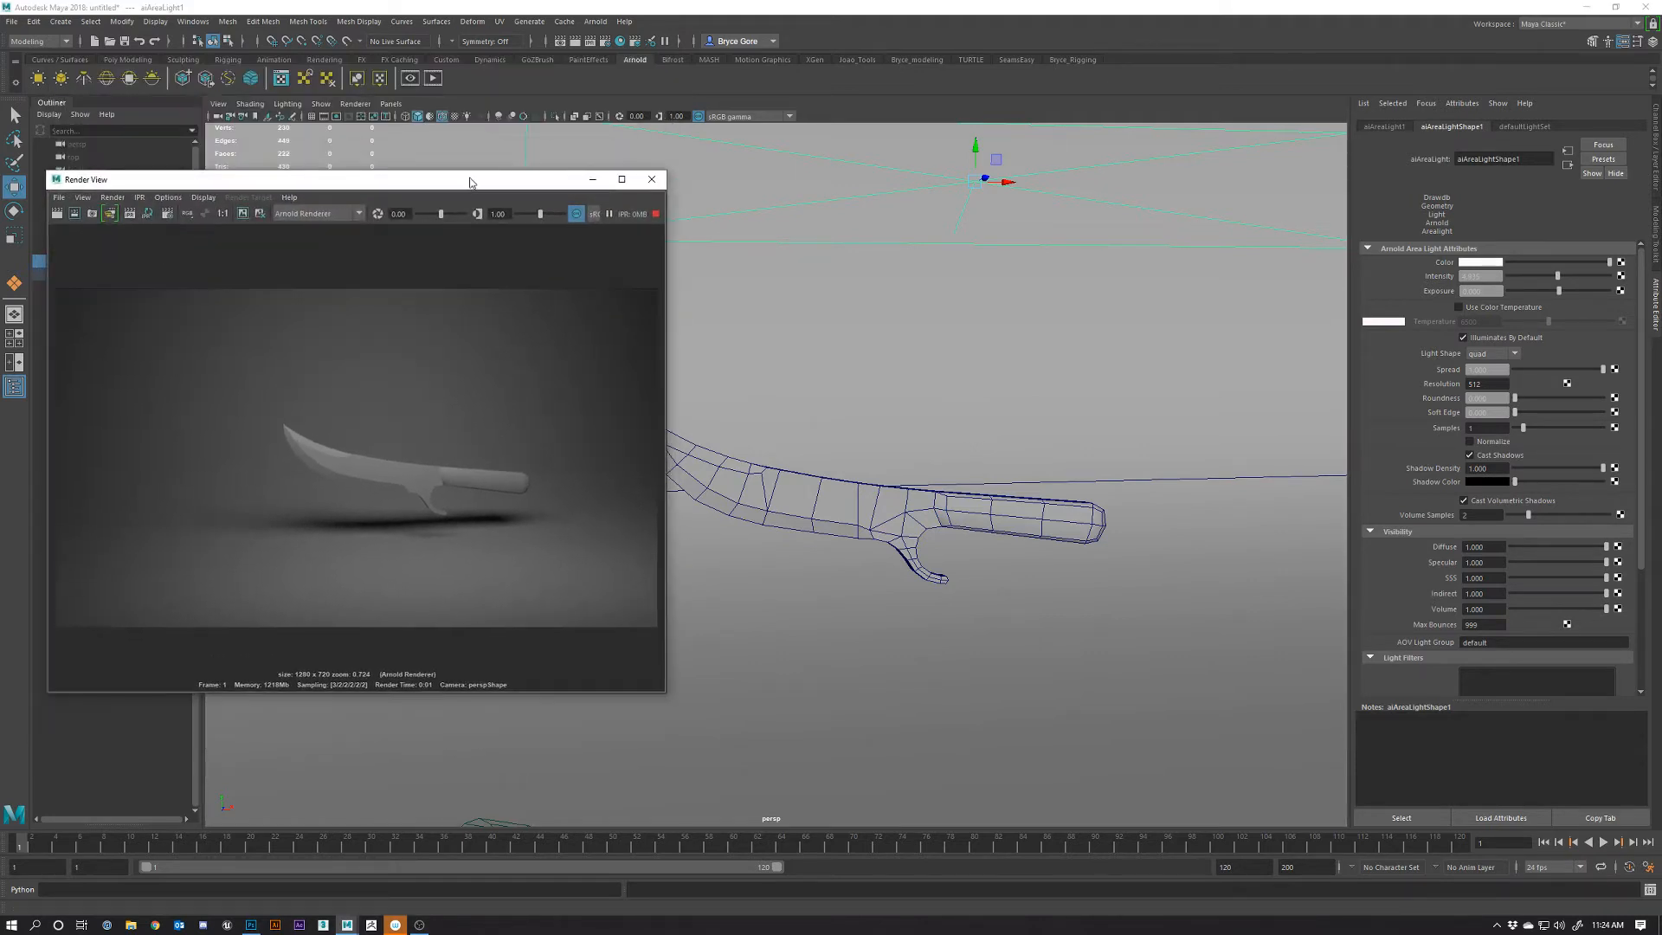
pyautogui.click(397, 104)
pyautogui.moveTo(417, 116)
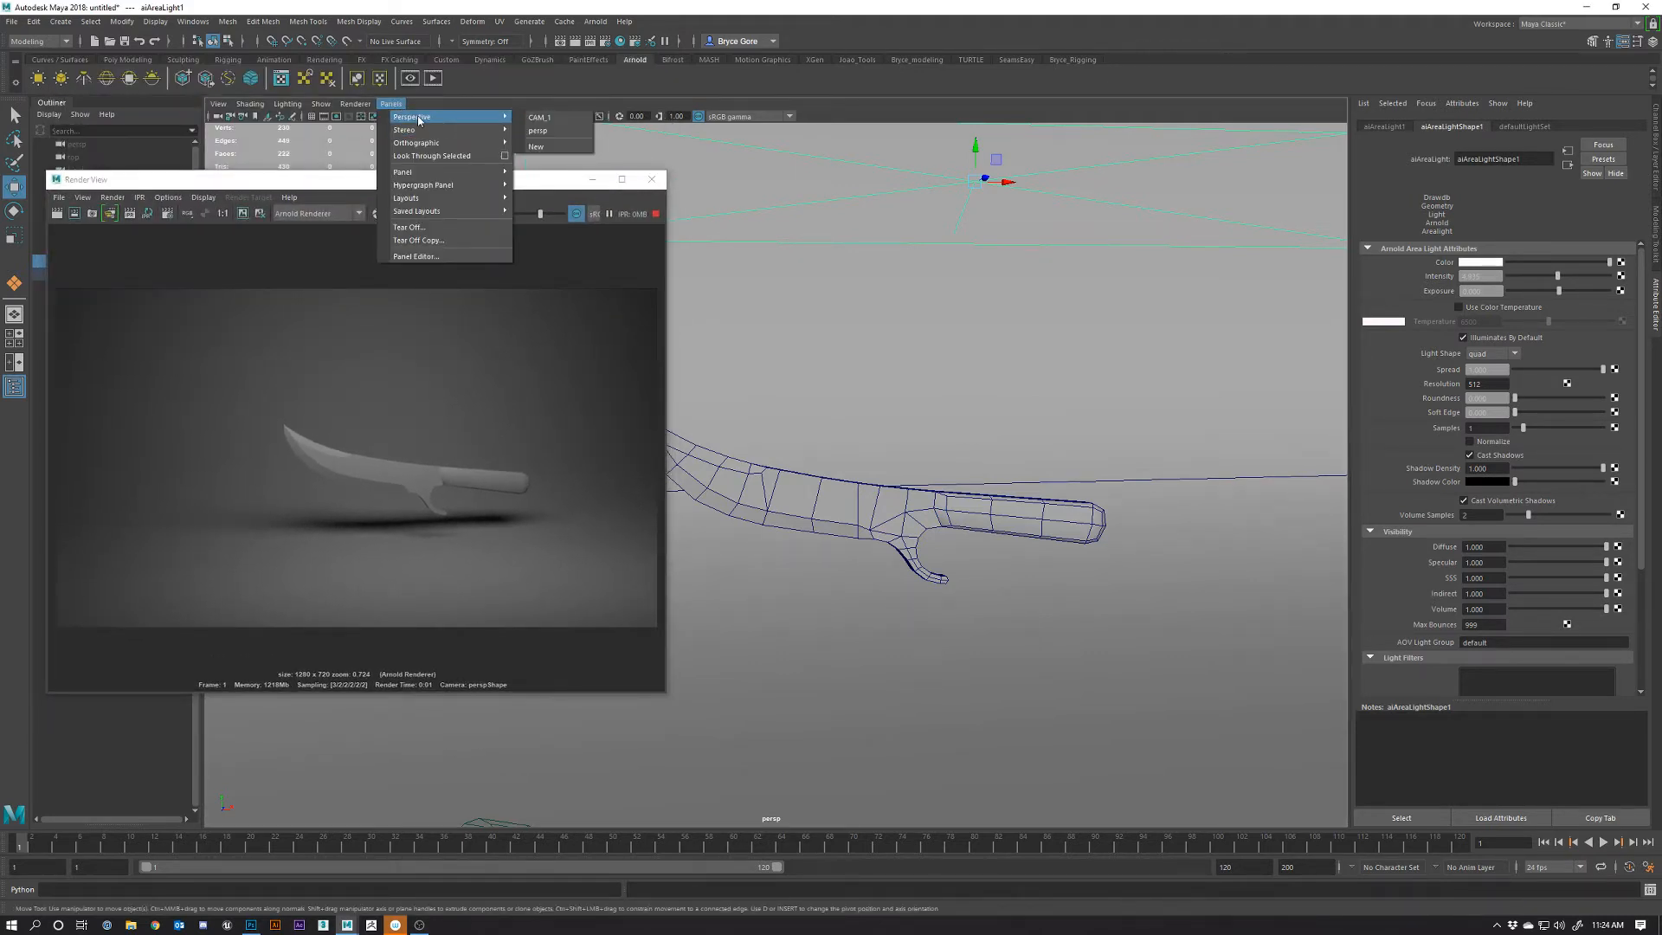
pyautogui.click(553, 117)
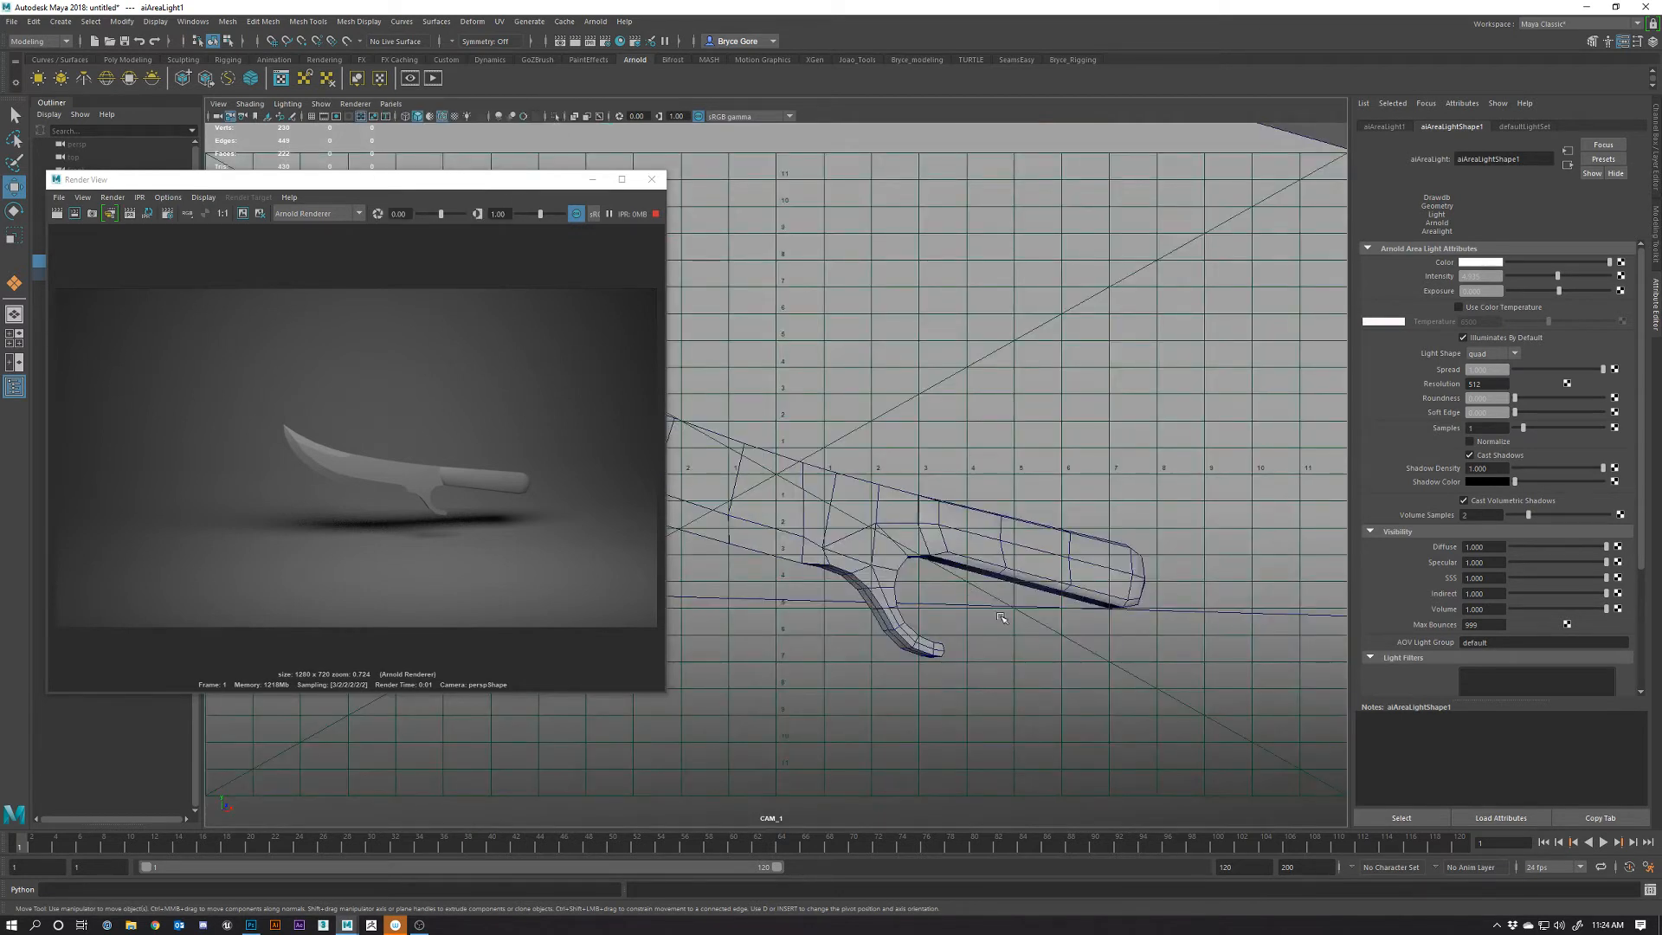
# Refresh the interactive render, then close the Render View window
pyautogui.click(129, 213)
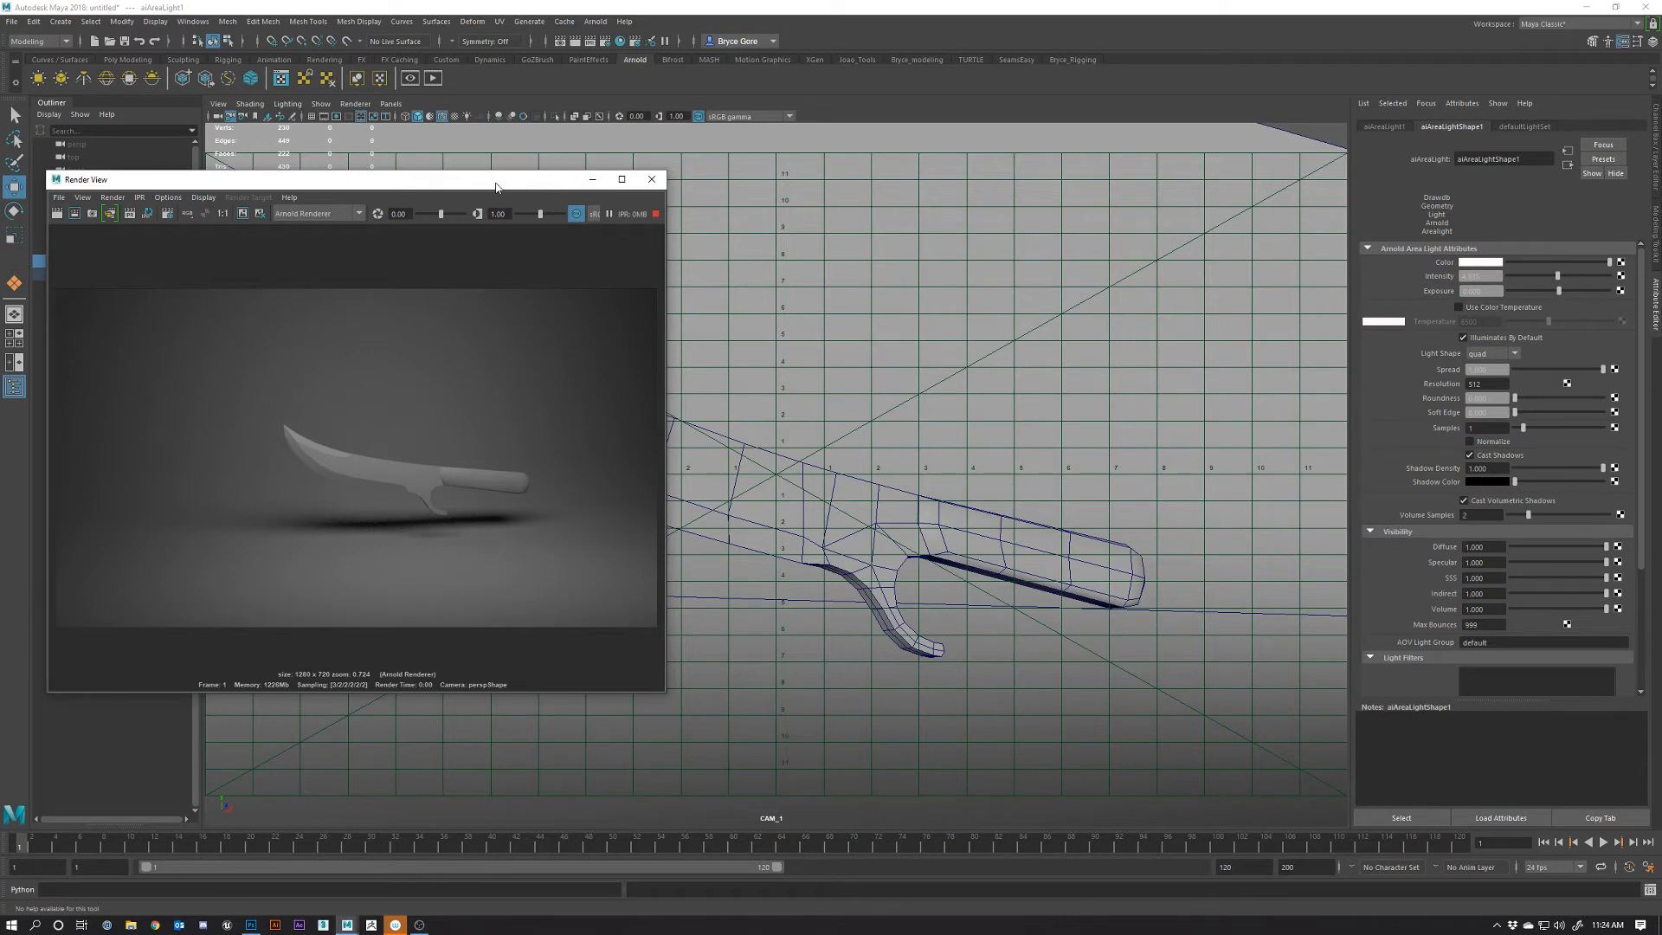
pyautogui.moveTo(485, 185); pyautogui.dragTo(570, 239)
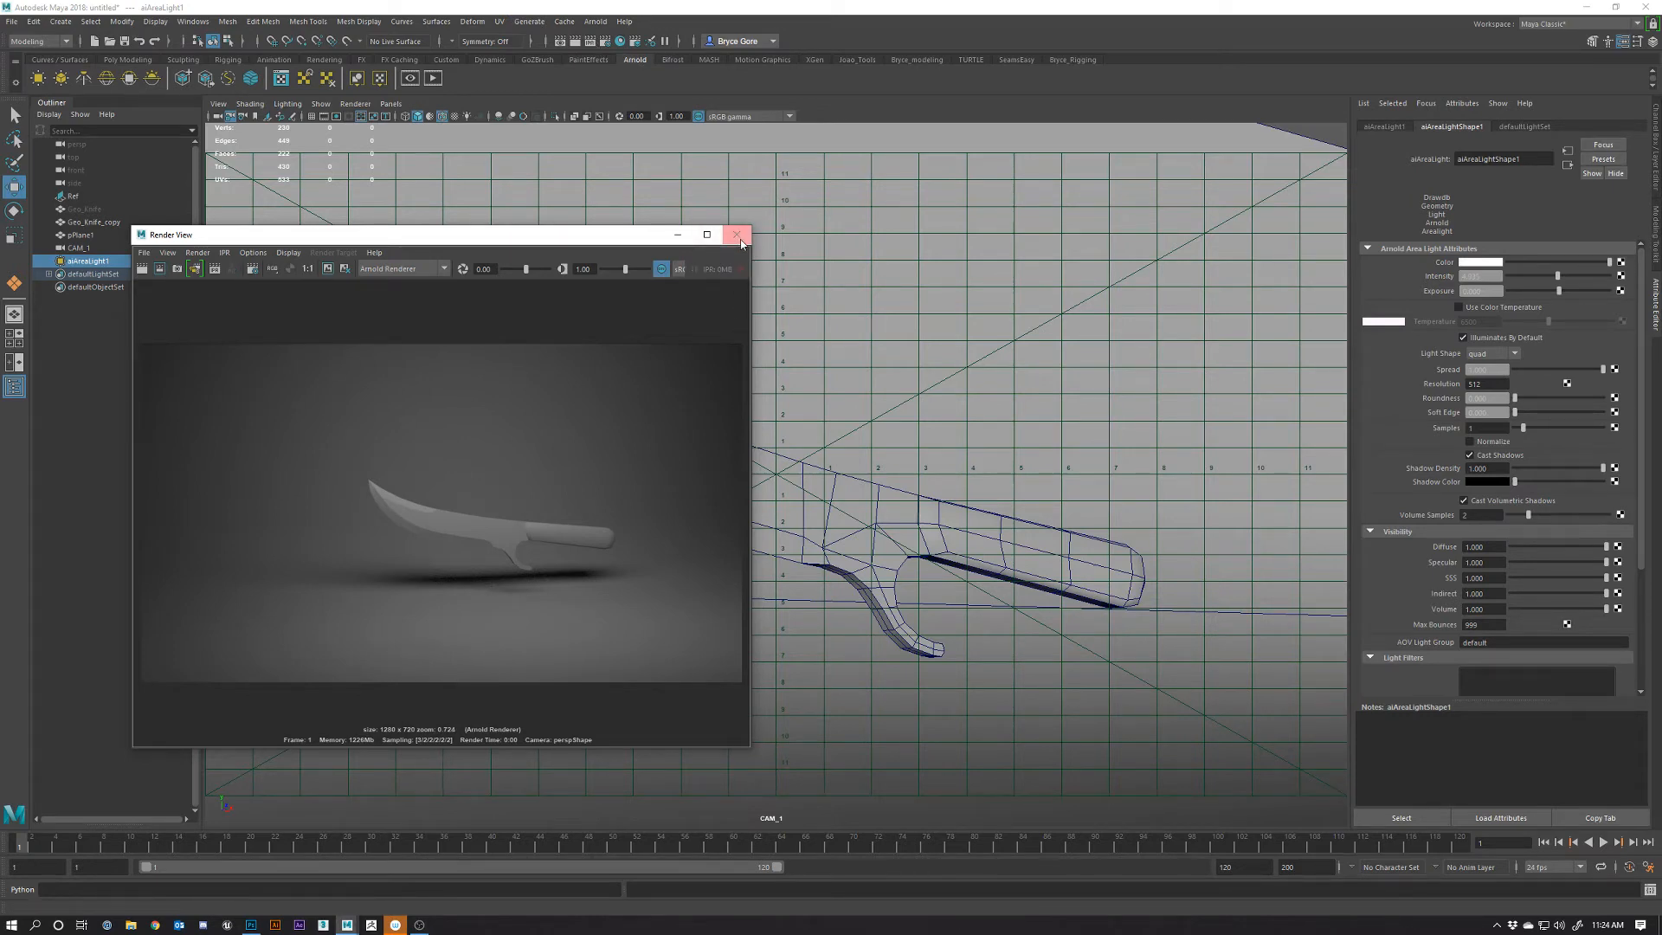
pyautogui.click(737, 234)
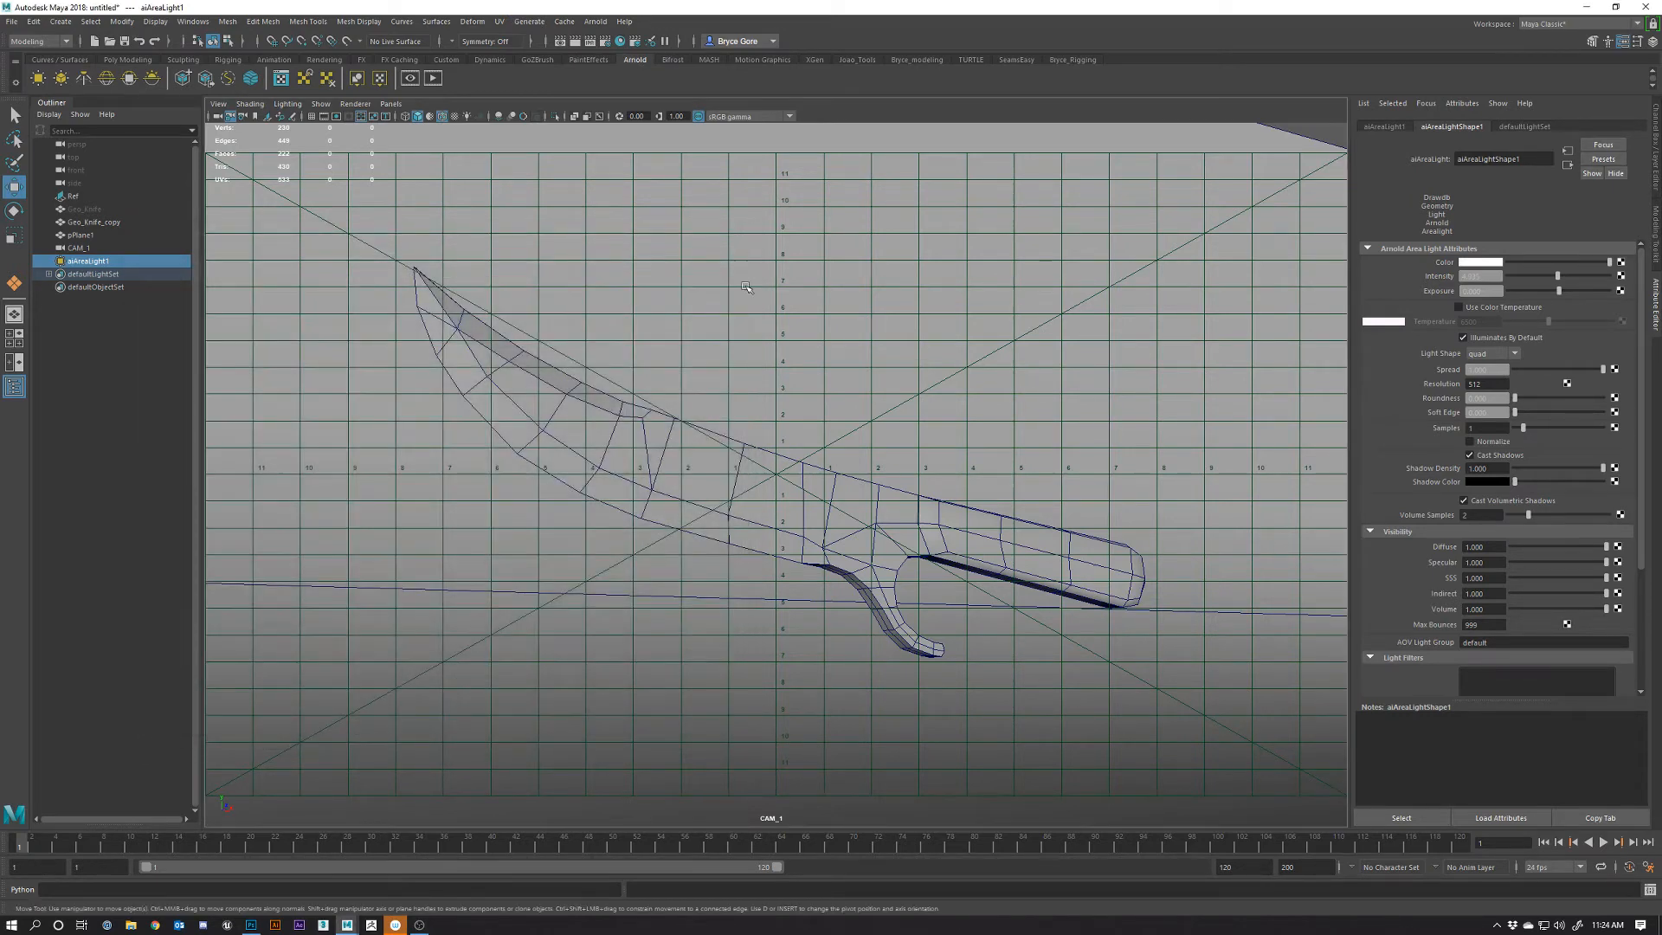
# Start an IPR Arnold render, move Render View up and left, and select the ground plane
pyautogui.click(590, 41)
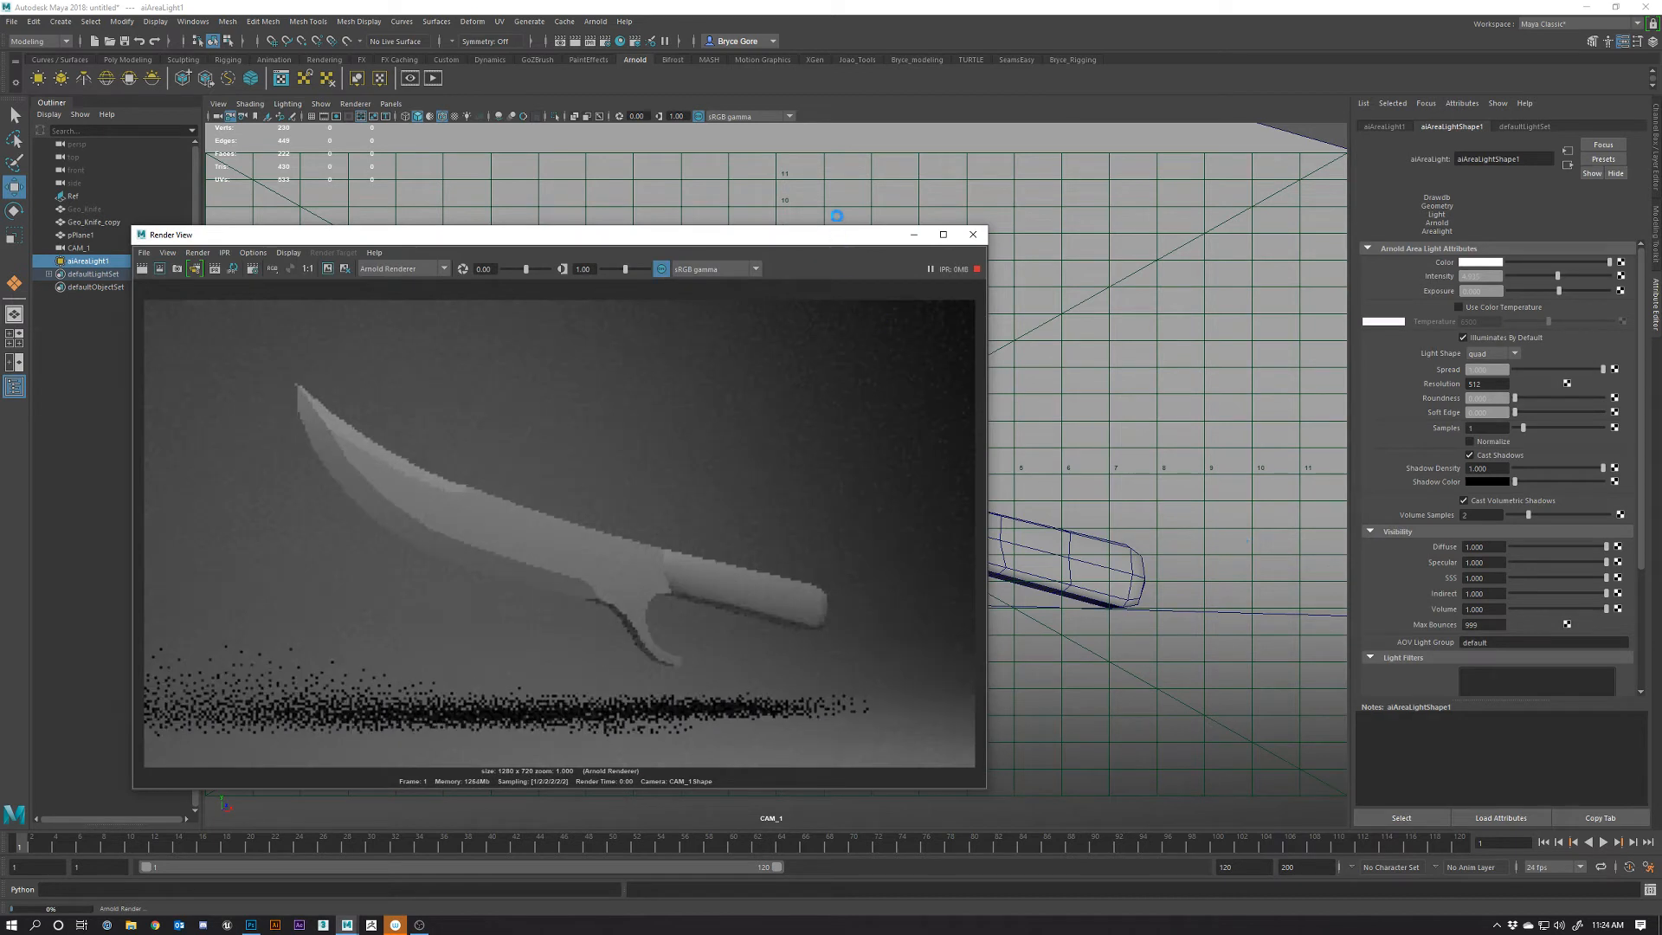
pyautogui.moveTo(809, 236); pyautogui.dragTo(742, 179)
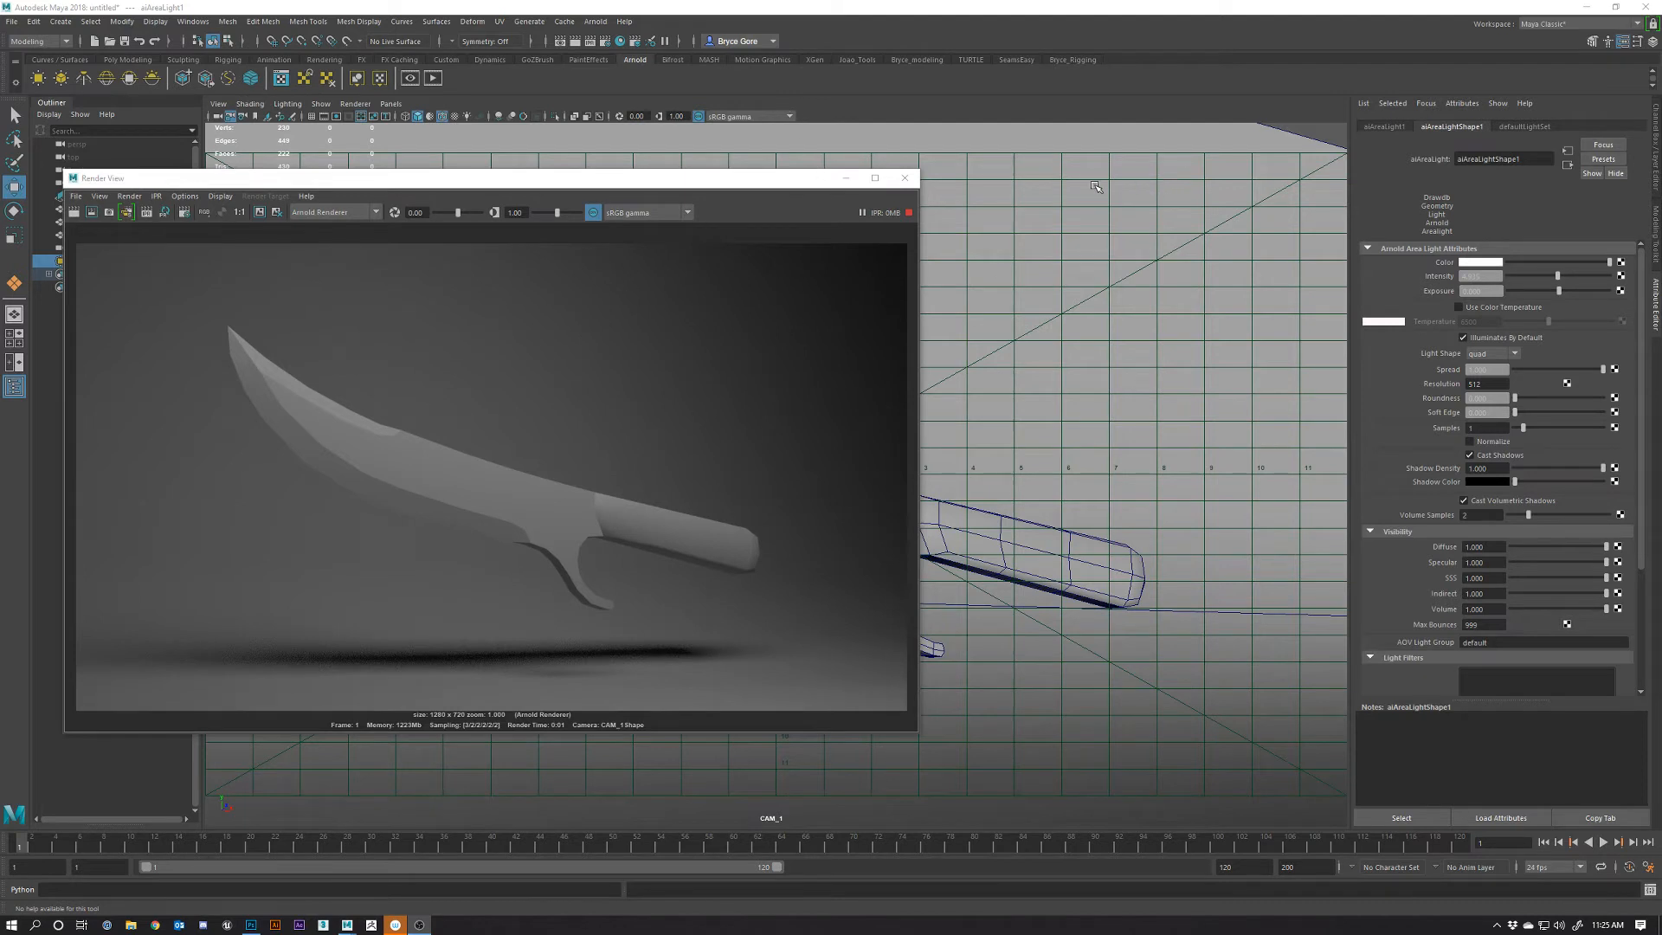
pyautogui.click(1158, 394)
# Rotate the ground plane to a tilt of about -10.8 degrees
pyautogui.press('e')
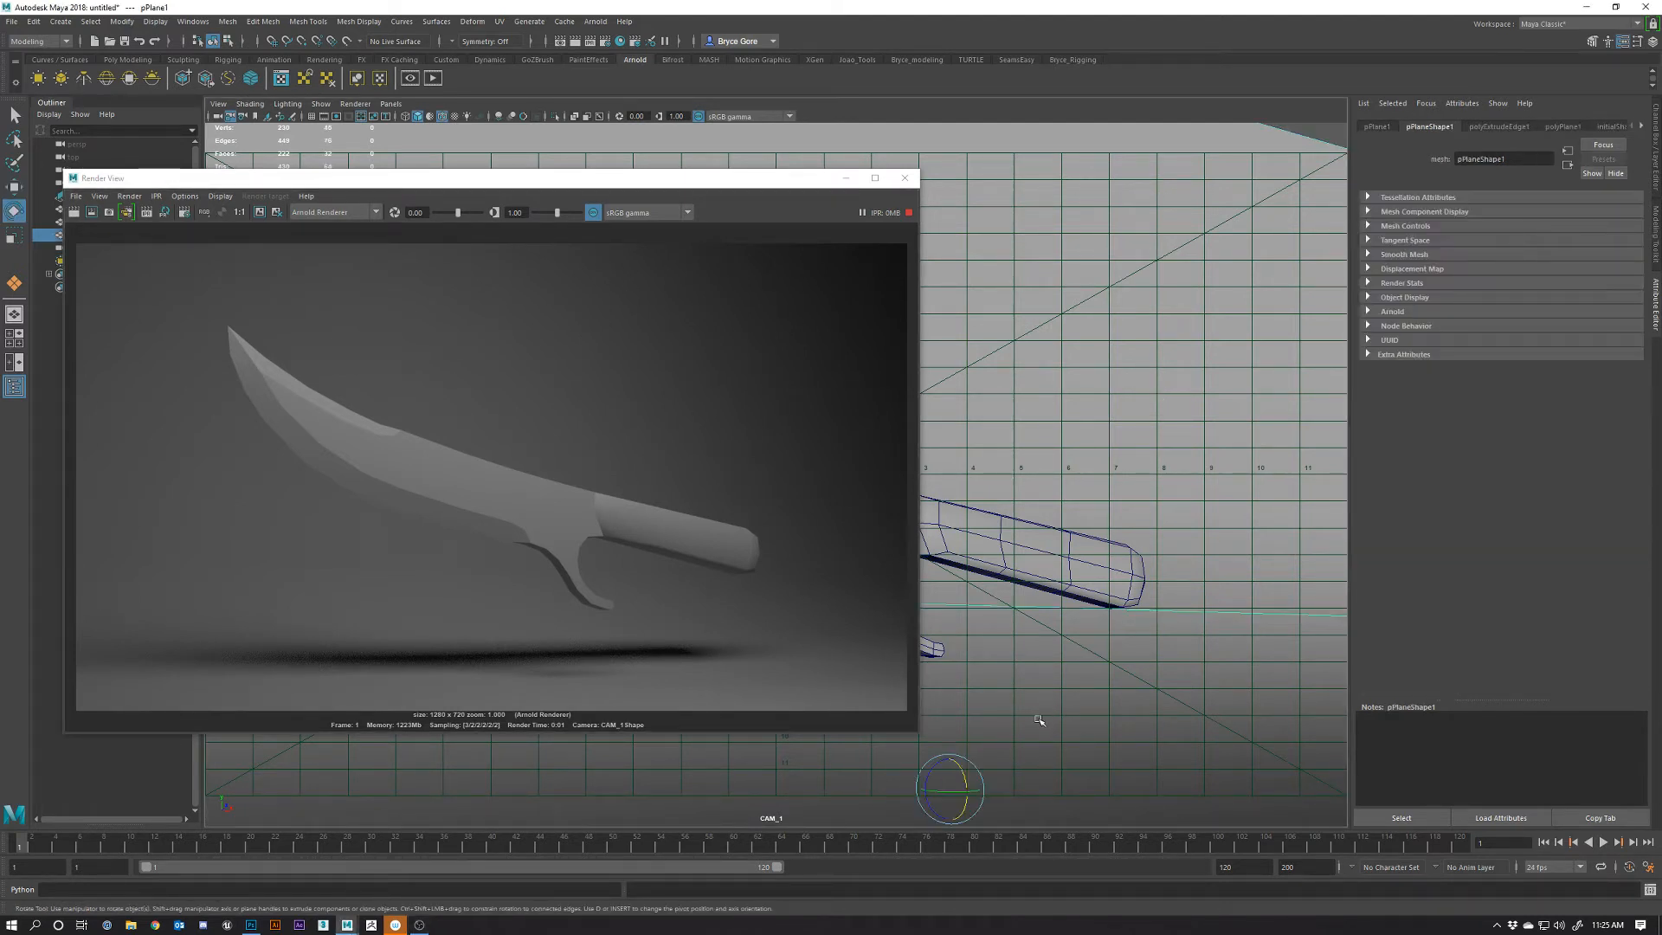
pyautogui.moveTo(961, 797); pyautogui.dragTo(936, 792)
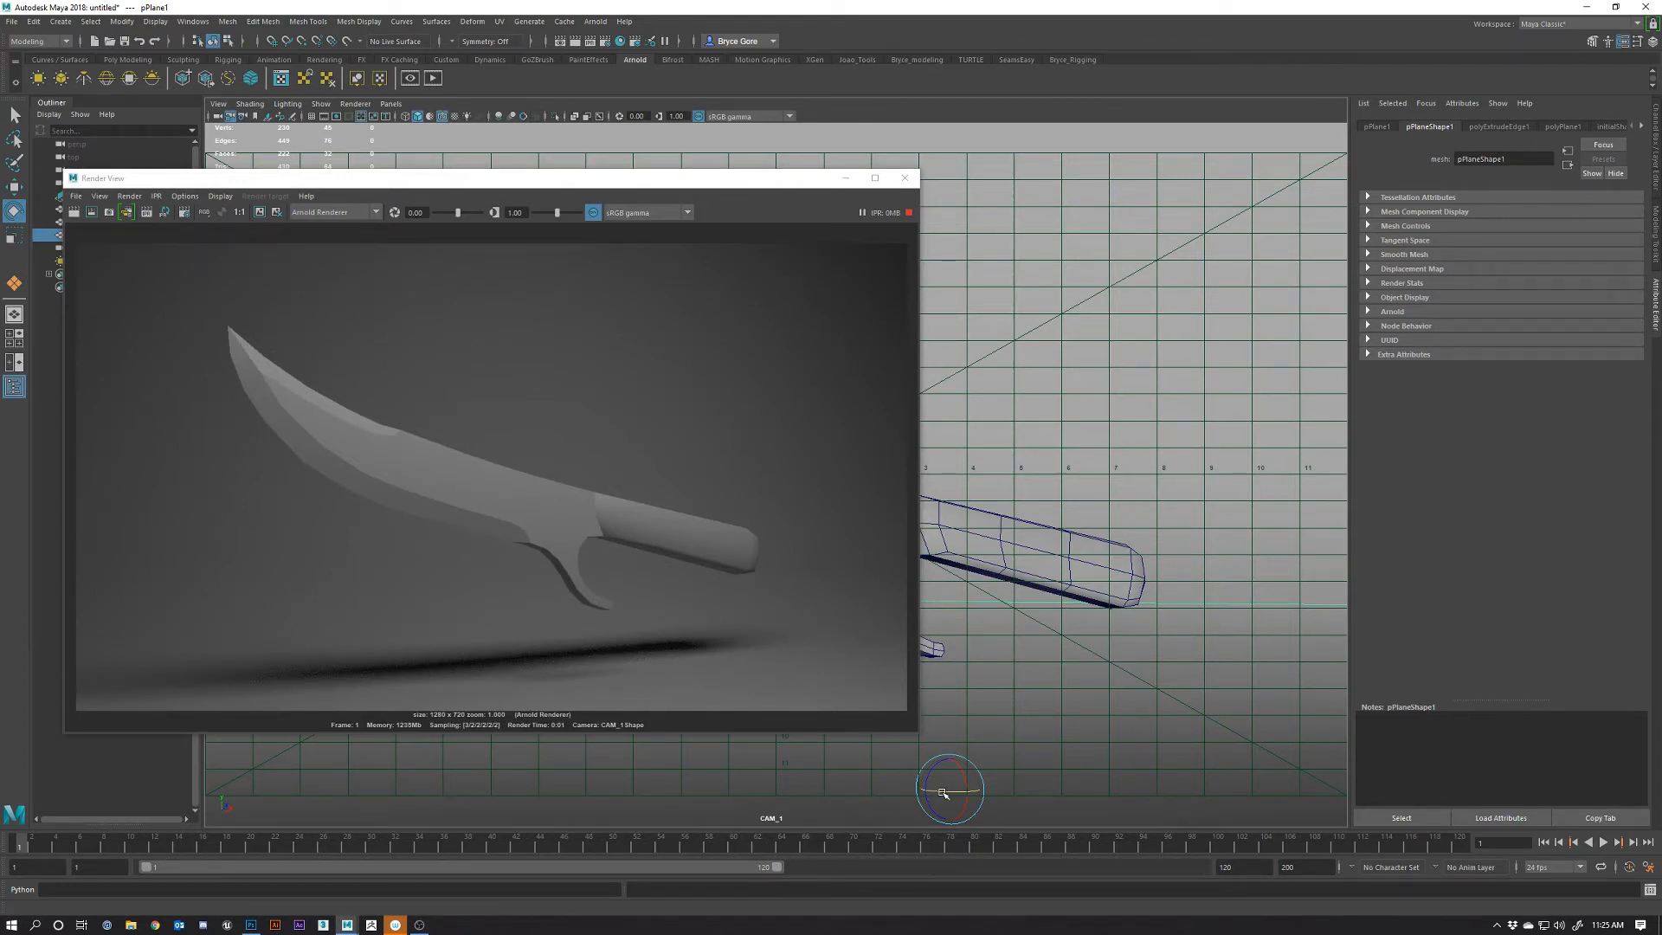
pyautogui.moveTo(943, 792); pyautogui.dragTo(949, 792)
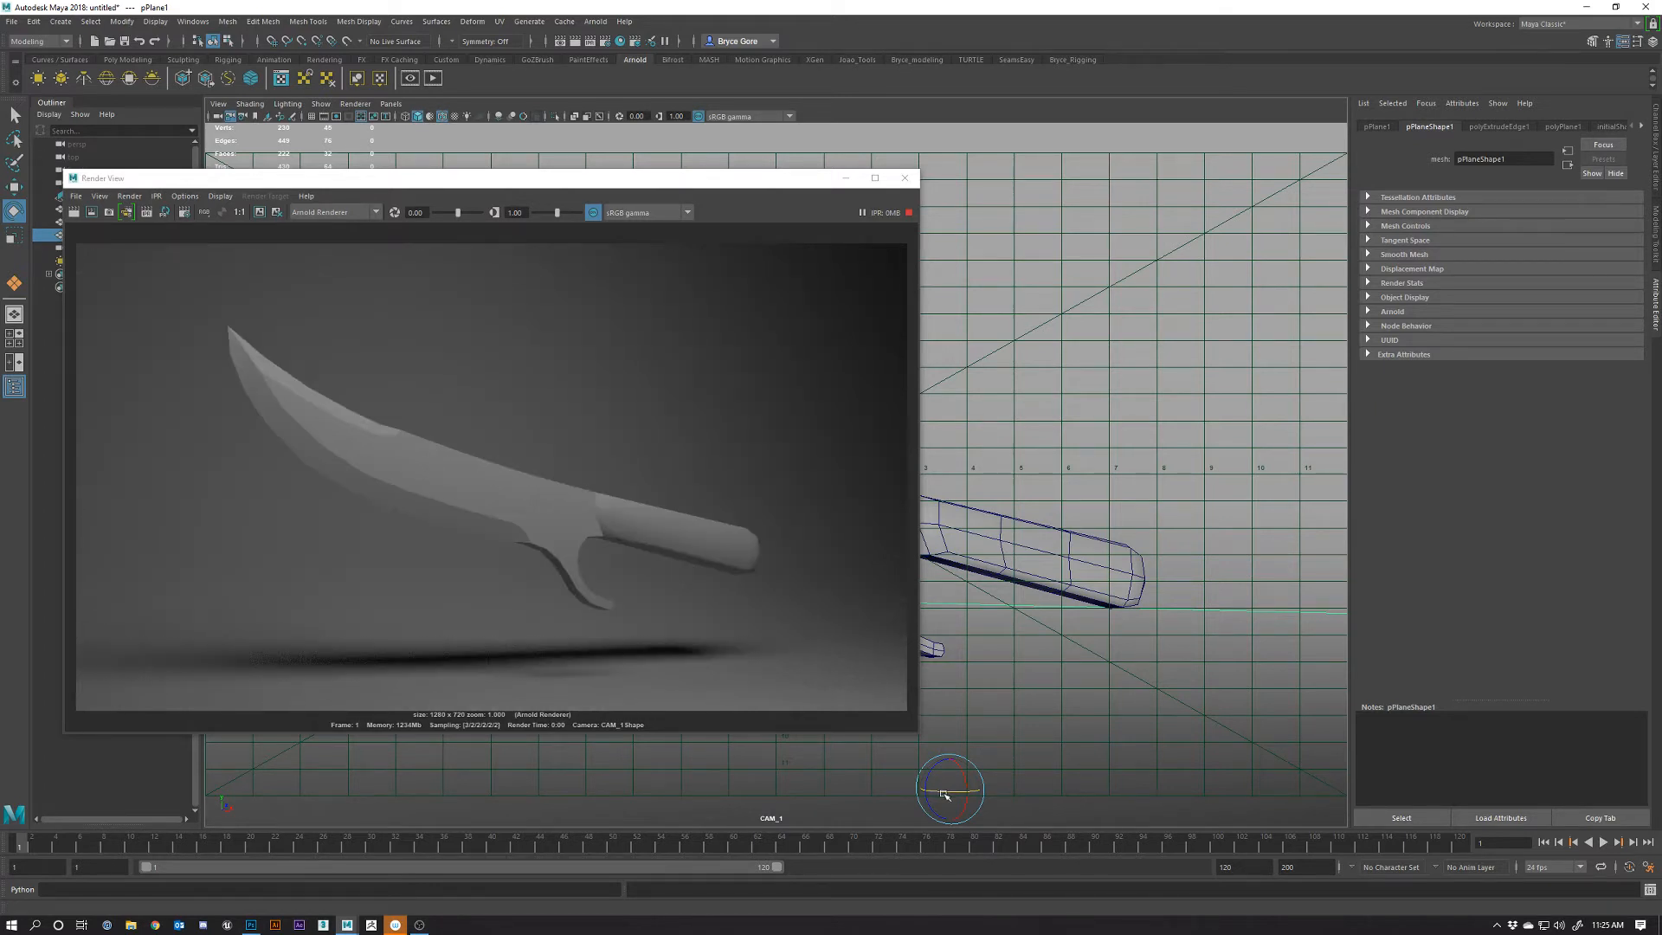
pyautogui.moveTo(945, 793); pyautogui.dragTo(943, 793)
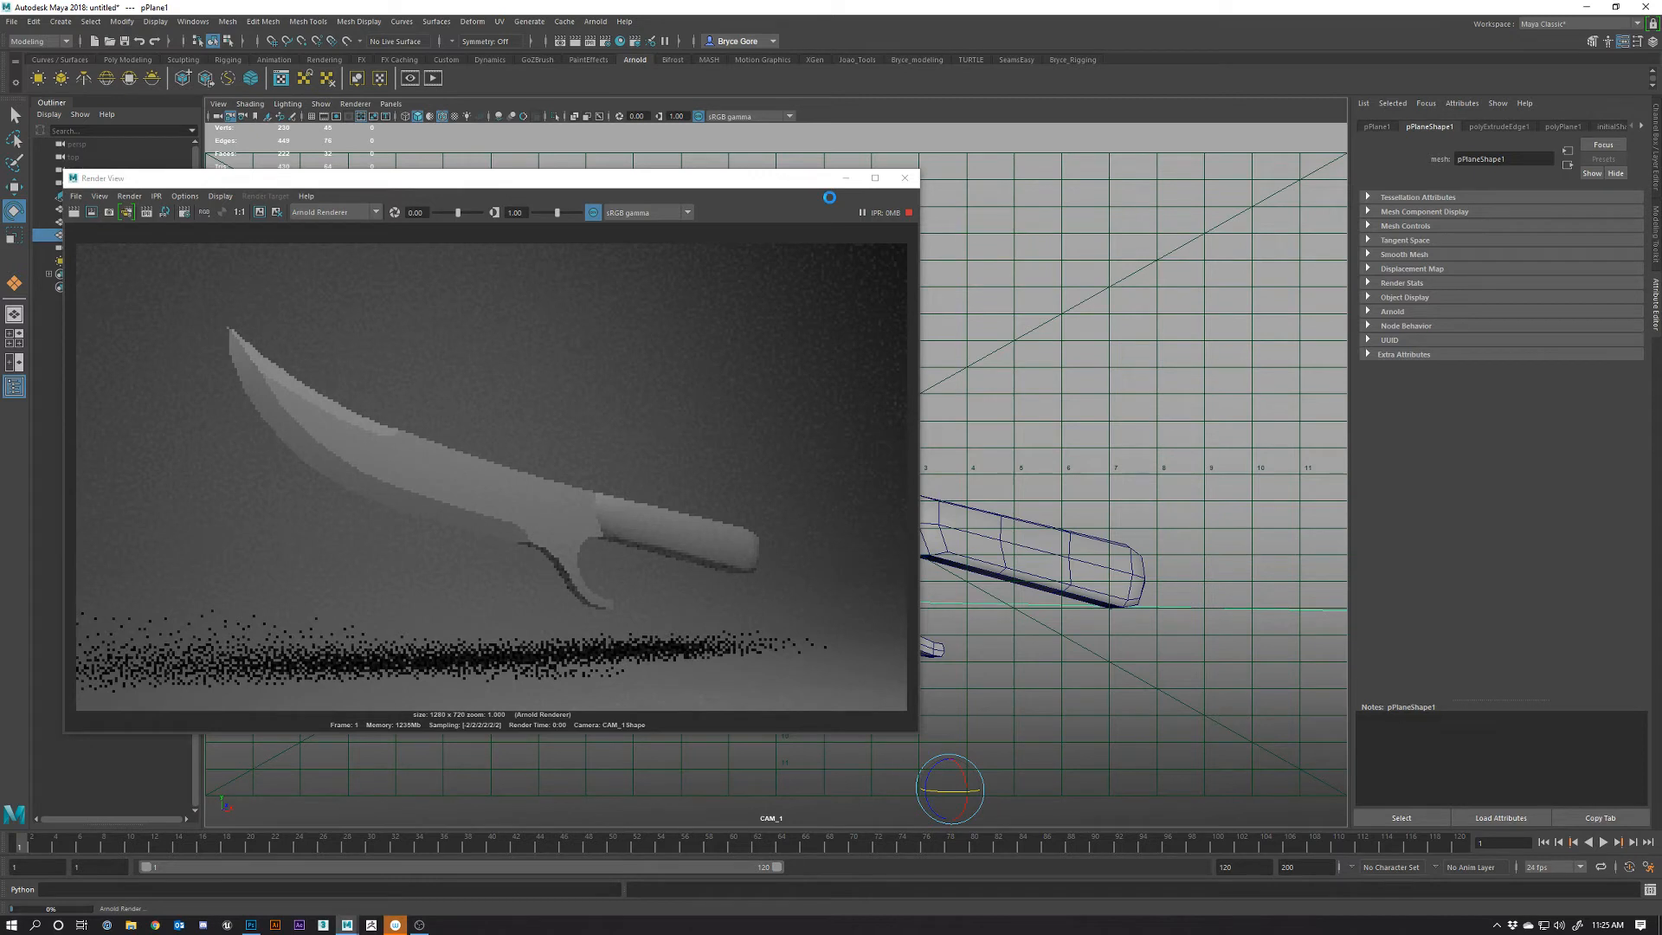
# Select aiAreaLight1 and raise its Intensity slider step by step for a brighter render
pyautogui.moveTo(829, 197); pyautogui.dragTo(858, 354)
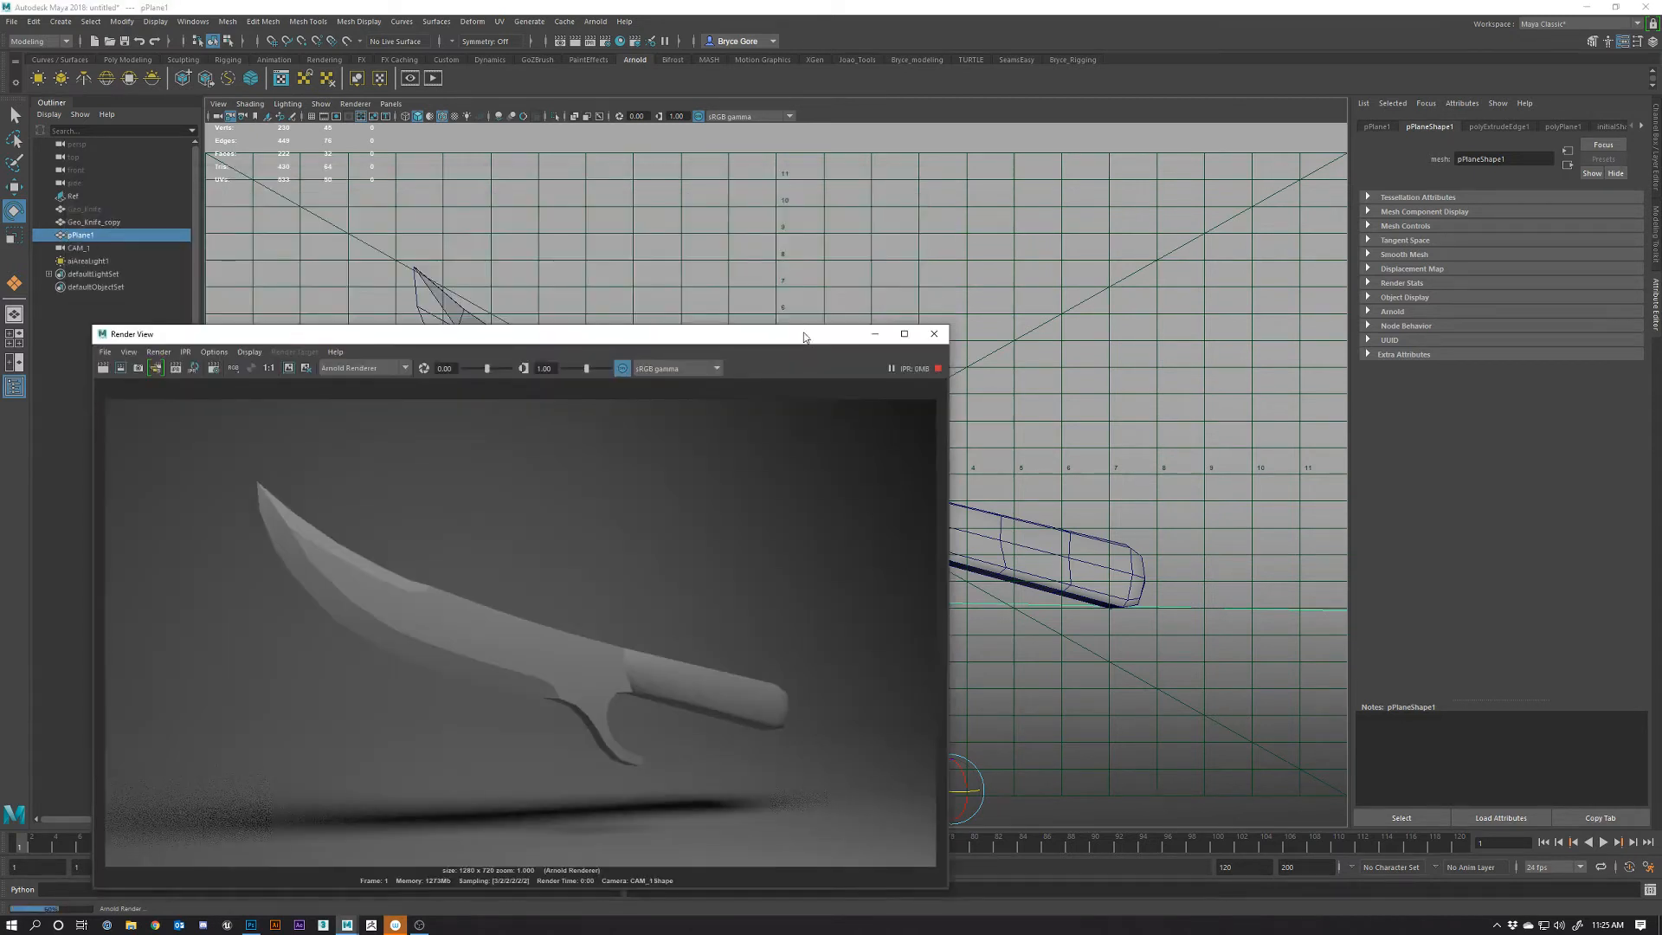
pyautogui.click(89, 261)
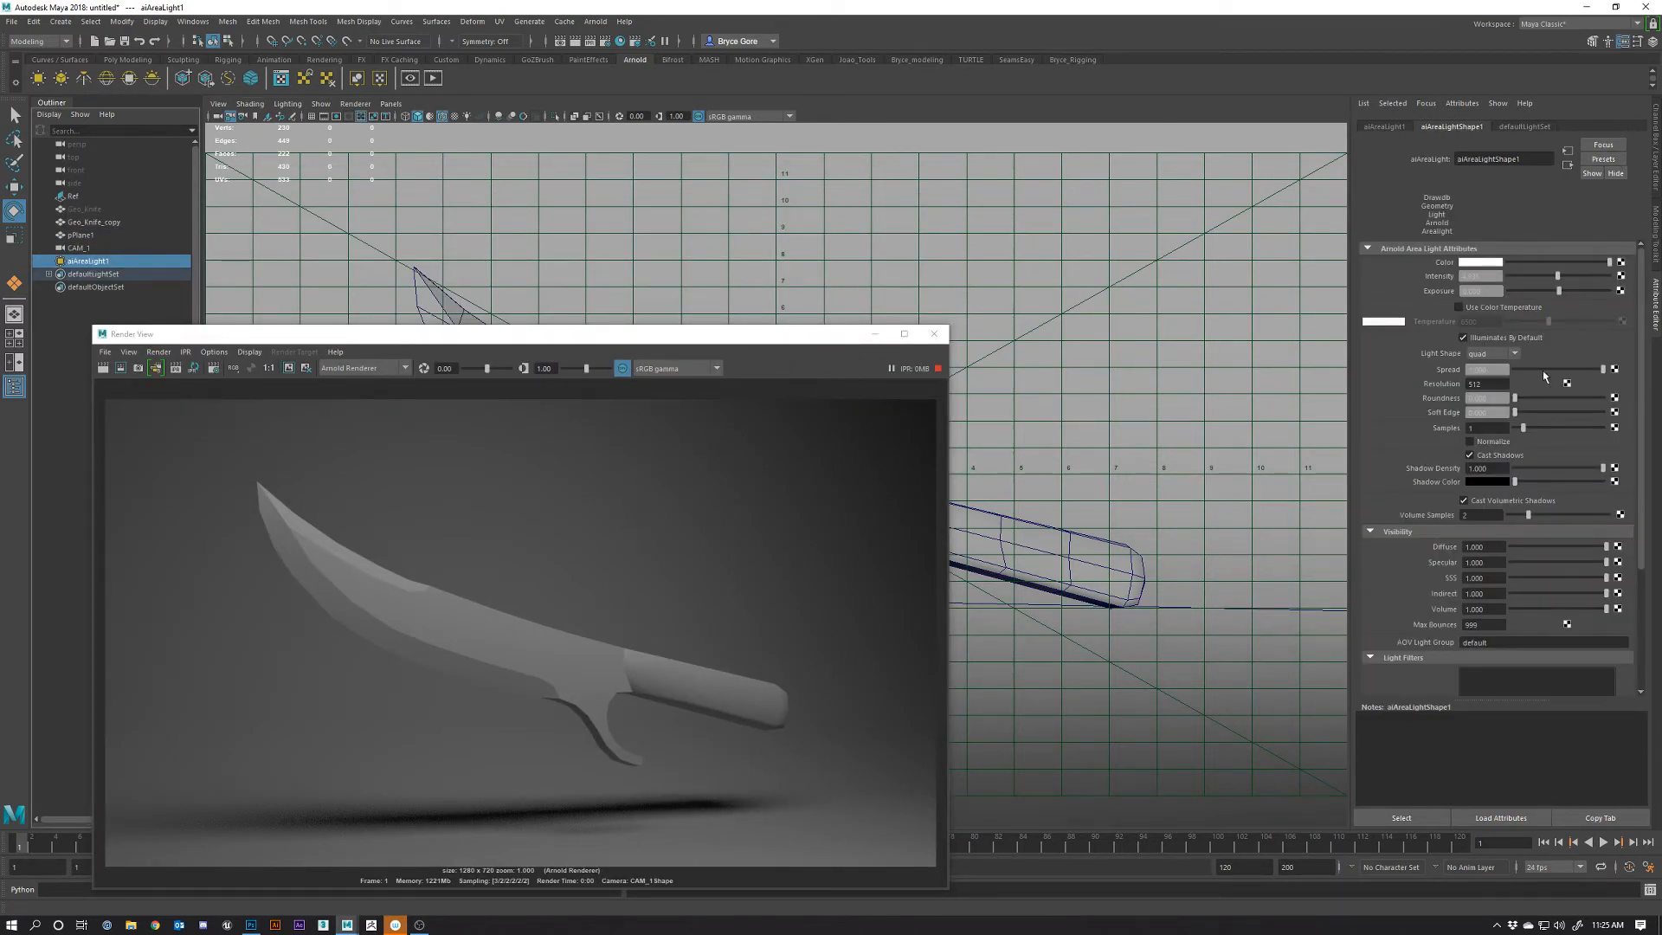
pyautogui.click(1561, 275)
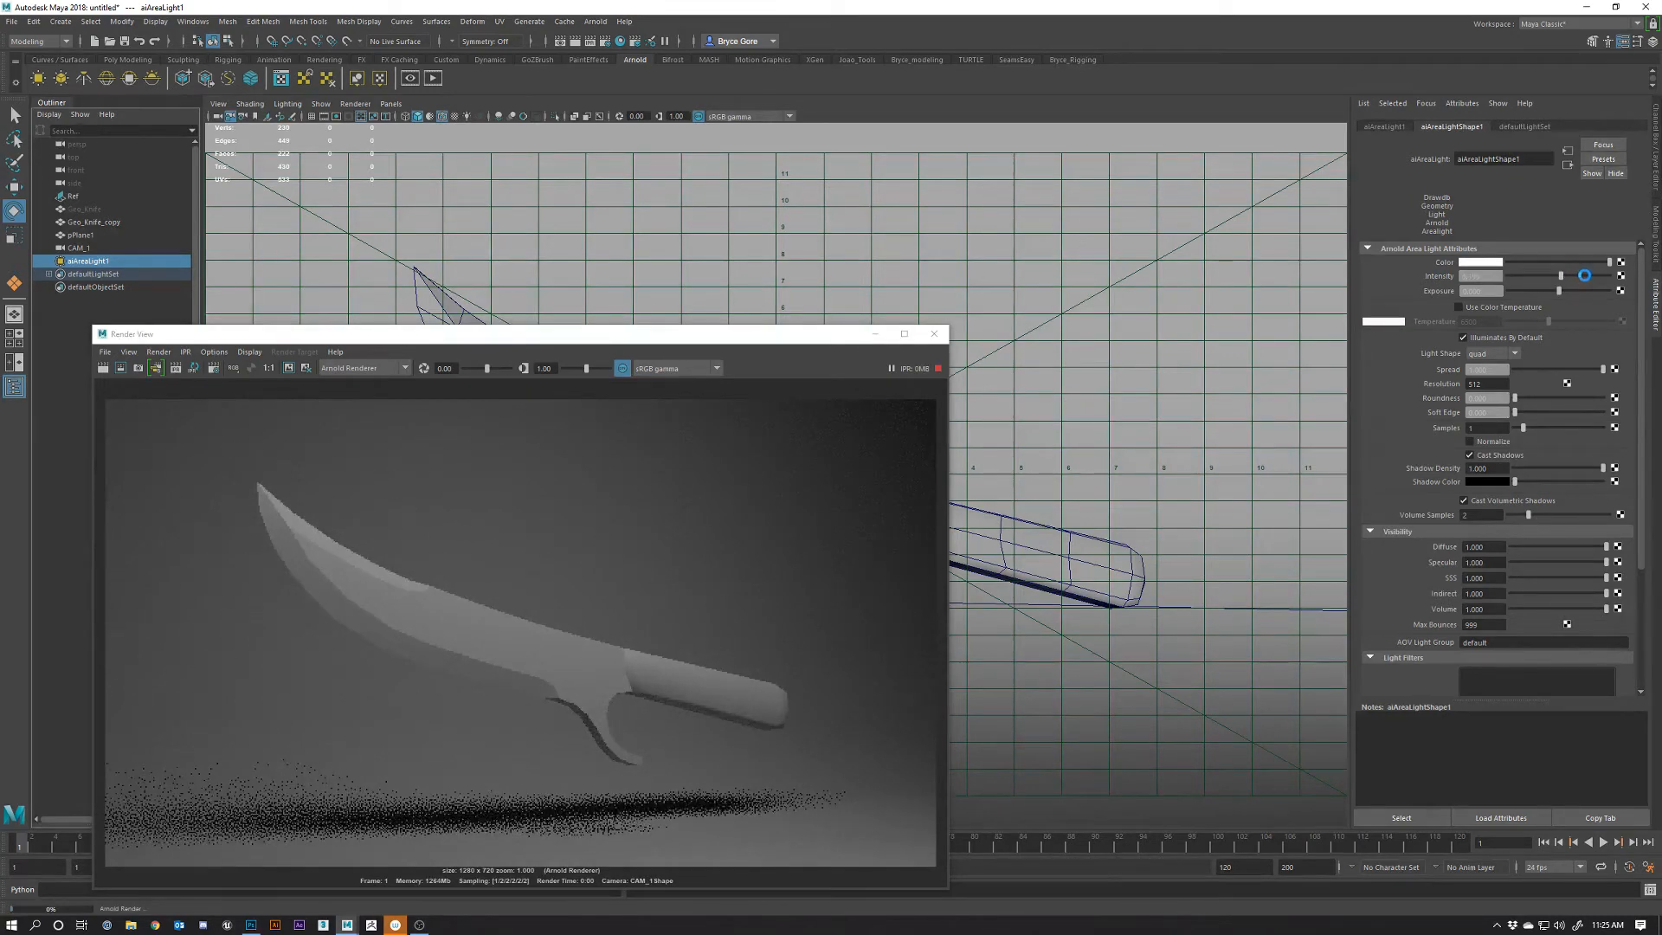
pyautogui.click(1583, 276)
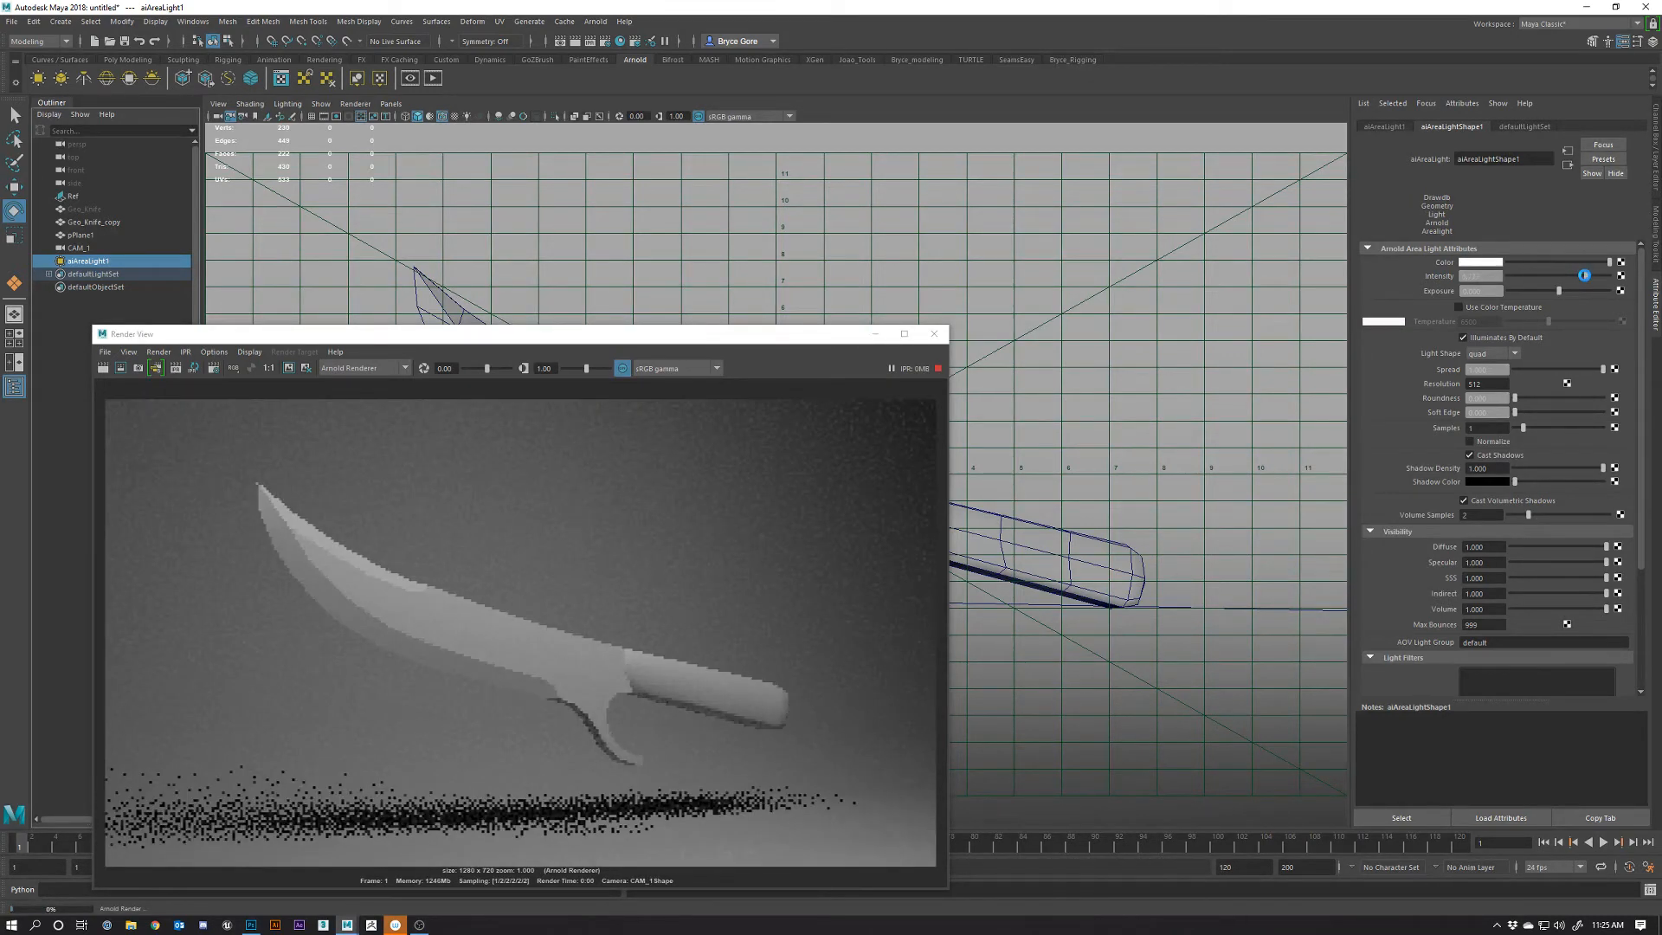
pyautogui.moveTo(1583, 275); pyautogui.dragTo(1596, 275)
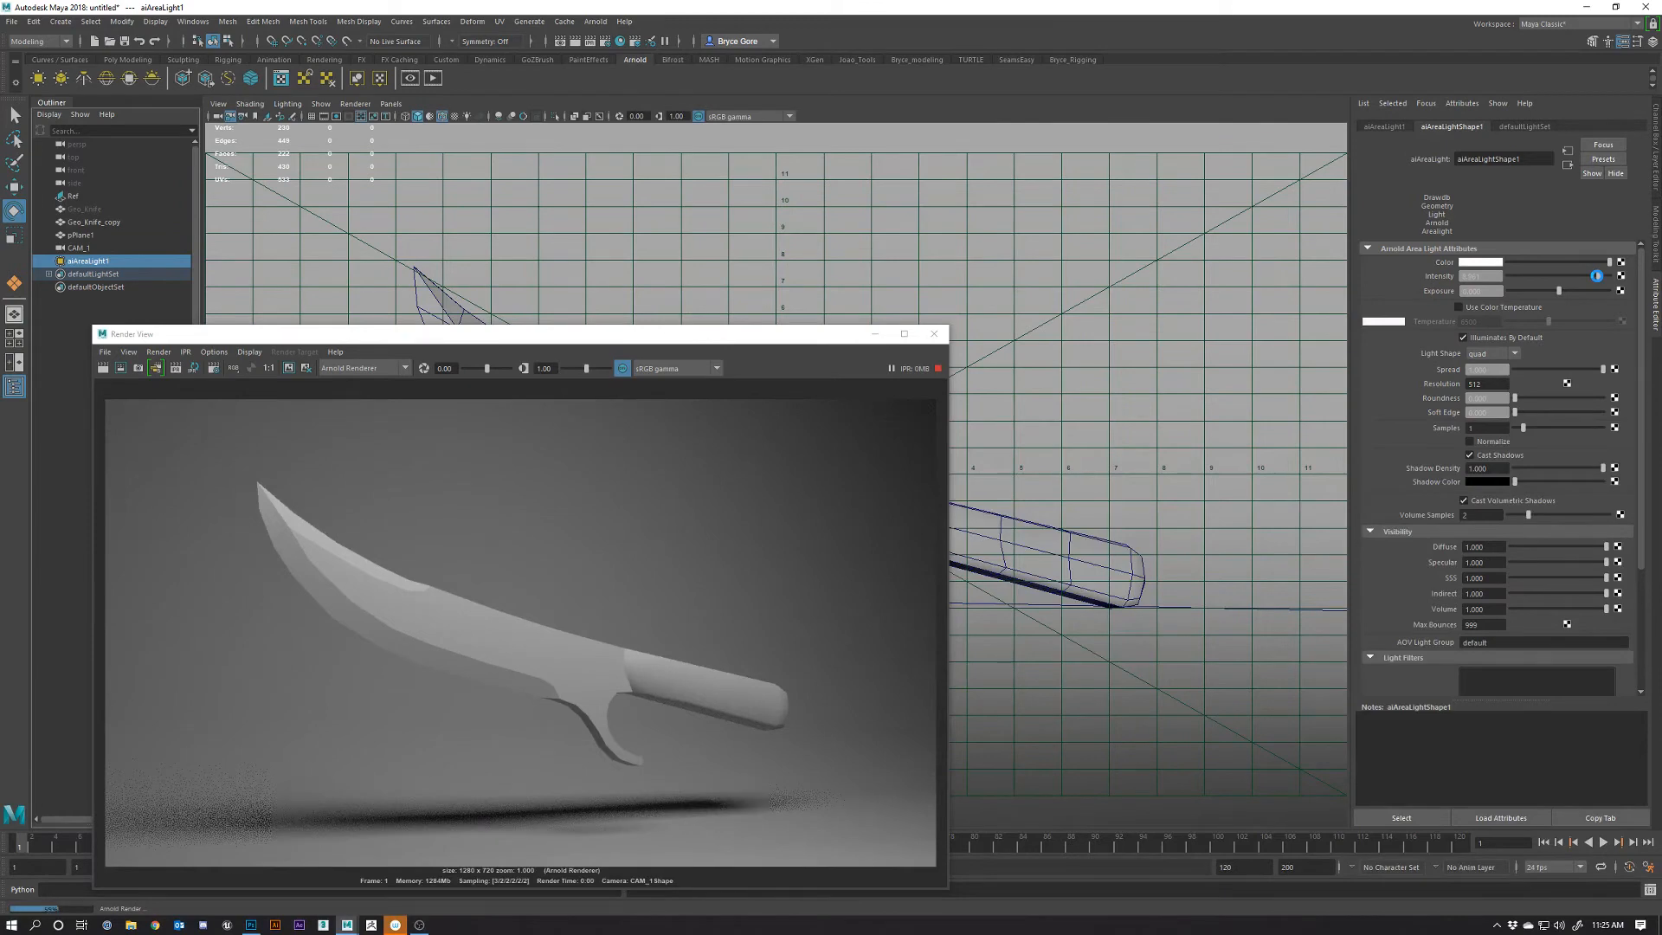
pyautogui.moveTo(1599, 276); pyautogui.dragTo(1602, 276)
pyautogui.moveTo(777, 344); pyautogui.dragTo(302, 484)
pyautogui.moveTo(0, 227); pyautogui.dragTo(0, 246)
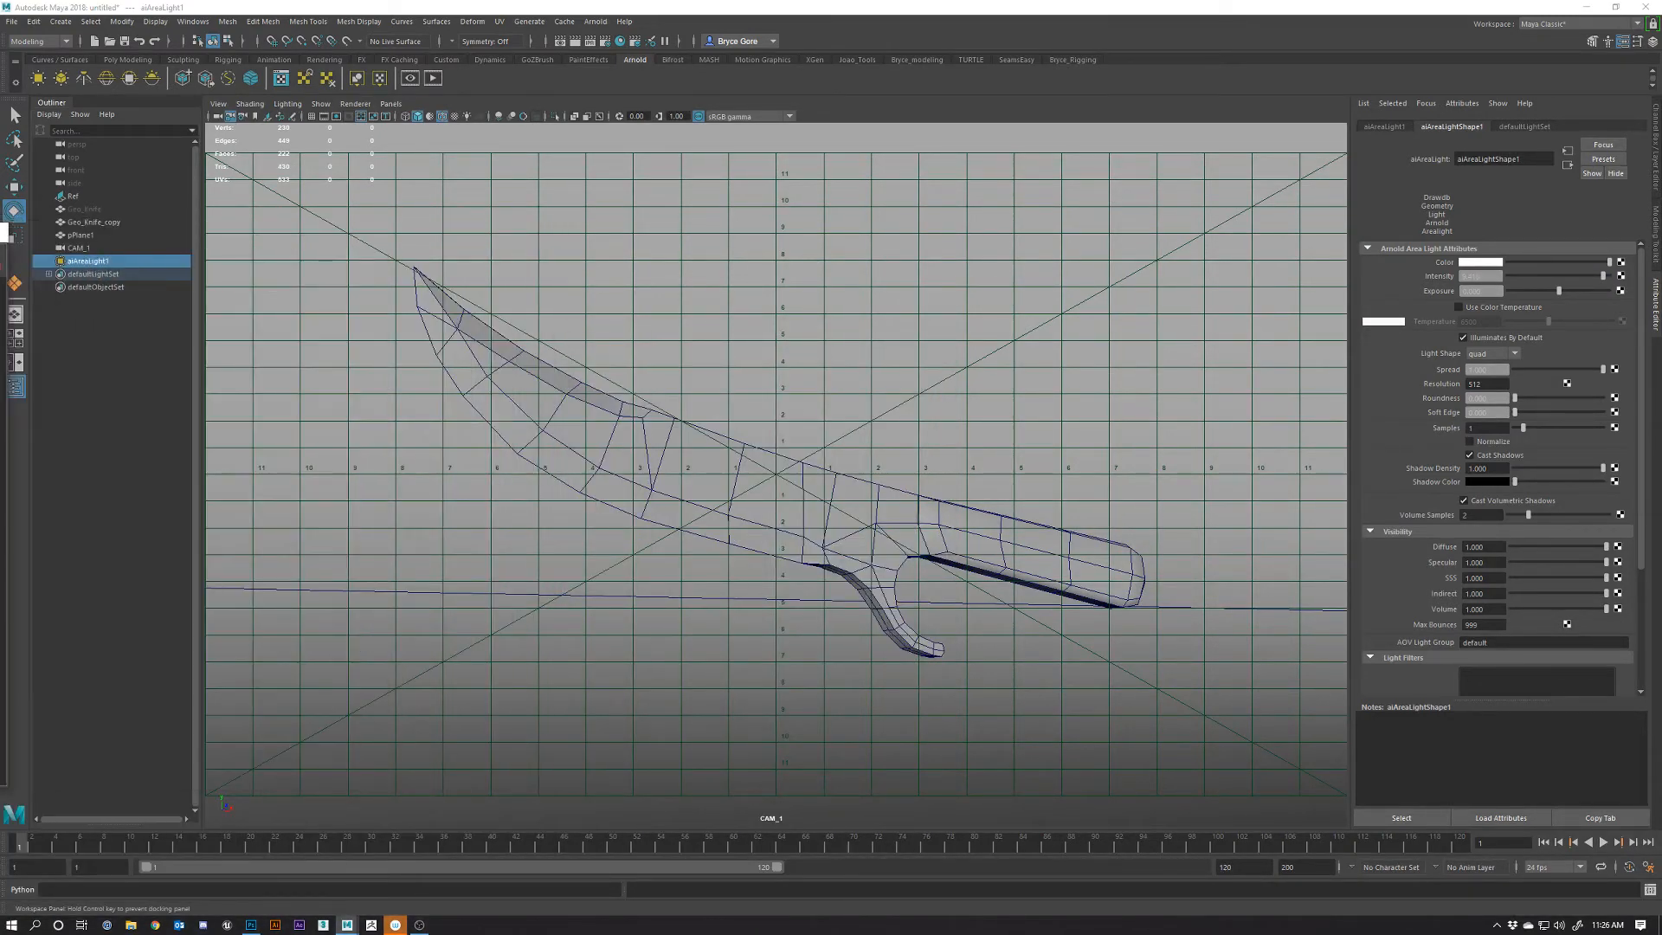
# In the maximized side view, raise aiAreaLight1 and scale it to about 5.533 by 2.033
pyautogui.middleClick(1004, 352)
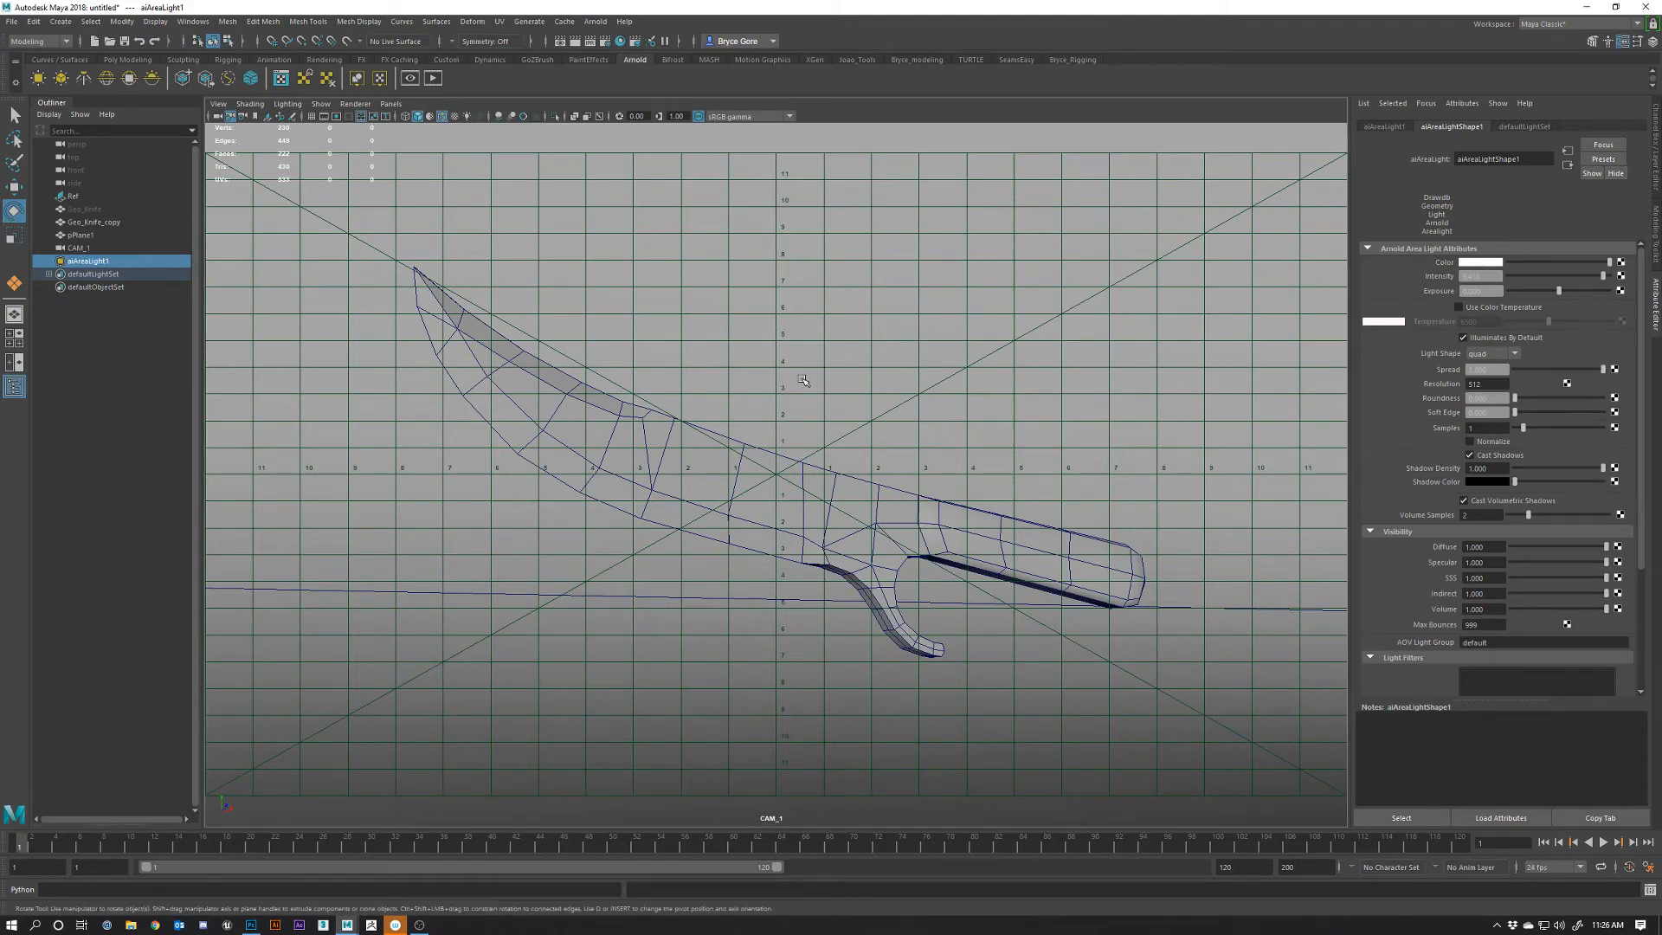
pyautogui.press('space')
pyautogui.press('space')
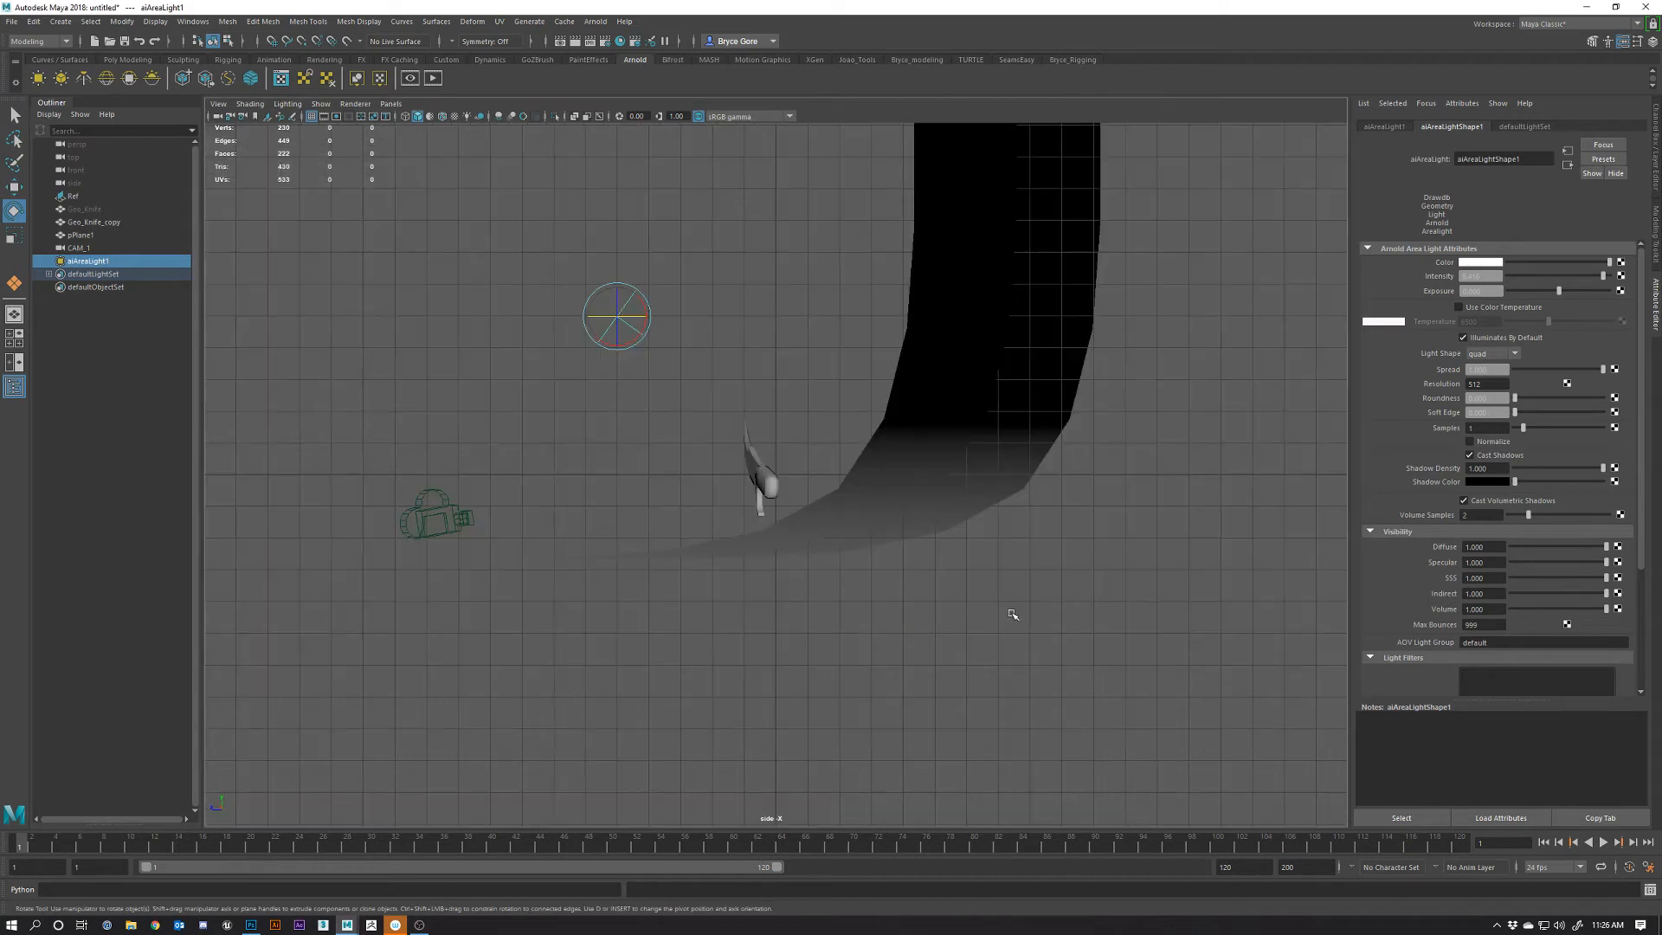
pyautogui.press('w')
pyautogui.moveTo(617, 316); pyautogui.dragTo(580, 277)
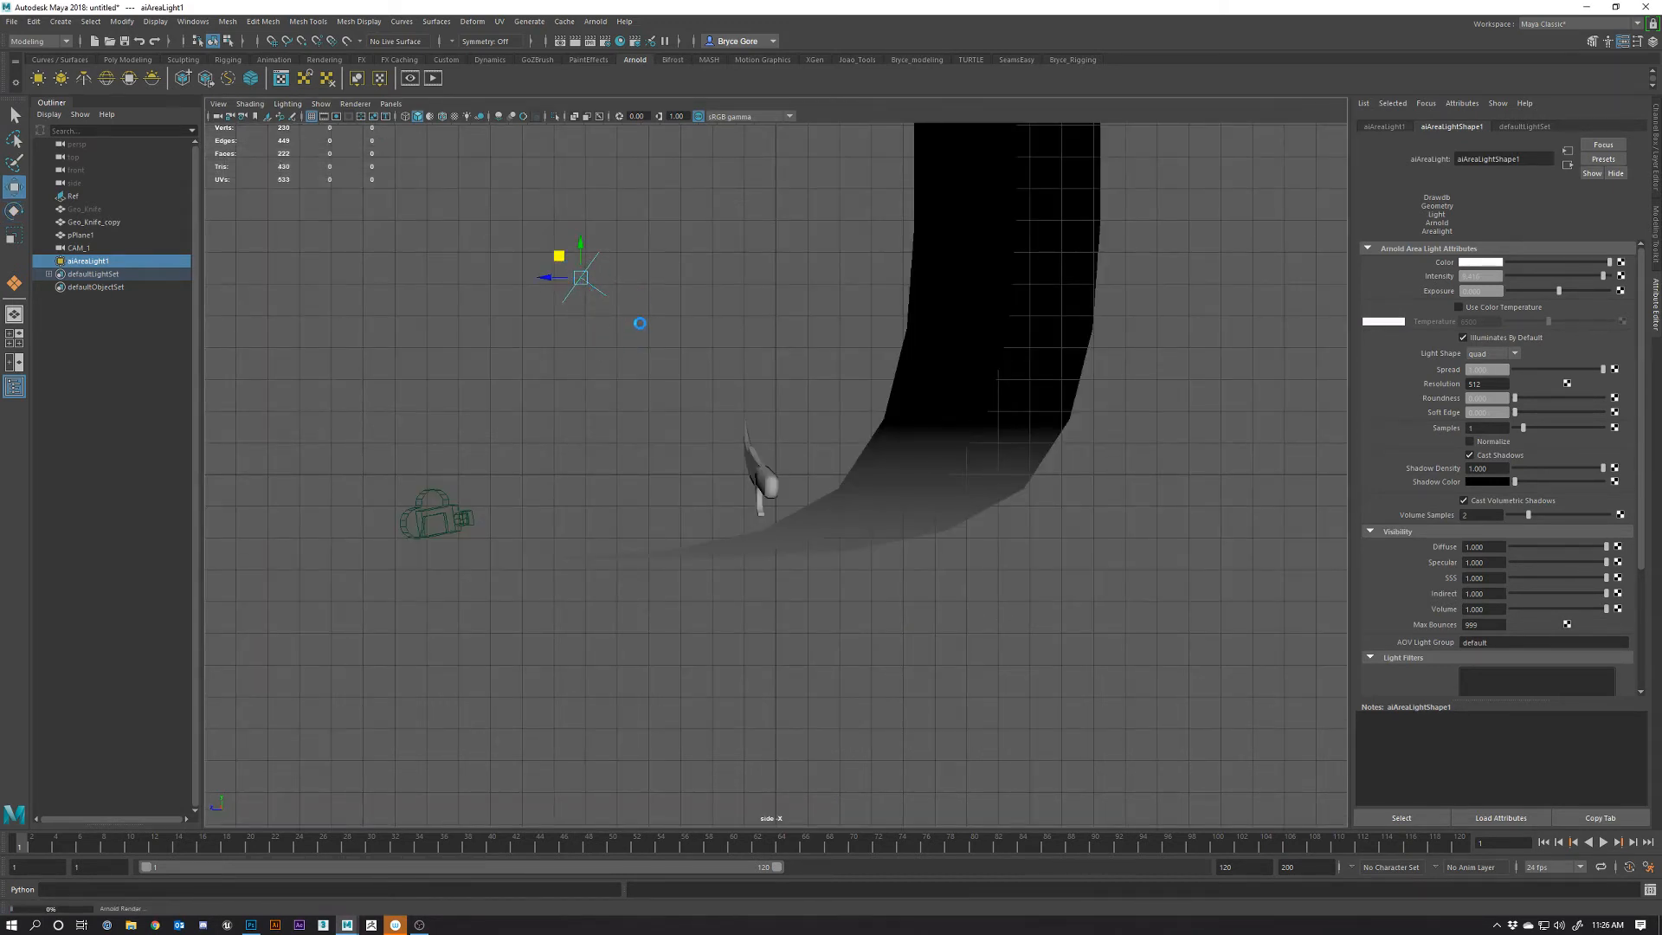
pyautogui.press('r')
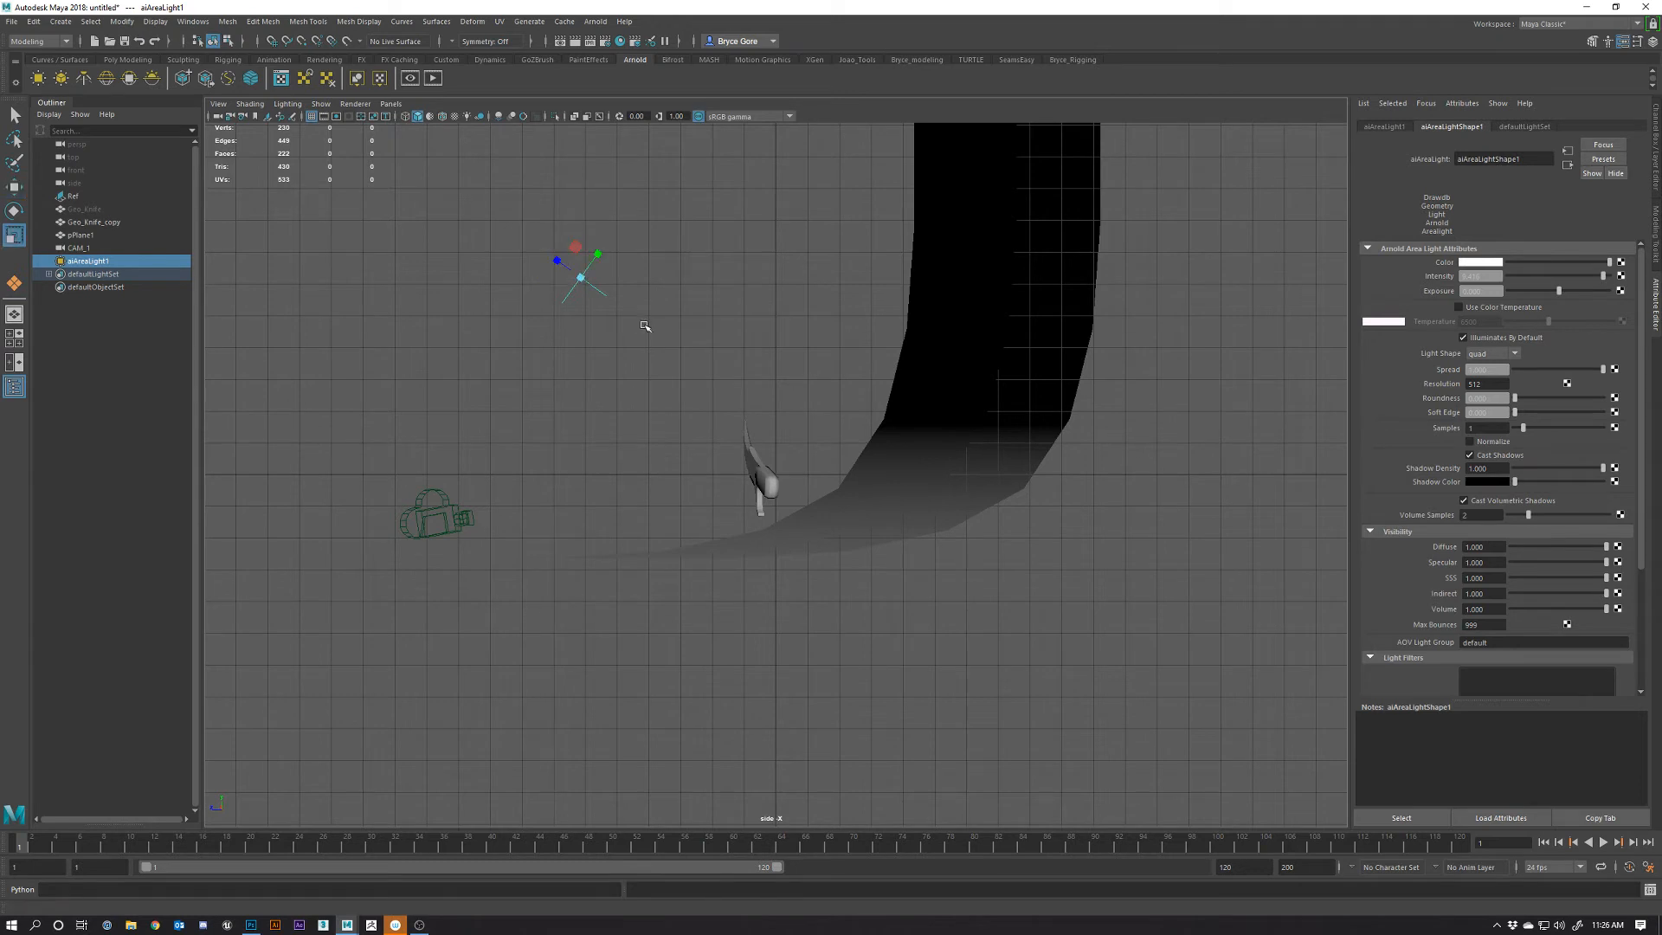
pyautogui.moveTo(599, 254); pyautogui.dragTo(634, 225)
pyautogui.moveTo(0, 303); pyautogui.dragTo(960, 201)
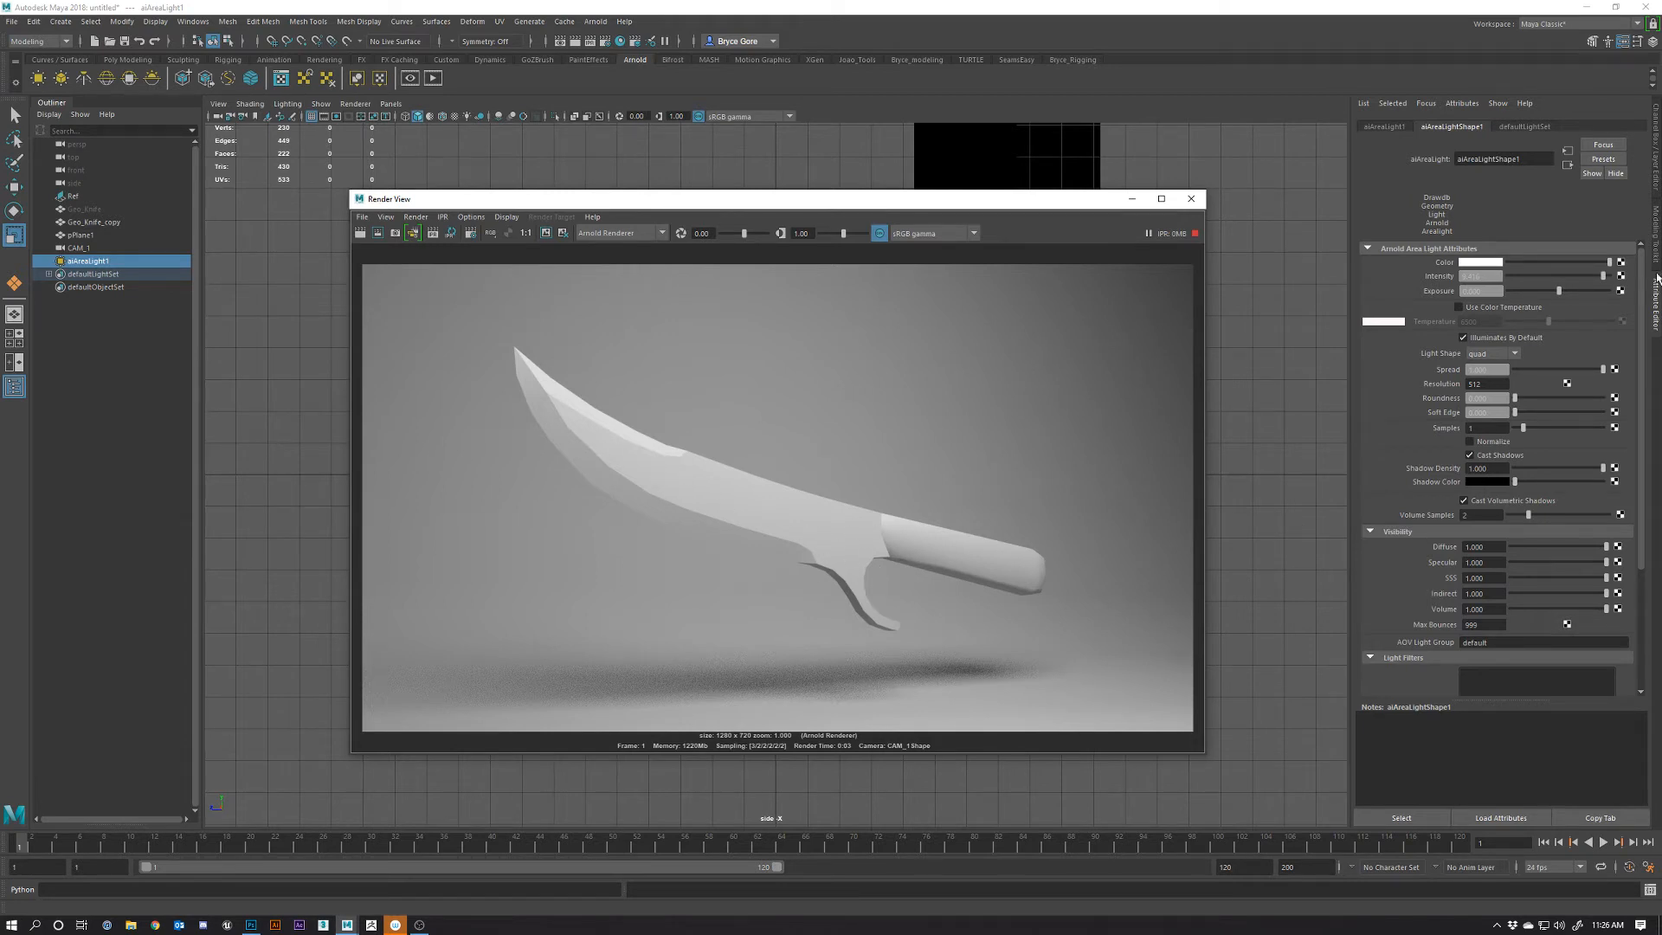
# Enter a slightly lower area light intensity and preview a render region below the guard, then clear it
pyautogui.click(1494, 276)
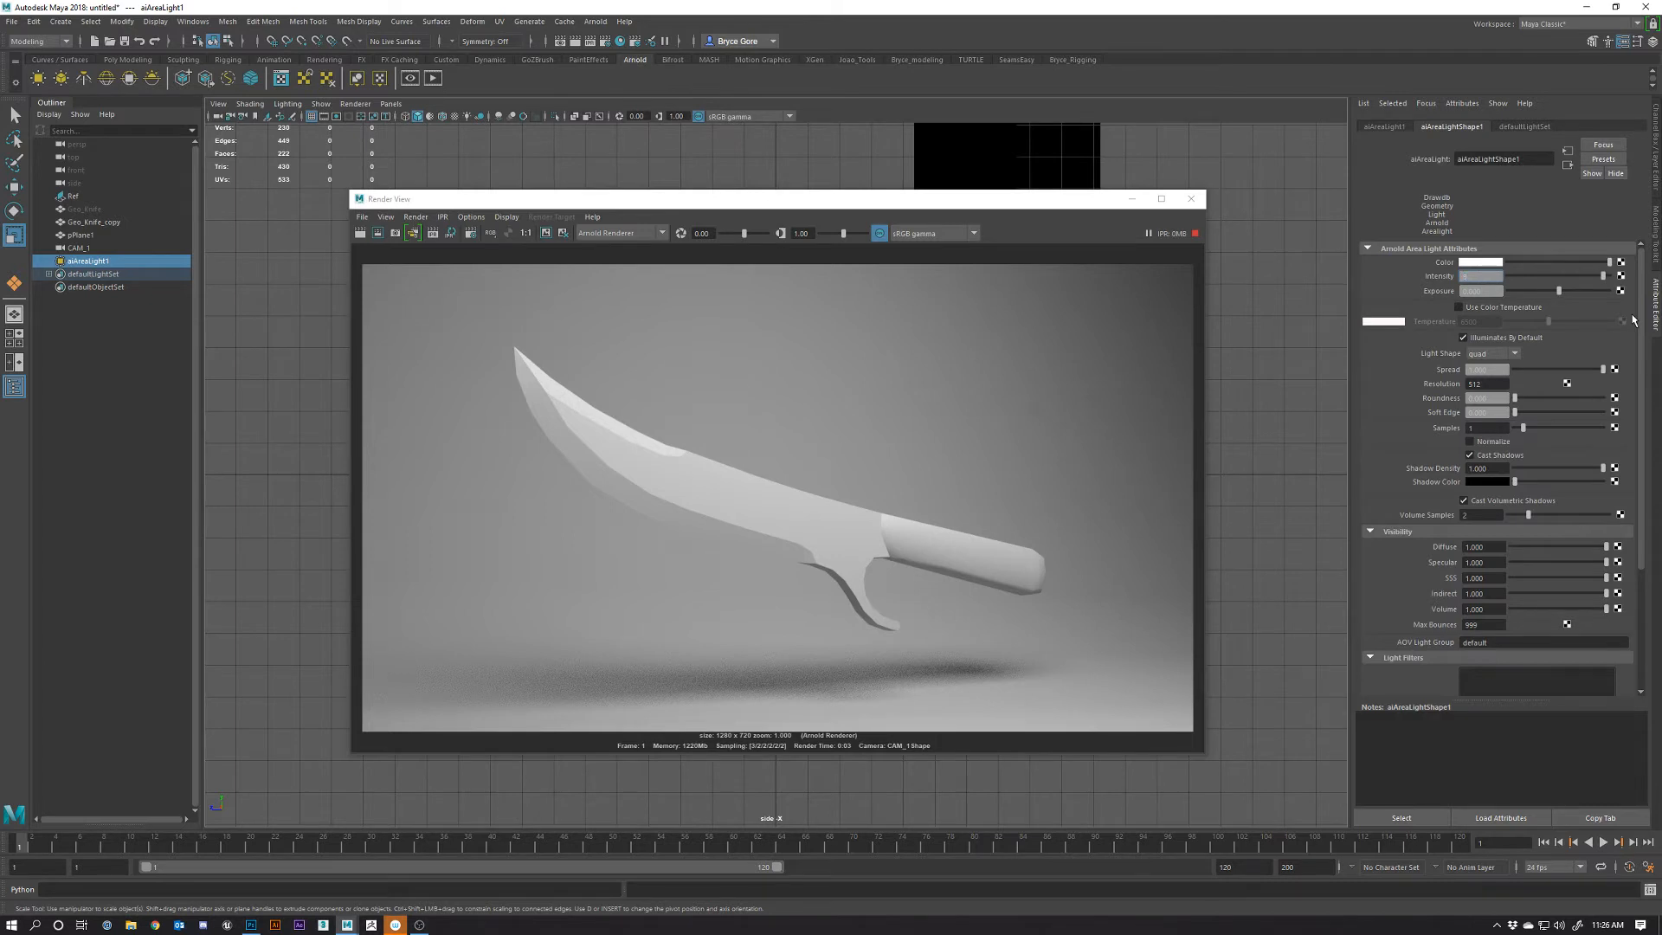
pyautogui.press('Return')
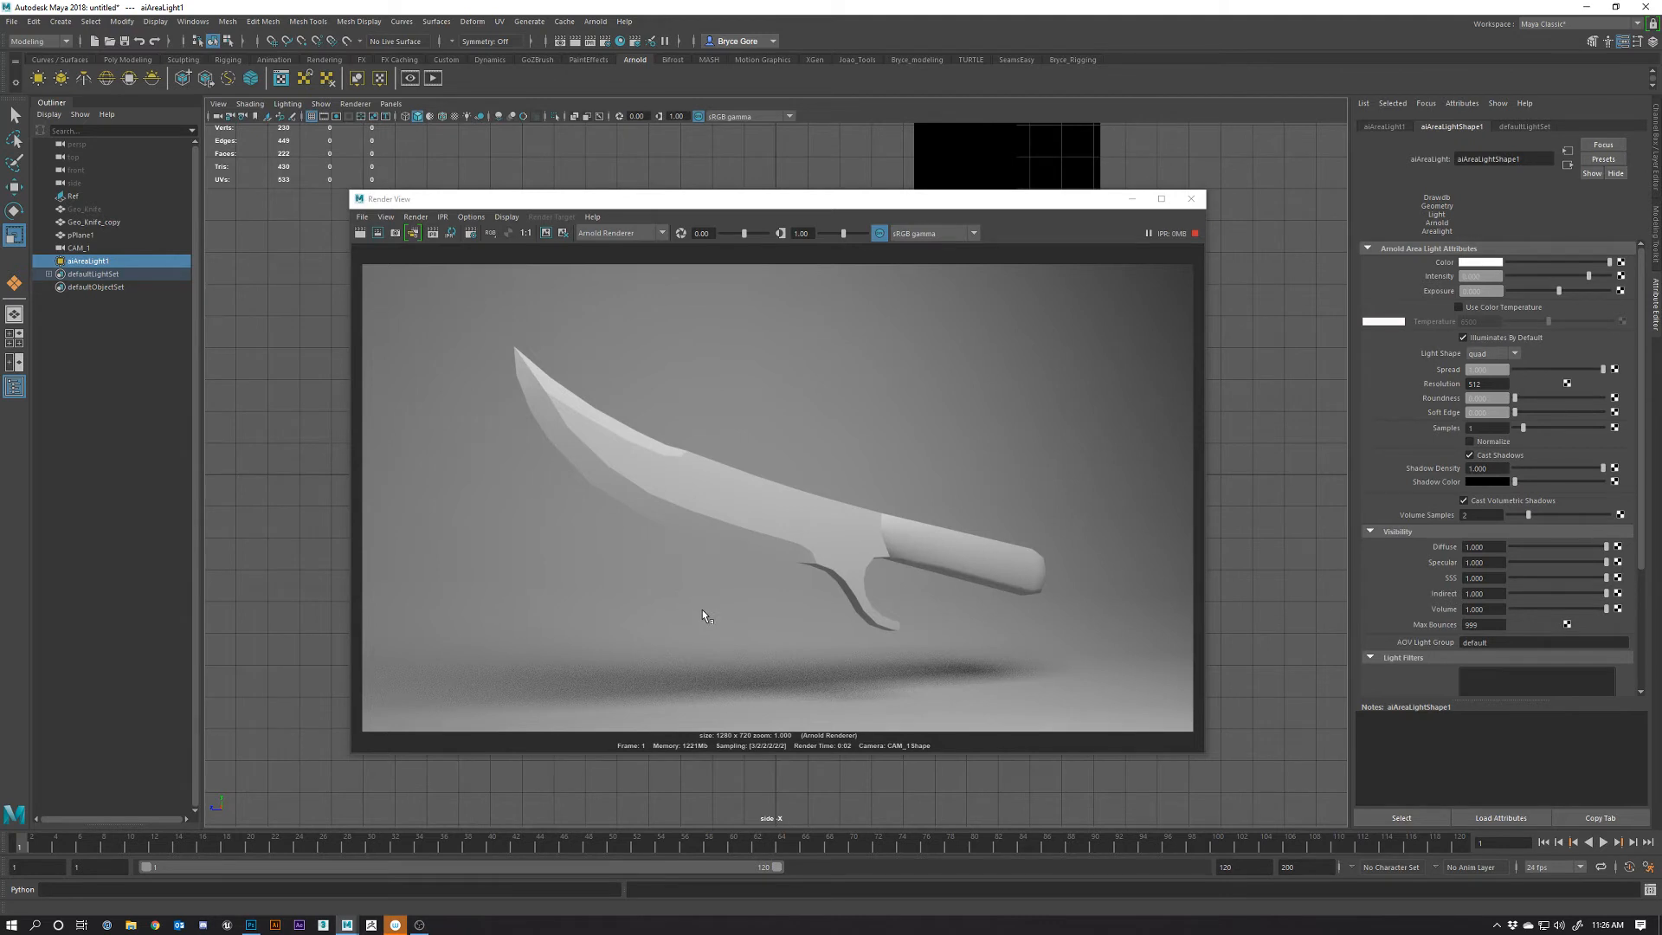
pyautogui.moveTo(771, 622); pyautogui.dragTo(881, 677)
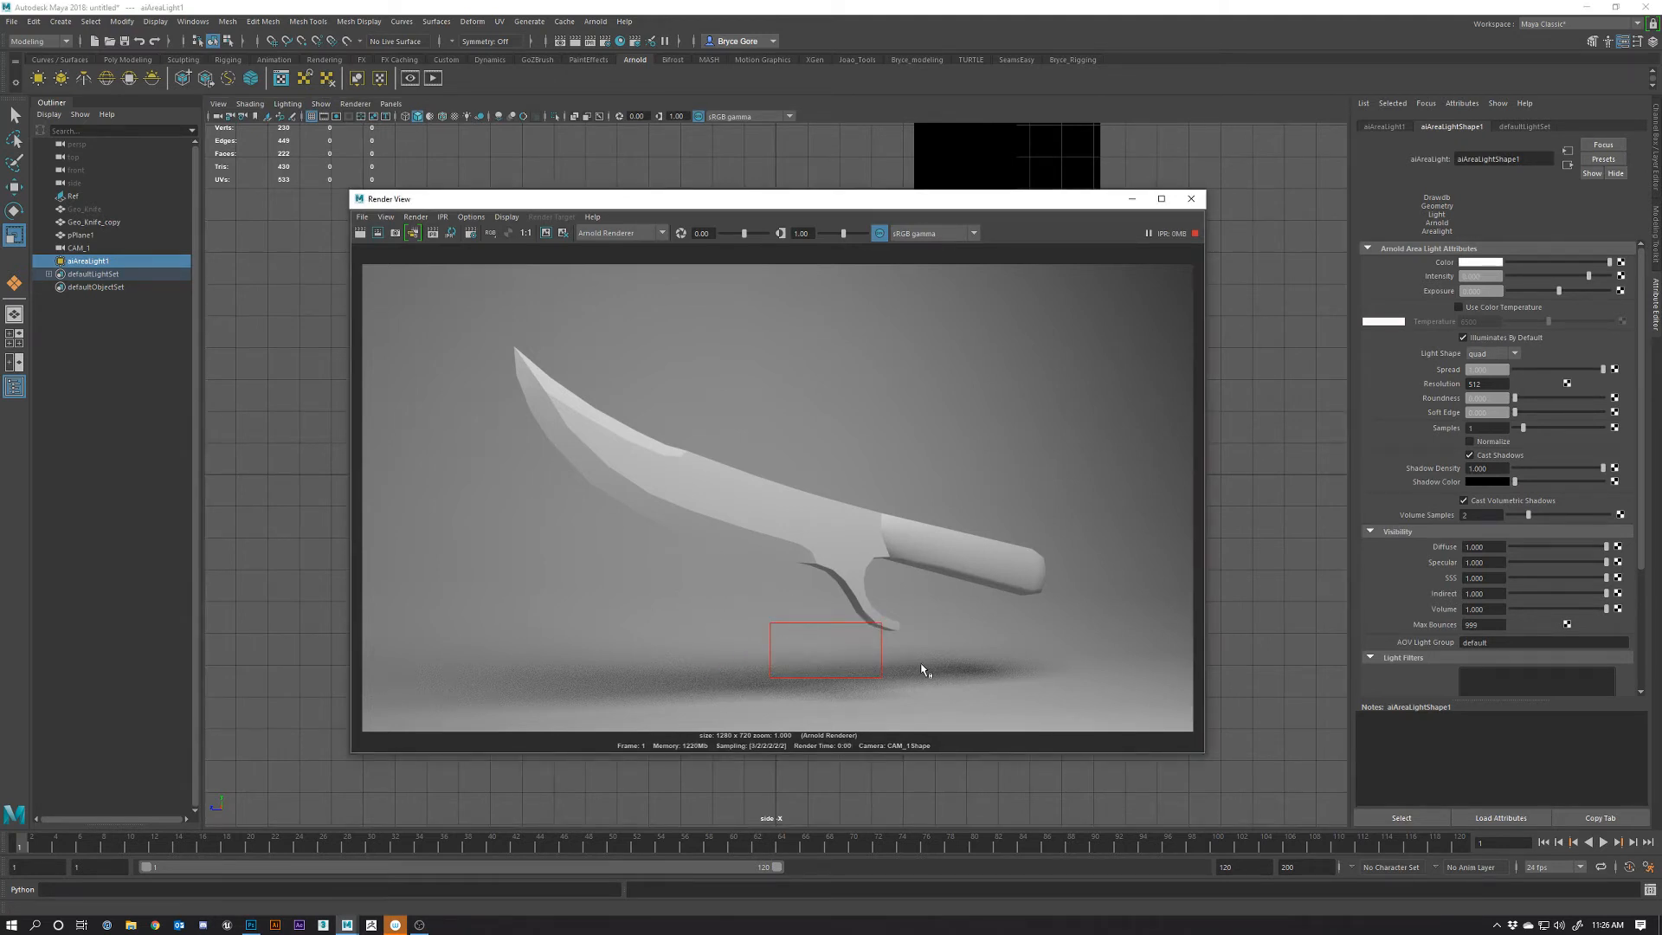
pyautogui.click(432, 232)
# Move Render View left and restore the single full-size CAM_1 viewport
pyautogui.moveTo(959, 199); pyautogui.dragTo(758, 203)
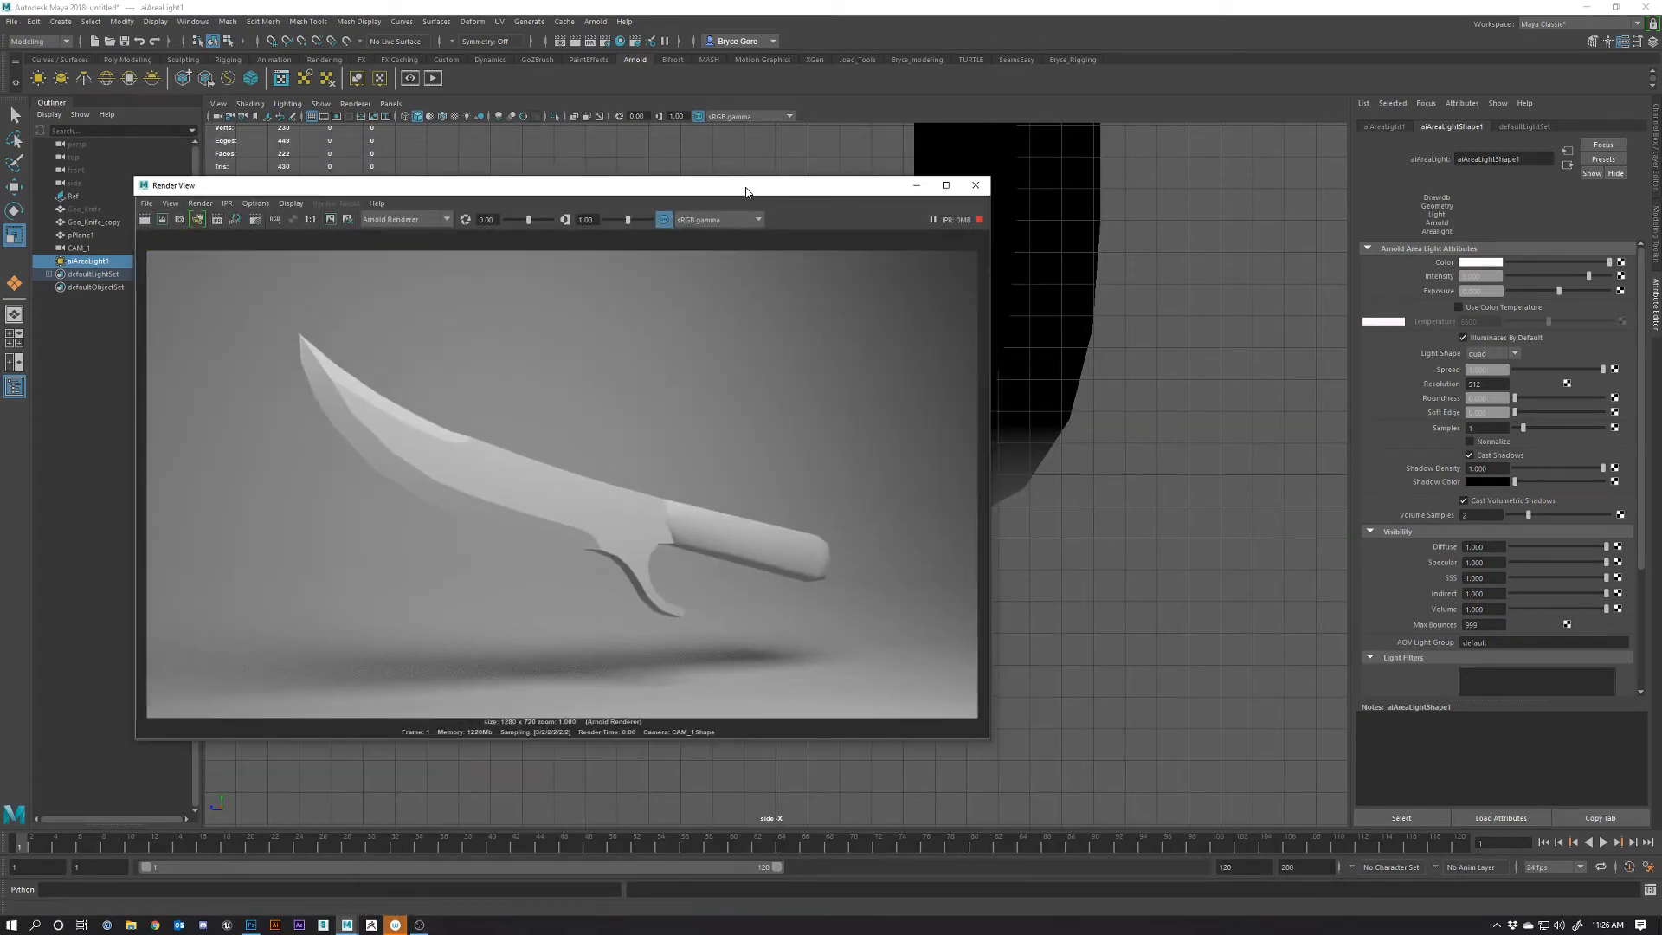
pyautogui.press('space')
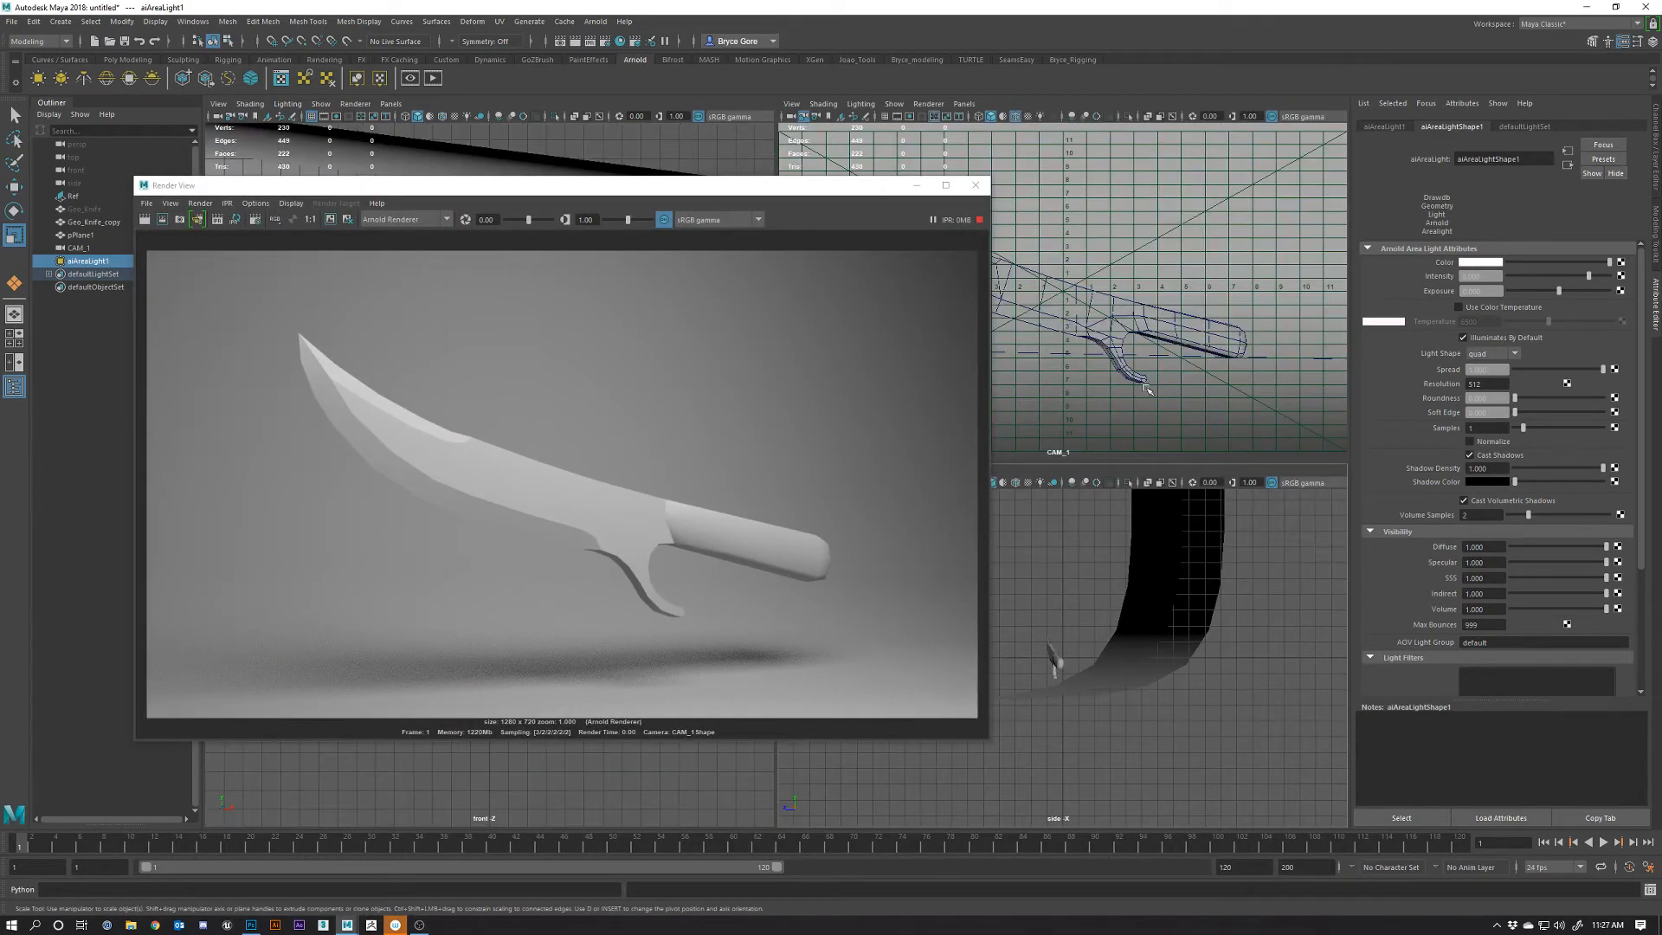
pyautogui.press('space')
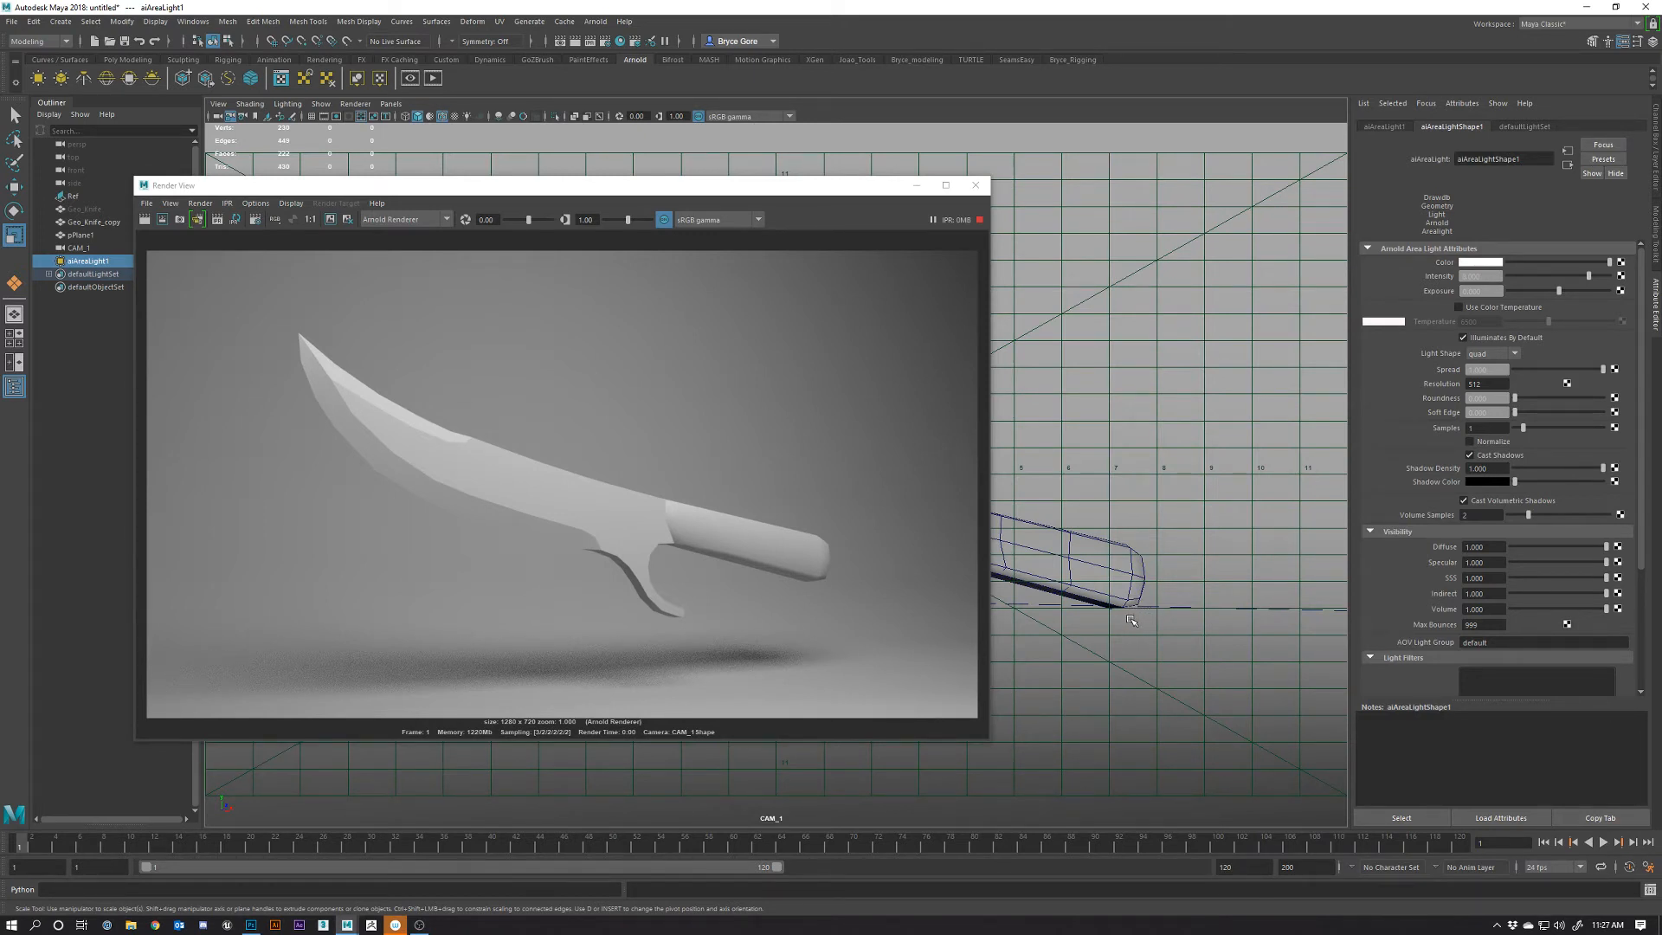
# Open Hypershade and widen its window and shader node list
pyautogui.click(620, 42)
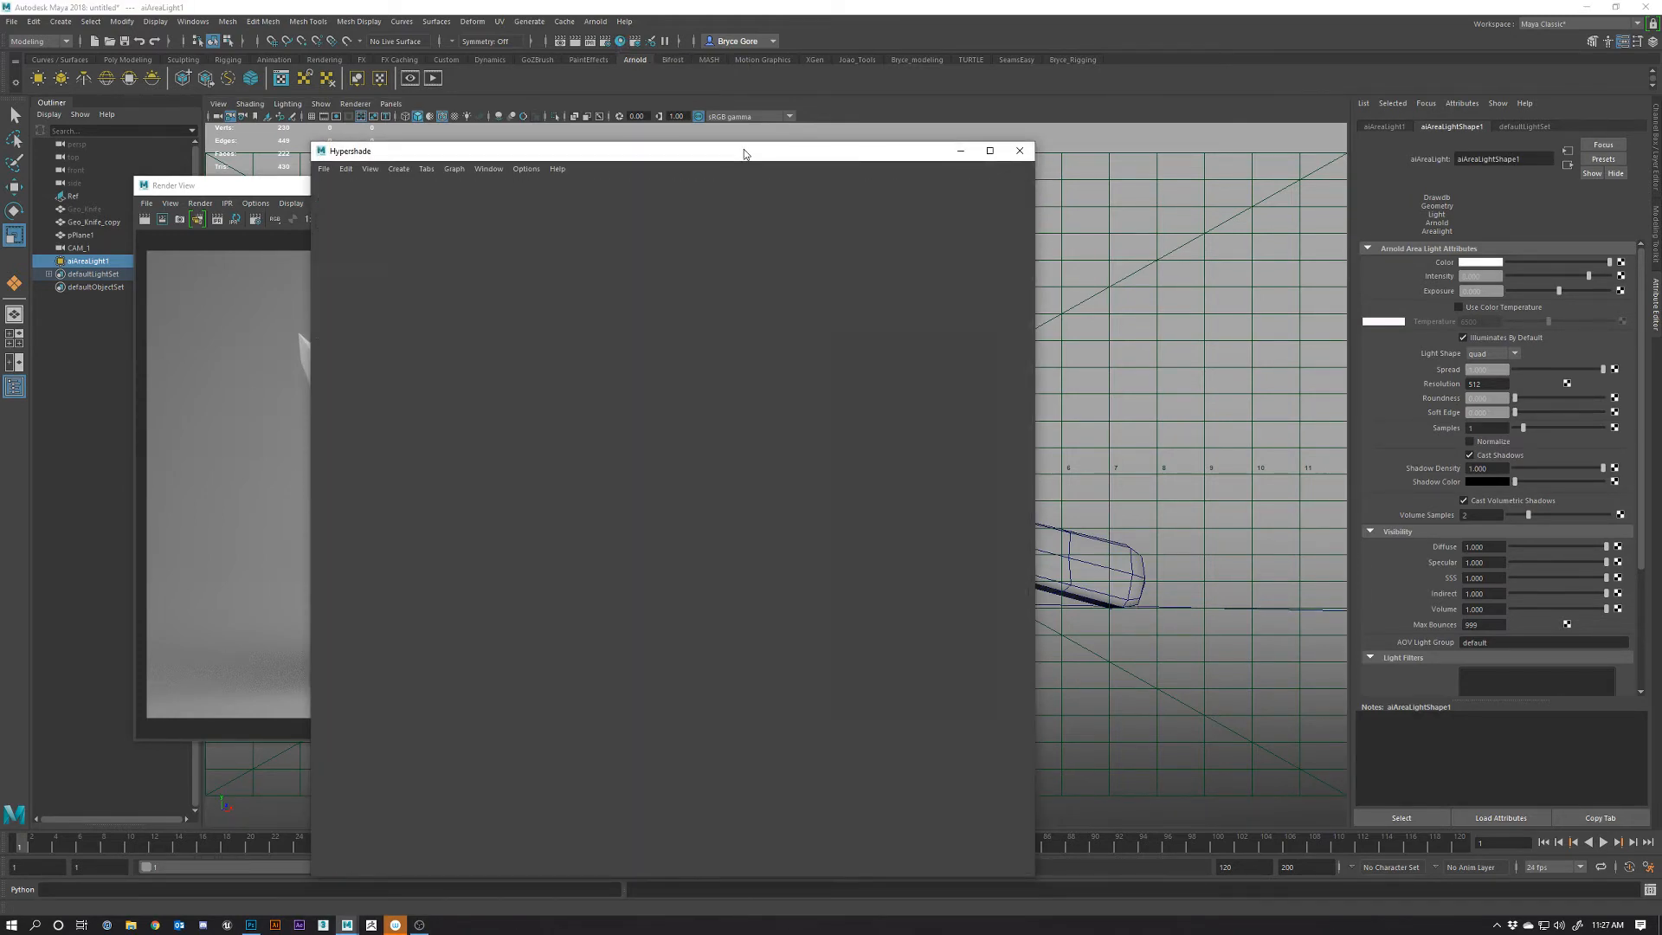
pyautogui.moveTo(744, 154); pyautogui.dragTo(973, 78)
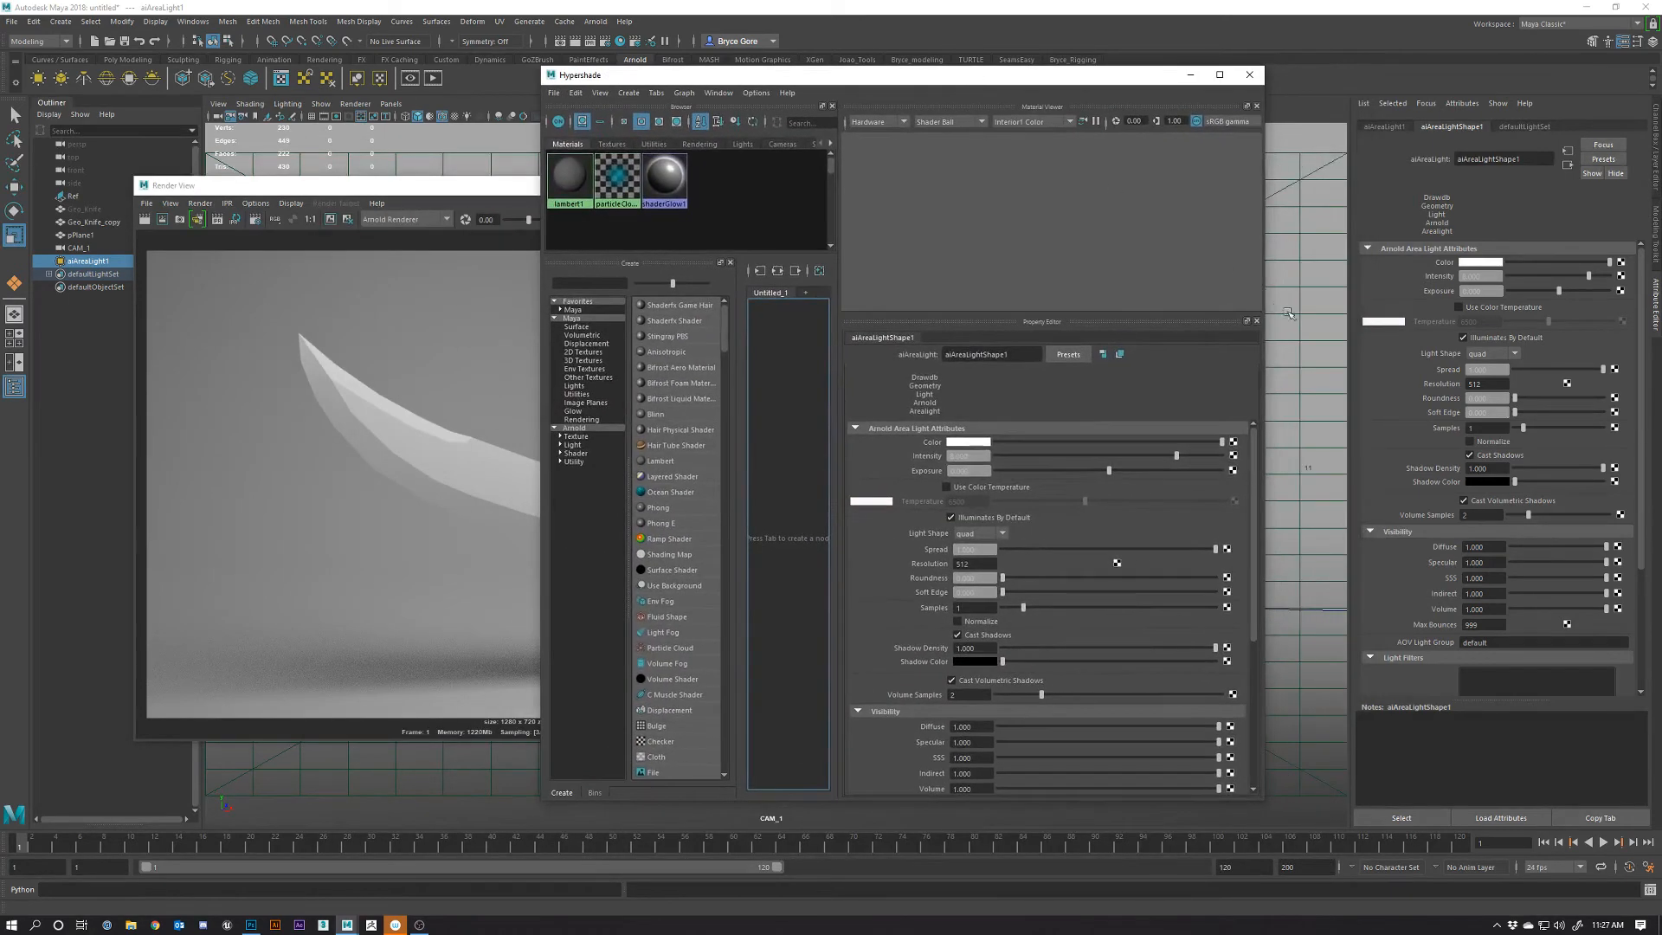
pyautogui.moveTo(1274, 277); pyautogui.dragTo(1620, 277)
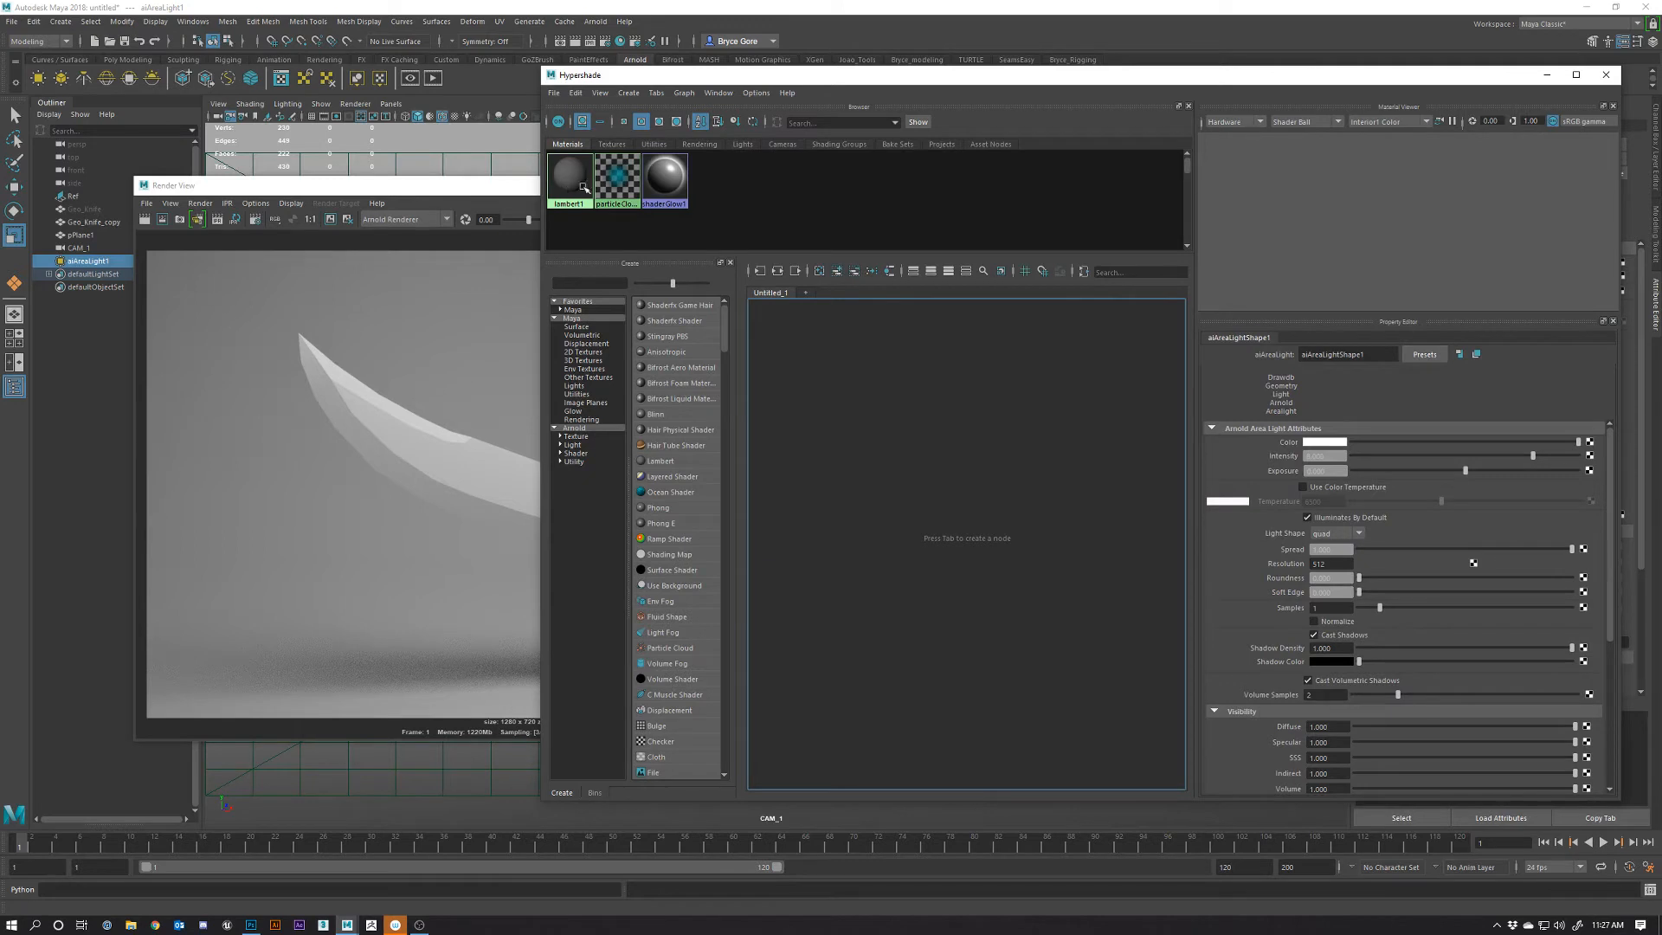
pyautogui.moveTo(544, 325); pyautogui.dragTo(402, 327)
pyautogui.moveTo(595, 346); pyautogui.dragTo(633, 346)
pyautogui.click(223, 328)
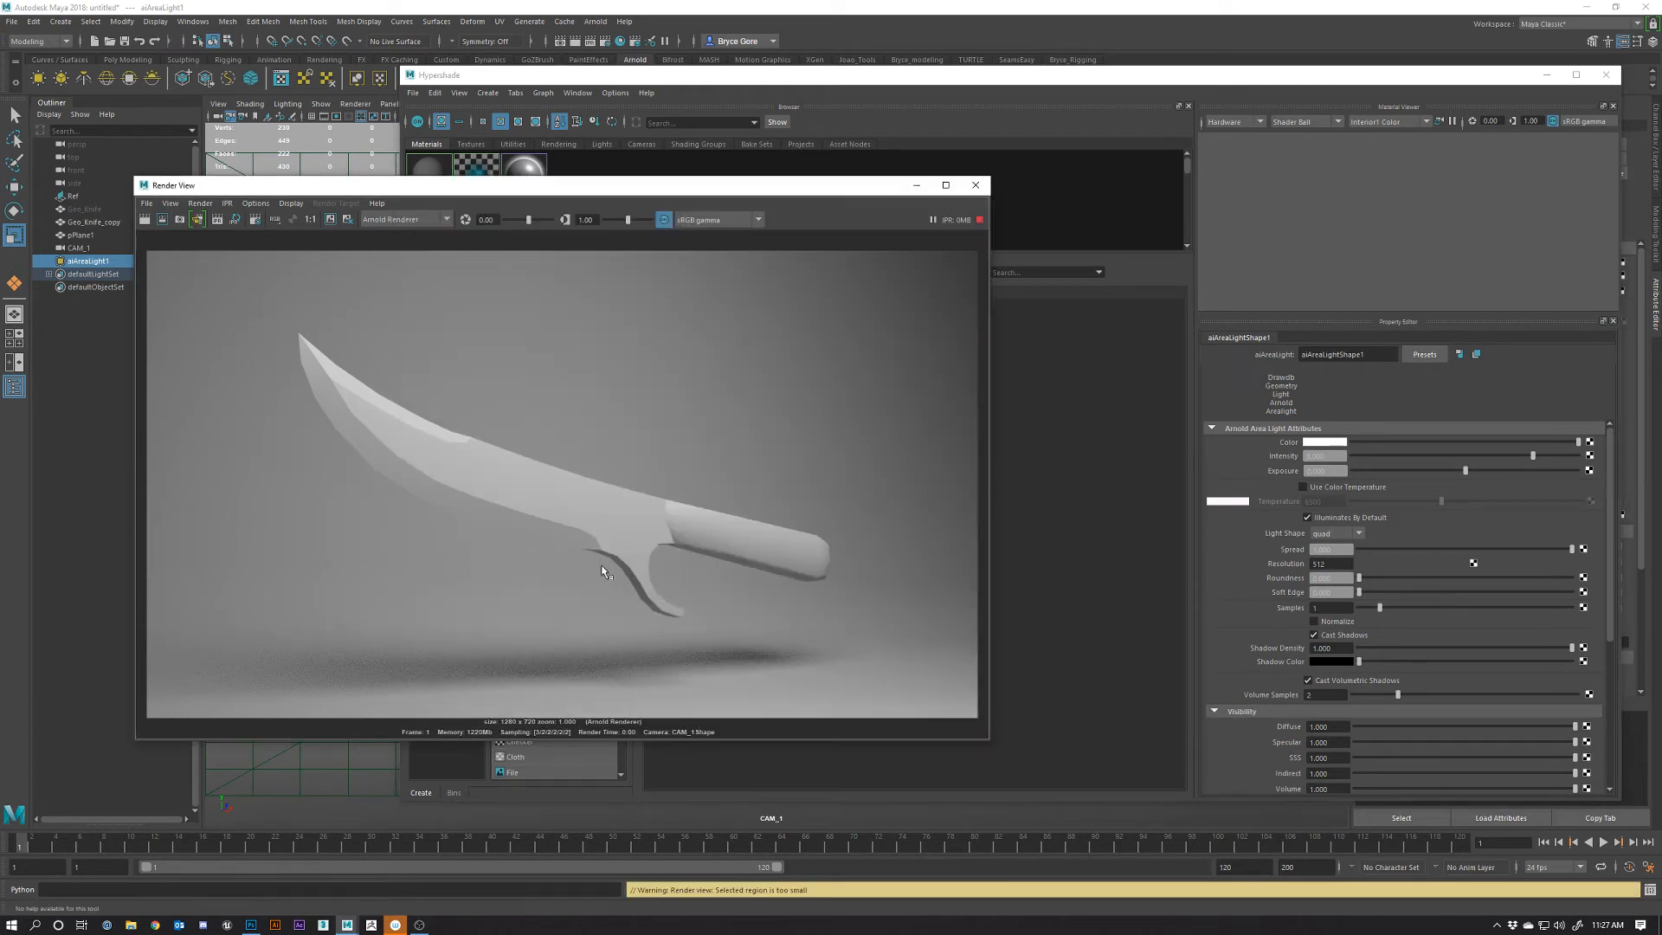
pyautogui.click(1079, 520)
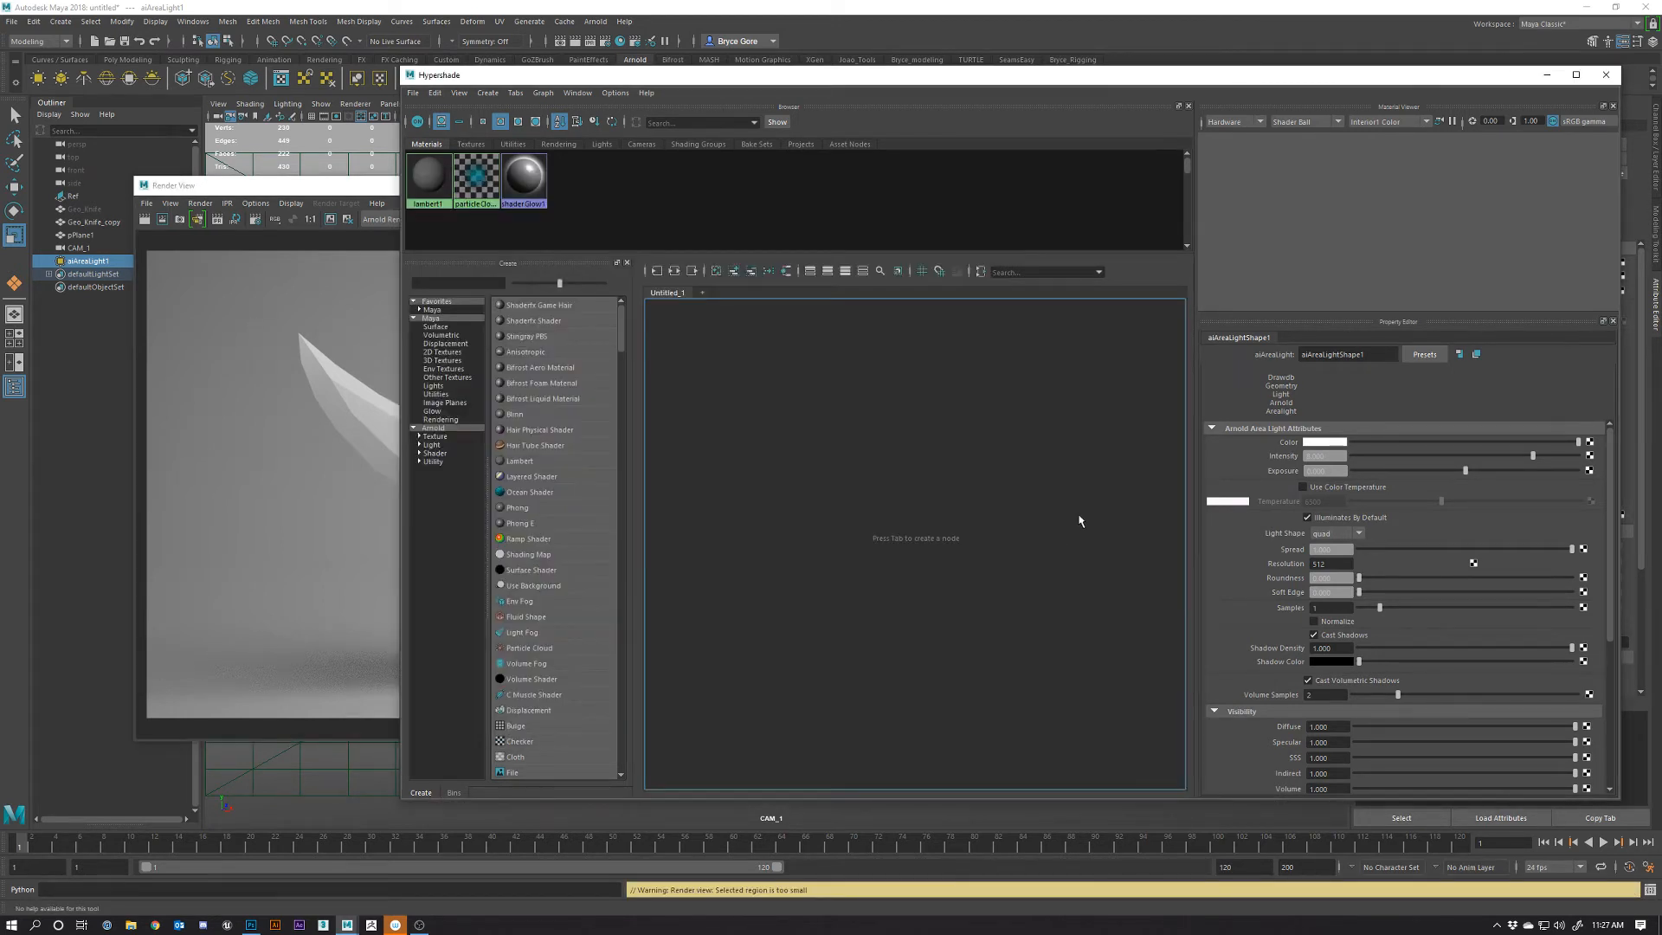
# Create an aiStandardSurface material from Arnold > Shader > Surface
pyautogui.click(419, 453)
pyautogui.click(442, 461)
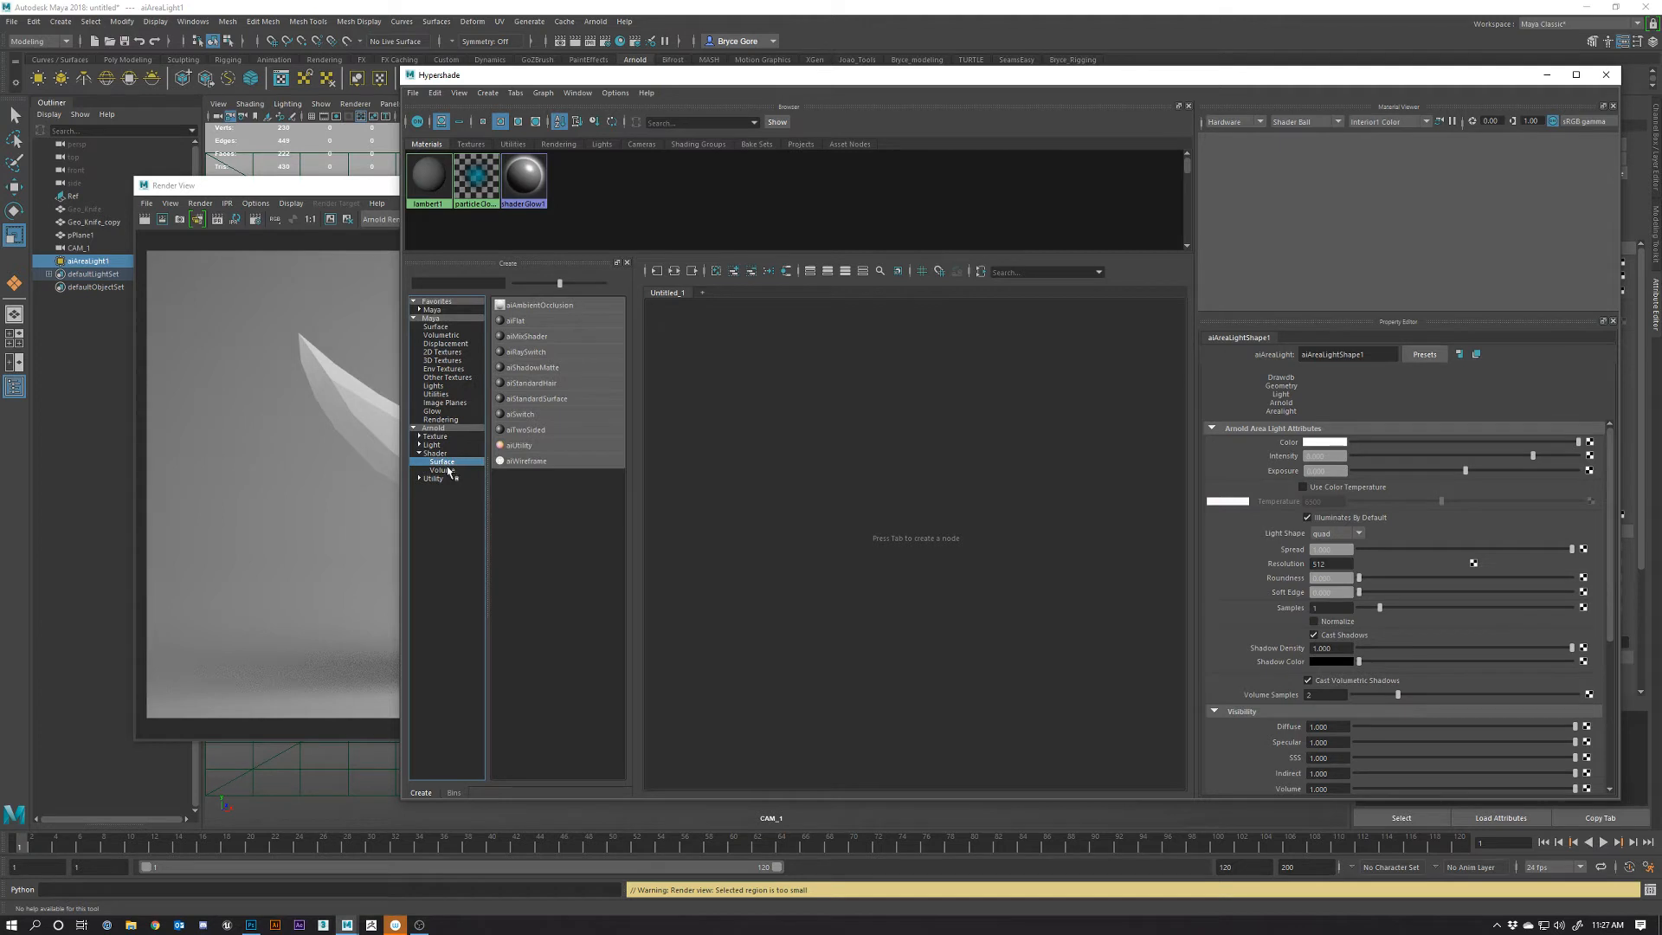
pyautogui.click(524, 399)
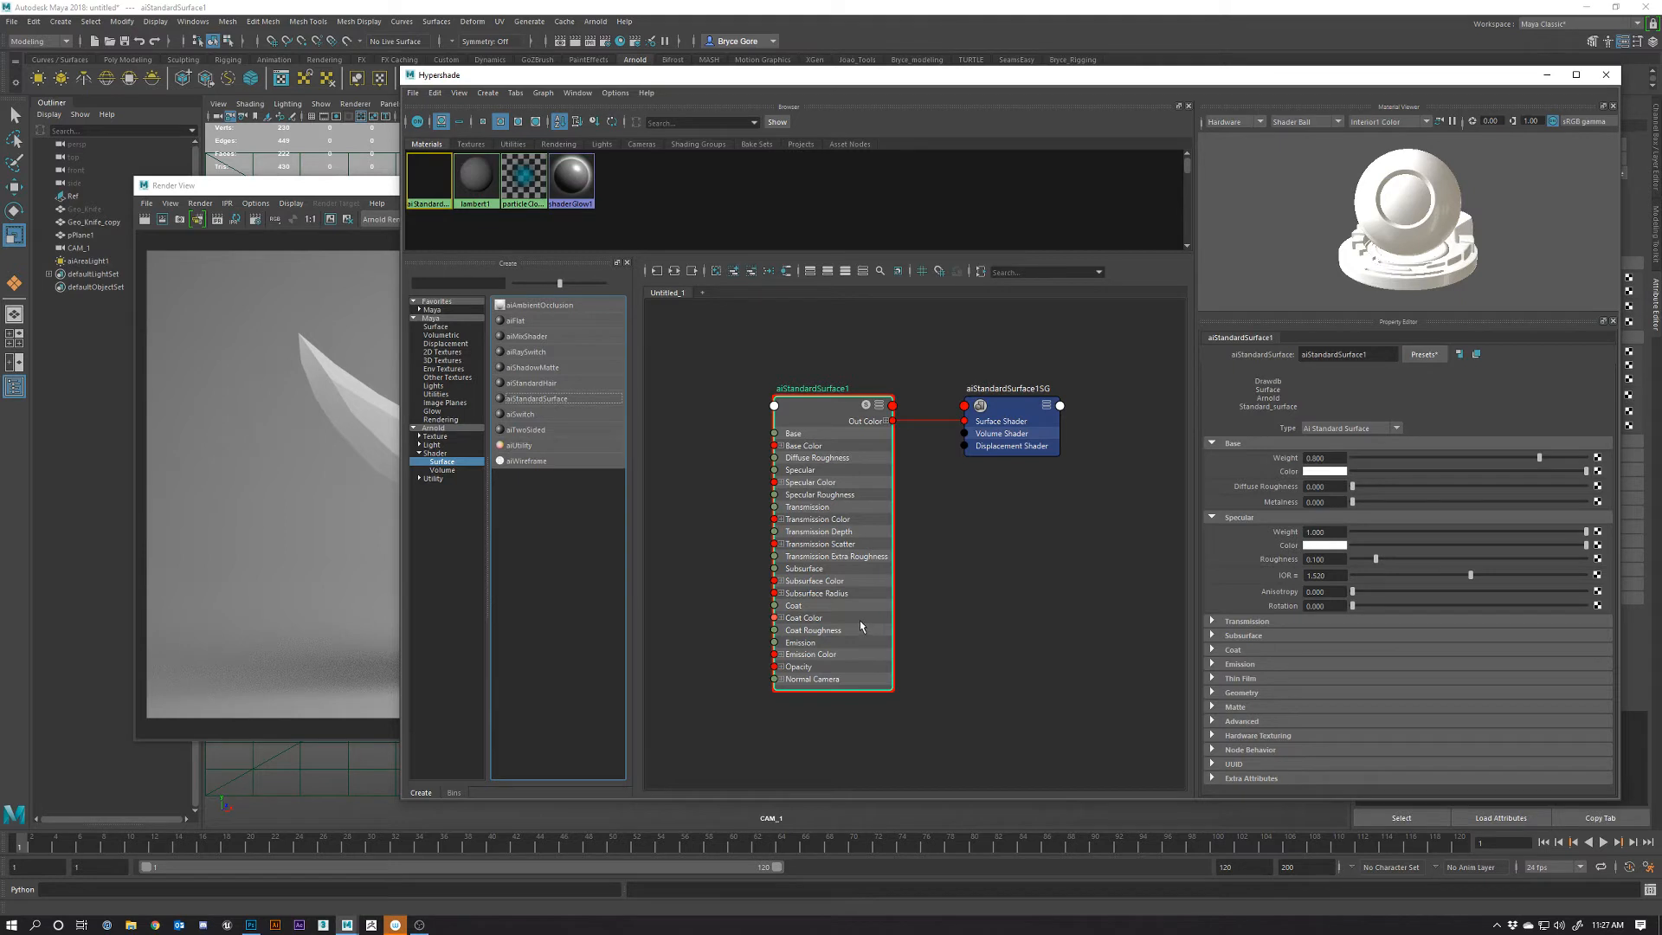
# Rename the aiStandardSurface1 node to MAT_Kife_Clay
pyautogui.click(815, 419)
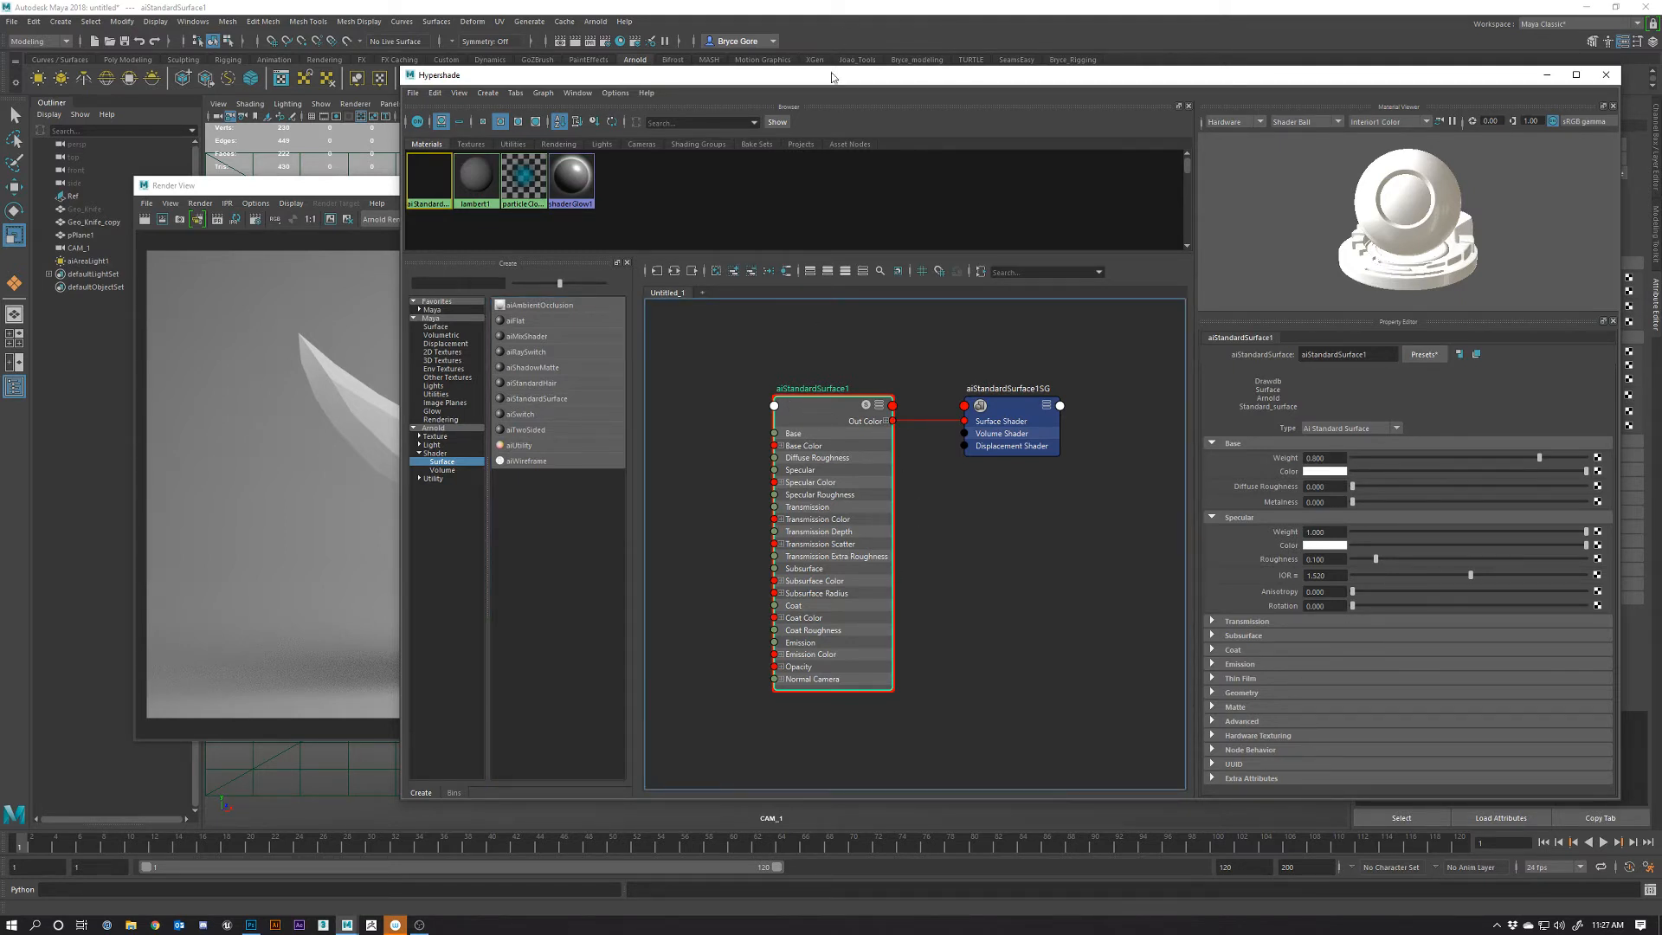
pyautogui.moveTo(816, 84); pyautogui.dragTo(1332, 129)
pyautogui.doubleClick(1347, 434)
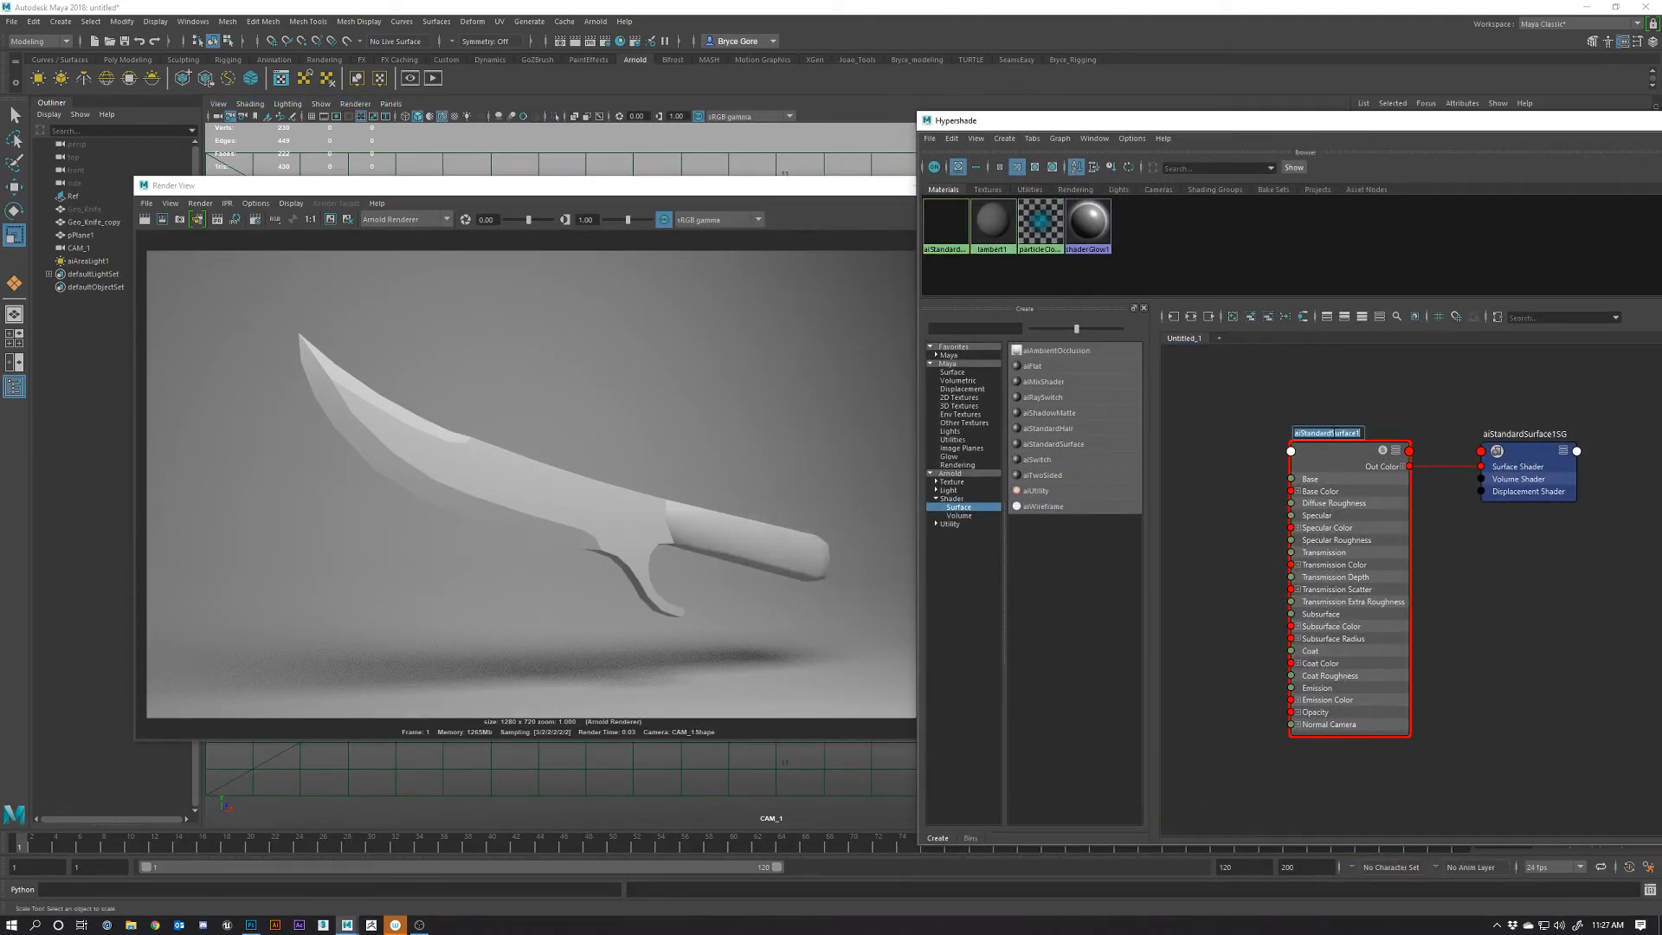
pyautogui.write('MAT_Kife_Clay')
pyautogui.press('Return')
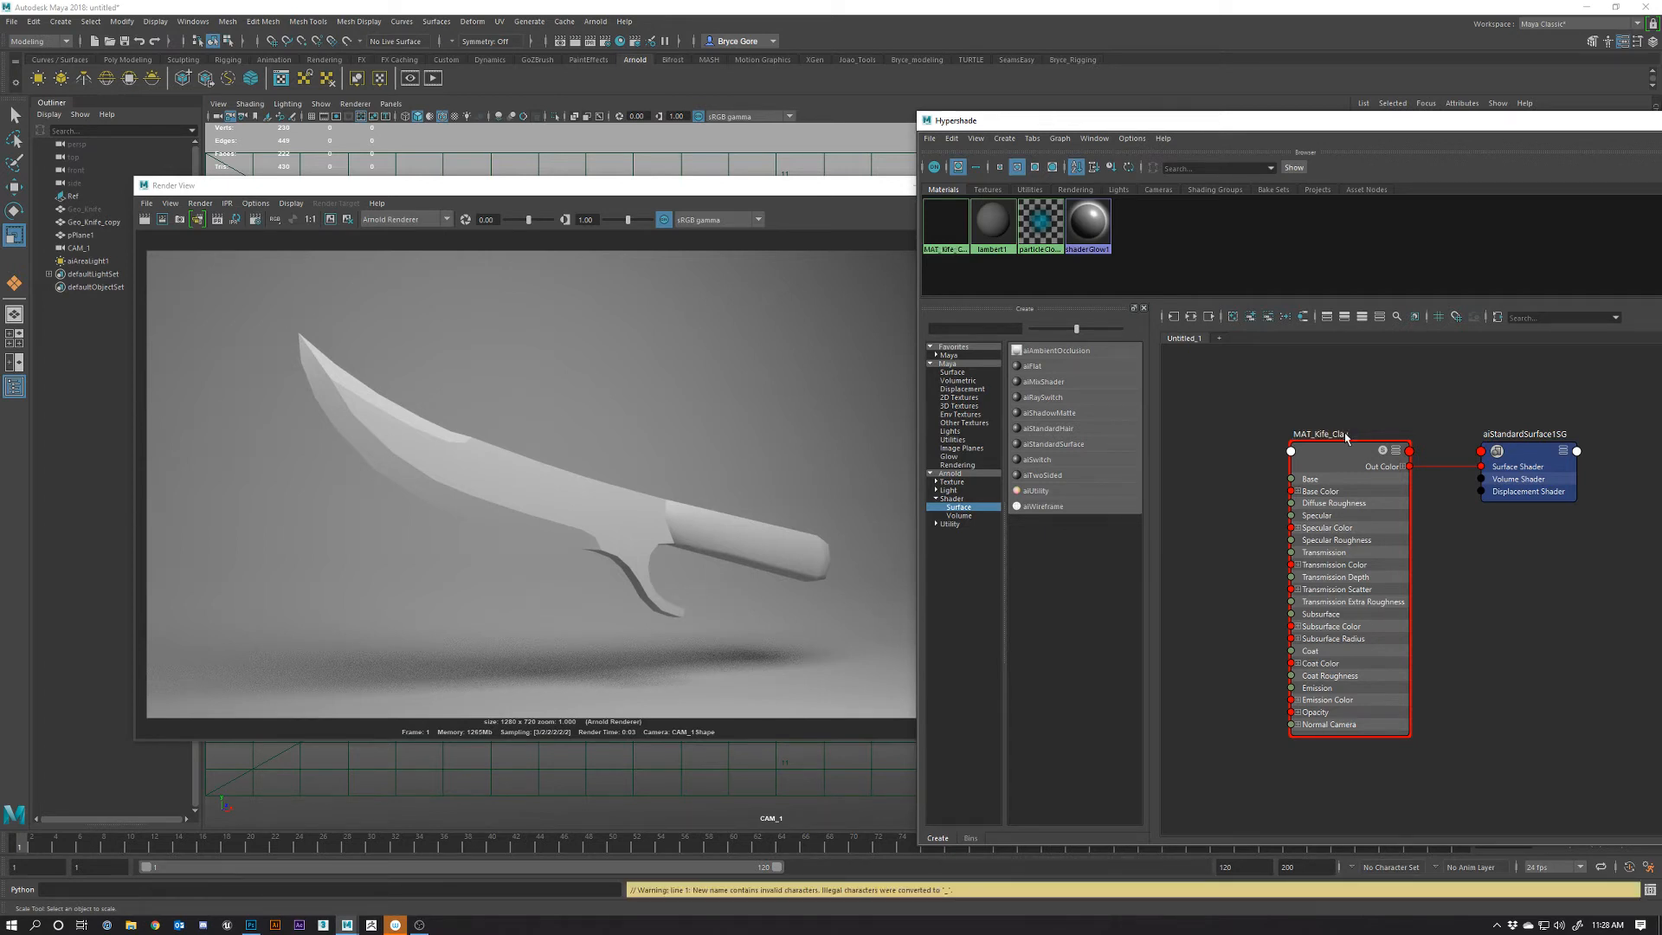
# Select the knife and assign MAT_Kife_Clay to it via Assign Material To Viewport Selection
pyautogui.moveTo(817, 195); pyautogui.dragTo(546, 213)
pyautogui.click(825, 449)
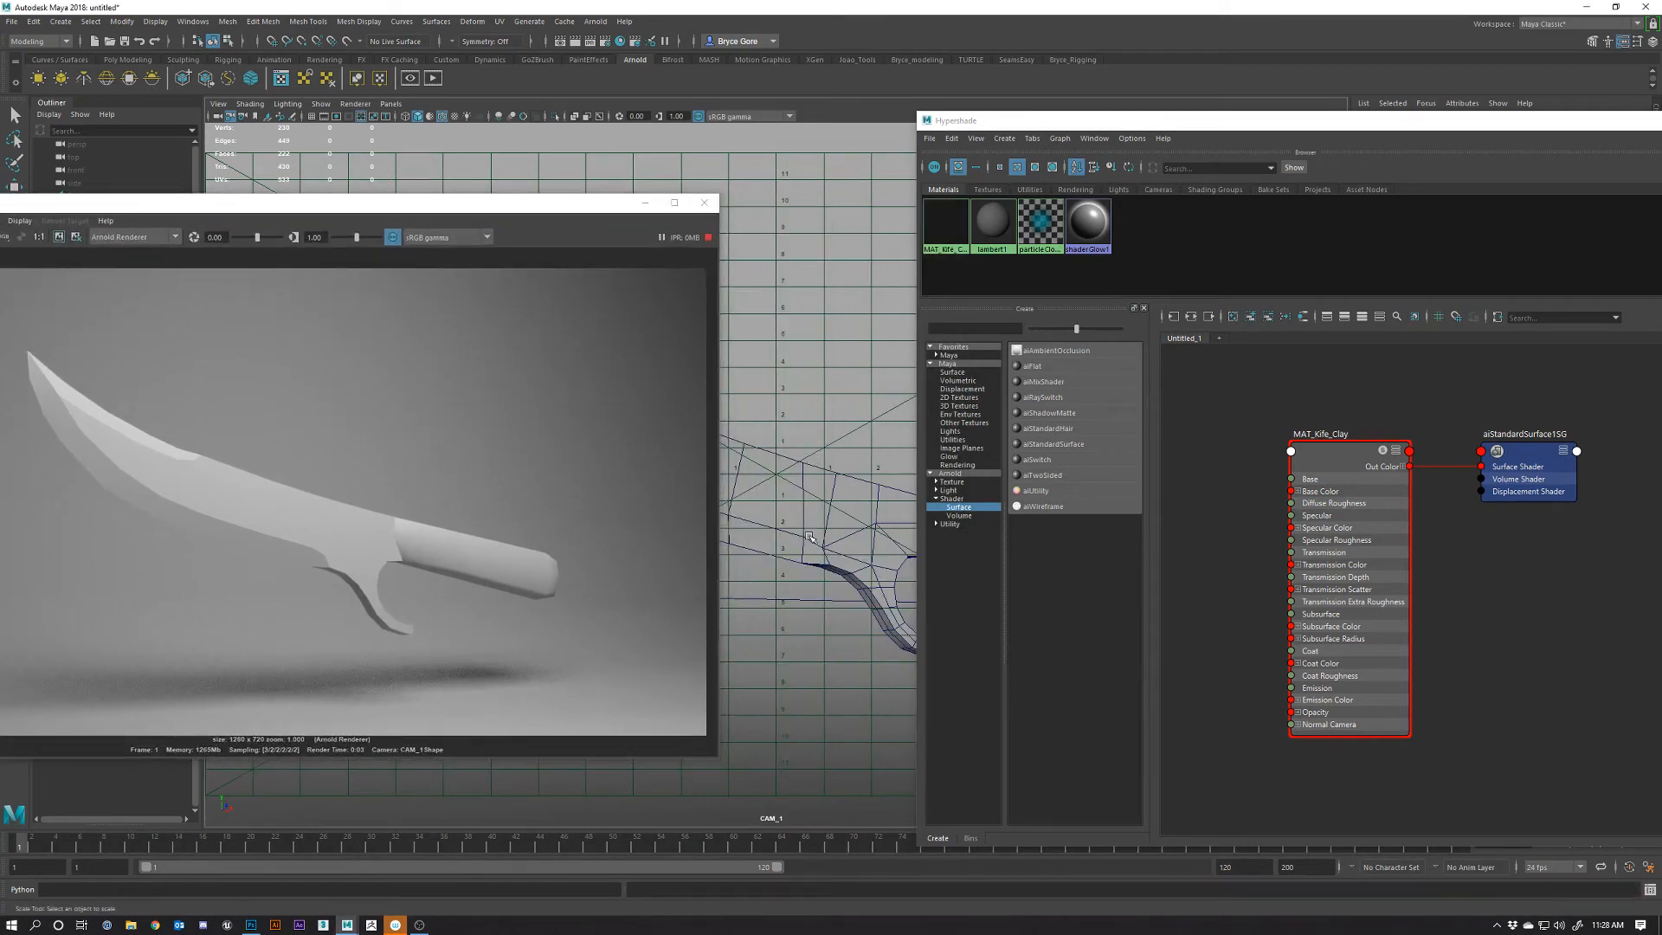
pyautogui.press('r')
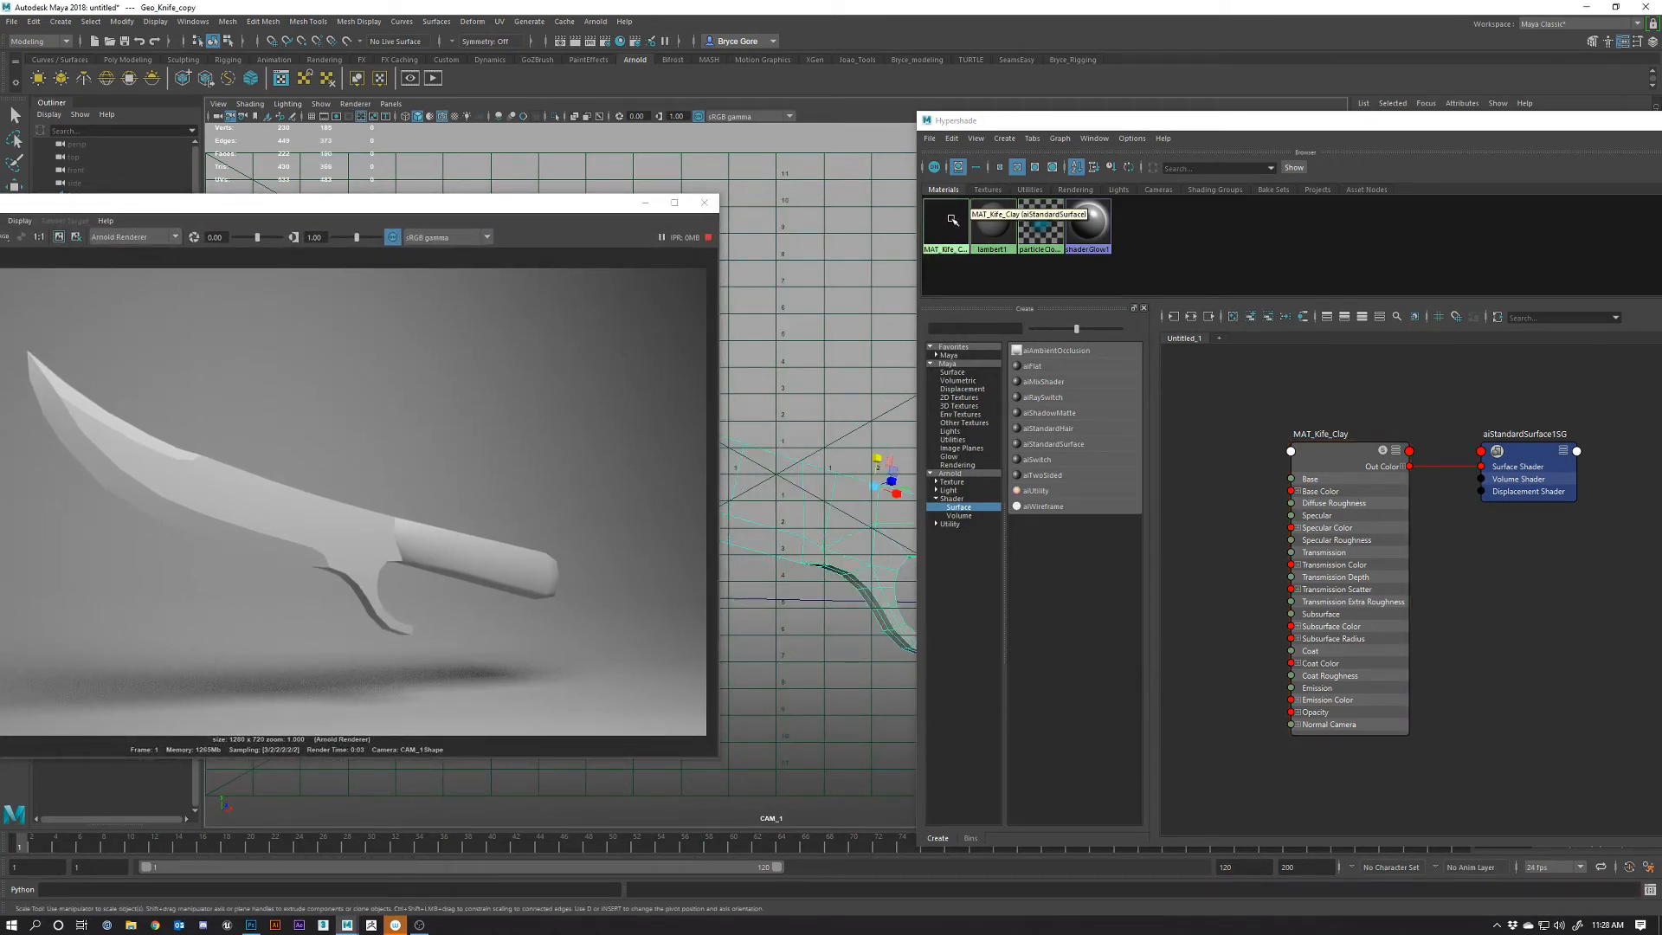
pyautogui.rightClick(1328, 464)
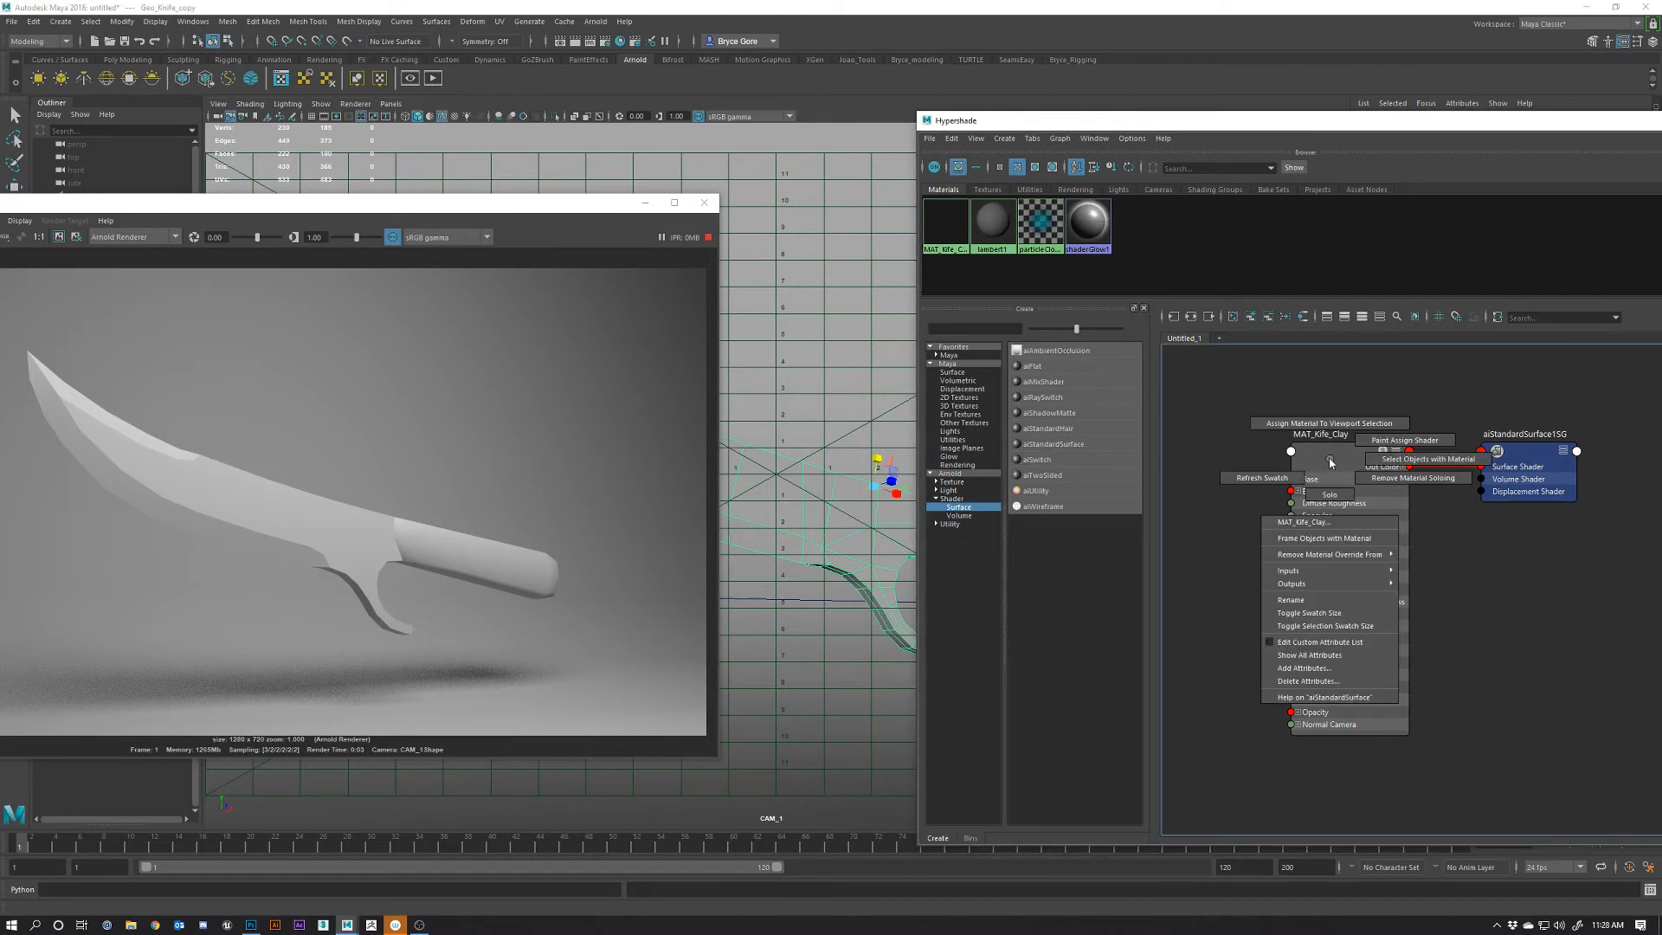
pyautogui.moveTo(1330, 463); pyautogui.dragTo(1326, 424, button='right')
pyautogui.click(1328, 424)
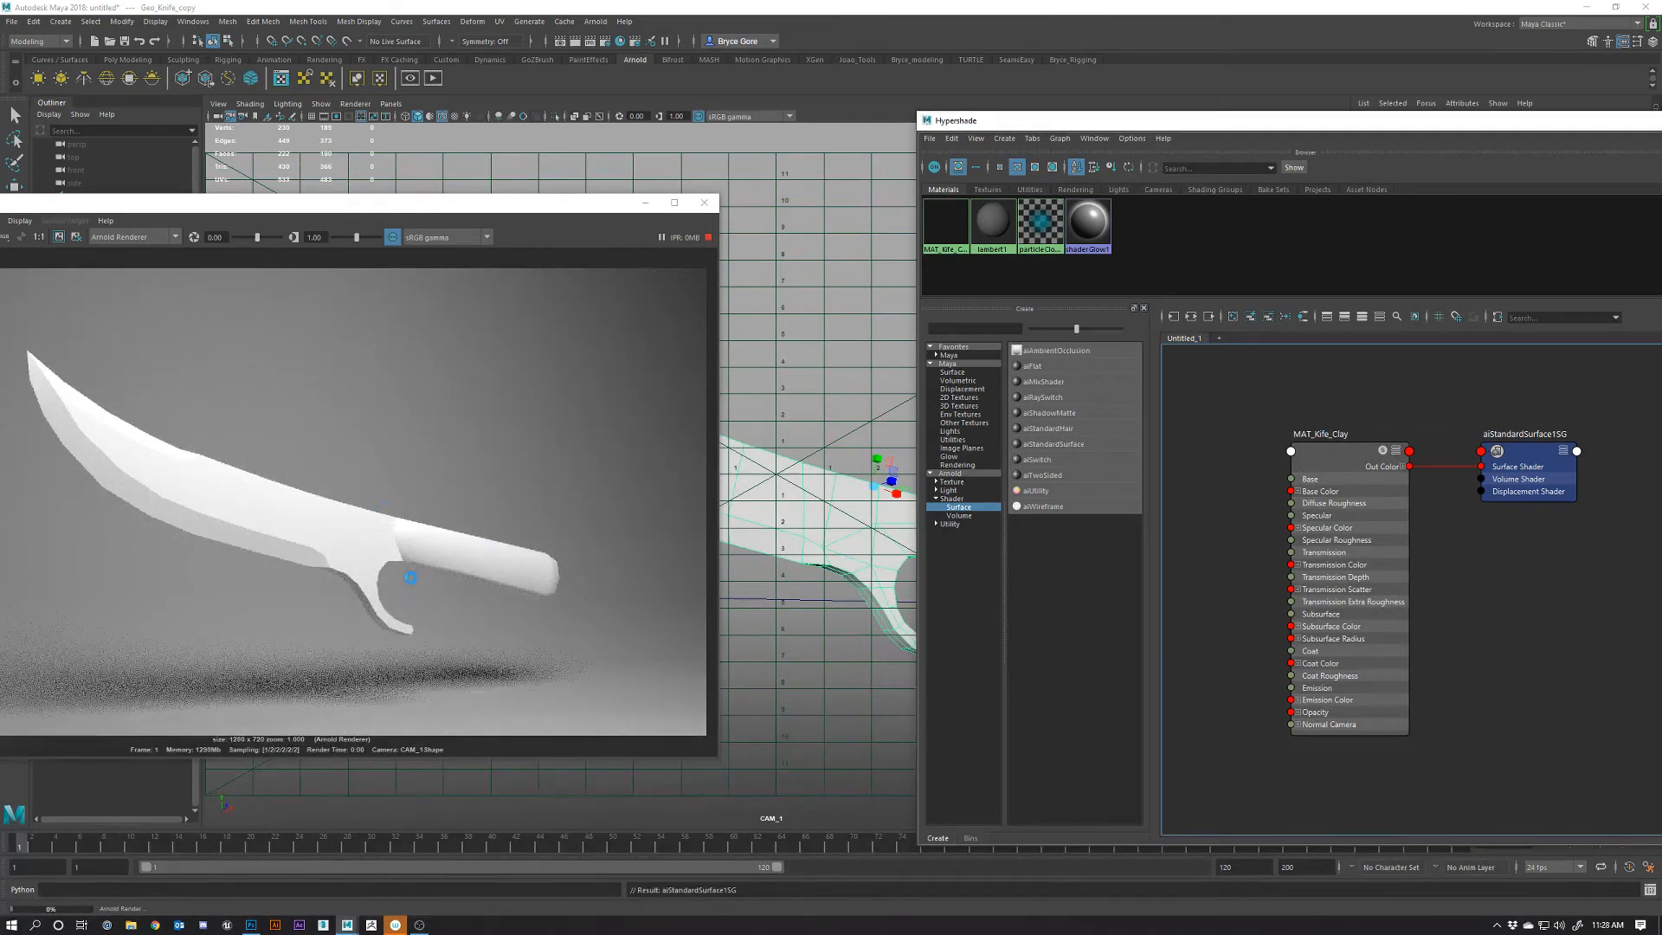
pyautogui.moveTo(1466, 122); pyautogui.dragTo(1004, 130)
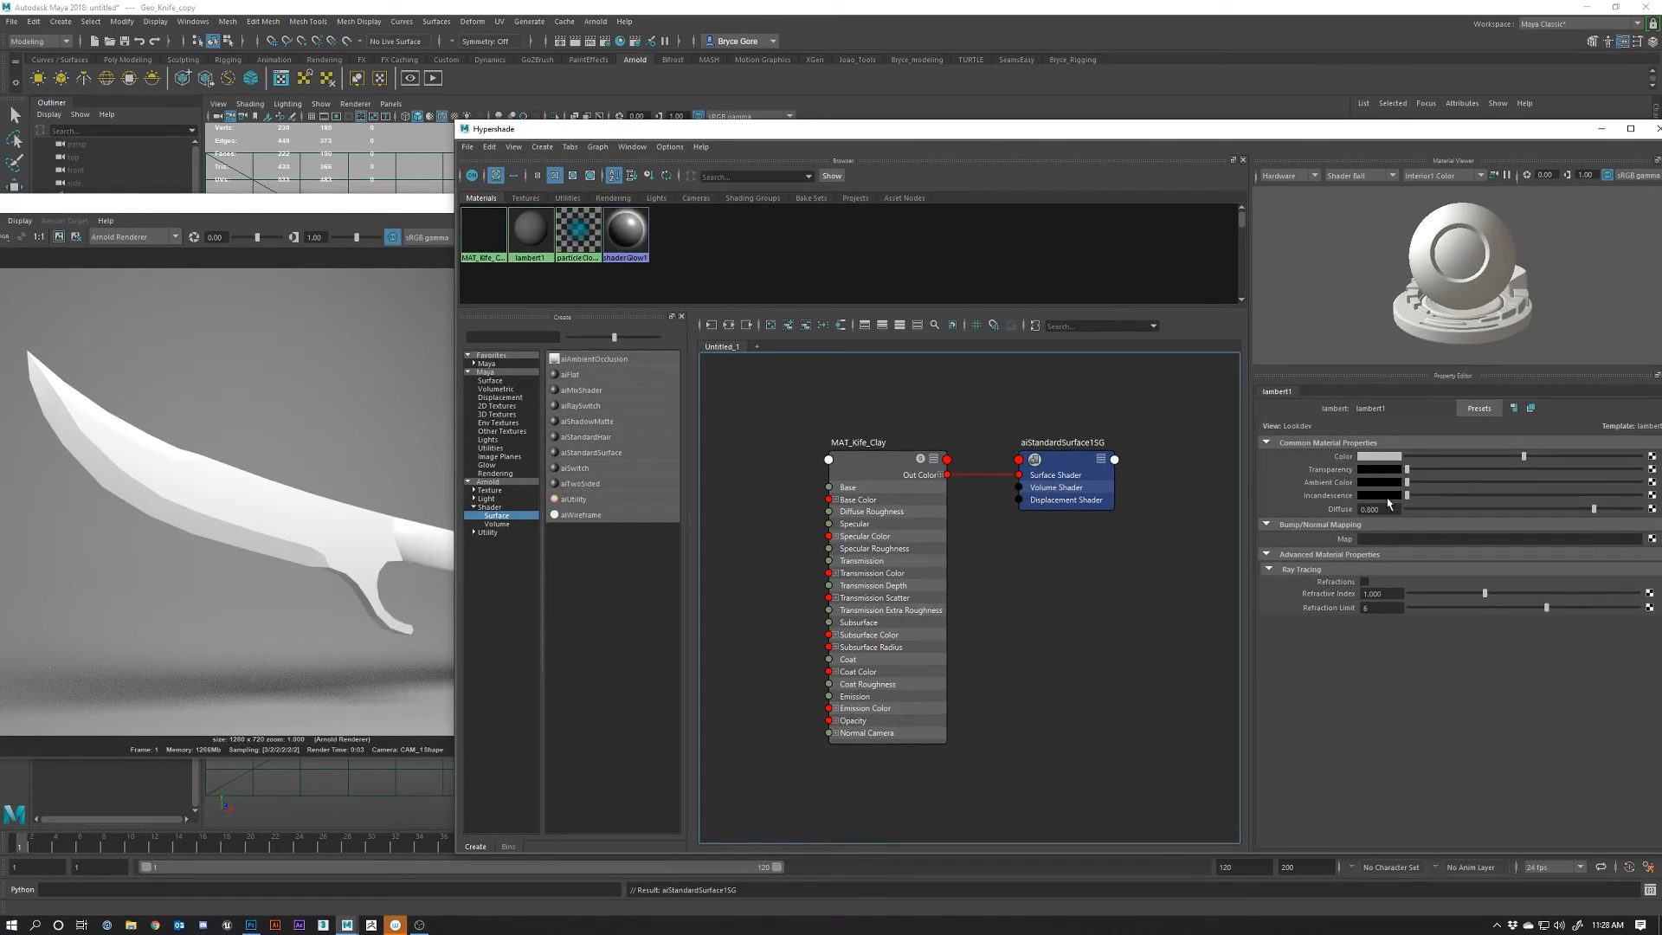
# Undo the accidental light-blue colour edit on lambert1 and load MAT_Kife_Clay's attributes
pyautogui.click(1375, 457)
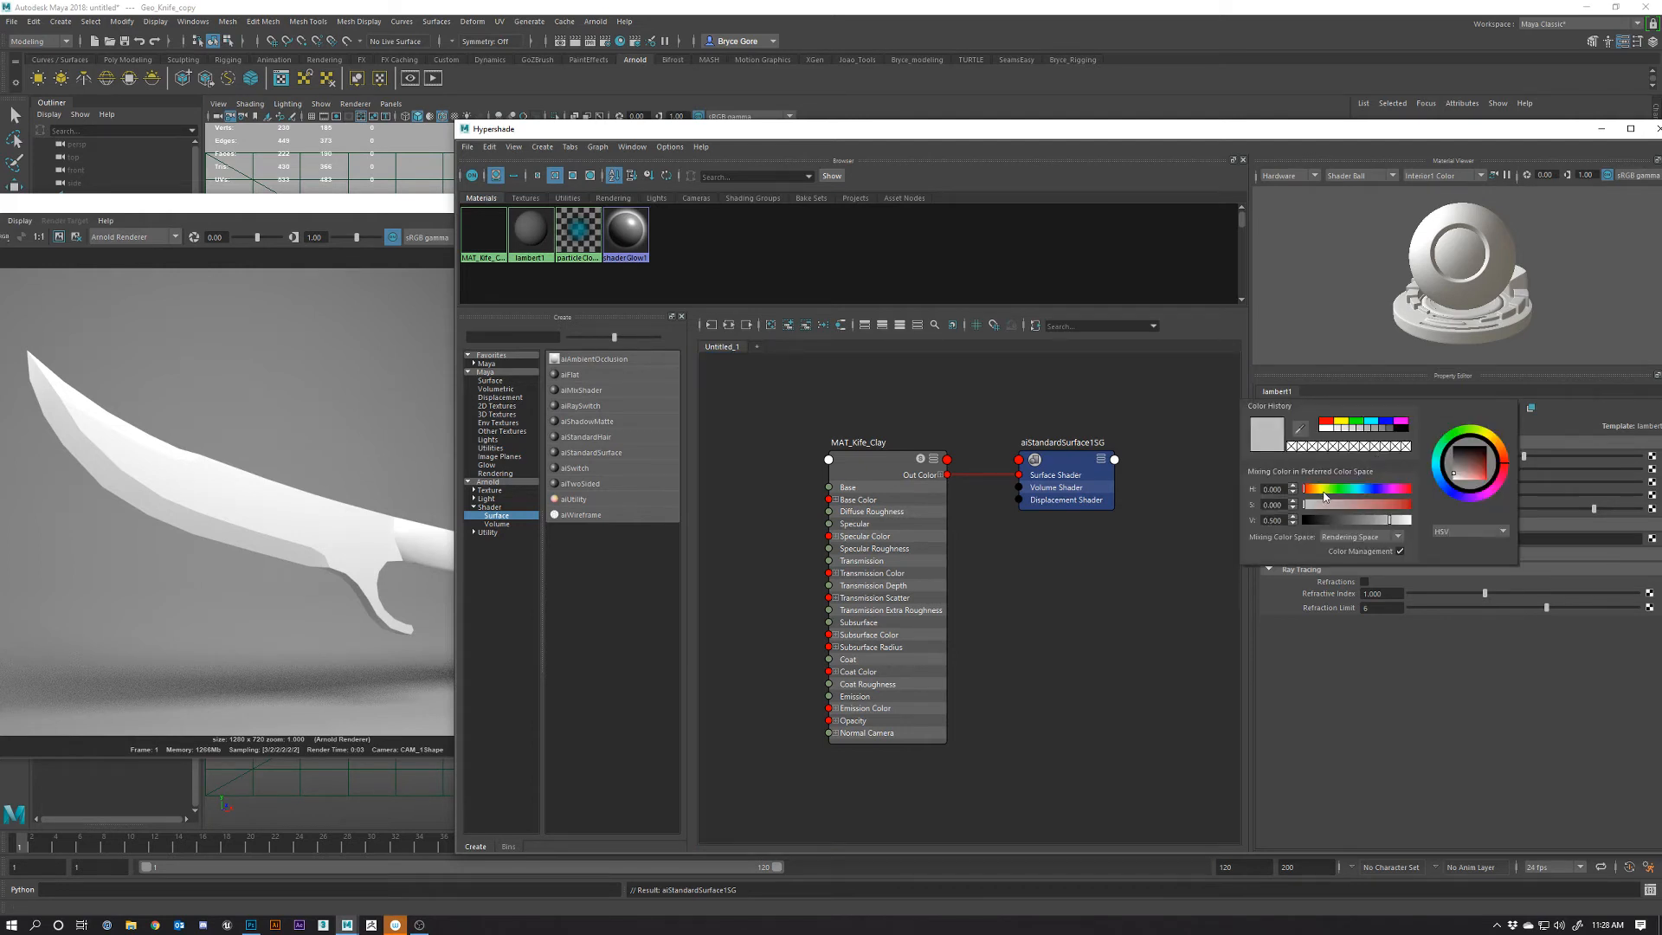
pyautogui.click(1365, 490)
pyautogui.moveTo(1324, 504); pyautogui.dragTo(1341, 504)
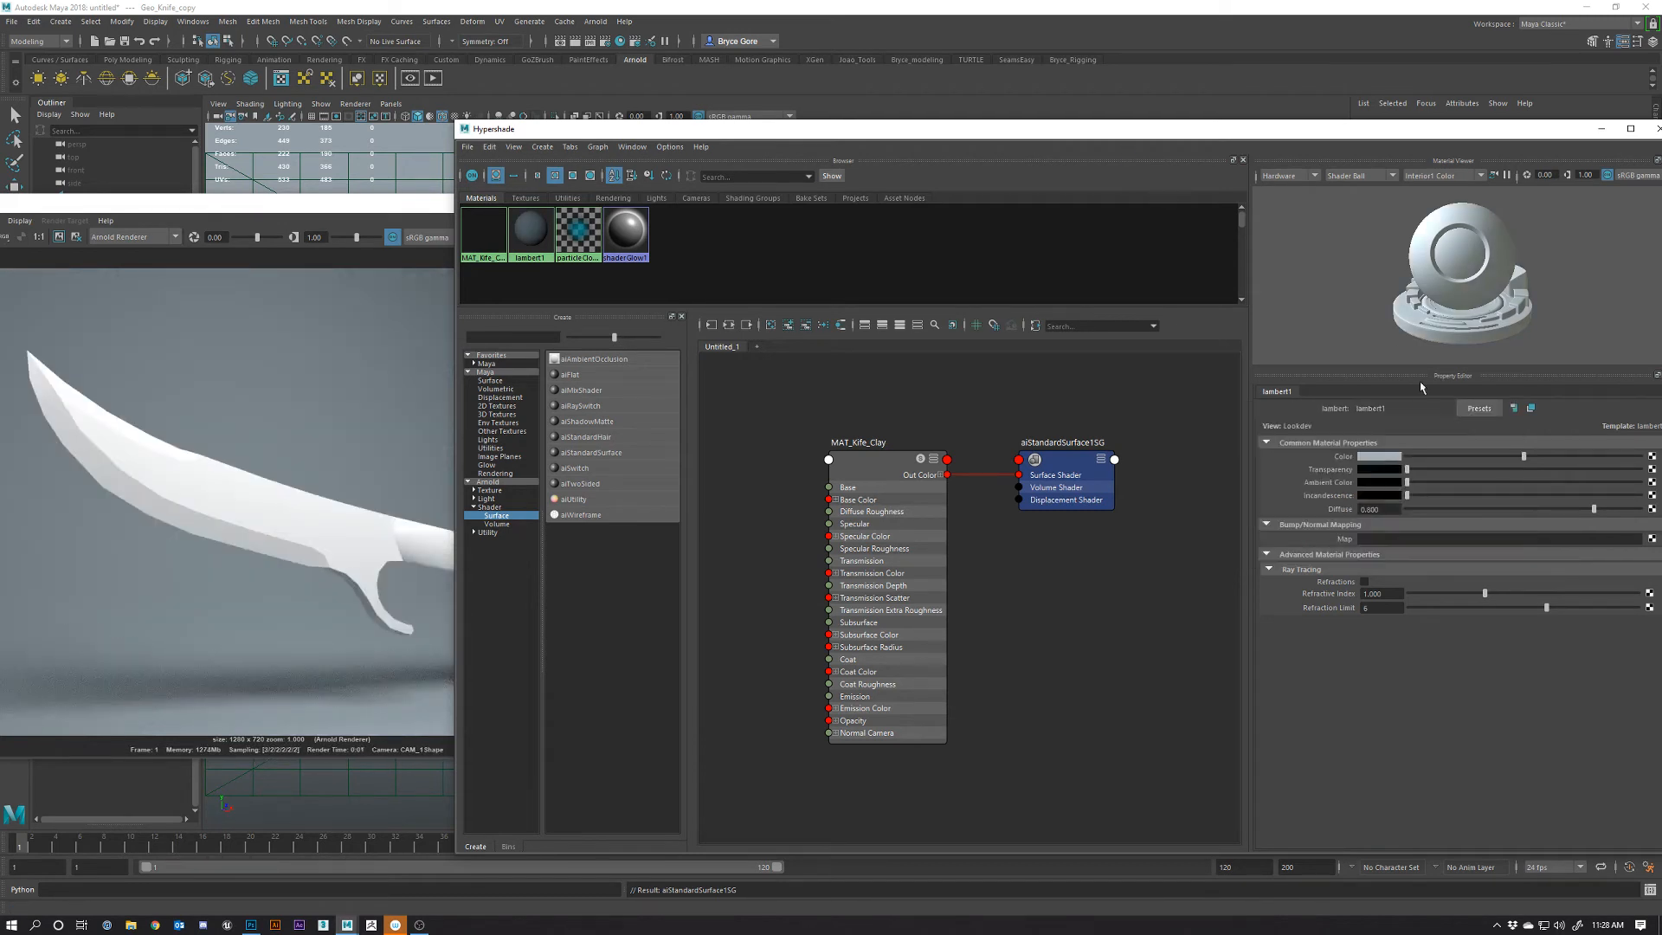
pyautogui.hotkey('ctrl', 'z')
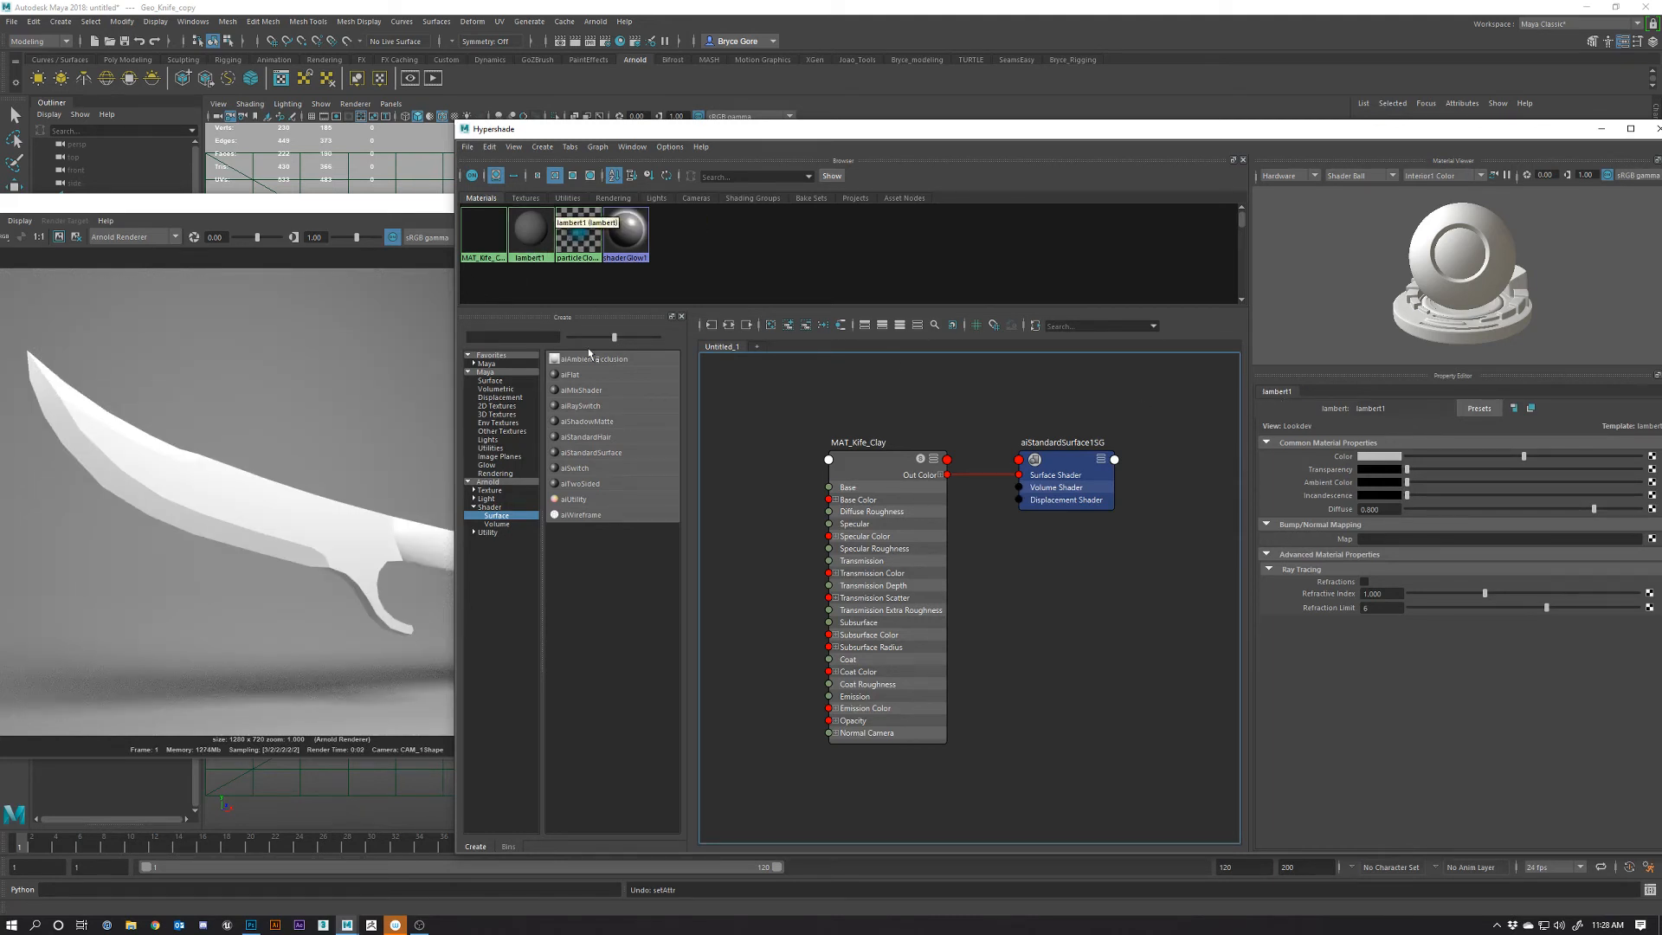
pyautogui.click(869, 469)
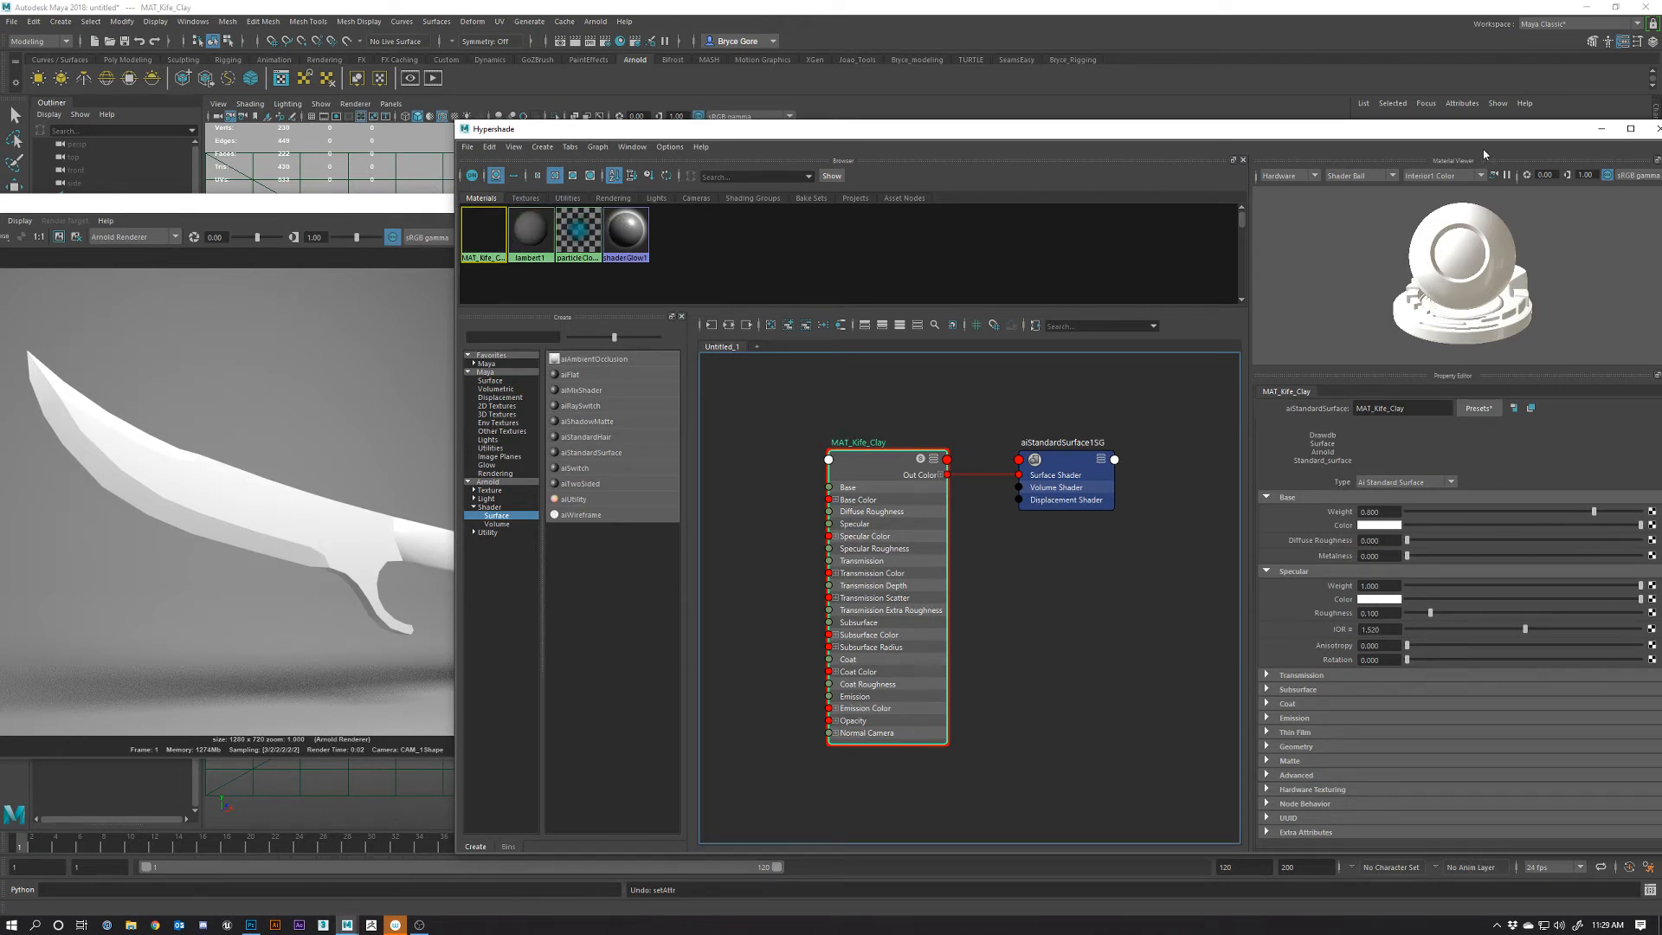
# Set MAT_Kife_Clay's base colour to a pale blue of HSV 200.76, 0.446, 0.565
pyautogui.moveTo(1470, 132); pyautogui.dragTo(1398, 111)
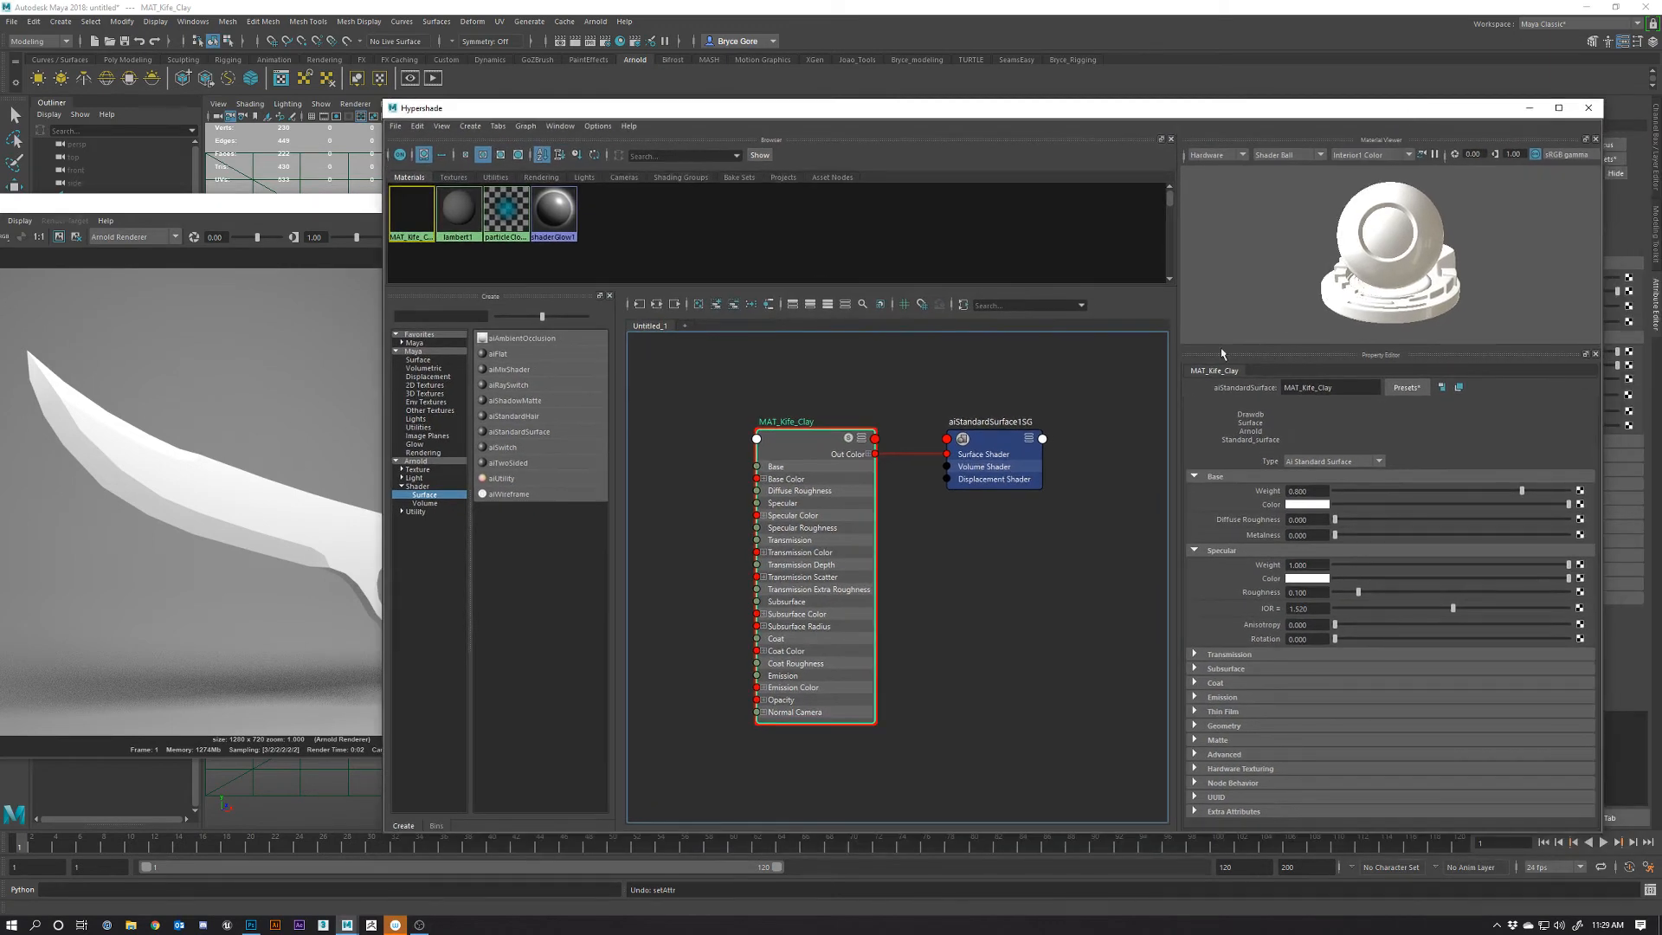
pyautogui.click(1310, 504)
pyautogui.moveTo(1264, 557); pyautogui.dragTo(1286, 556)
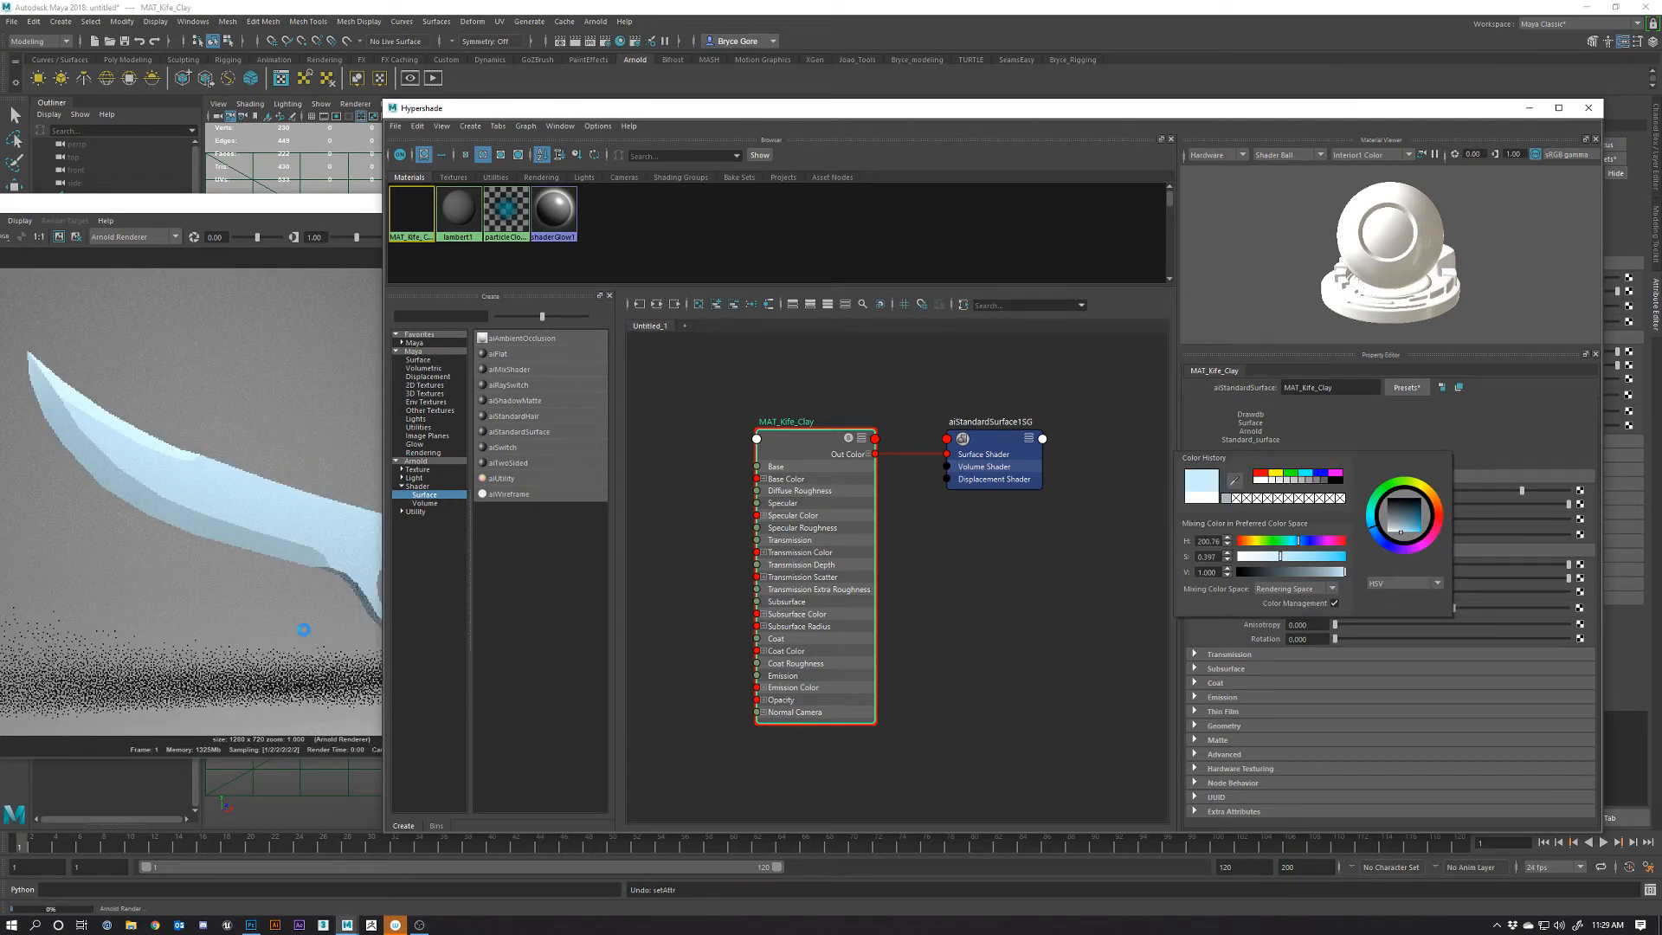
pyautogui.moveTo(1344, 572); pyautogui.dragTo(1318, 572)
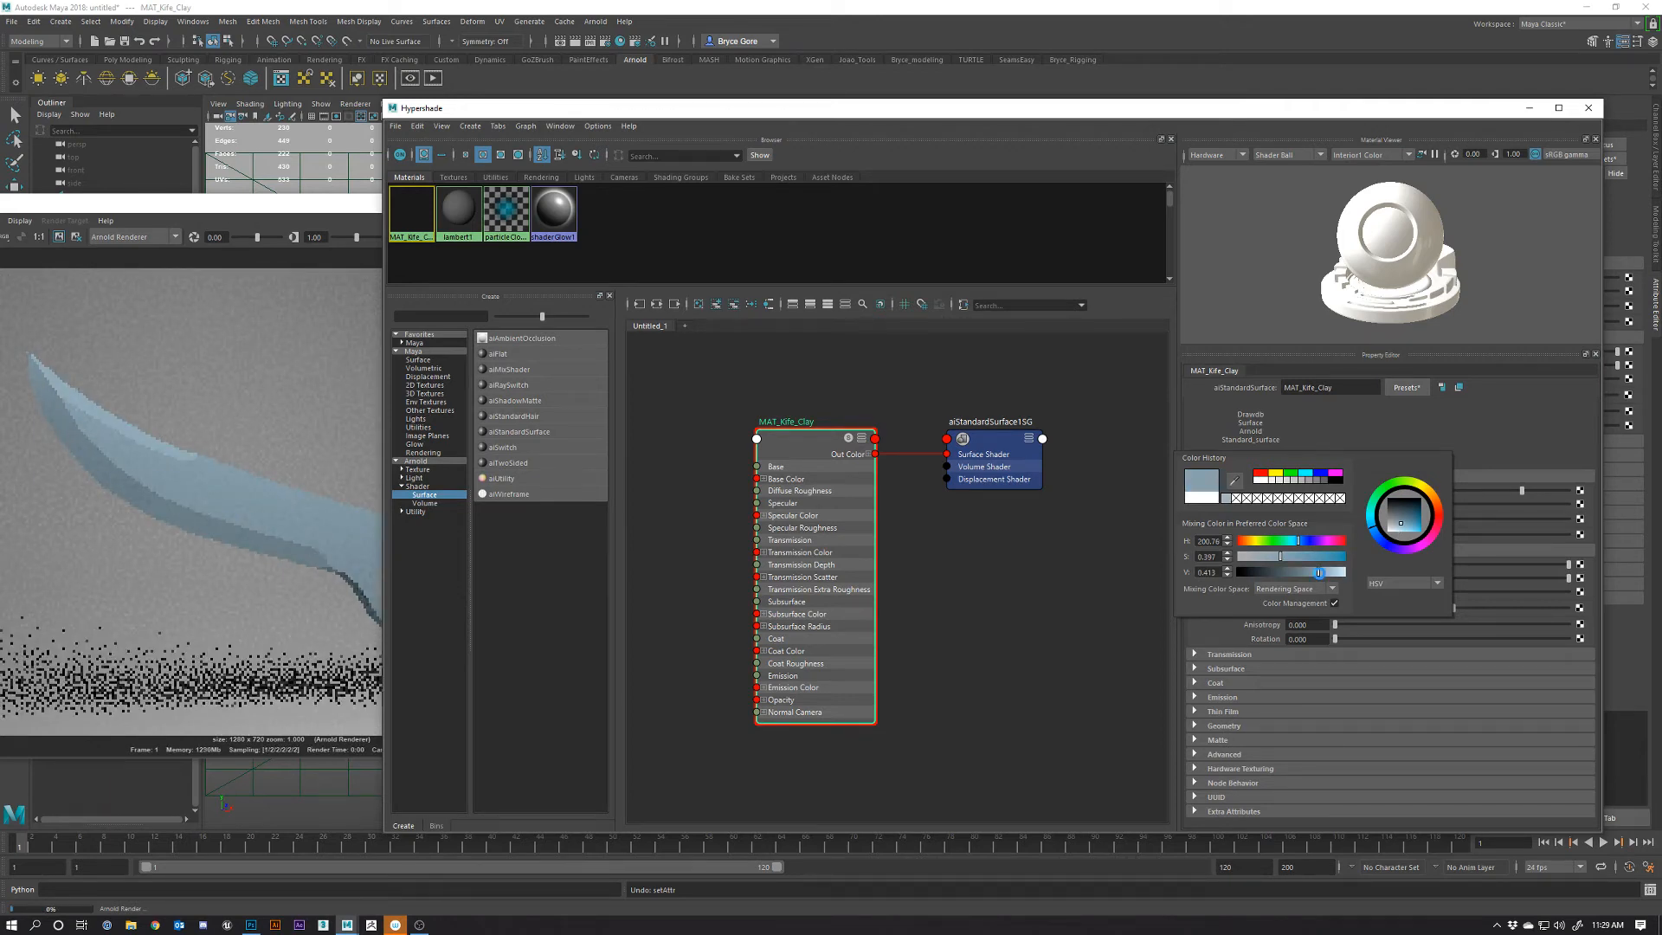
pyautogui.moveTo(932, 112); pyautogui.dragTo(979, 114)
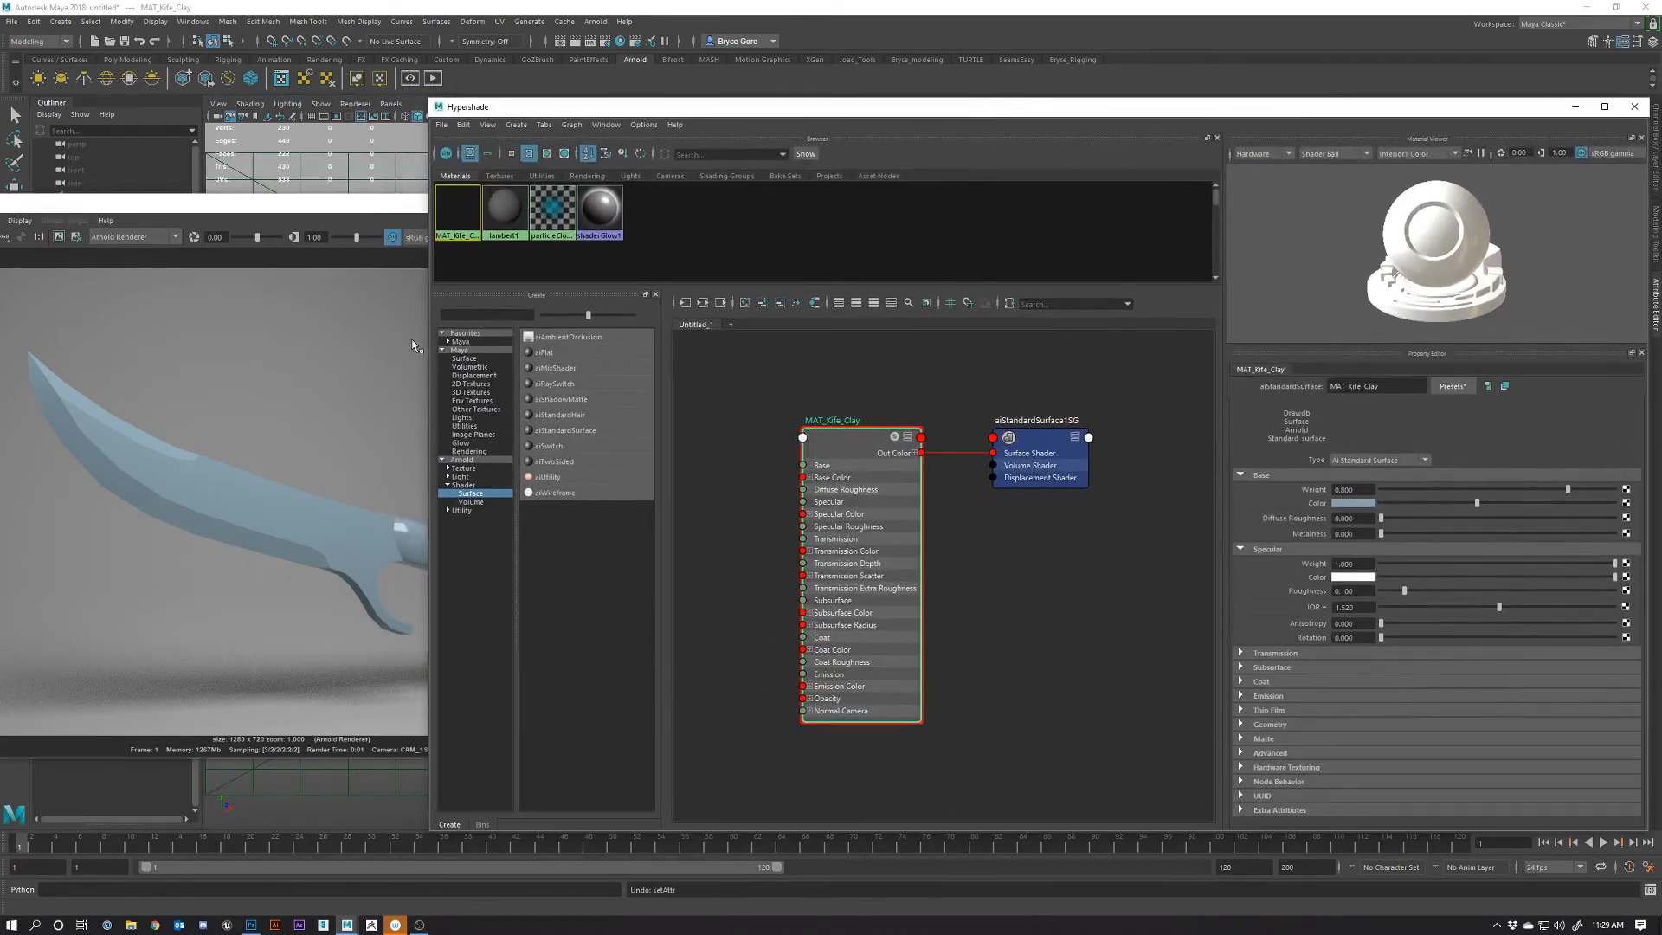
pyautogui.click(1350, 504)
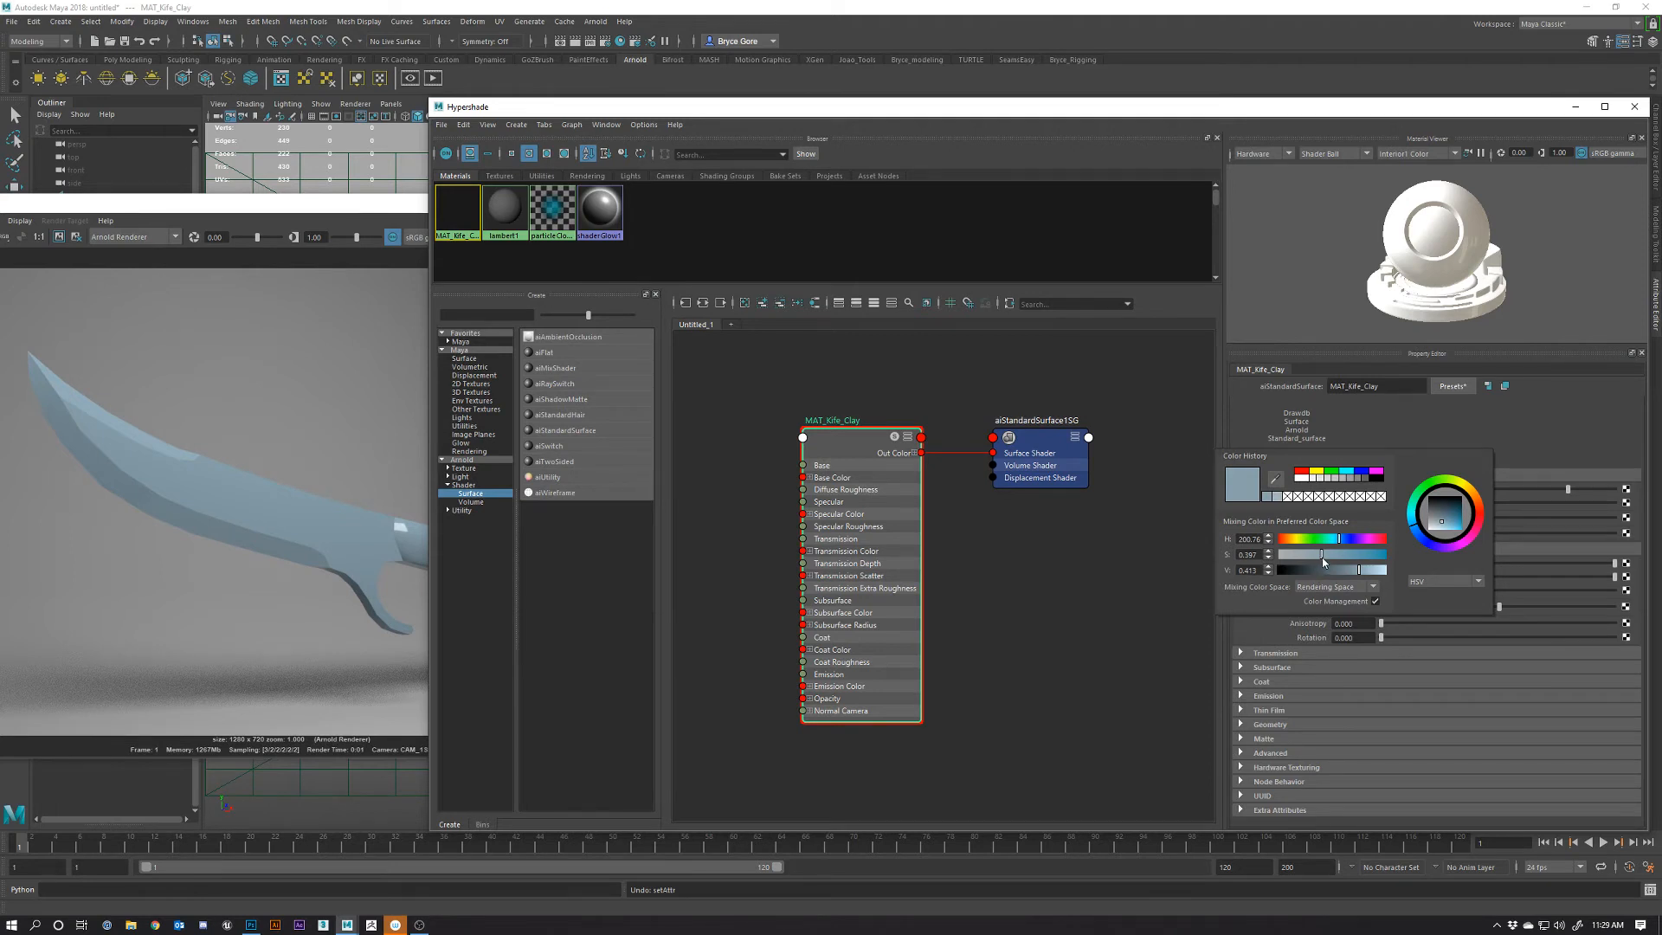
pyautogui.moveTo(1322, 562); pyautogui.dragTo(1327, 562)
pyautogui.moveTo(1360, 571); pyautogui.dragTo(1366, 569)
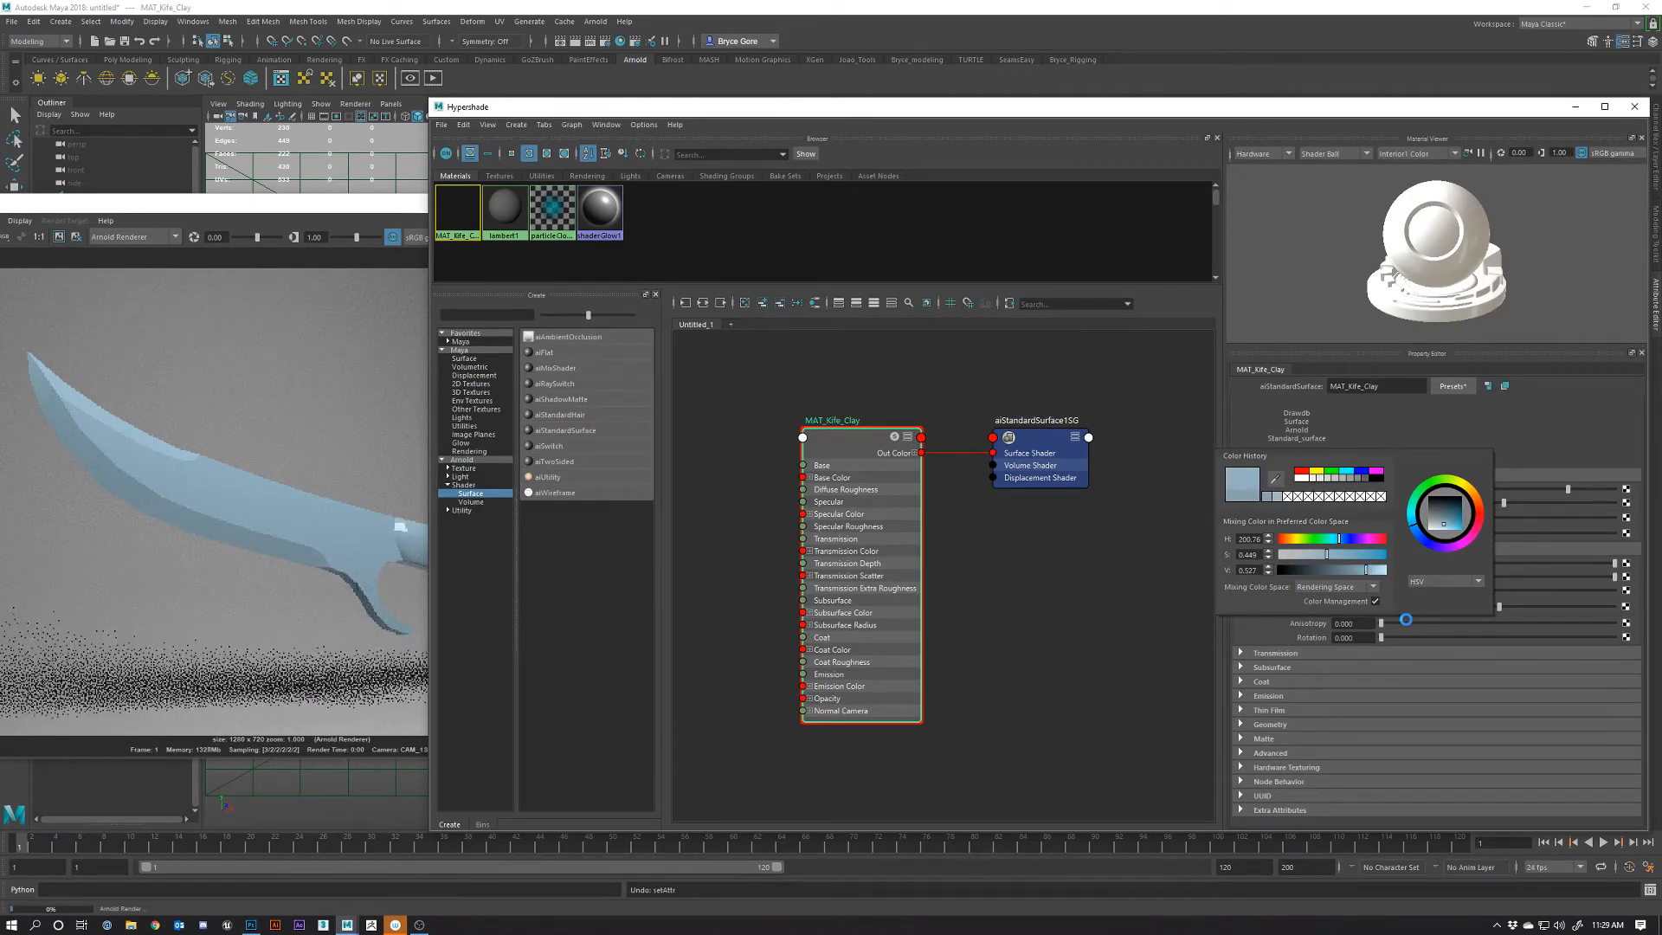
pyautogui.moveTo(1366, 570); pyautogui.dragTo(1368, 570)
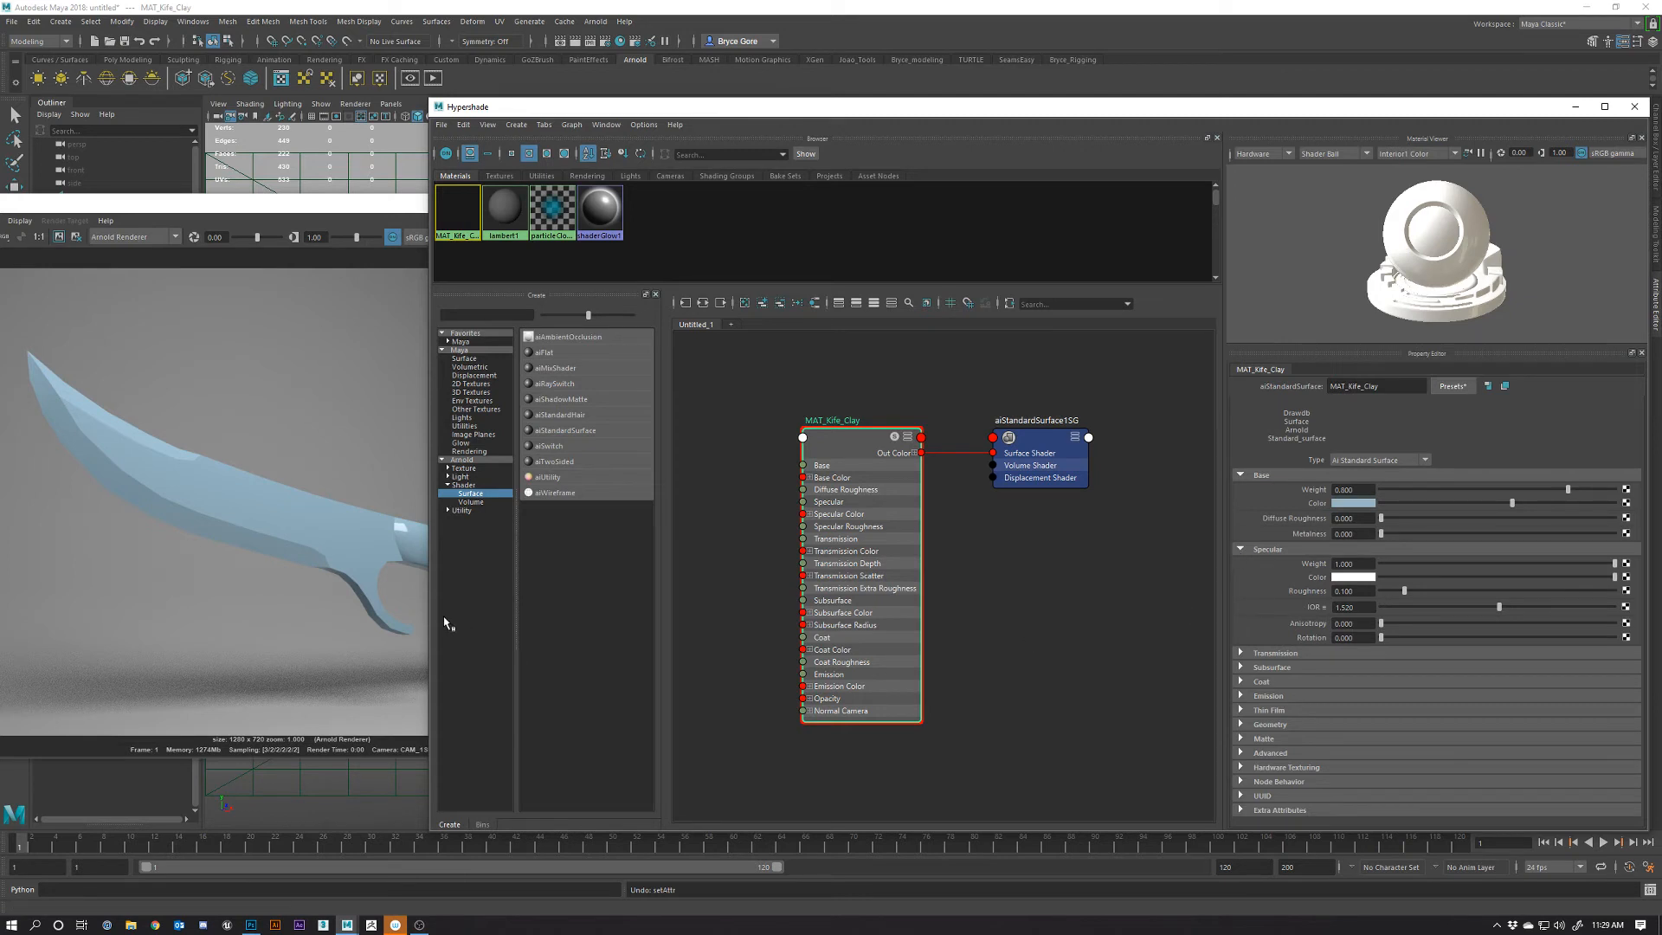
# Raise MAT_Kife_Clay's specular roughness to about 0.263 and review the knife in Render View
pyautogui.click(404, 209)
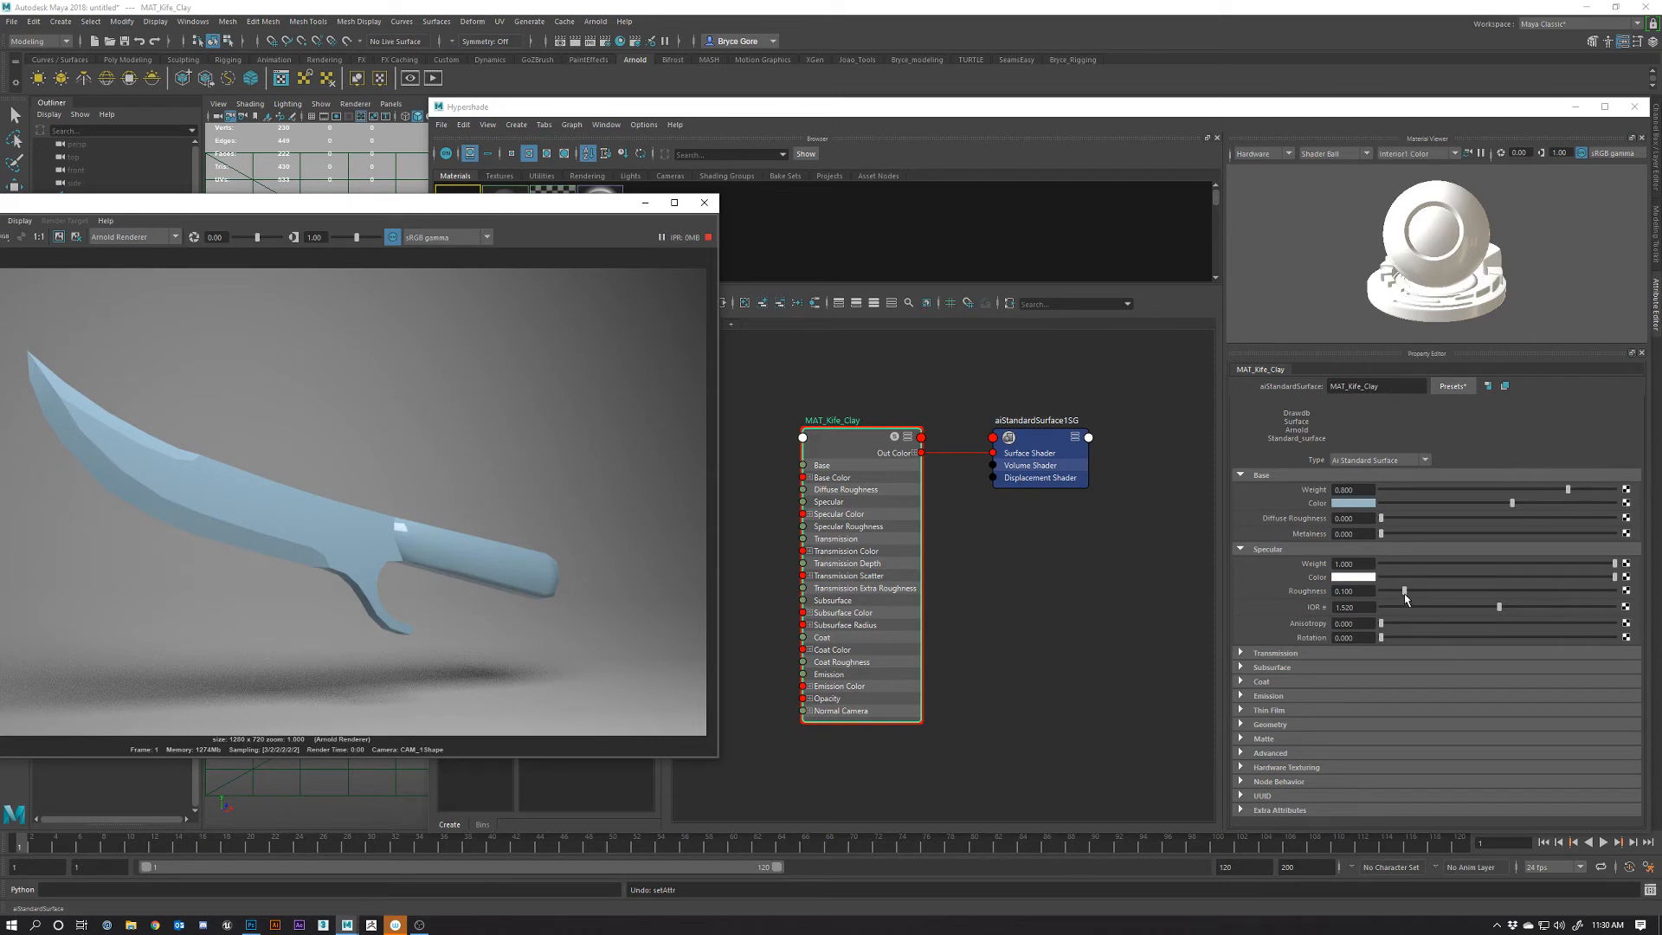
pyautogui.moveTo(1404, 591); pyautogui.dragTo(1409, 591)
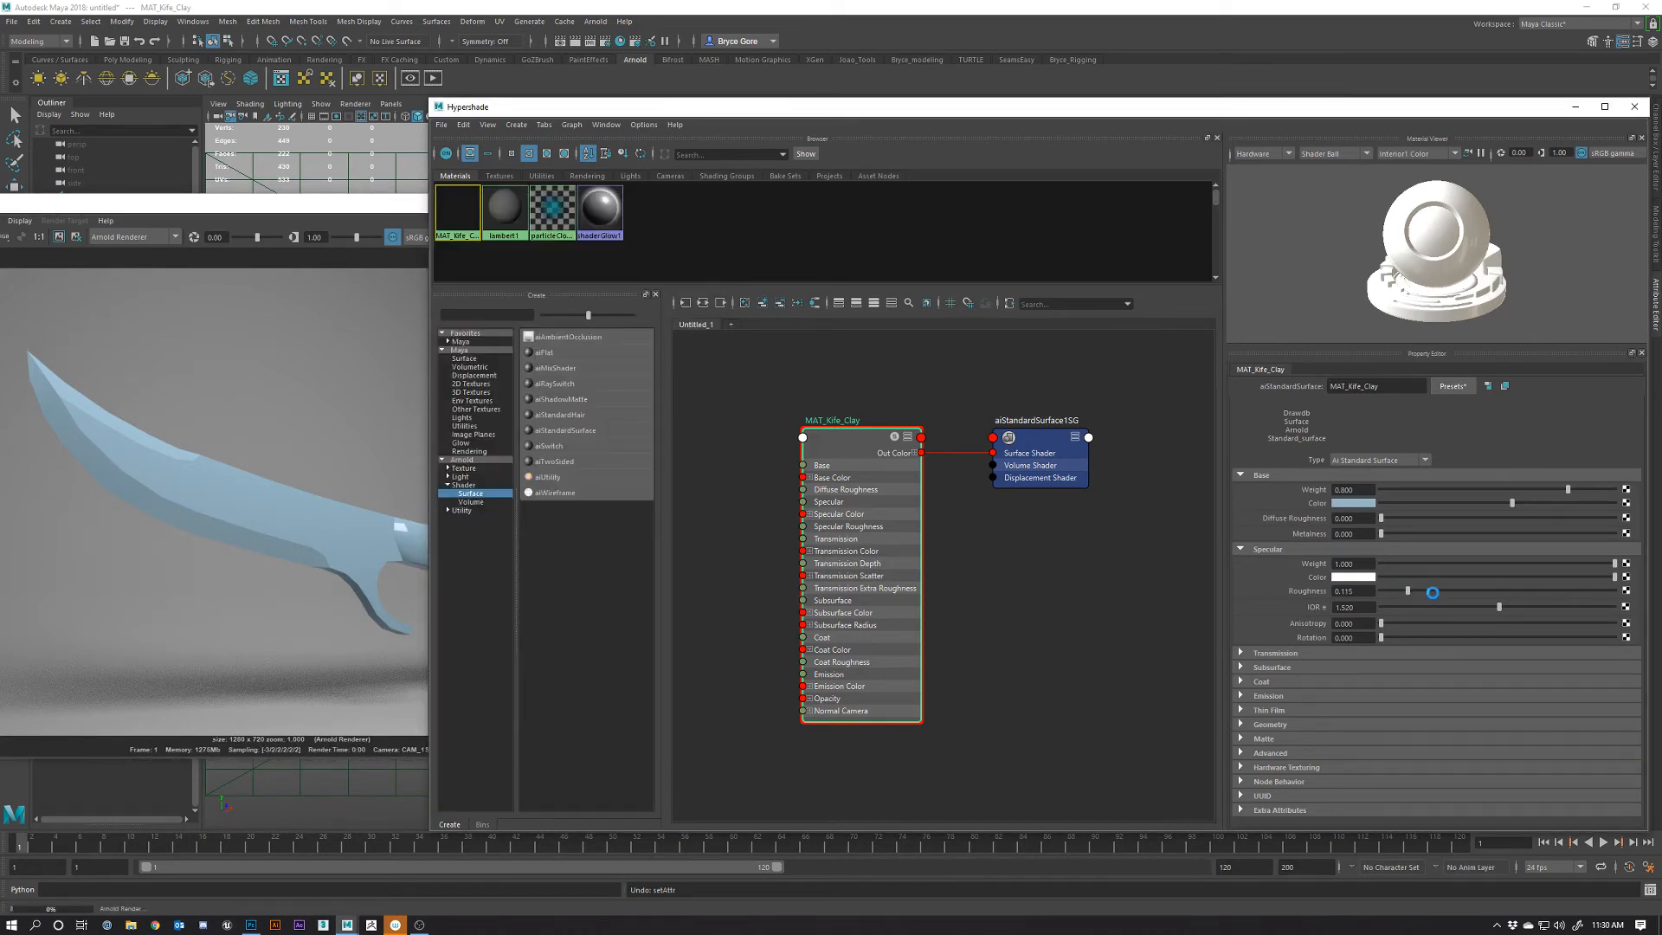
pyautogui.moveTo(1432, 593); pyautogui.dragTo(1438, 591)
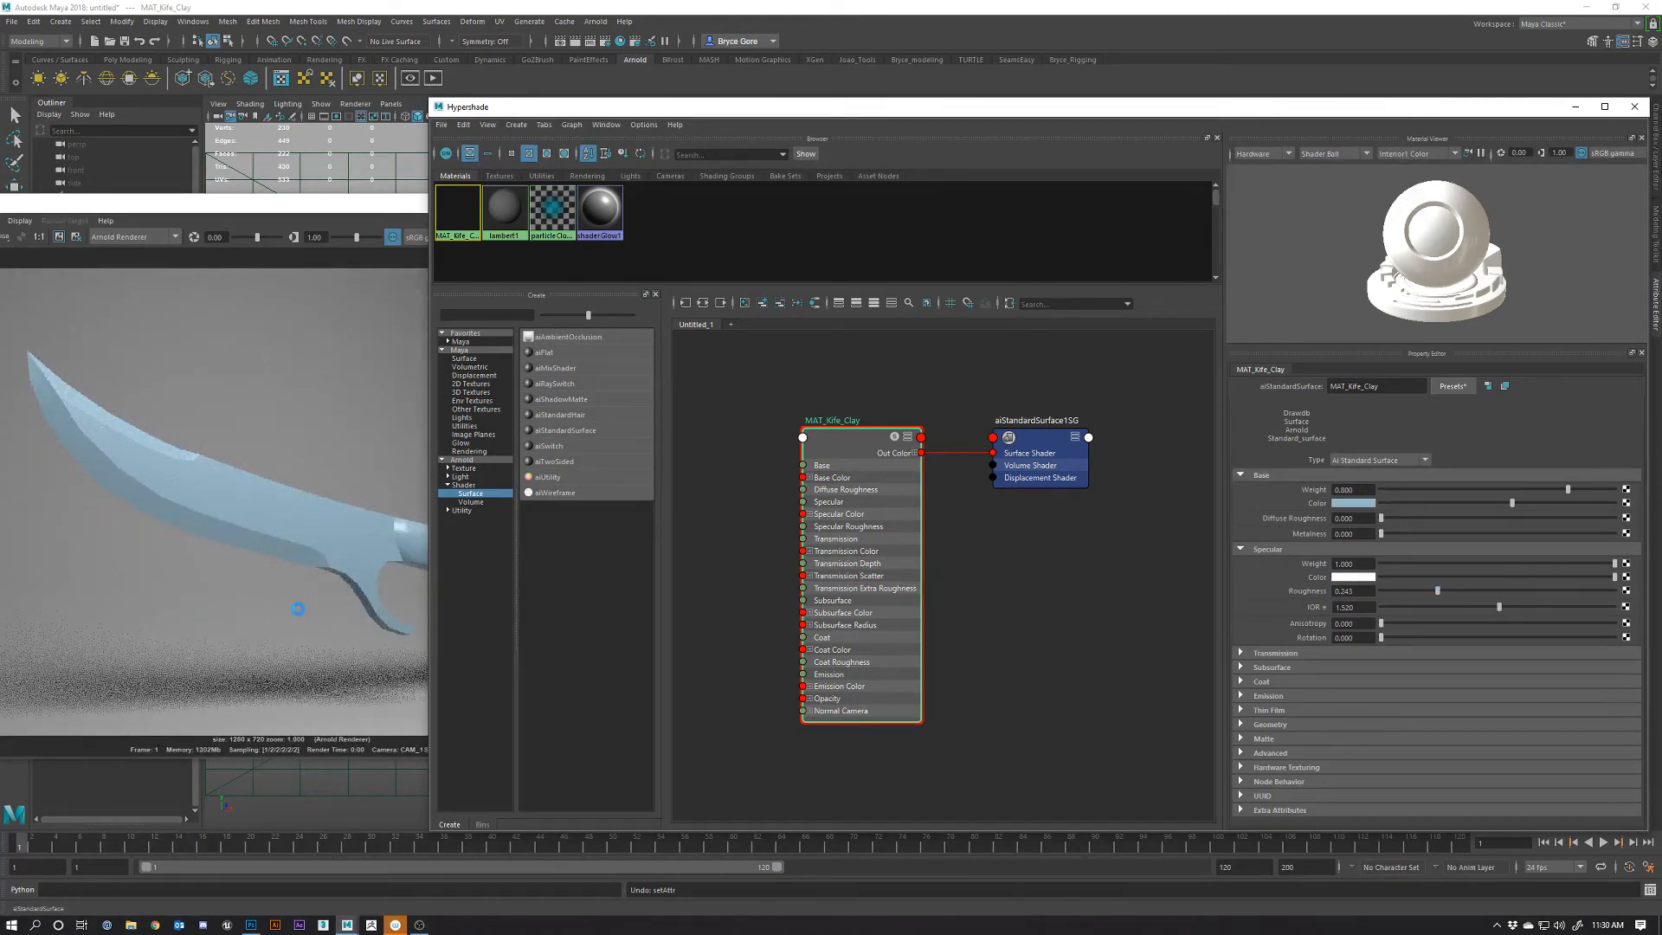
pyautogui.click(408, 546)
pyautogui.click(407, 546)
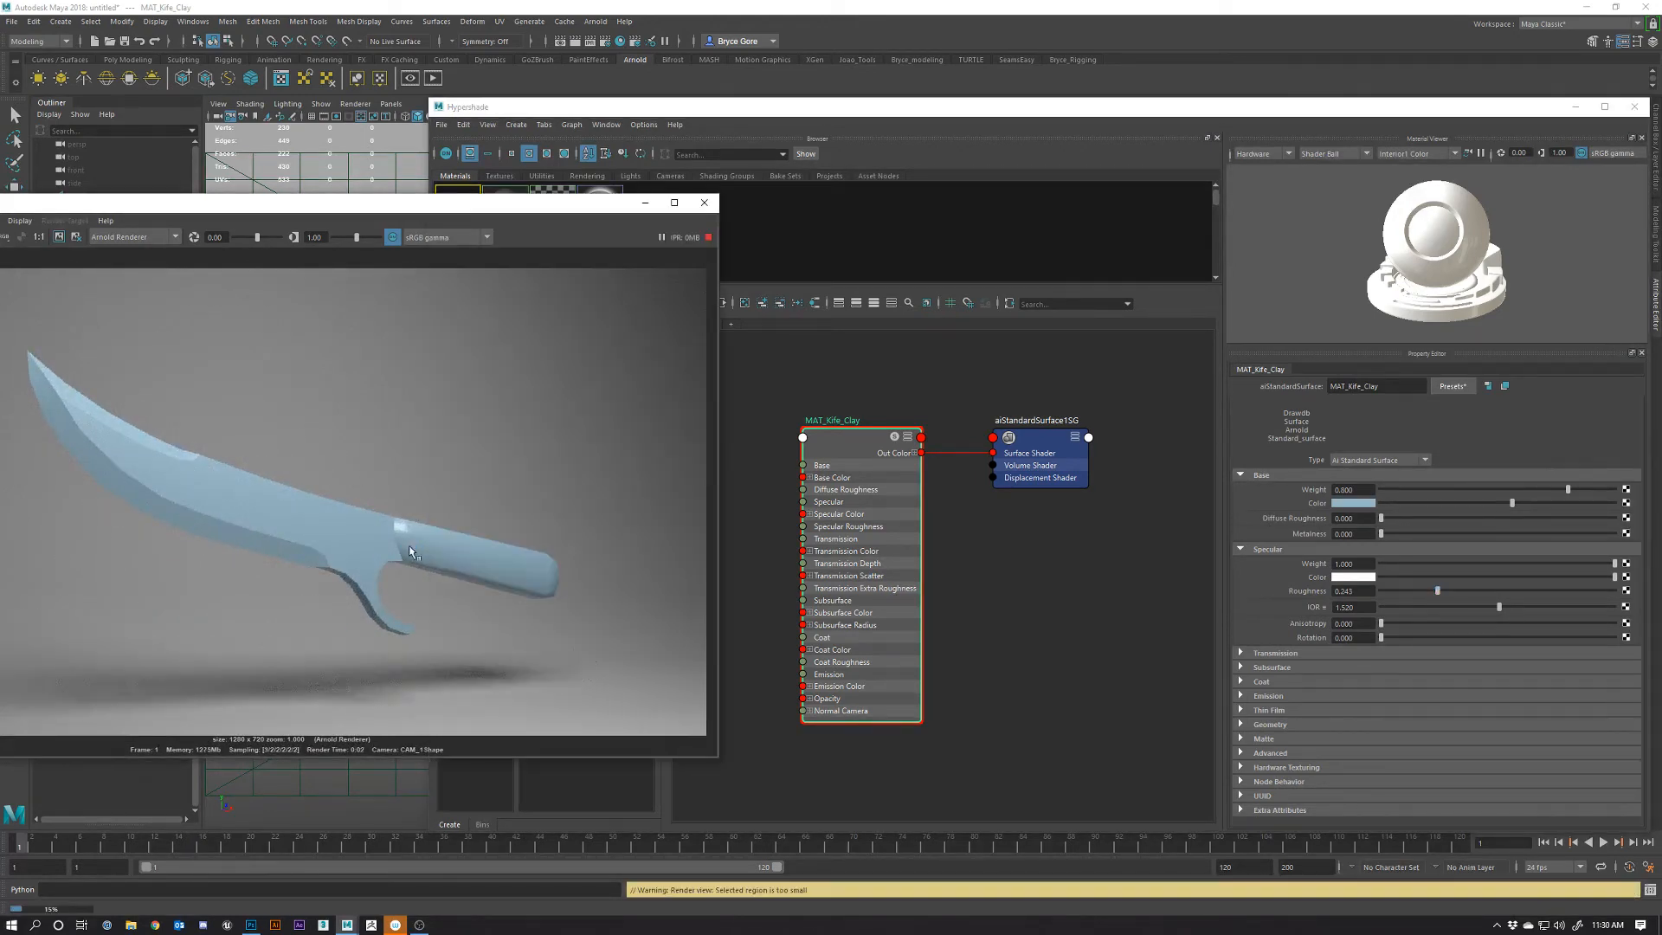
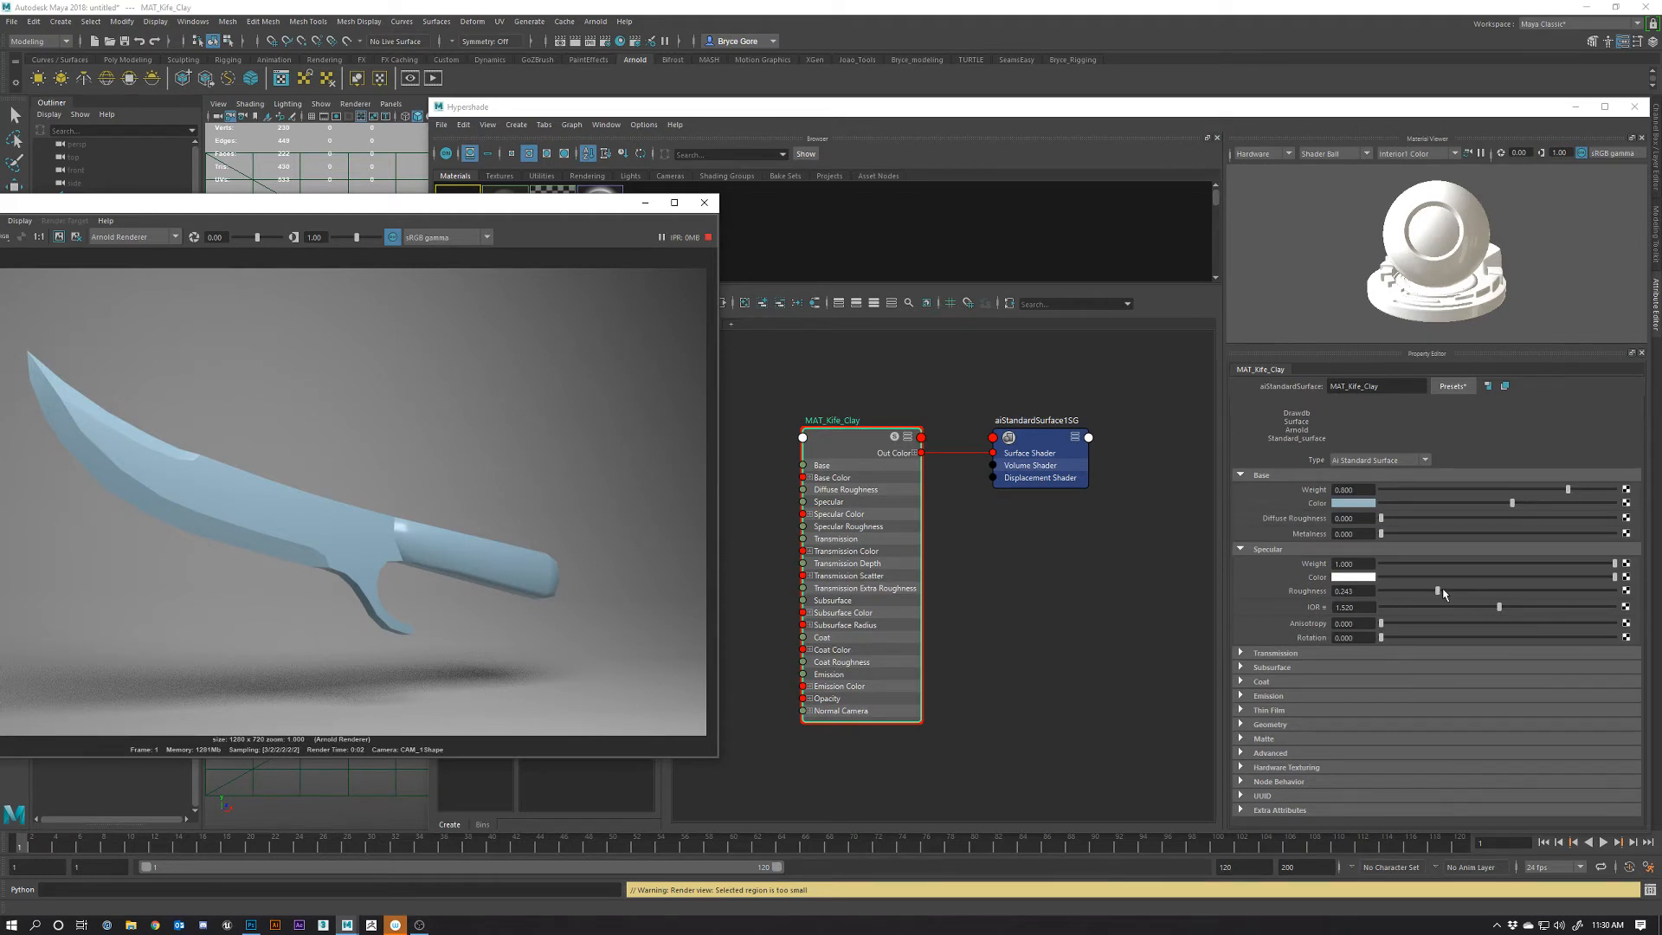
# Set MAT_Kife_Clay's specular roughness to 0.413 and specular weight to 0.402
pyautogui.click(1477, 593)
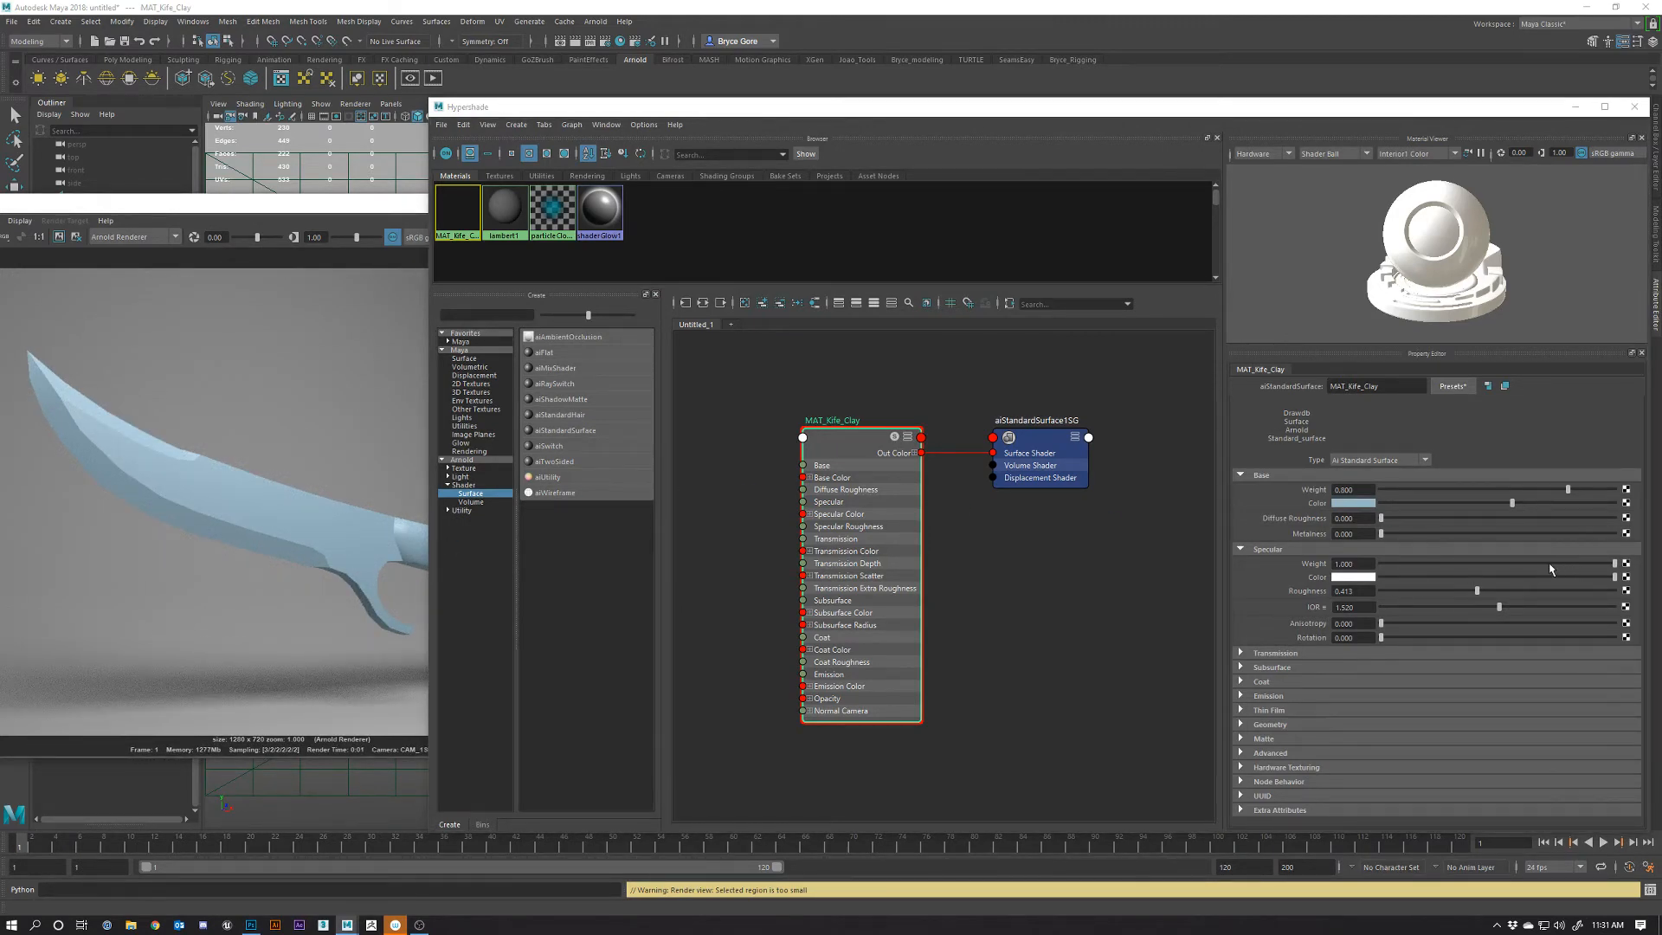
pyautogui.moveTo(1575, 563); pyautogui.dragTo(1491, 563)
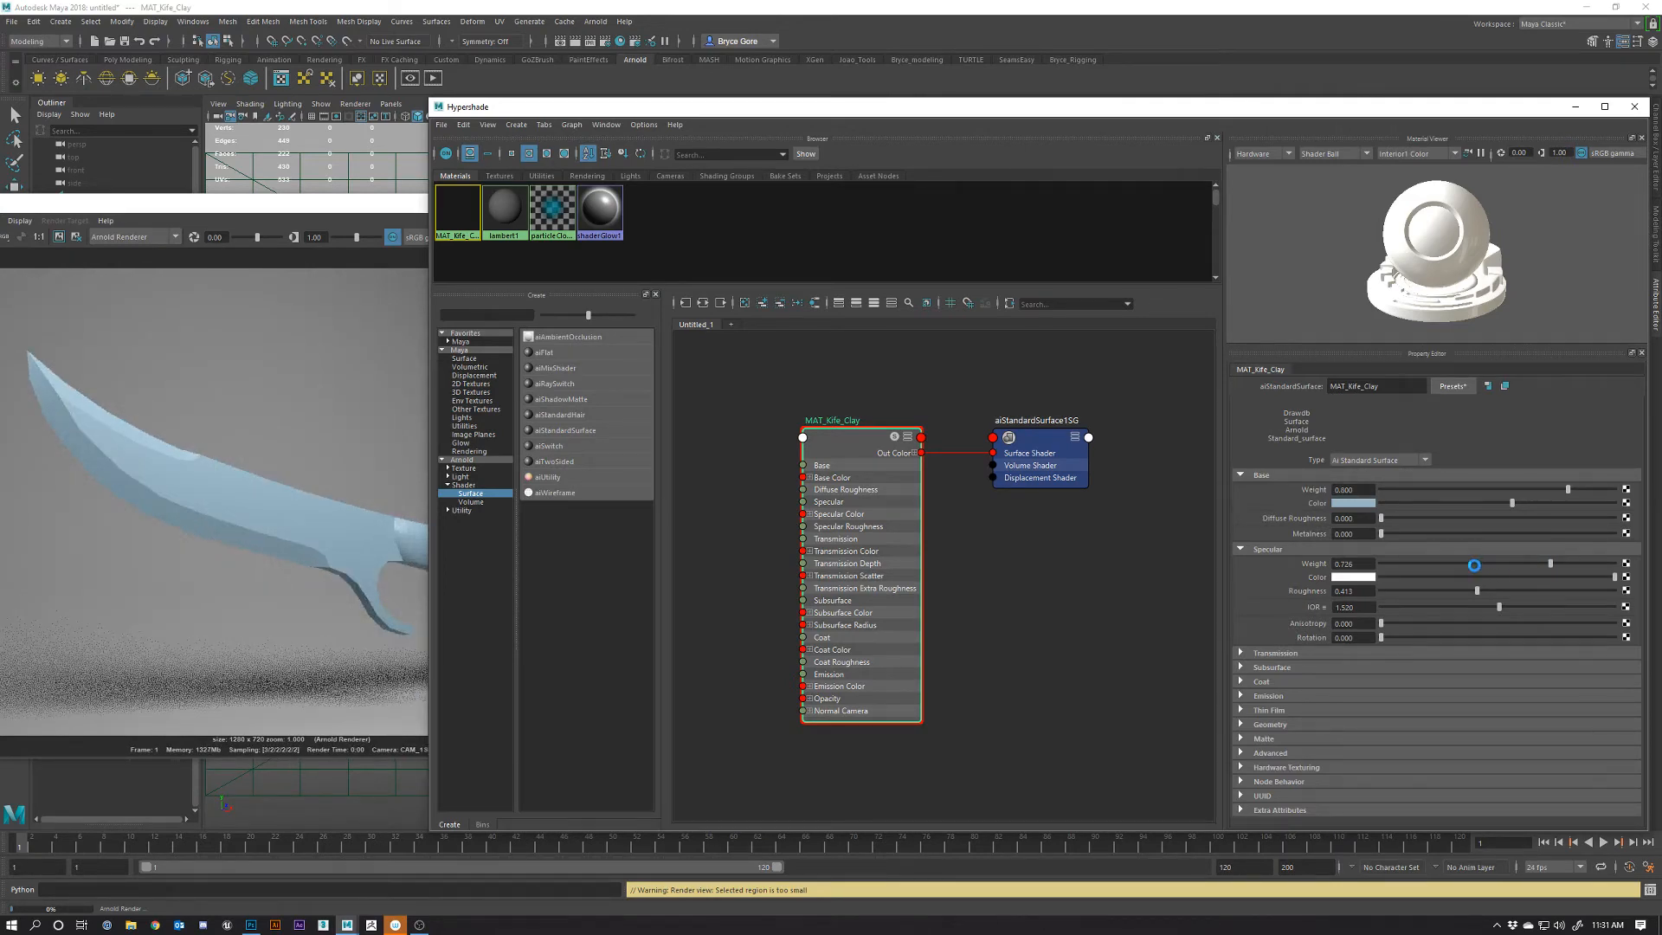
pyautogui.click(1474, 564)
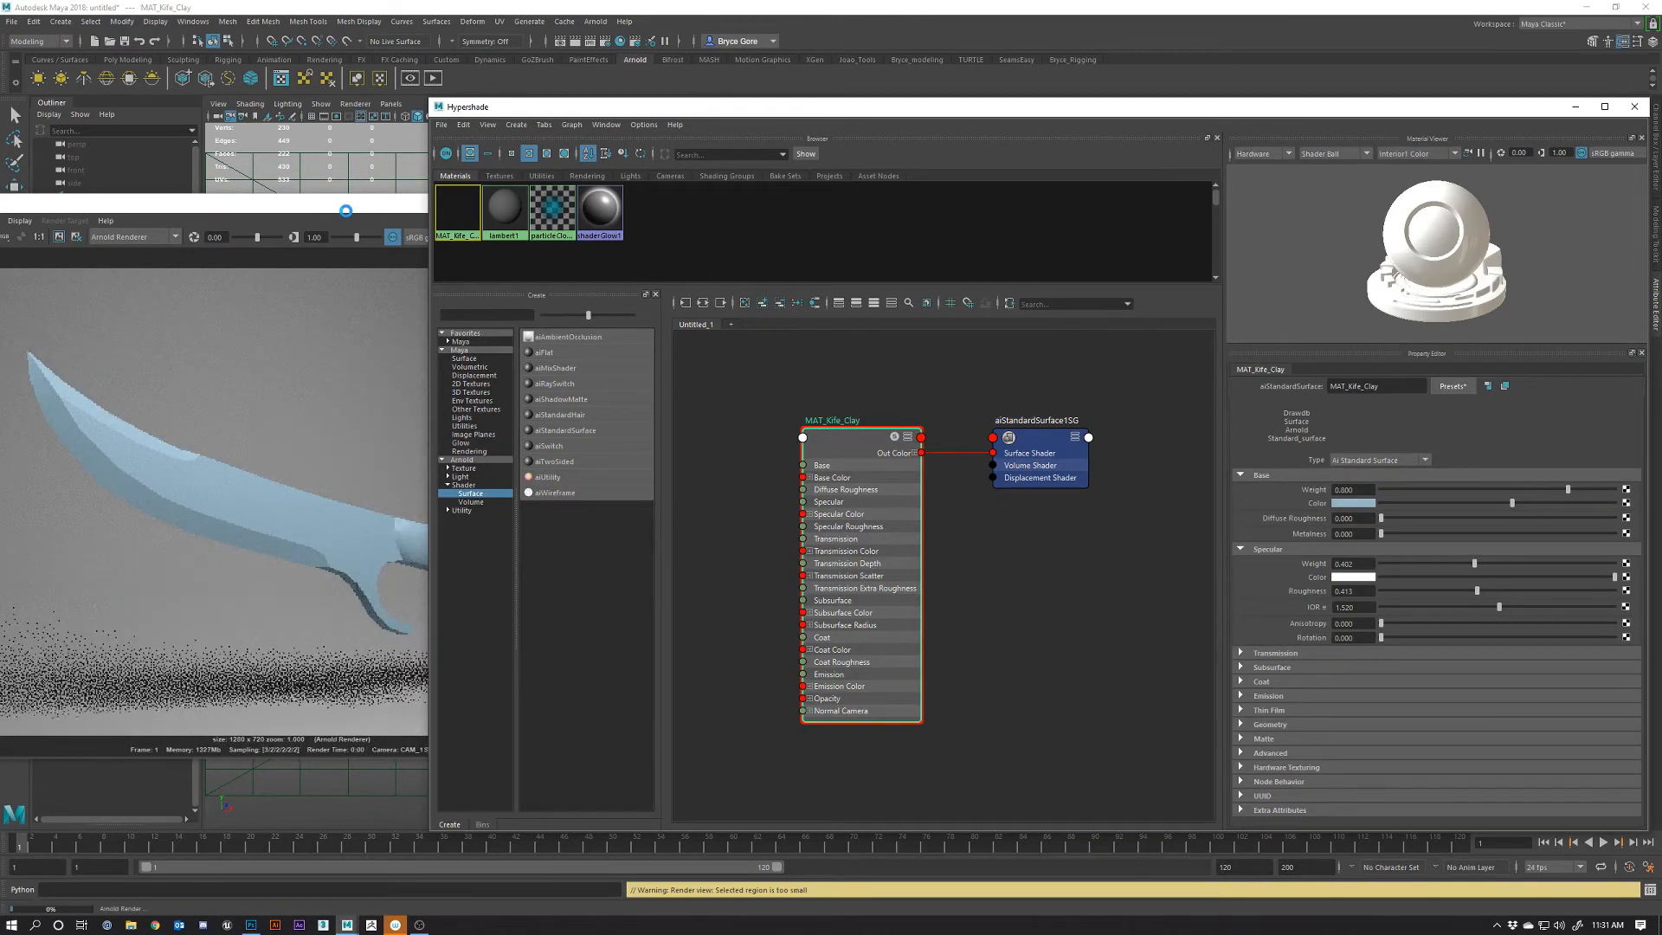
# Move the render preview window to the right and bring the Hypershade graph forward
pyautogui.click(345, 210)
pyautogui.moveTo(425, 212); pyautogui.dragTo(527, 208)
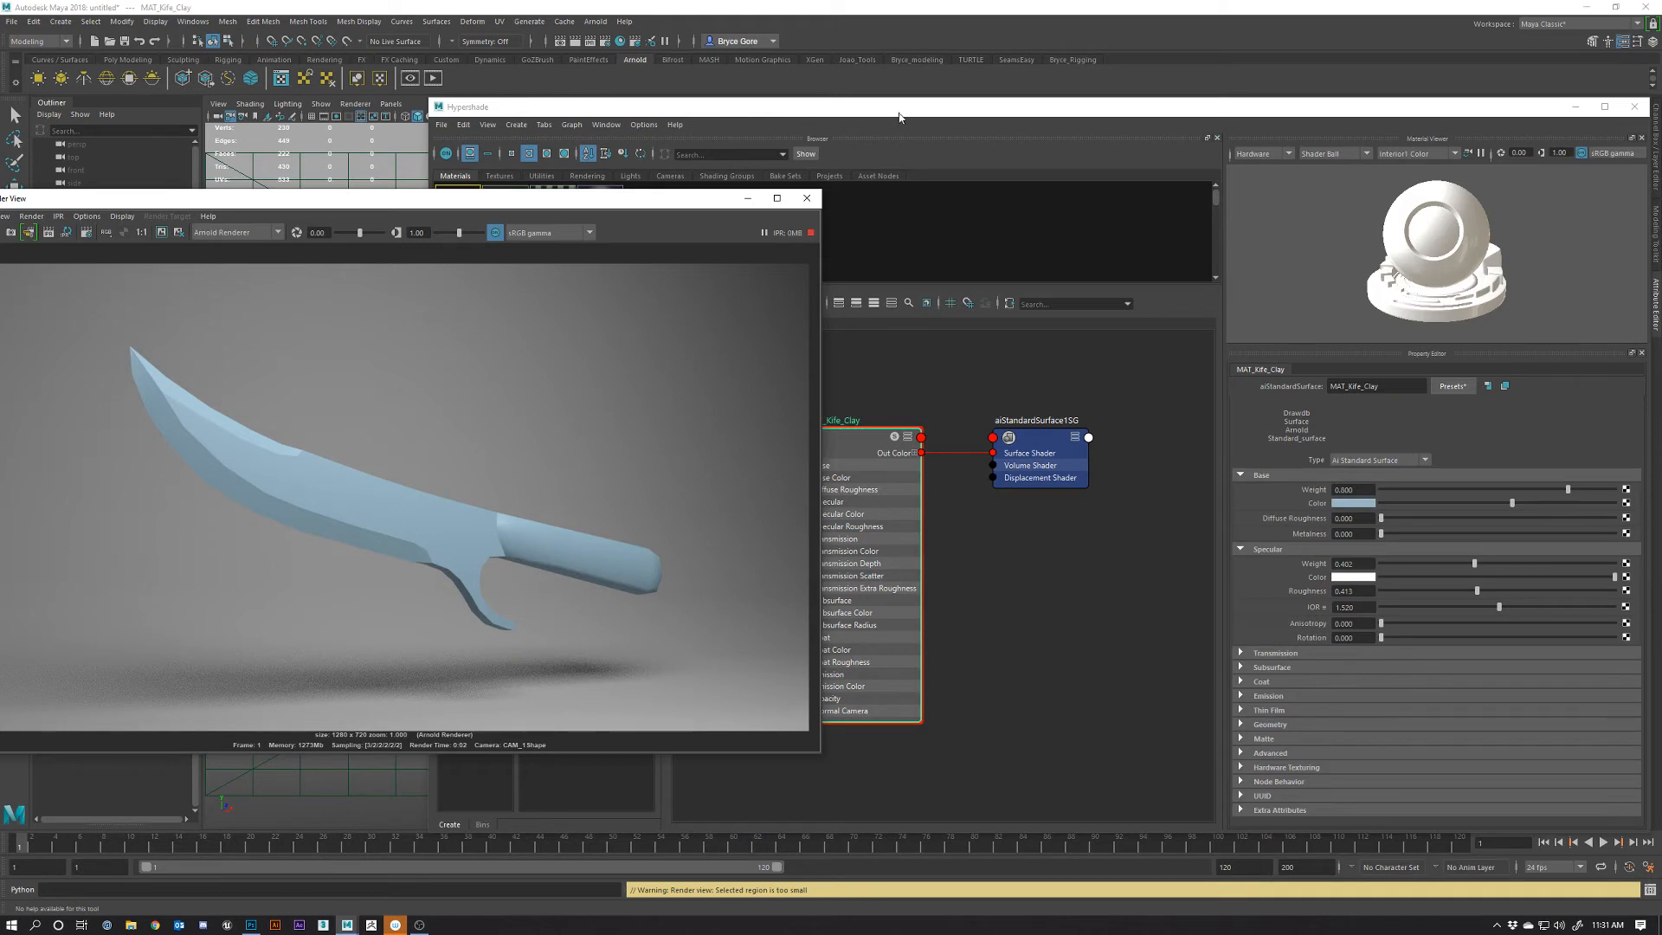
pyautogui.click(898, 117)
pyautogui.click(303, 204)
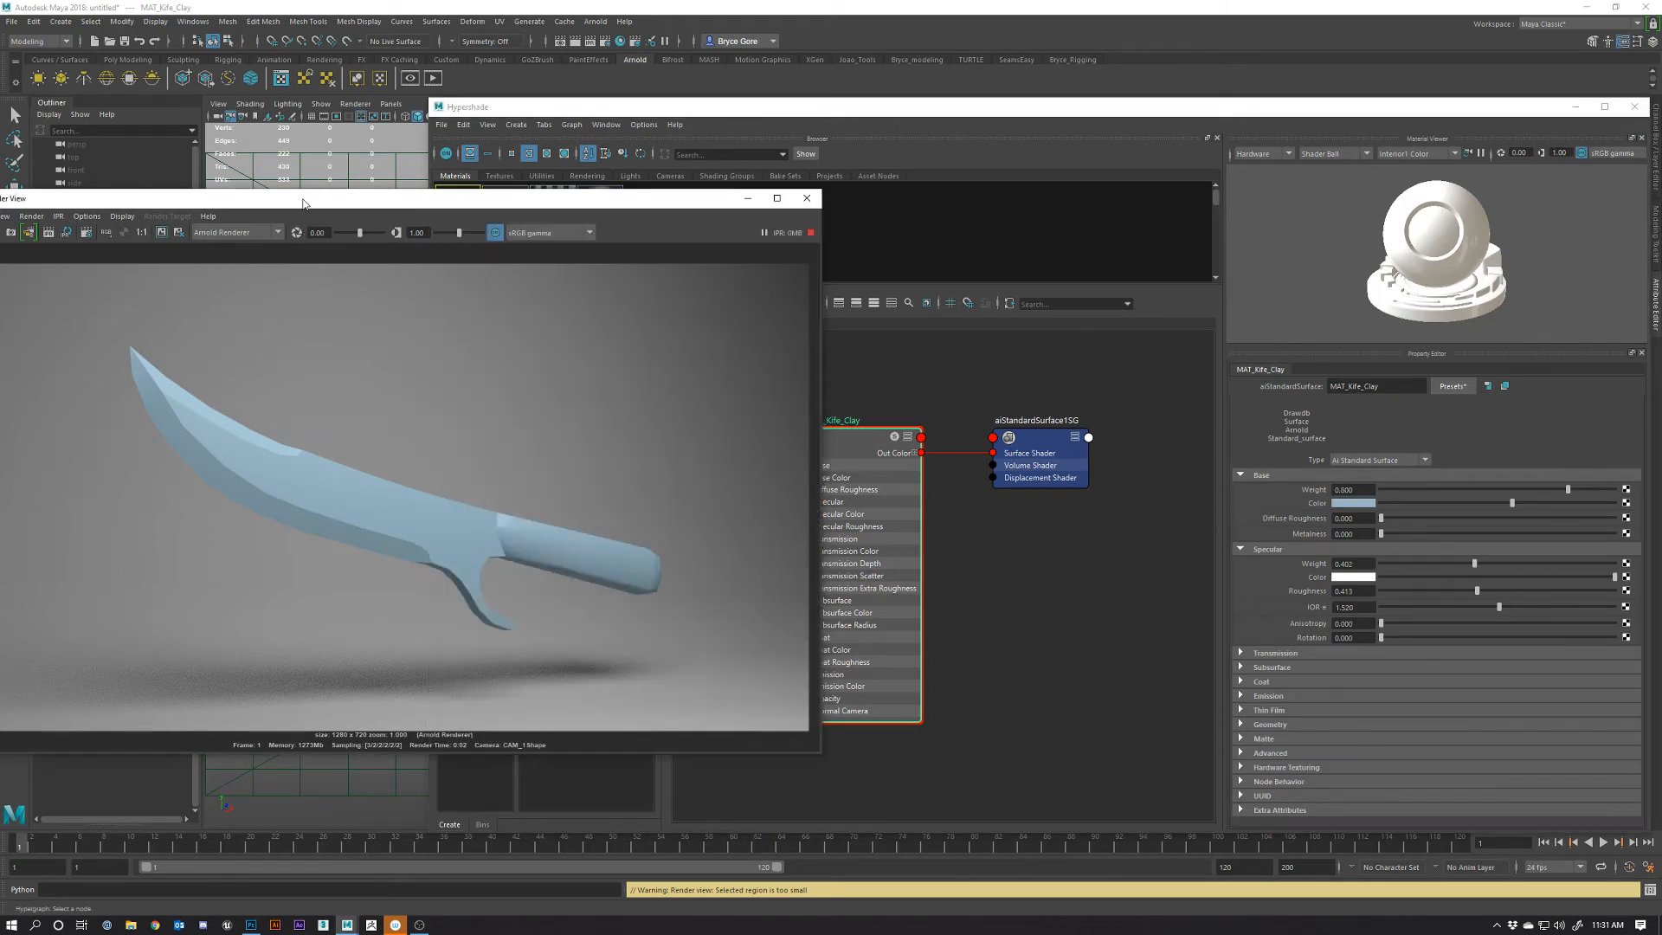
pyautogui.click(935, 405)
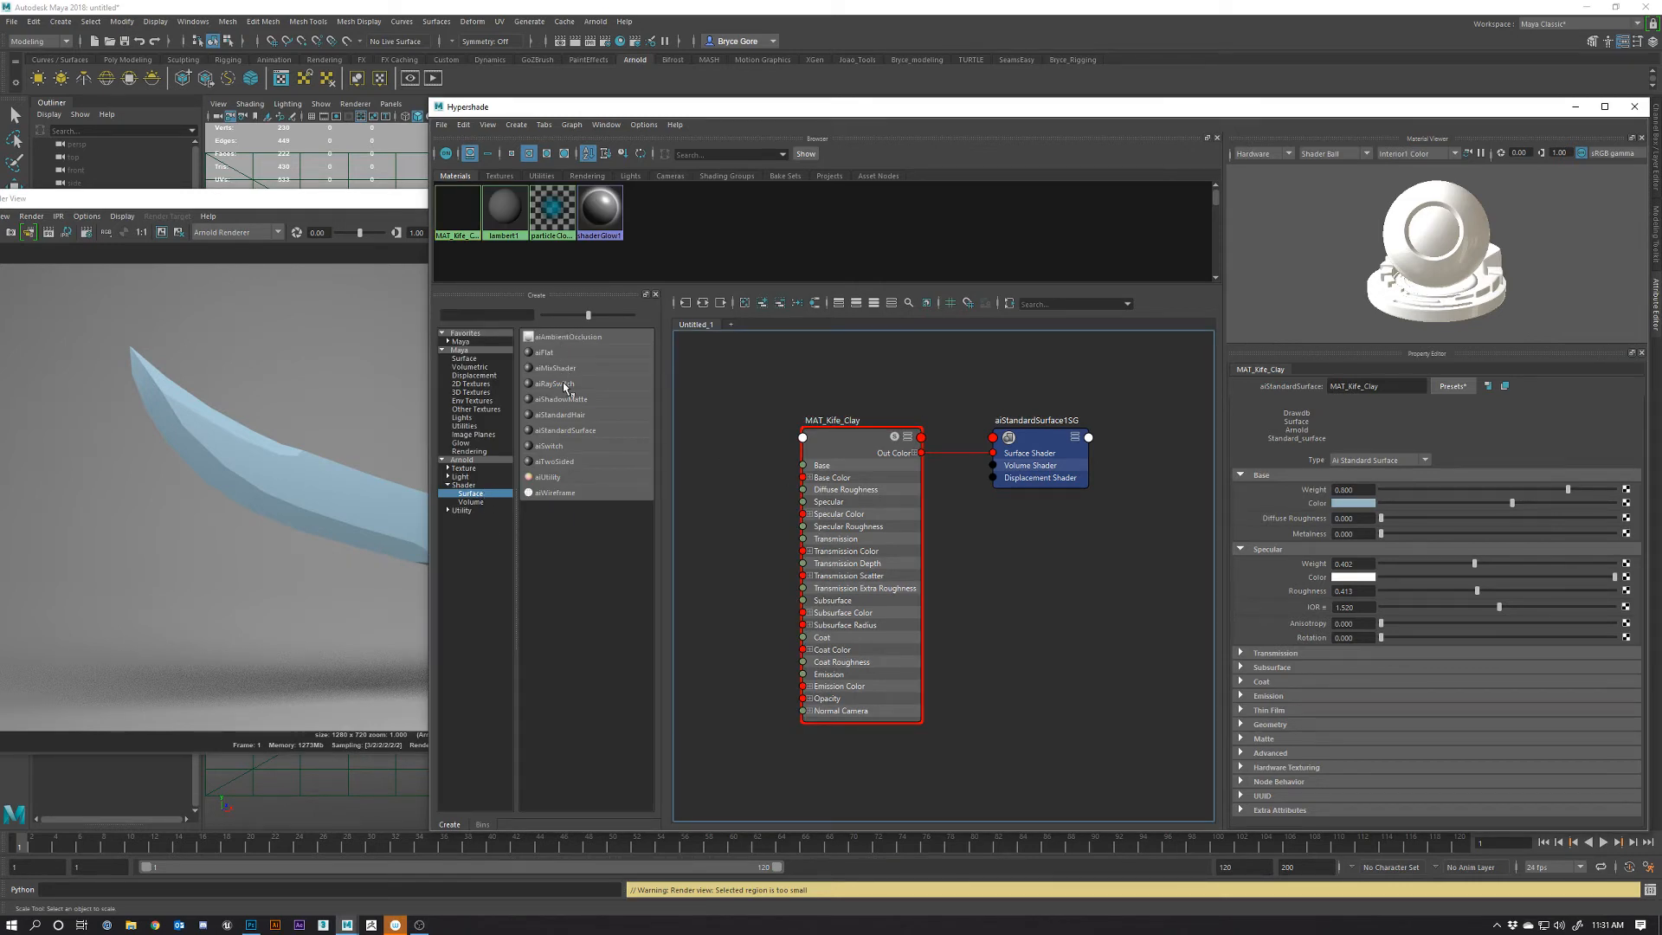
# Create a new aiStandardSurface material and arrange its nodes beside MAT_Kife_Clay
pyautogui.click(553, 430)
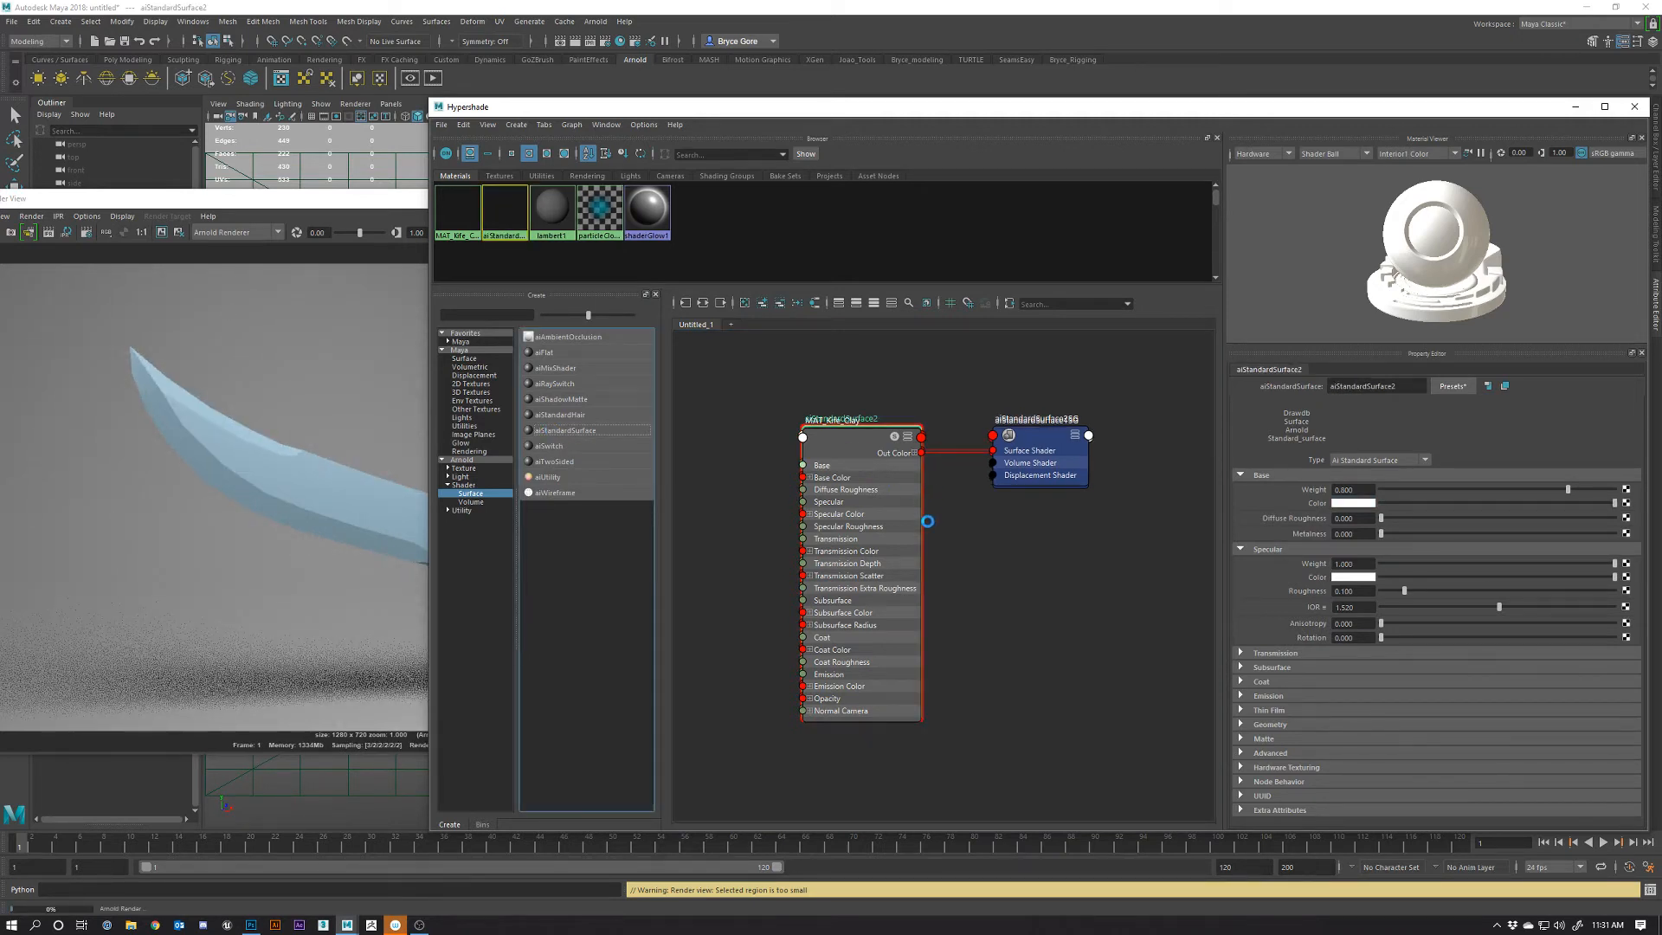
pyautogui.moveTo(891, 465); pyautogui.dragTo(1017, 562)
pyautogui.moveTo(1041, 443); pyautogui.dragTo(963, 376)
pyautogui.moveTo(1150, 537); pyautogui.dragTo(1091, 553)
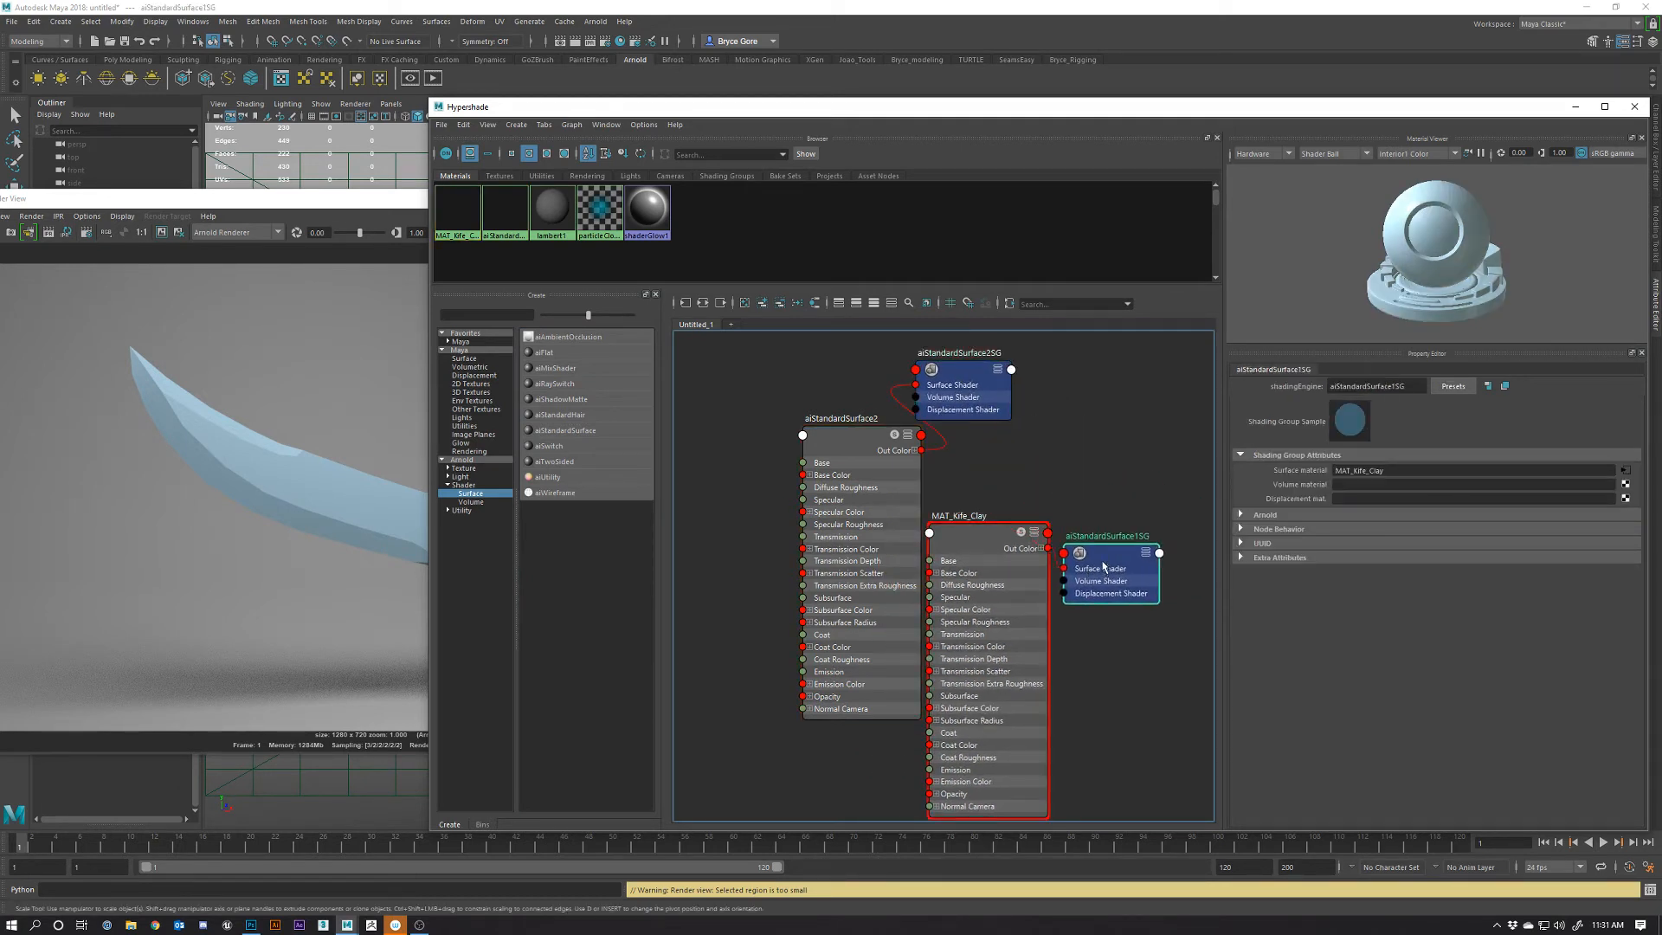
pyautogui.moveTo(839, 480); pyautogui.dragTo(811, 479)
# Rename the new material to MAT_BD_Clay and select the backdrop plane
pyautogui.doubleClick(834, 416)
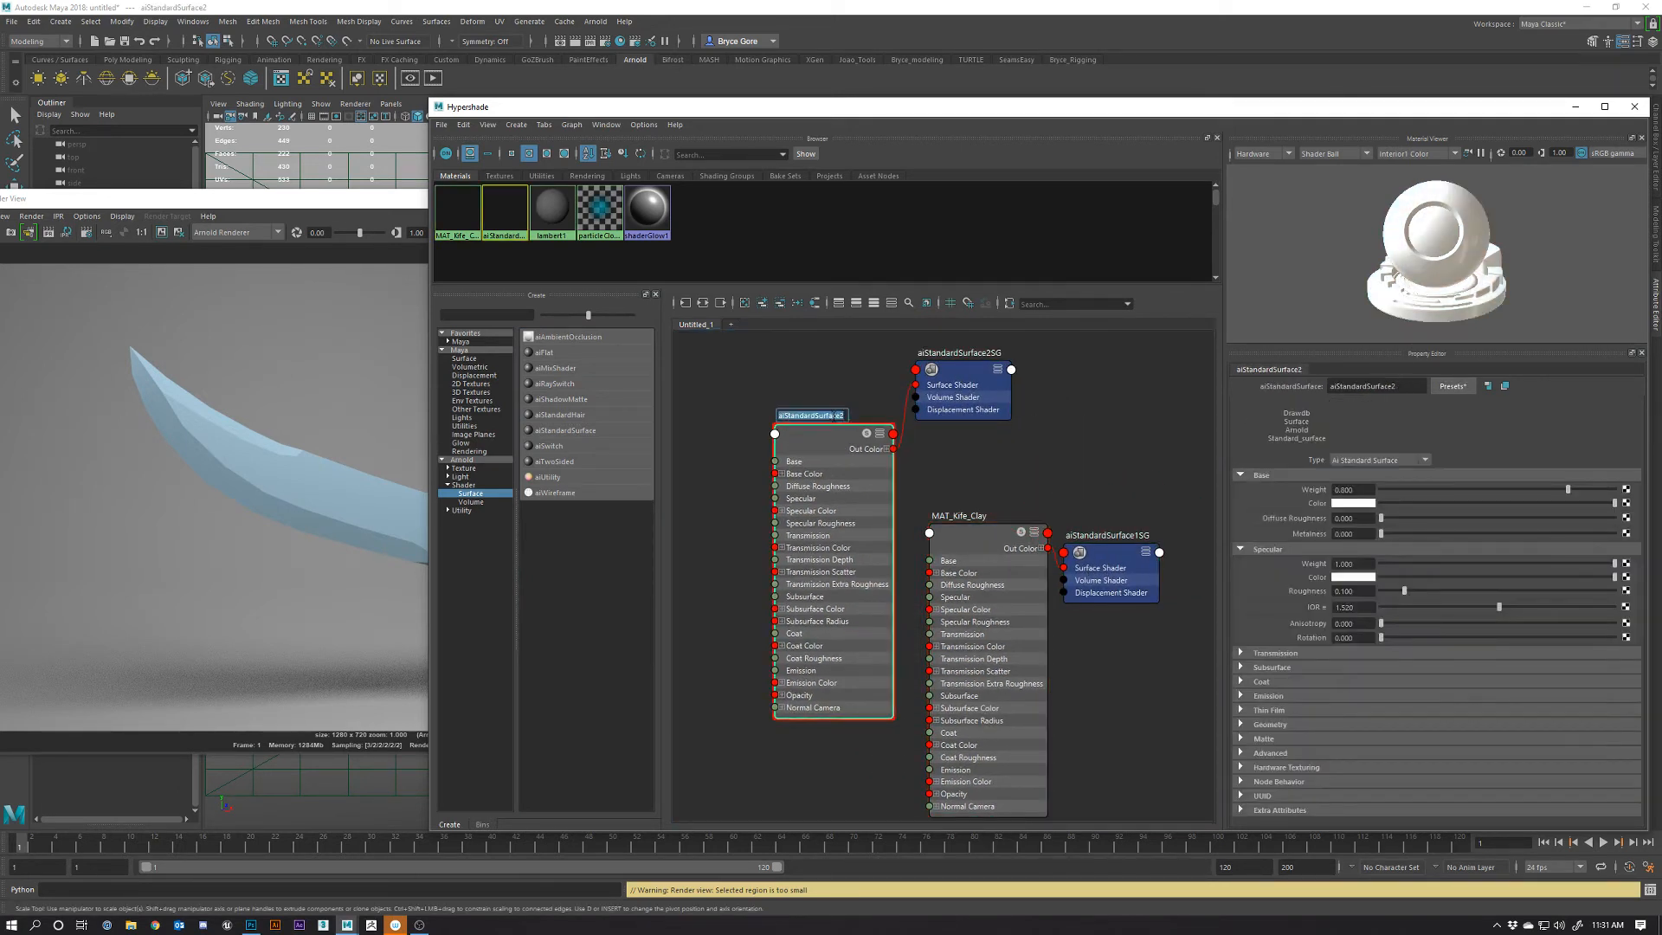
pyautogui.write('M')
pyautogui.write('AT_BD_Clay')
pyautogui.press('Return')
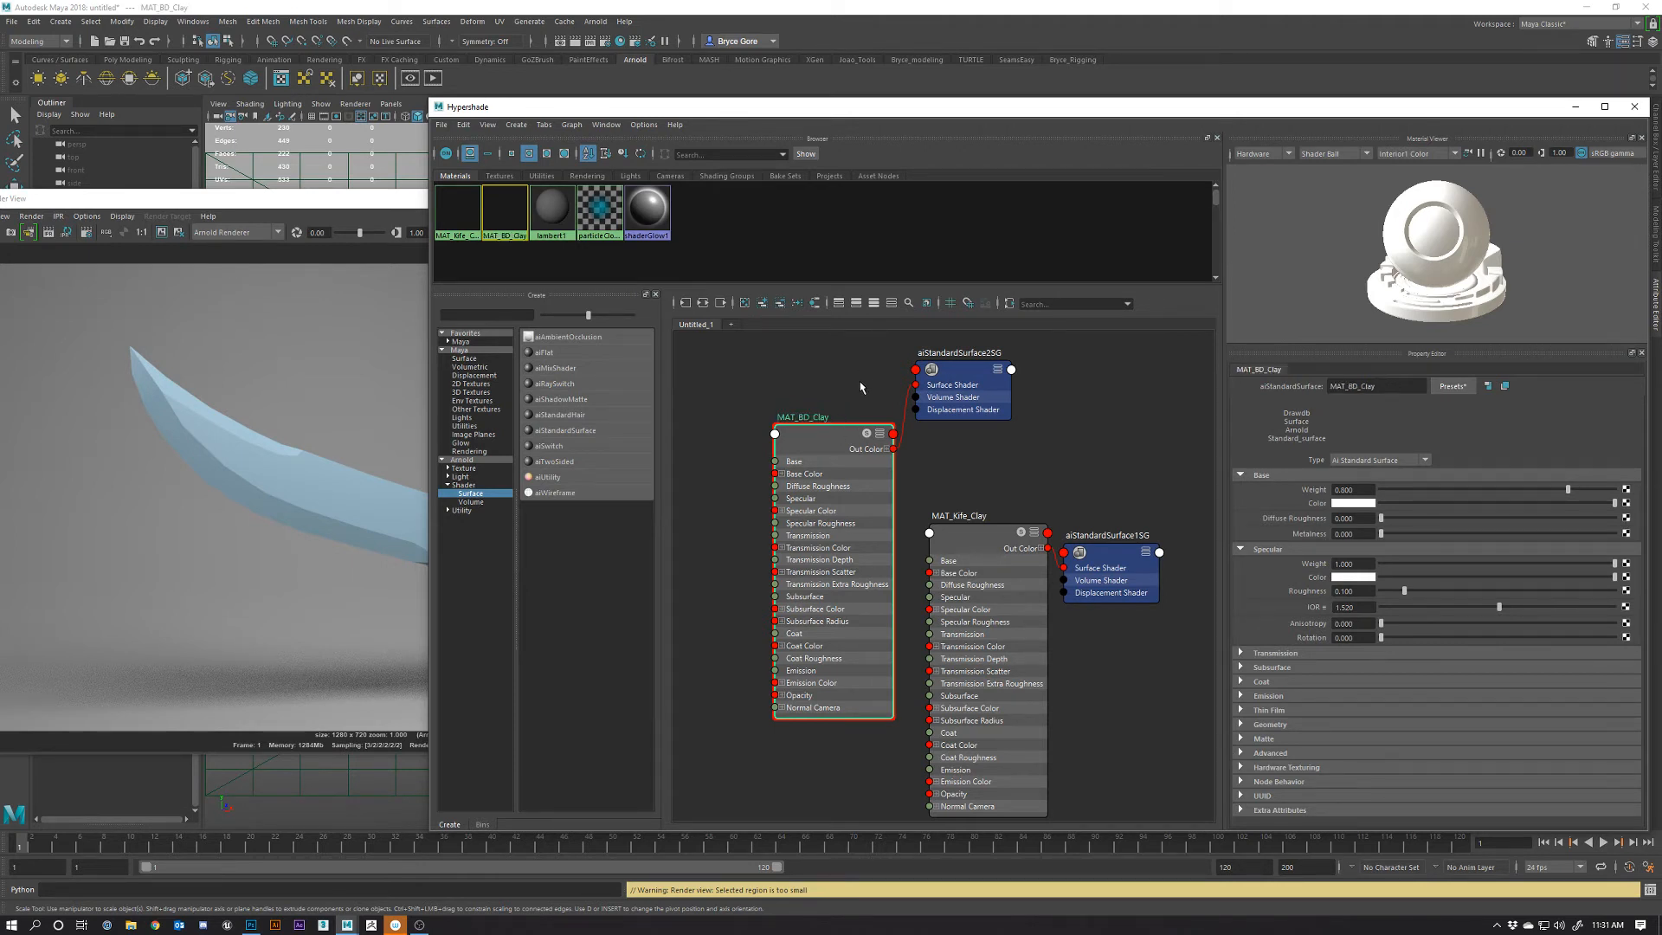
pyautogui.click(325, 169)
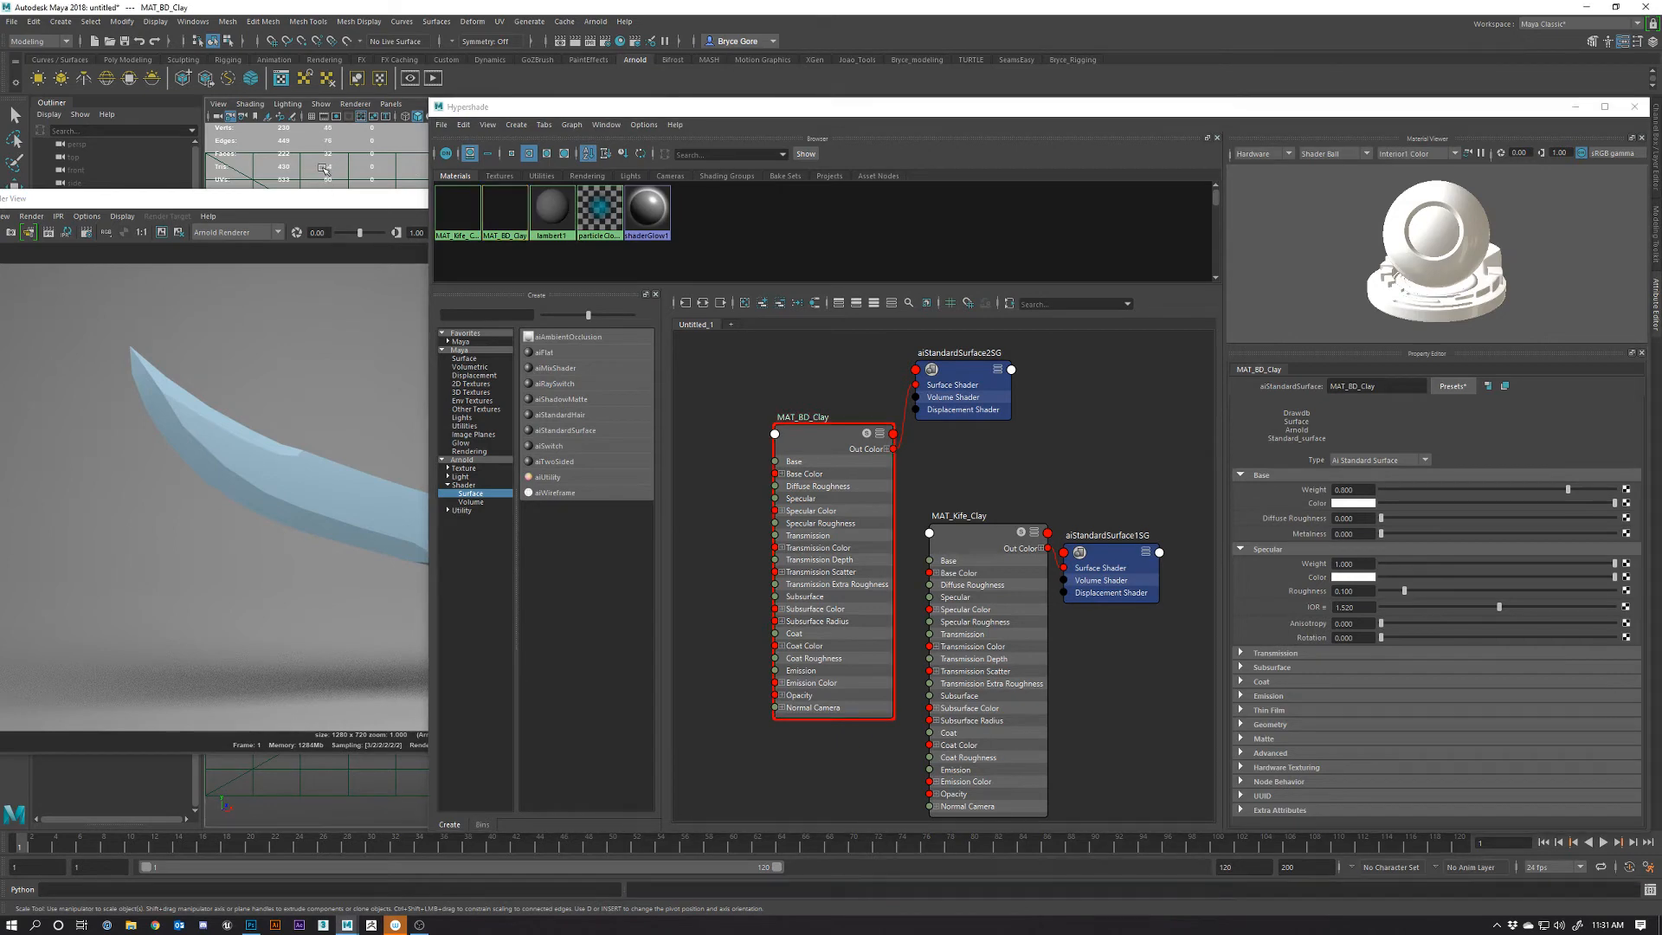
pyautogui.moveTo(299, 203); pyautogui.dragTo(239, 253)
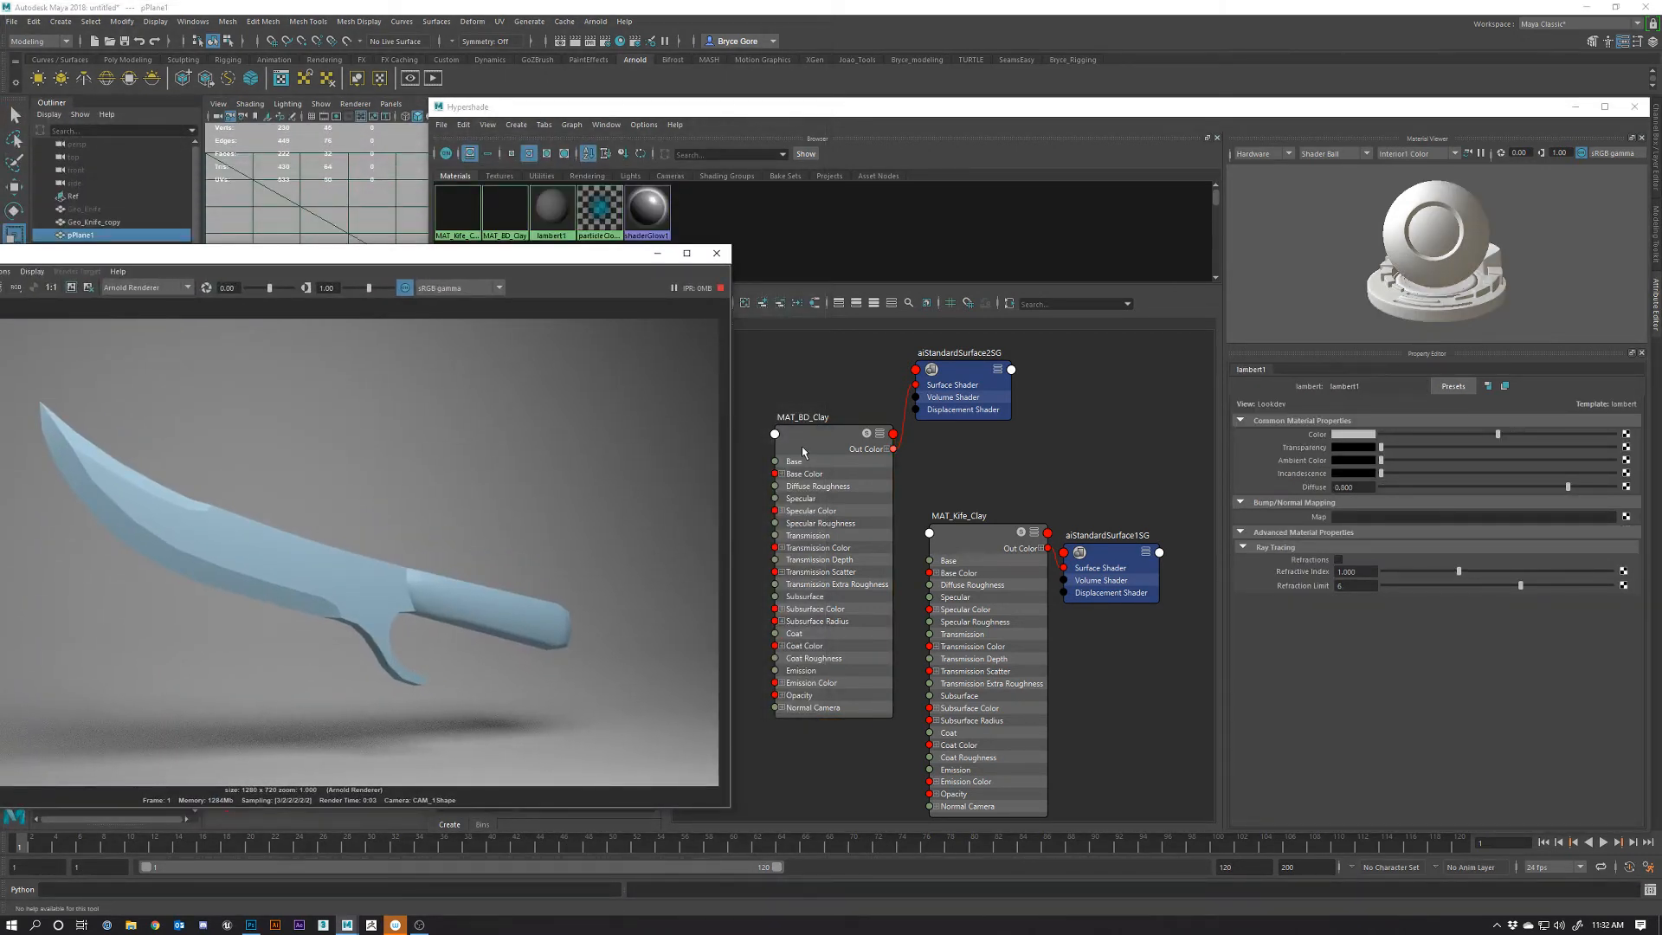
# Assign MAT_BD_Clay to the selected backdrop plane pPlane1 and show its attributes
pyautogui.click(801, 445)
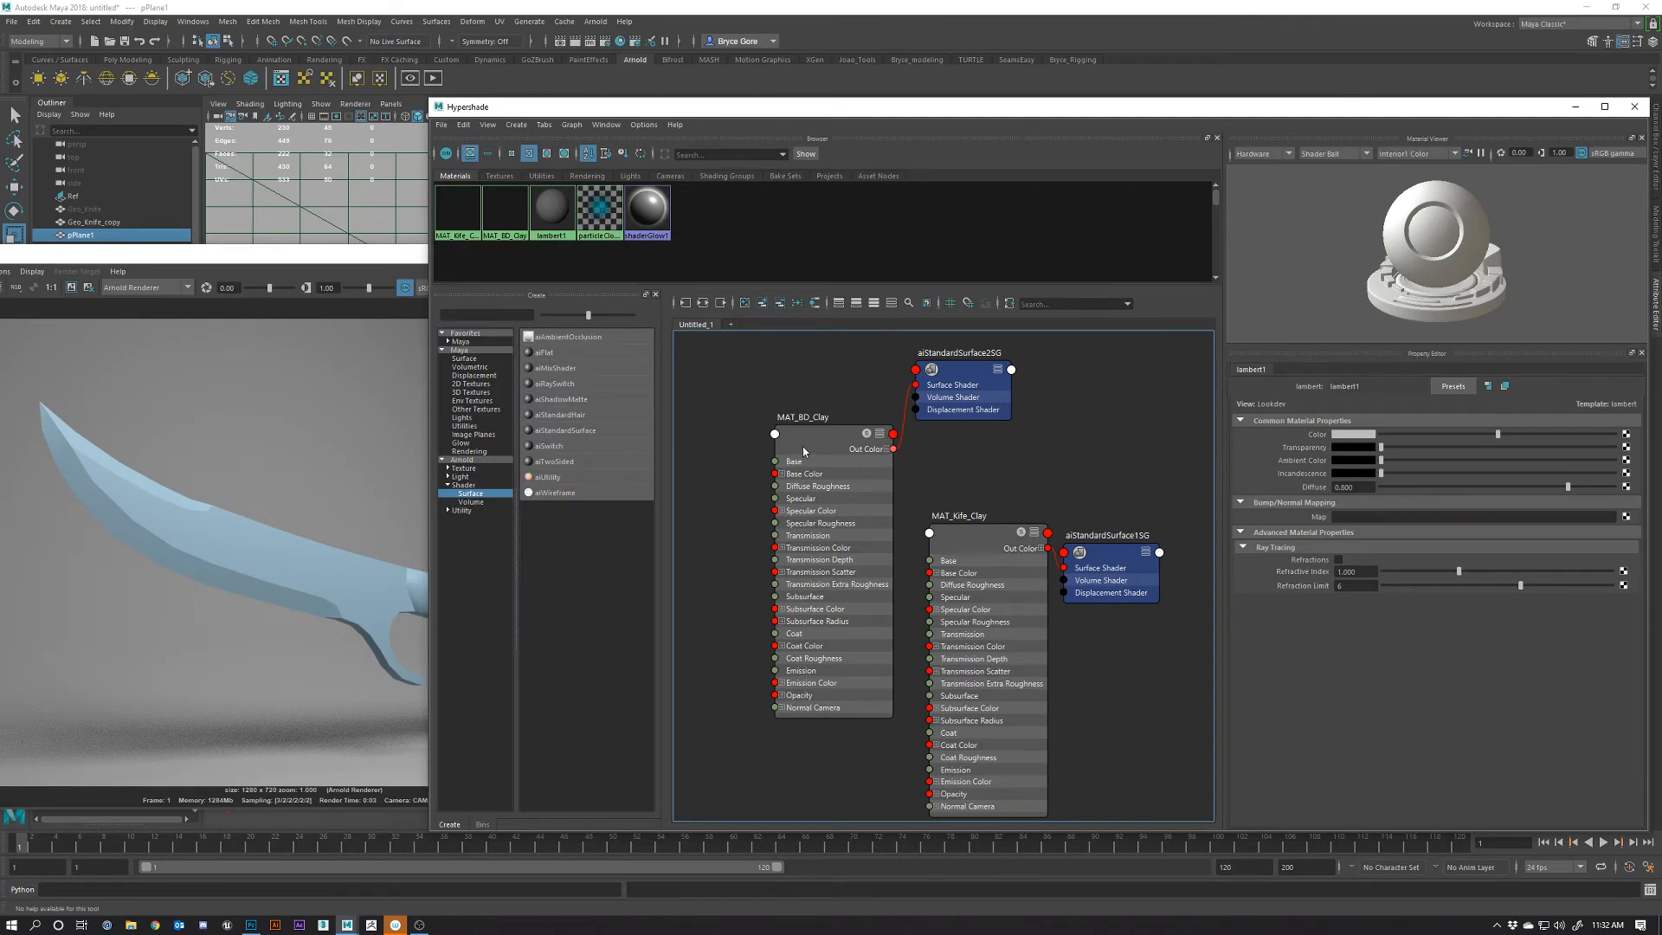
pyautogui.moveTo(823, 436); pyautogui.dragTo(811, 404, button='right')
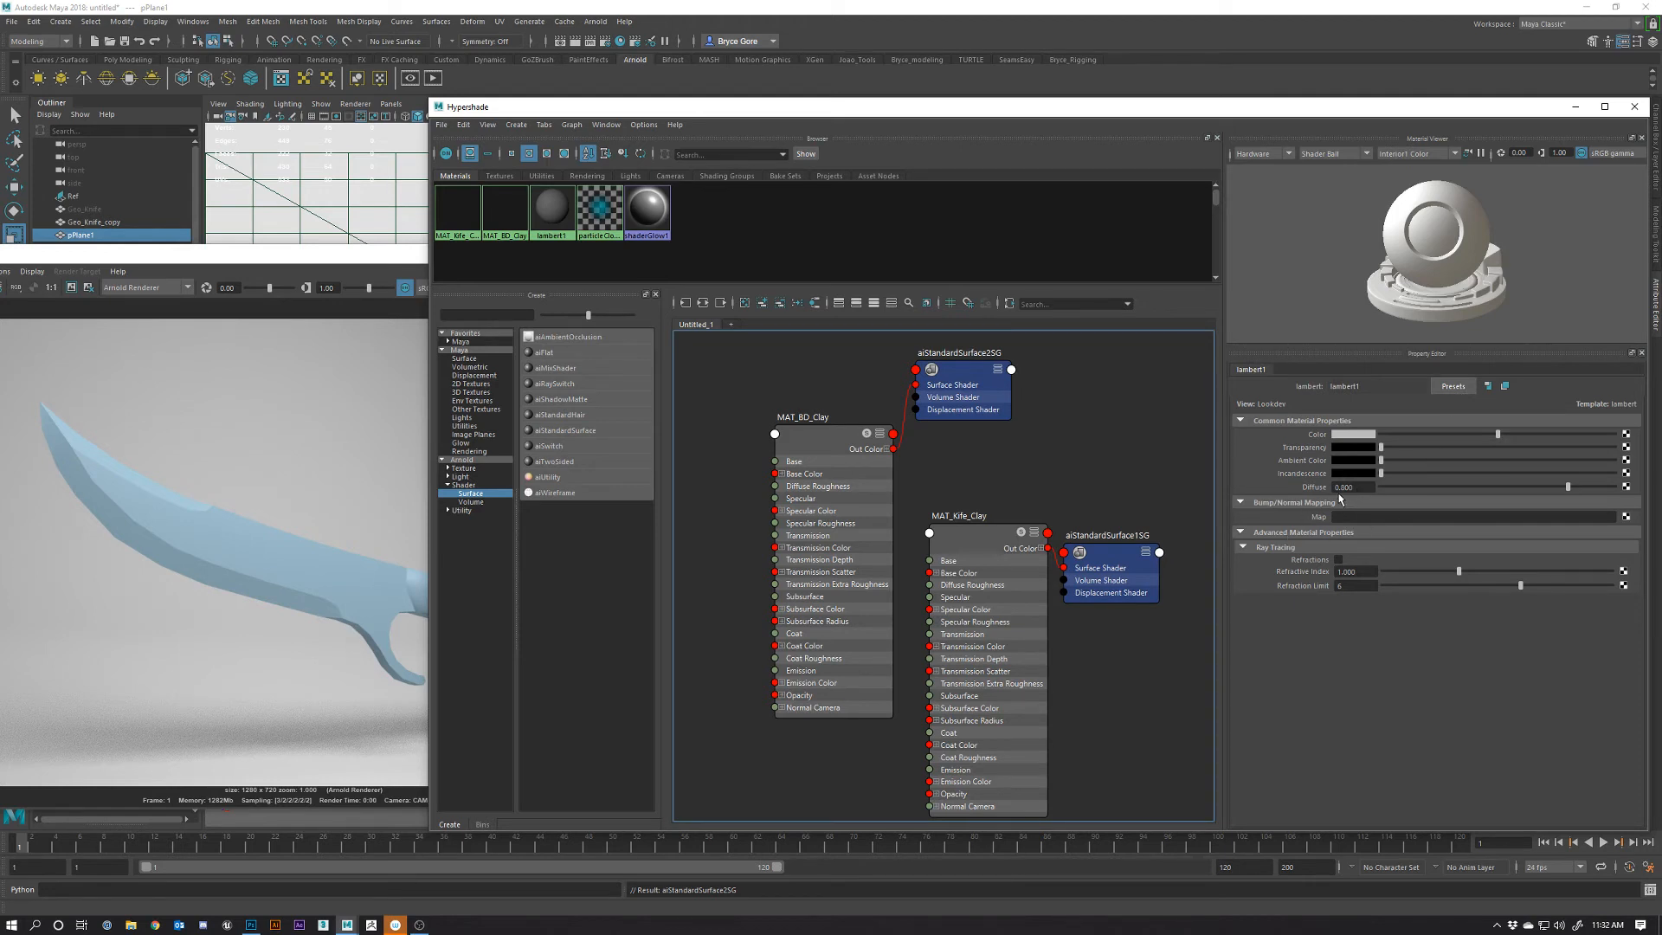
pyautogui.click(839, 441)
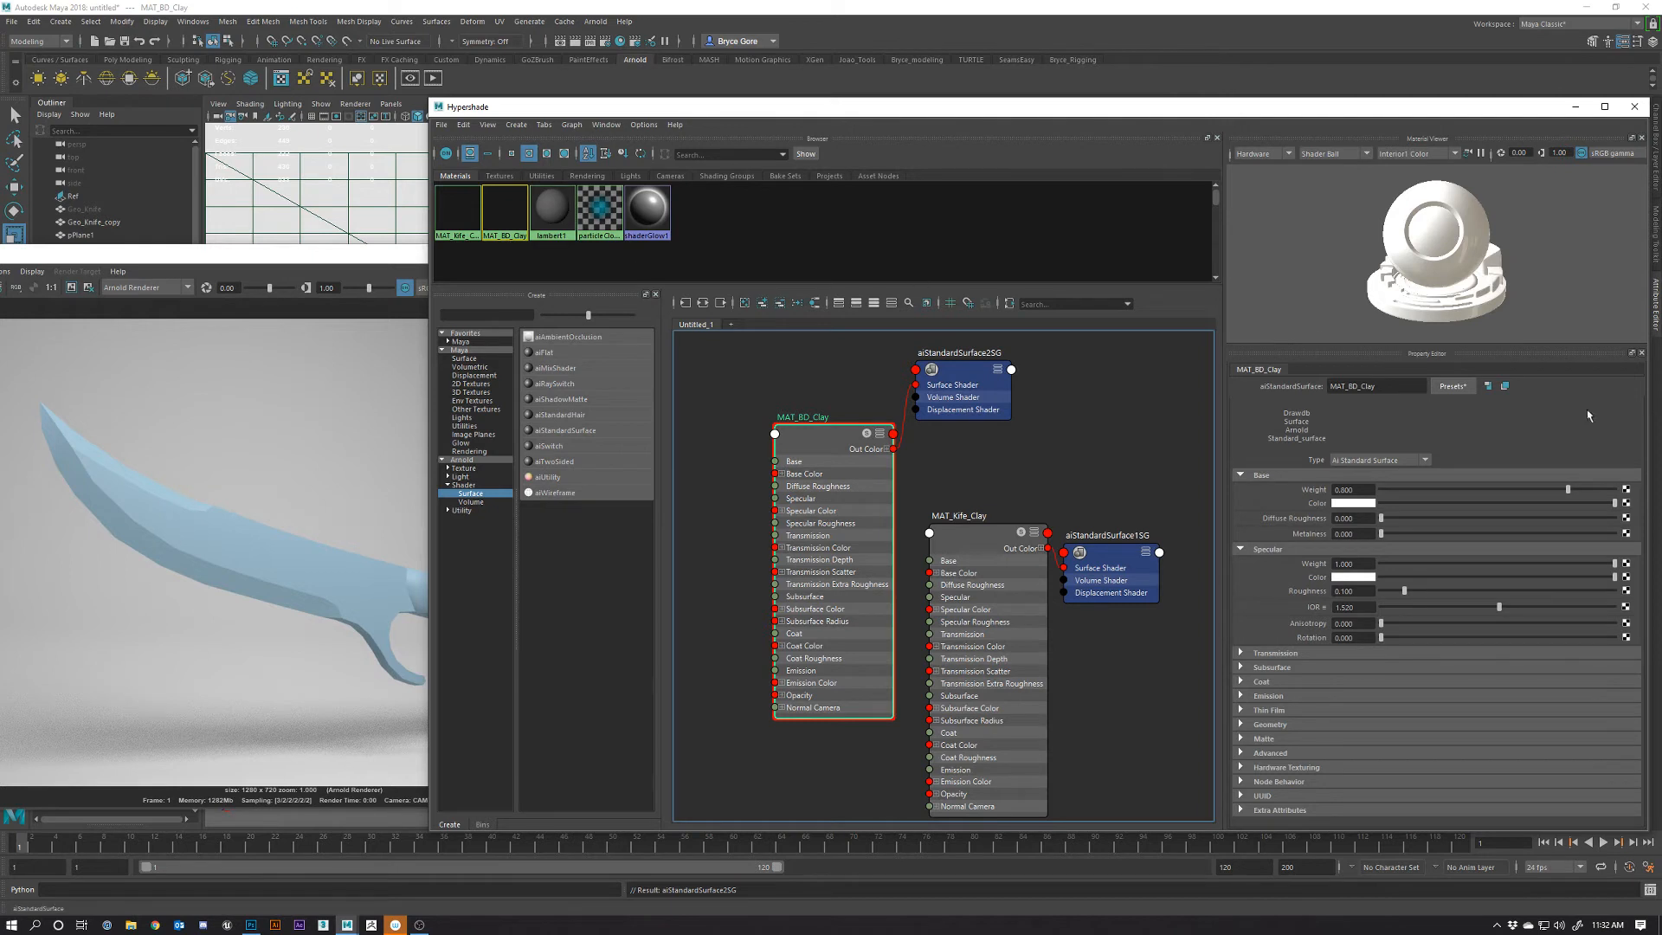
# Give MAT_BD_Clay a mid-grey base colour with a value of 0.404
pyautogui.click(1355, 504)
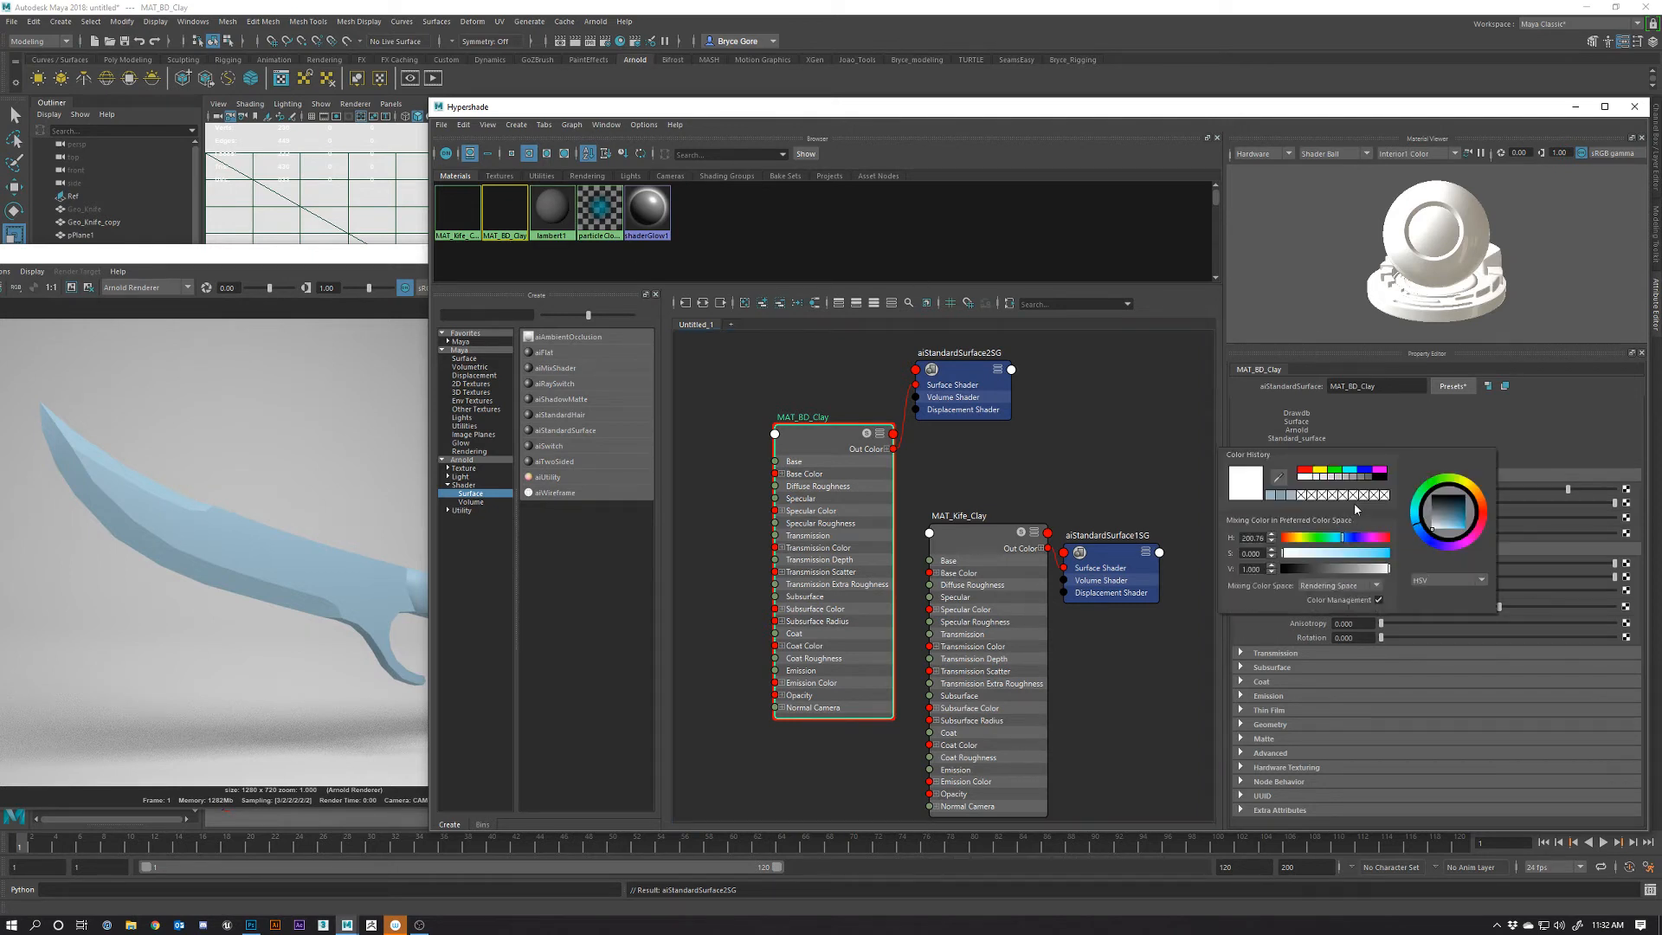
pyautogui.moveTo(1314, 572); pyautogui.dragTo(1337, 570)
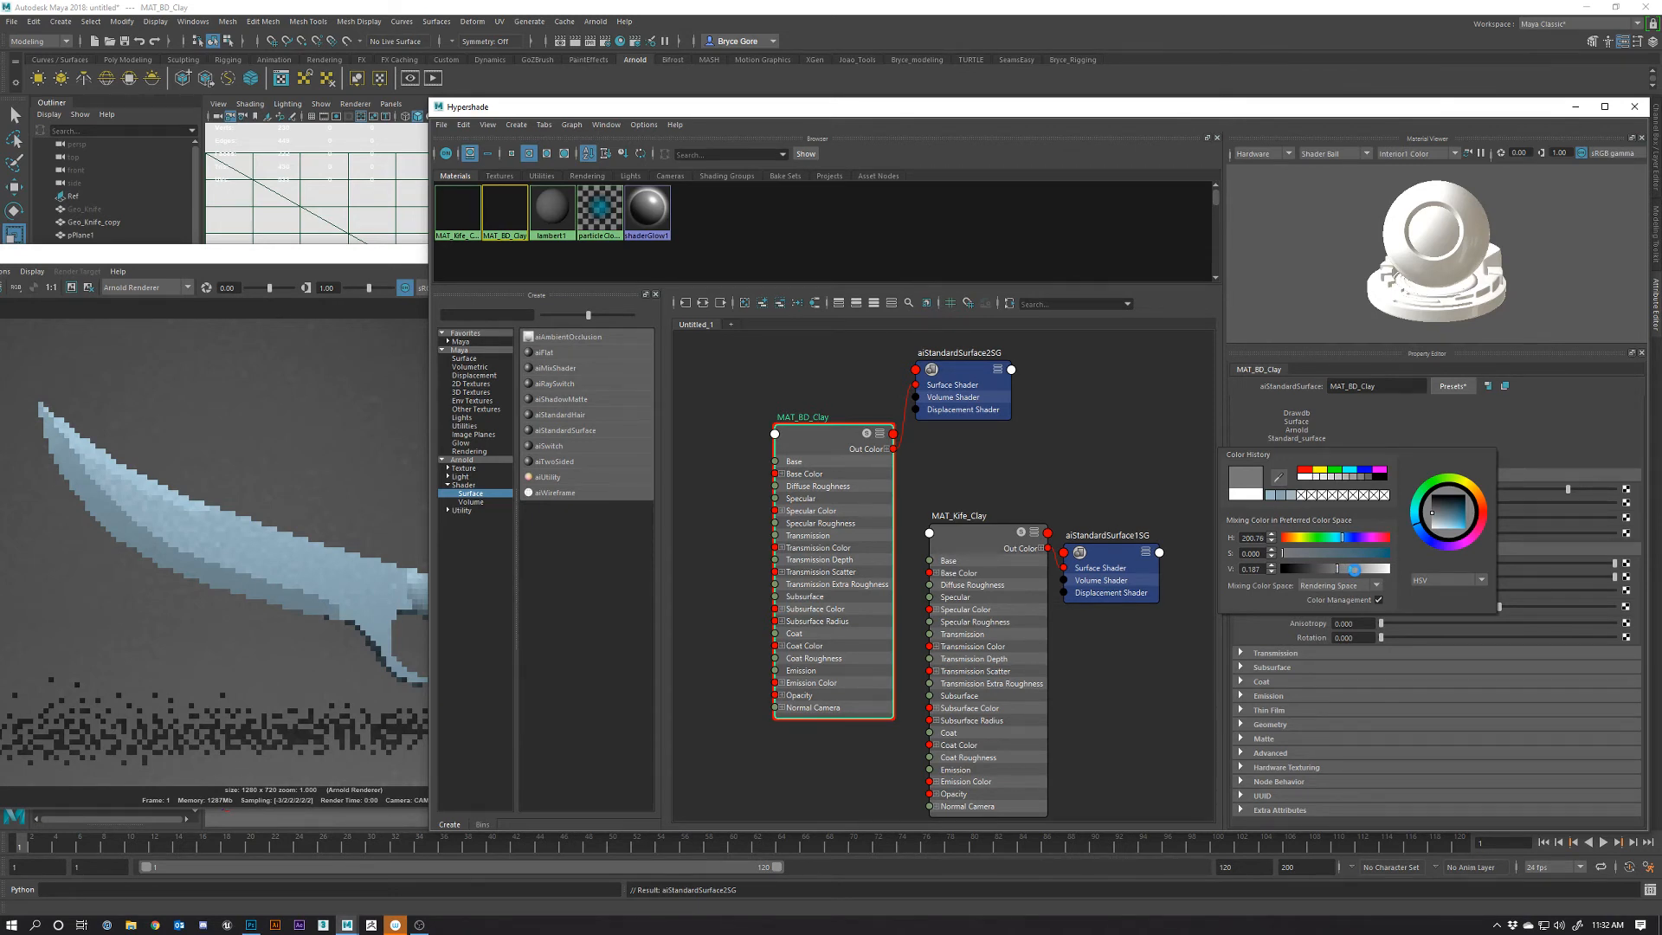
pyautogui.moveTo(1353, 569); pyautogui.dragTo(1364, 570)
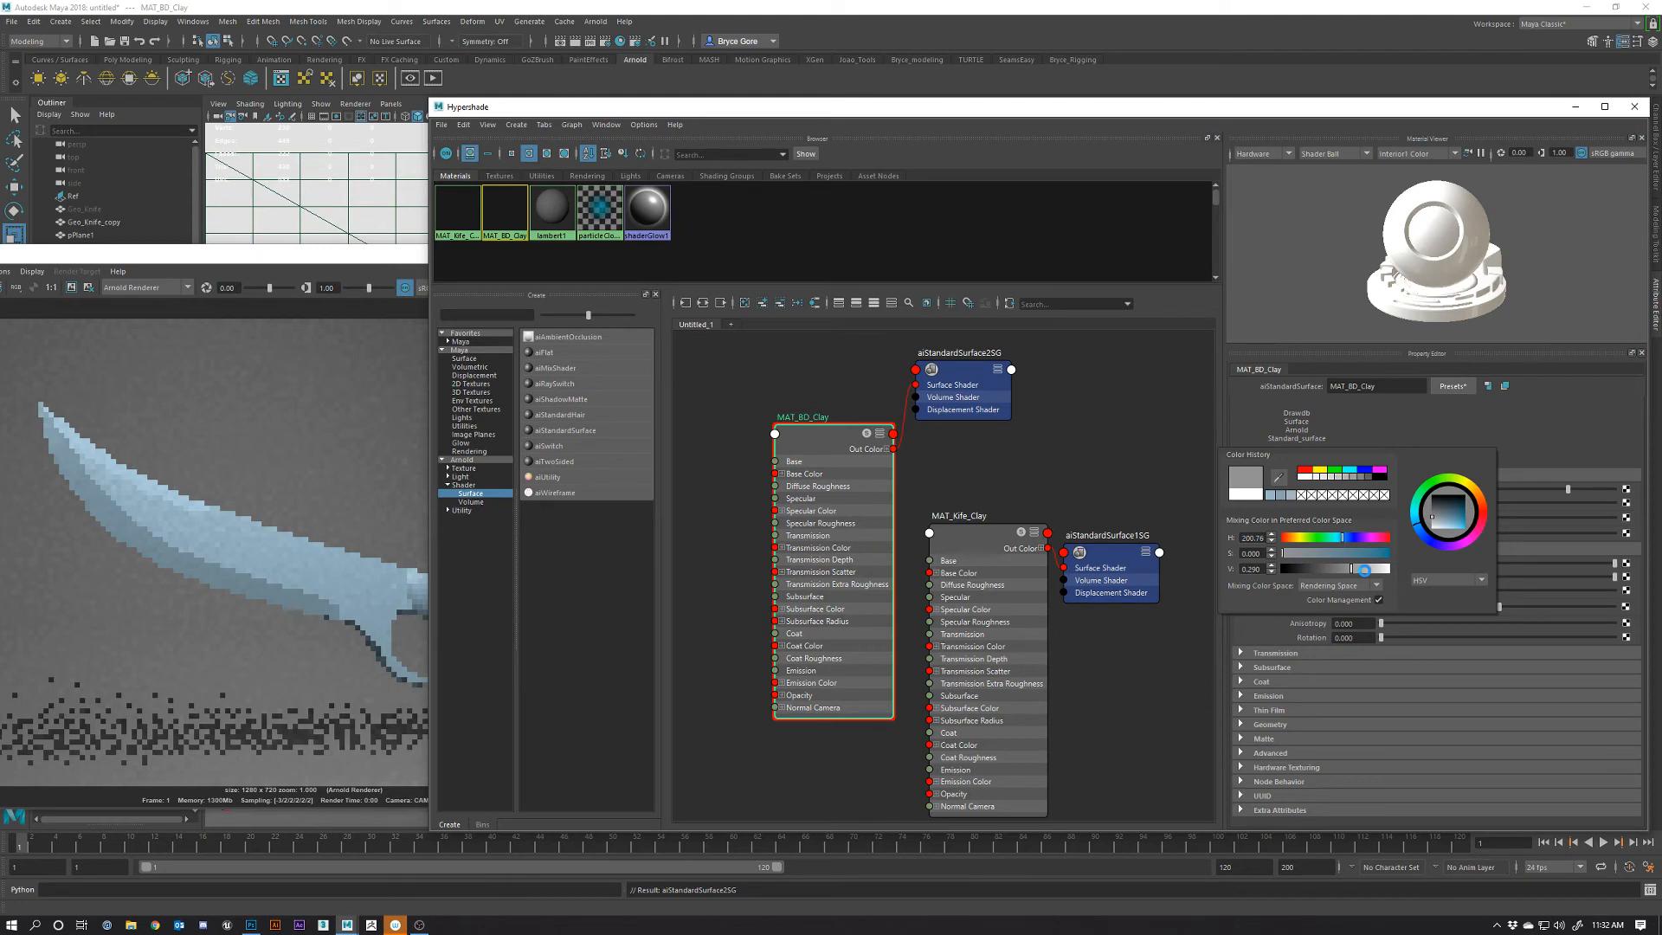
pyautogui.moveTo(1364, 570); pyautogui.dragTo(1360, 568)
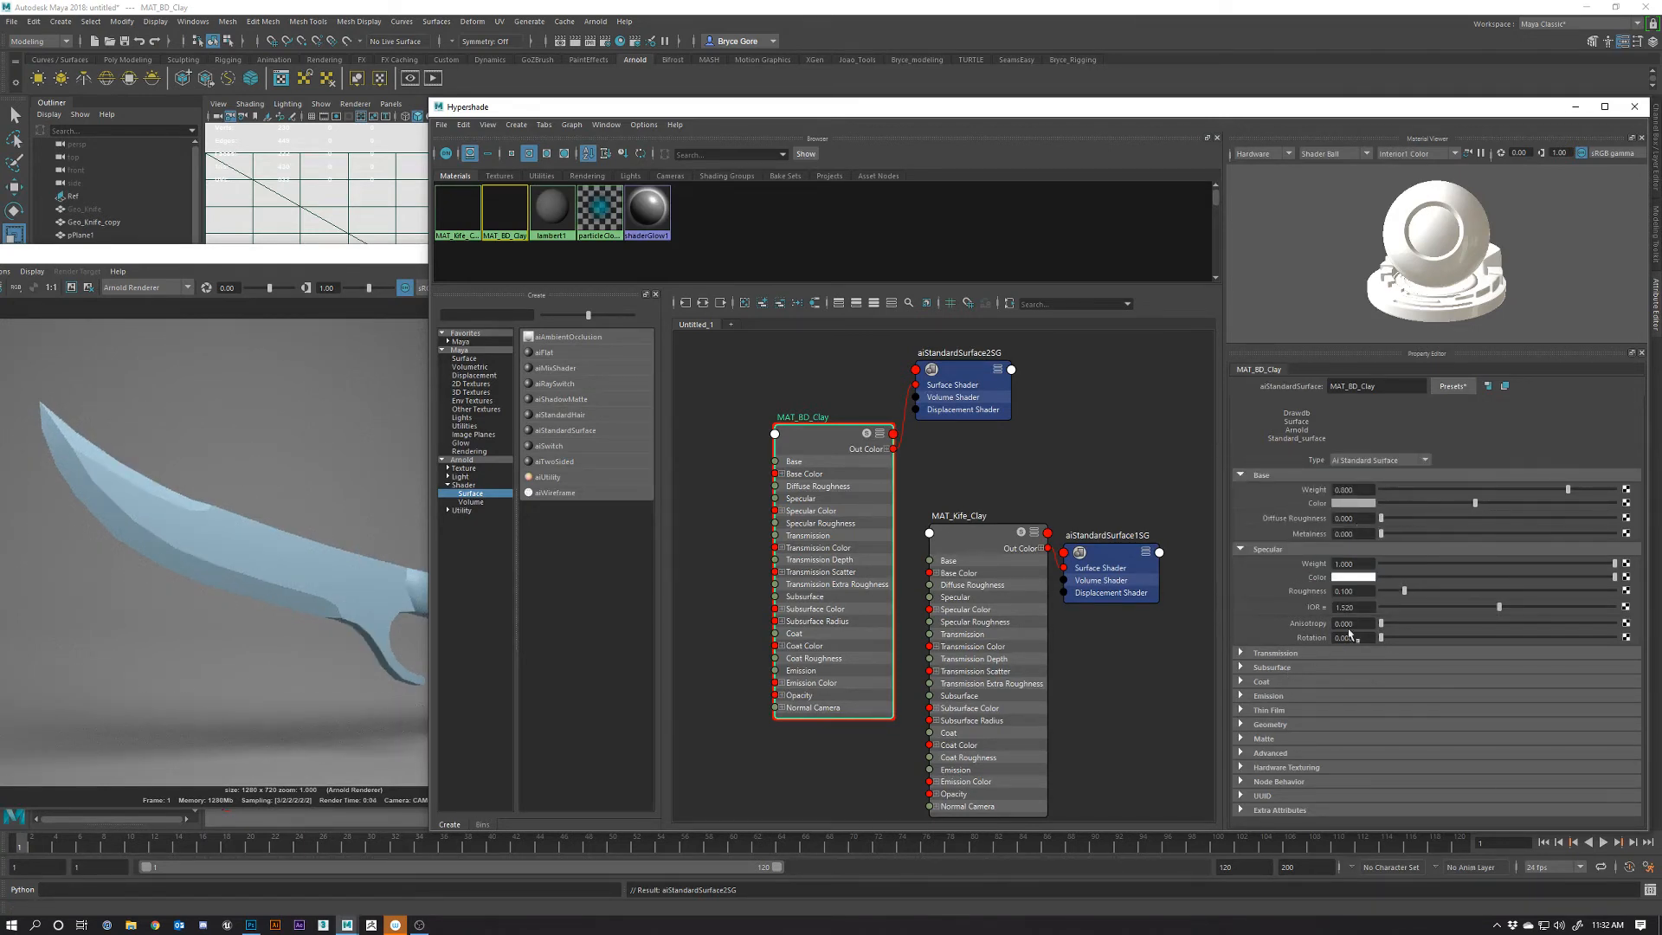
# Set MAT_BD_Clay's specular weight to 0 and float the Render View as its own window
pyautogui.click(1405, 565)
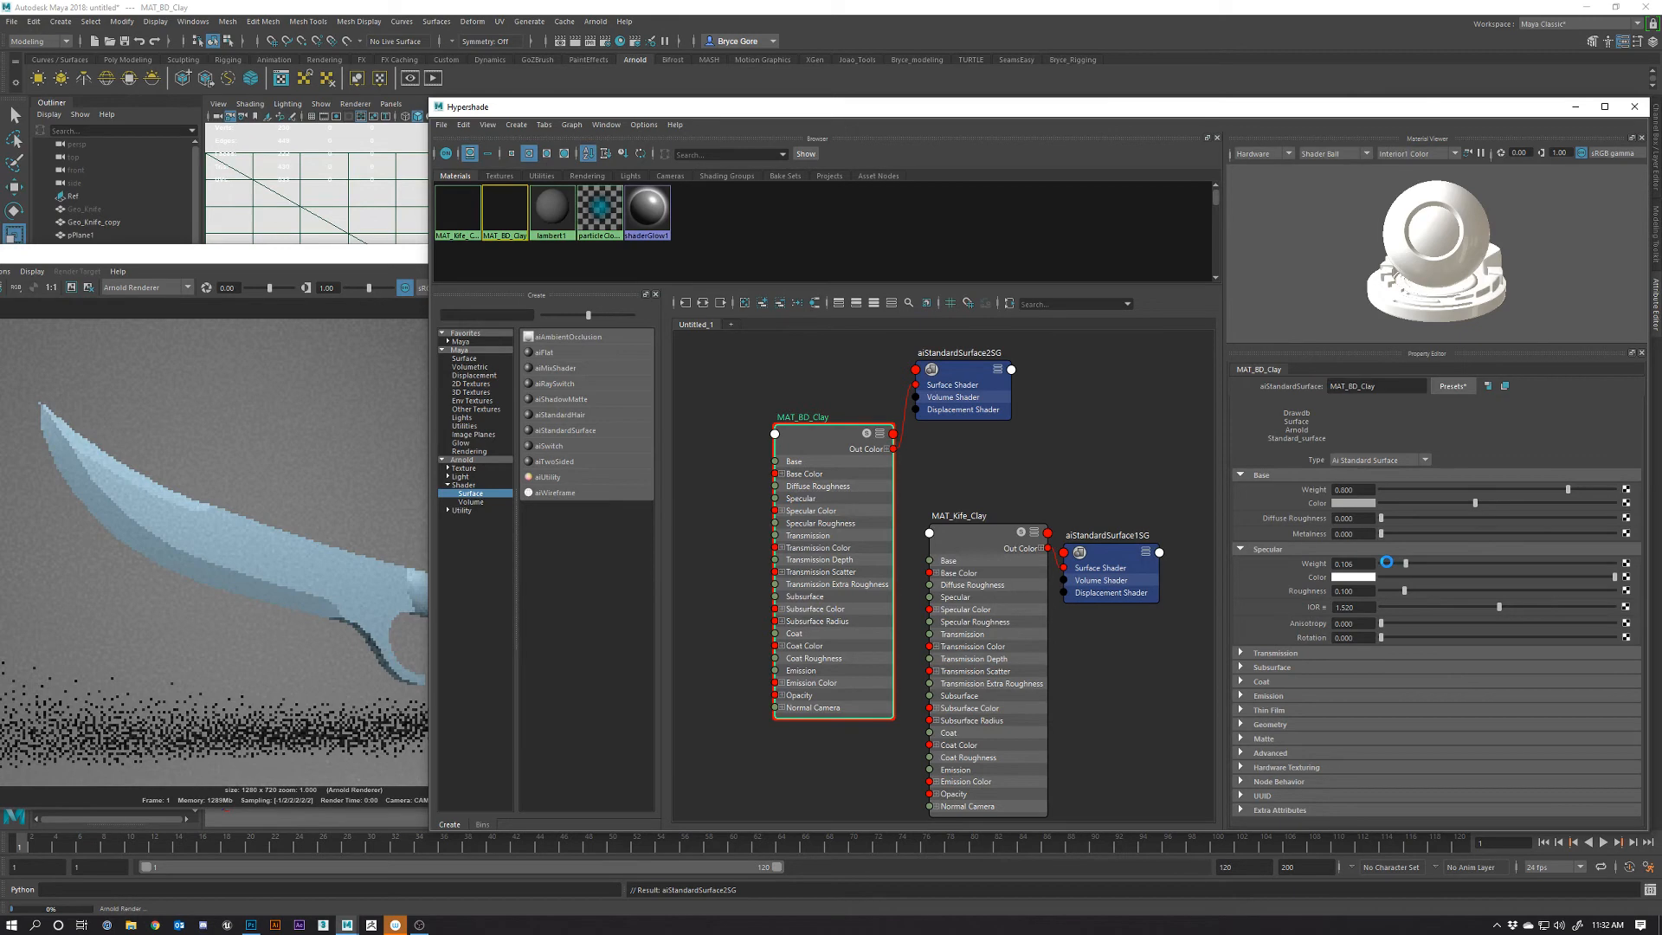
pyautogui.click(1385, 562)
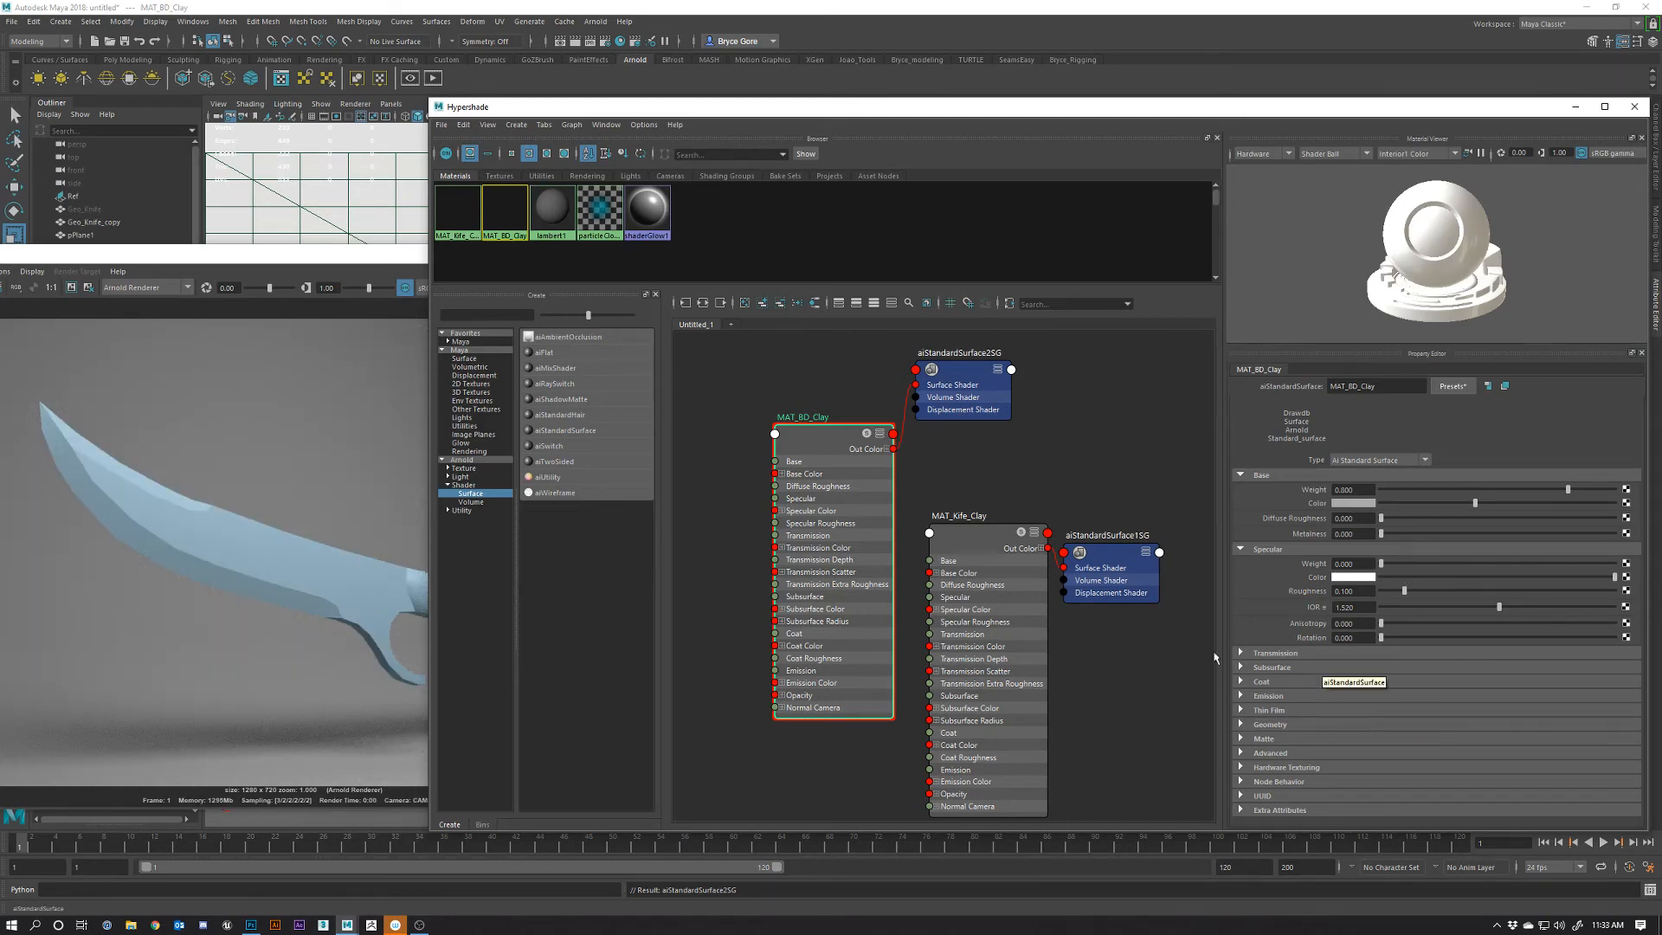
pyautogui.moveTo(360, 263); pyautogui.dragTo(536, 237)
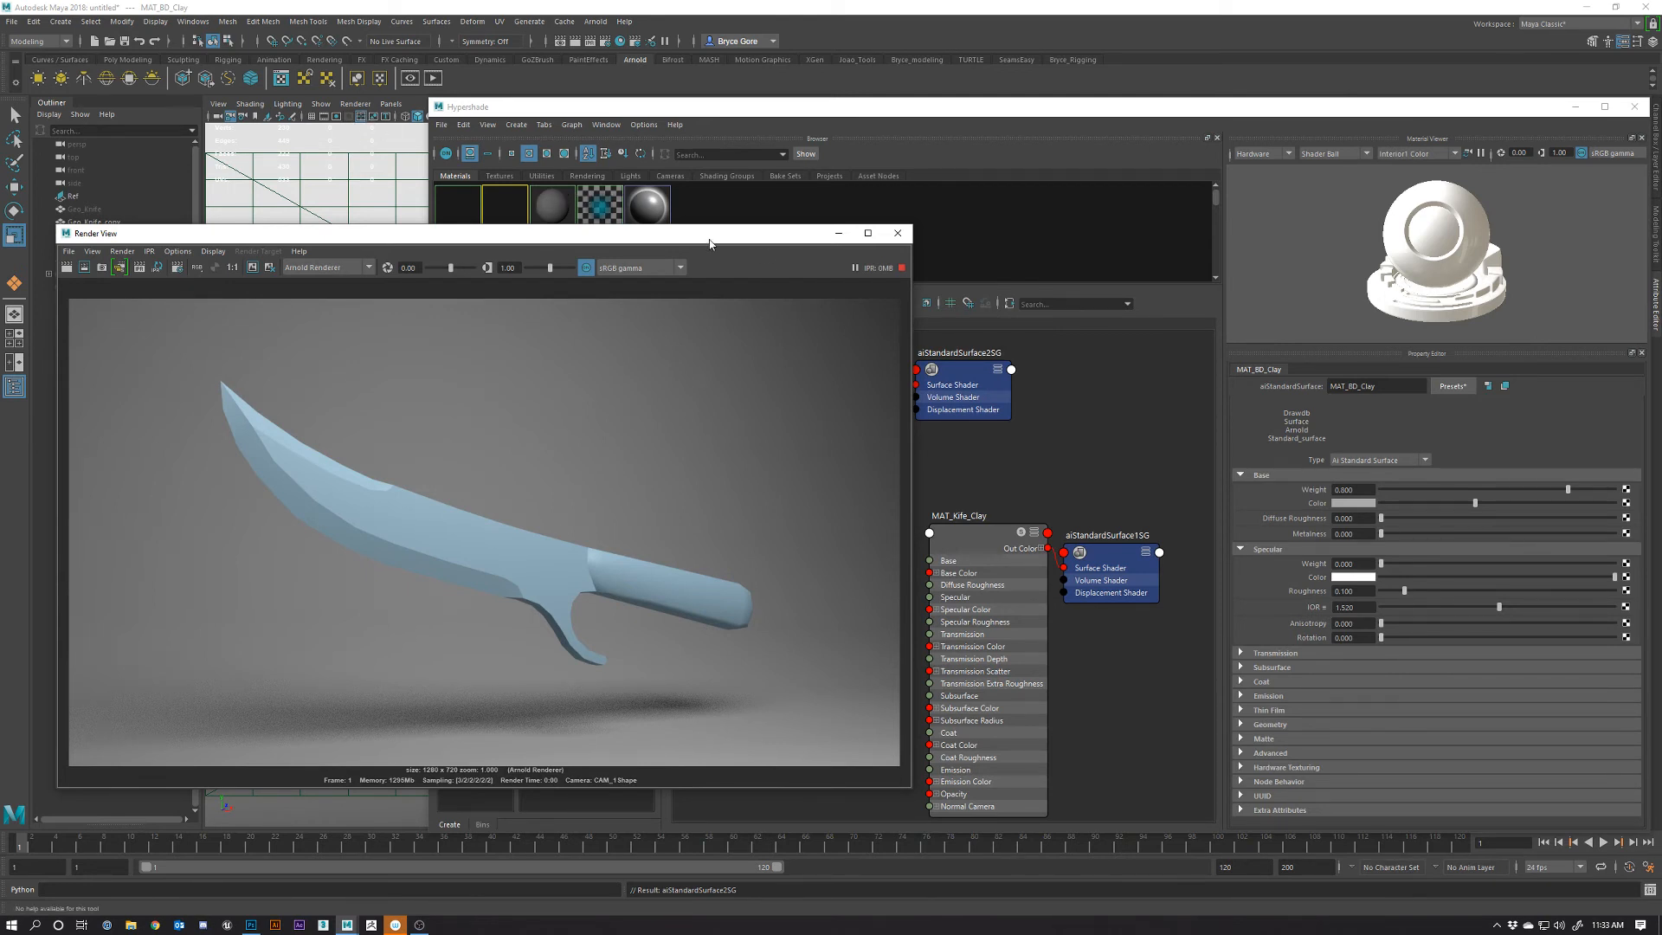
# Minimize Hypershade, reposition the floating Render View, and render the current frame again
pyautogui.moveTo(709, 243); pyautogui.dragTo(842, 206)
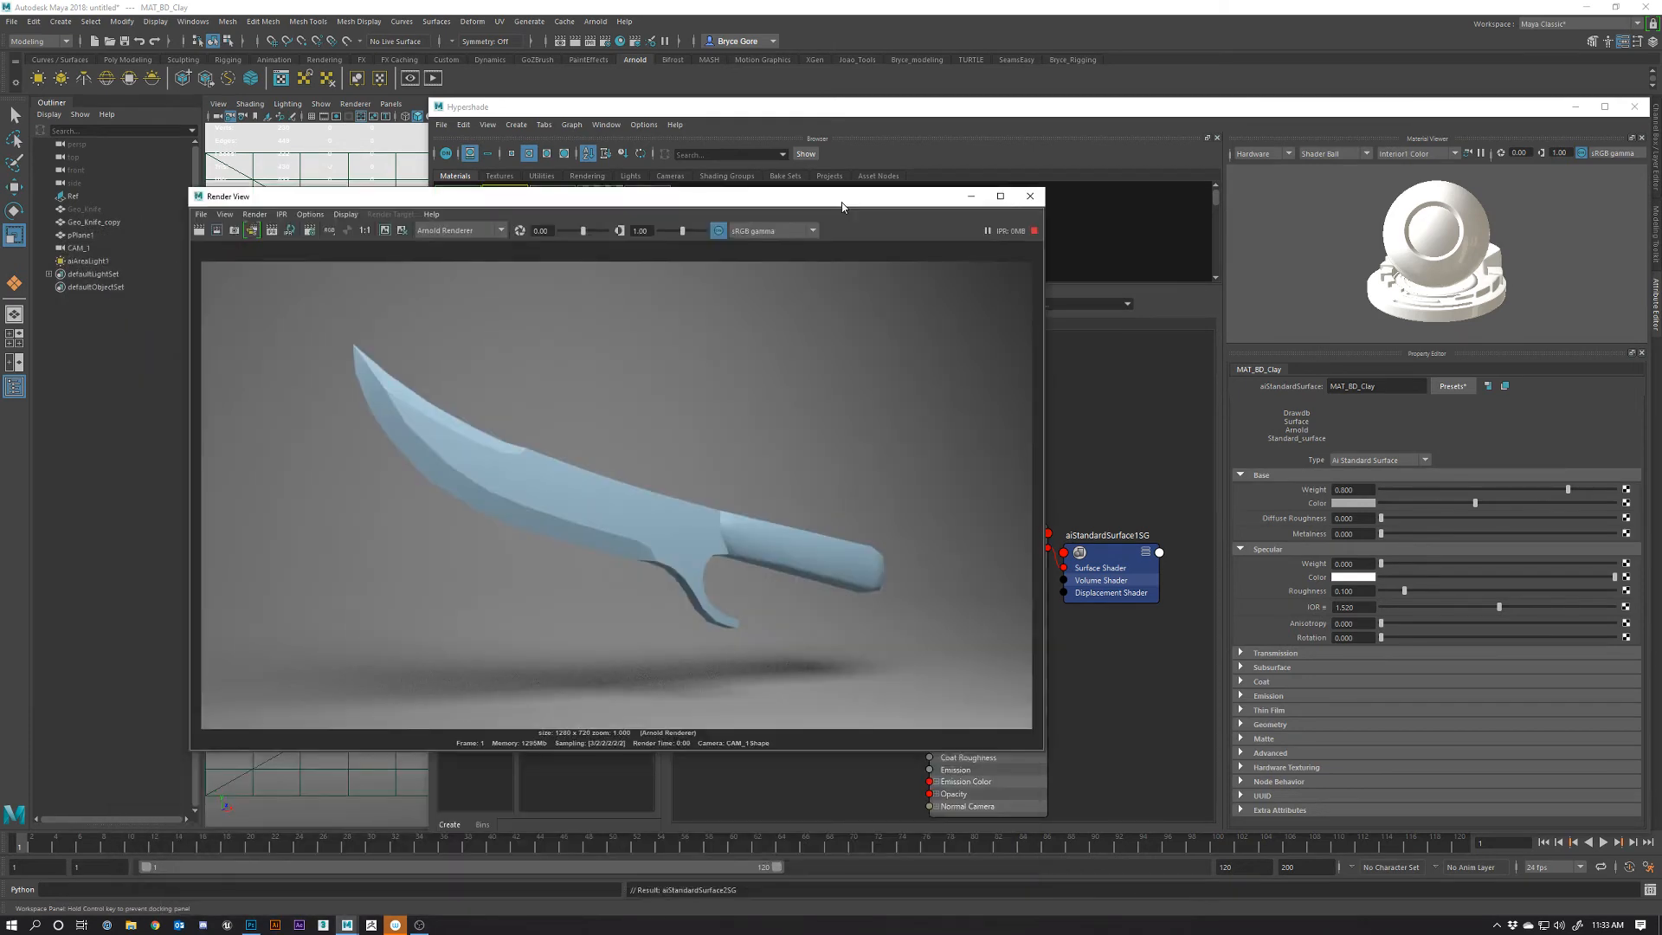
pyautogui.click(1577, 106)
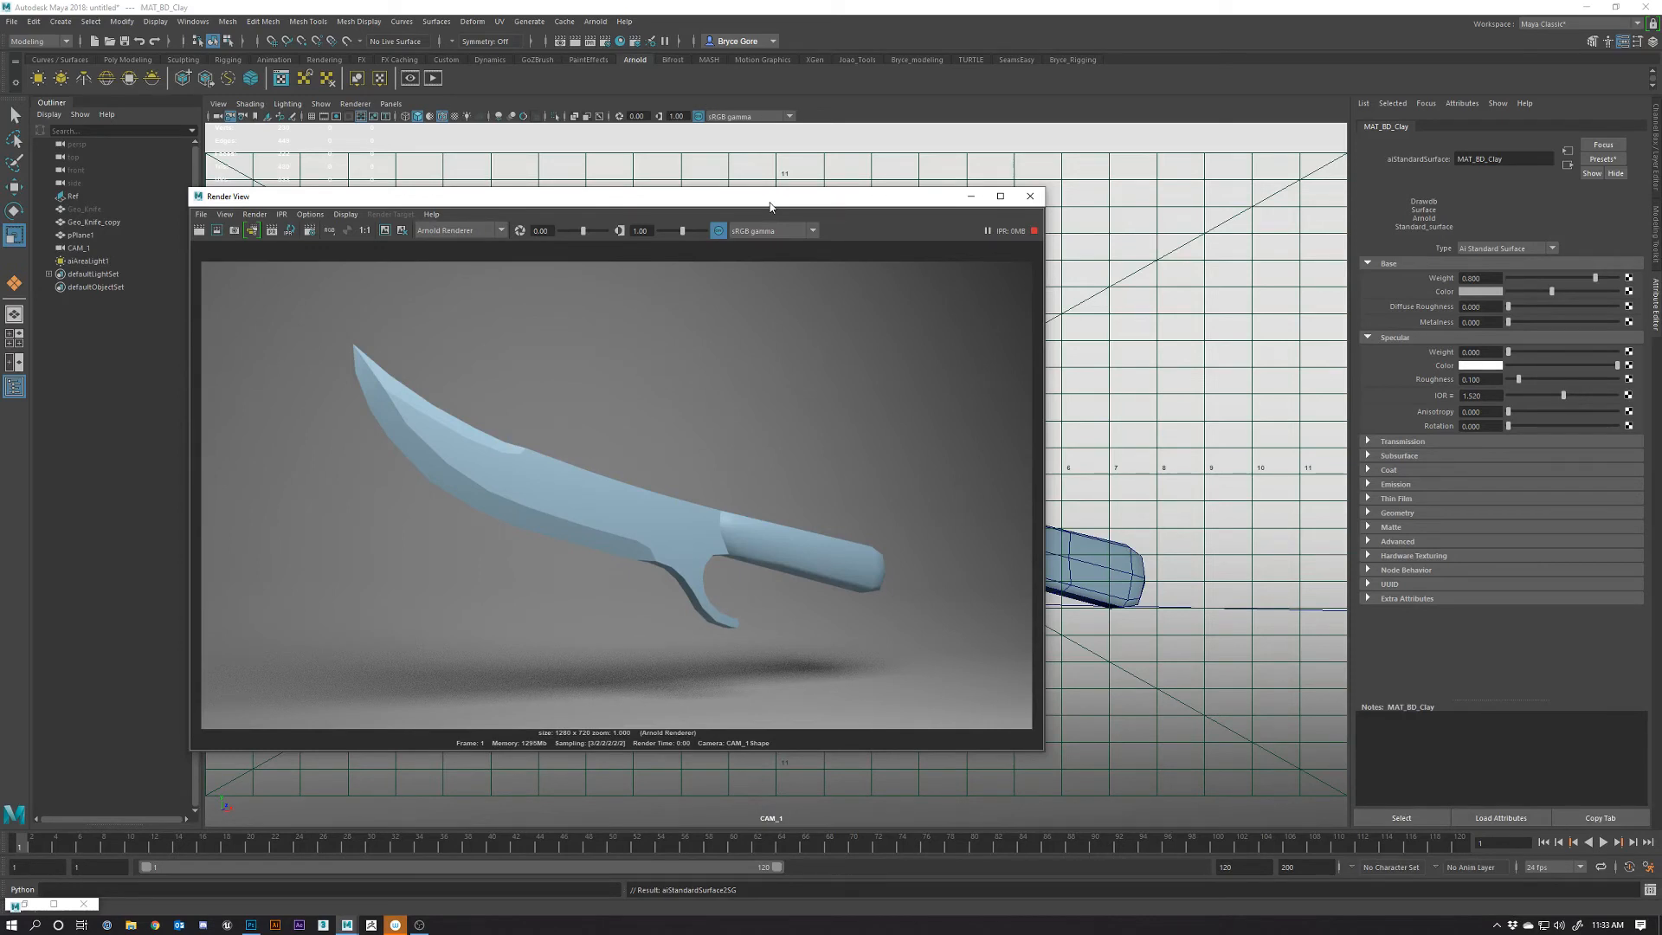
pyautogui.moveTo(769, 202); pyautogui.dragTo(798, 173)
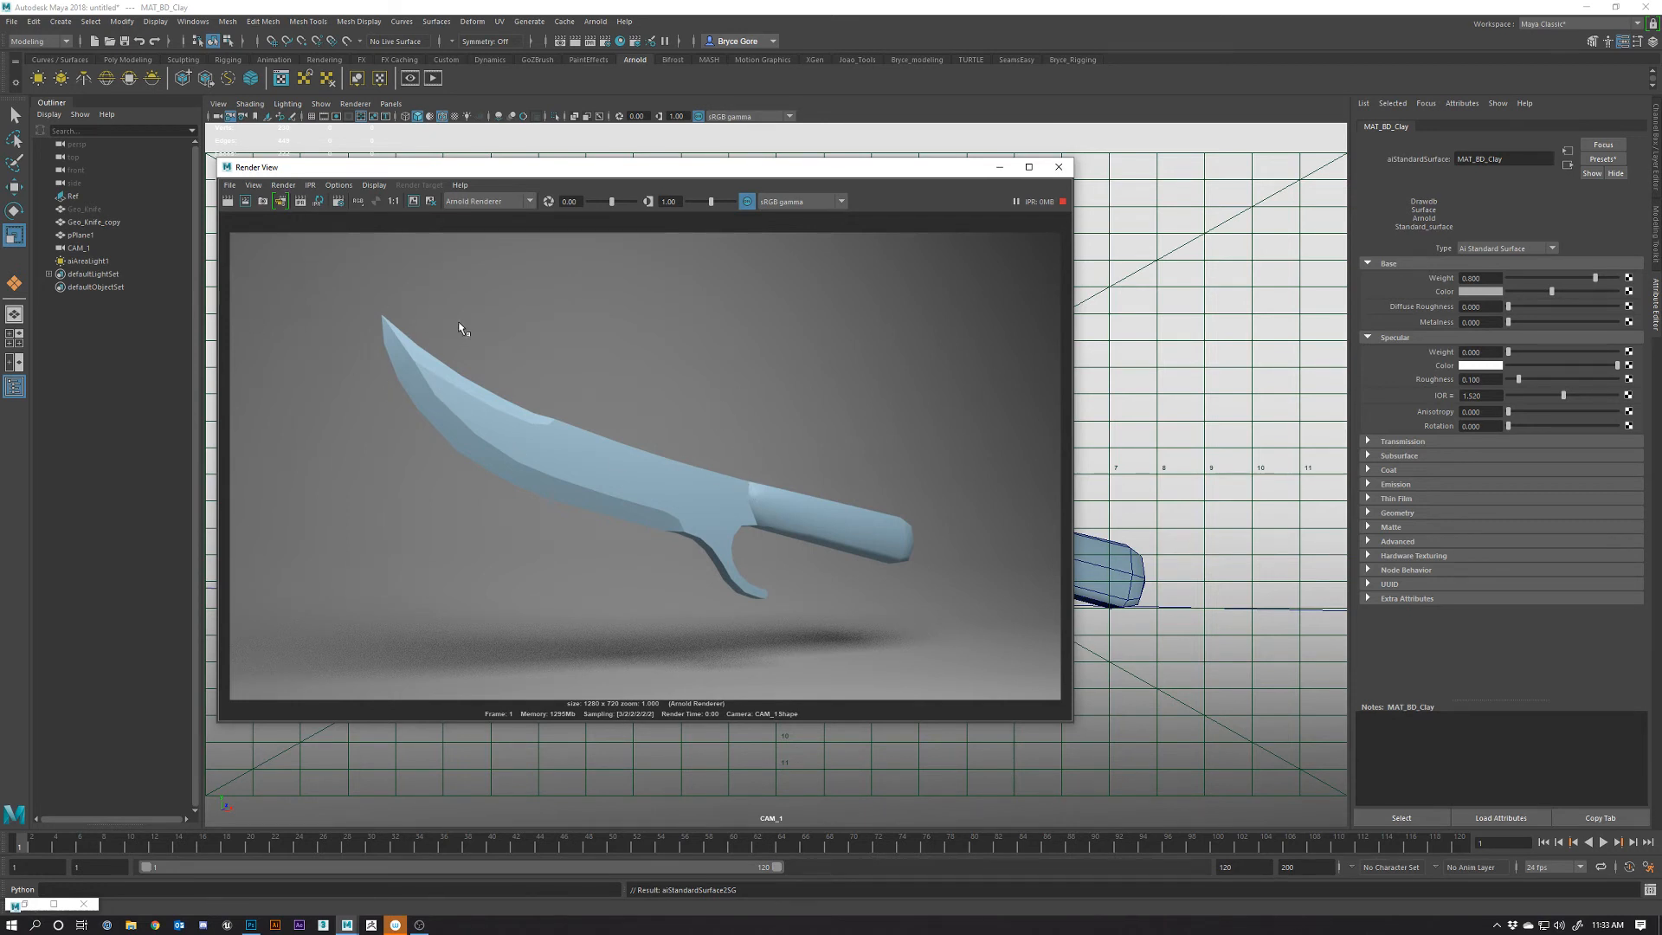
pyautogui.click(229, 202)
# Raise Camera AA from 3 to 5, Diffuse and Volume Indirect from 2 to 3, then re-render
pyautogui.click(604, 41)
pyautogui.moveTo(923, 155); pyautogui.dragTo(1006, 158)
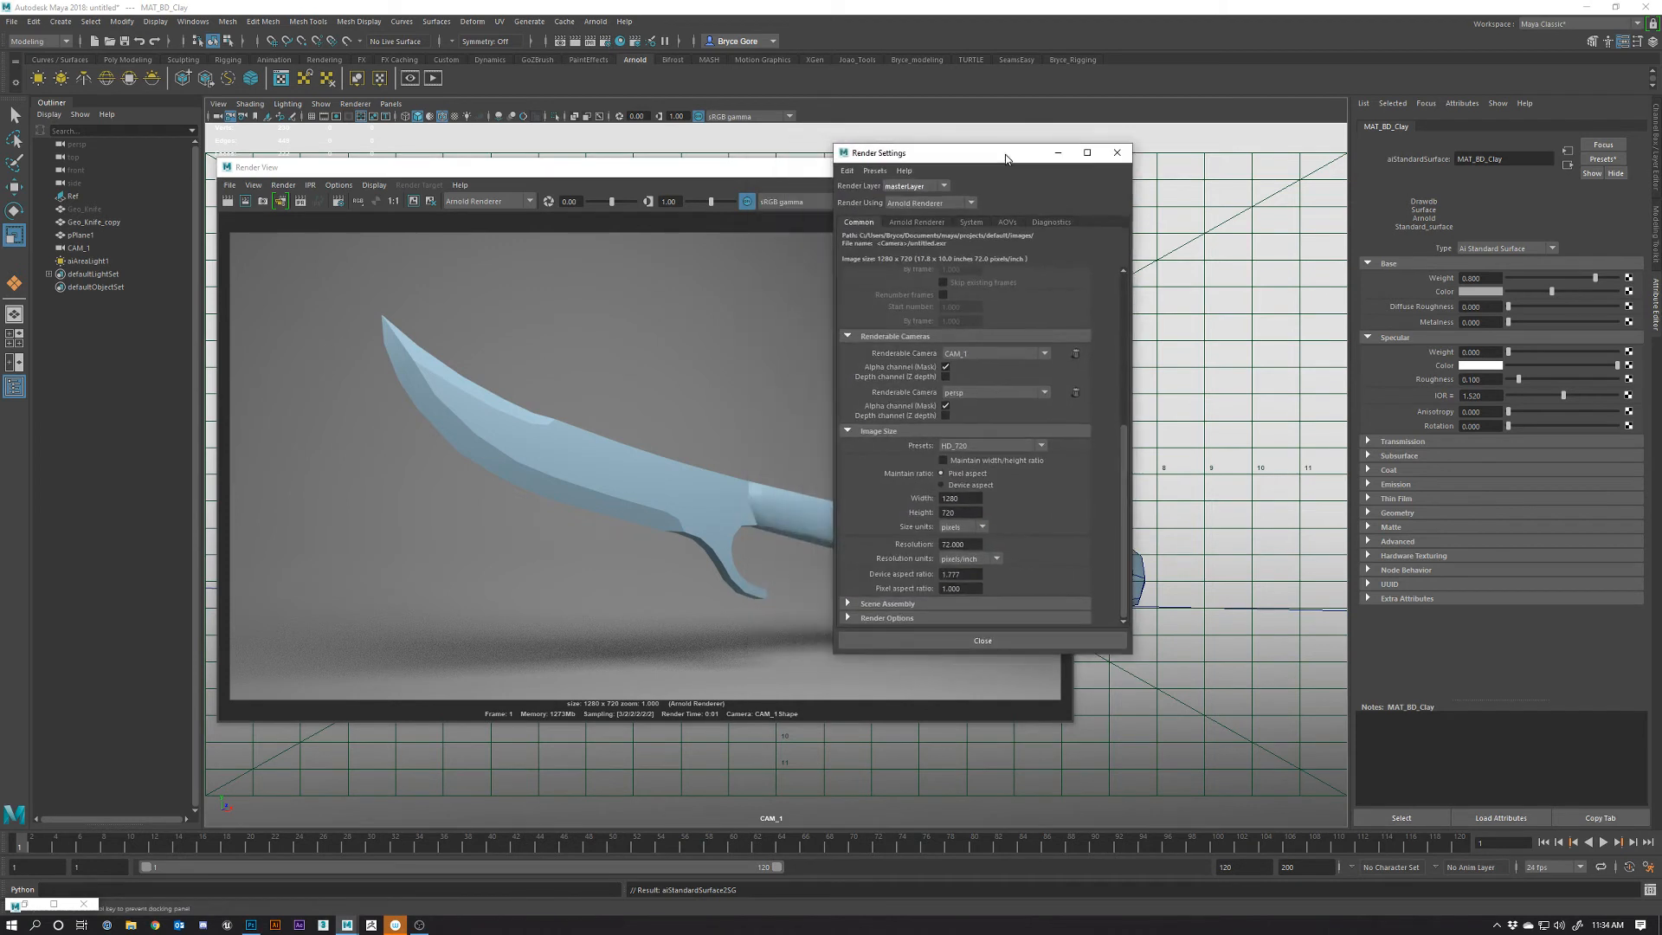
pyautogui.click(915, 222)
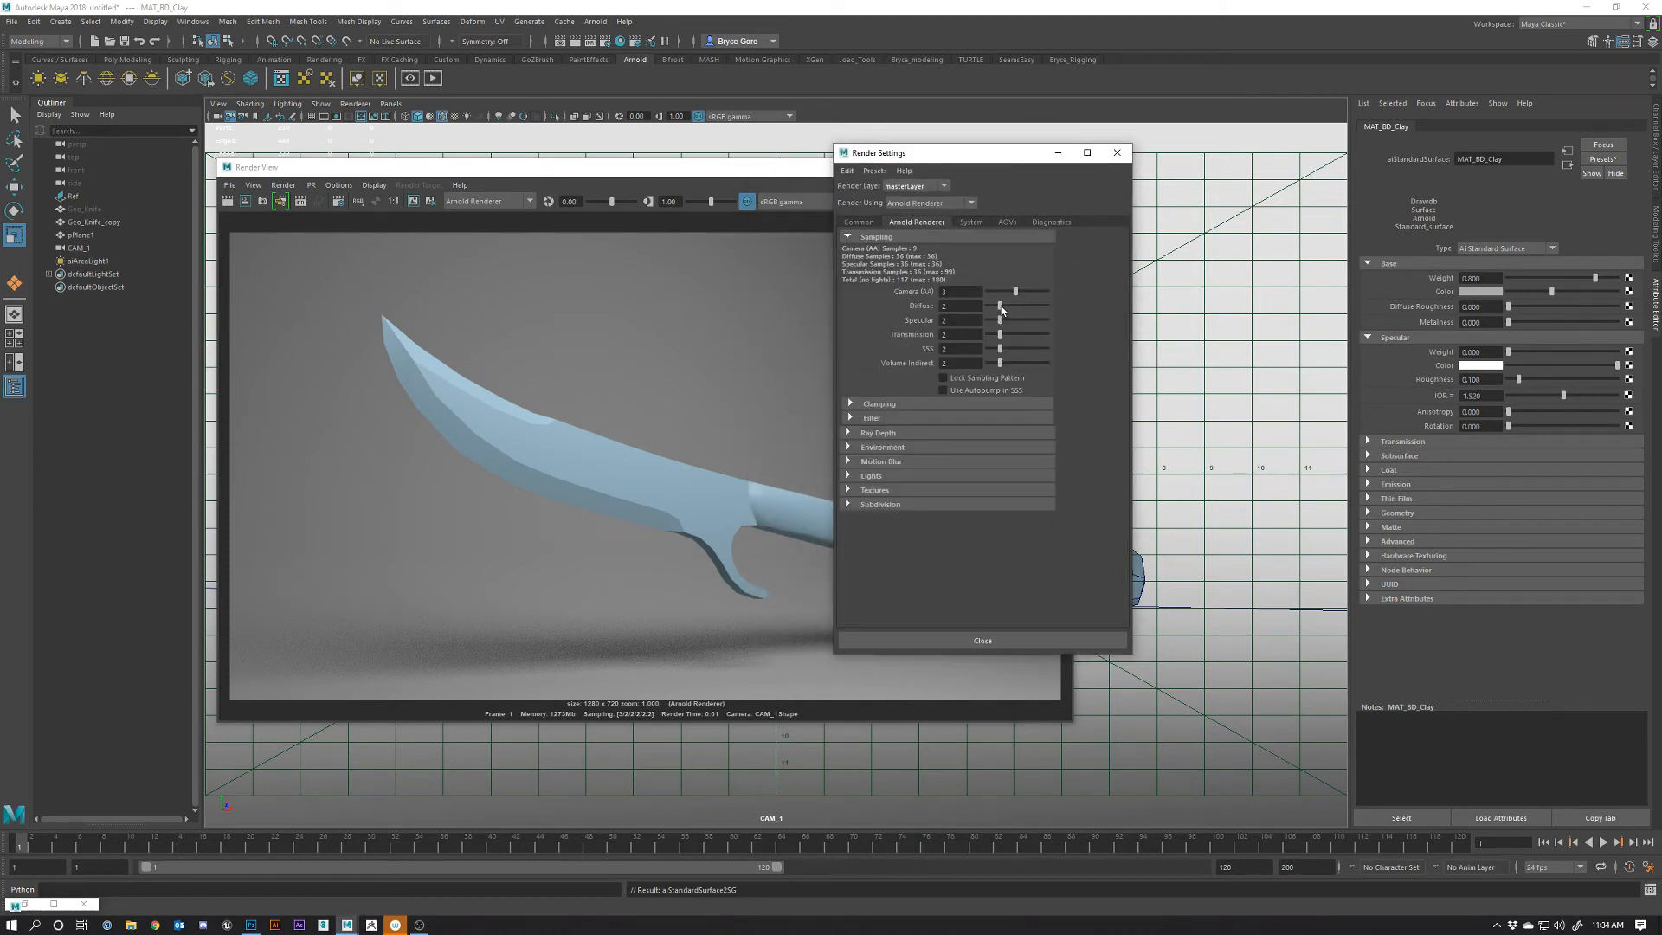
pyautogui.moveTo(1000, 309); pyautogui.dragTo(1005, 309)
pyautogui.moveTo(1001, 363); pyautogui.dragTo(1007, 363)
pyautogui.moveTo(1015, 292); pyautogui.dragTo(1022, 292)
pyautogui.click(431, 666)
pyautogui.click(227, 201)
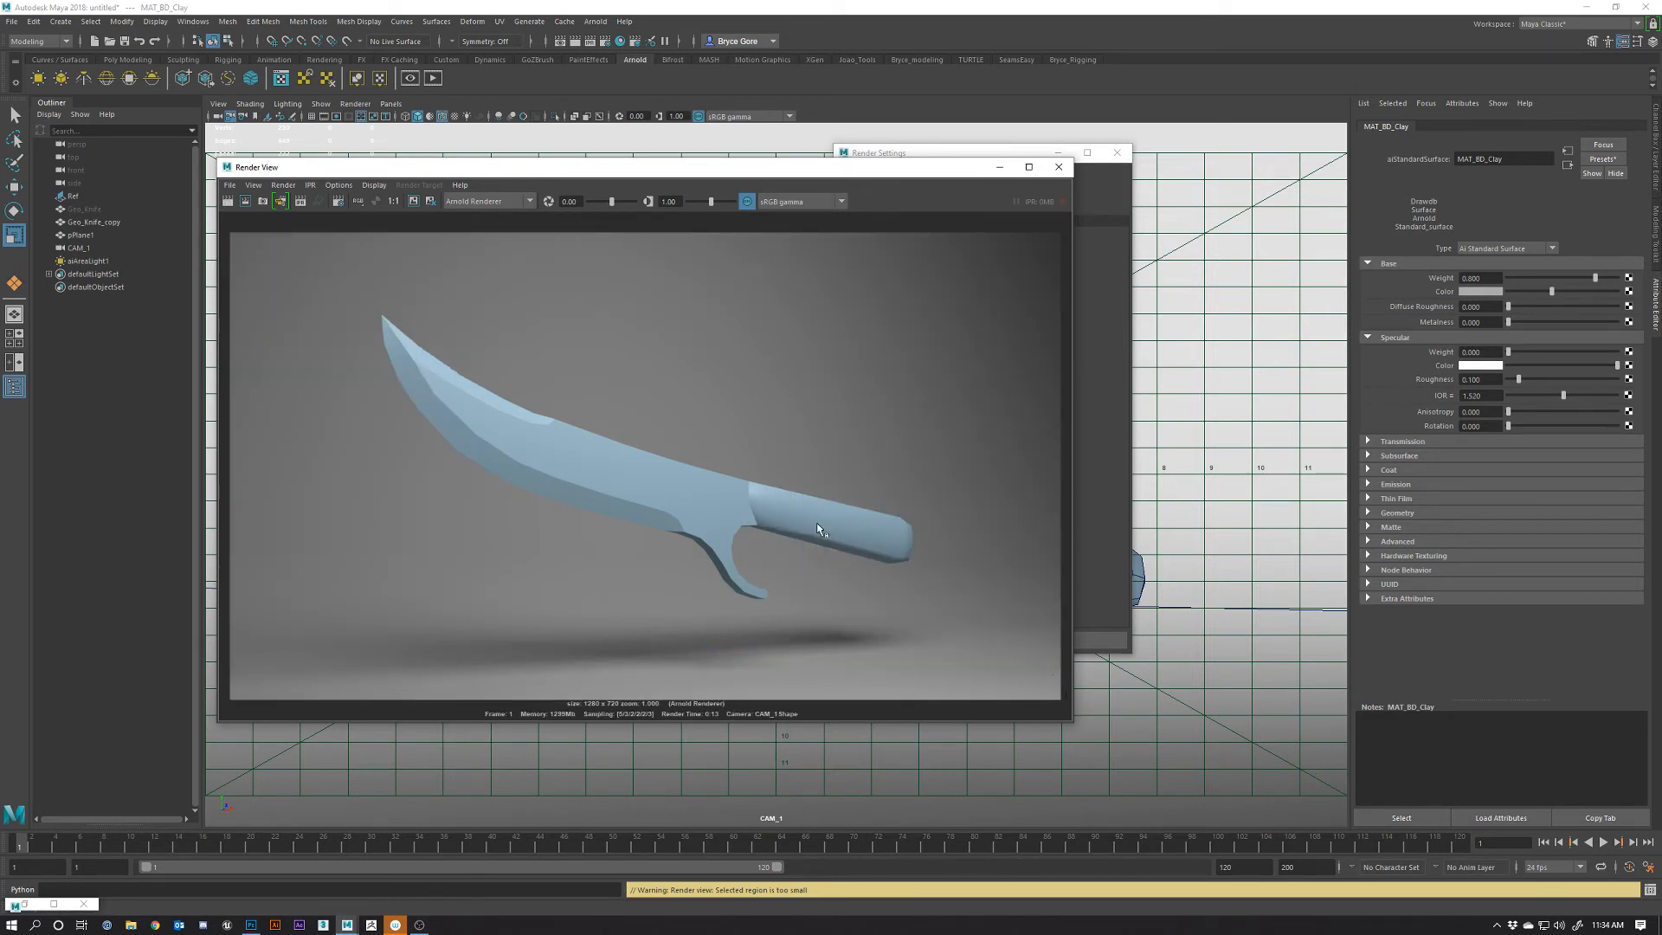
# Set the Render View image save mode to Raw Image
pyautogui.click(231, 185)
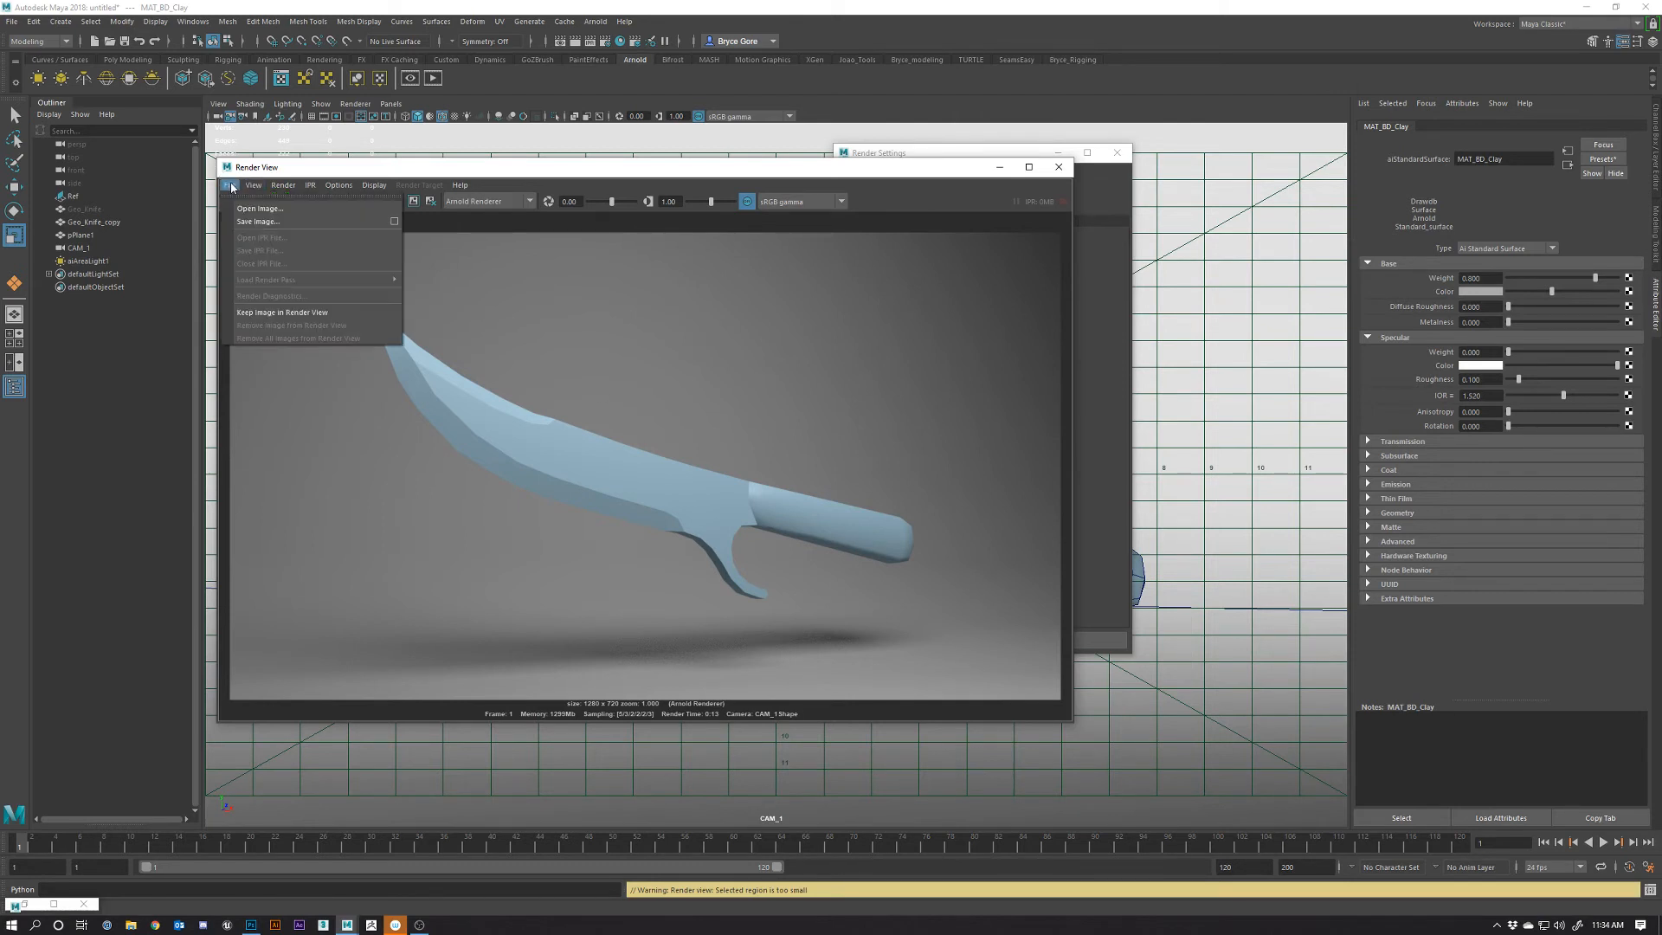
pyautogui.click(268, 223)
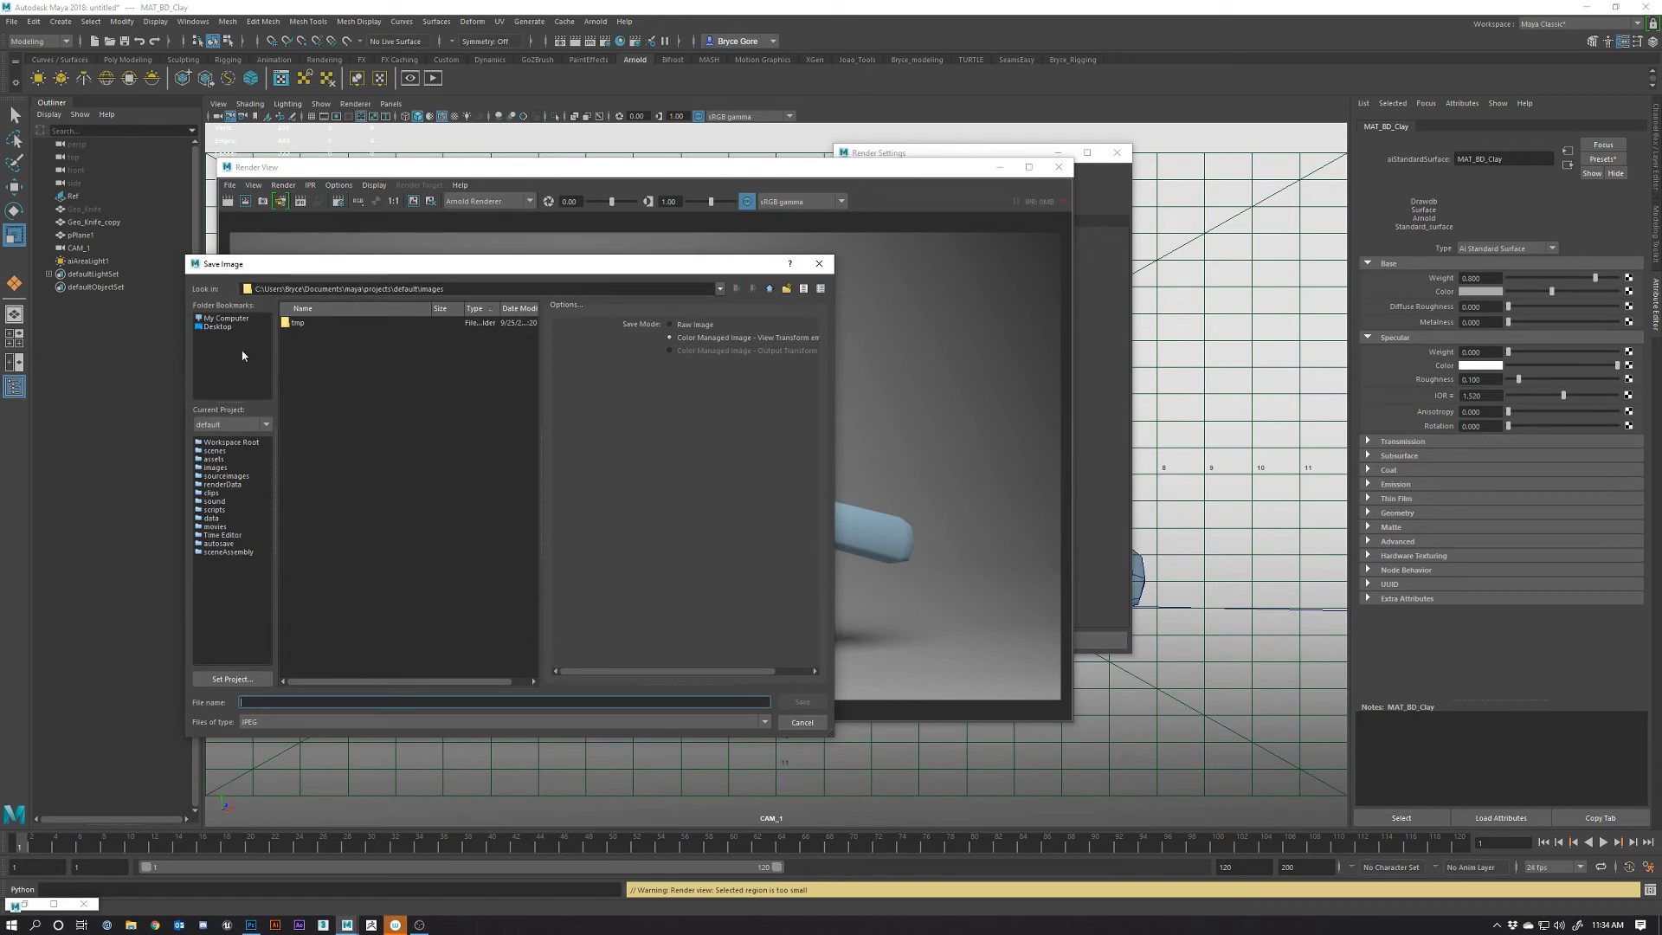
pyautogui.click(820, 265)
pyautogui.click(231, 185)
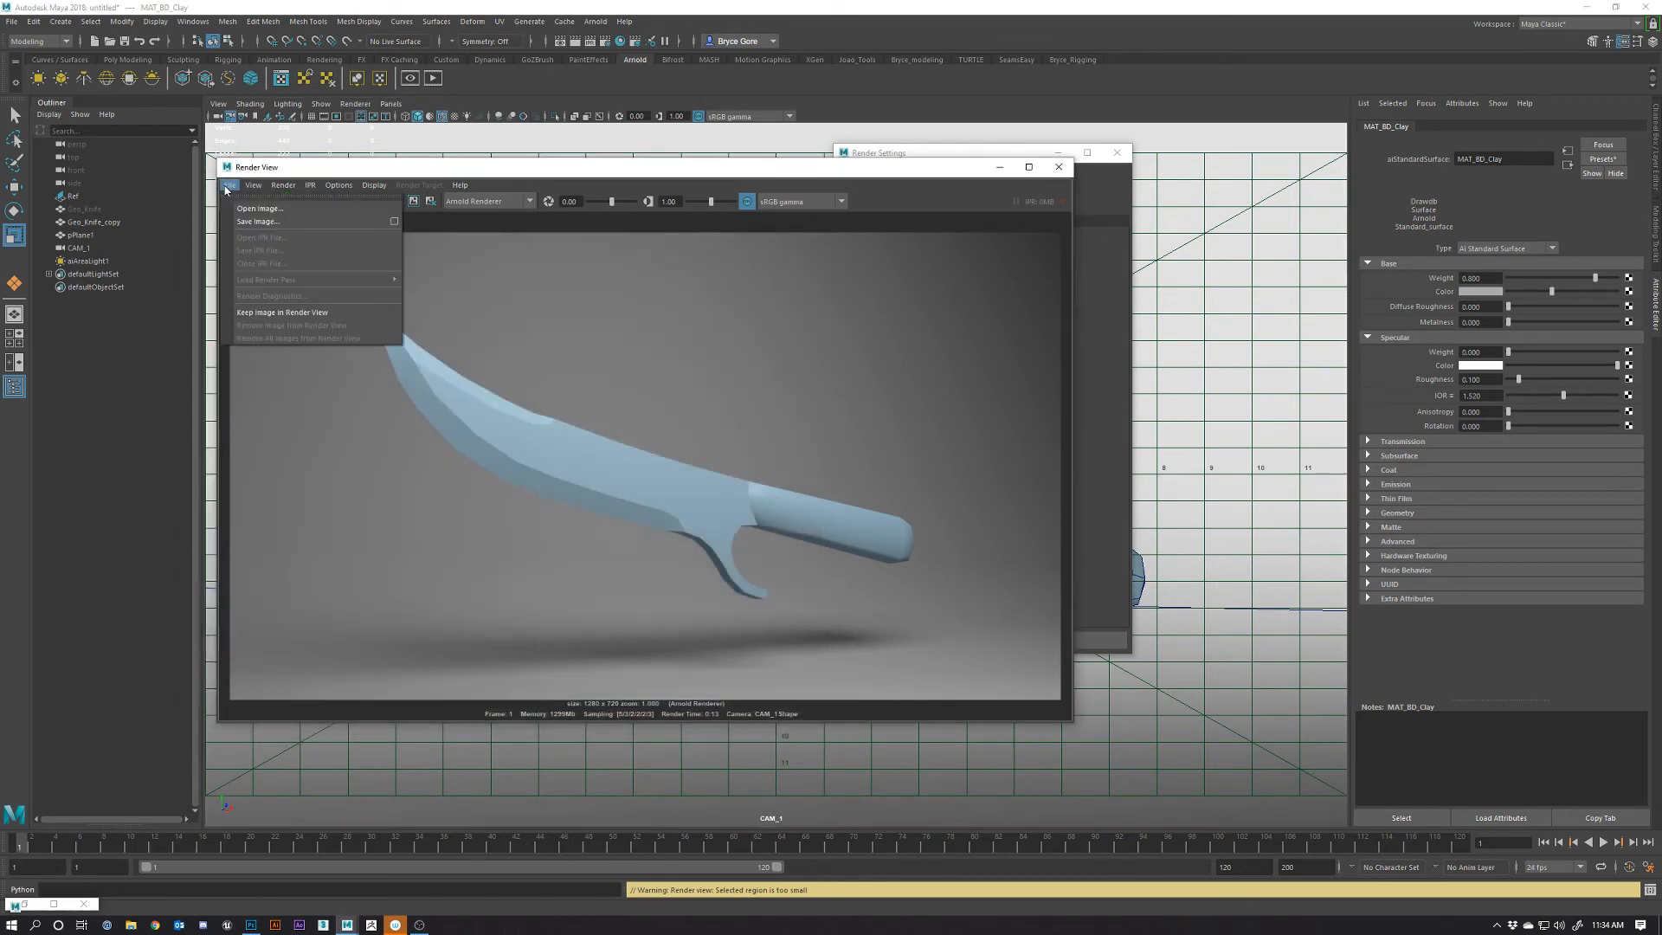
pyautogui.click(401, 226)
pyautogui.click(749, 283)
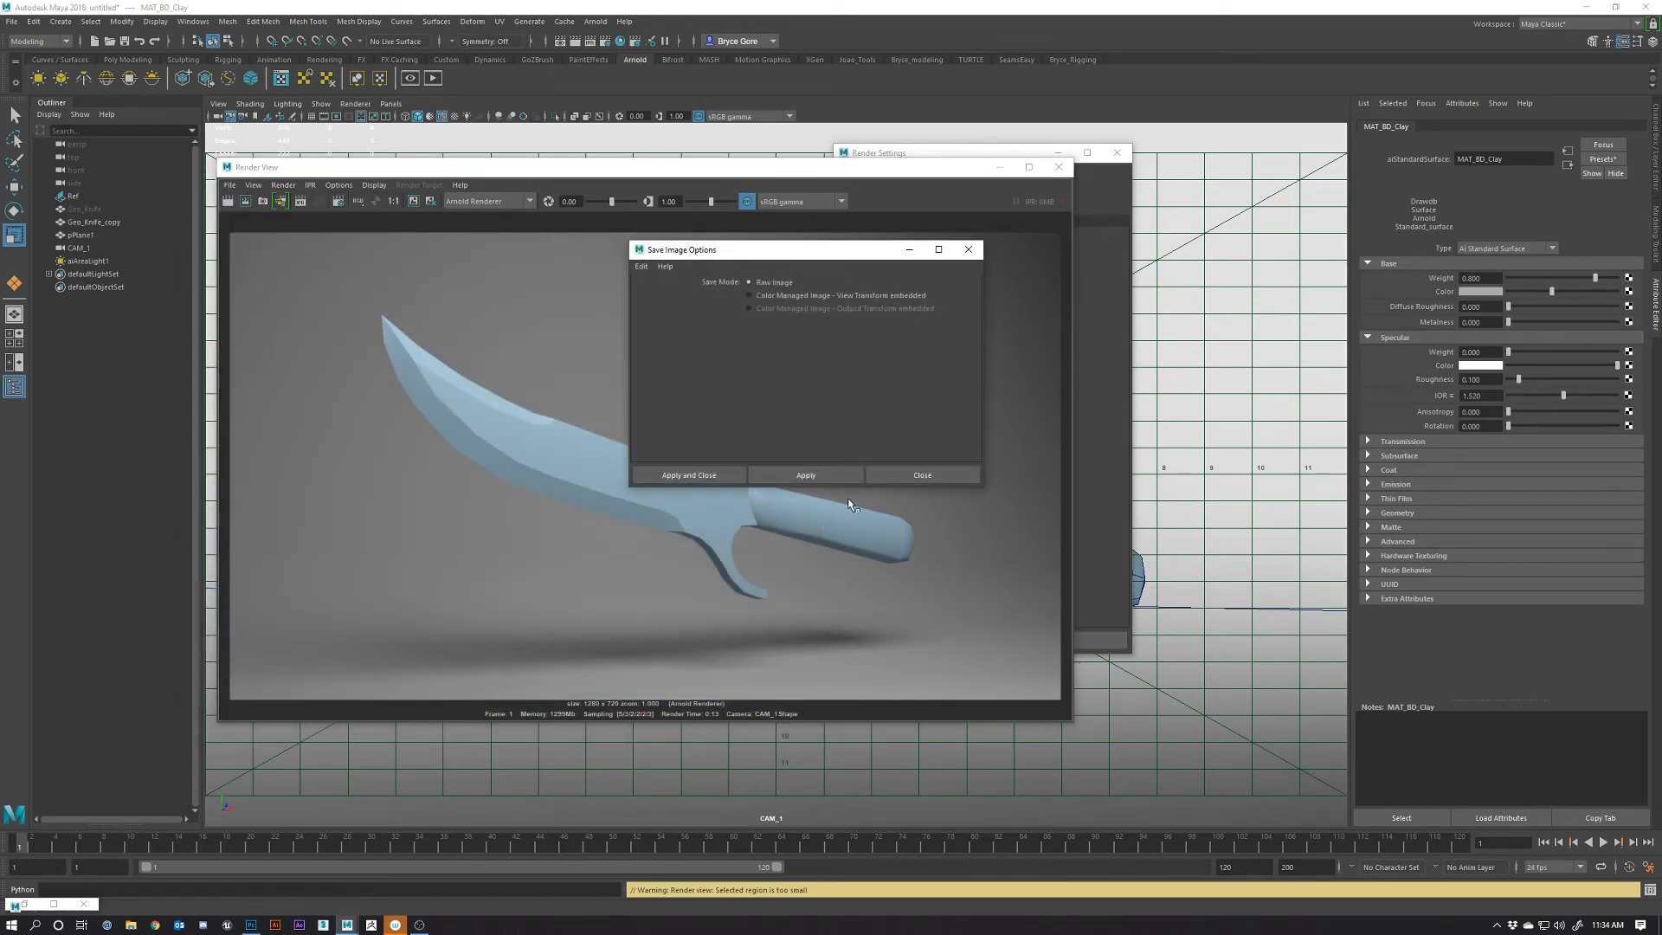
pyautogui.click(671, 475)
# Save the knife render to the Desktop as clay.jpg
pyautogui.click(230, 186)
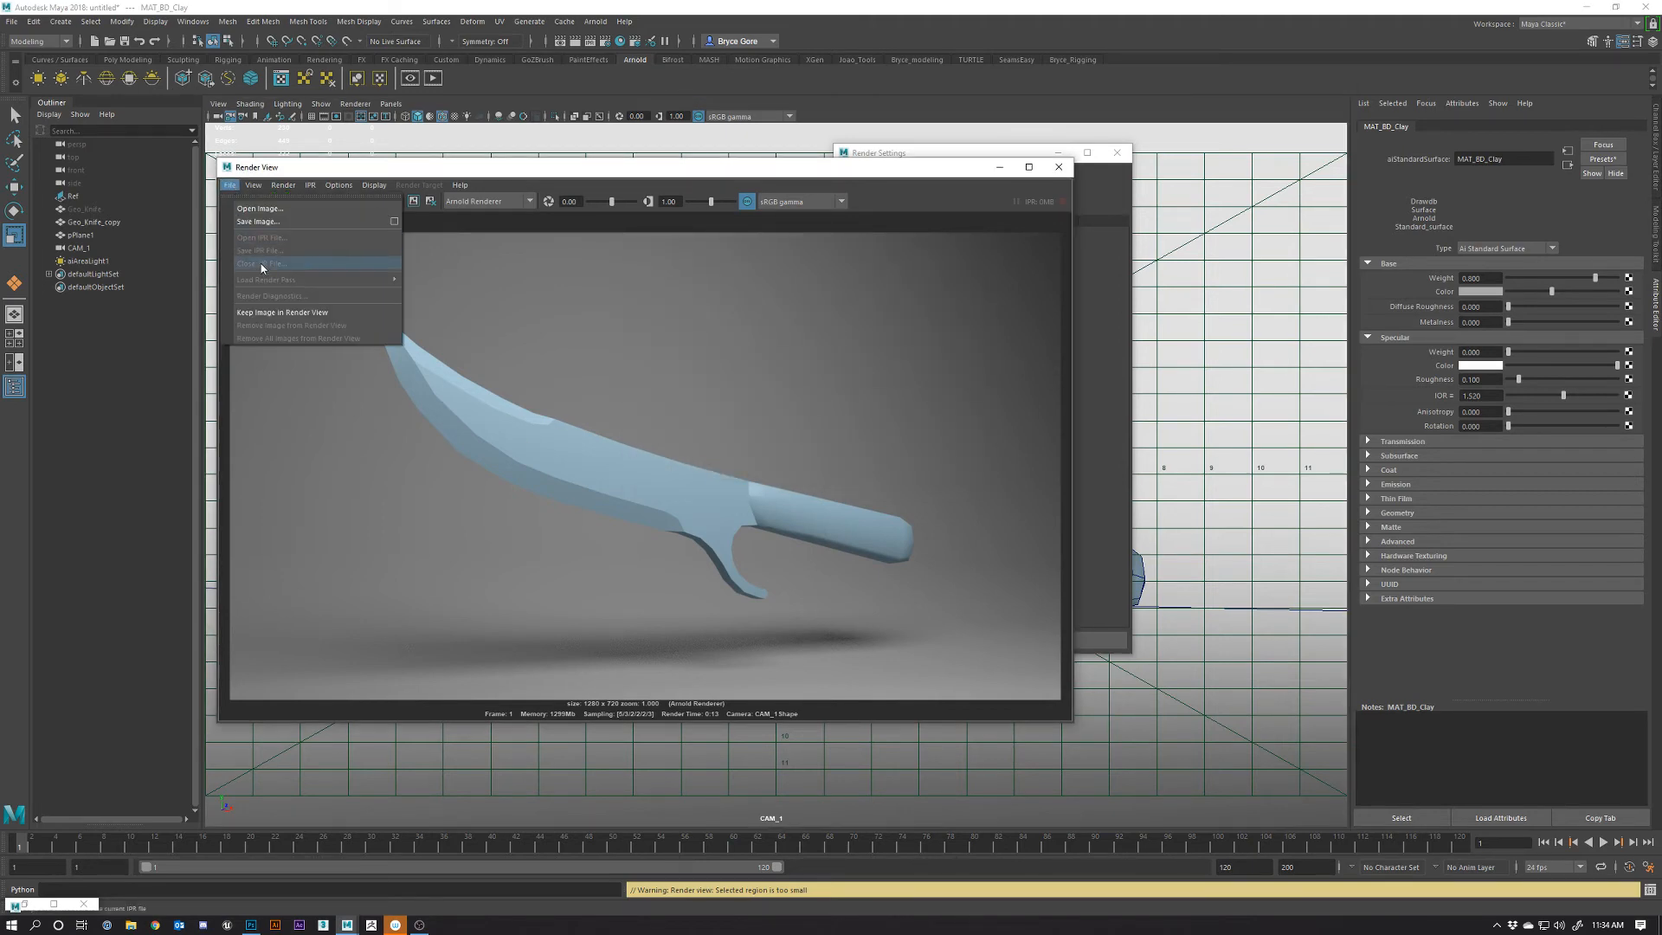
pyautogui.click(257, 221)
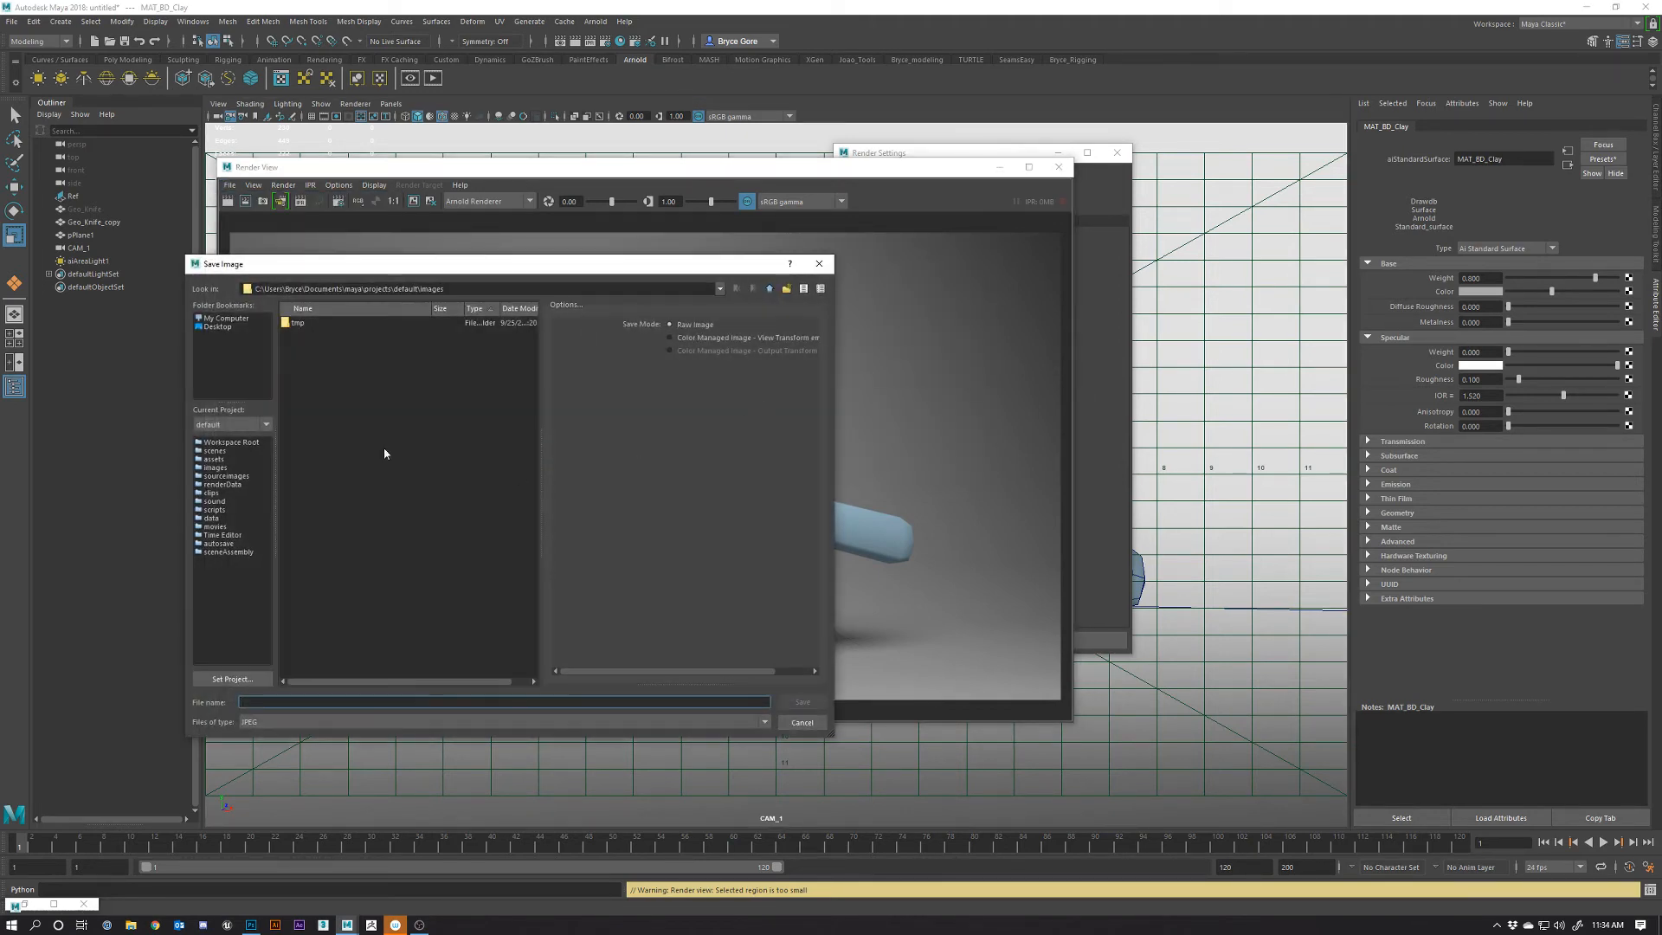
pyautogui.click(218, 326)
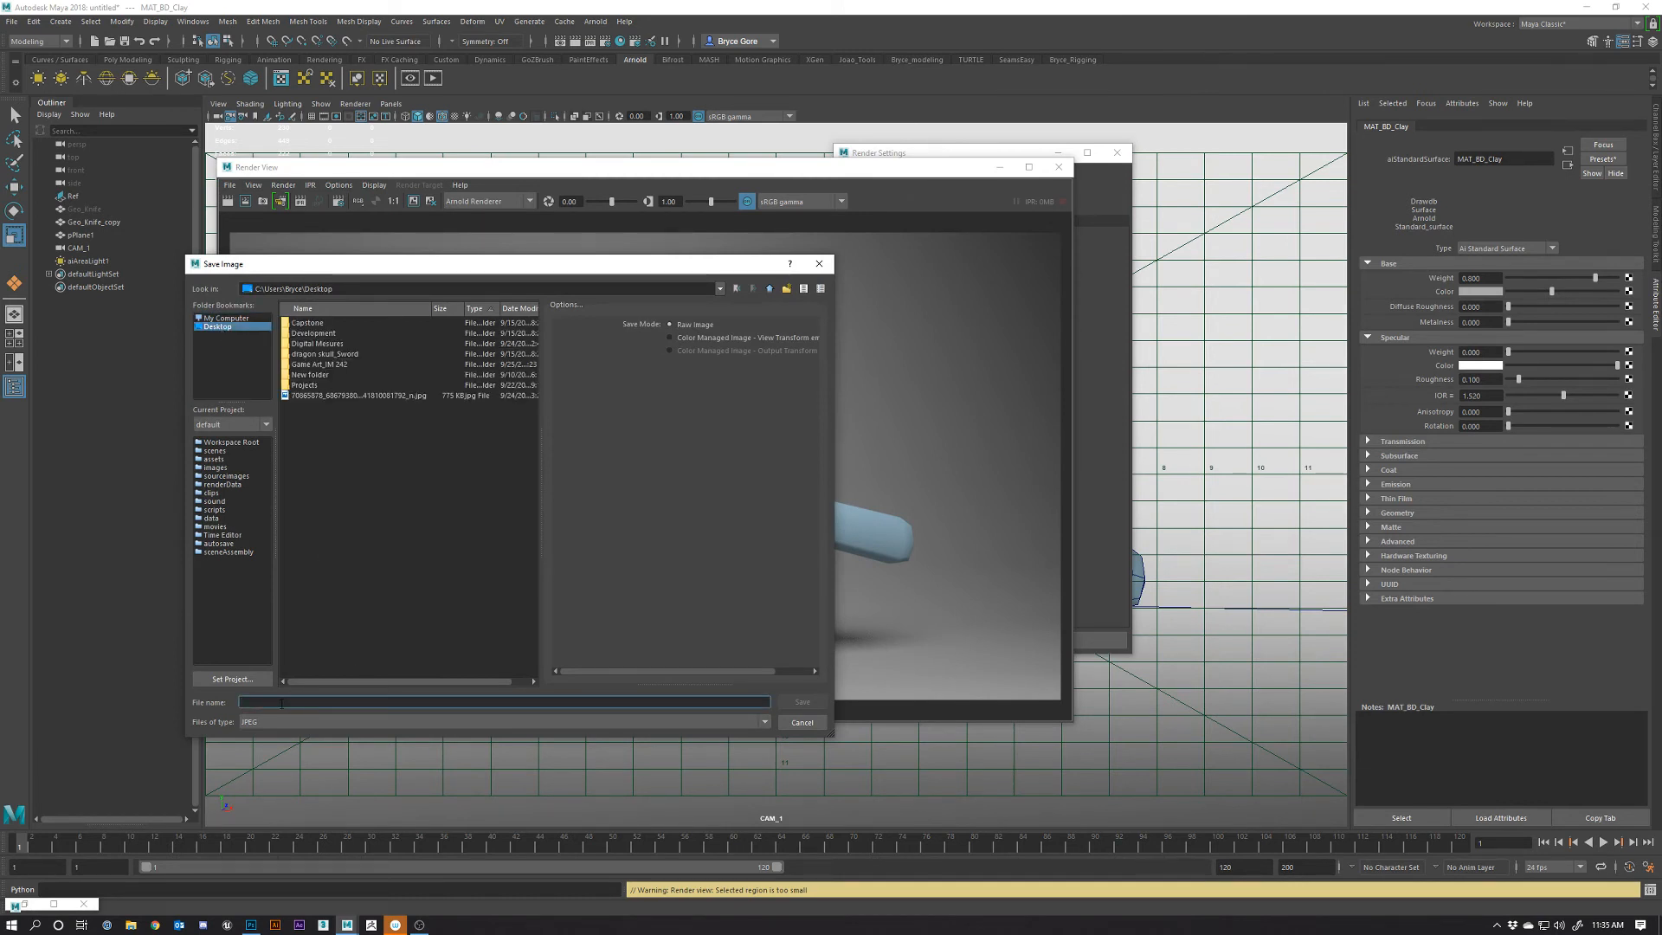
pyautogui.write('clay')
pyautogui.press('Return')
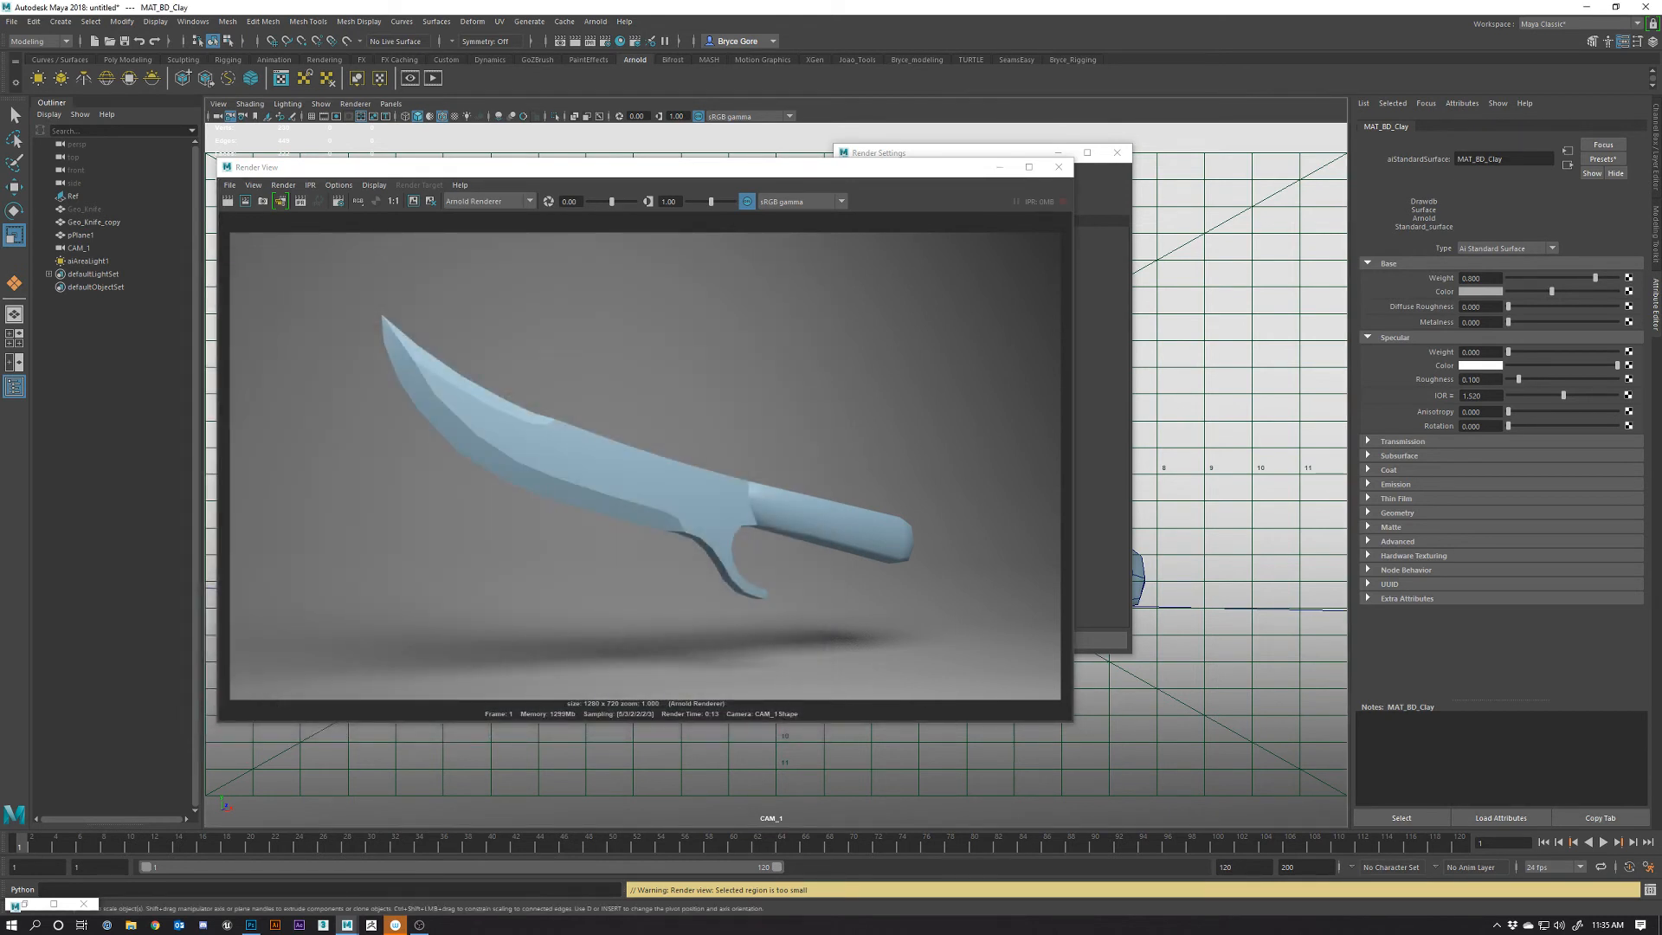
# Open clay.jpg in Photos and place it beside Maya's Render View for comparison
pyautogui.press('super+e')
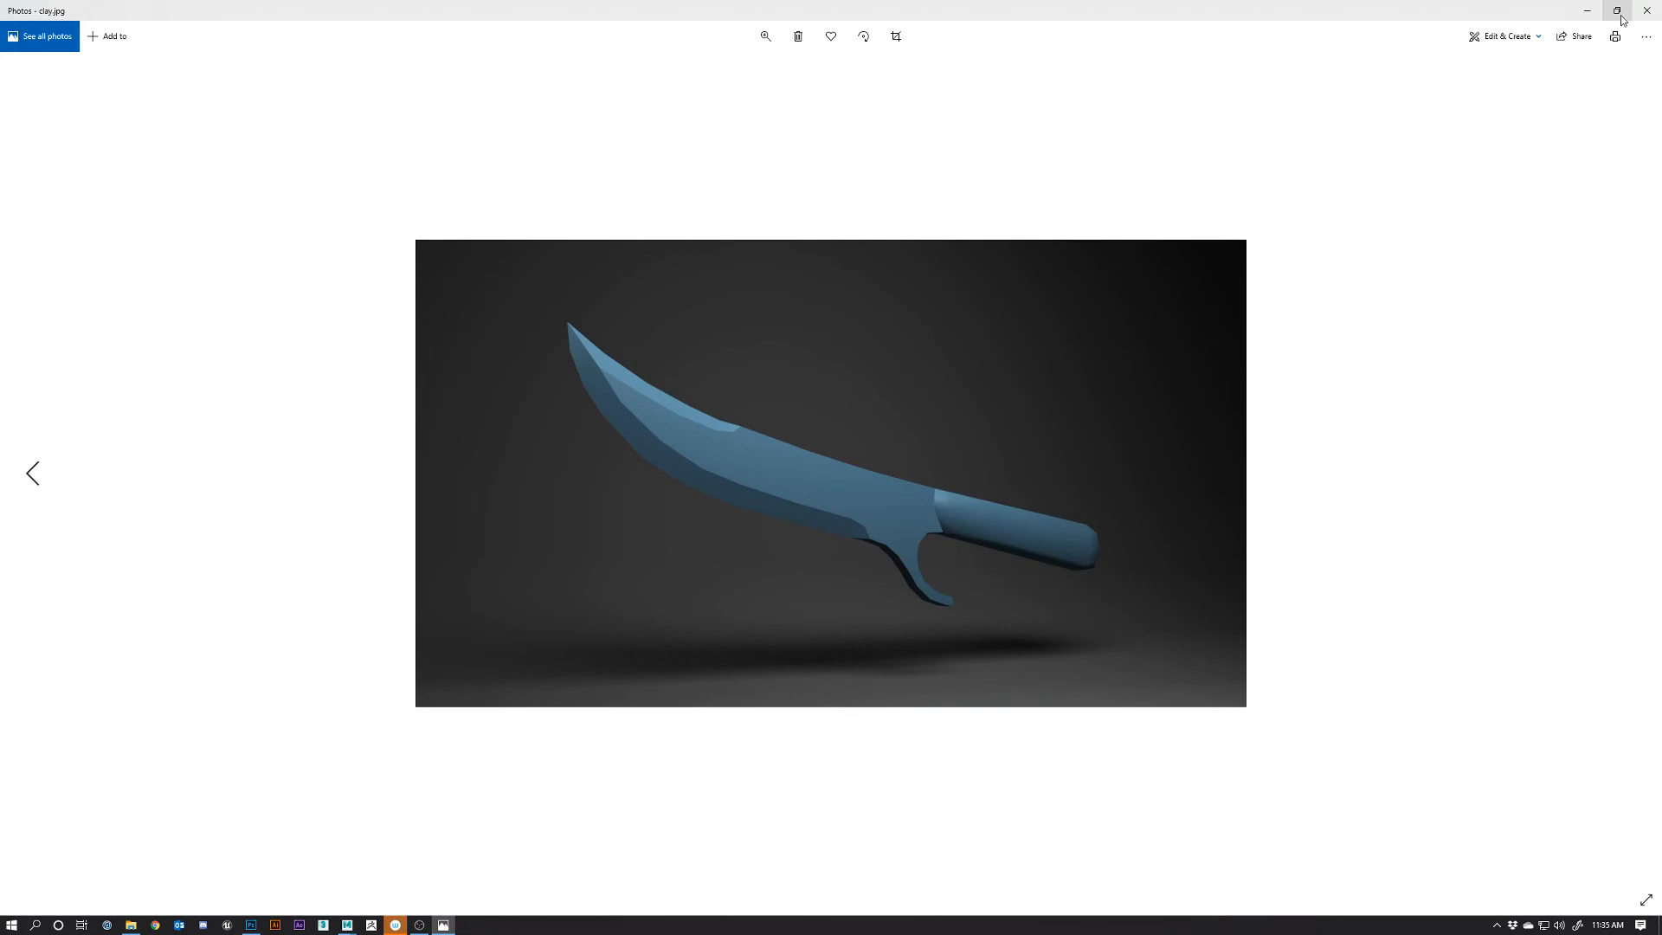
pyautogui.click(1616, 11)
pyautogui.moveTo(1170, 81); pyautogui.dragTo(1322, 71)
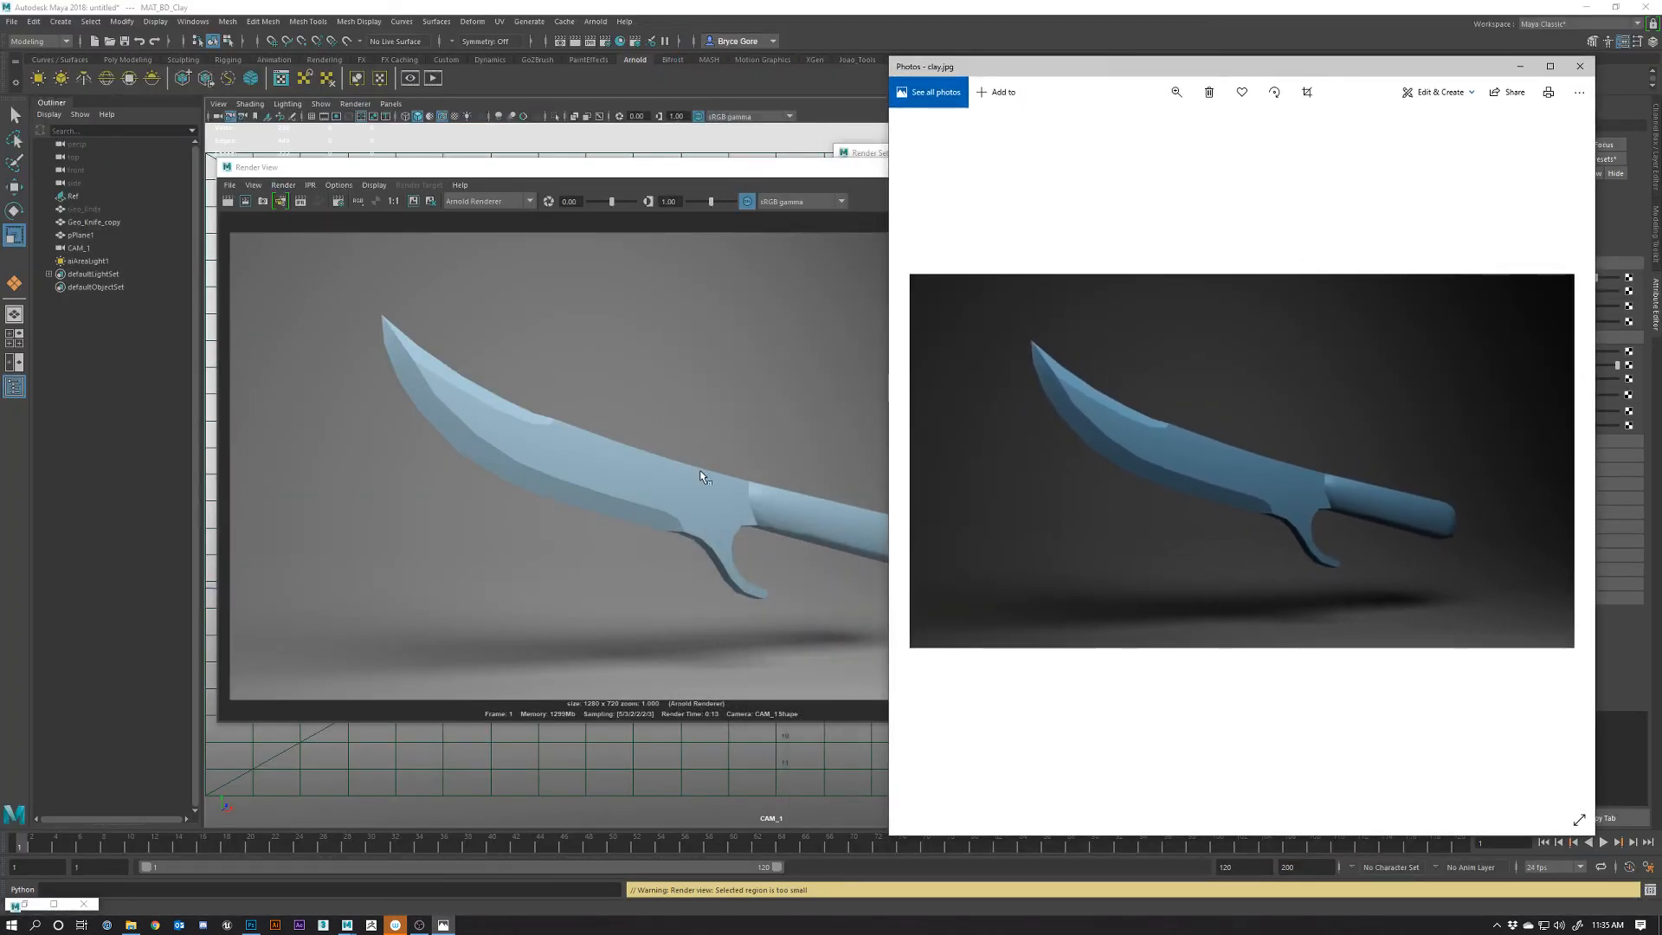
pyautogui.moveTo(731, 176); pyautogui.dragTo(692, 181)
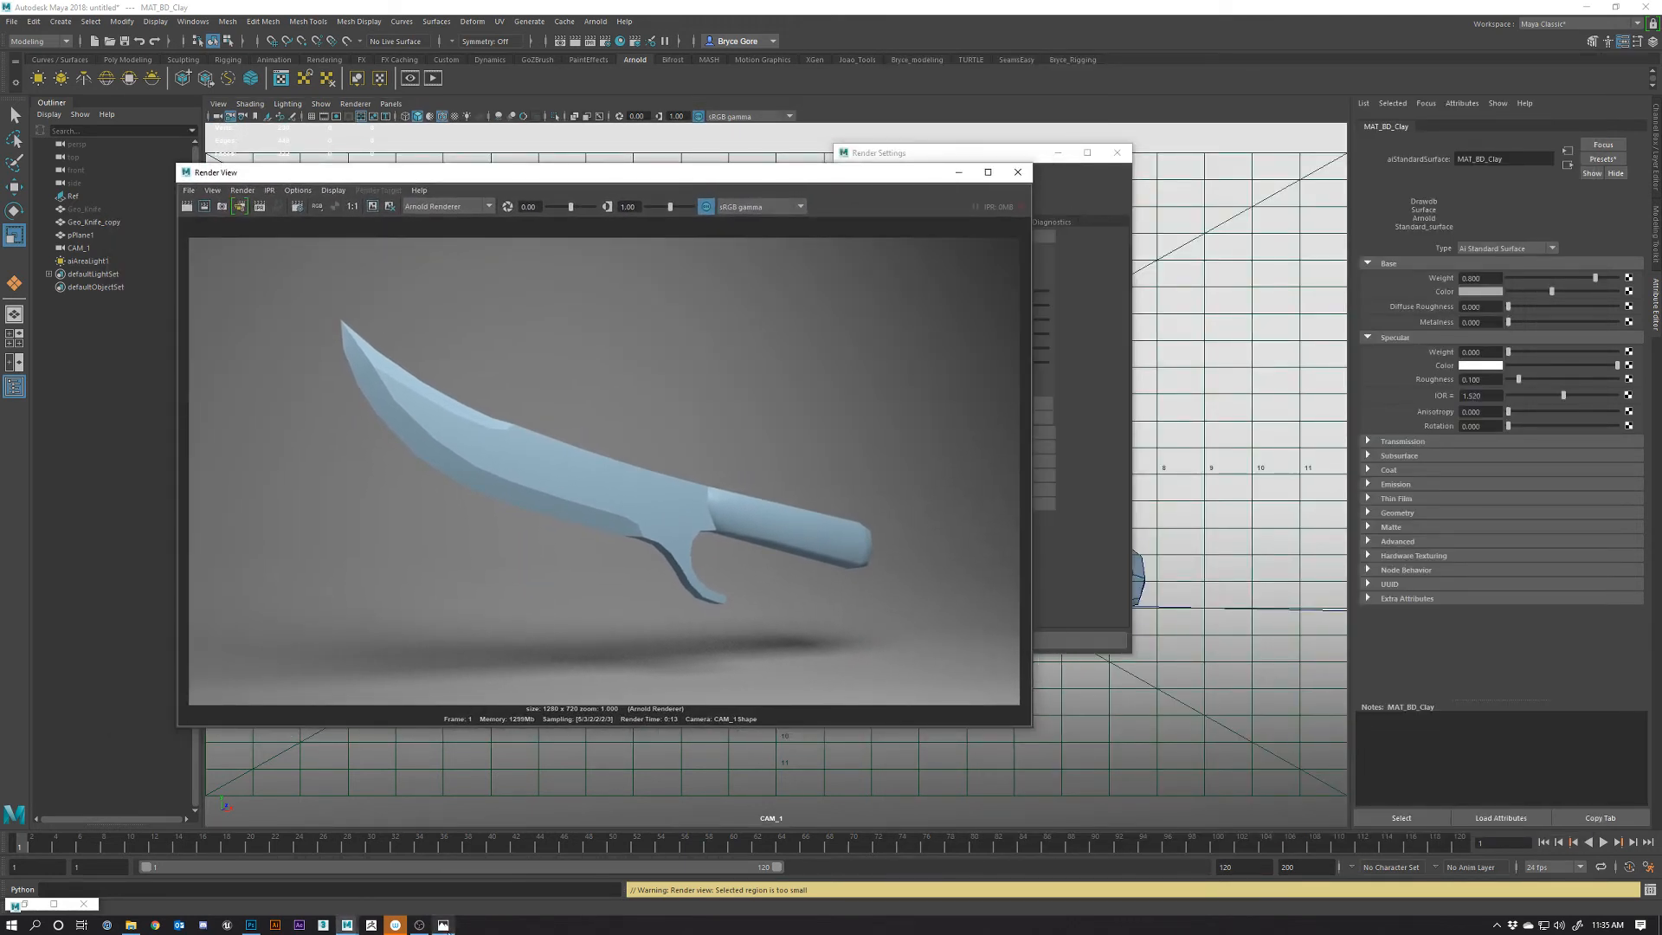
pyautogui.click(443, 924)
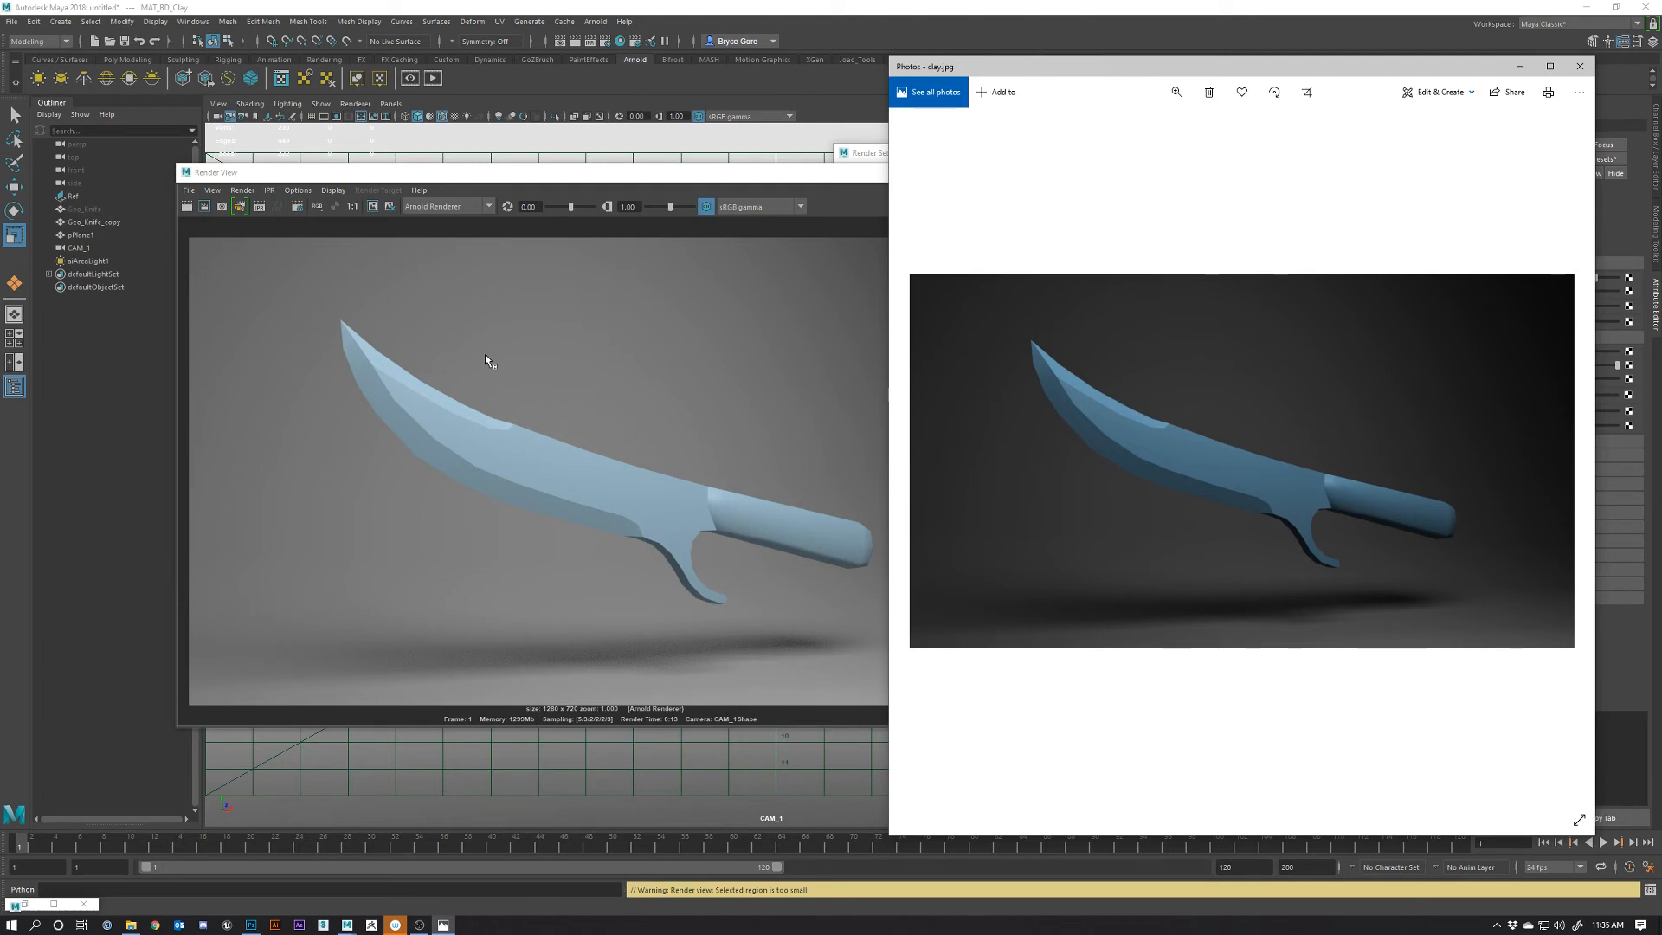
# Set the image save mode to Color Managed Image – View Transform embedded
pyautogui.click(189, 192)
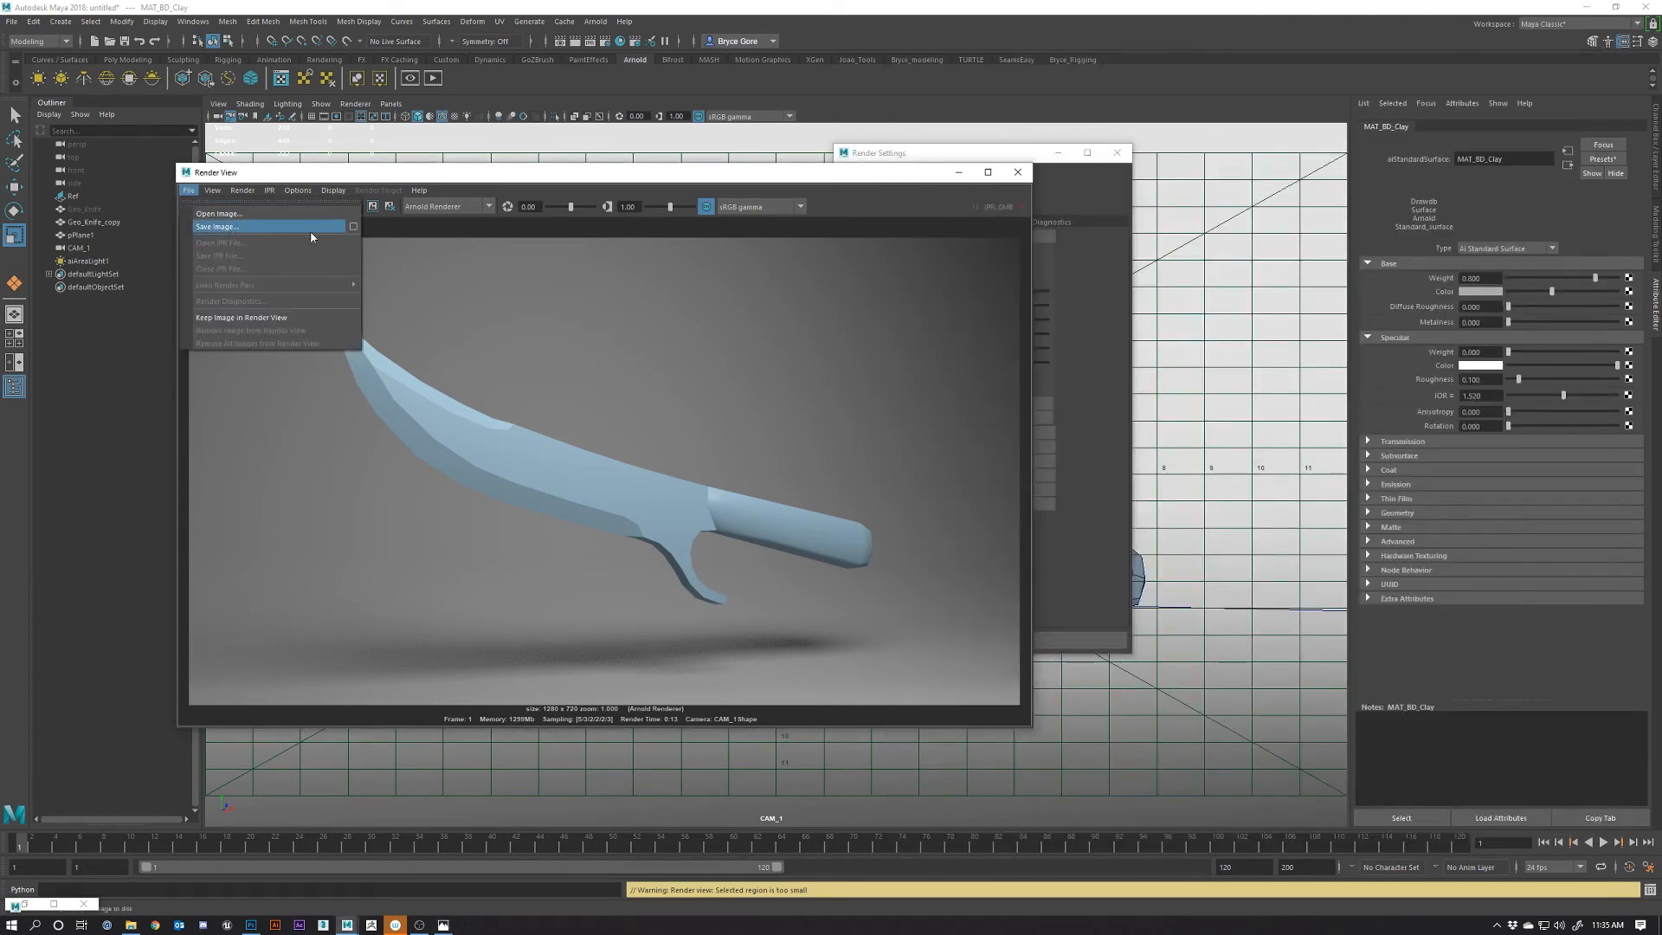
pyautogui.click(354, 226)
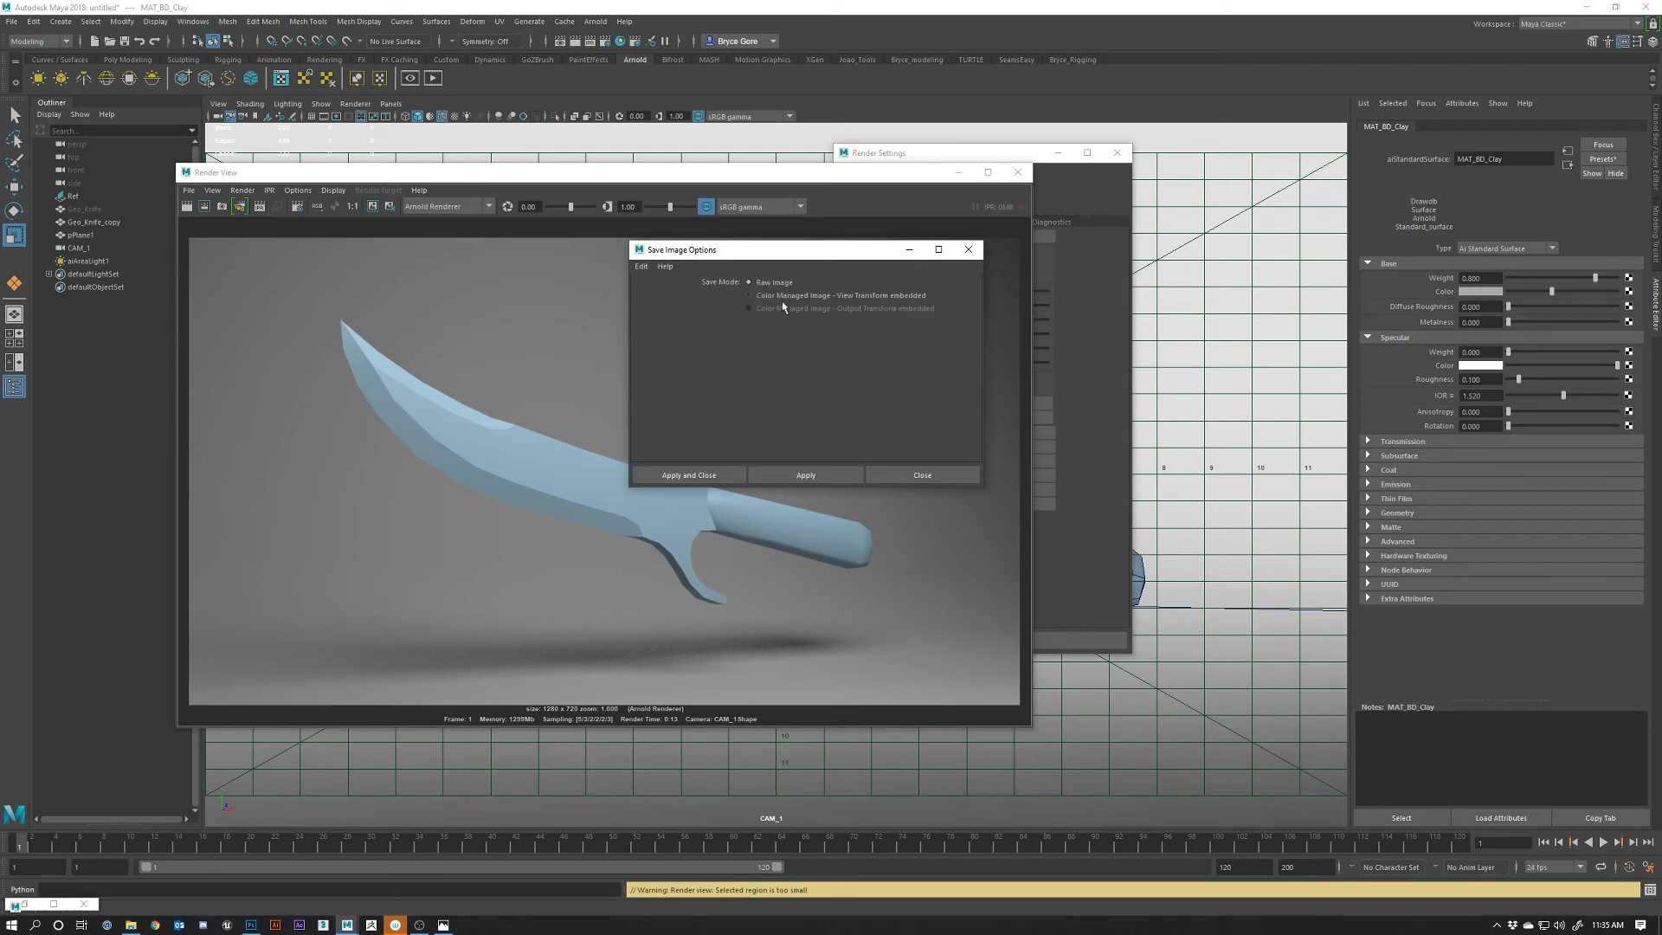
pyautogui.click(781, 297)
pyautogui.click(666, 475)
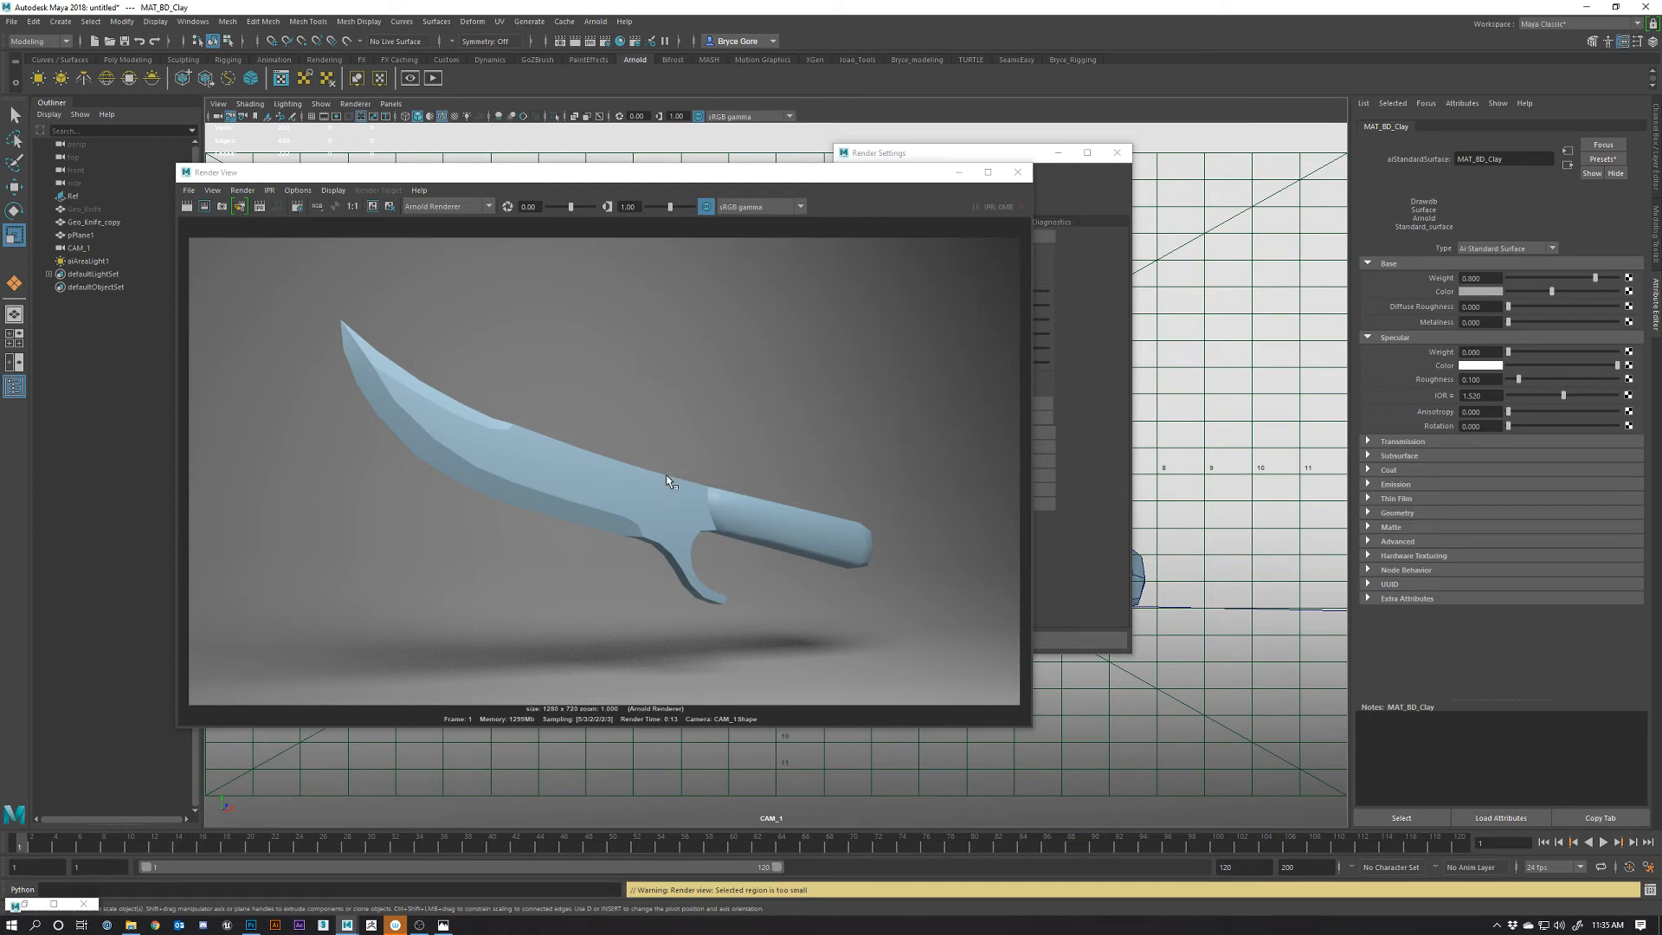
# Save the knife render again as clay2.jpg
pyautogui.click(188, 191)
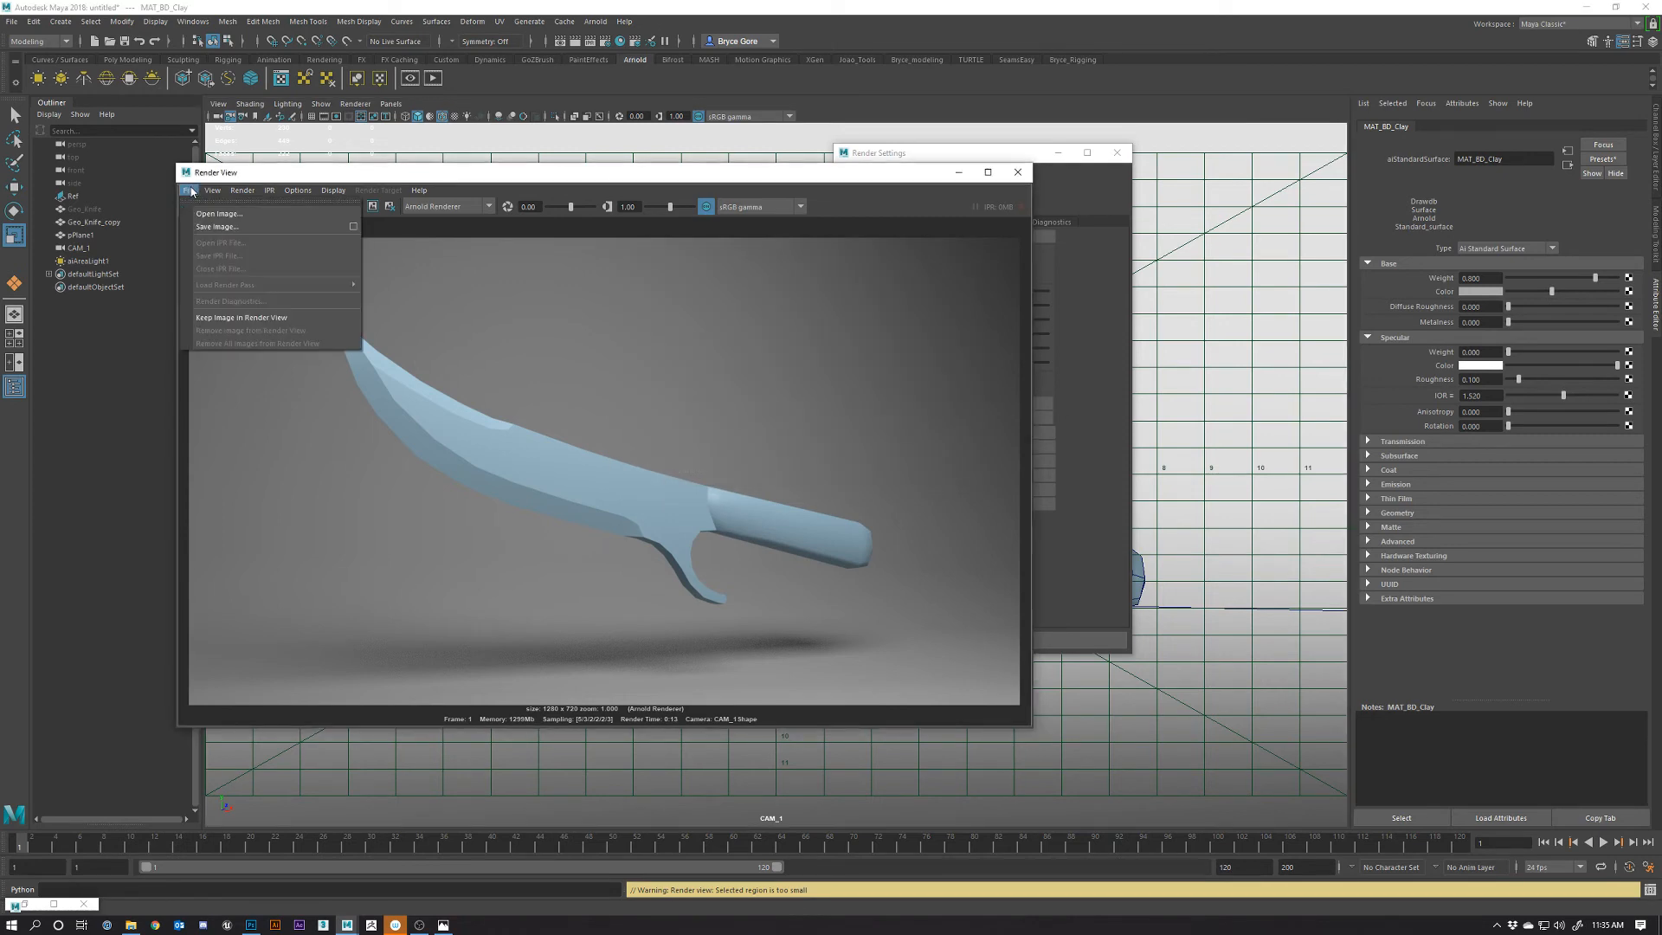
pyautogui.click(232, 228)
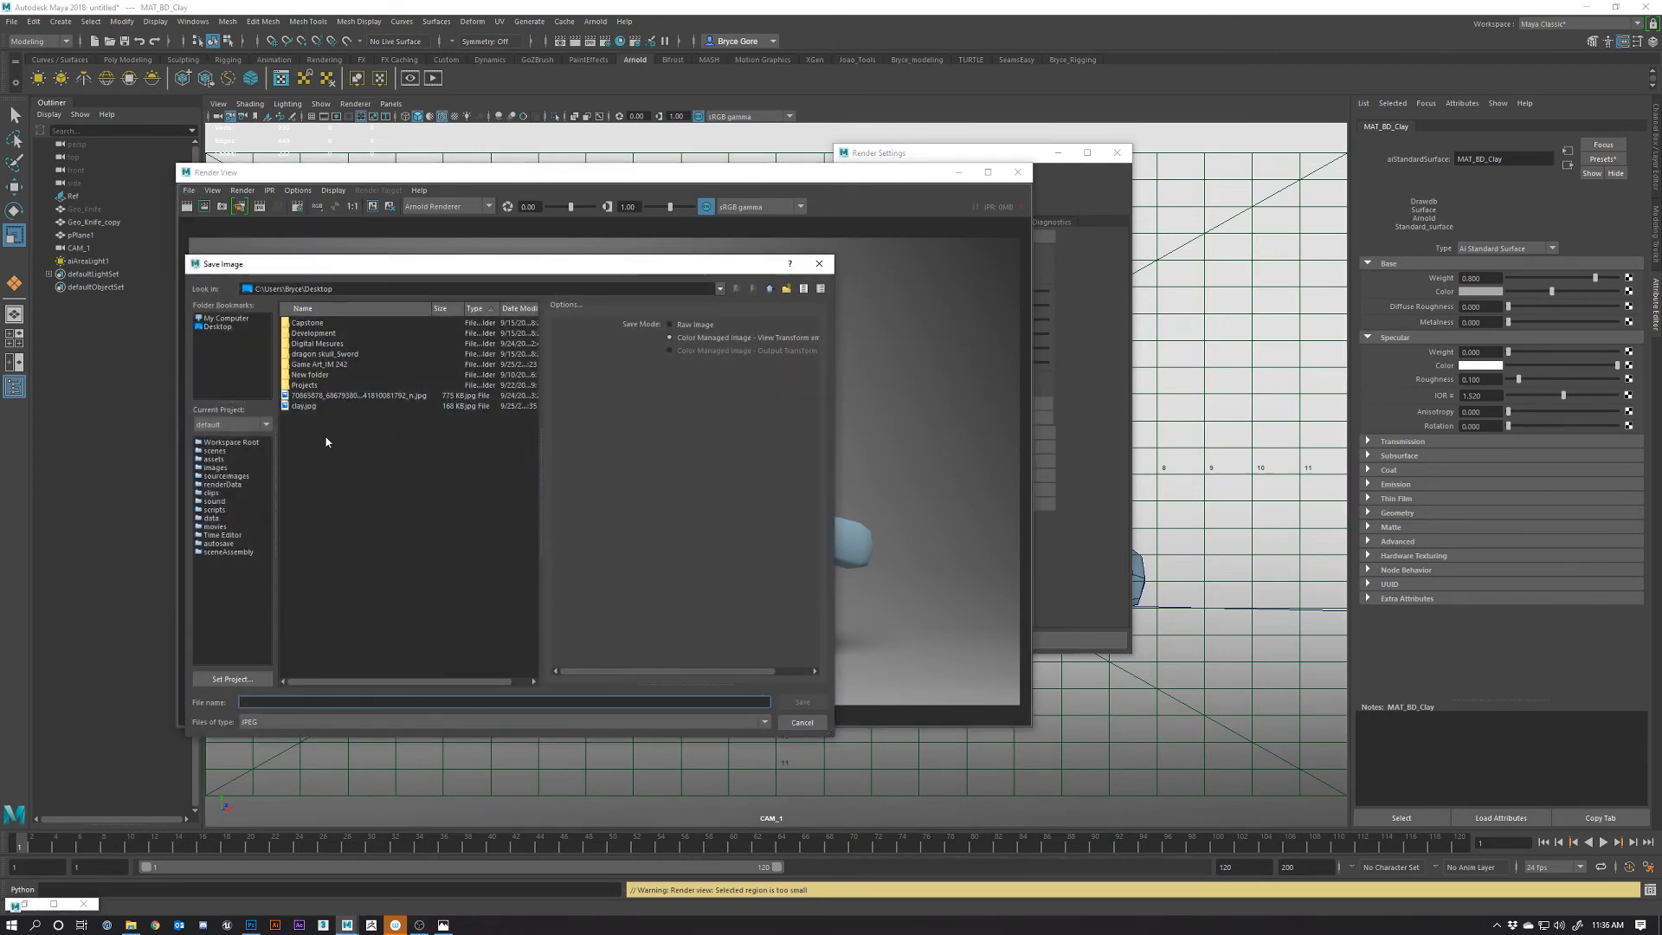
pyautogui.click(303, 405)
pyautogui.click(253, 702)
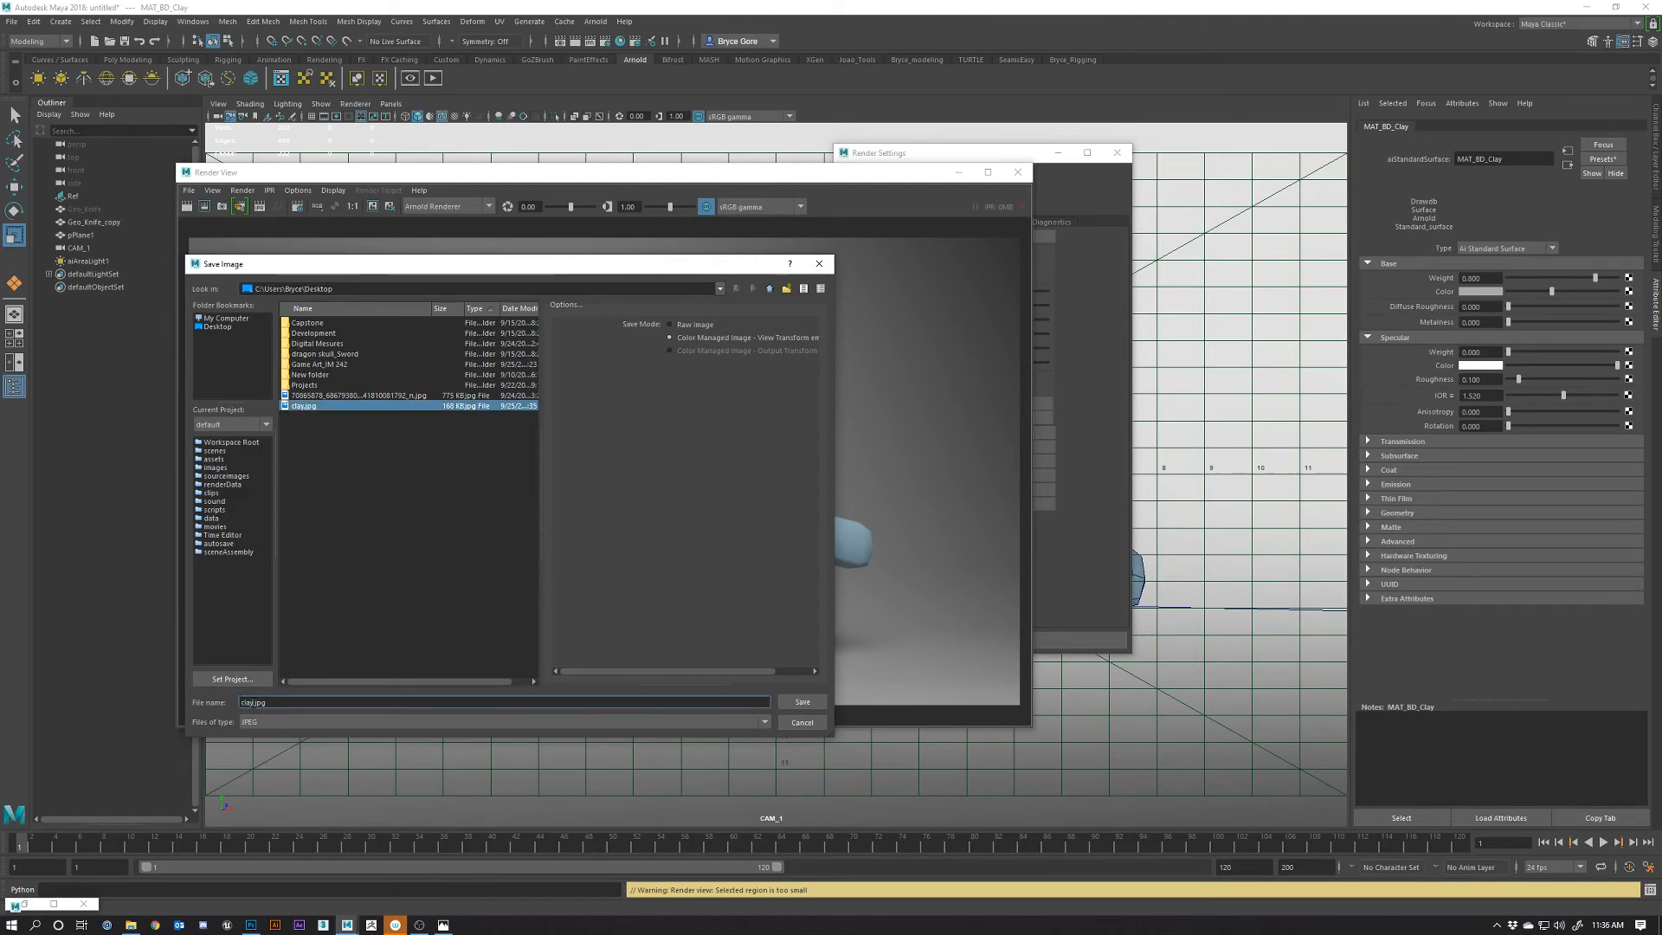
pyautogui.write('2')
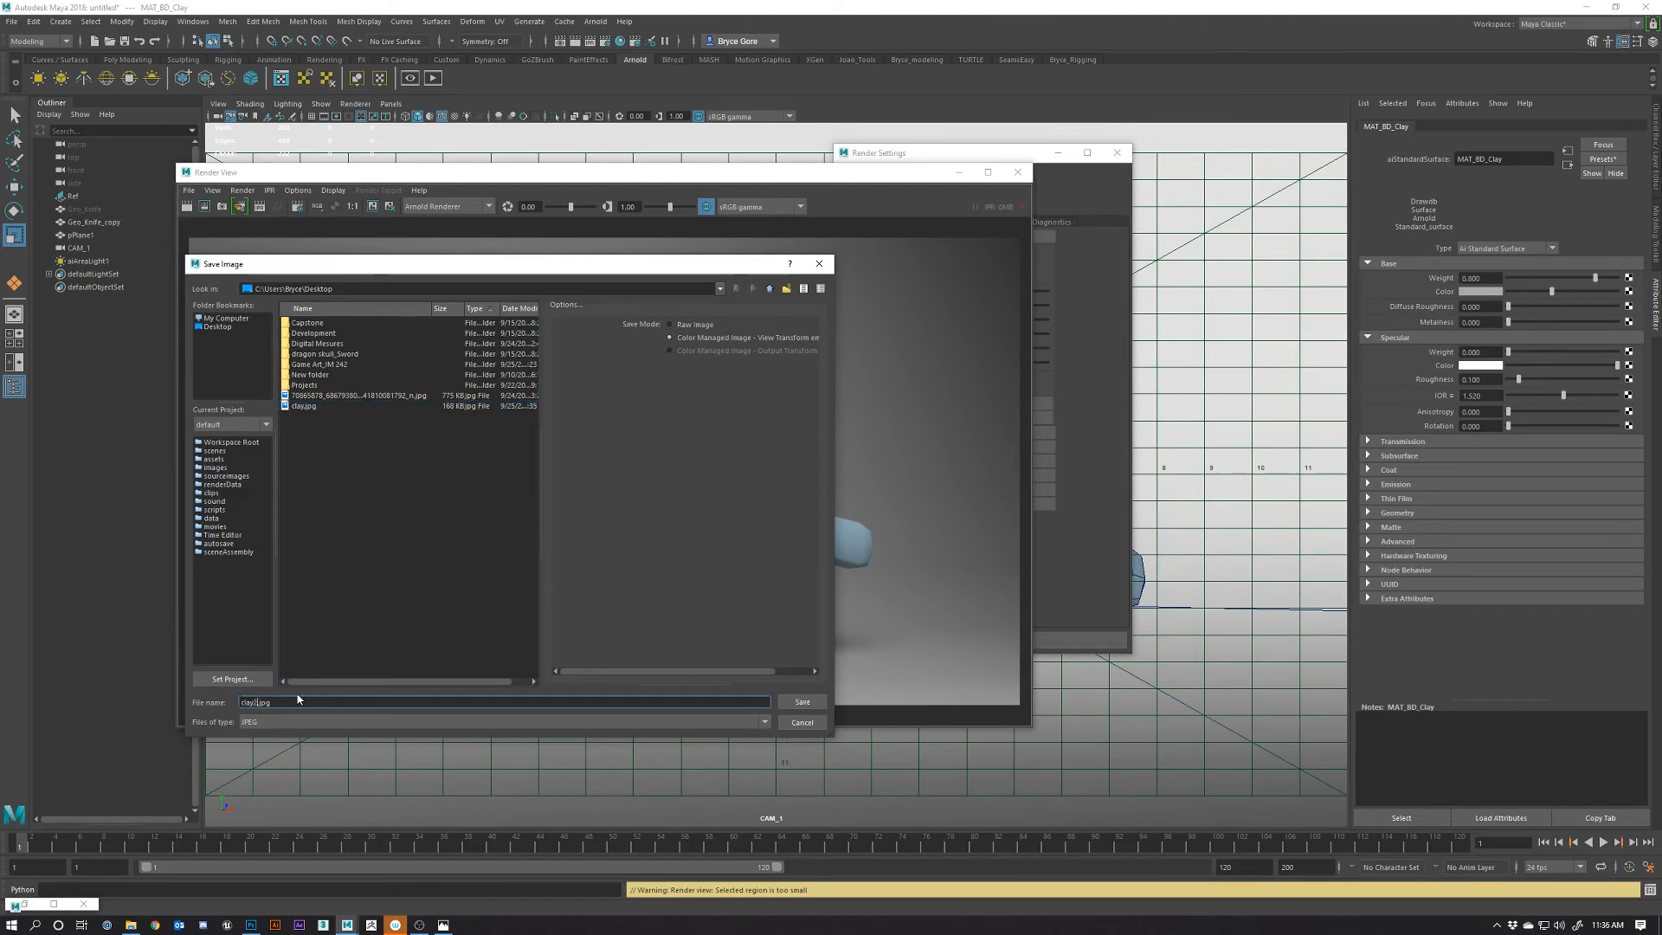
pyautogui.press('Return')
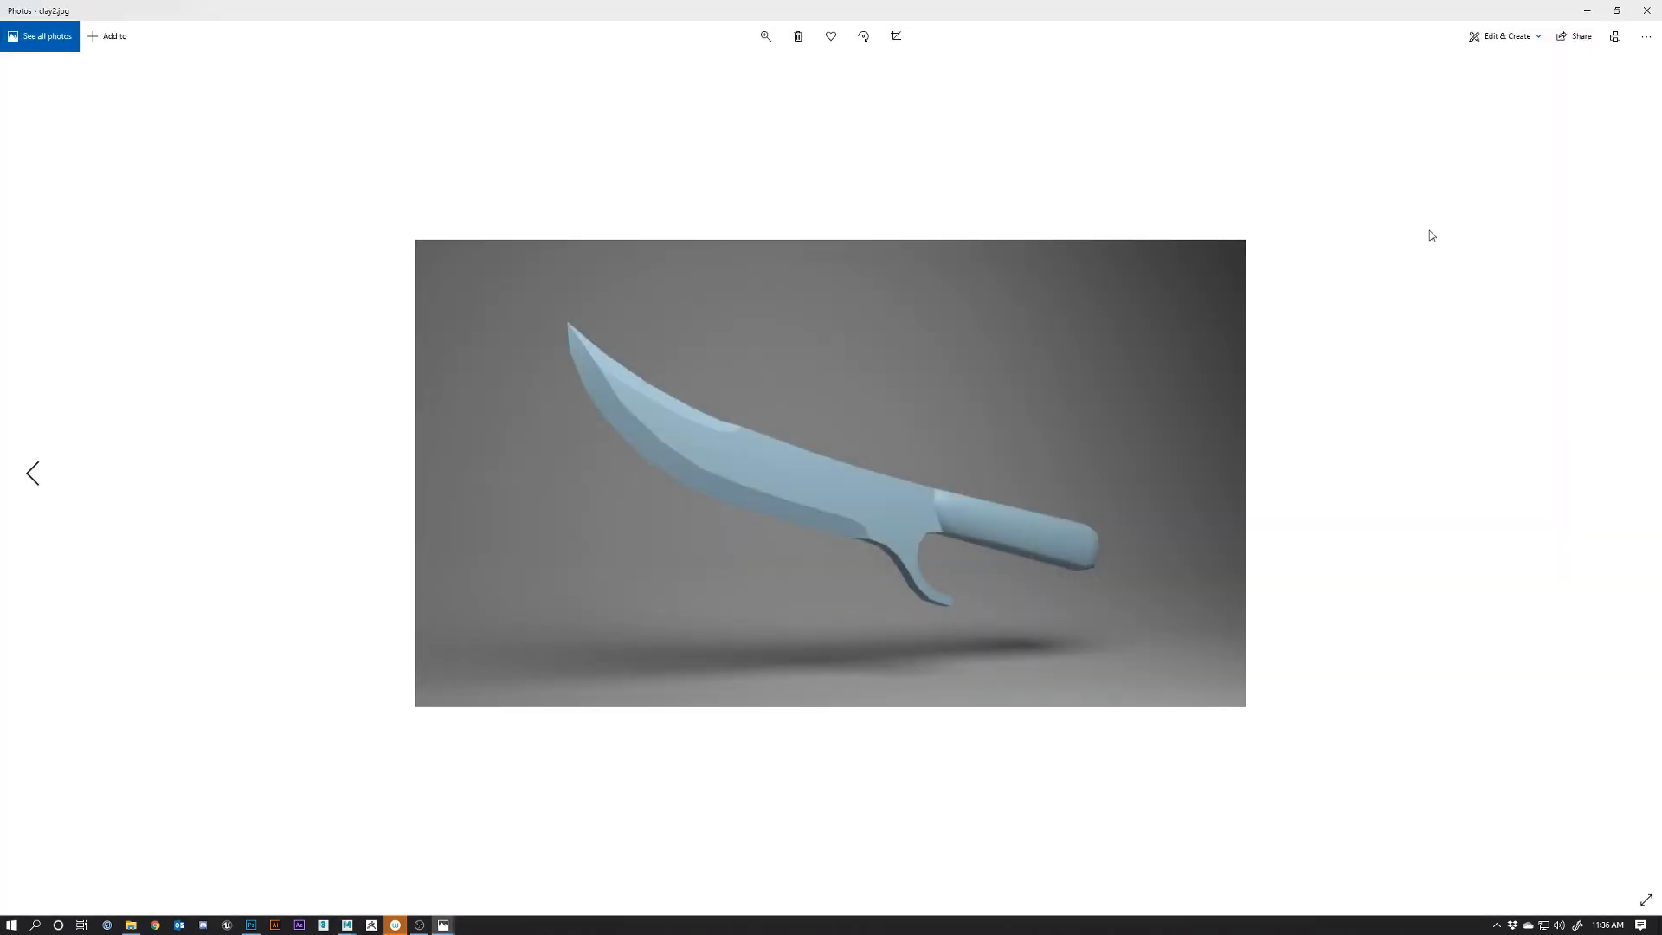
# Compare clay.jpg and clay2.jpg side by side, then close both Photos windows
pyautogui.moveTo(1368, 4); pyautogui.dragTo(1160, 79)
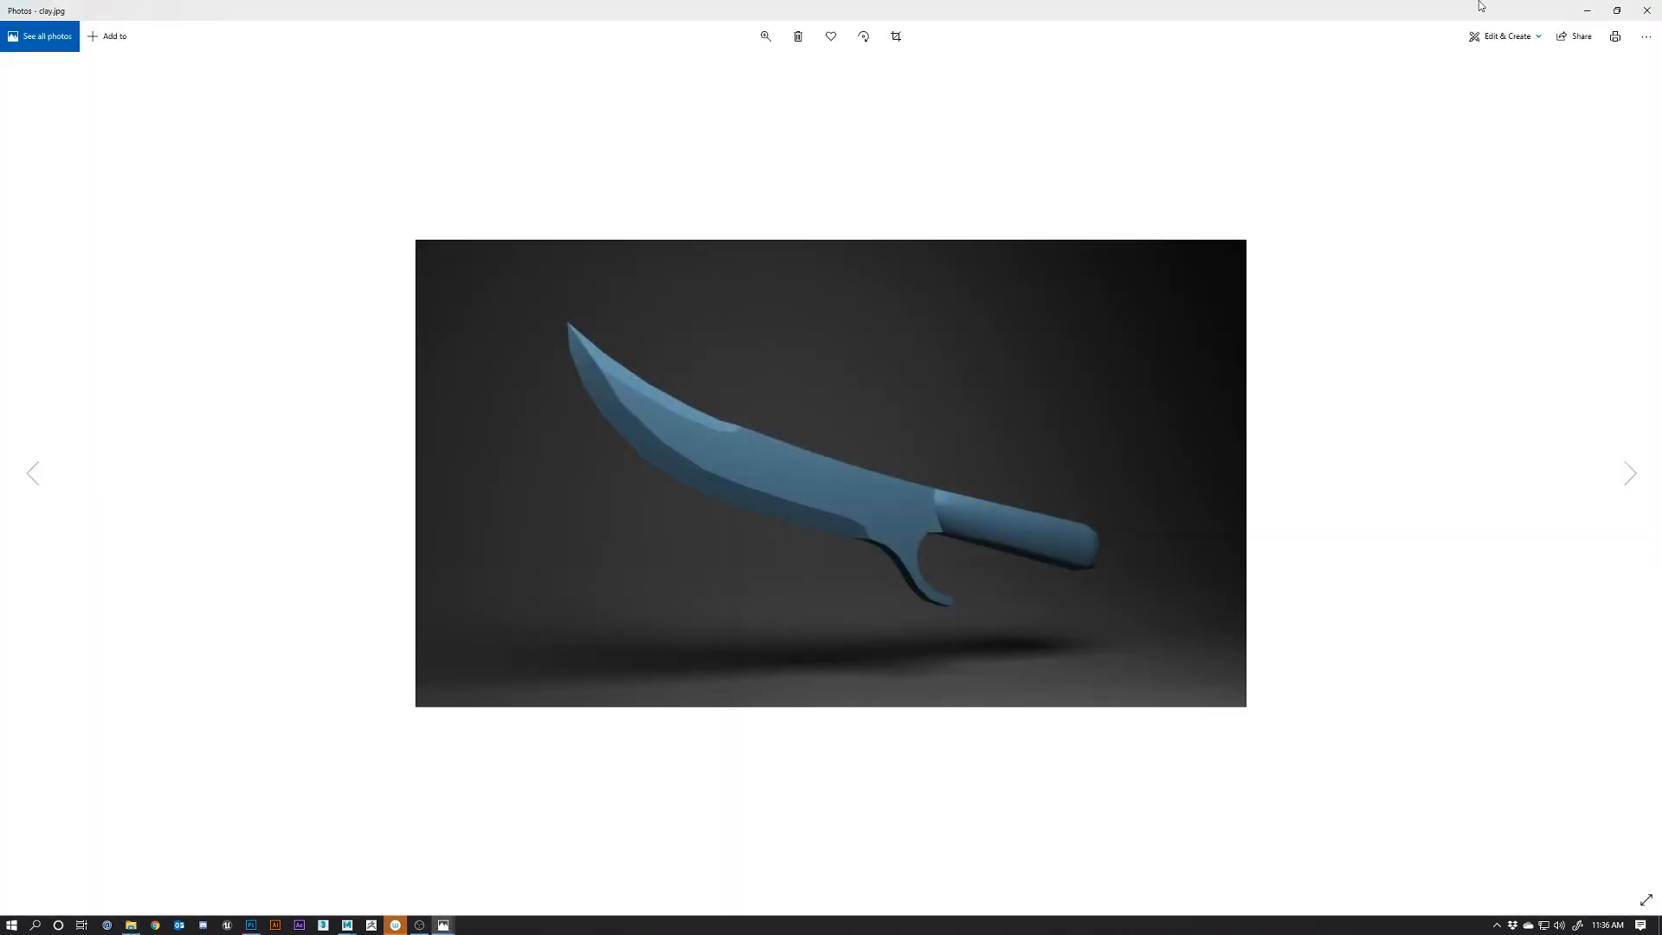
pyautogui.moveTo(1477, 4); pyautogui.dragTo(570, 99)
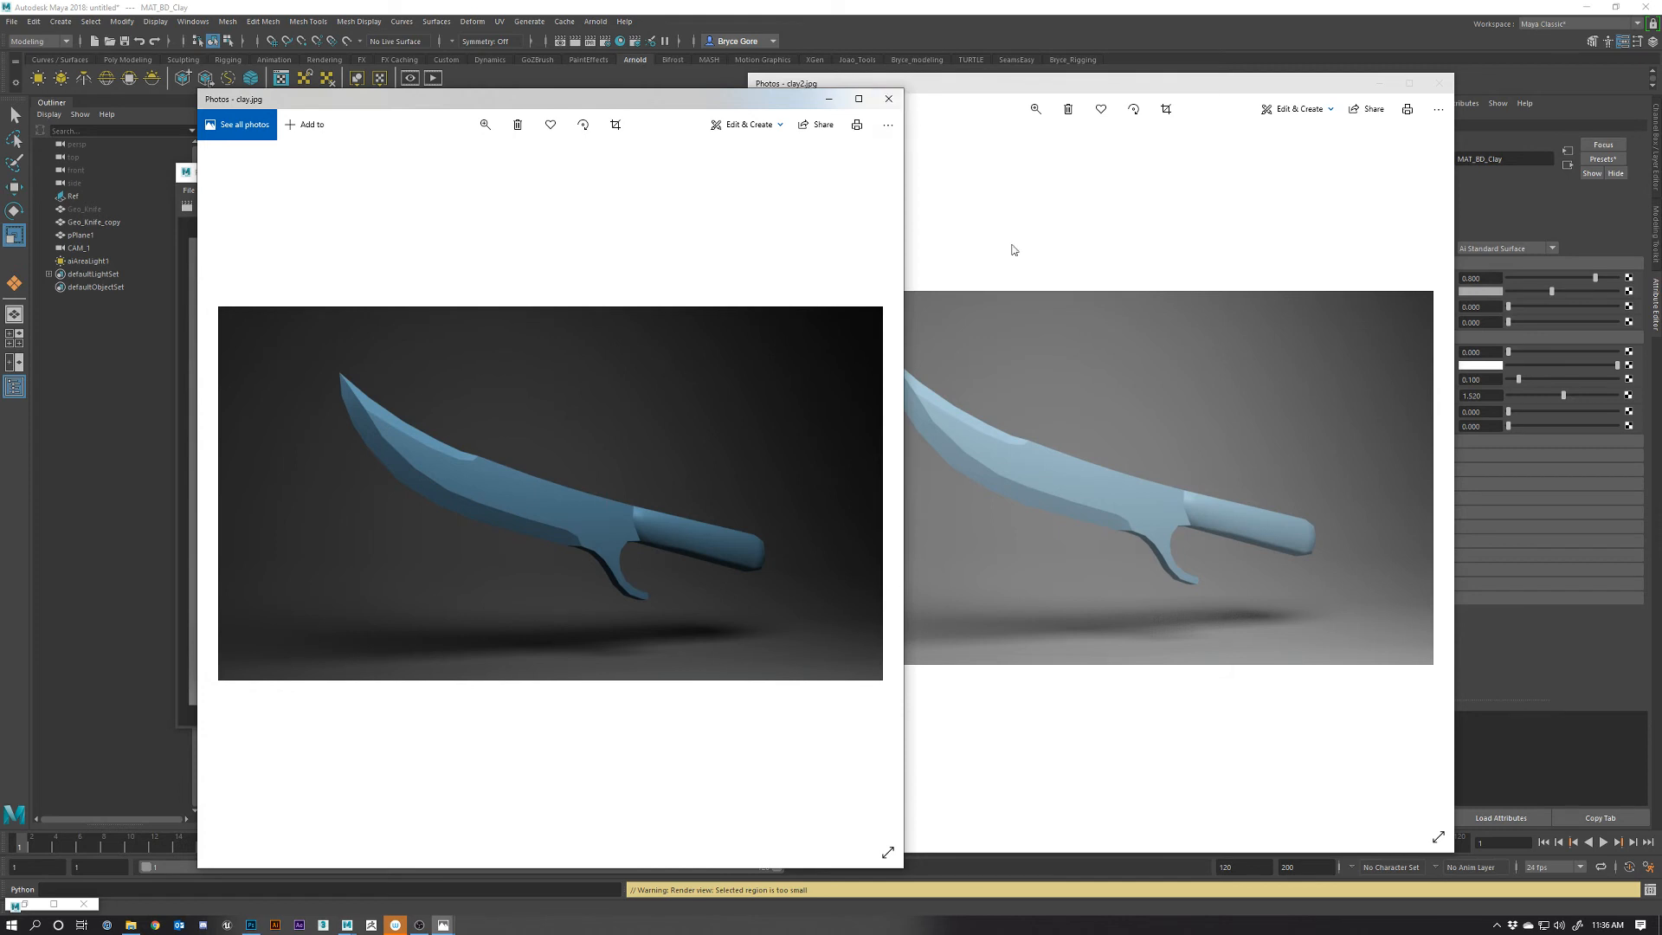
pyautogui.click(888, 98)
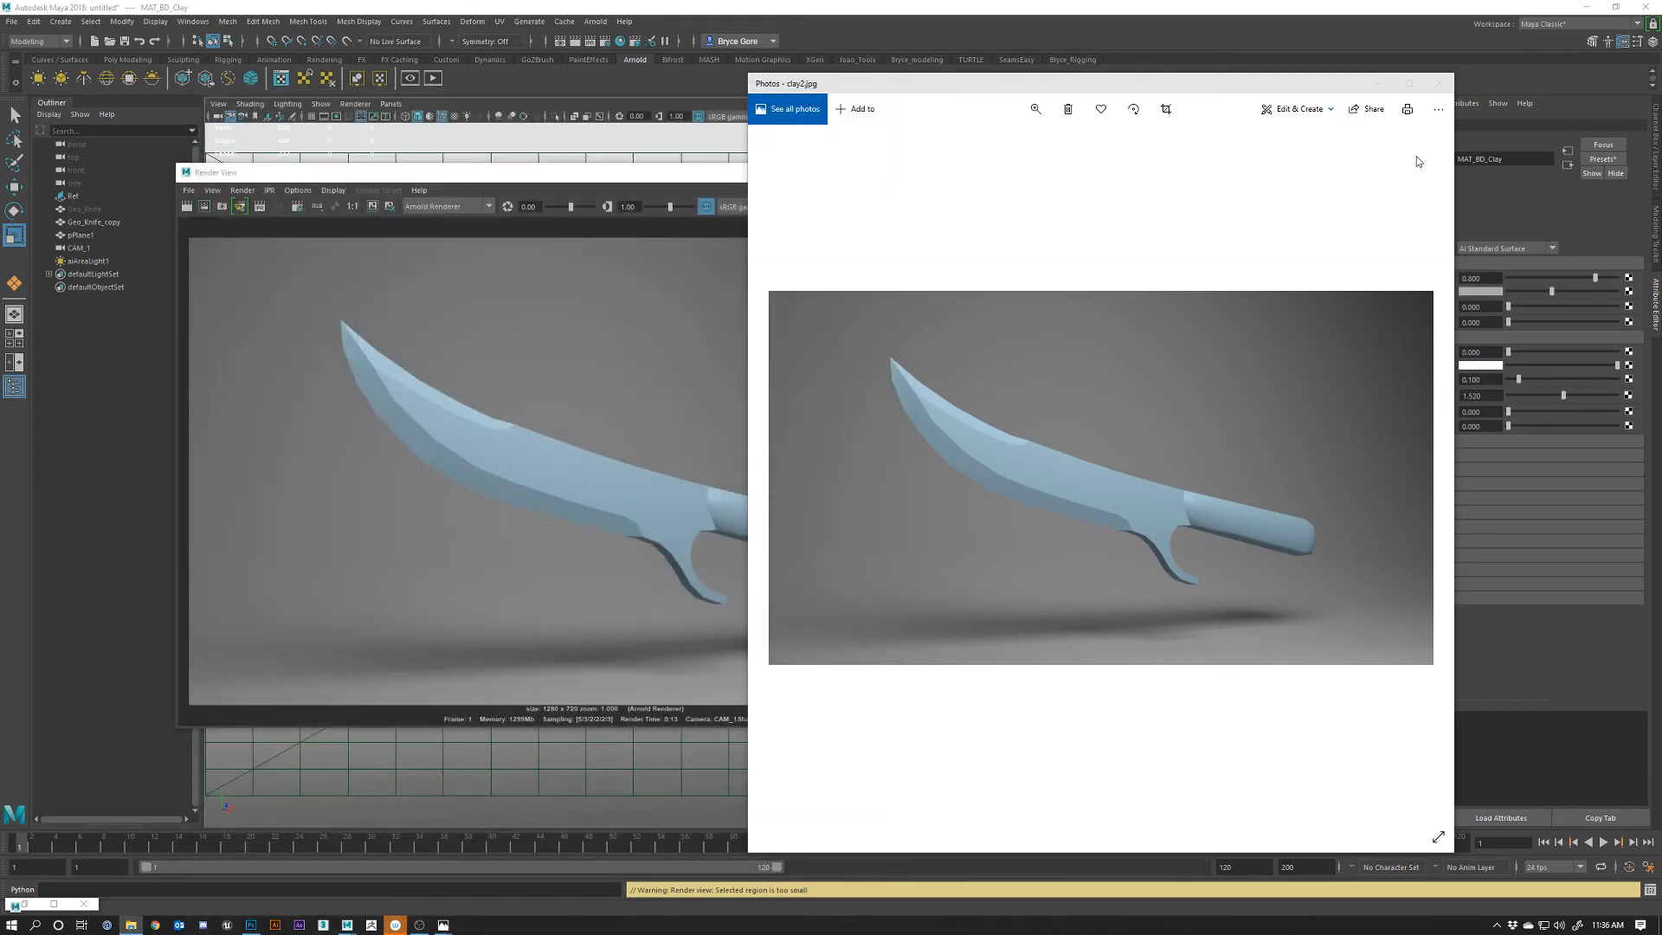
pyautogui.click(1438, 83)
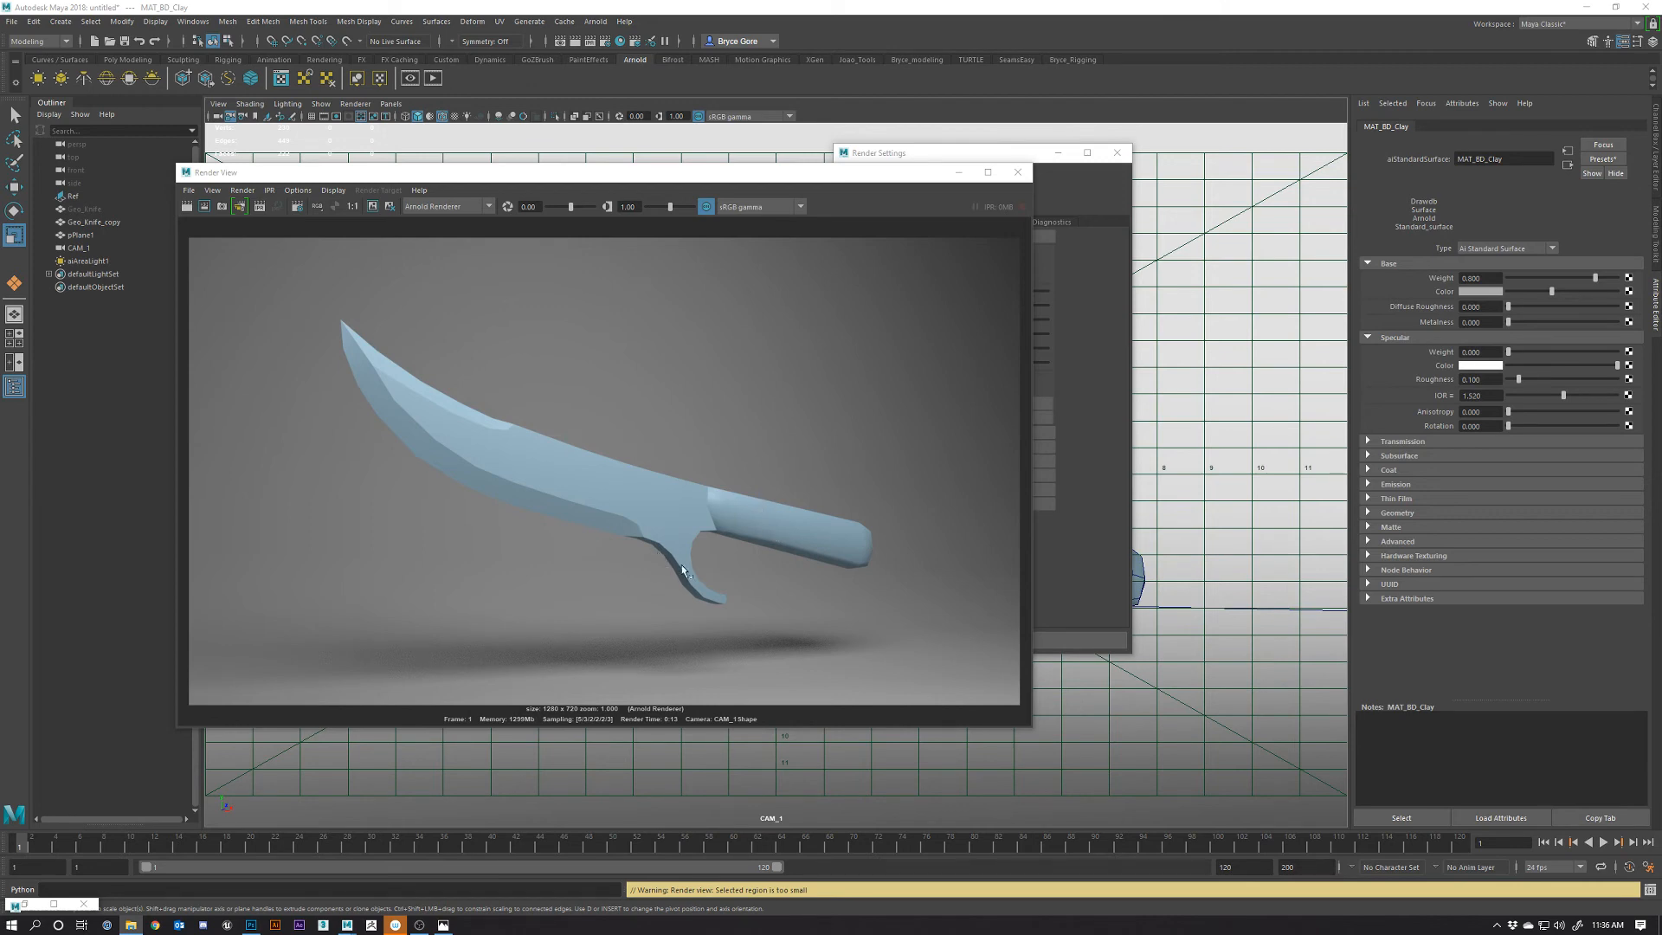
# Restore the minimized Hypershade window and move it down and right, off the knife render
pyautogui.click(704, 515)
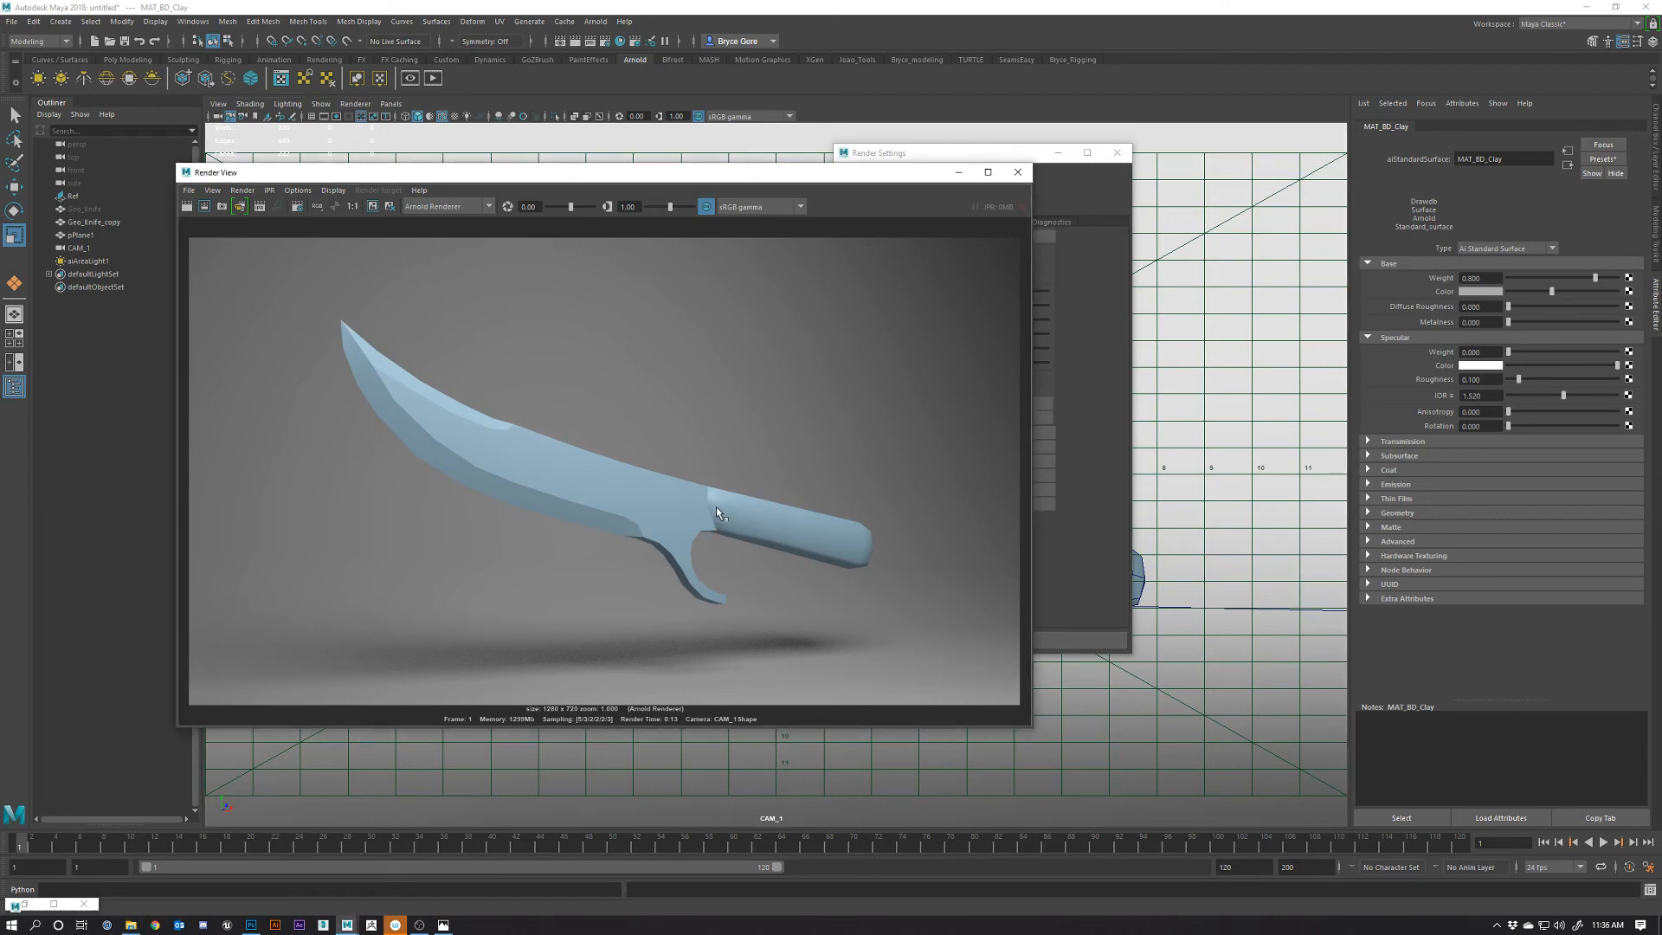
pyautogui.hotkey('alt', 'Tab')
pyautogui.moveTo(947, 119); pyautogui.dragTo(1198, 248)
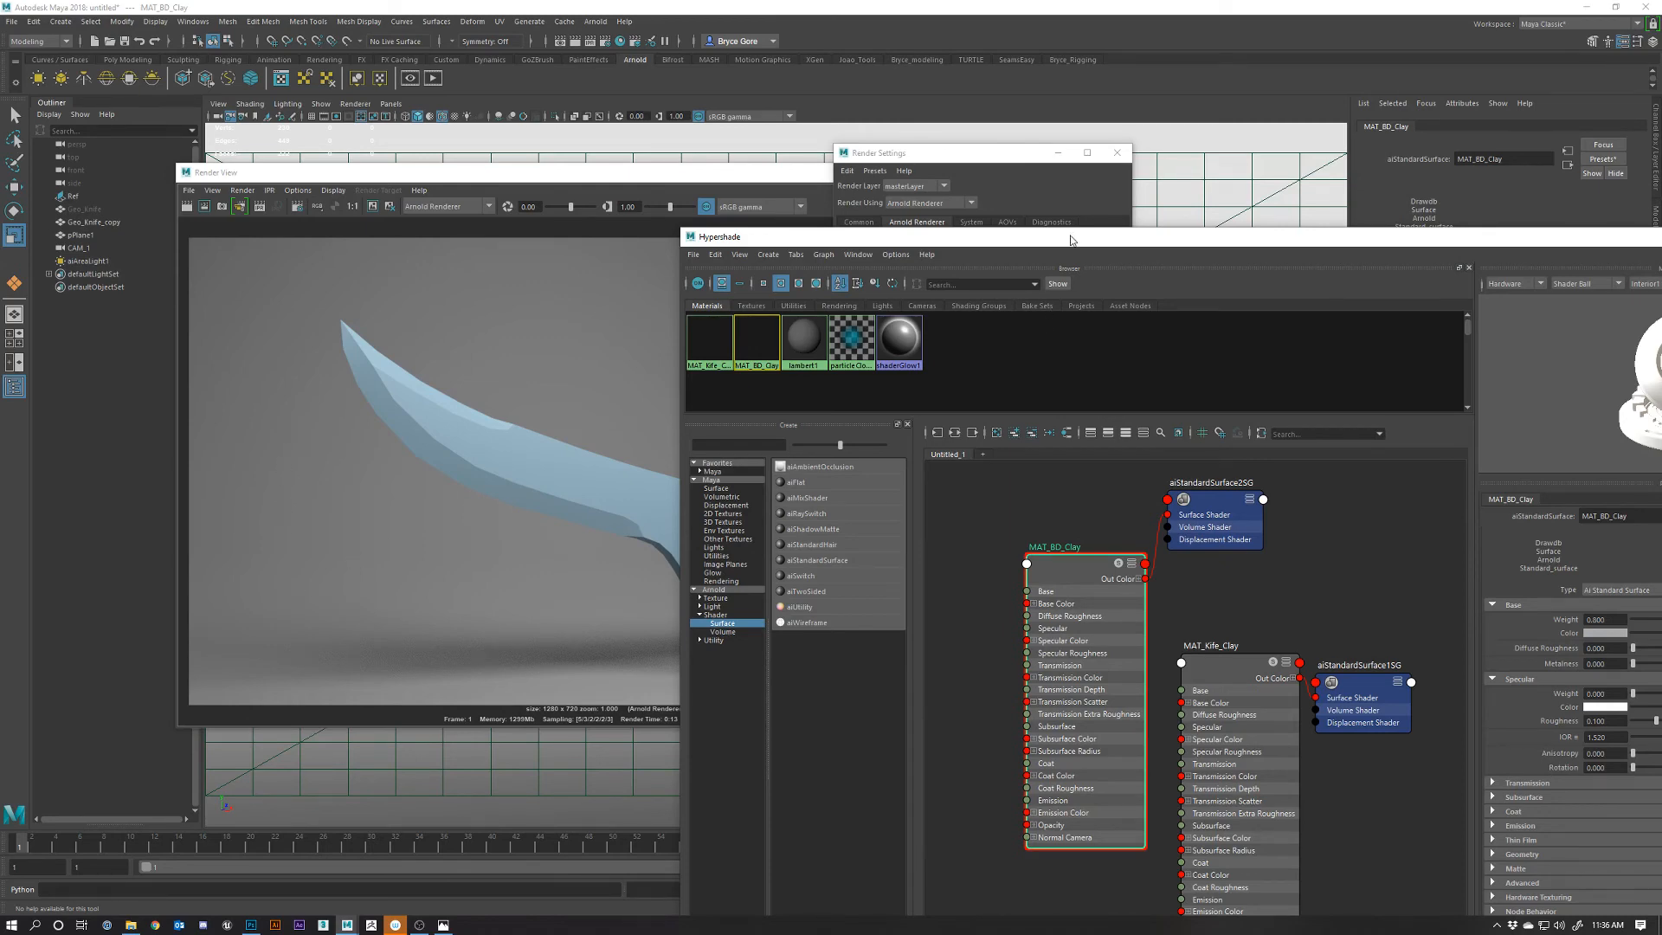
pyautogui.moveTo(1071, 240); pyautogui.dragTo(1132, 182)
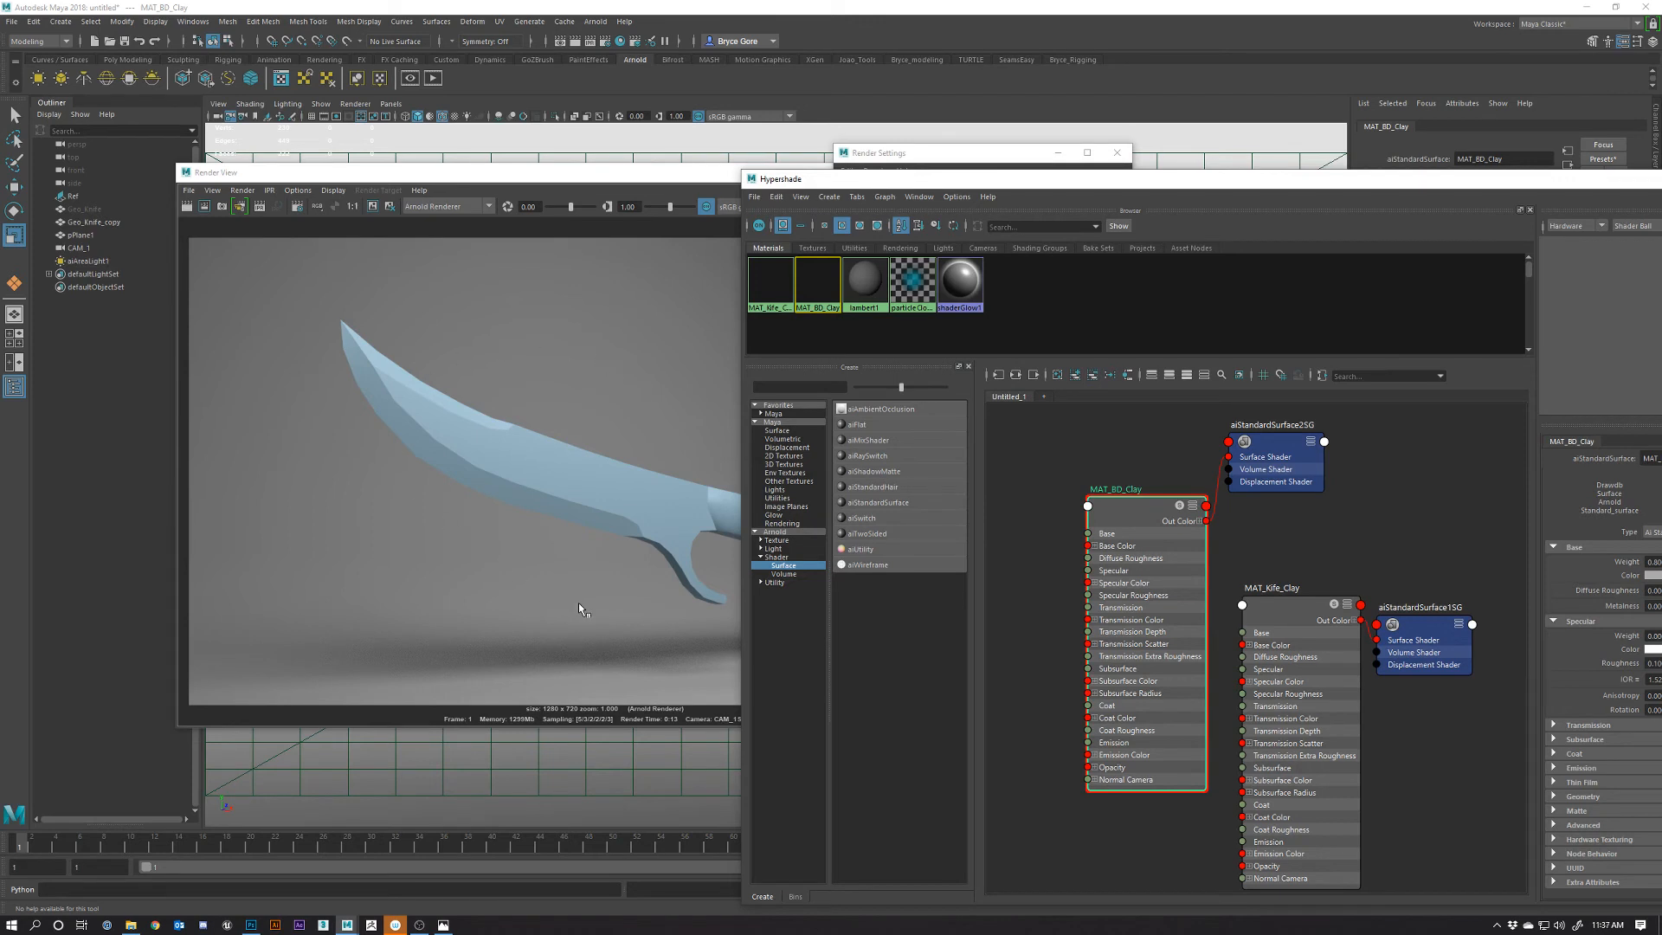
# Reposition the Render View at the top left and raise Hypershade beside it
pyautogui.click(569, 454)
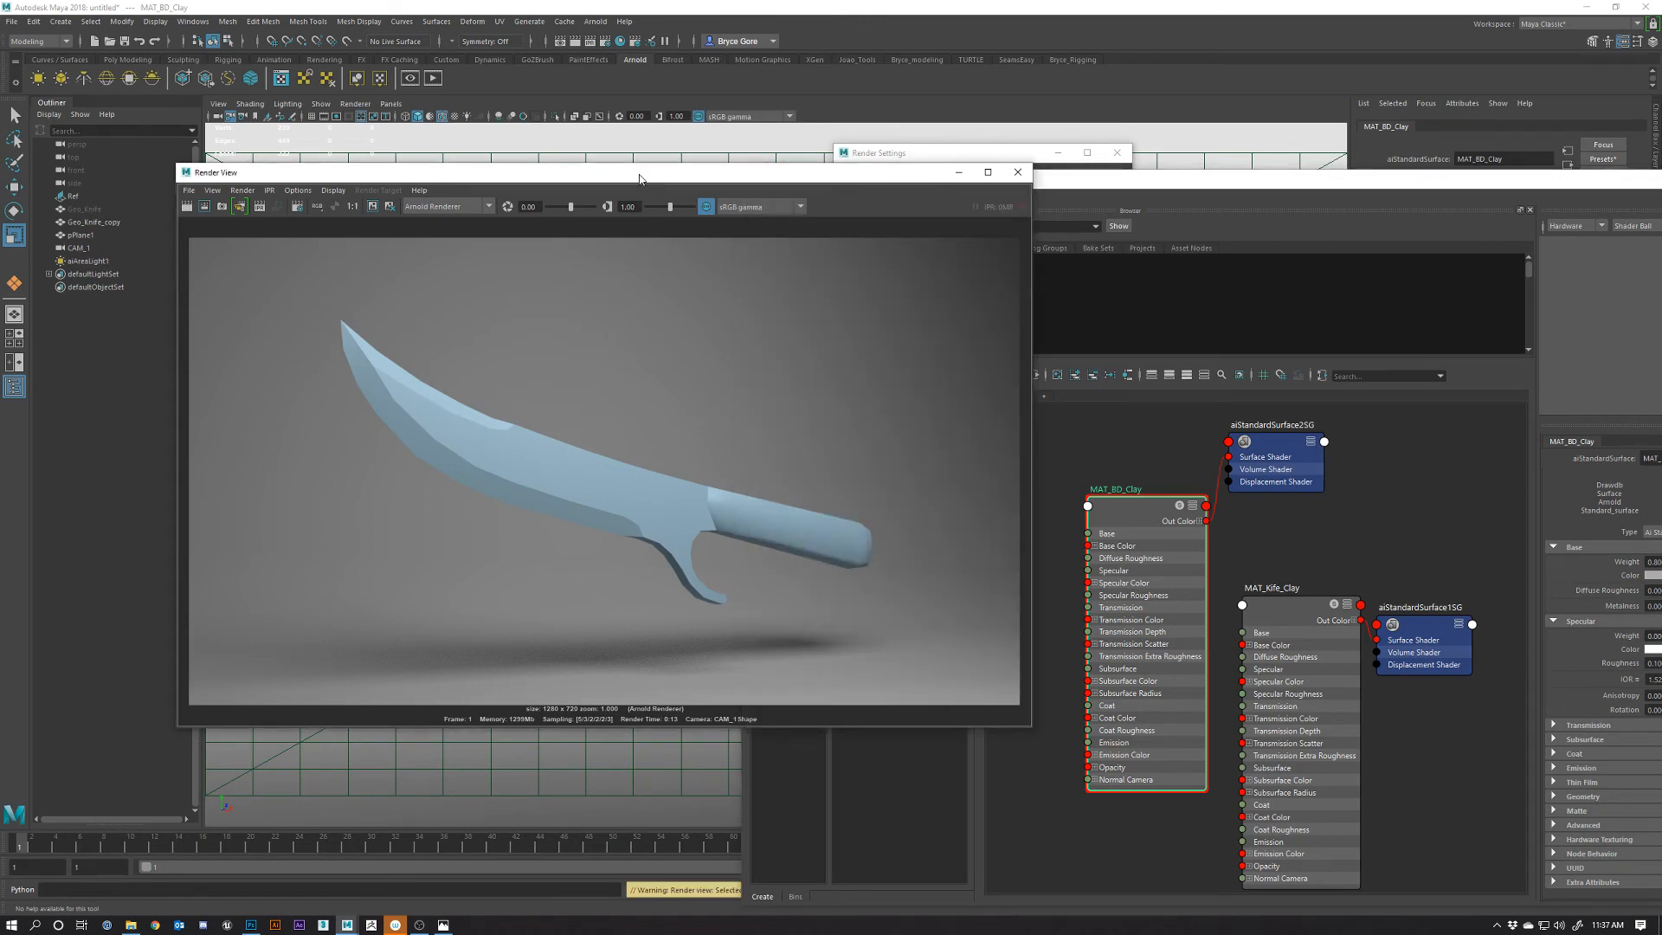
pyautogui.moveTo(530, 172); pyautogui.dragTo(513, 485)
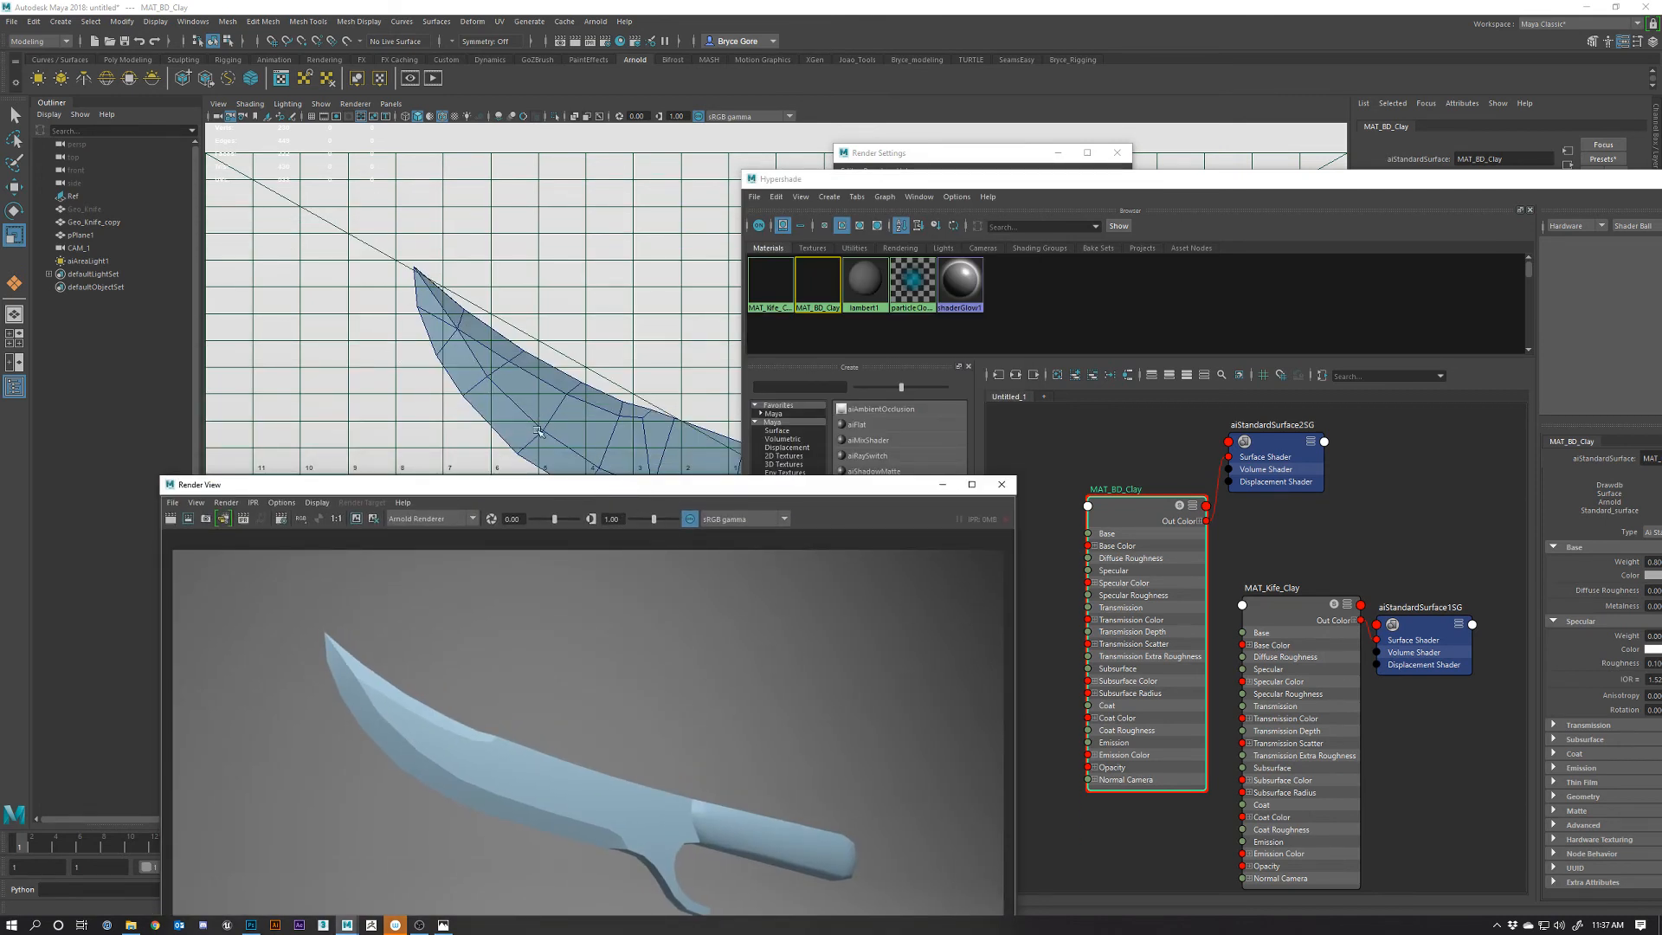
pyautogui.moveTo(589, 495); pyautogui.dragTo(526, 155)
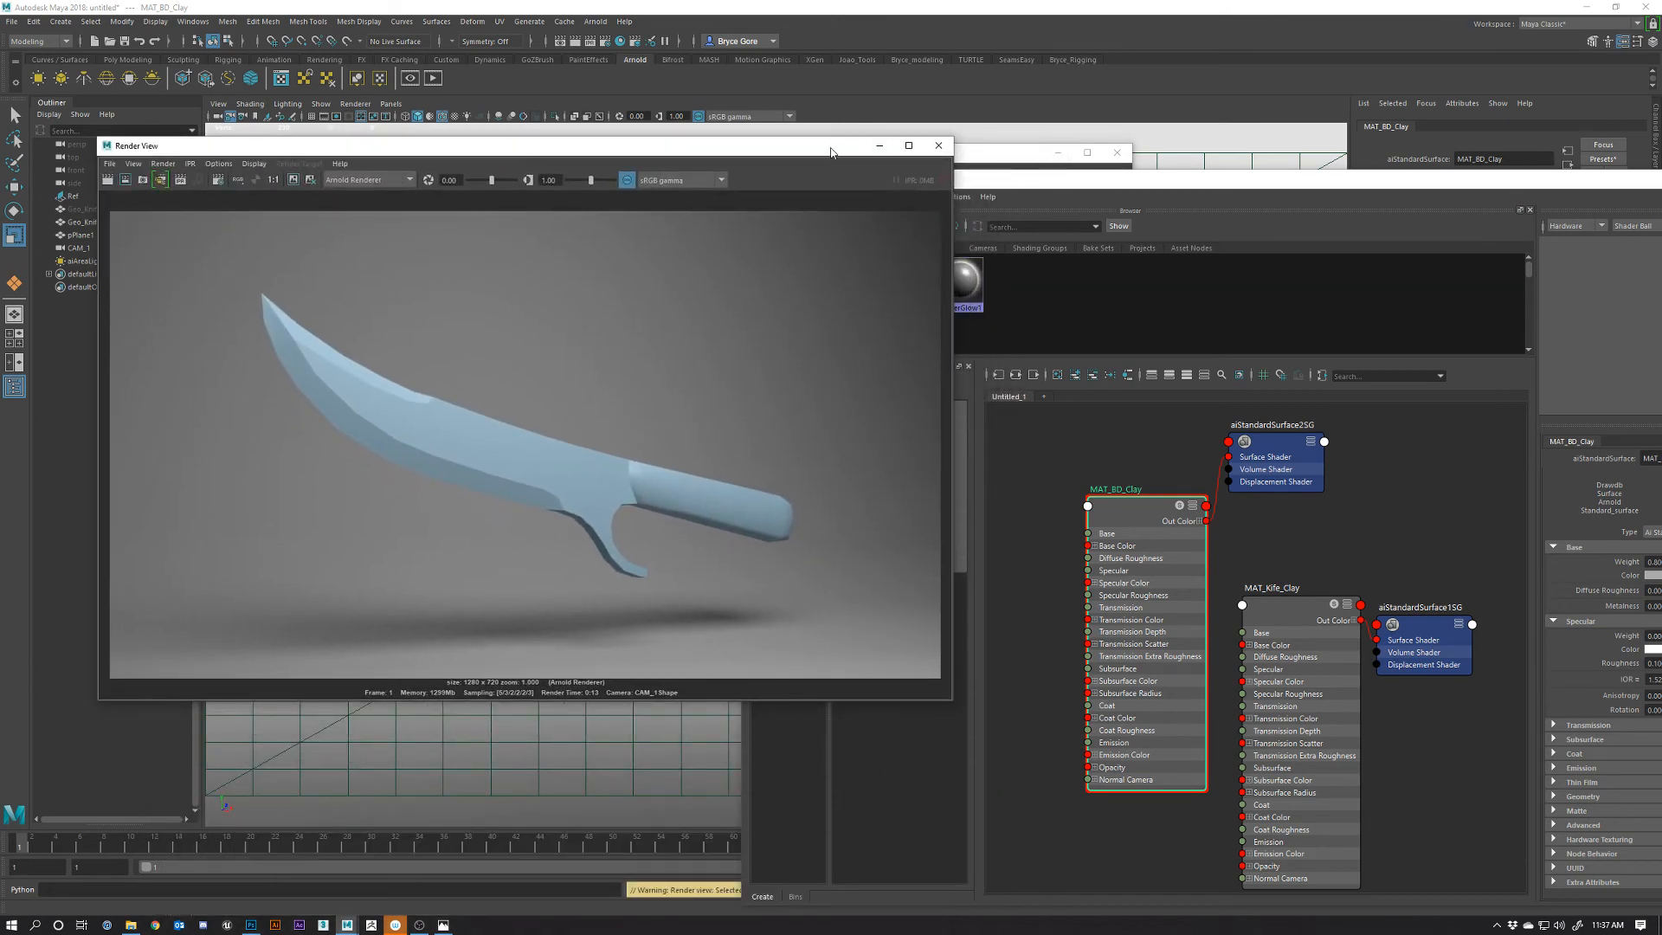
pyautogui.moveTo(831, 151); pyautogui.dragTo(773, 150)
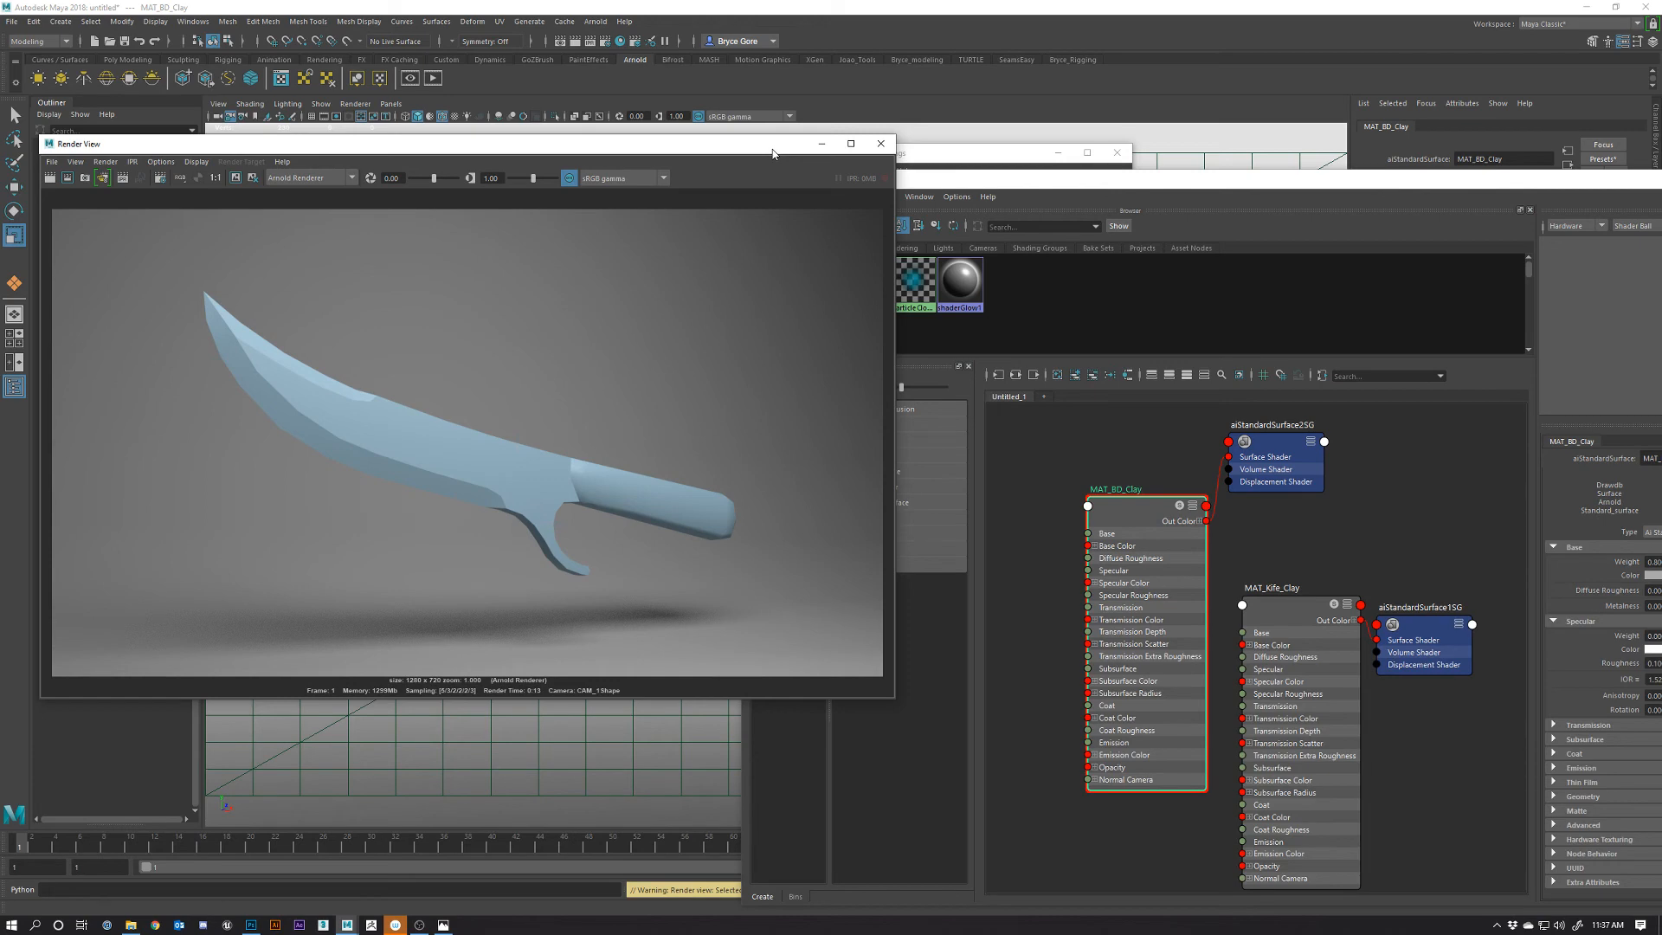
pyautogui.moveTo(1179, 180); pyautogui.dragTo(872, 121)
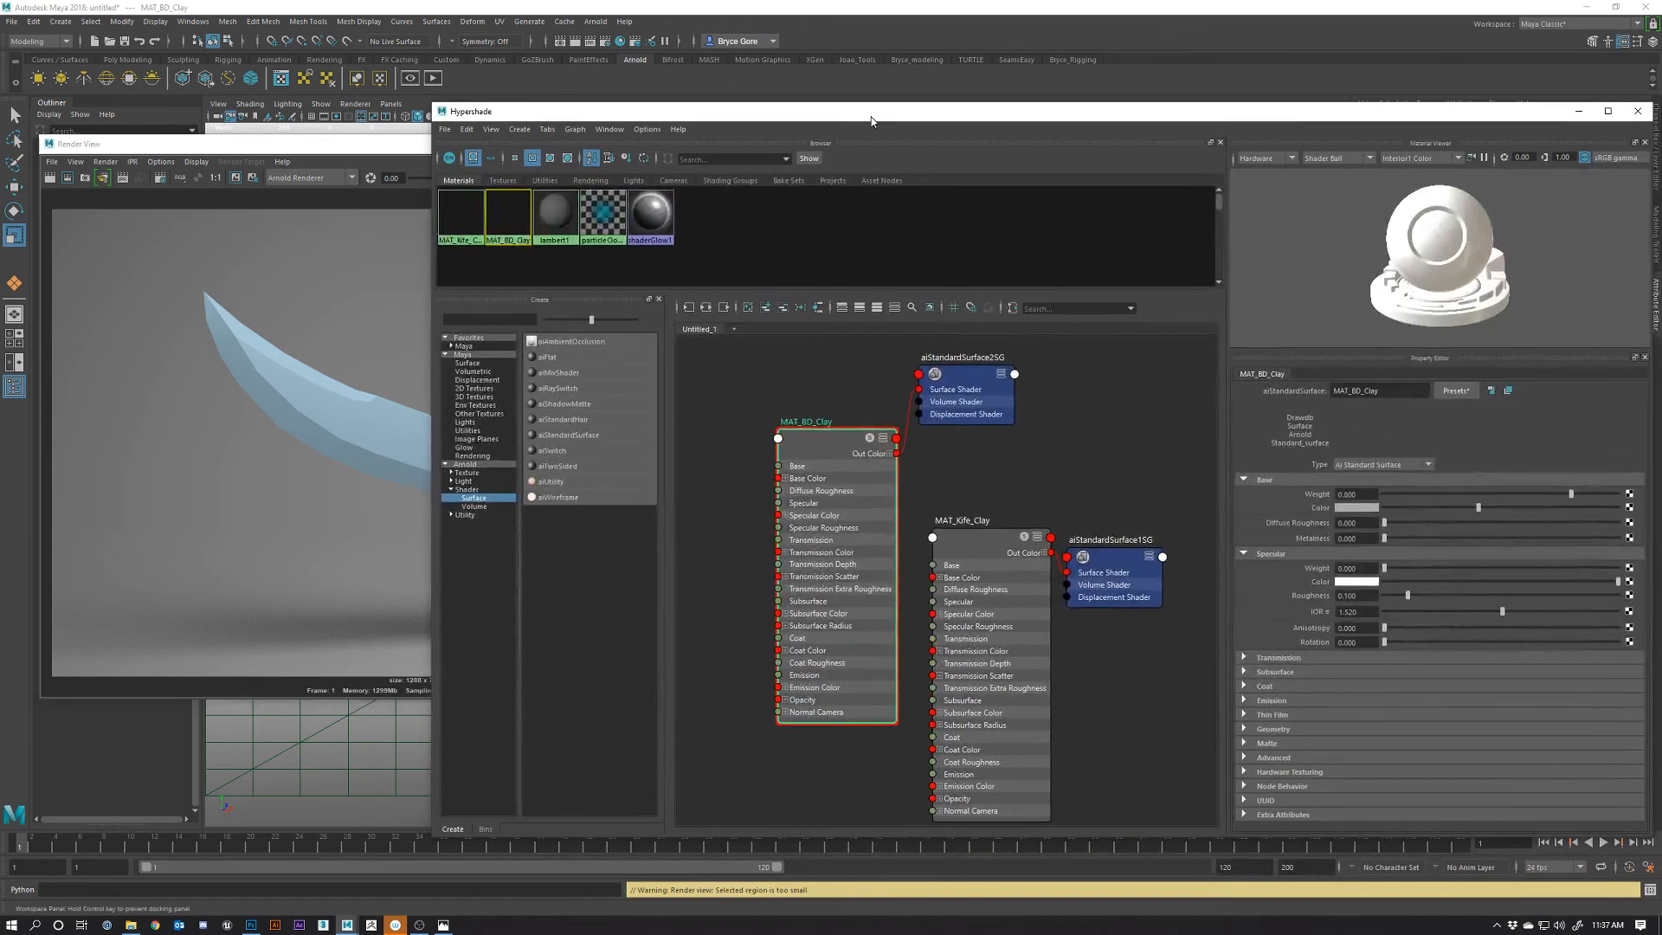
# Add an aiWireframe node to the Hypershade graph and rename it from aiWireframe1 to MAT_Knife_Wire
pyautogui.scroll(-6, 984, 501)
pyautogui.scroll(4, 983, 508)
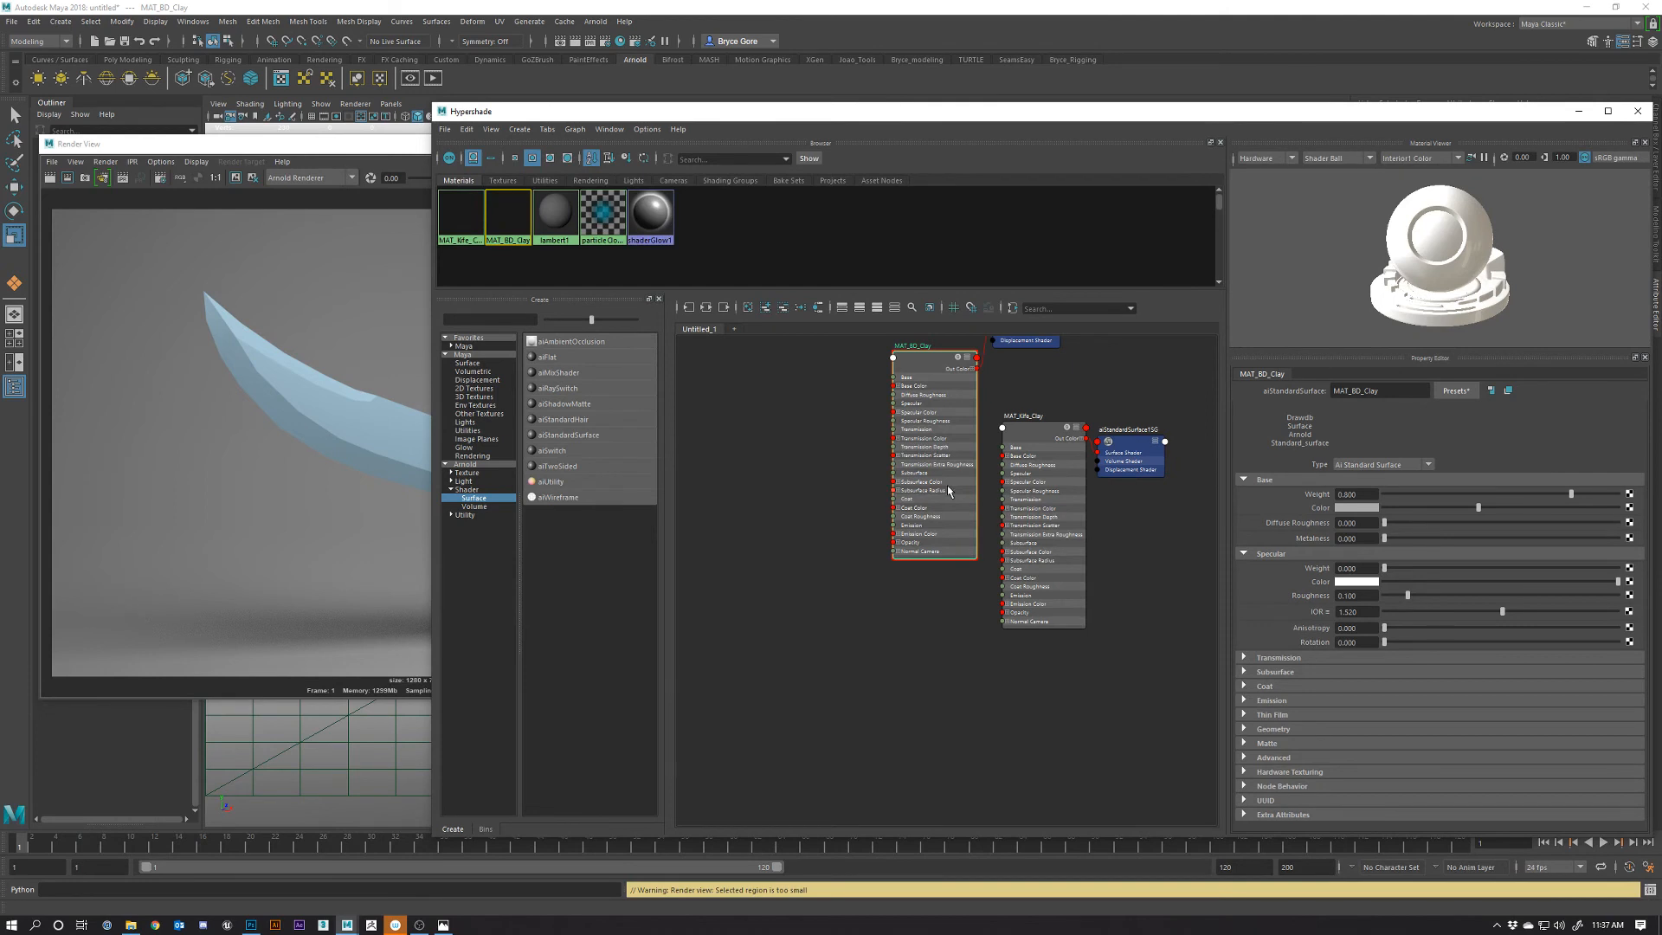
pyautogui.keyDown('alt'); pyautogui.moveTo(874, 581); pyautogui.dragTo(880, 525, button='middle'); pyautogui.keyUp('alt')
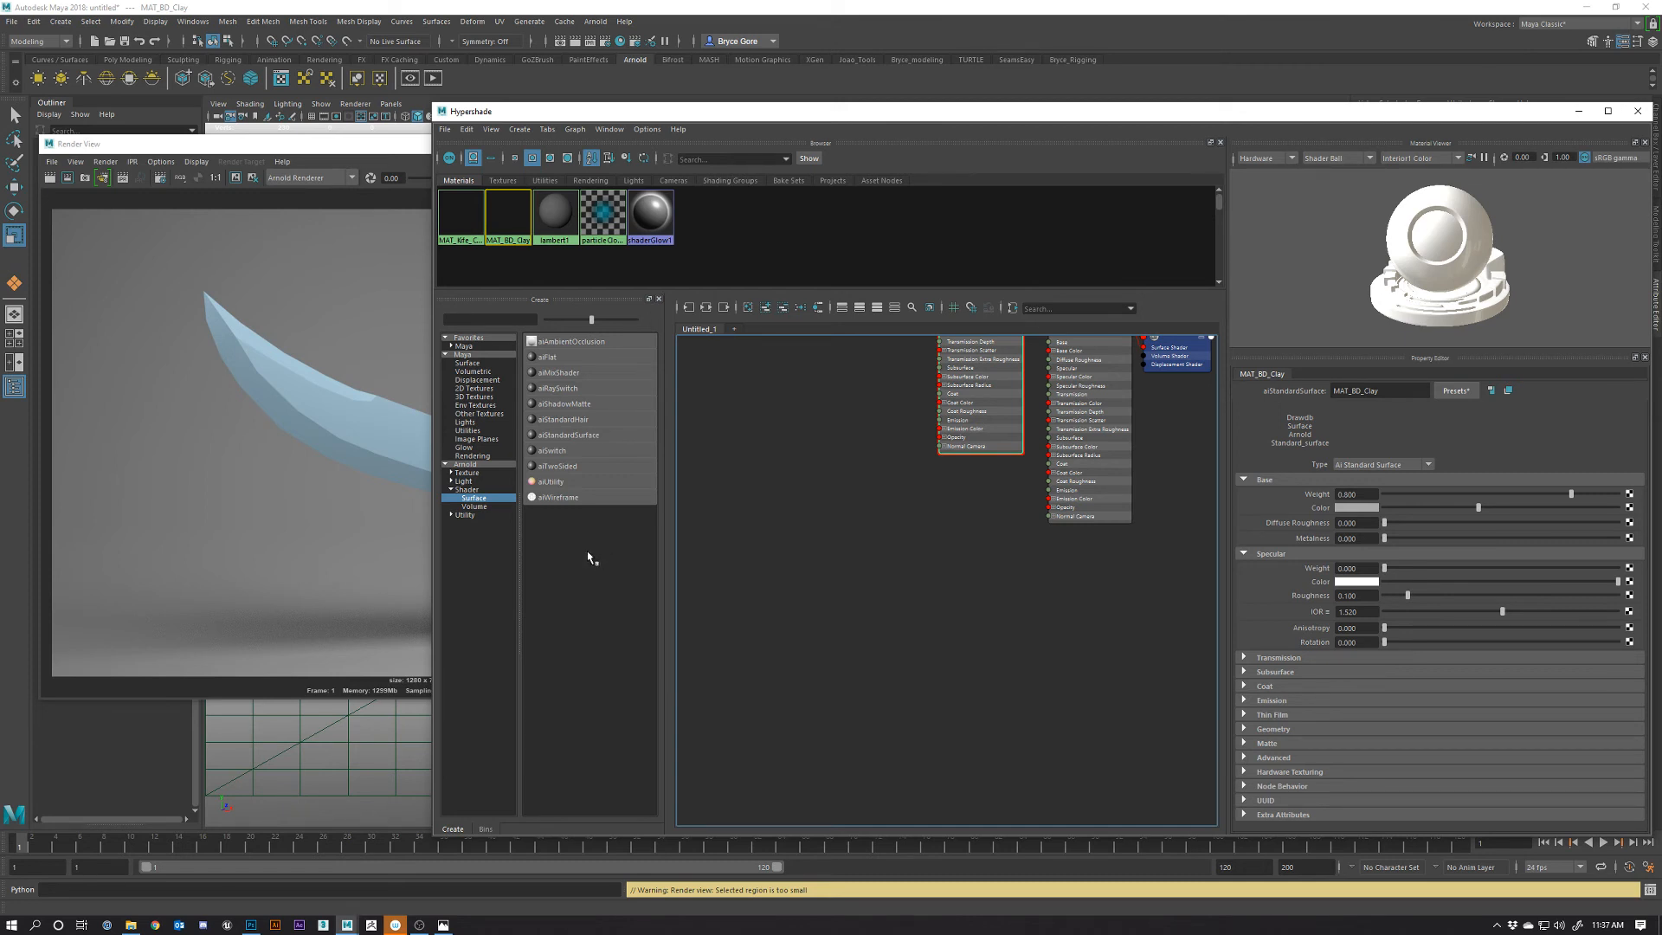
pyautogui.click(555, 500)
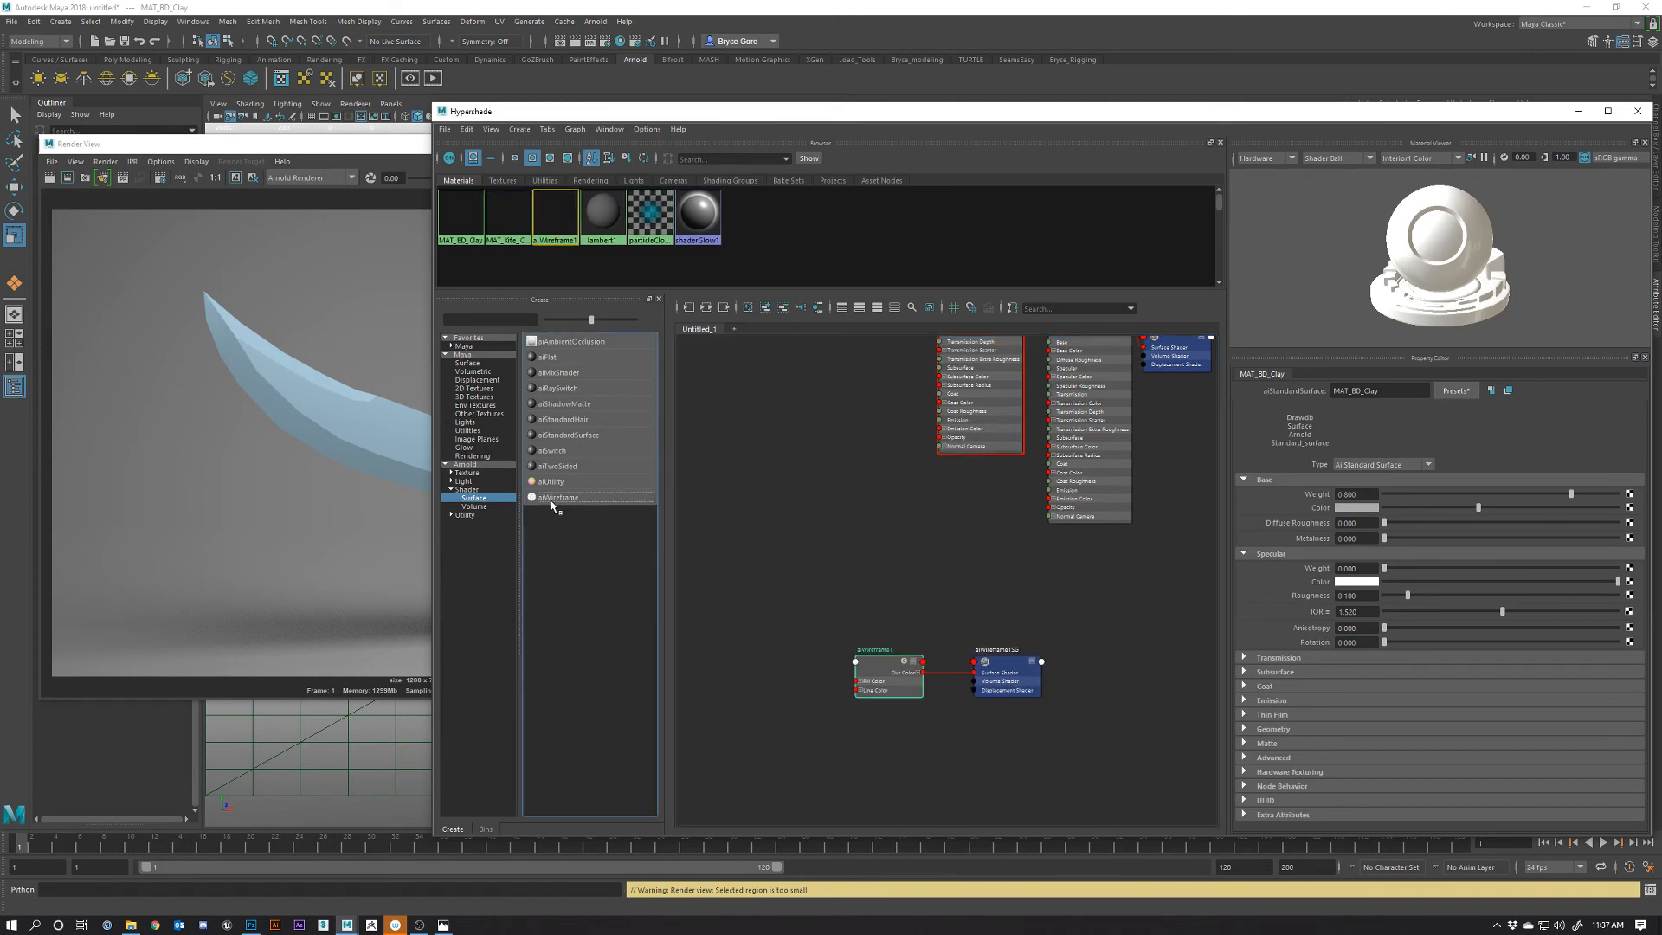
pyautogui.scroll(5, 889, 681)
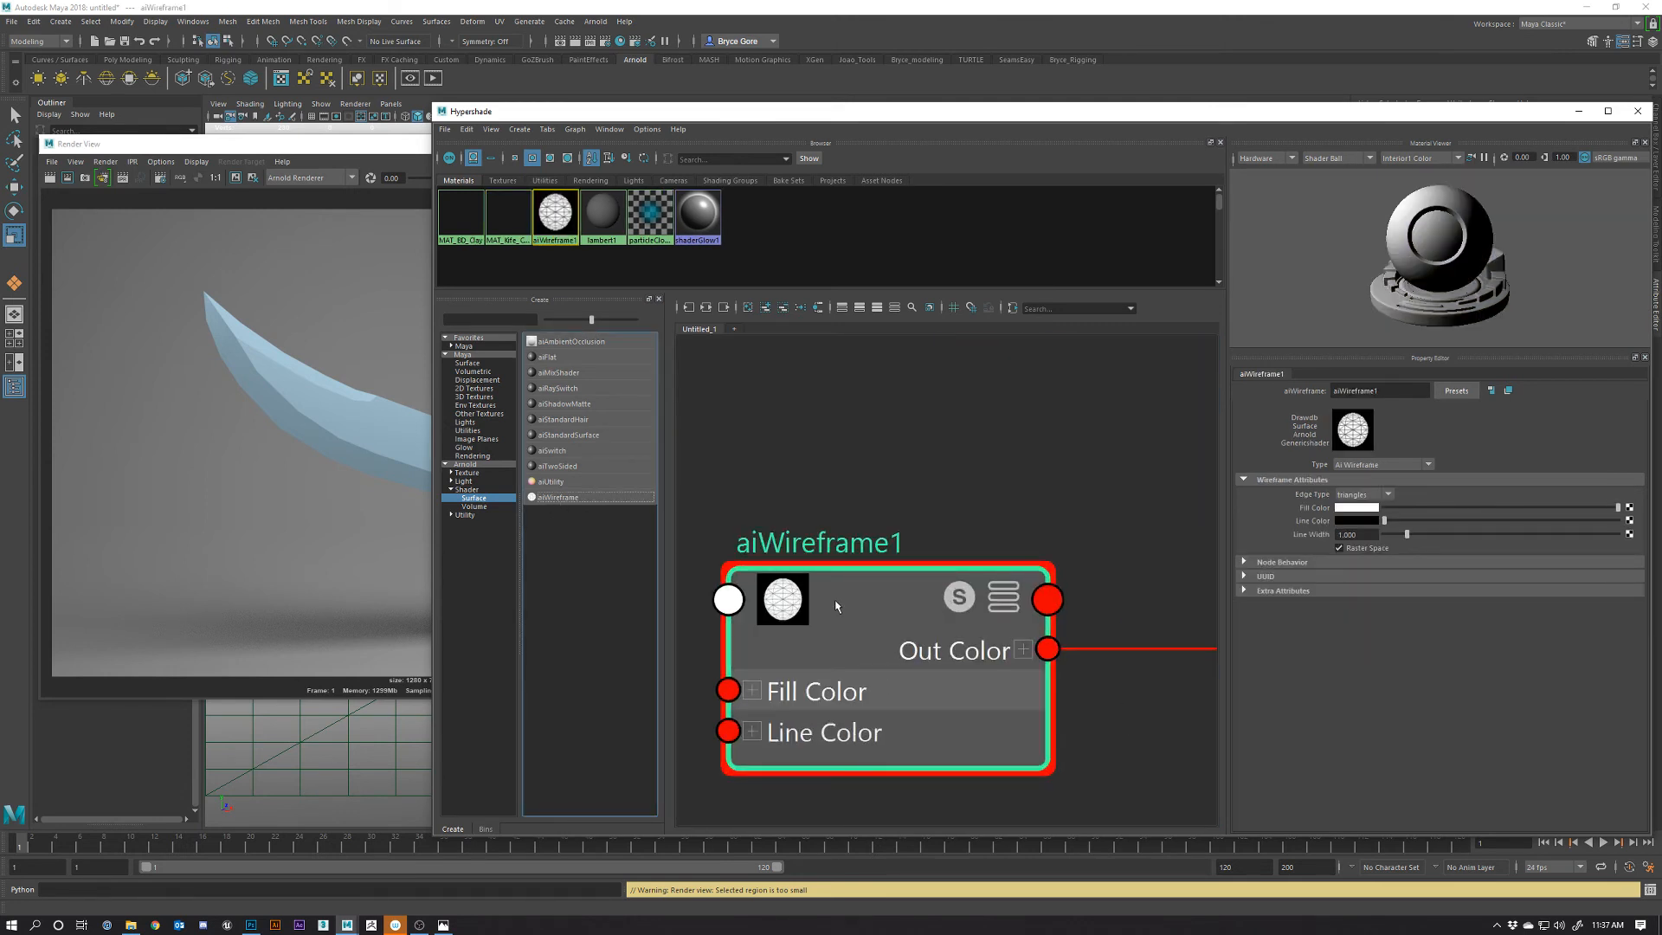
pyautogui.doubleClick(836, 547)
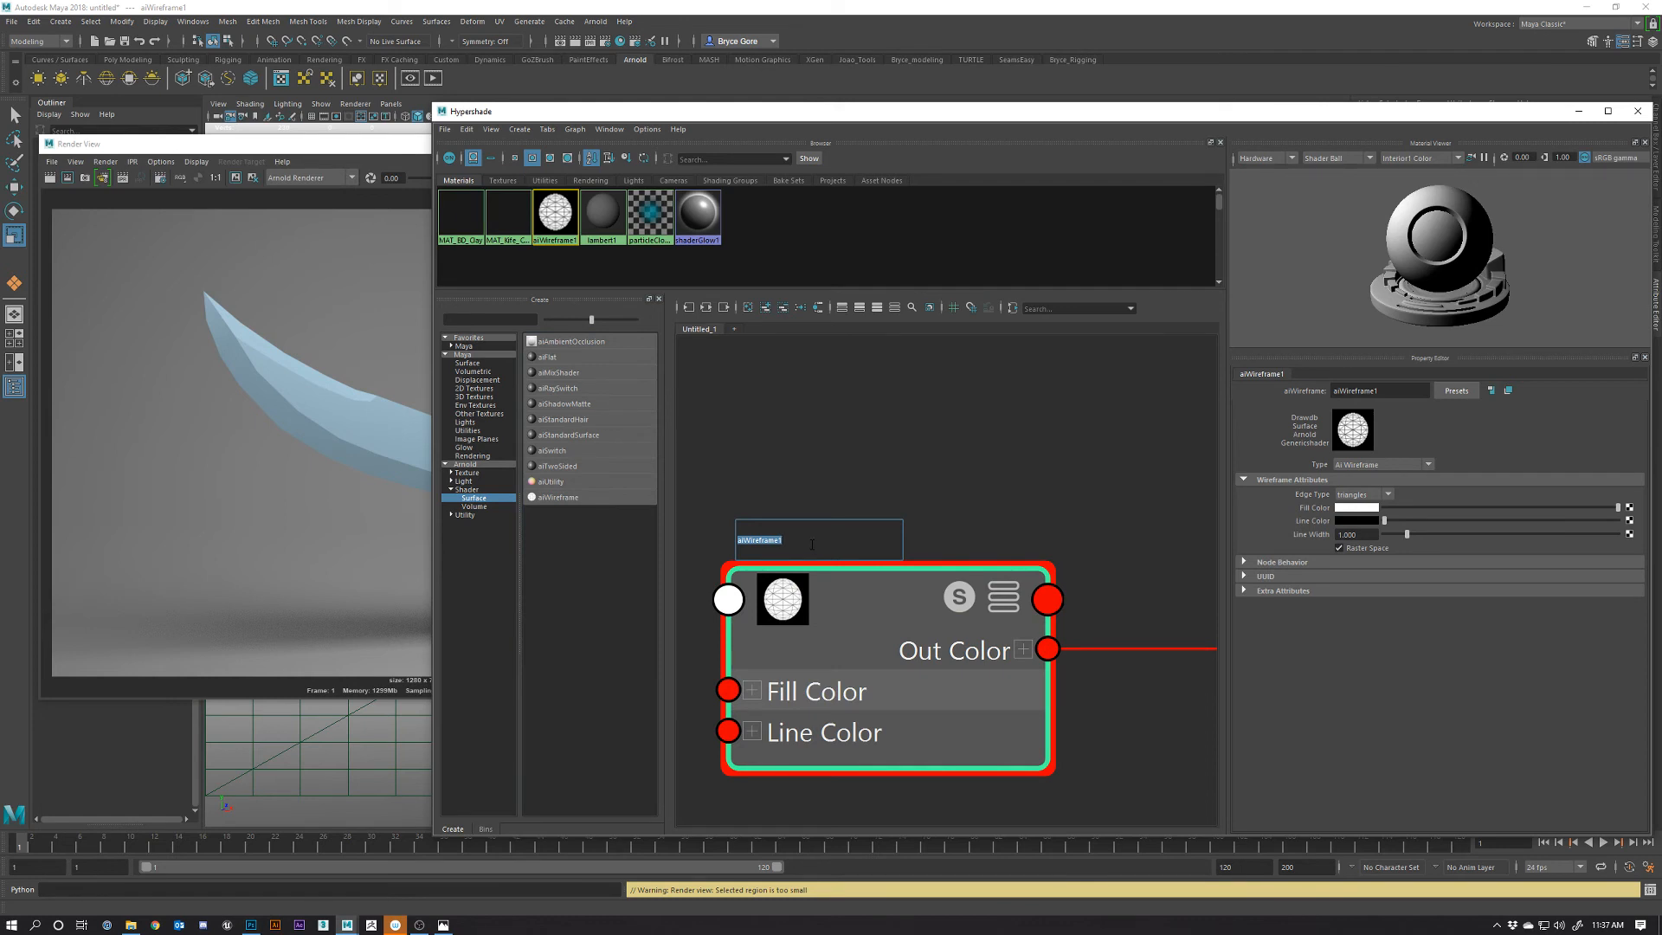
pyautogui.write('MAT_Knife_Wi')
pyautogui.write('re')
pyautogui.press('Return')
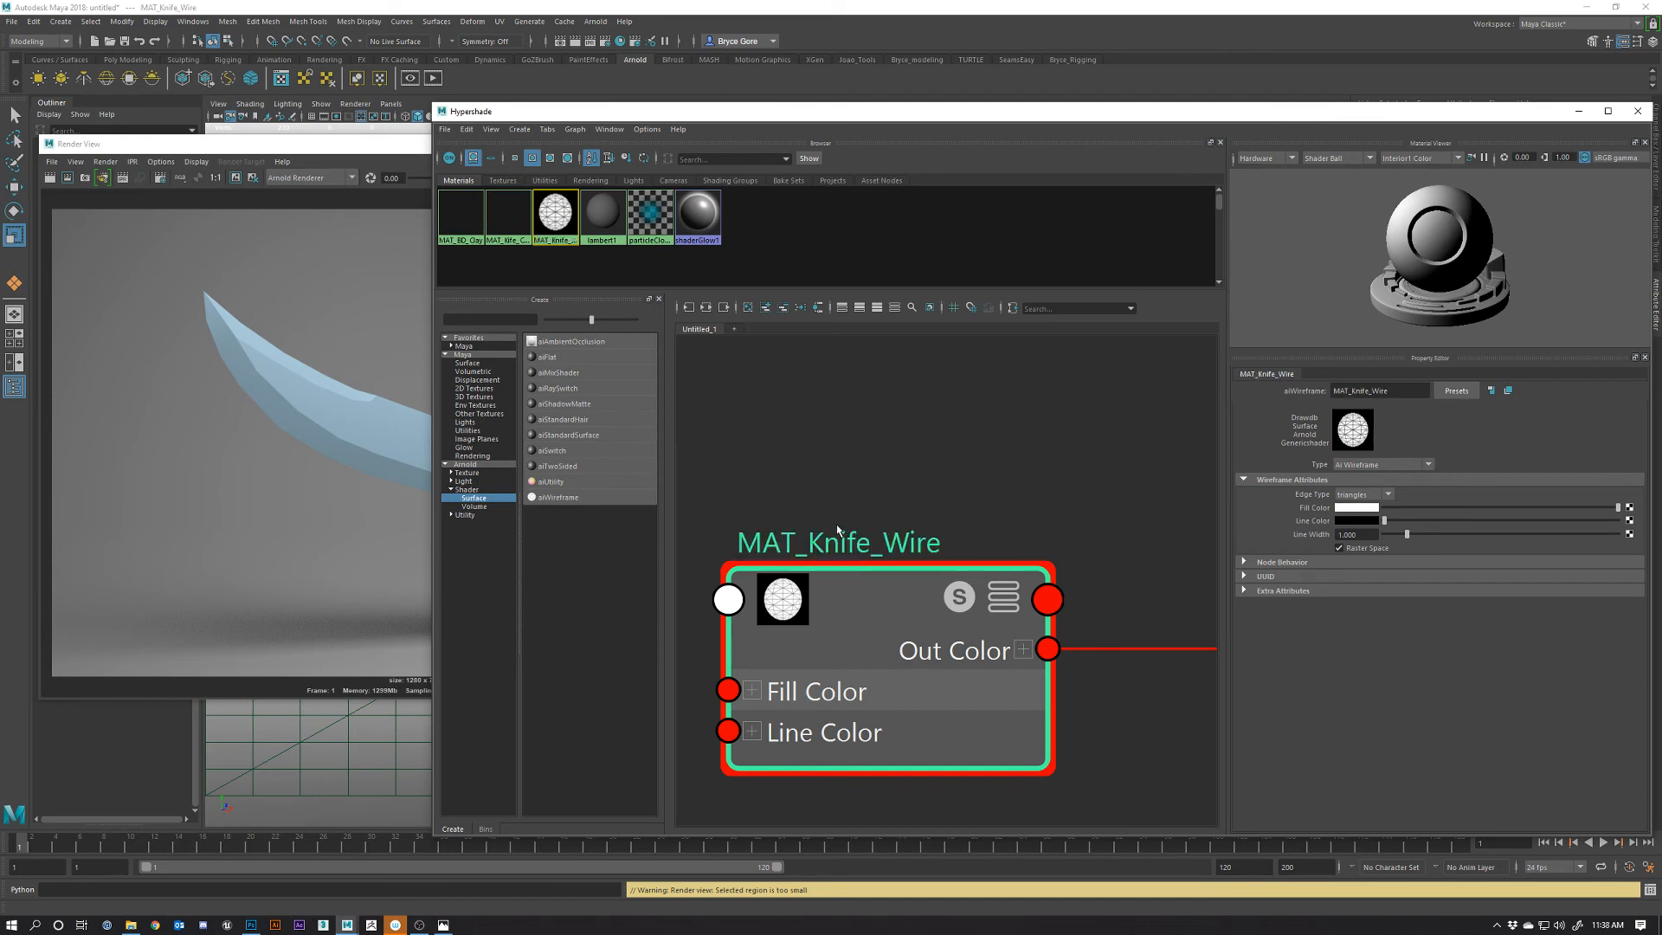
pyautogui.scroll(-3, 859, 583)
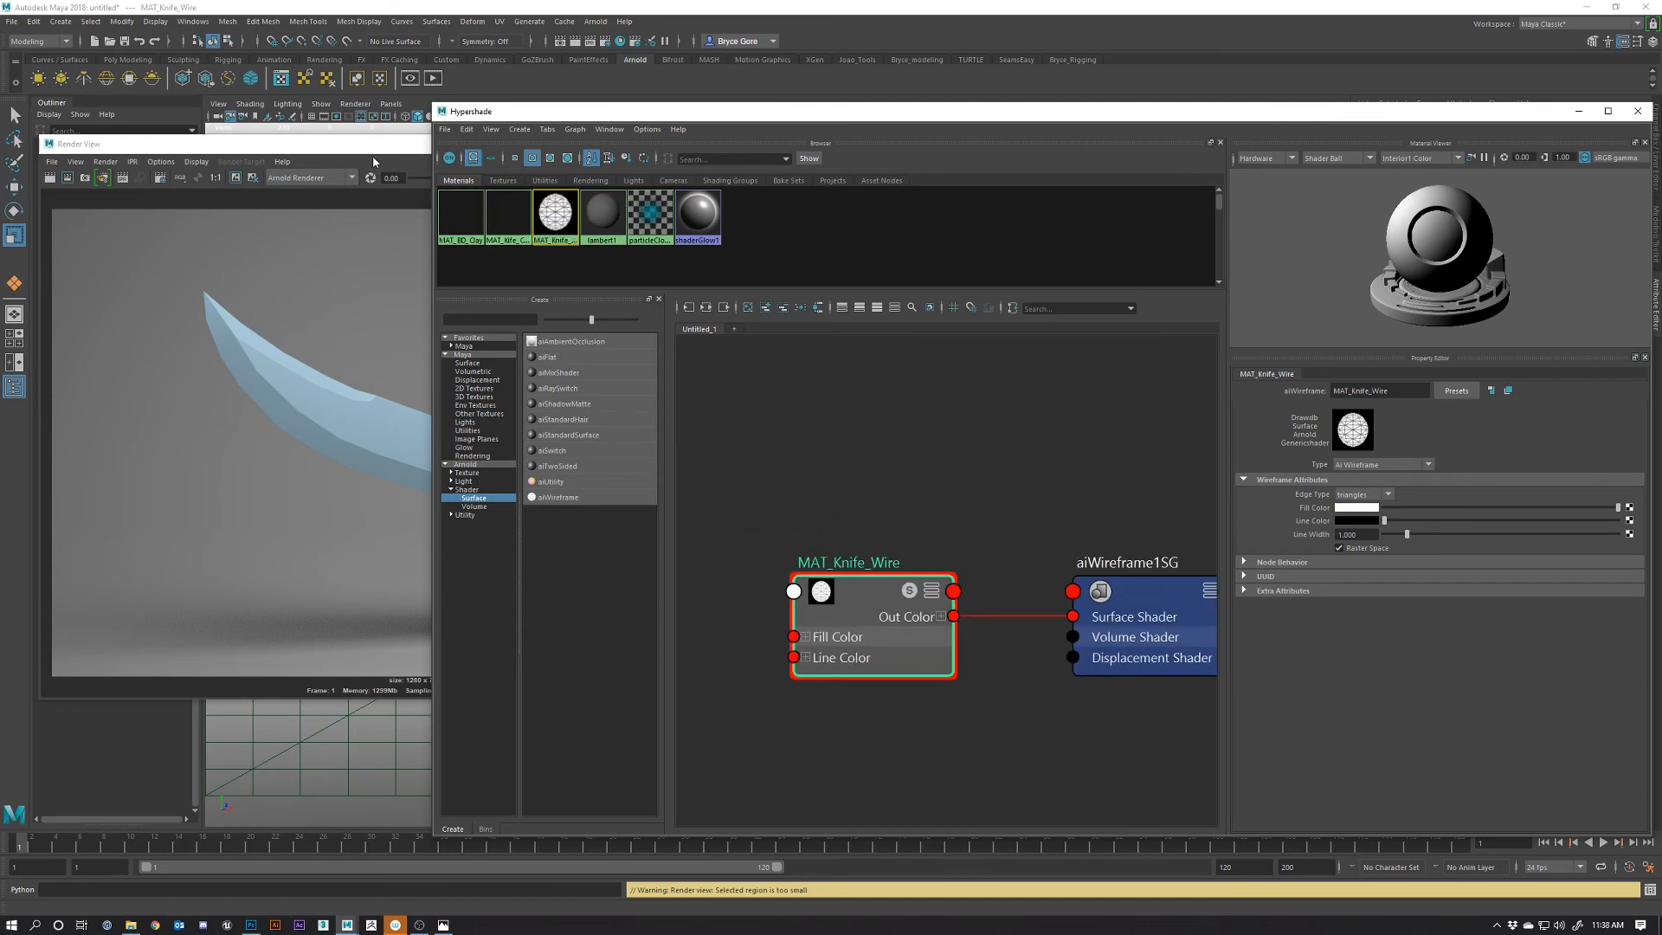
# Assign MAT_Knife_Wire to the selected knife
pyautogui.moveTo(373, 148); pyautogui.dragTo(0, 305)
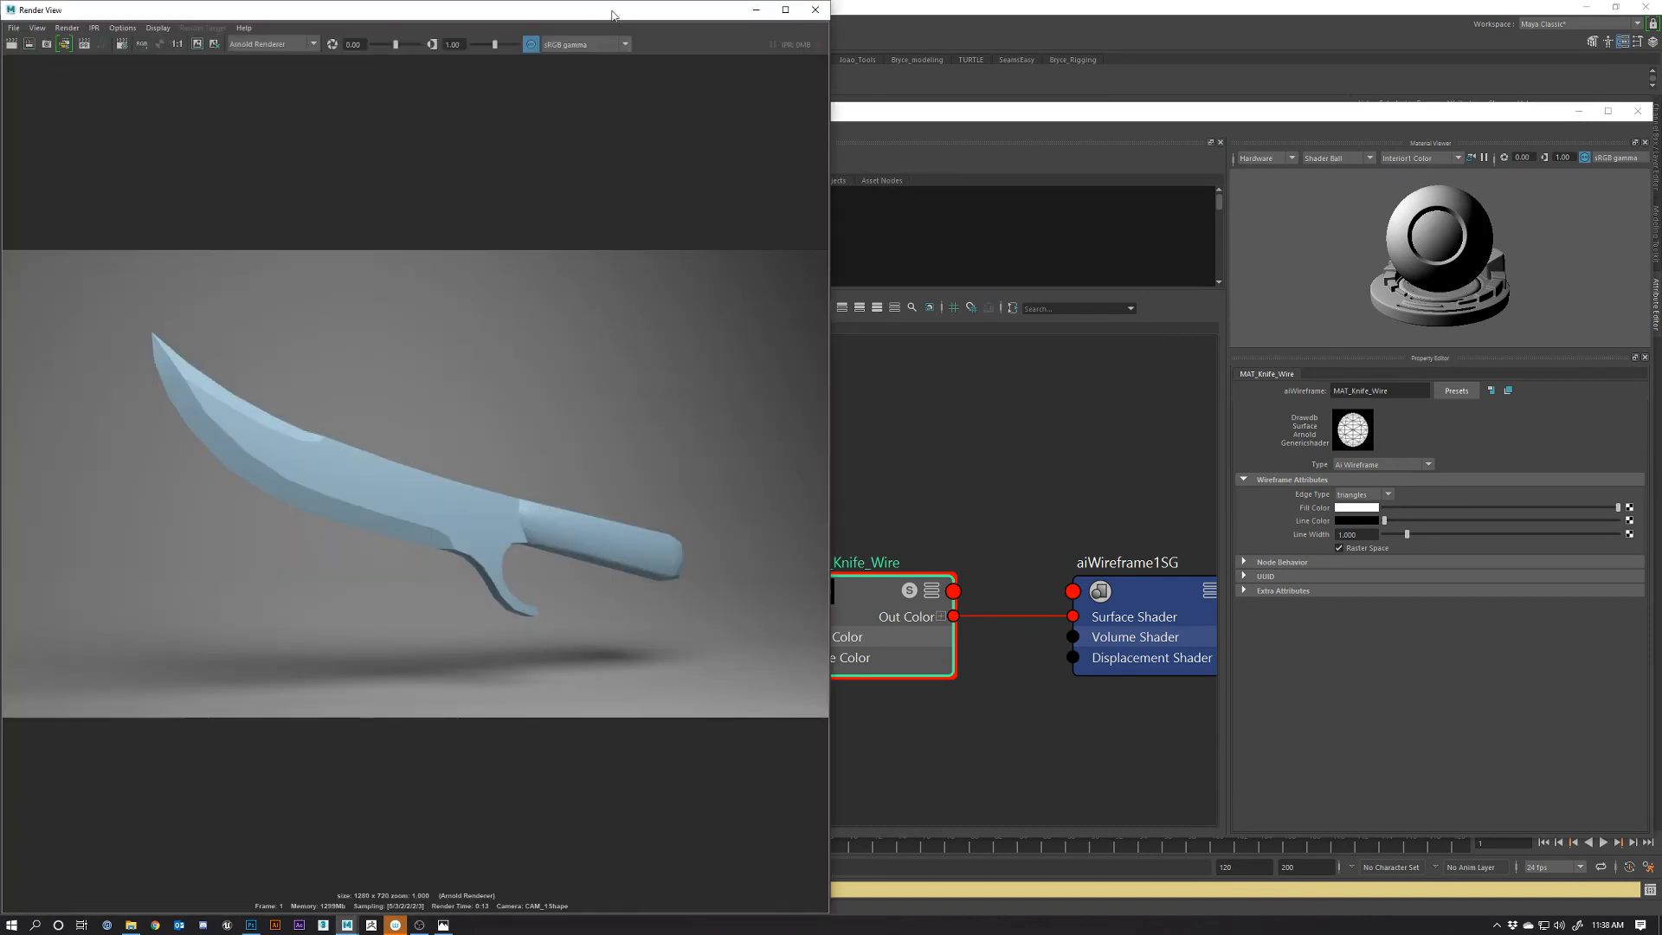
pyautogui.moveTo(612, 15); pyautogui.dragTo(206, 425)
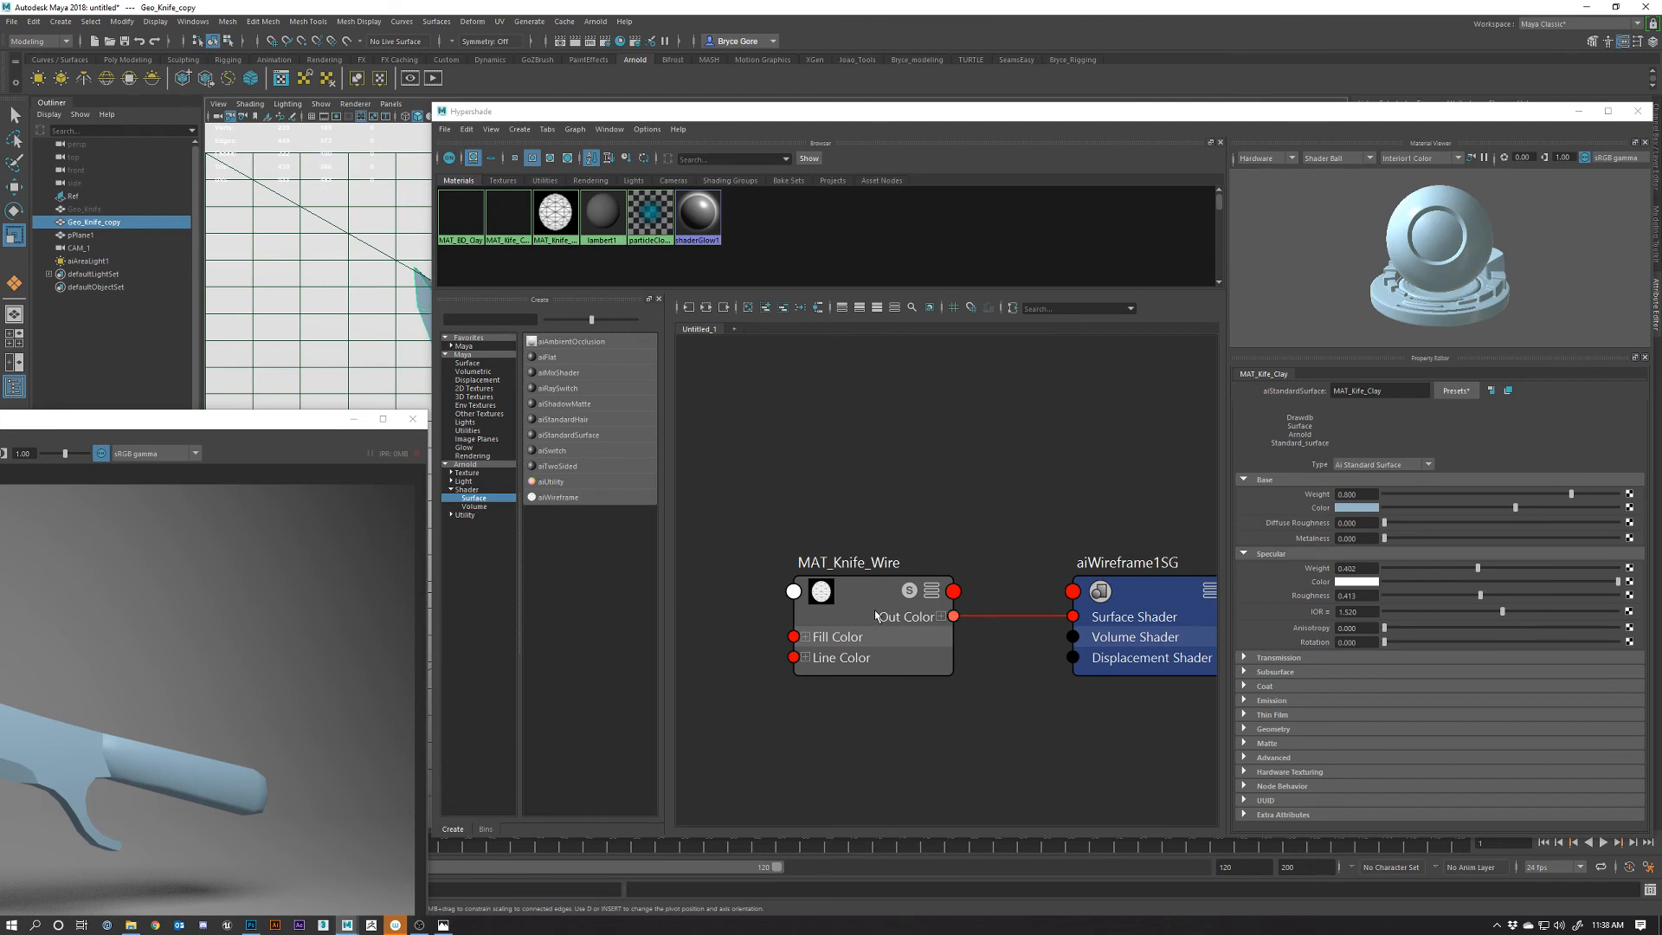
pyautogui.moveTo(871, 604); pyautogui.dragTo(874, 572, button='right')
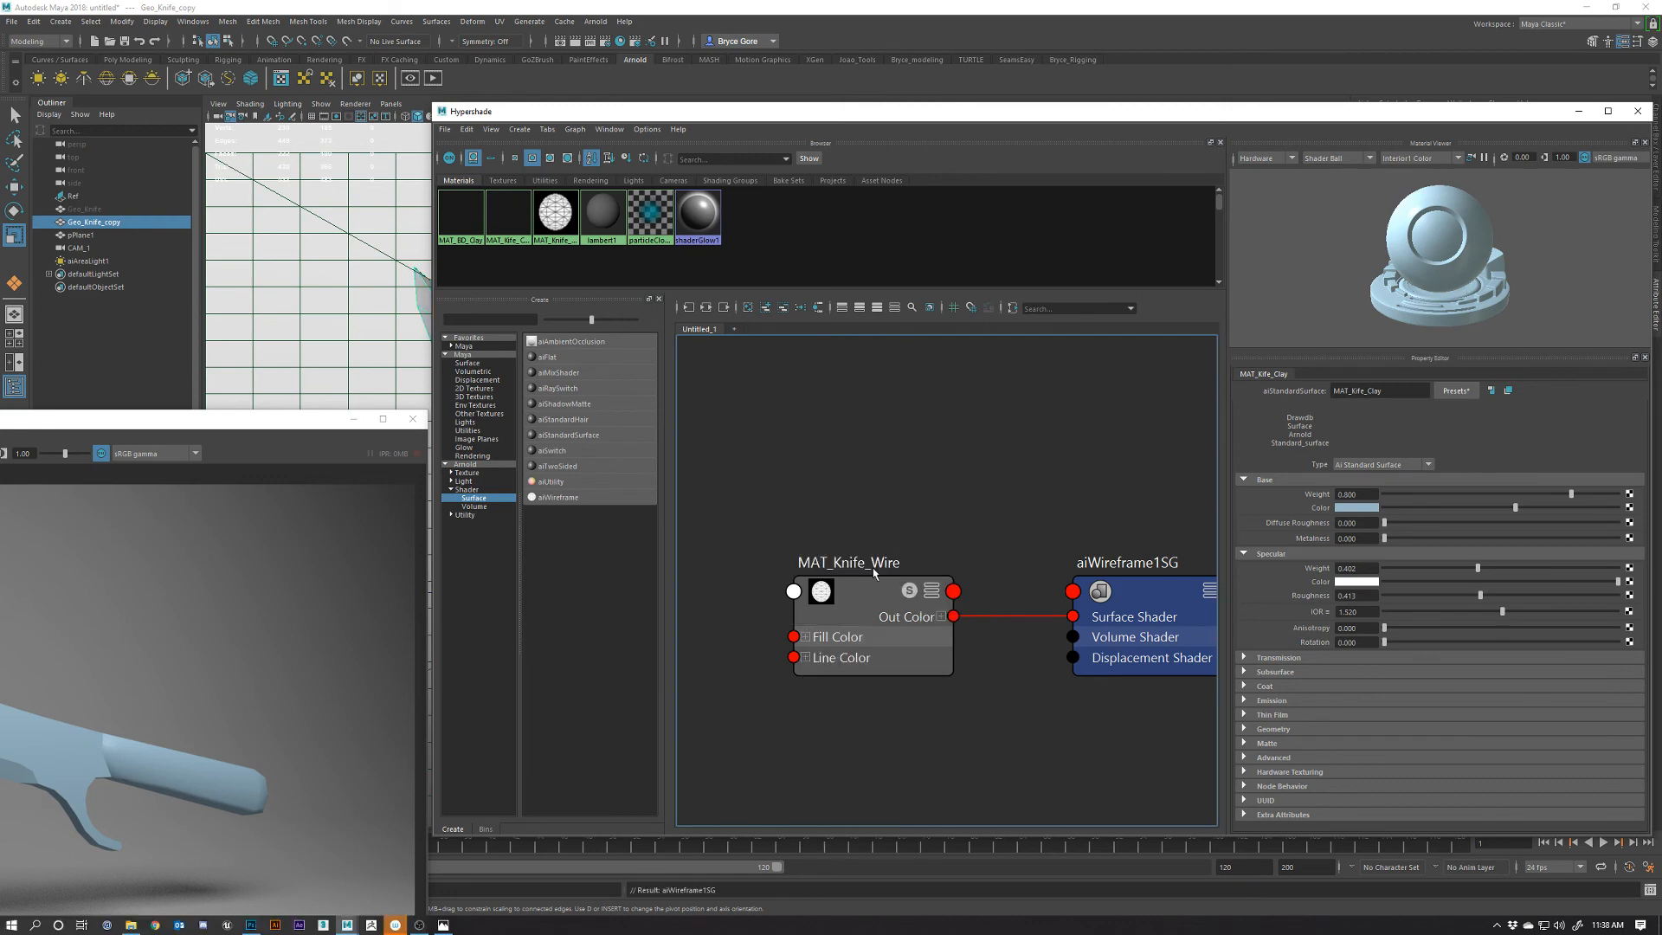
# Start an IPR render of the knife and select MAT_Knife_Wire to view its settings
pyautogui.moveTo(239, 419); pyautogui.dragTo(749, 235)
pyautogui.click(165, 267)
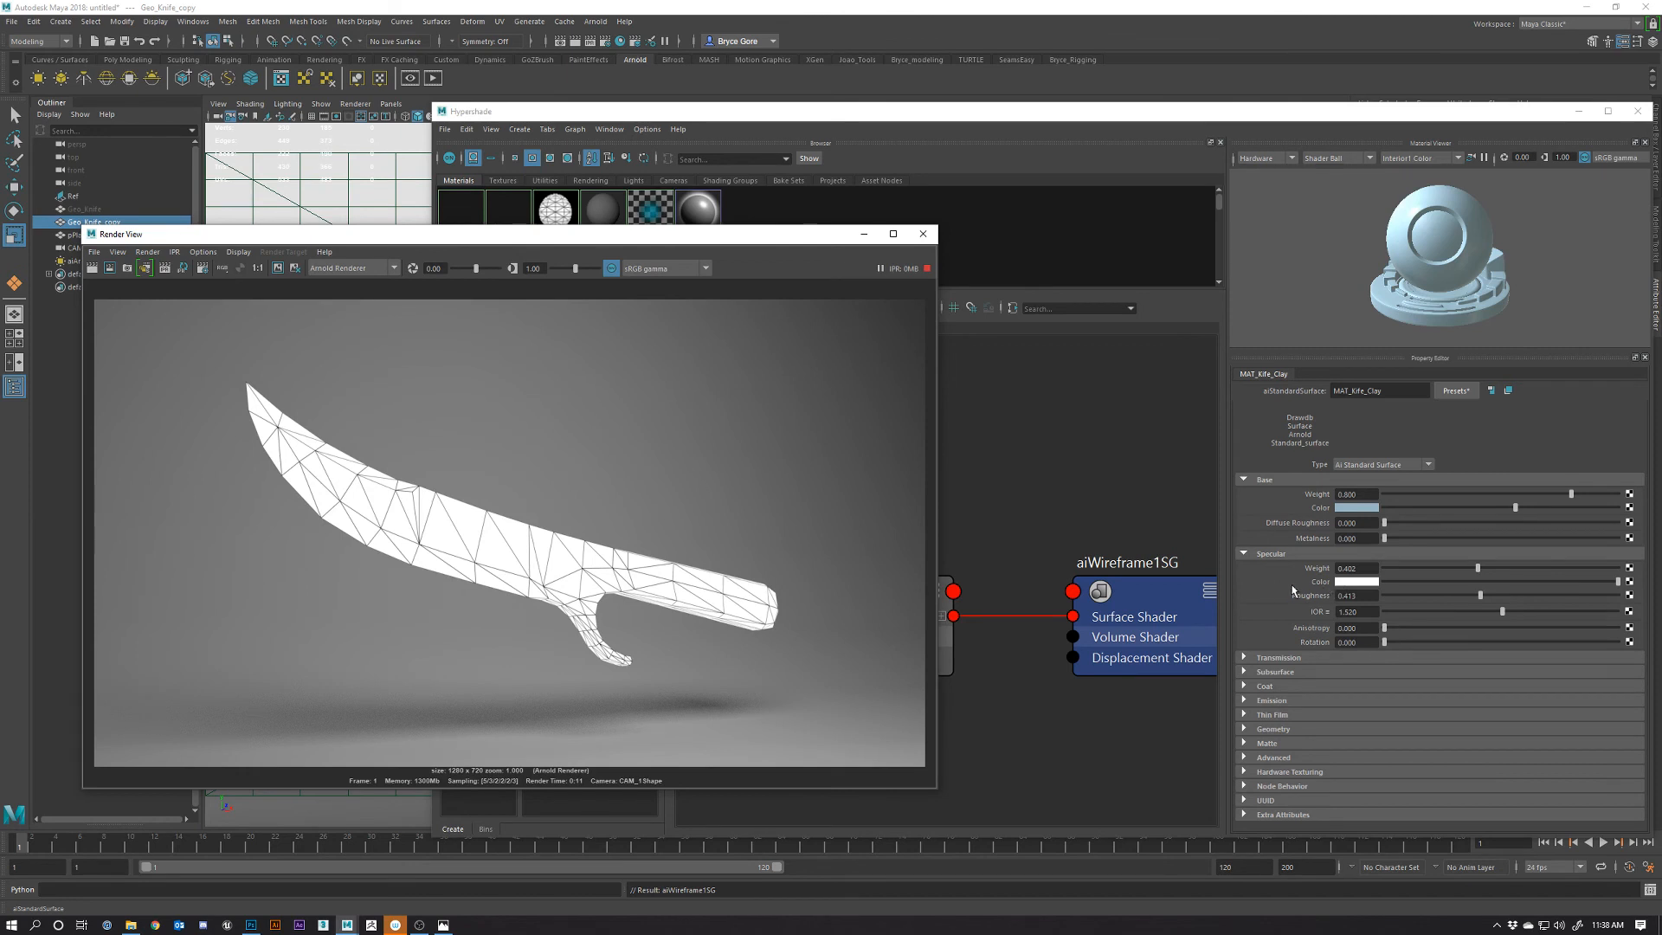
pyautogui.click(978, 558)
pyautogui.click(857, 603)
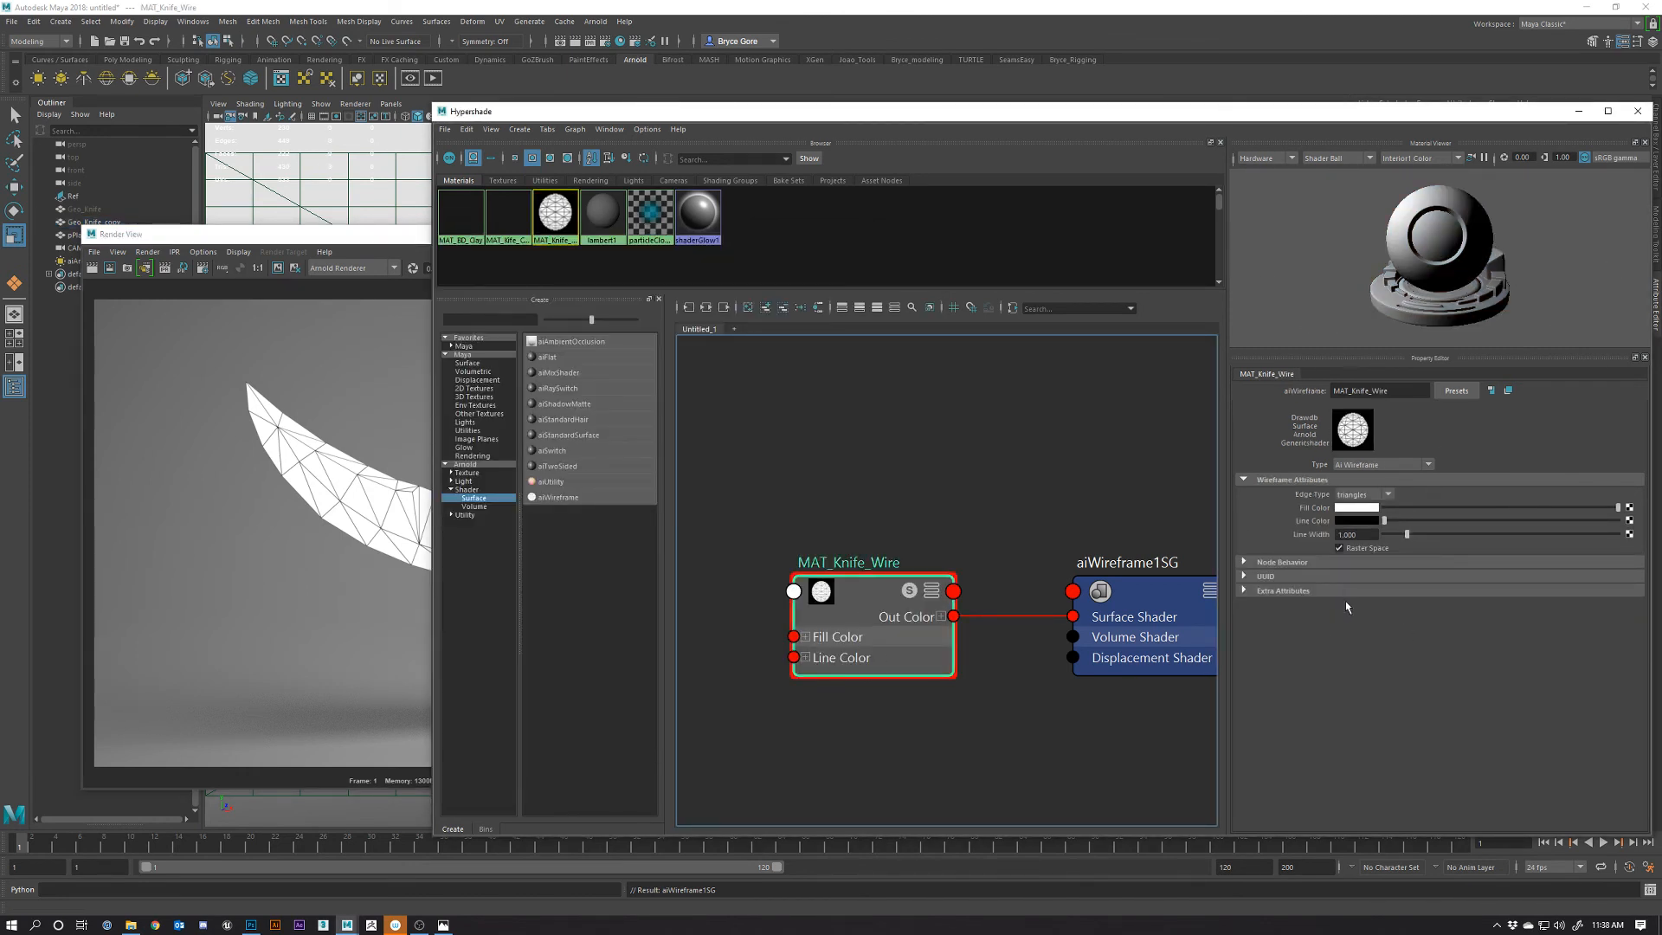
# Set MAT_Knife_Wire's Edge Type to polygons and check the updated knife render
pyautogui.click(1363, 495)
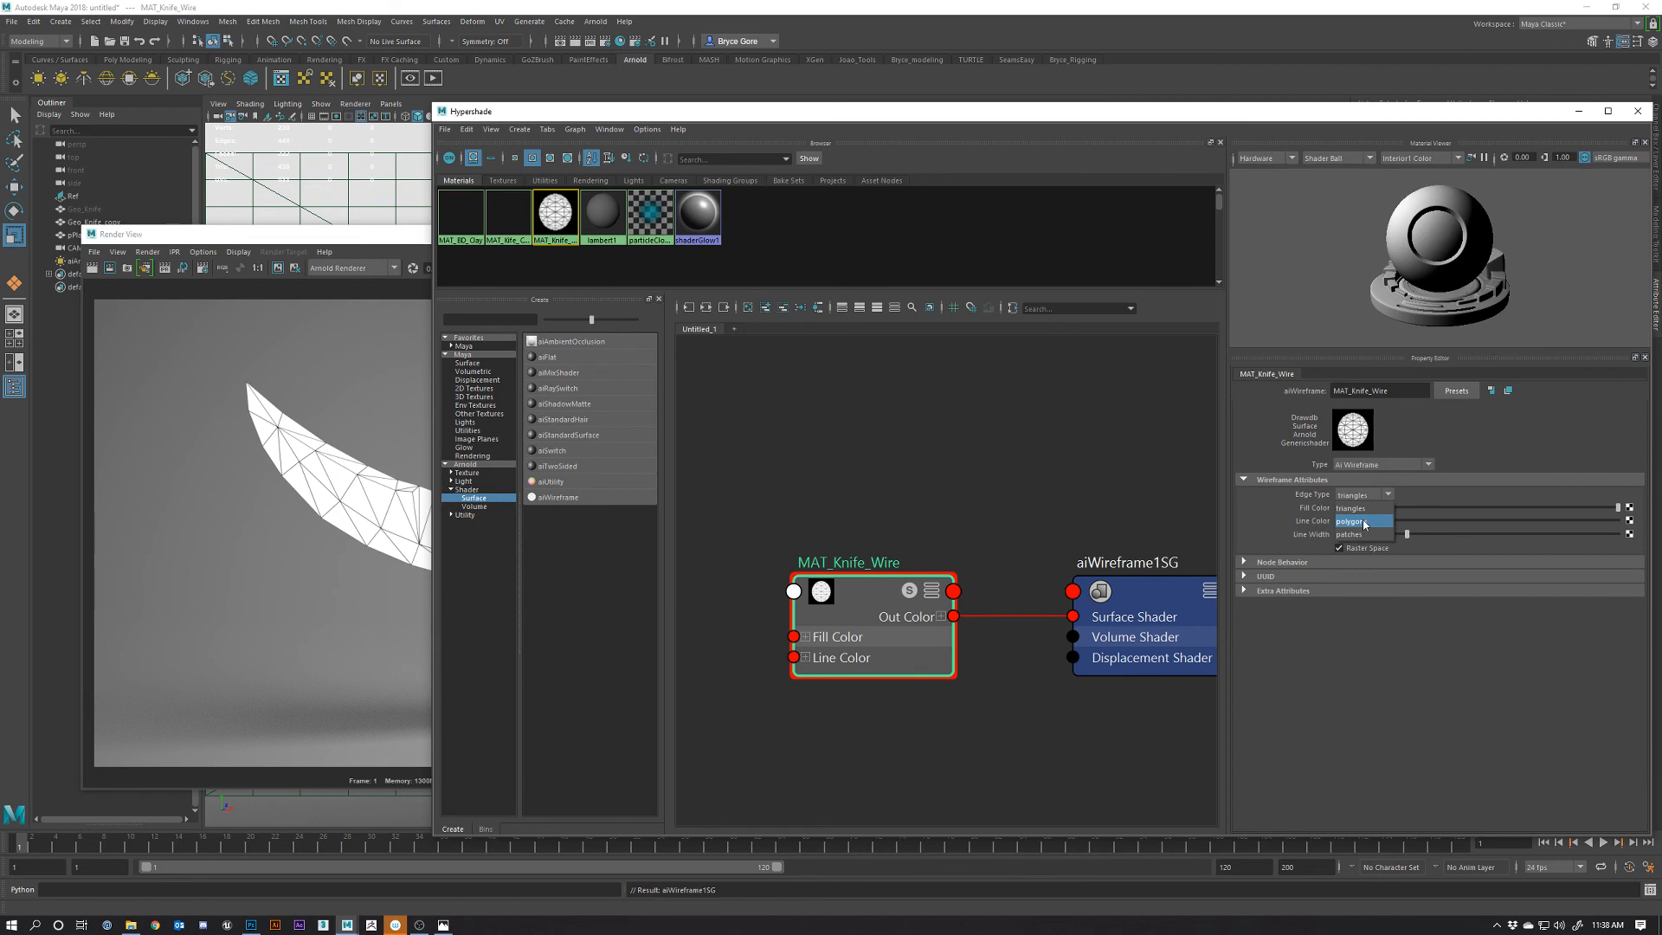
pyautogui.click(1365, 522)
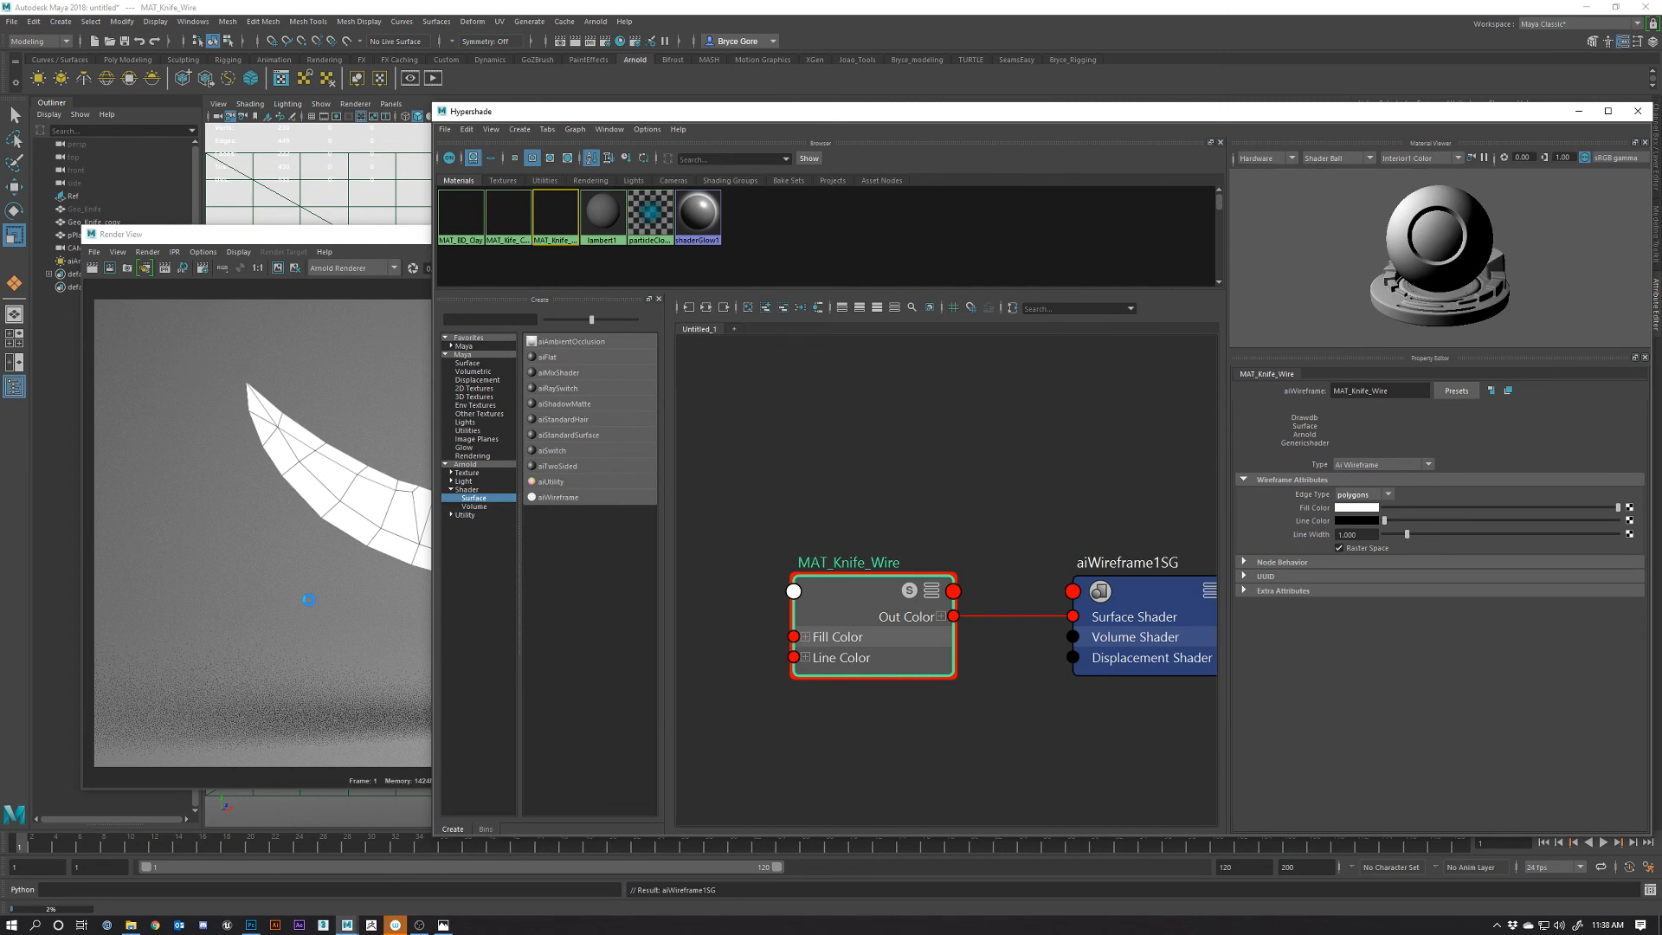
pyautogui.click(533, 682)
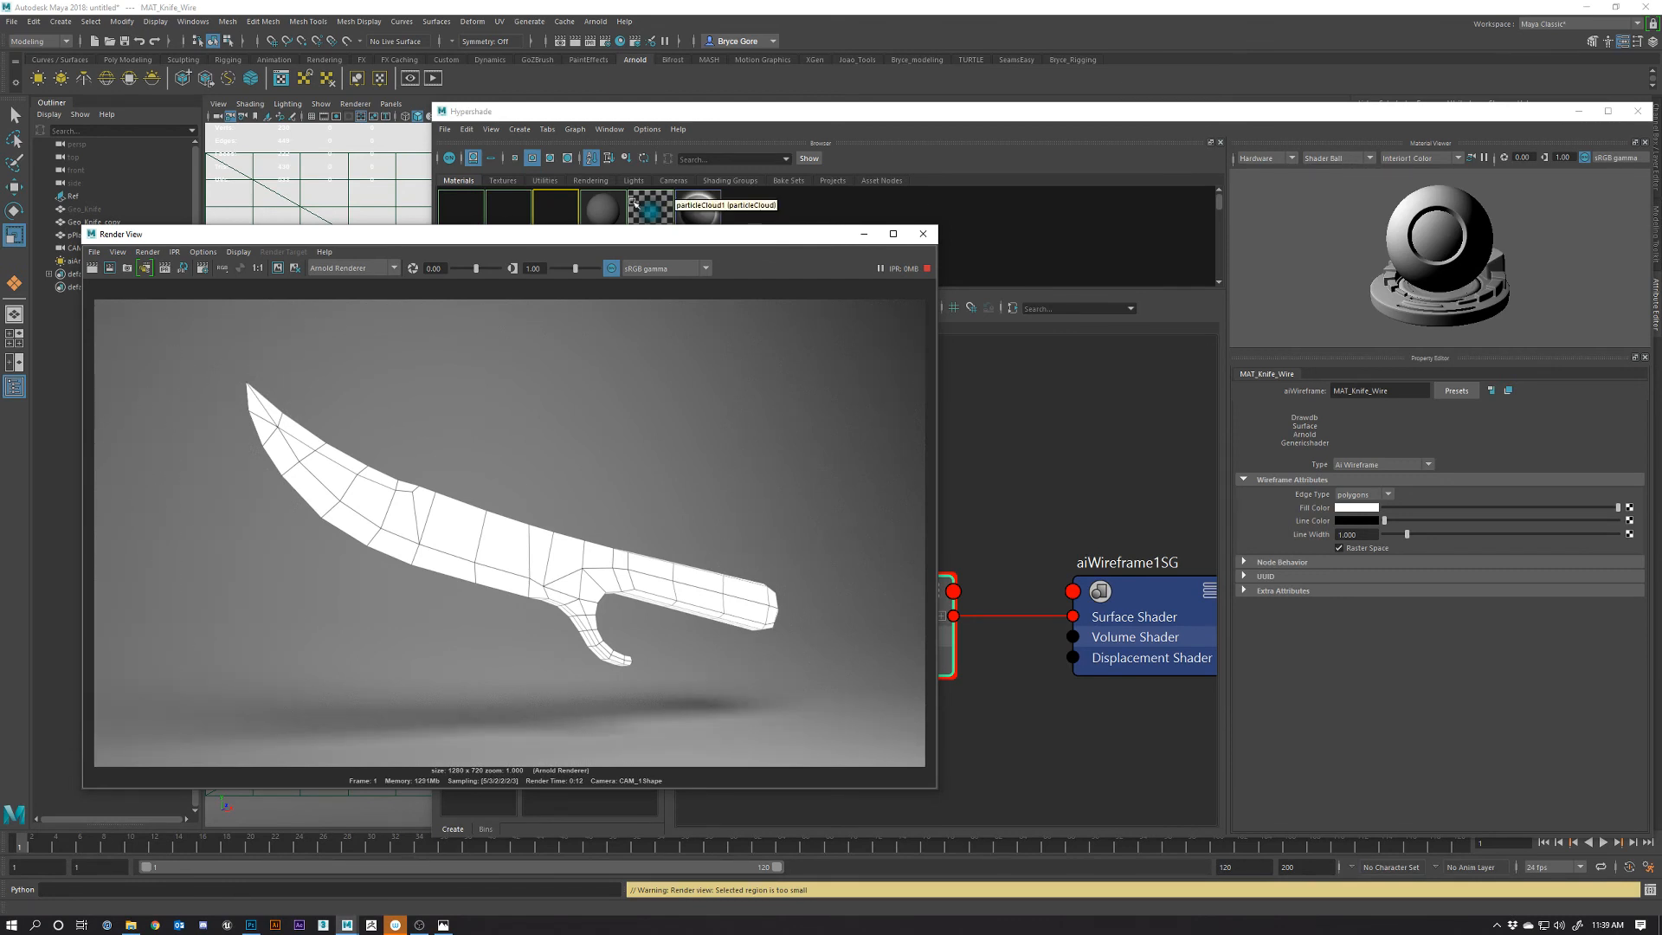
pyautogui.moveTo(641, 240); pyautogui.dragTo(614, 212)
pyautogui.click(1050, 500)
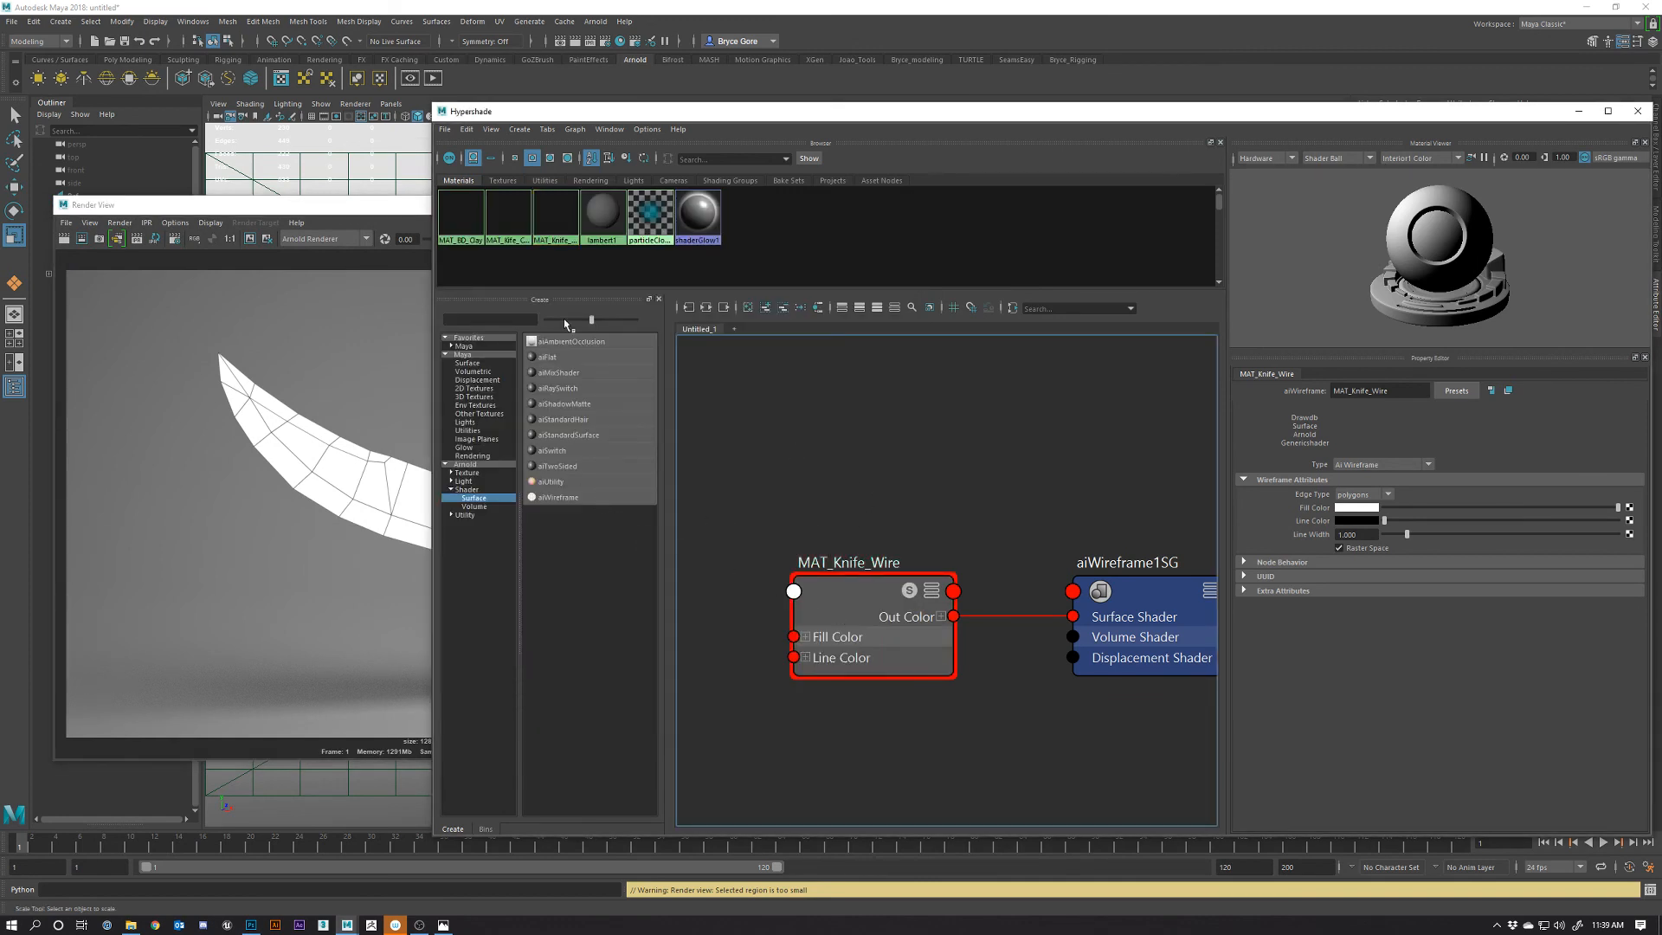
# Add an aiFlat shader to the graph and name it 'Mat'
pyautogui.click(547, 364)
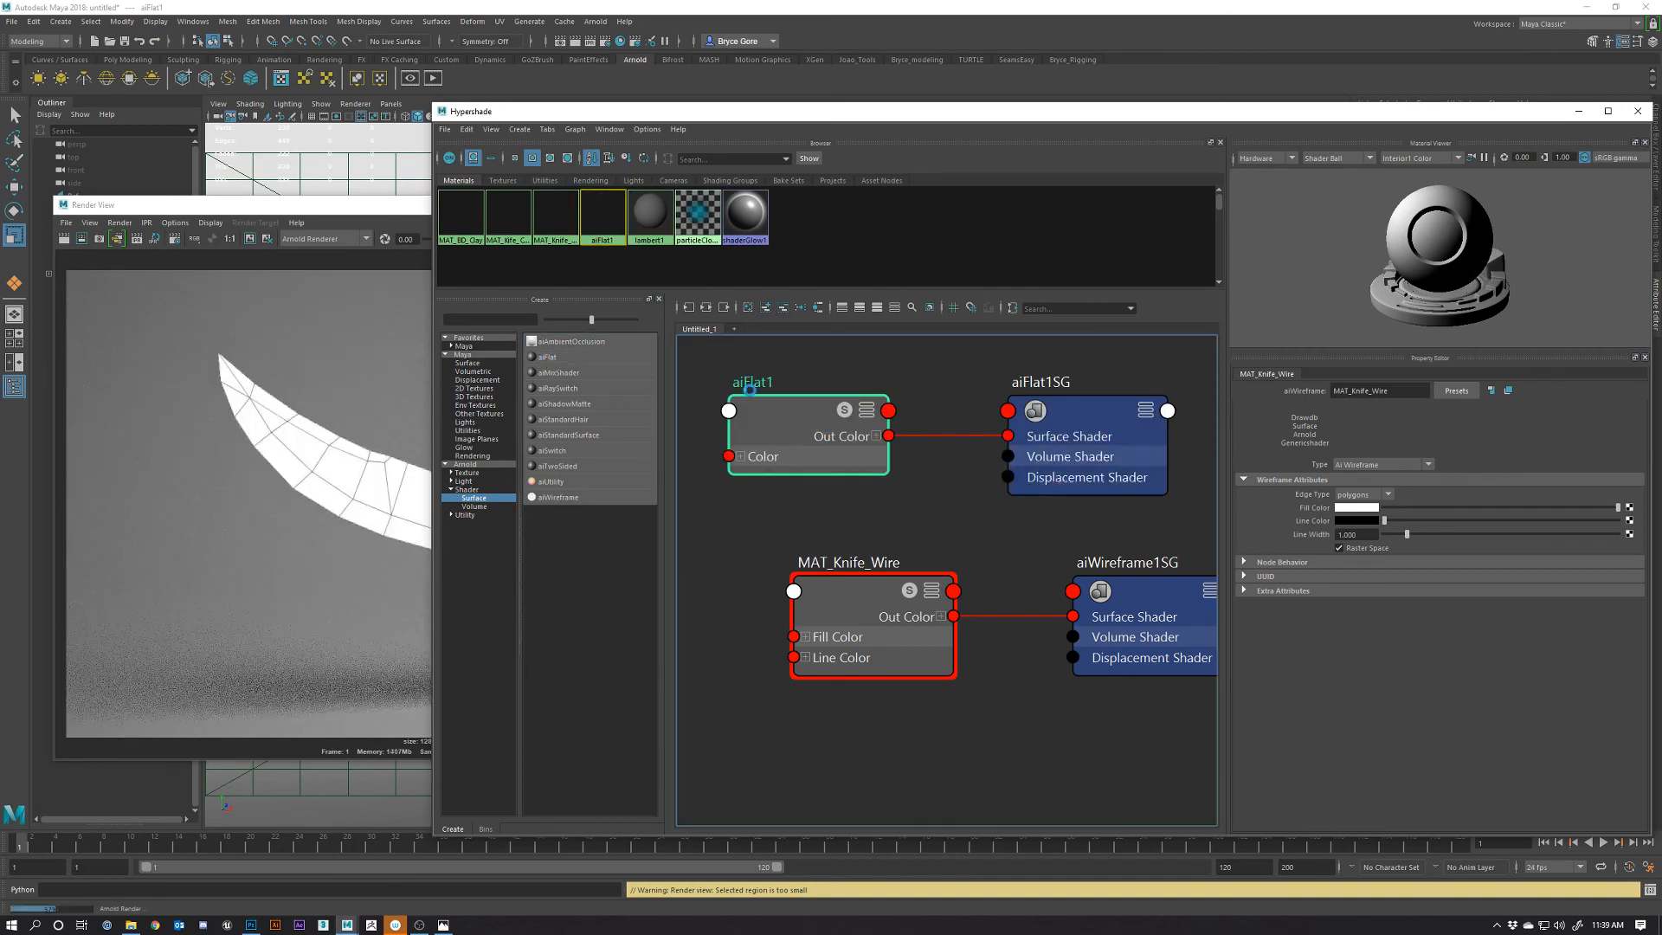
pyautogui.doubleClick(751, 382)
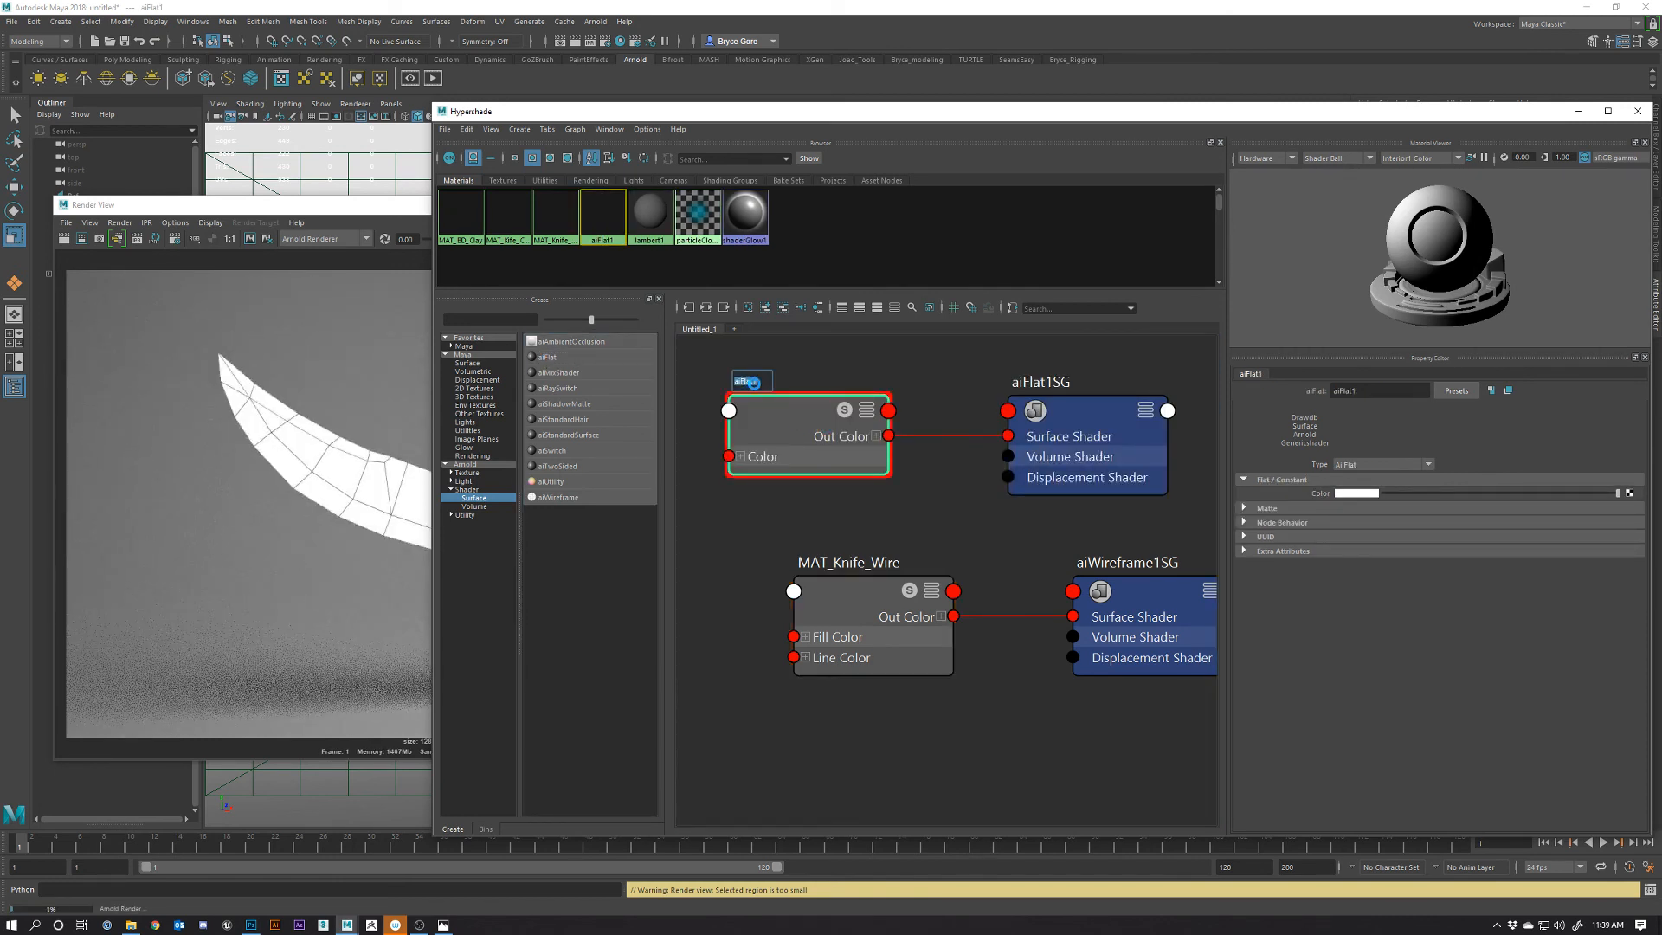
pyautogui.write('Mat')
pyautogui.click(300, 256)
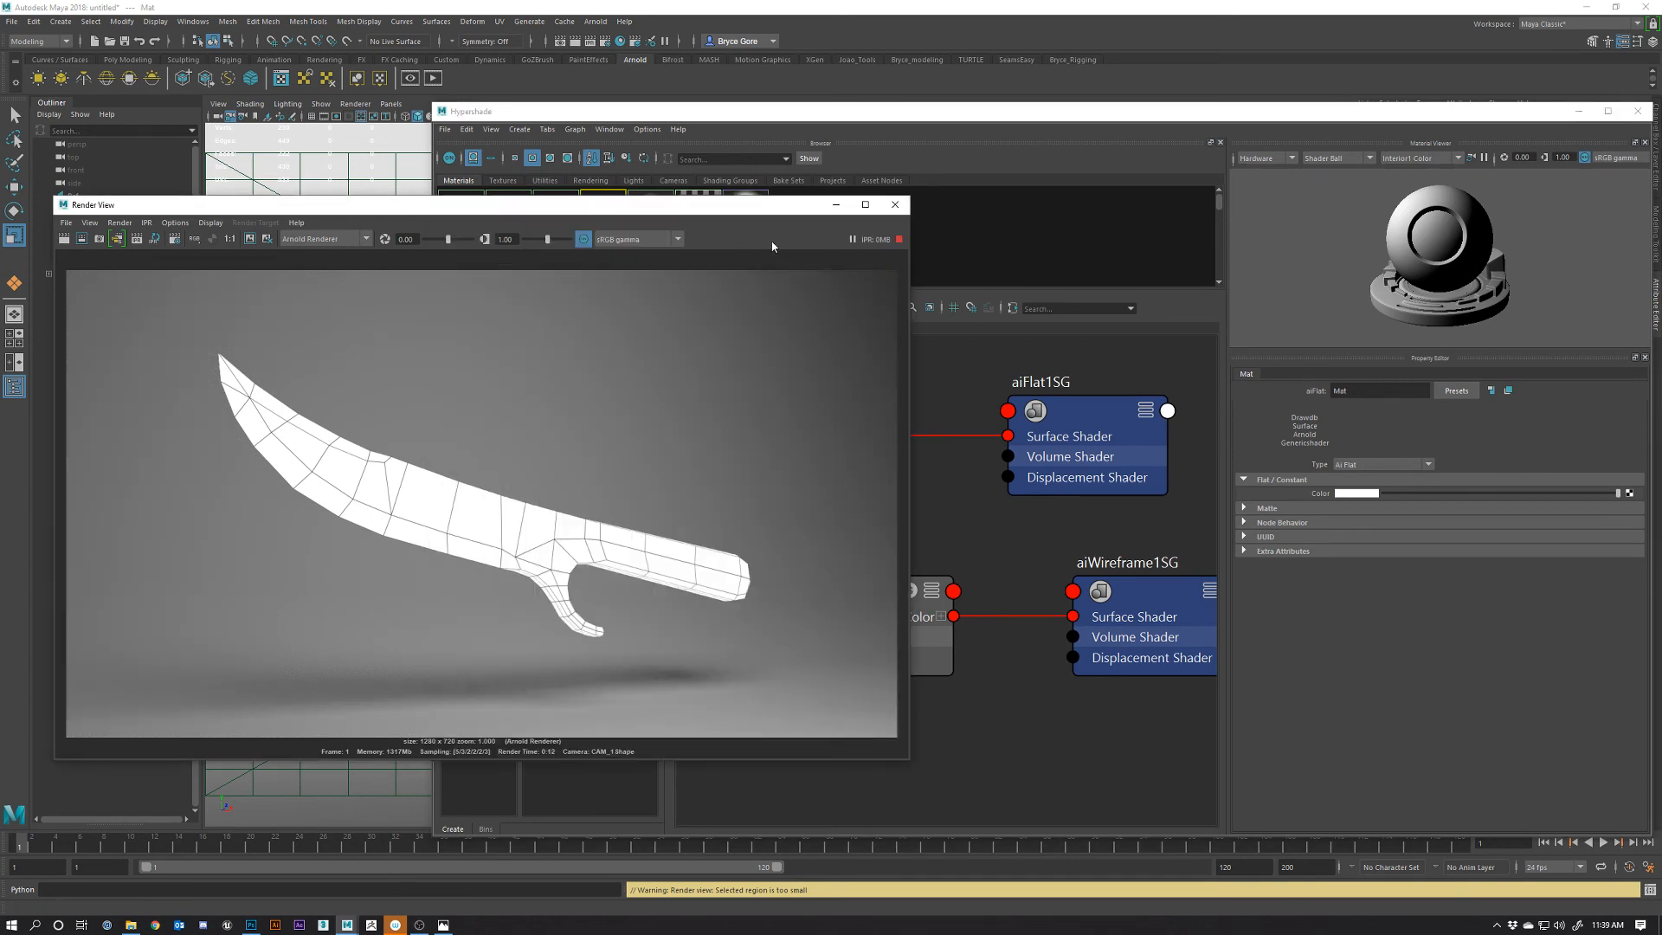
# Stop the IPR preview and extend the flat shader's name to MAT_BD_Wire
pyautogui.click(899, 239)
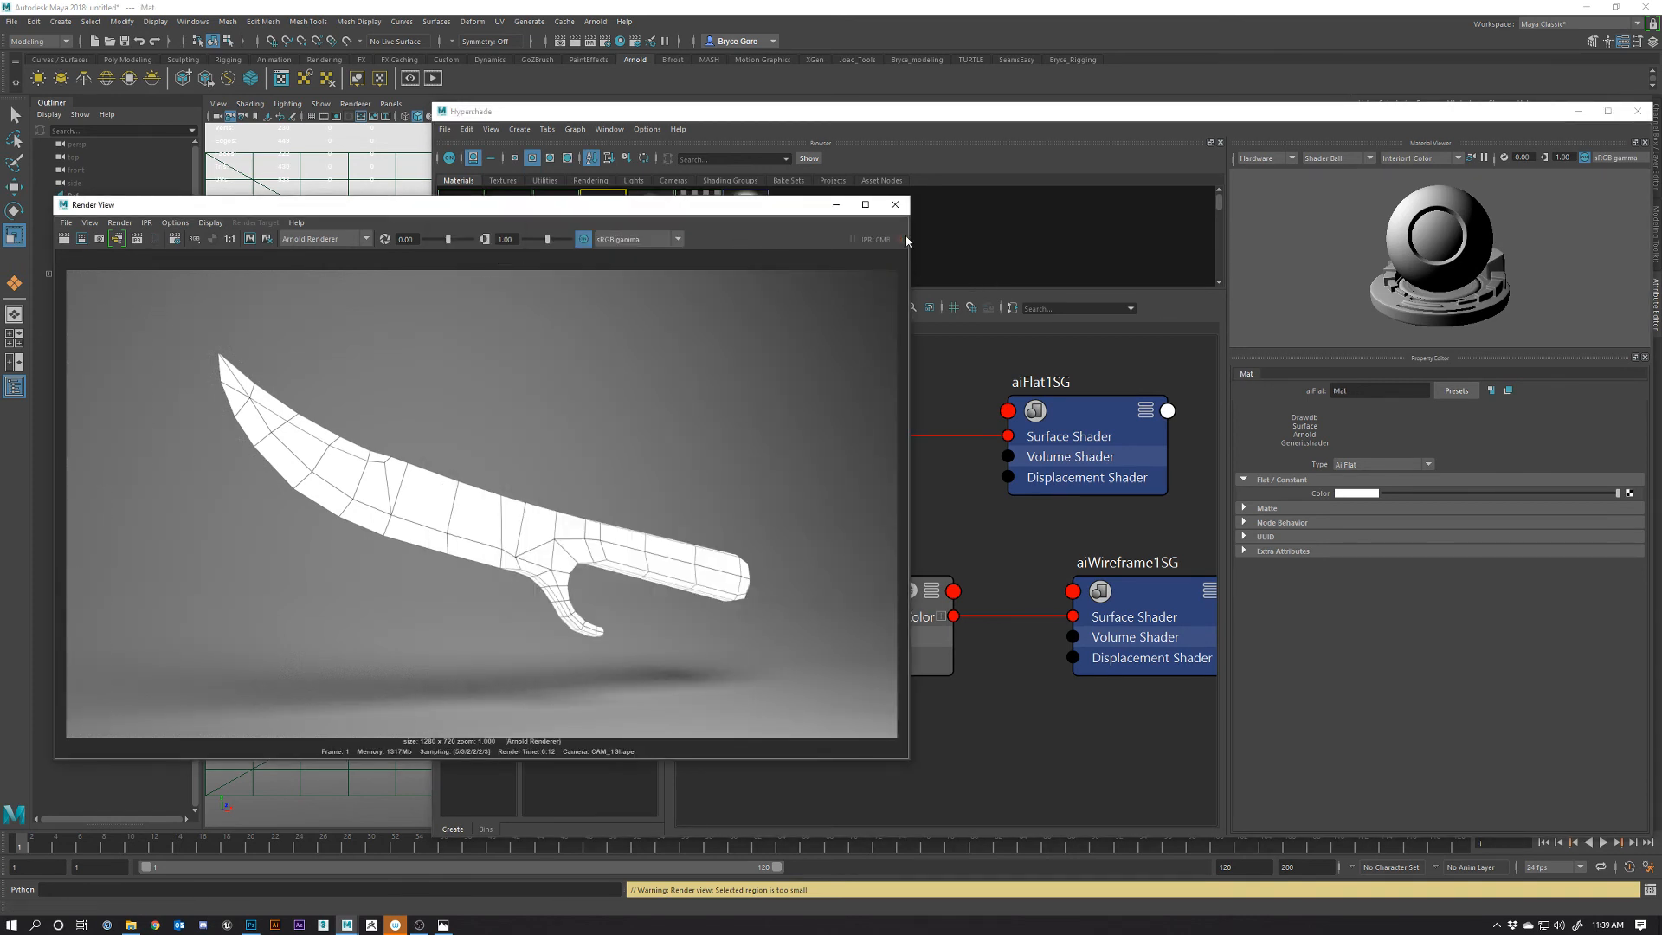
pyautogui.click(957, 496)
pyautogui.click(781, 399)
pyautogui.doubleClick(746, 382)
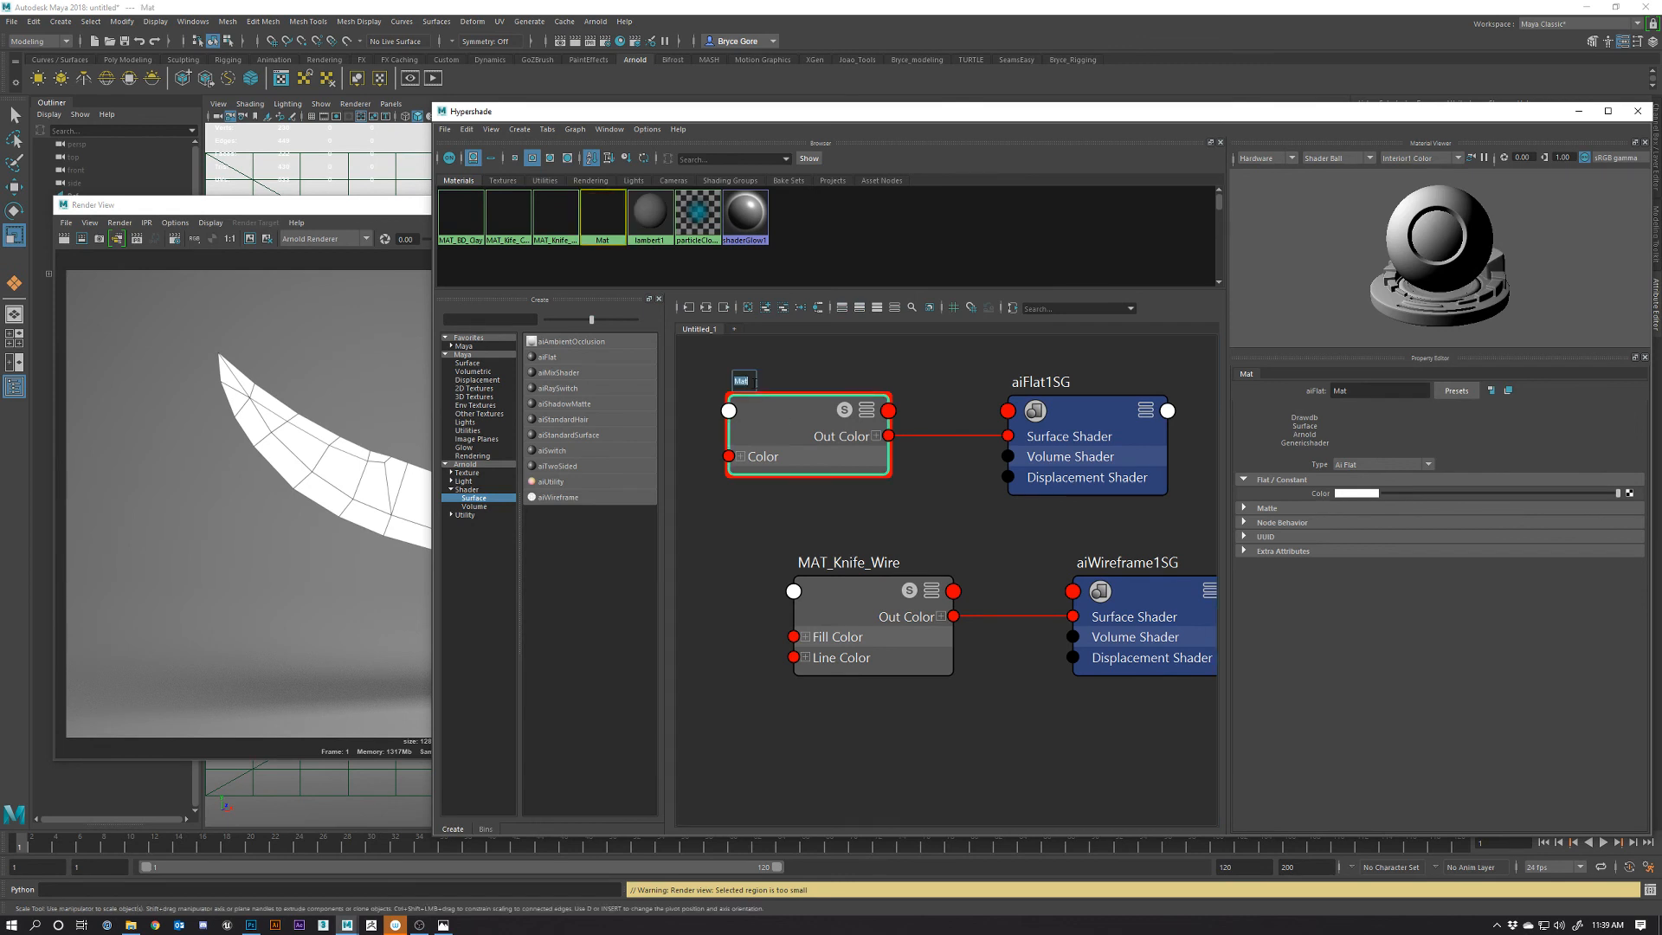
pyautogui.press('Right')
pyautogui.write('BD')
pyautogui.write('_')
pyautogui.write('W')
pyautogui.write('ire')
pyautogui.press('Return')
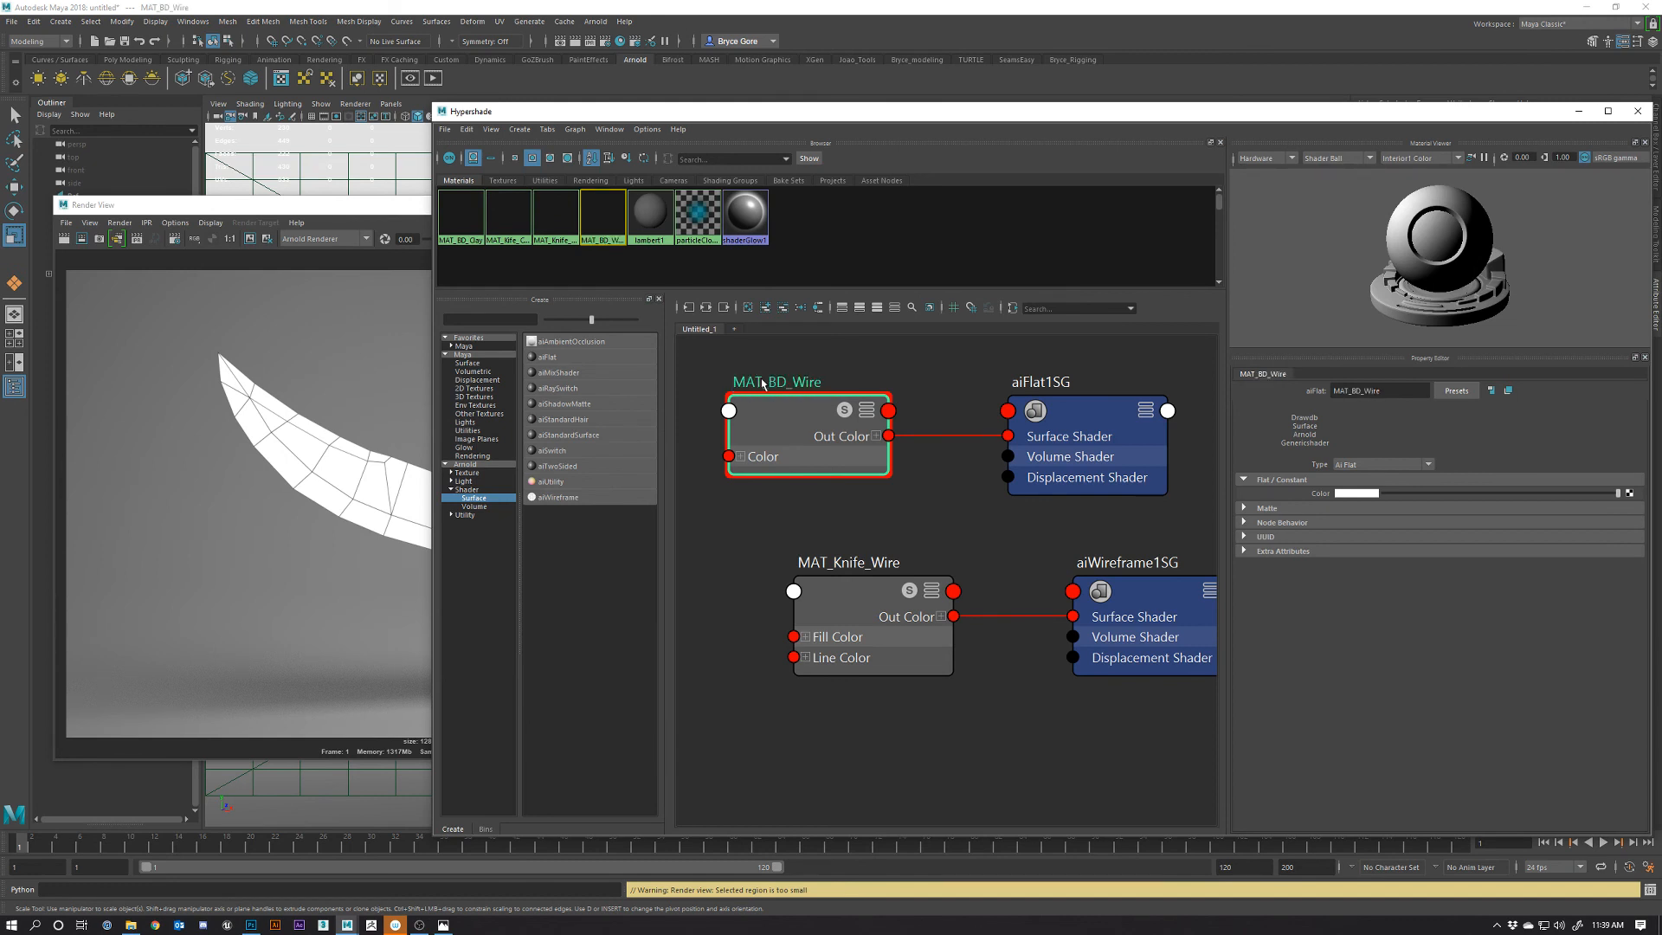
pyautogui.doubleClick(797, 389)
pyautogui.click(853, 378)
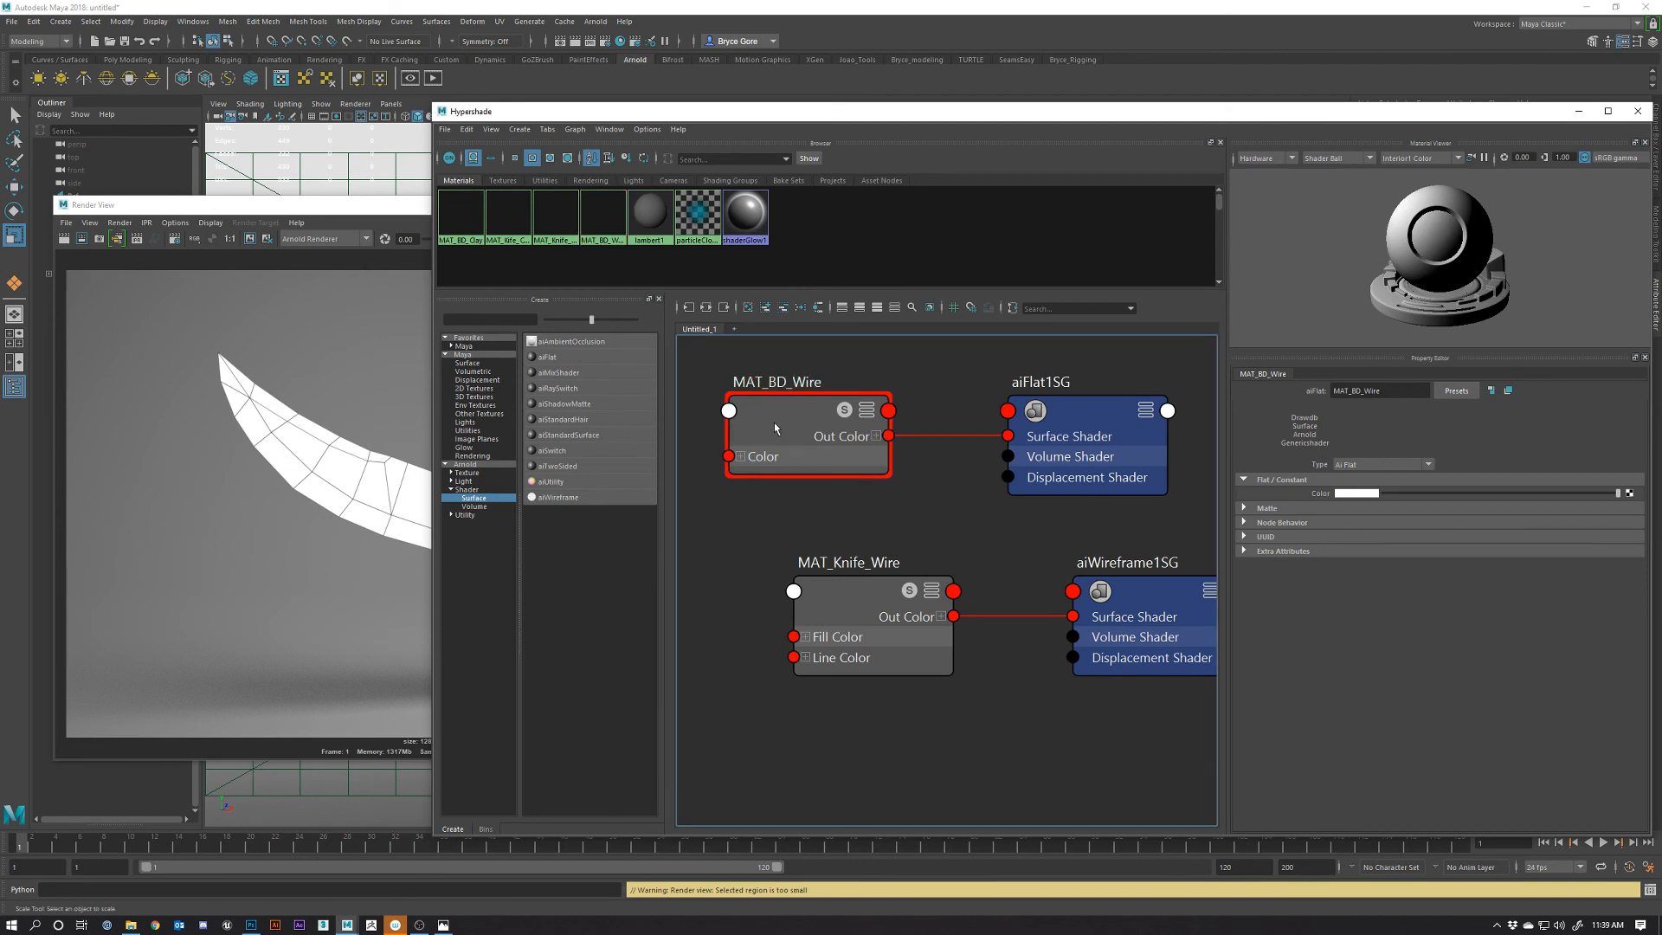
# Assign MAT_BD_Wire to the pPlane1 backdrop
pyautogui.click(302, 179)
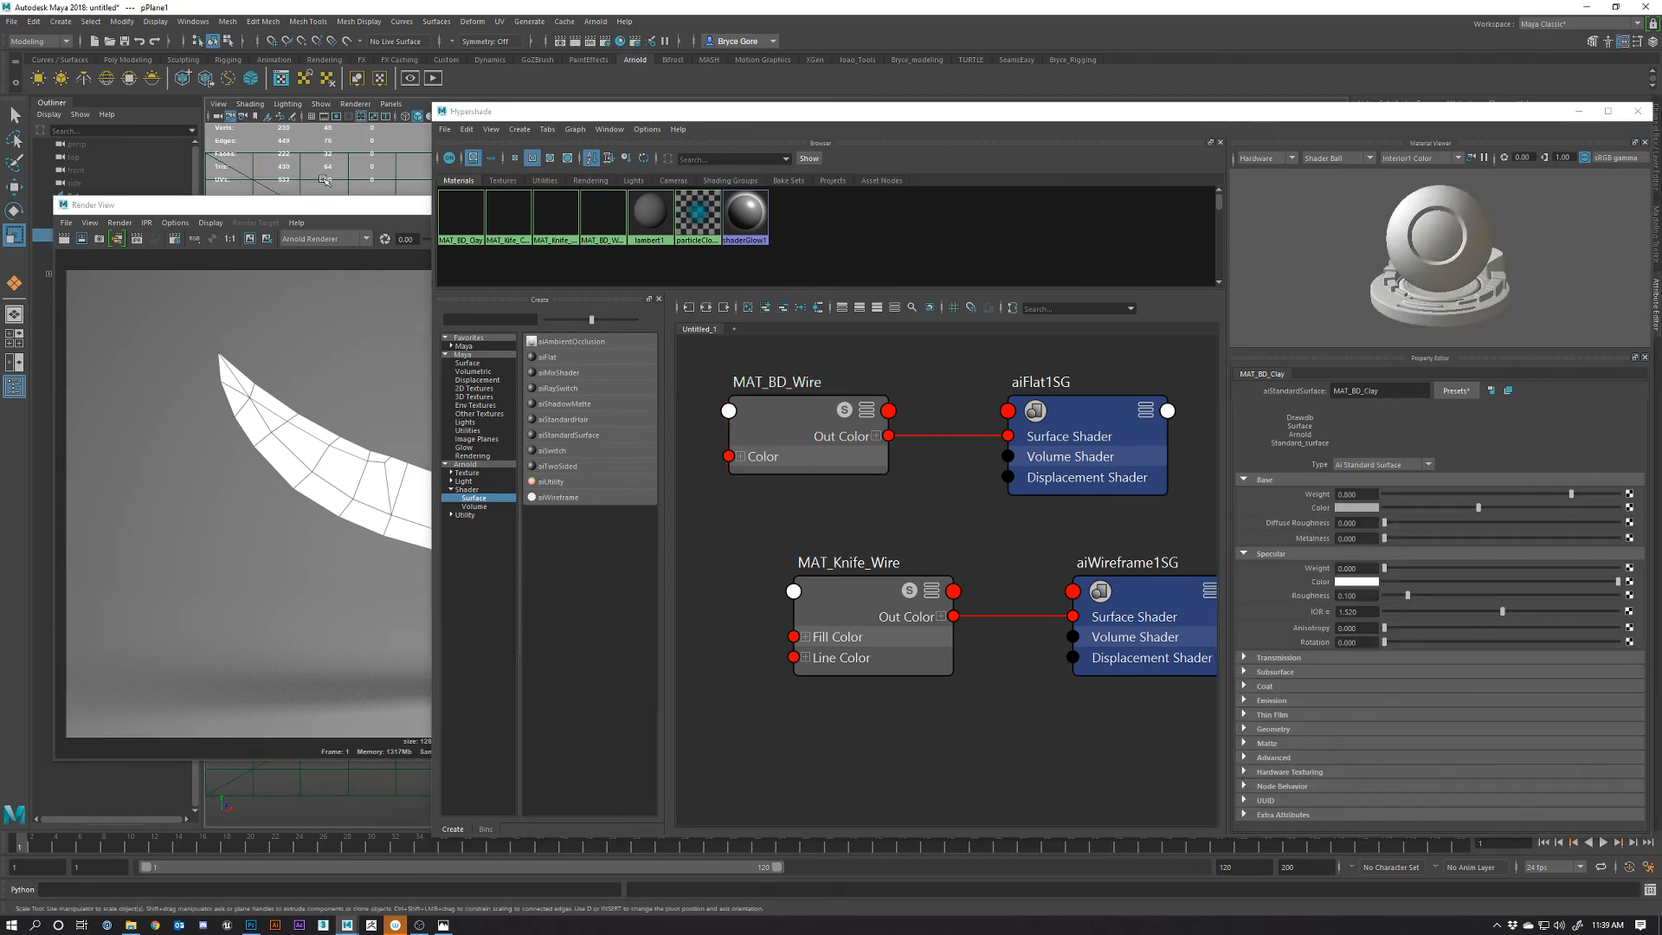
pyautogui.rightClick(779, 407)
pyautogui.click(782, 369)
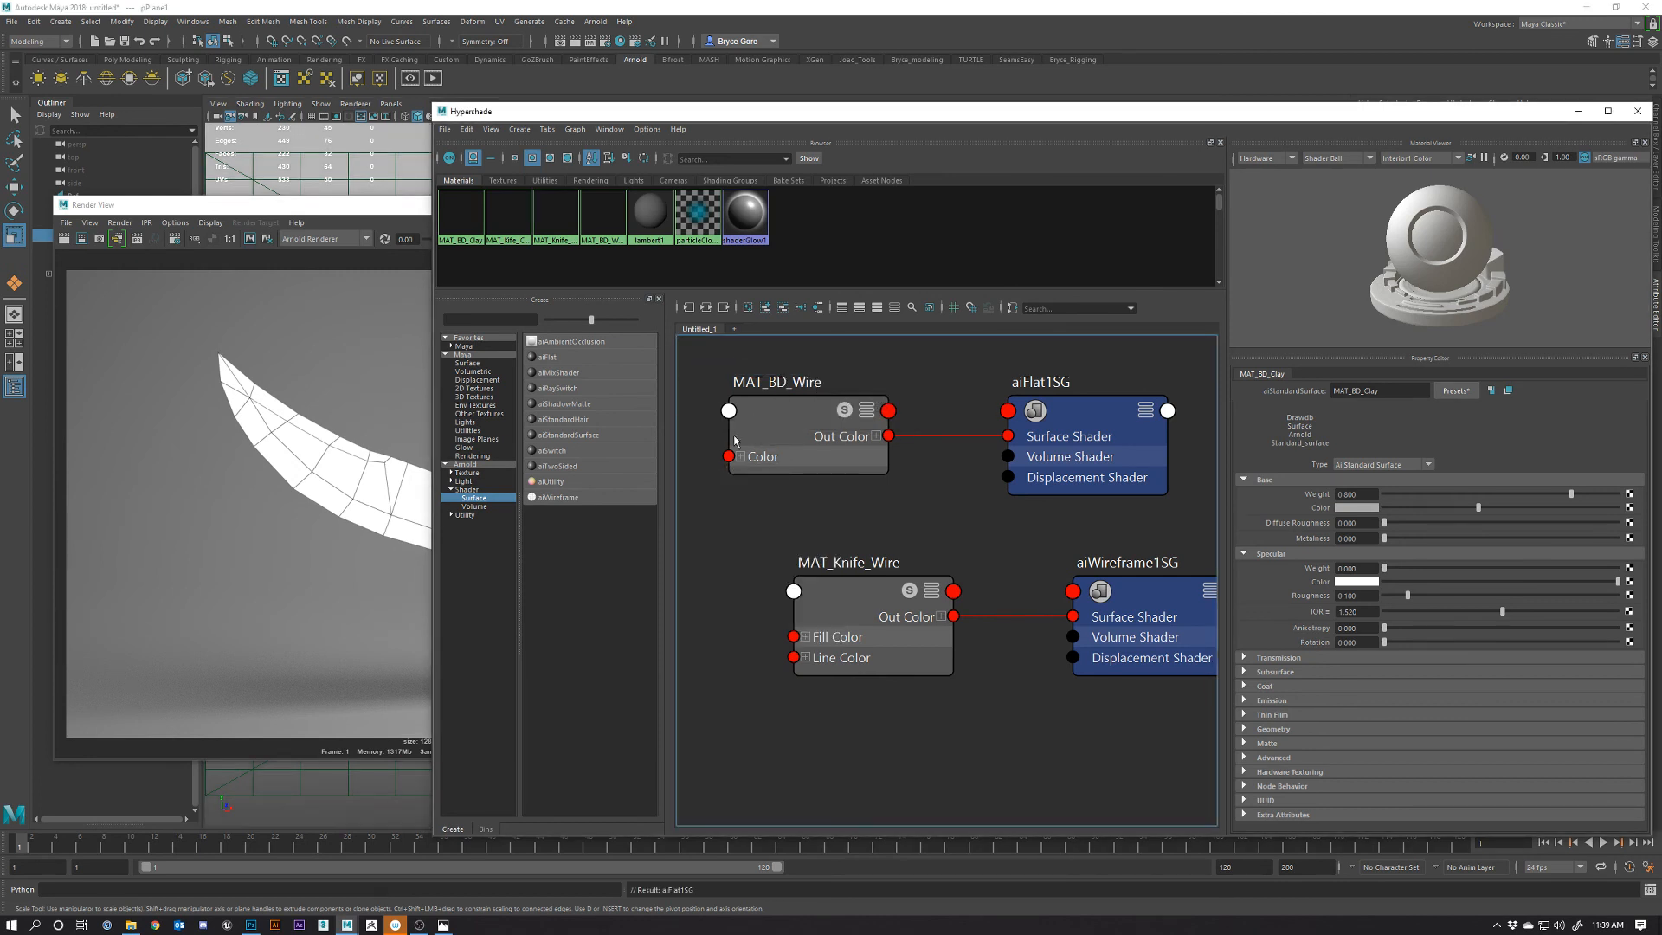
pyautogui.click(329, 318)
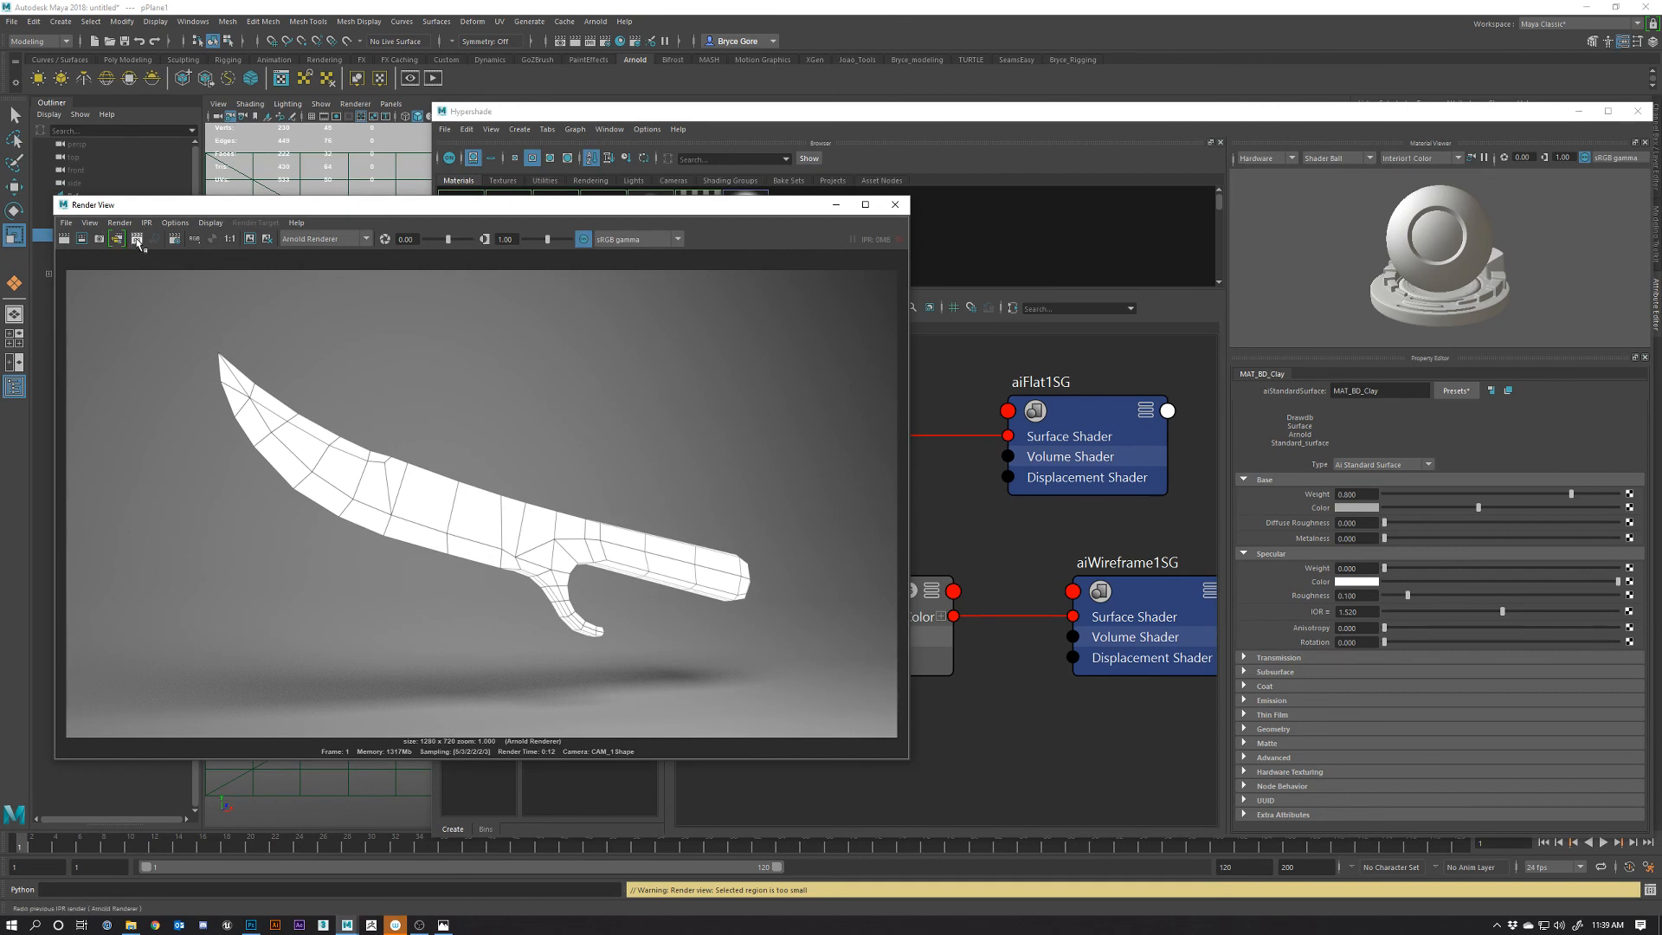
# Re-render the knife as black lines on white, save the image as 'Wire', then switch to Photoshop
pyautogui.click(129, 242)
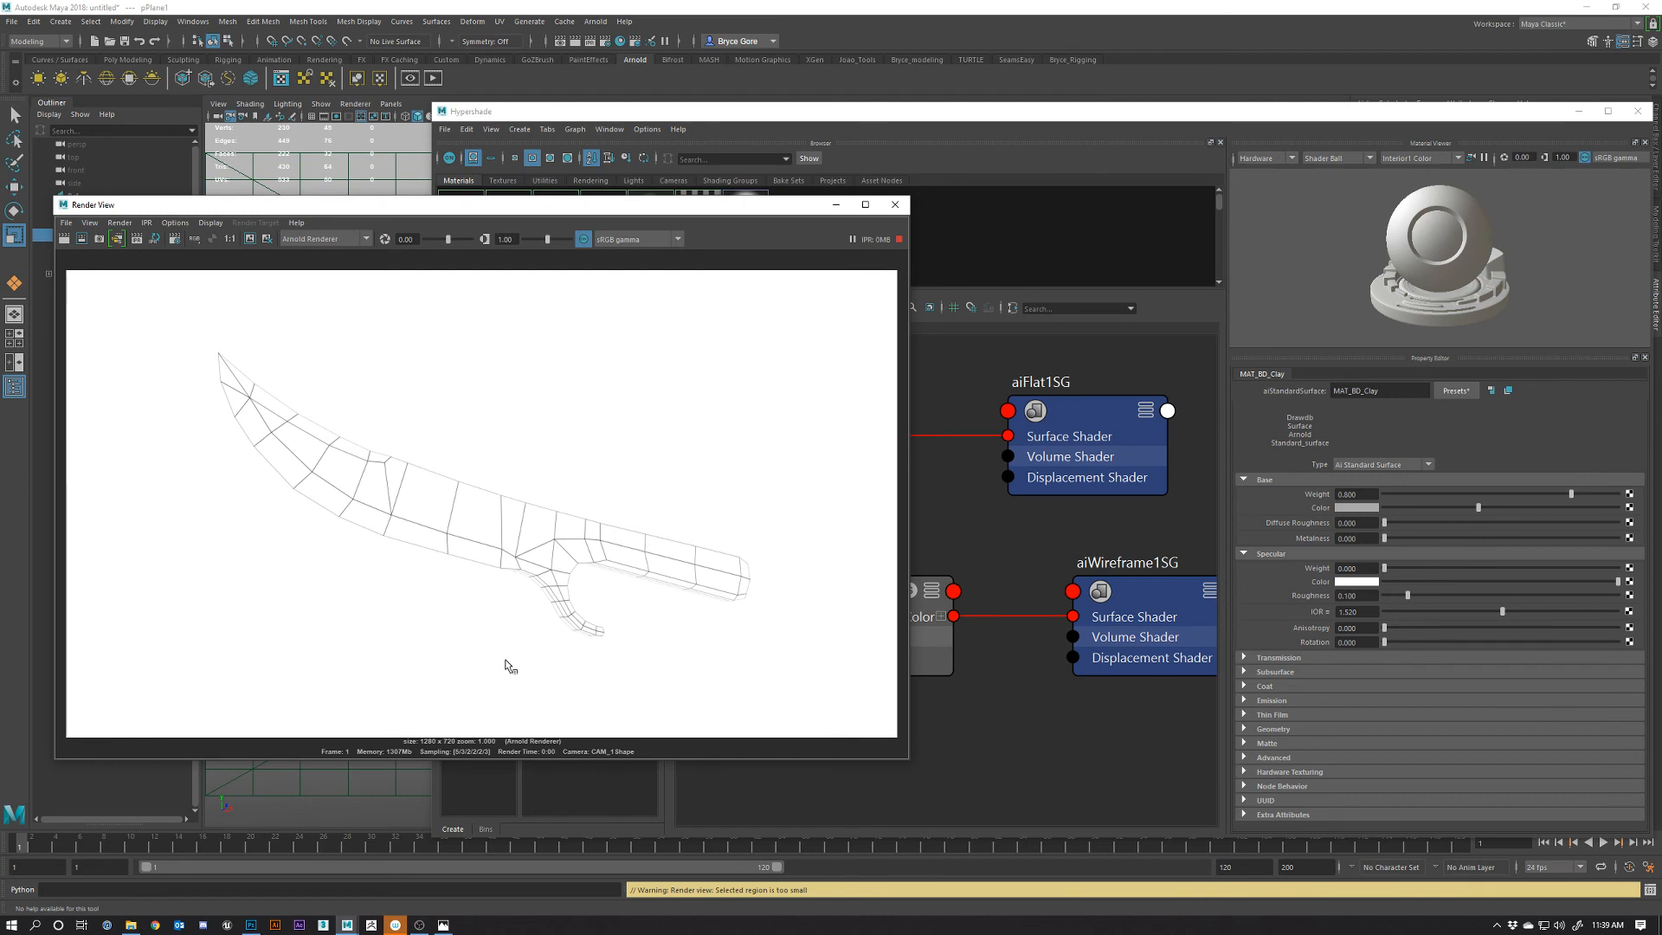
pyautogui.click(63, 241)
pyautogui.click(66, 222)
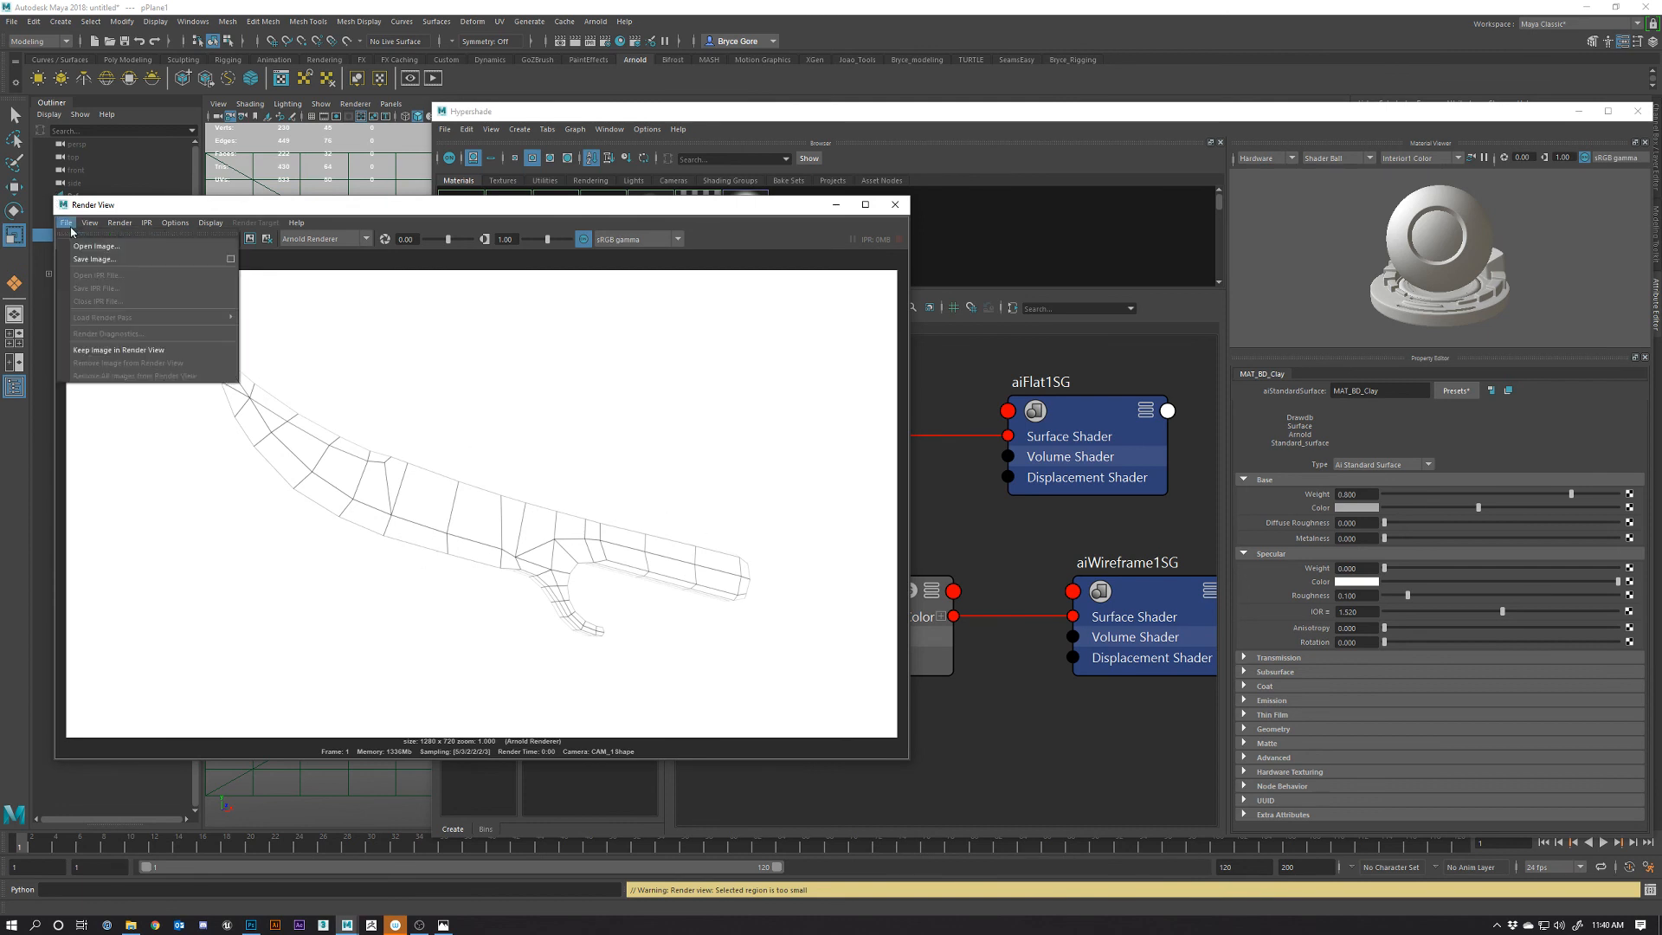
pyautogui.click(120, 263)
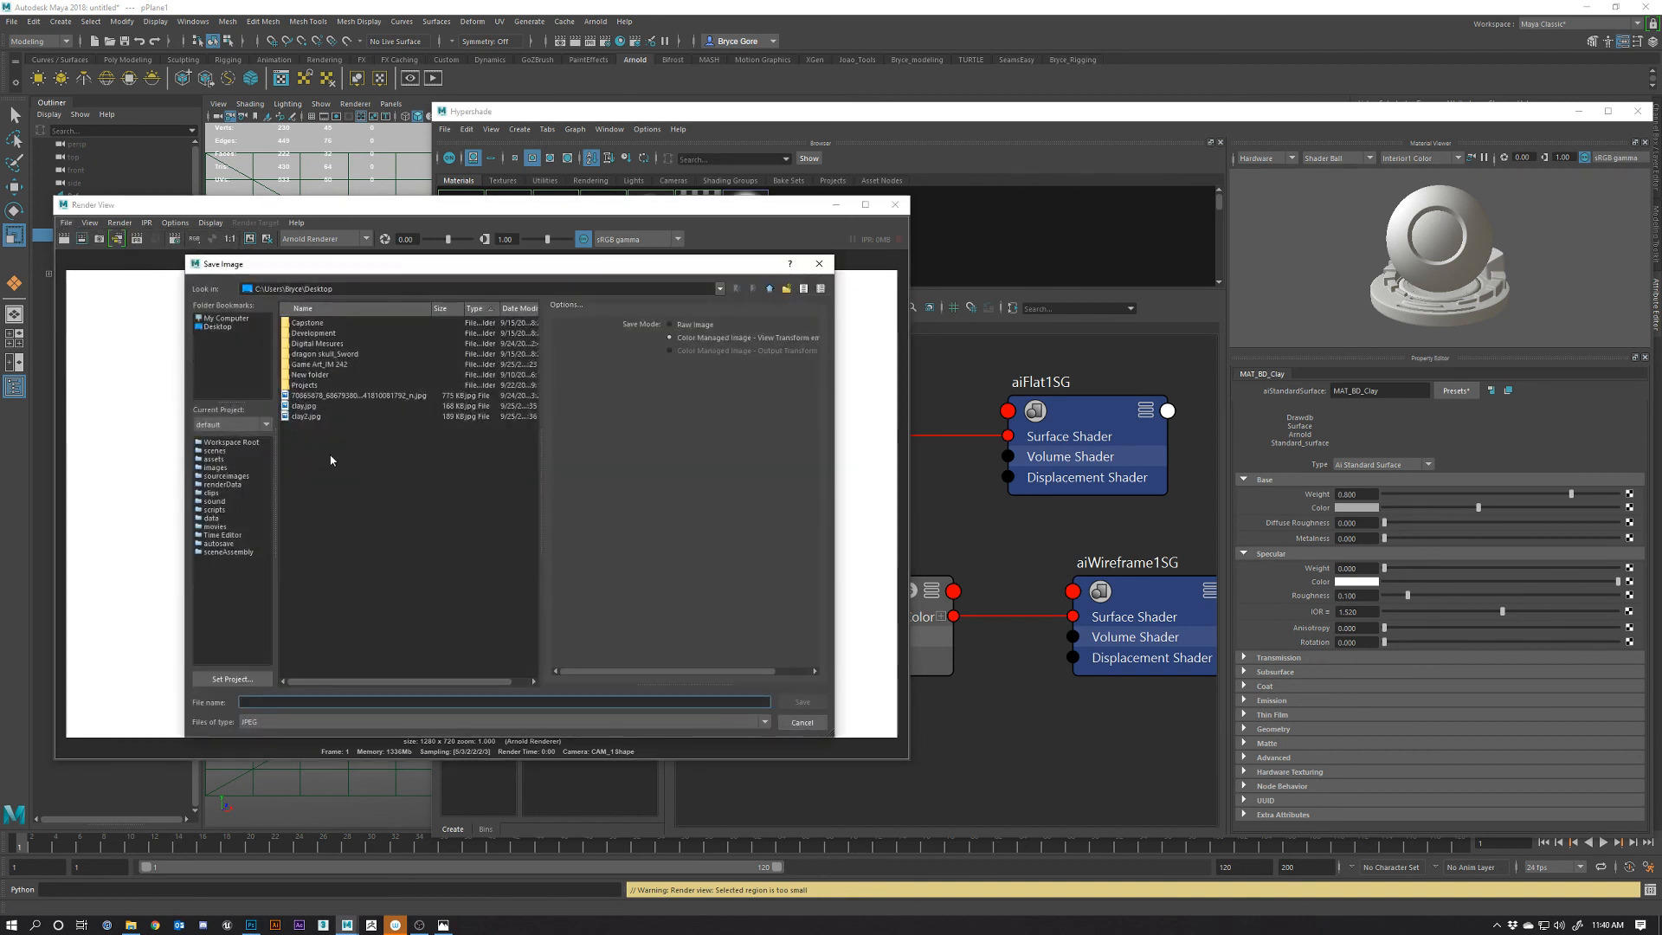
pyautogui.write('Wire')
pyautogui.click(791, 703)
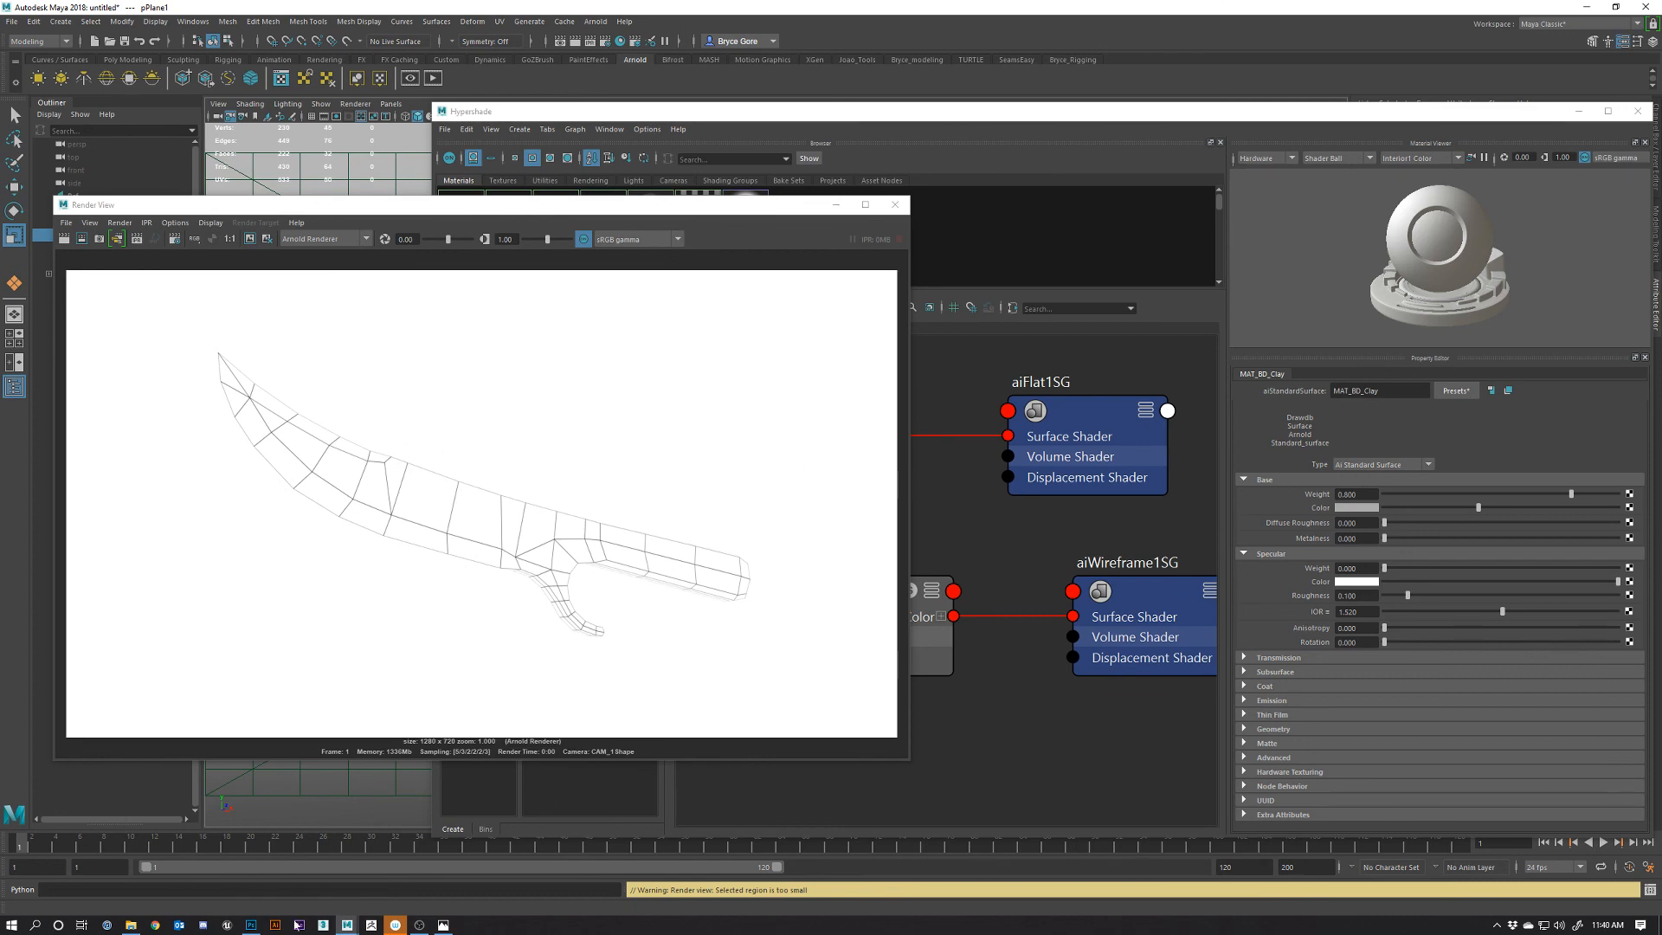
pyautogui.click(251, 924)
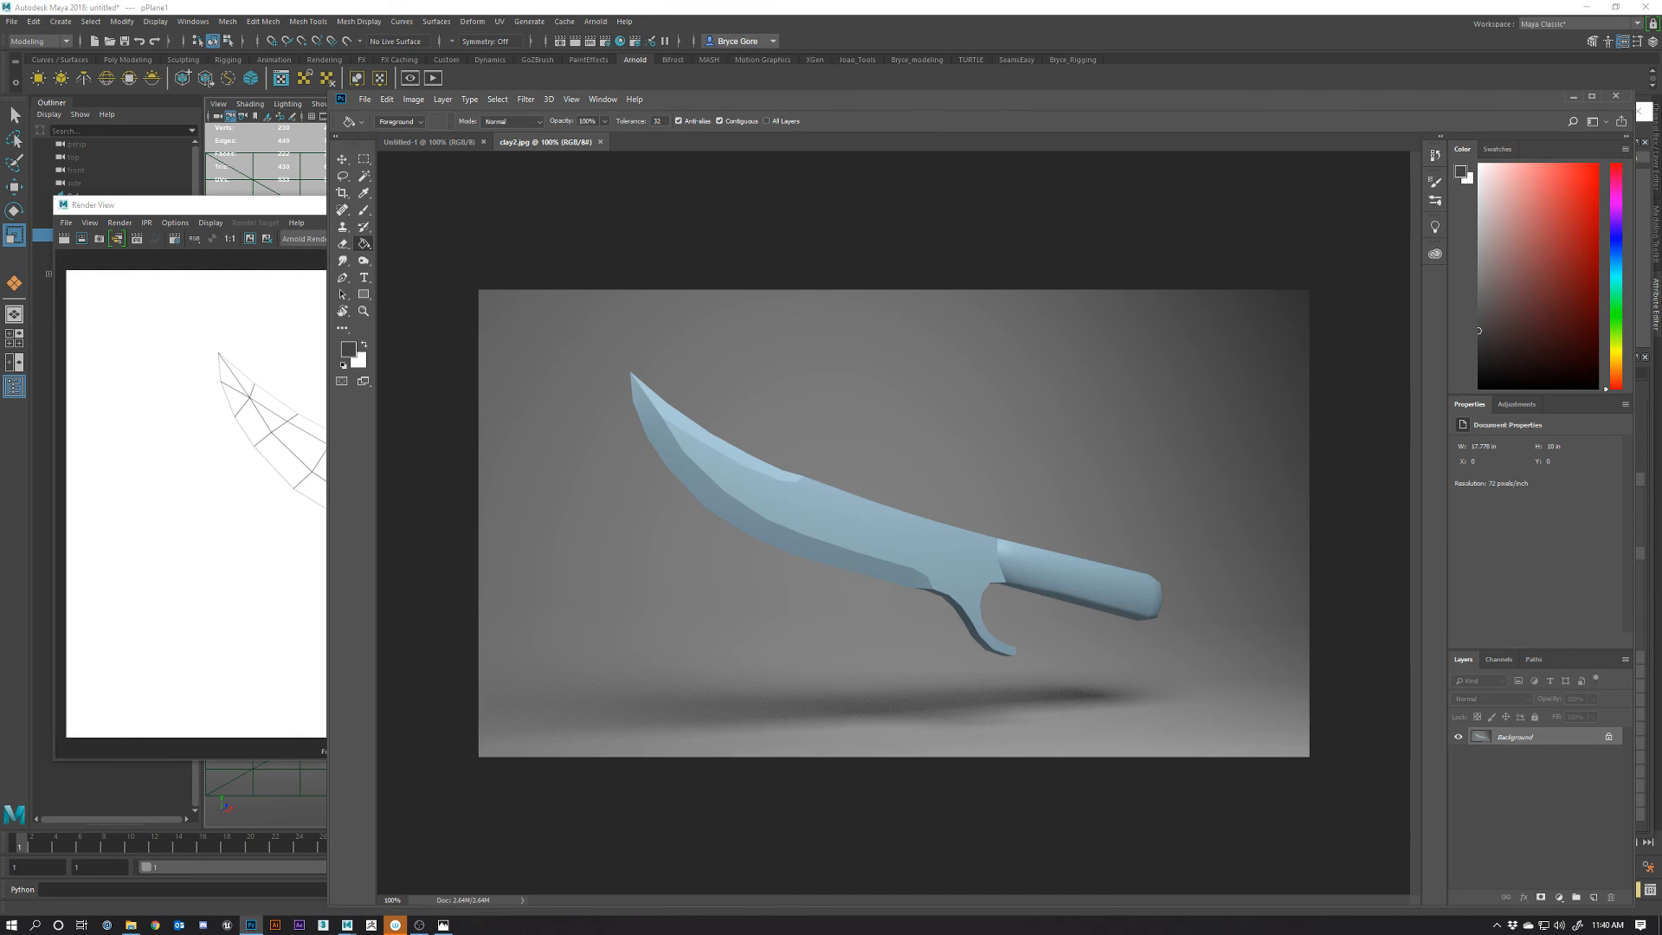
# Drop the Wire image onto clay2.jpg as a placed layer and commit it
pyautogui.moveTo(835, 402); pyautogui.dragTo(850, 427)
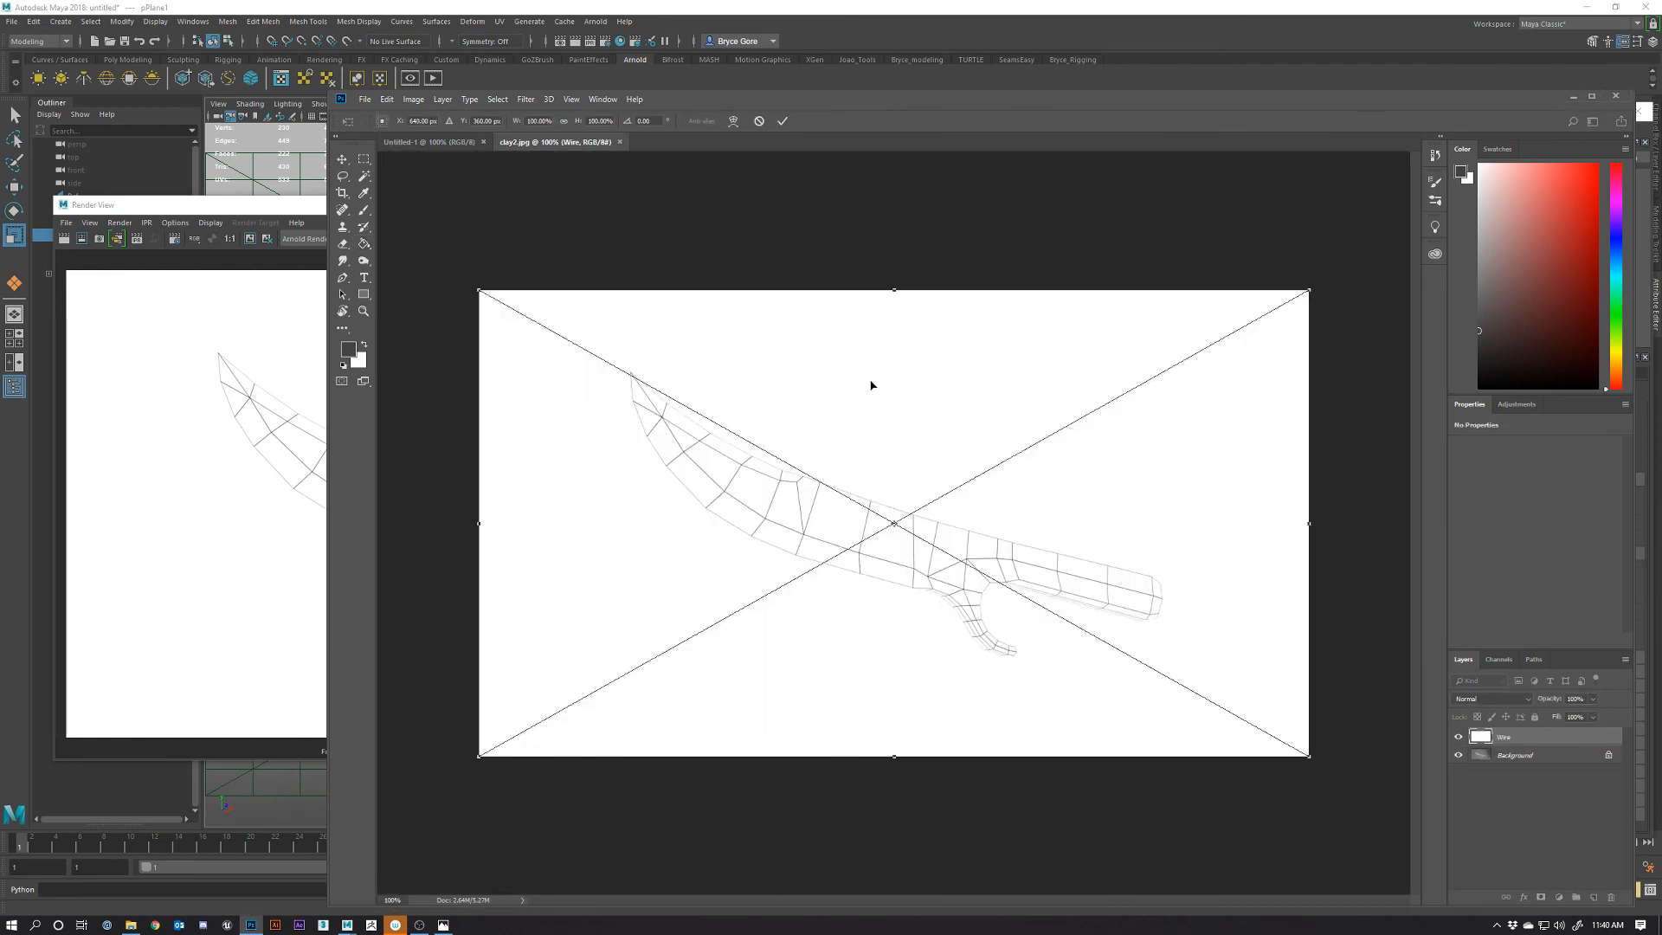
pyautogui.click(783, 121)
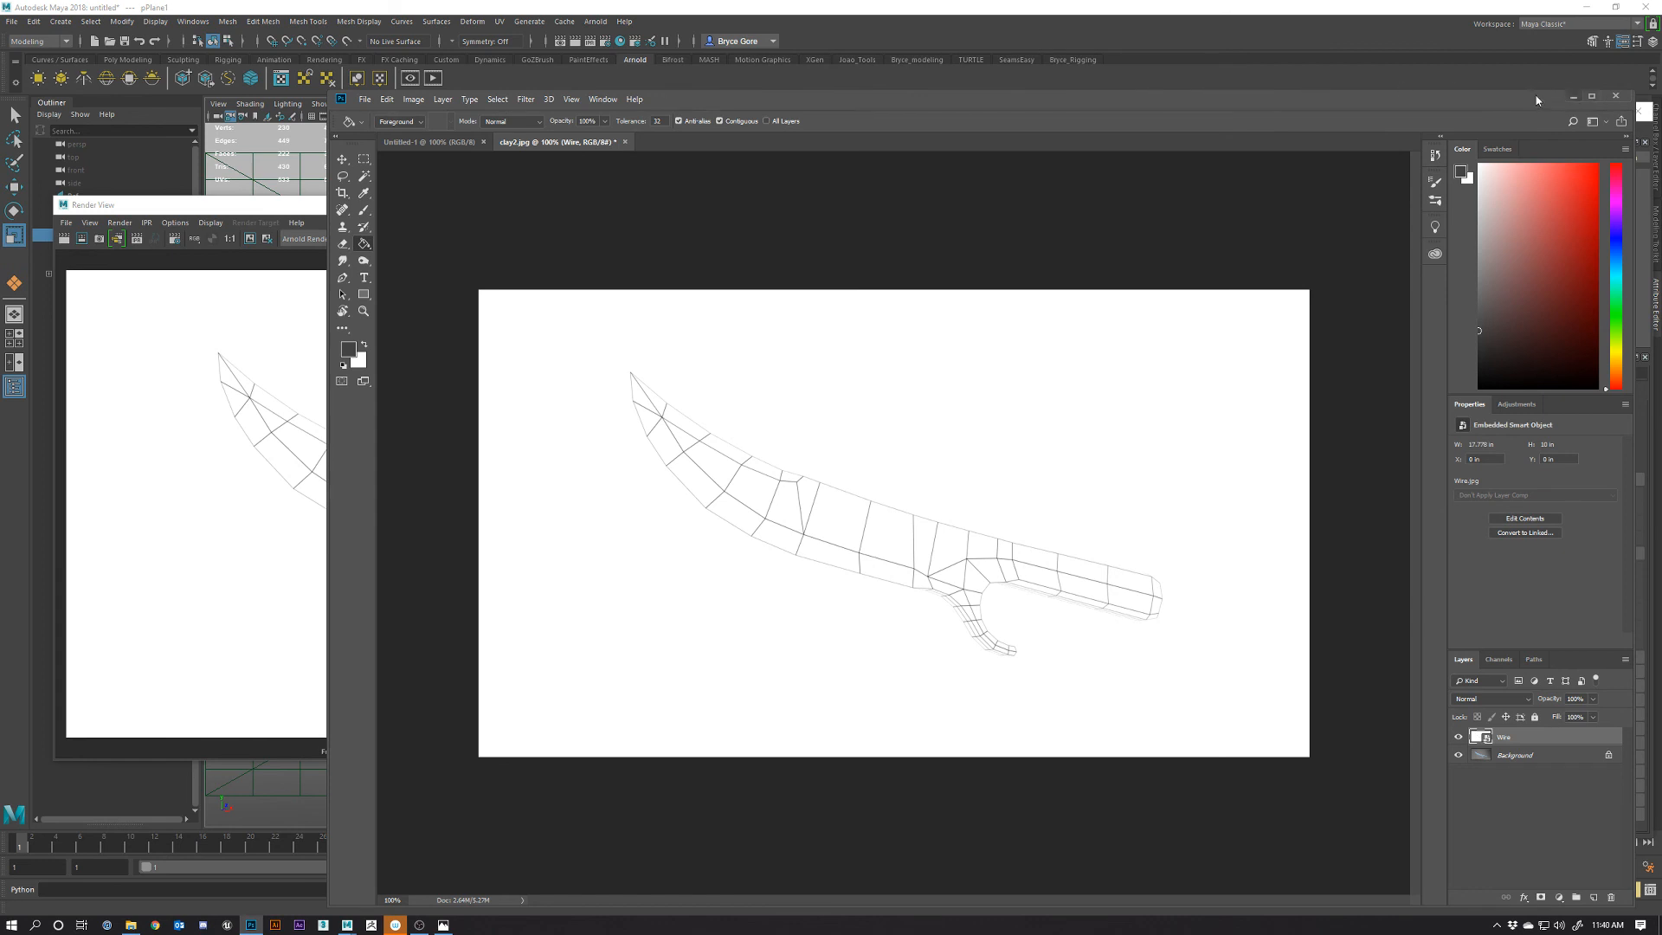
pyautogui.moveTo(1535, 95); pyautogui.dragTo(1381, 7)
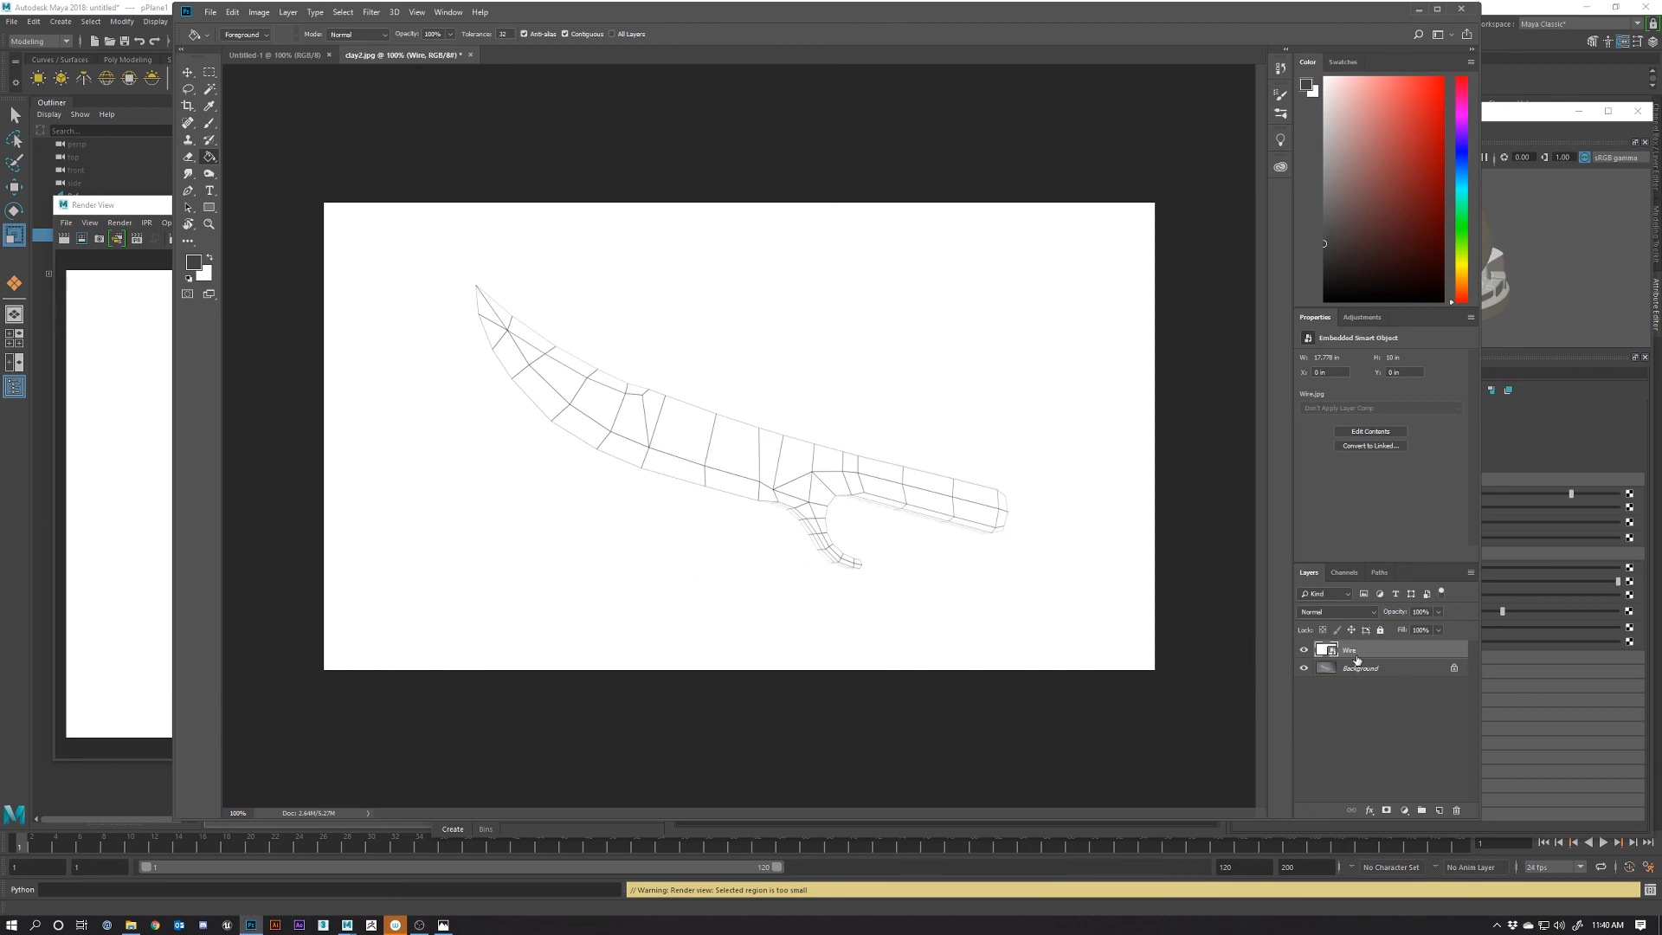
# Set the Wire layer's blend mode to Multiply and zoom in and out to inspect the lines
pyautogui.click(1374, 614)
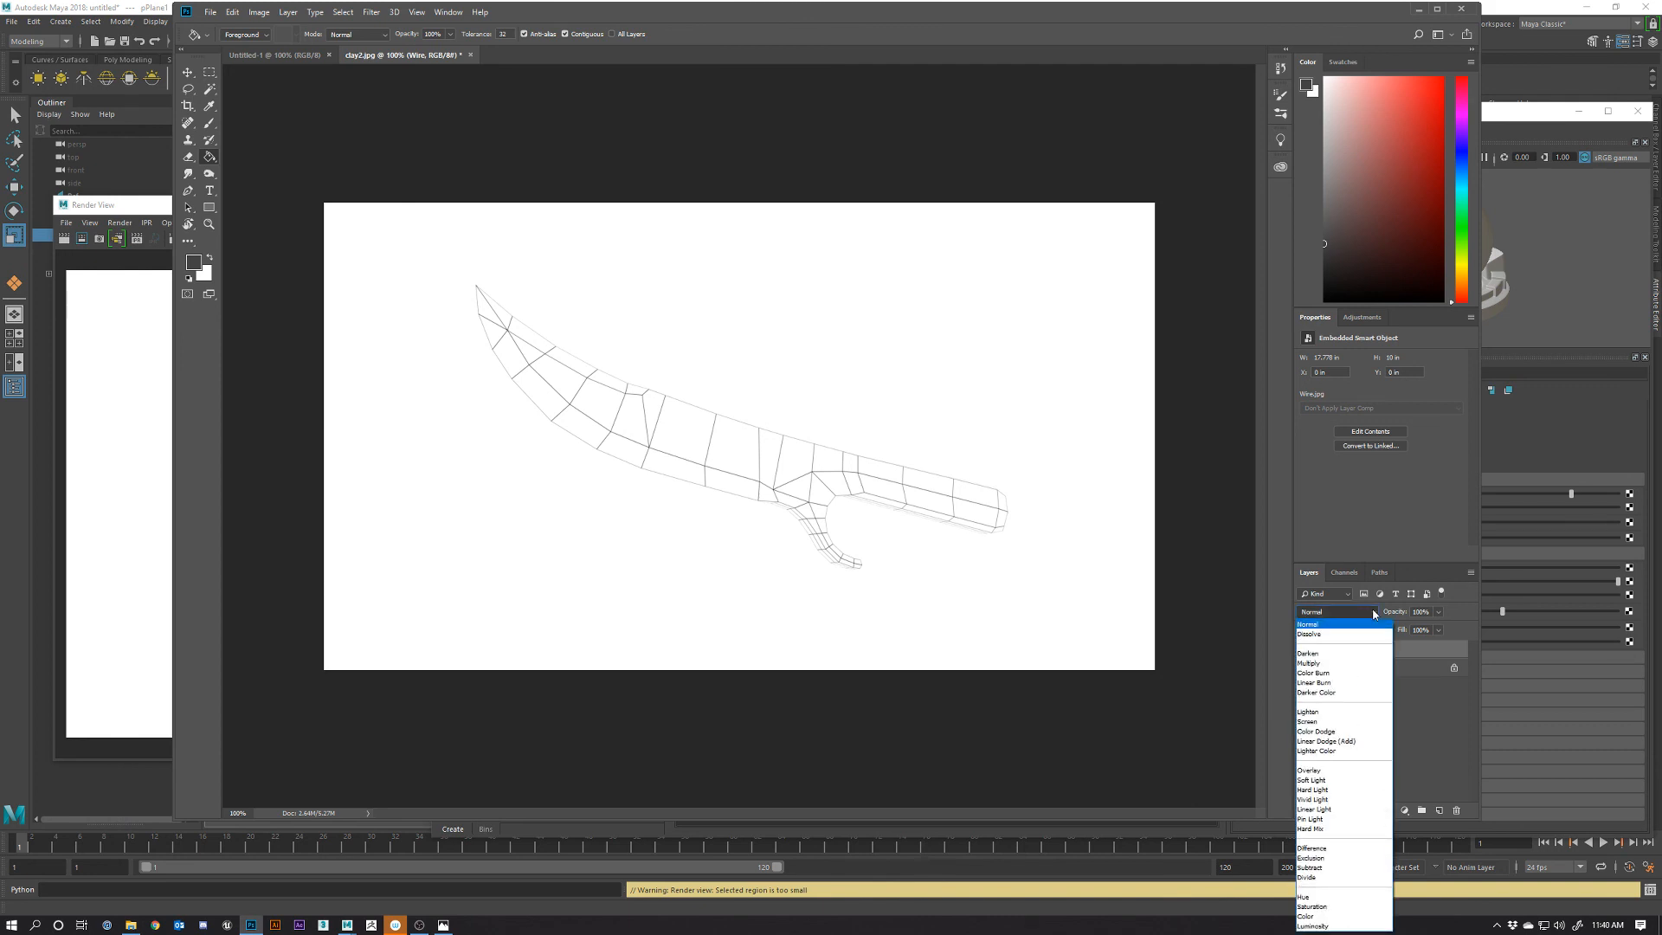
pyautogui.click(1309, 662)
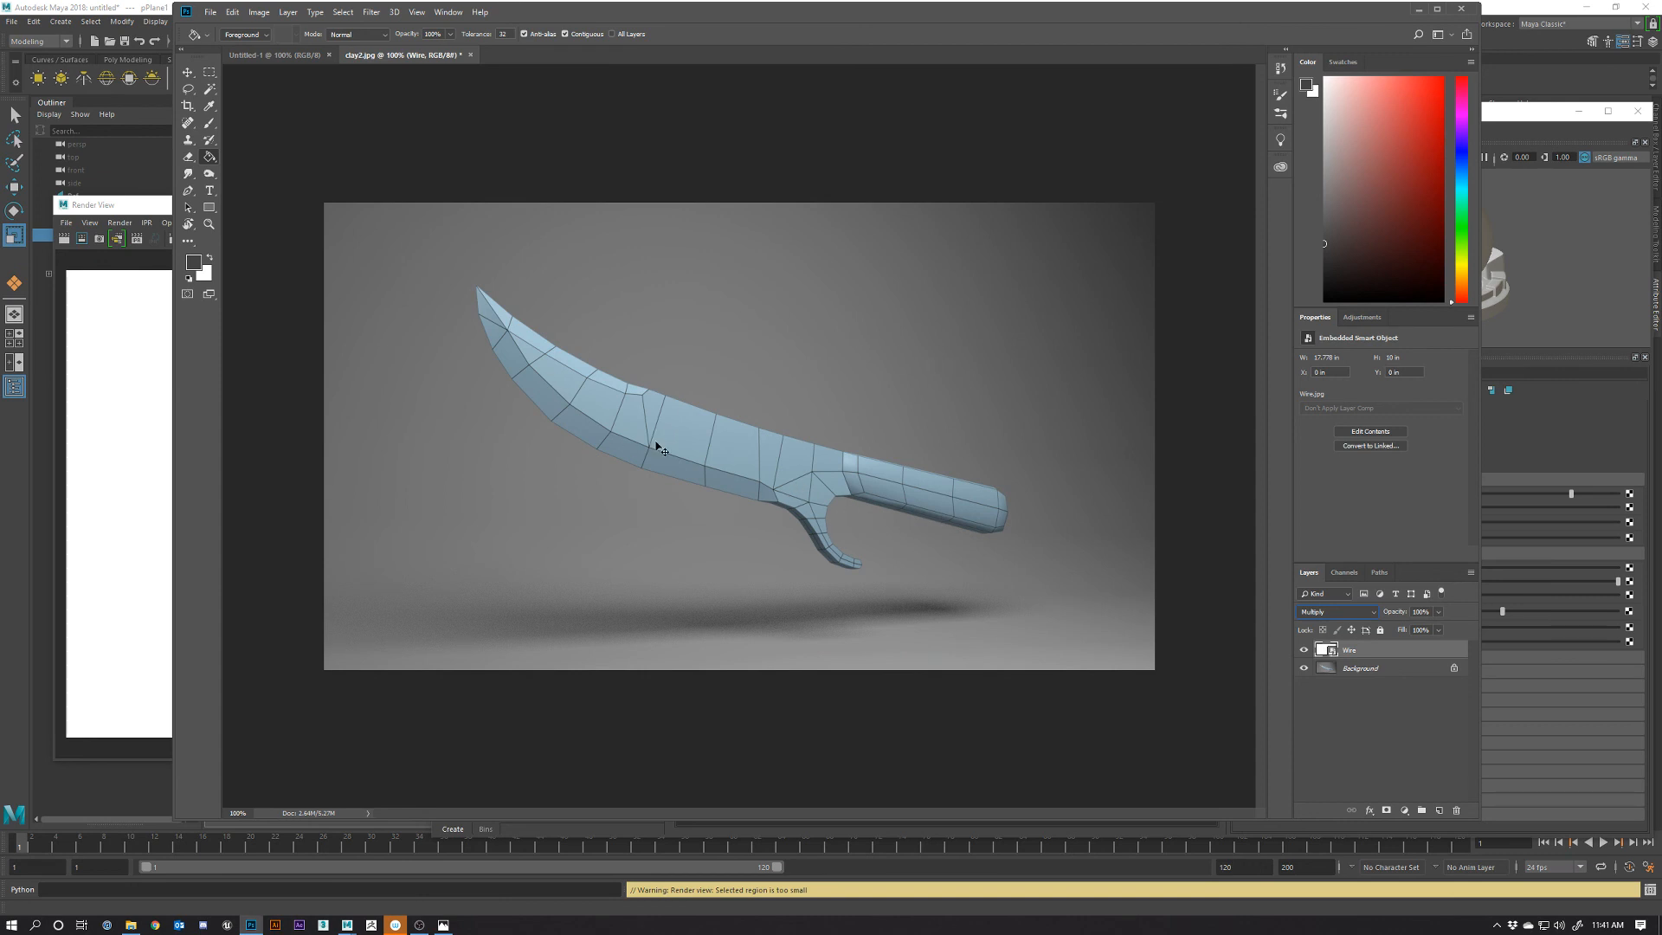
pyautogui.hotkey('ctrl', '+')
pyautogui.hotkey('ctrl', '+')
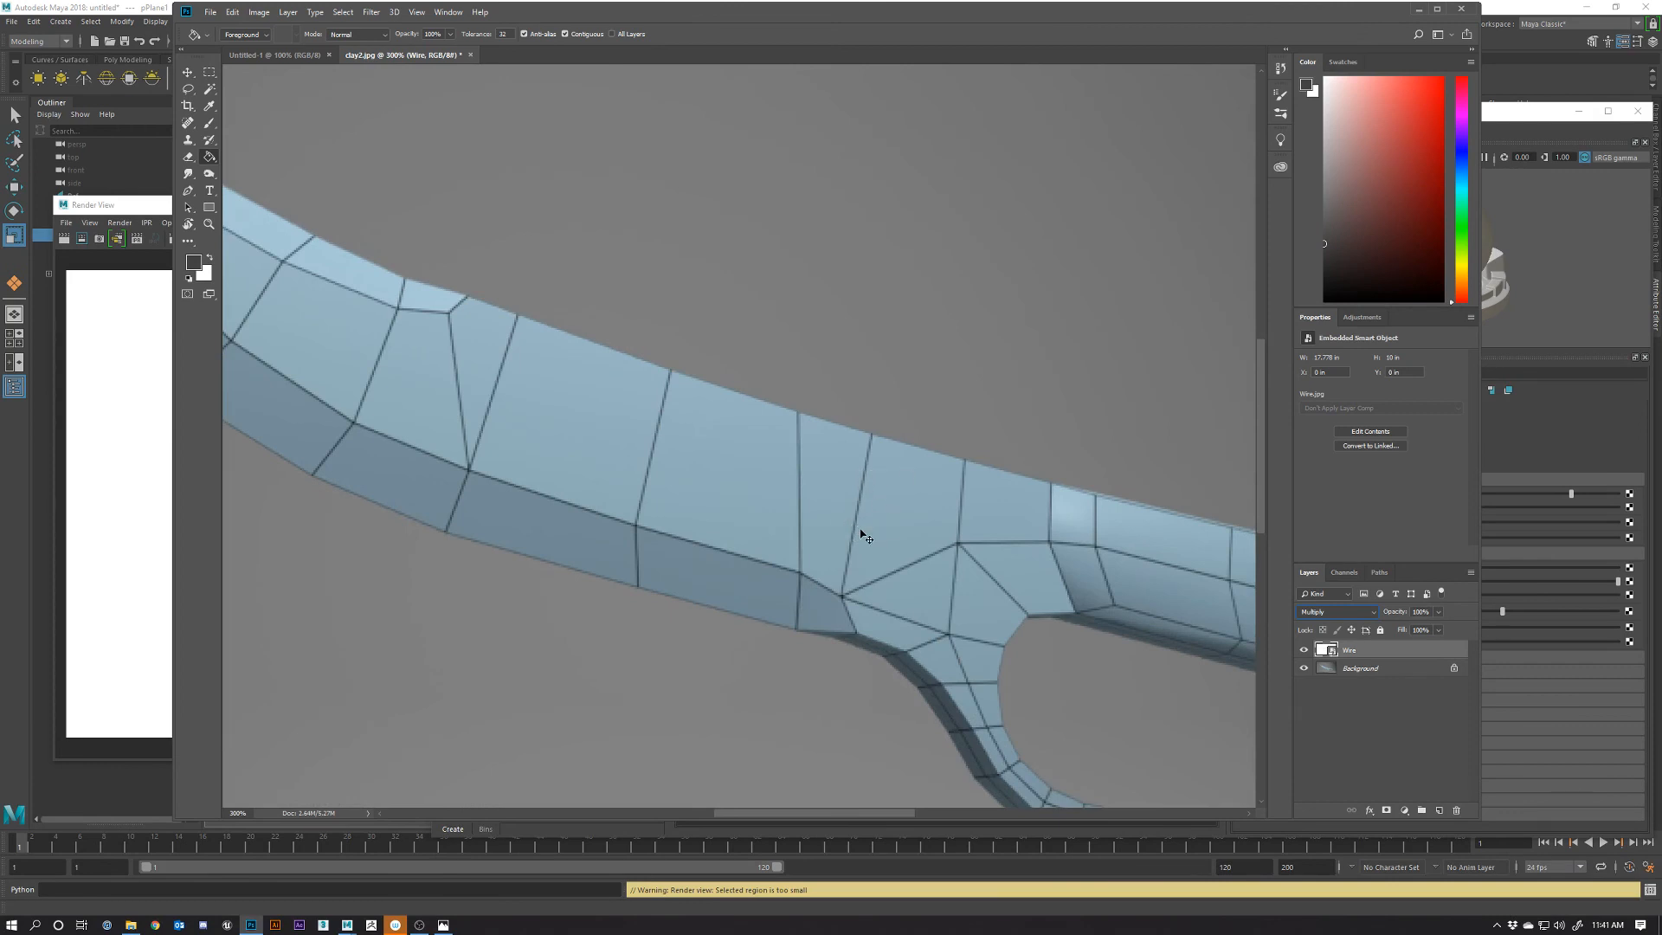
pyautogui.hotkey('ctrl', '-')
pyautogui.hotkey('ctrl', '-')
pyautogui.hotkey('ctrl', '-')
pyautogui.hotkey('ctrl', '+')
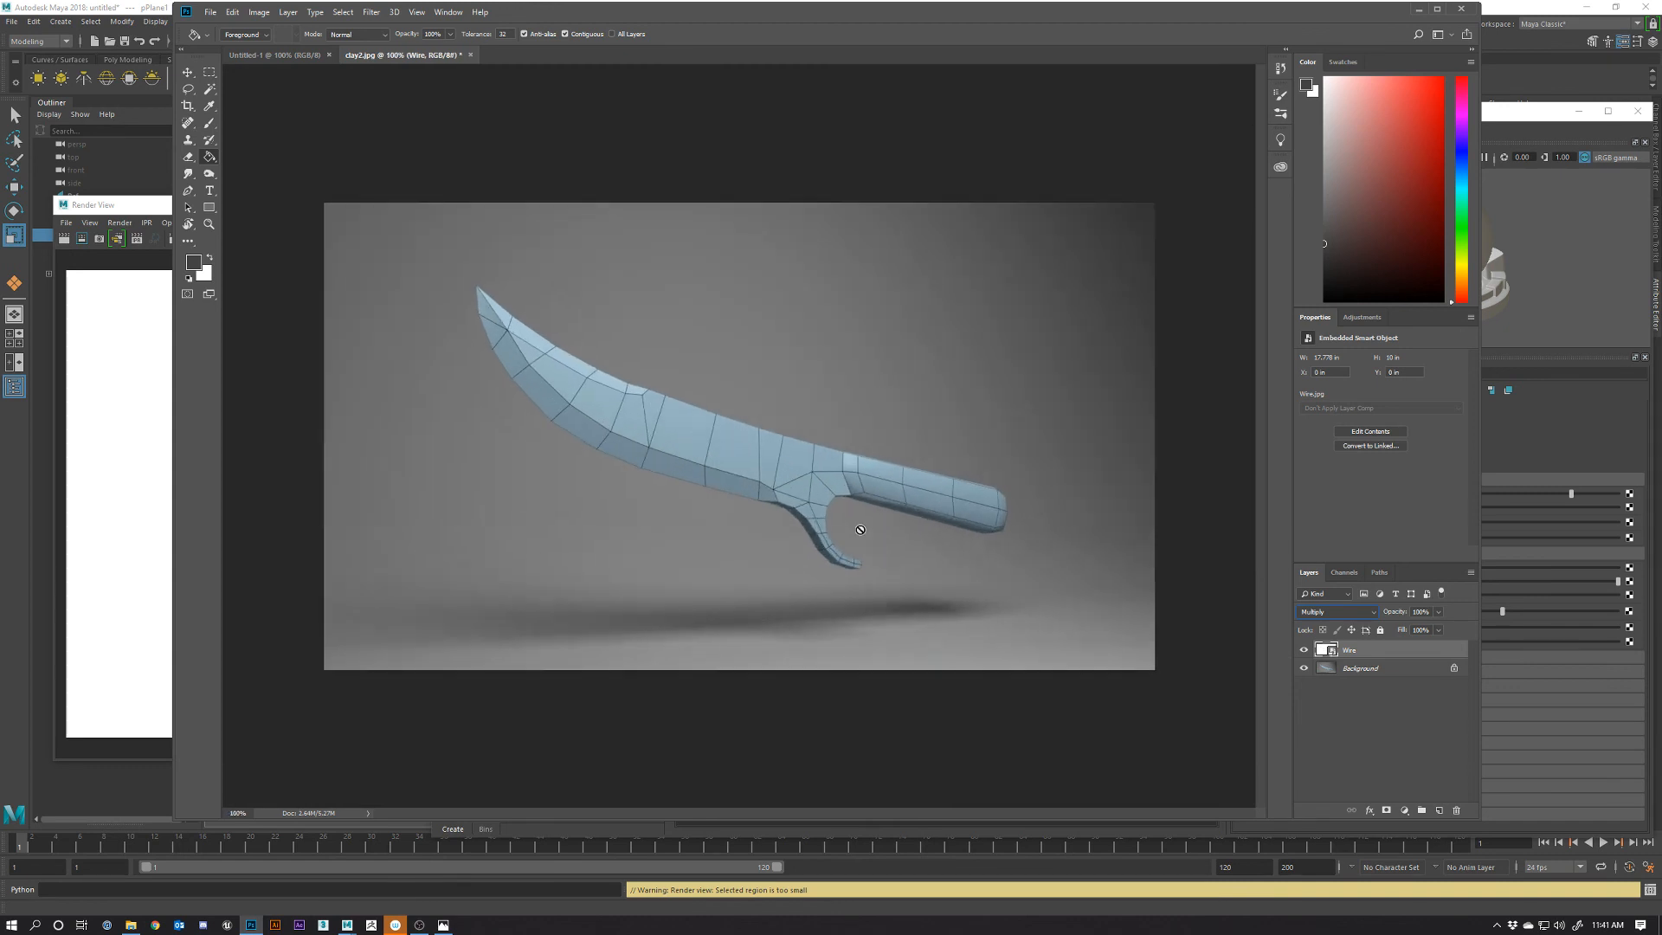